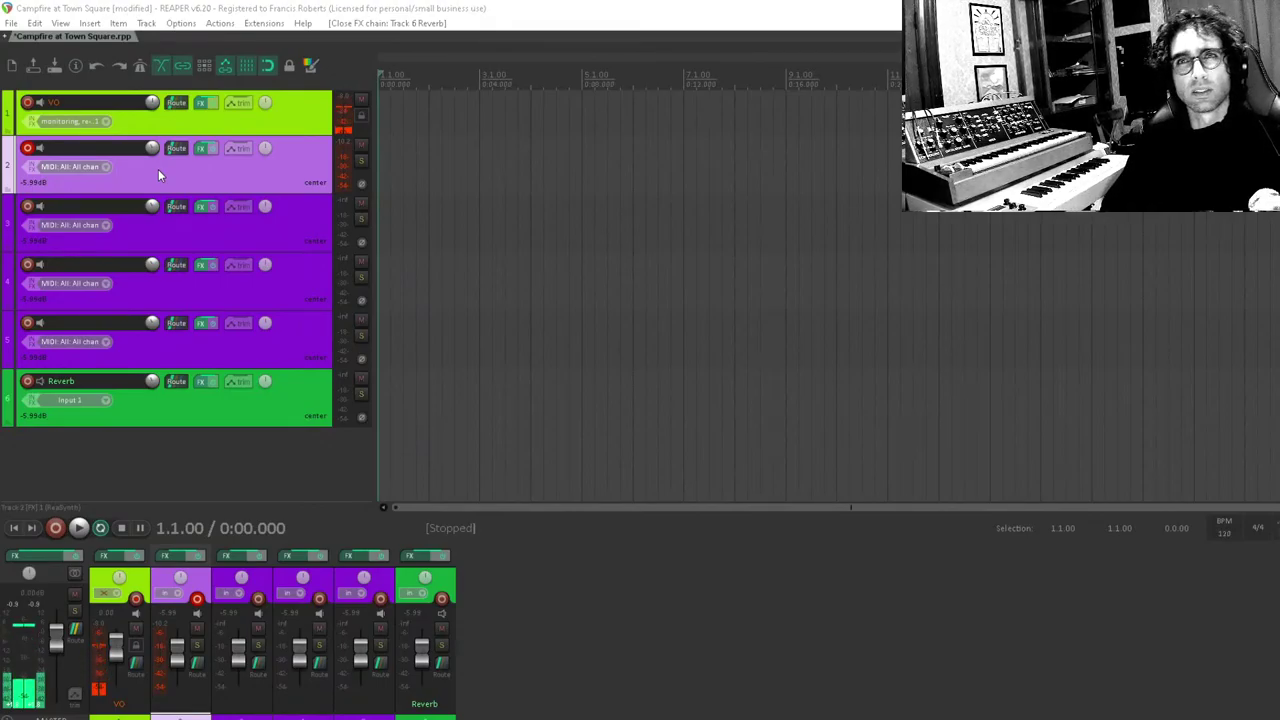
Open the second track's effects chain, move its window clear of the track list, and name the track E. Piano.
click(203, 153)
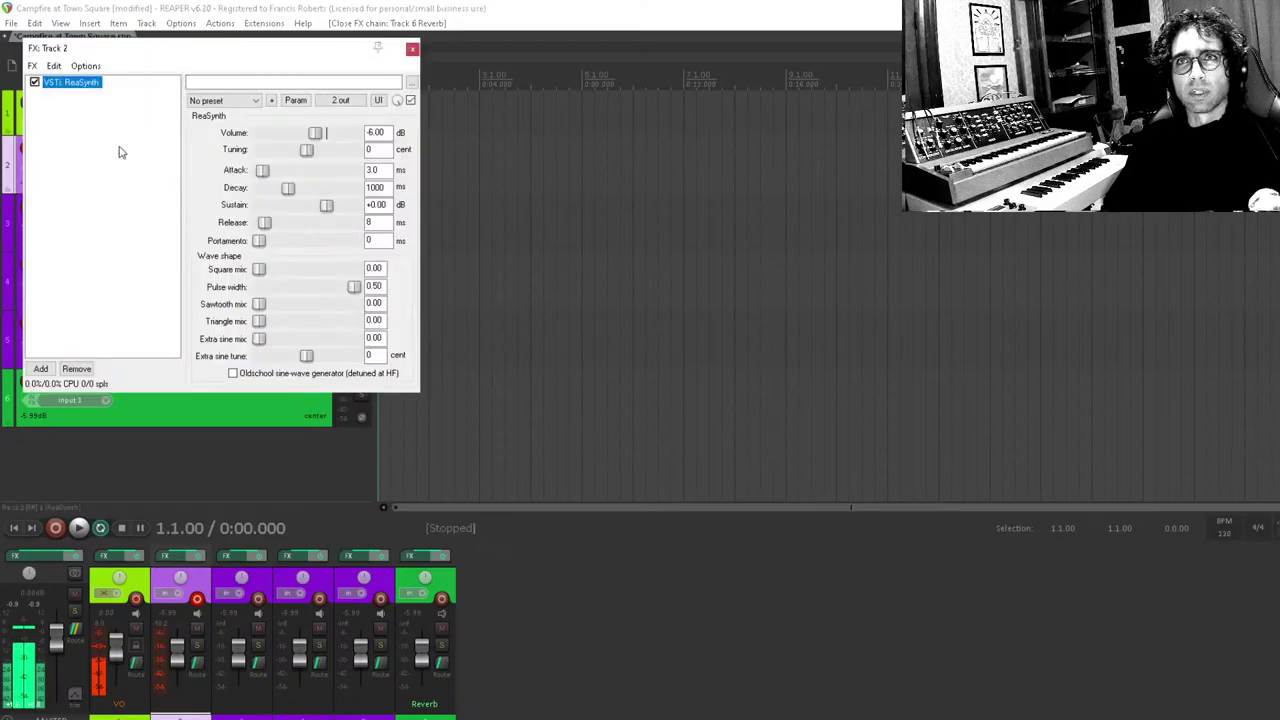
drag(127, 46, 669, 154)
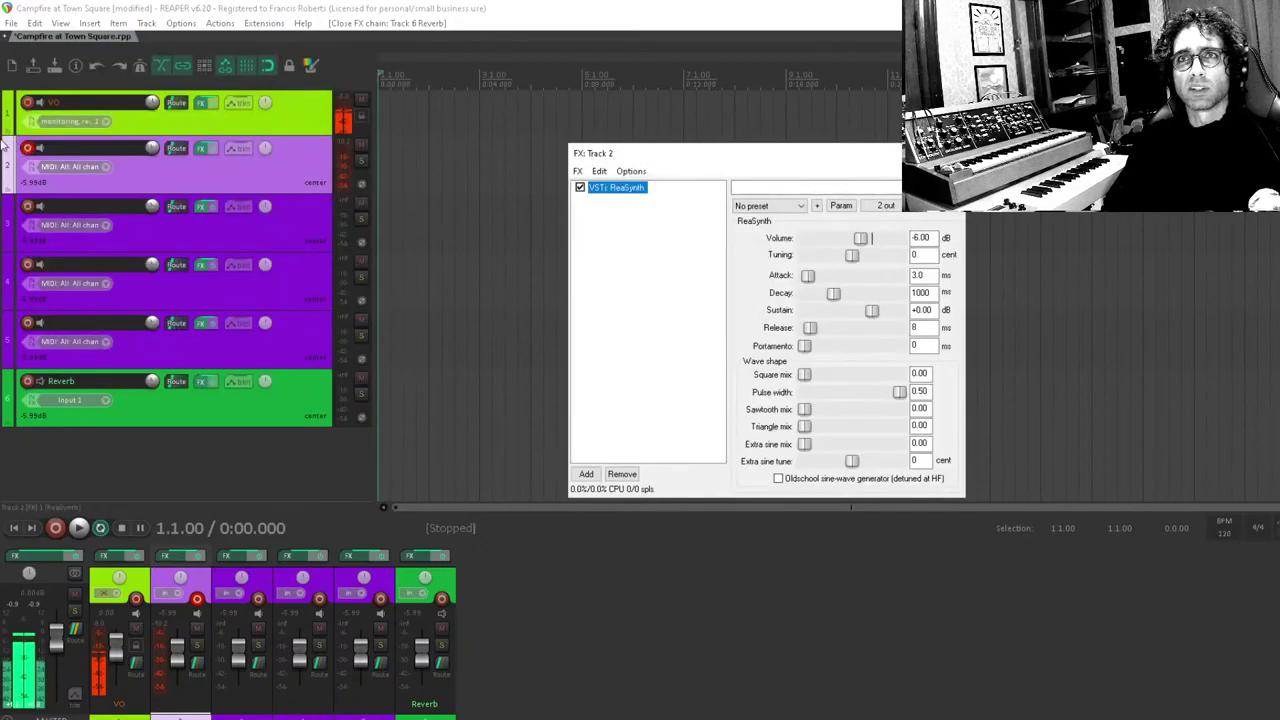
double_click(95, 148)
text(E. Piano)
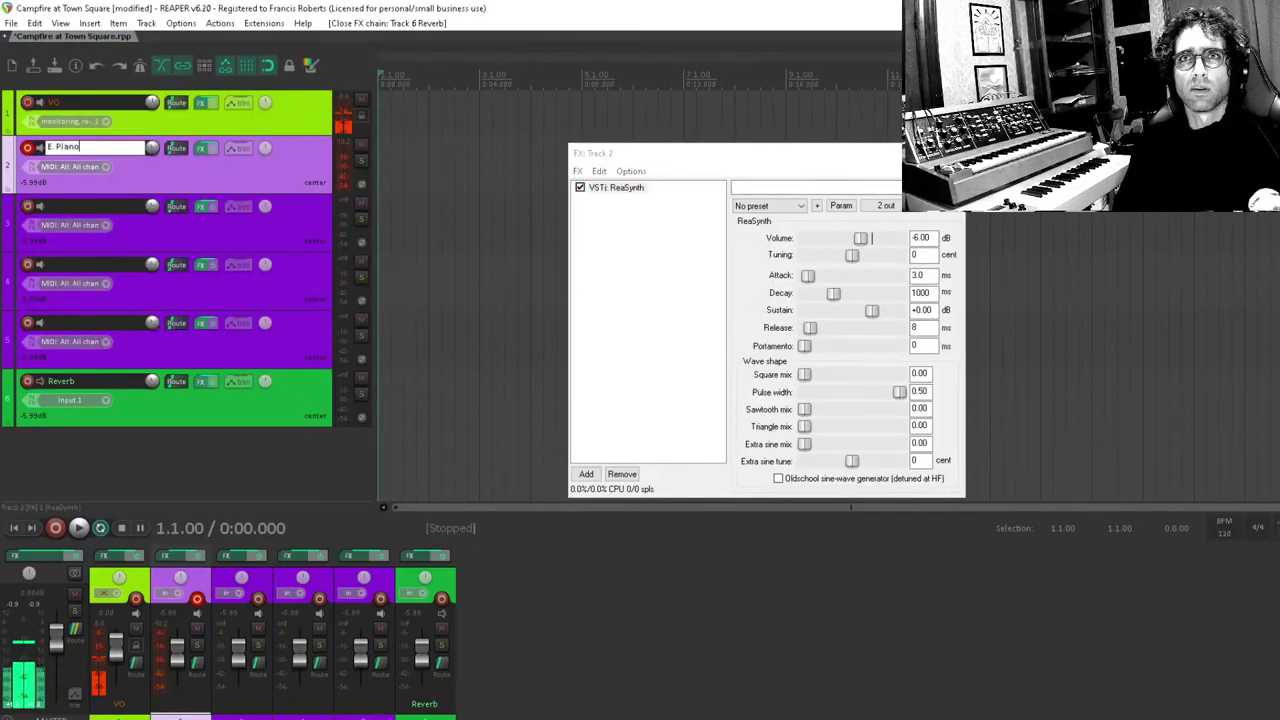
key(Return)
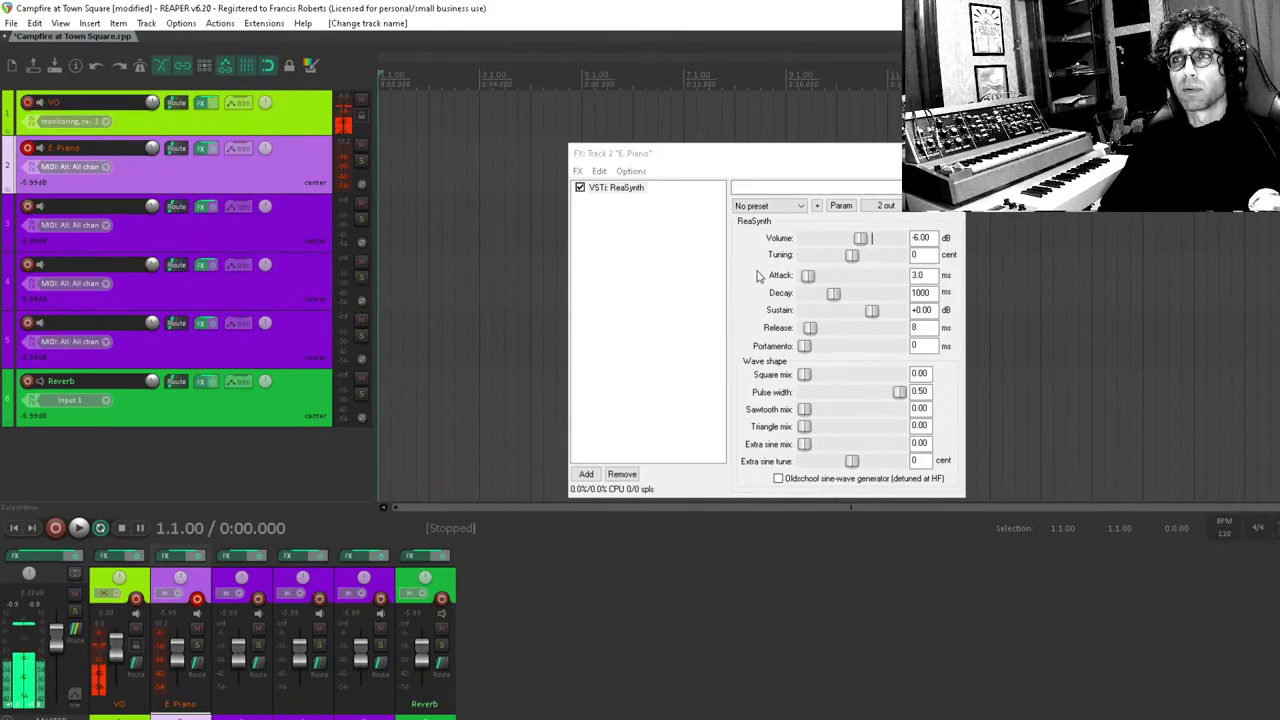
Set ReaSynth's decay to 58 ms and sustain to -8.21 dB, and add a second ReaSynth to the E. Piano track.
drag(832, 295, 853, 316)
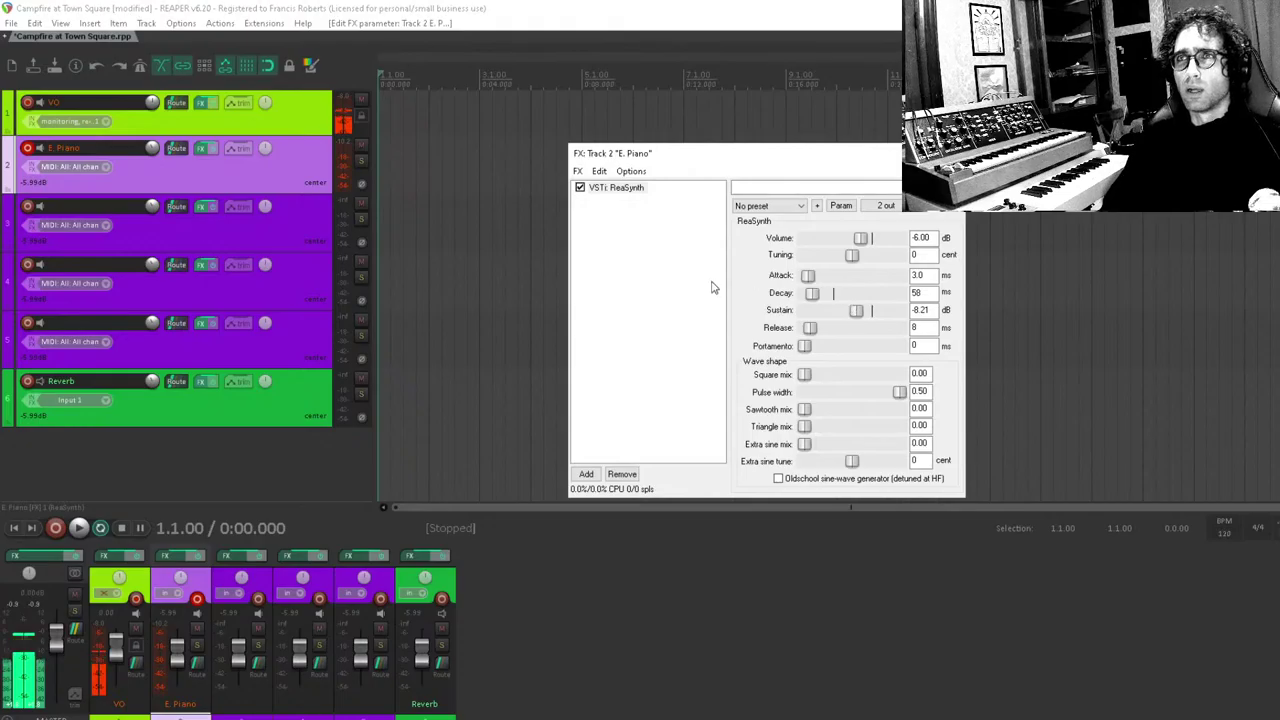
double_click(606, 285)
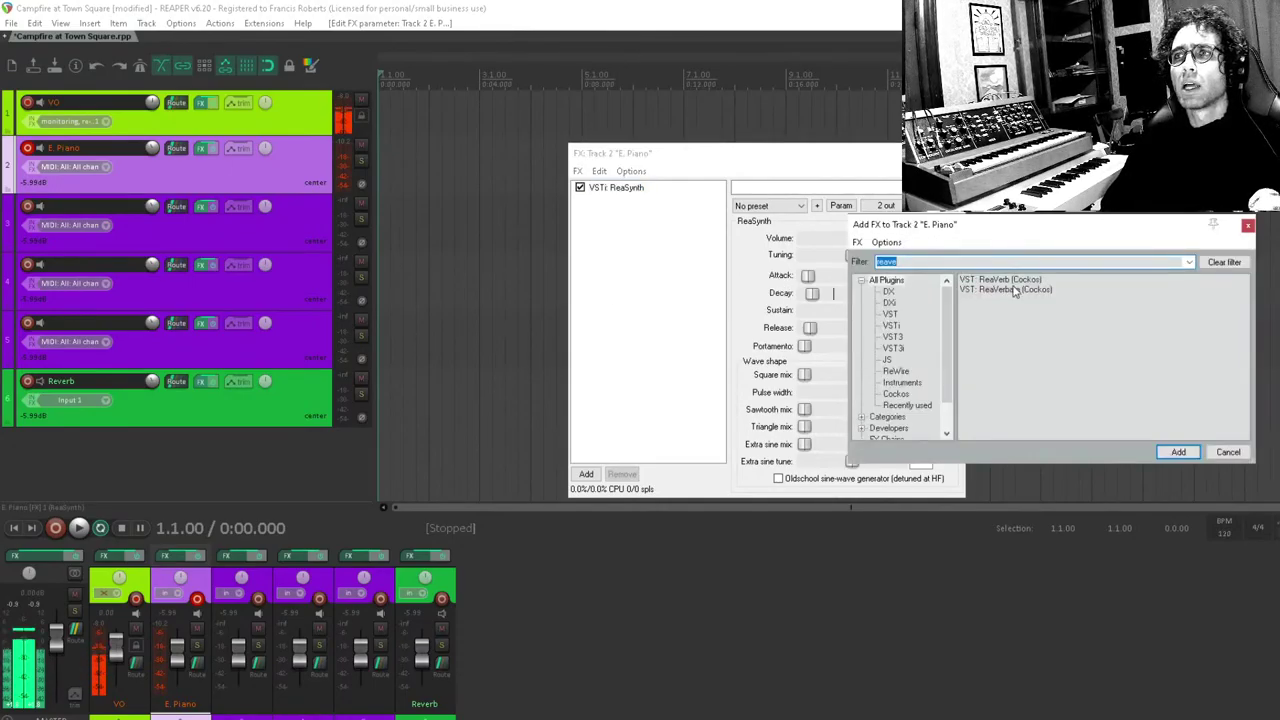
text(reas)
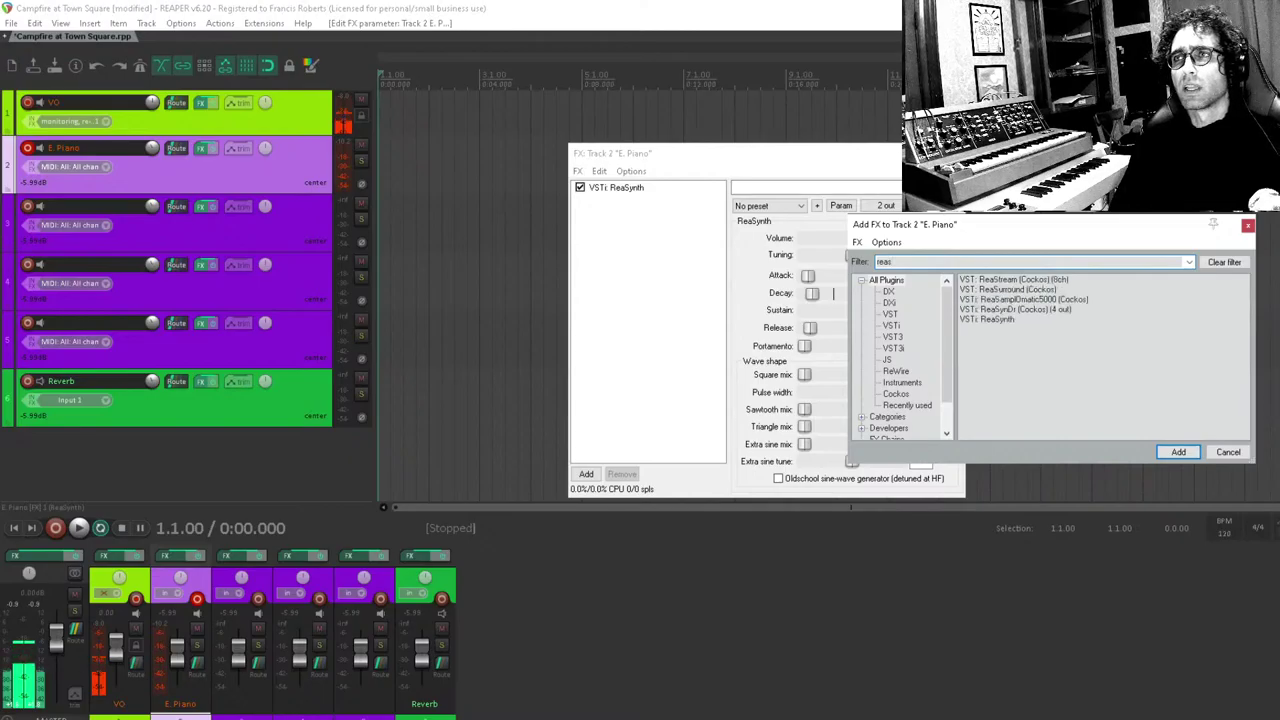
key(Down)
key(Down)
key(Down)
key(Down)
key(Return)
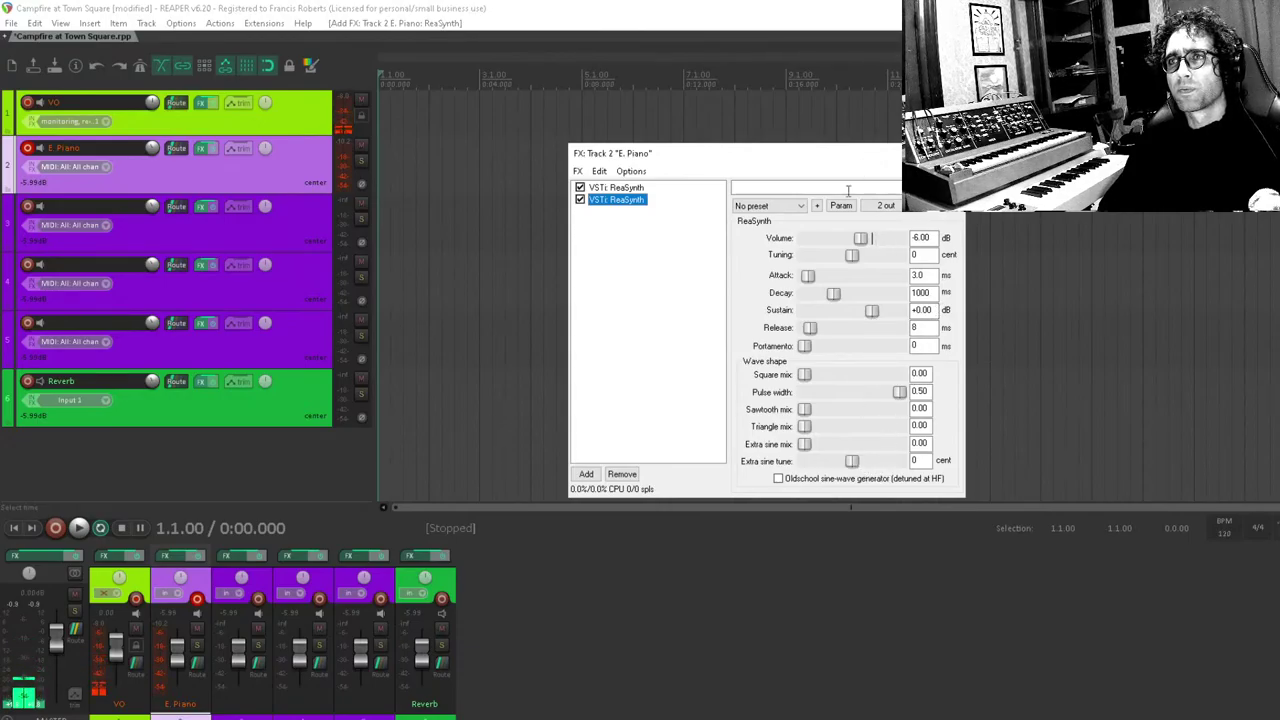
Set the second ReaSynth's tuning to 1200 cents, sustain to -inf and decay to 83 ms.
drag(852, 255, 916, 277)
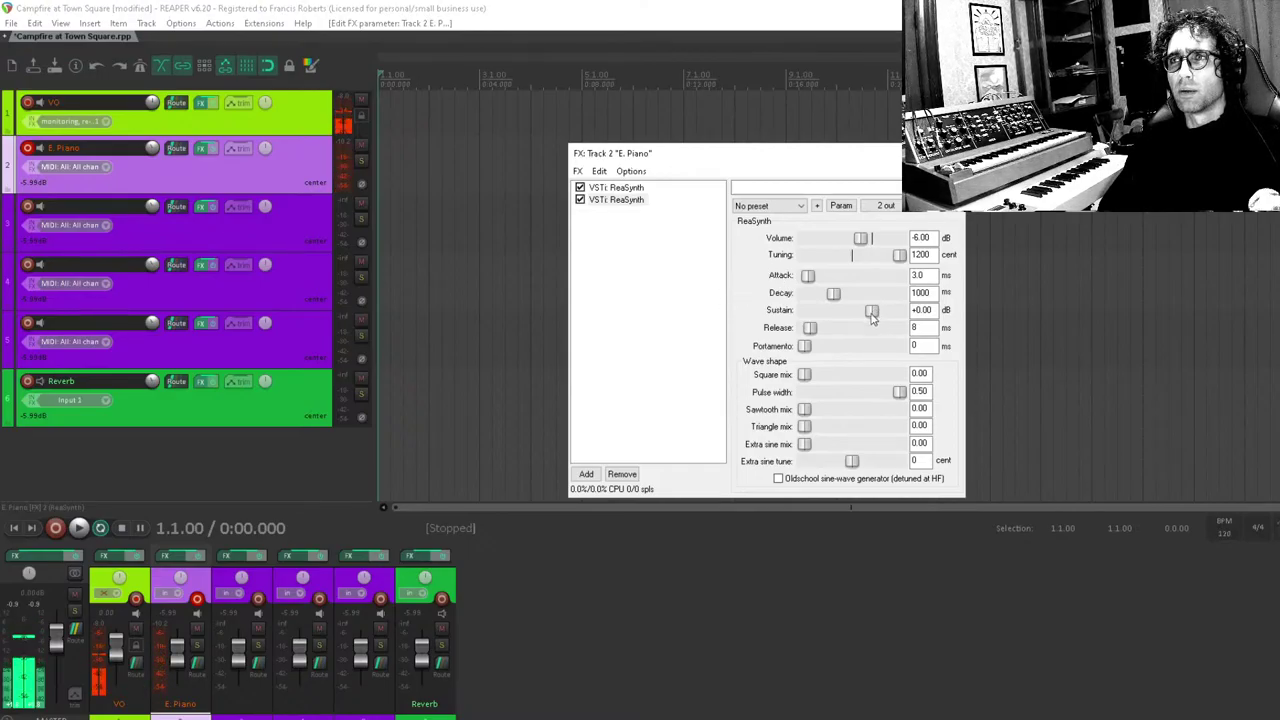
drag(872, 310, 815, 302)
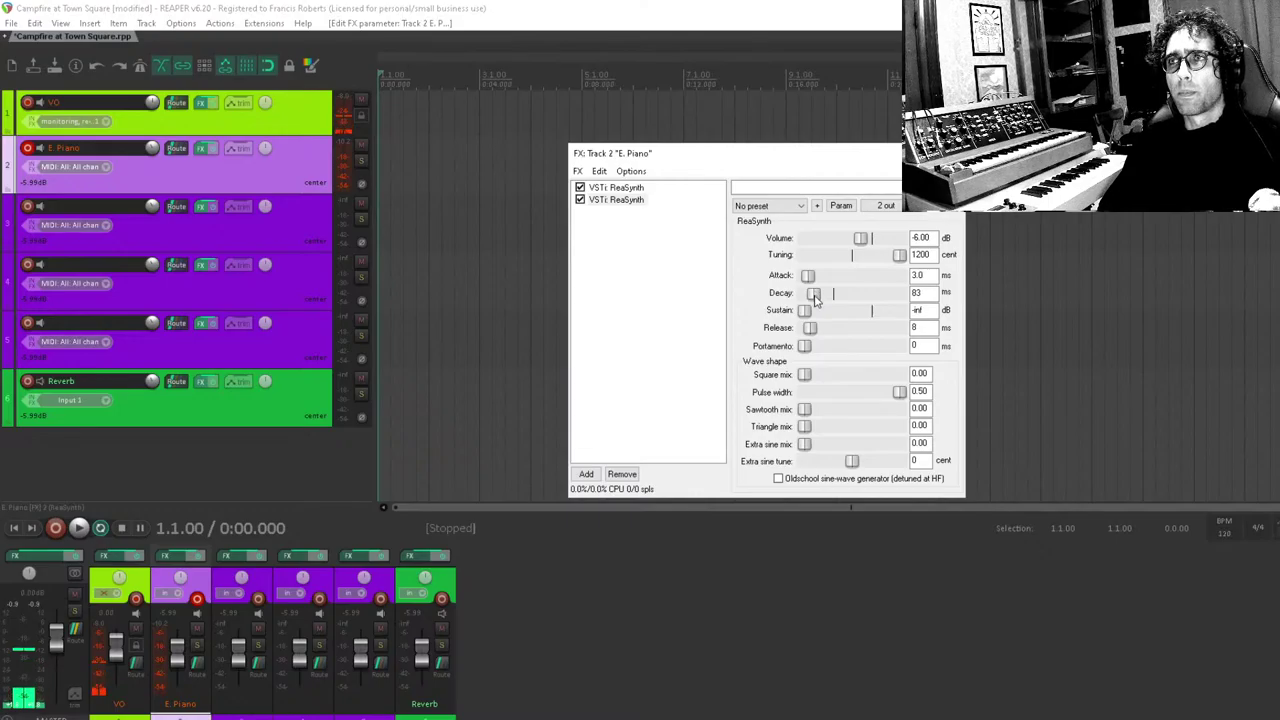
Bypass the first ReaSynth while shortening the second one's decay to 39 ms, and re-enable the first.
click(580, 188)
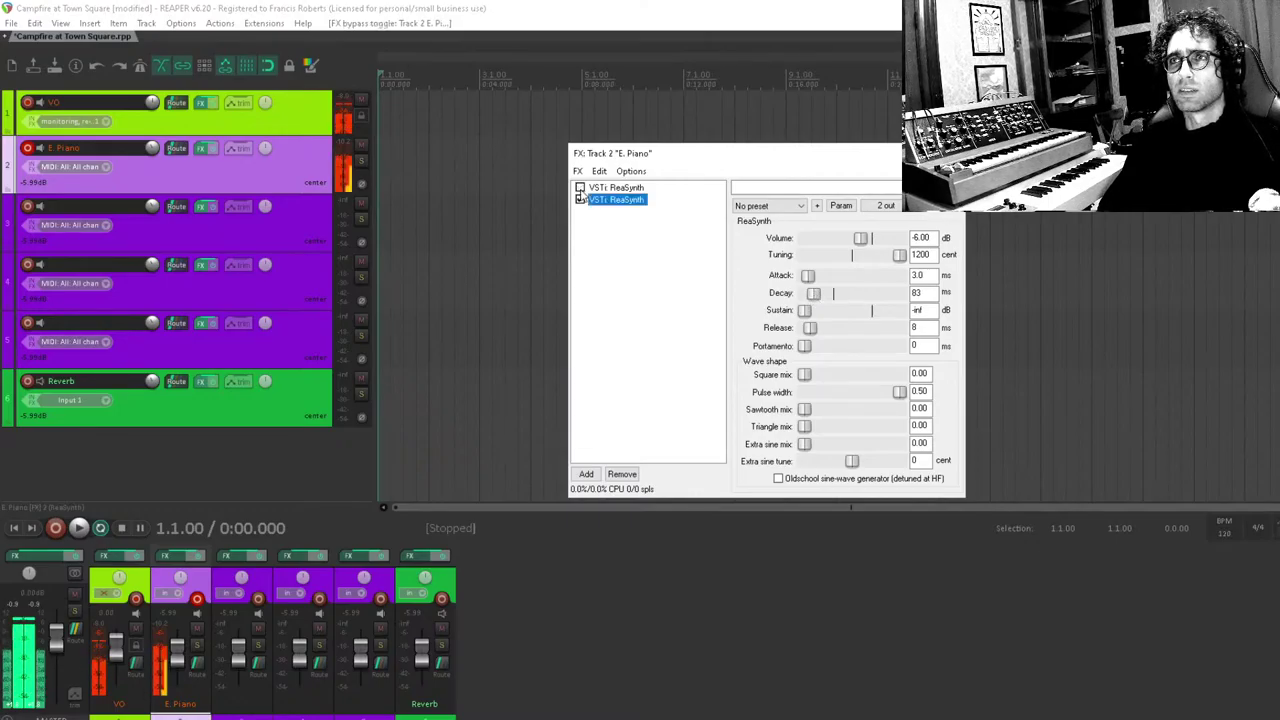
click(815, 295)
drag(815, 297, 811, 297)
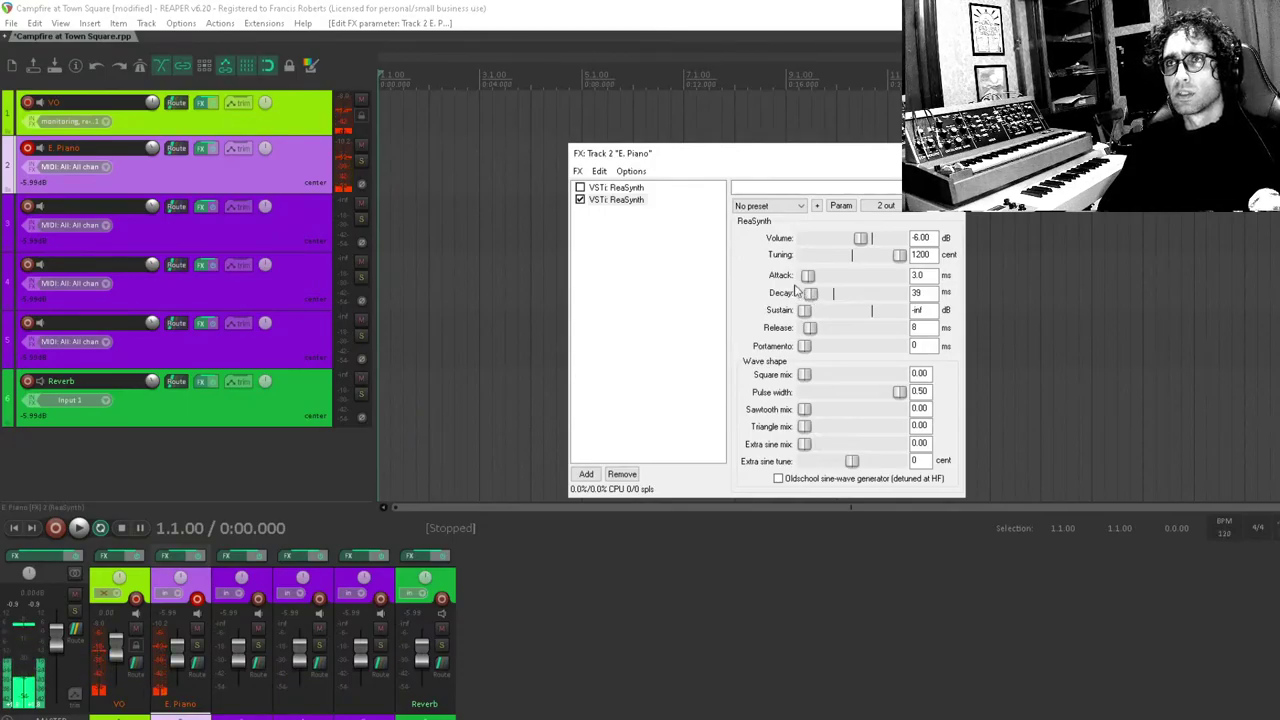
click(580, 188)
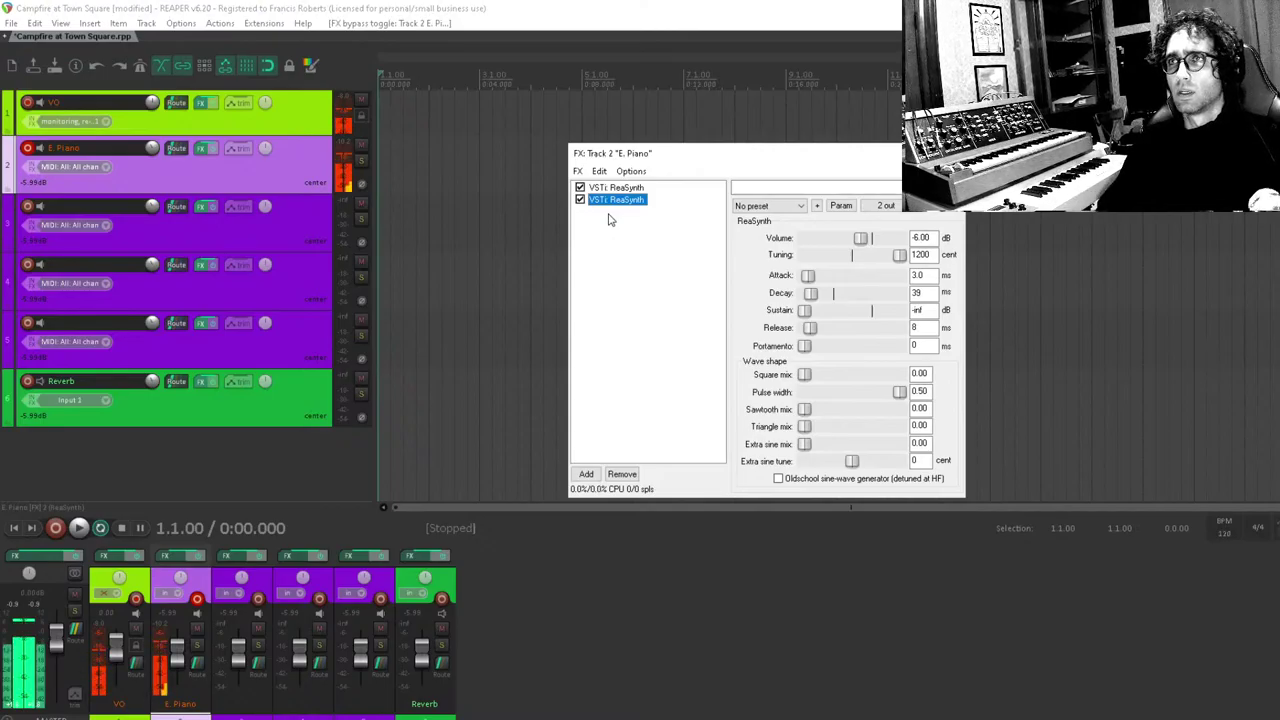
Set the second ReaSynth's decay to exactly 60 ms.
double_click(916, 292)
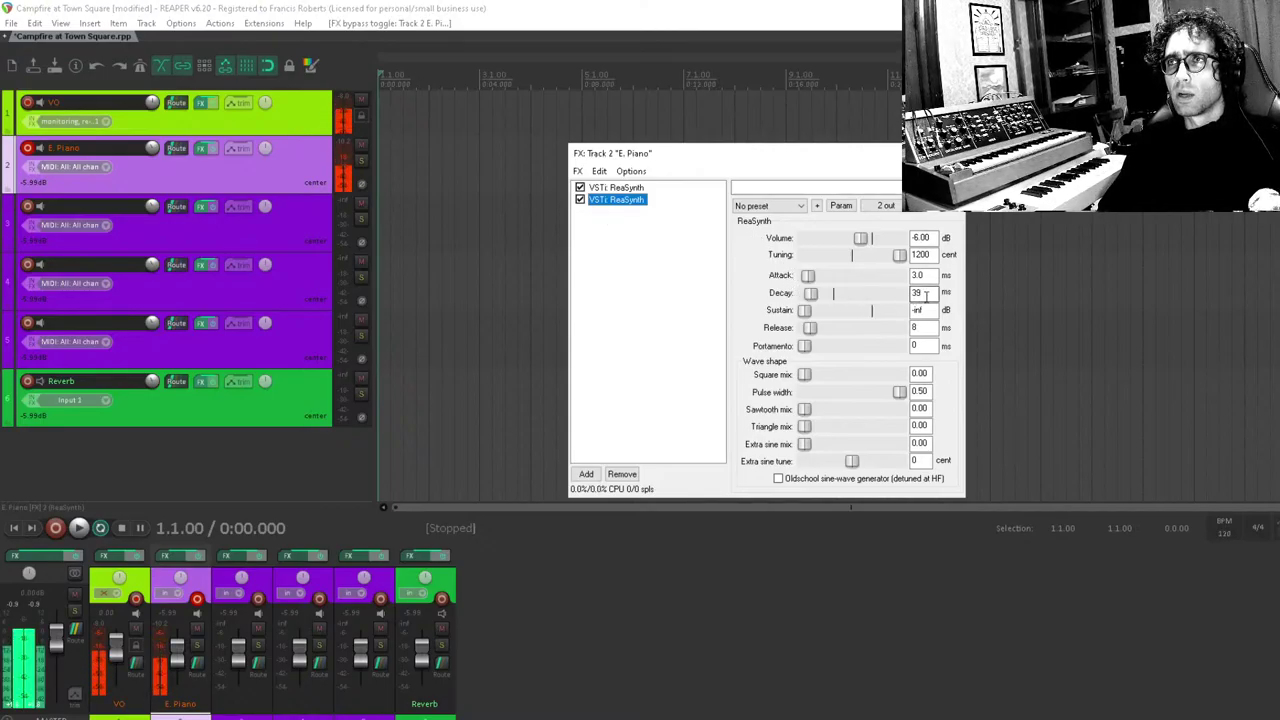
text(60)
key(Return)
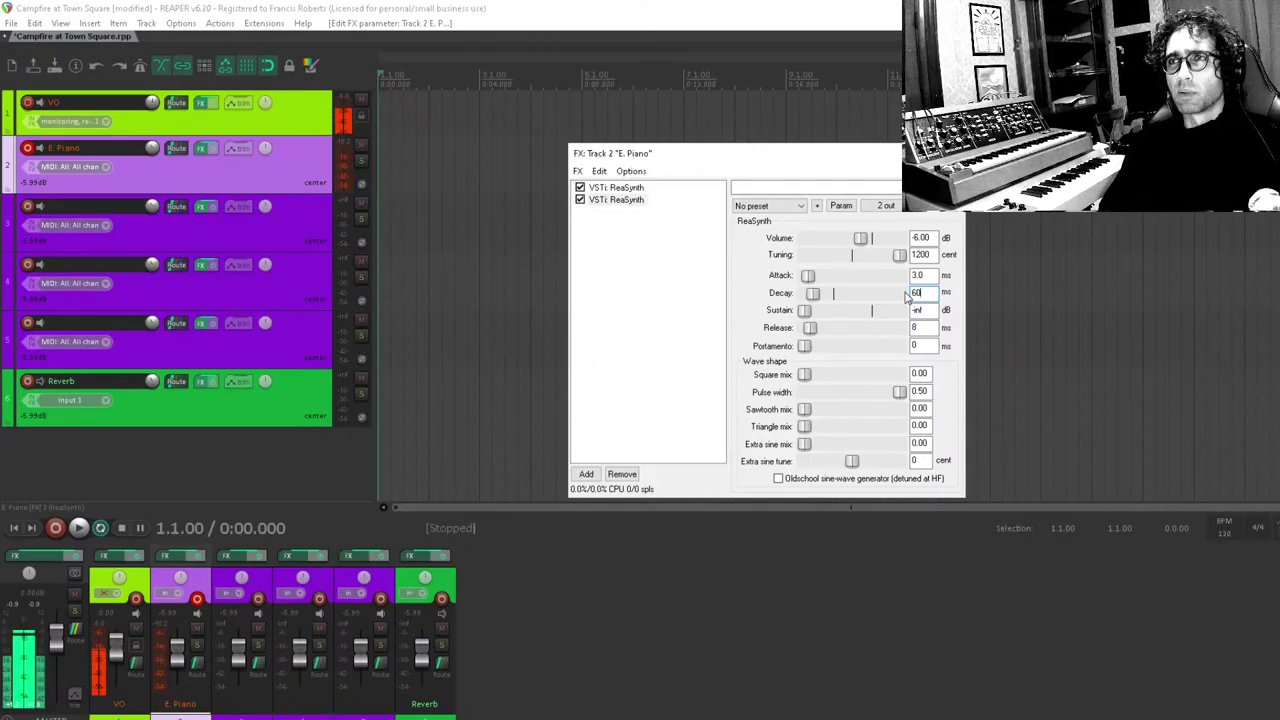
click(648, 266)
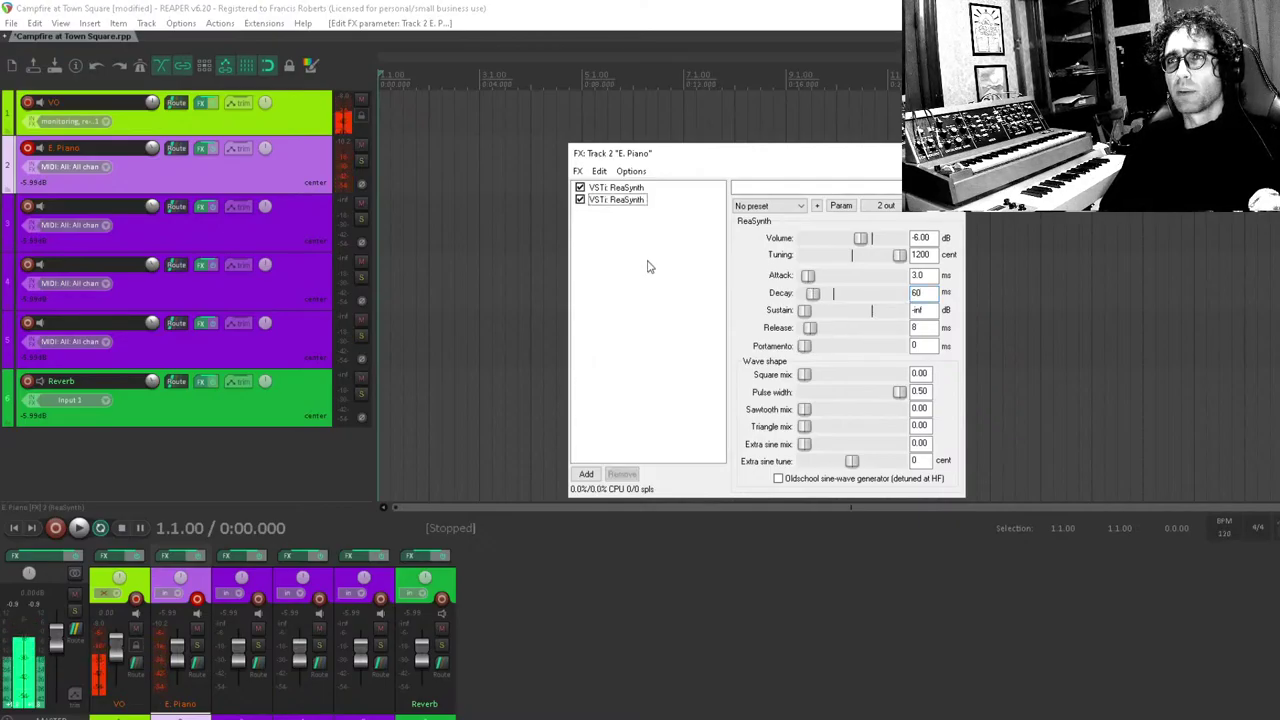
Set the second ReaSynth's sustain to -inf and its release to 63 ms, and return to the first ReaSynth's settings.
click(636, 189)
click(628, 200)
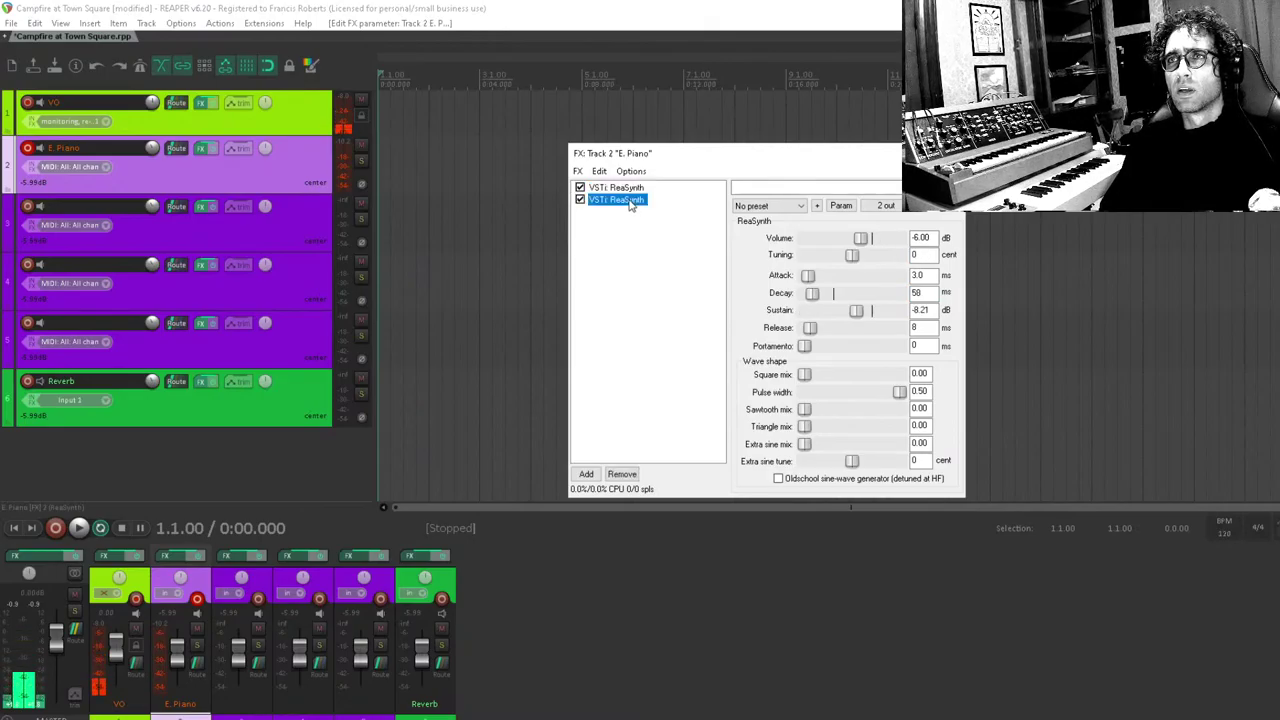
click(806, 312)
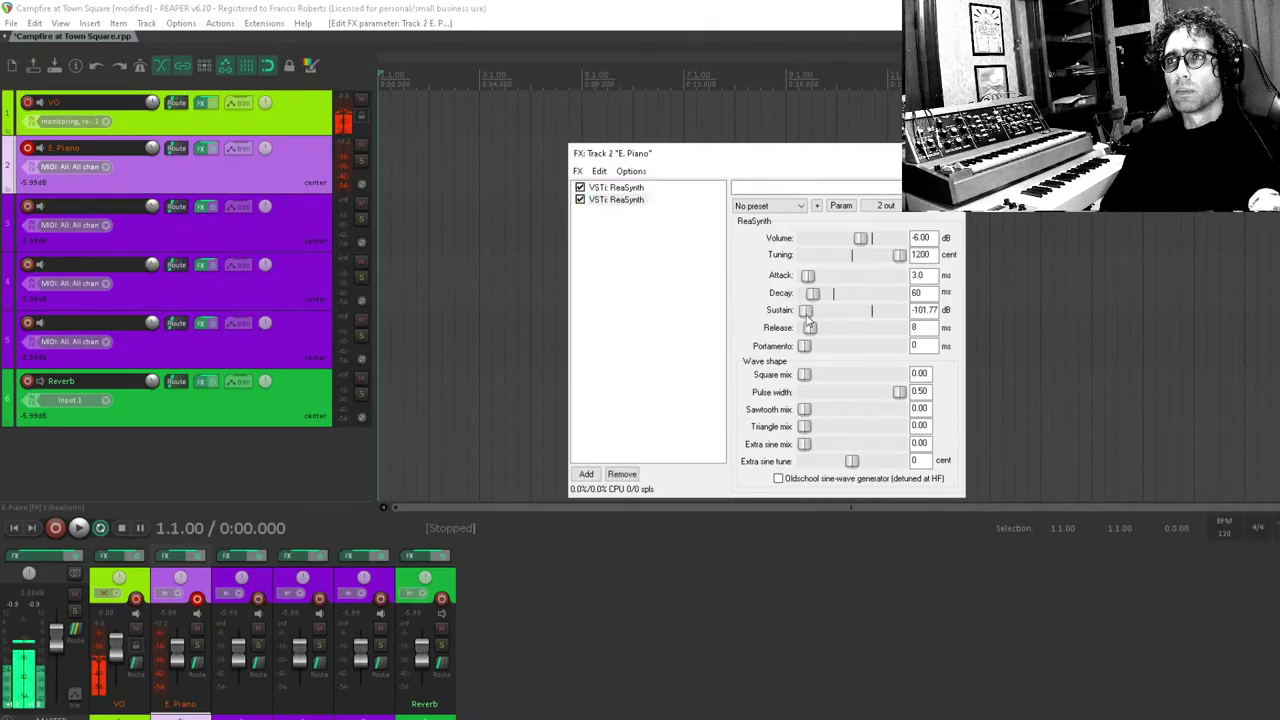
mouse_move(808, 312)
mouse_down()
mouse_move(870, 312)
mouse_move(802, 314)
mouse_move(819, 332)
mouse_up()
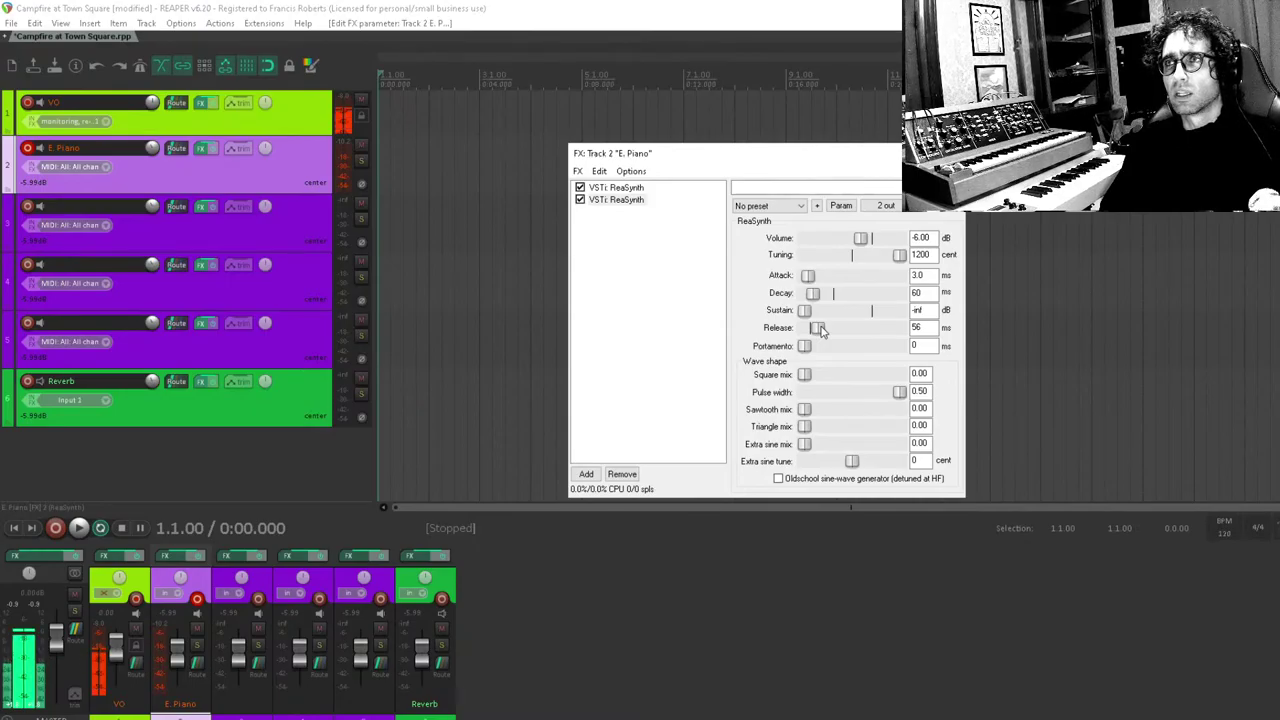
drag(819, 331, 821, 331)
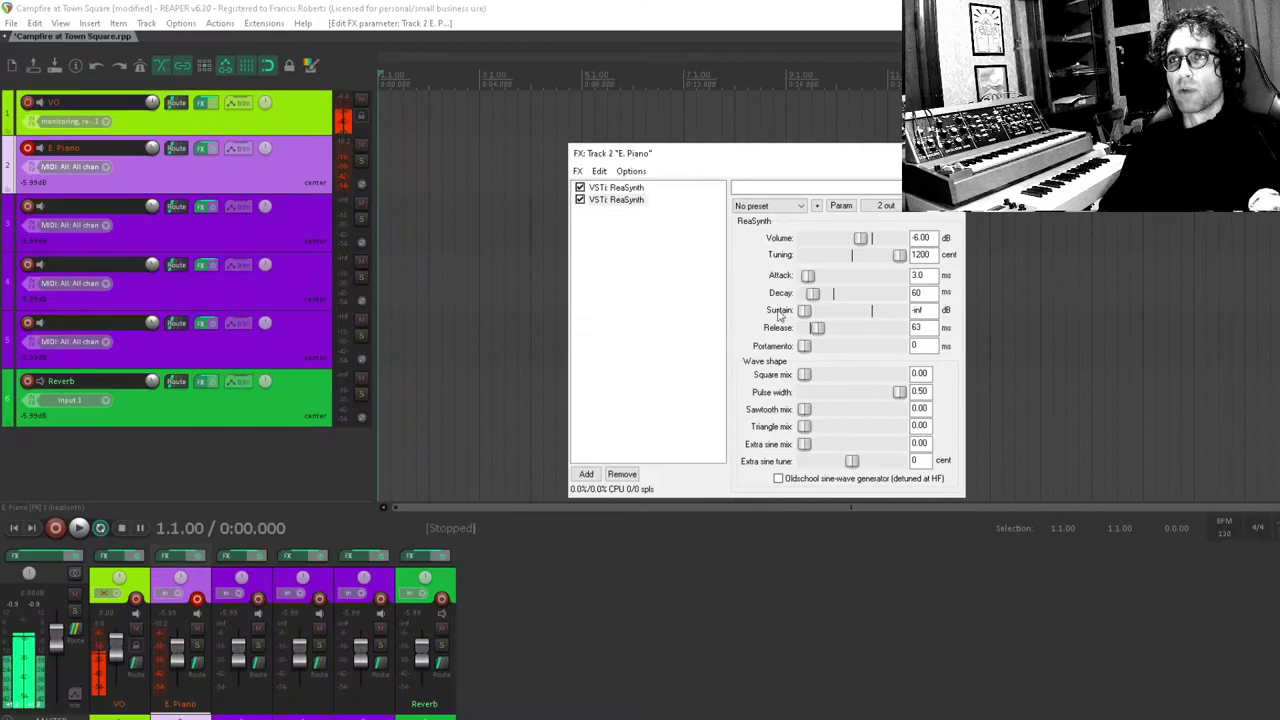
click(622, 188)
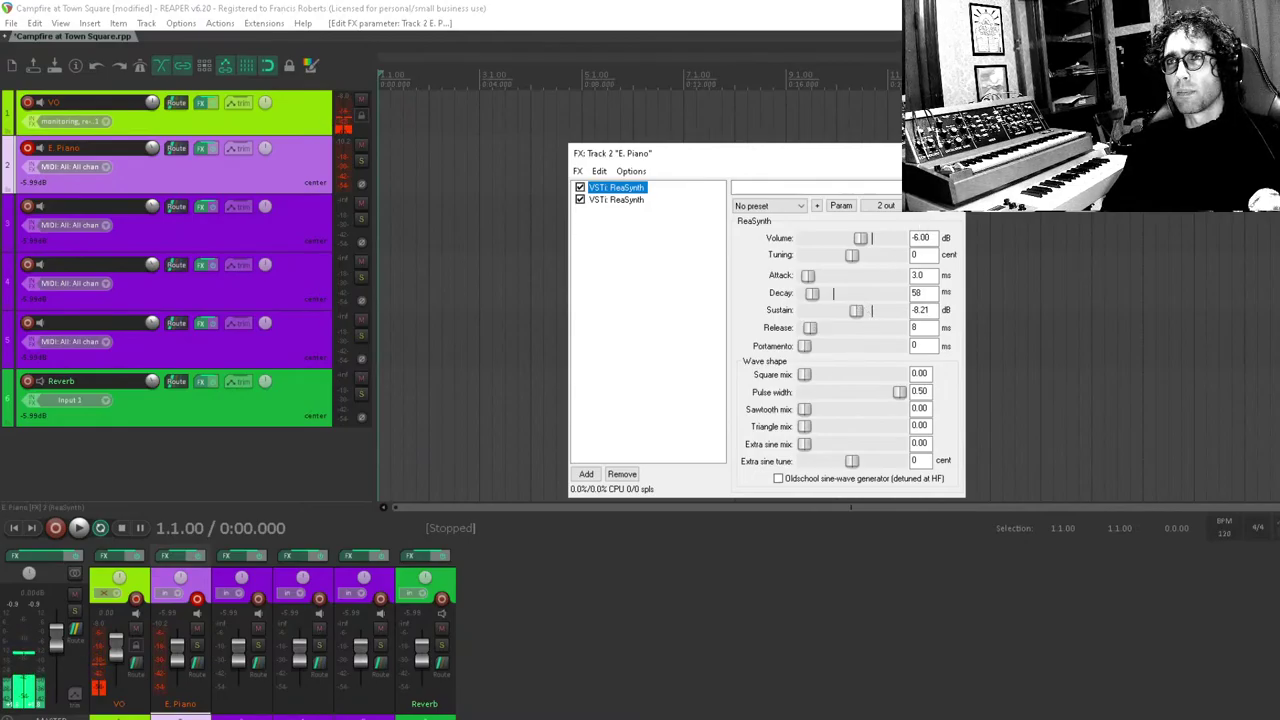
click(694, 316)
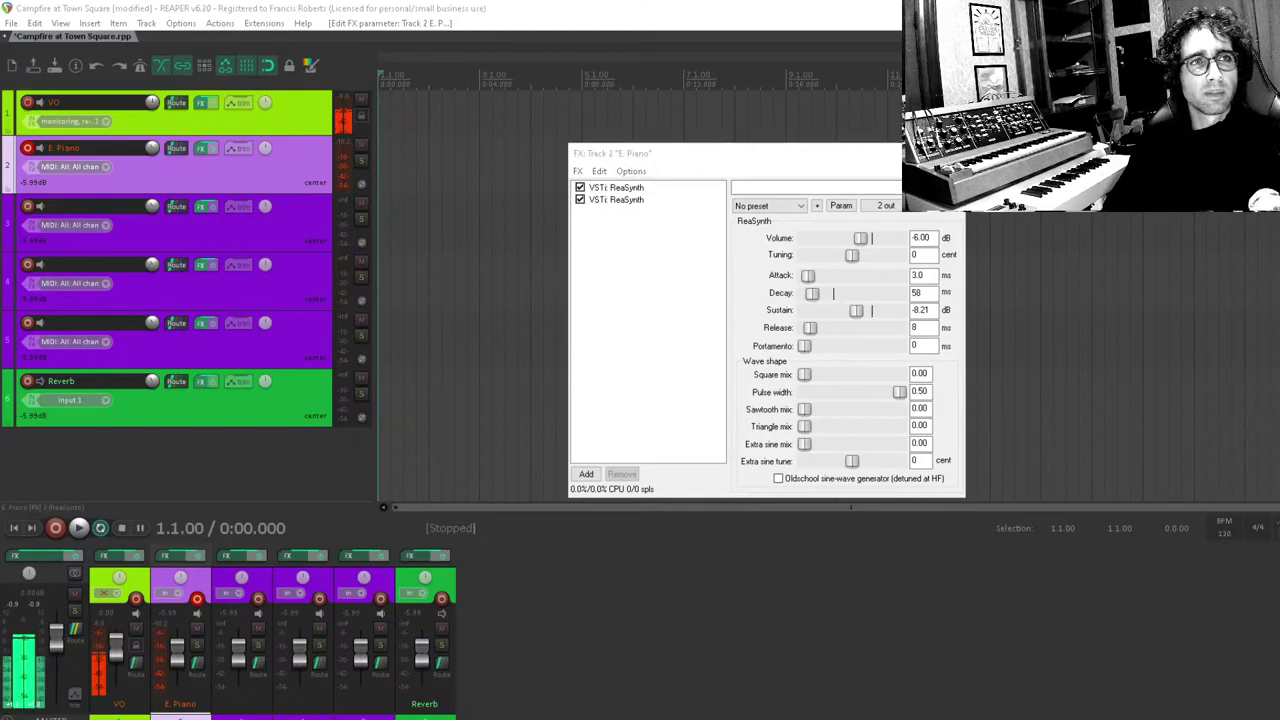
Search the available effects for "trem" and add JS: Tremolo after the two ReaSynths on the E. Piano track.
click(598, 279)
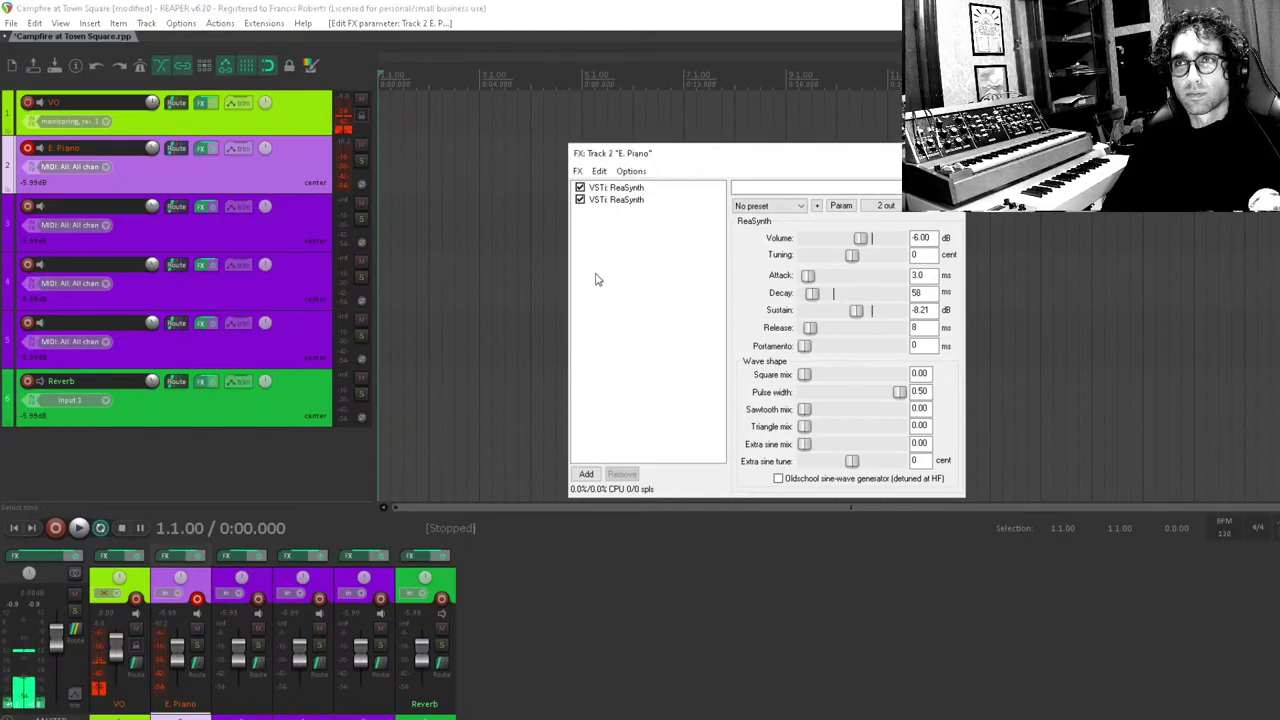
double_click(650, 269)
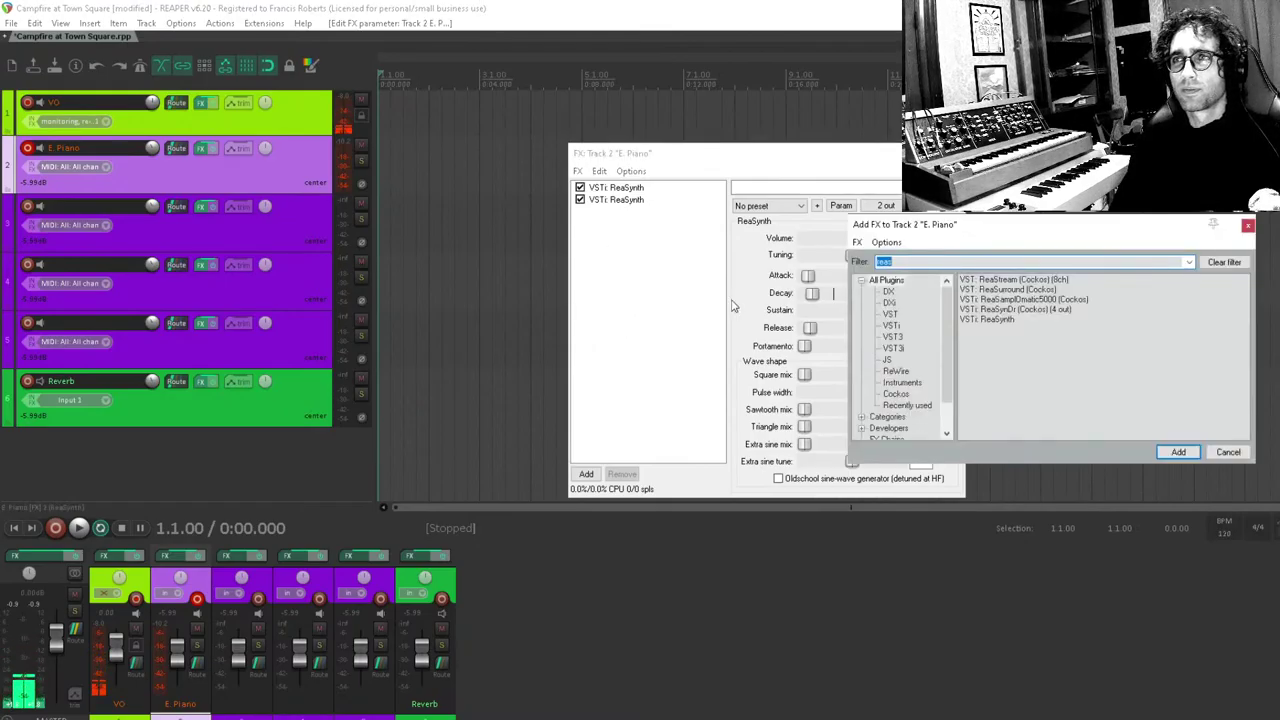
key(BackSpace)
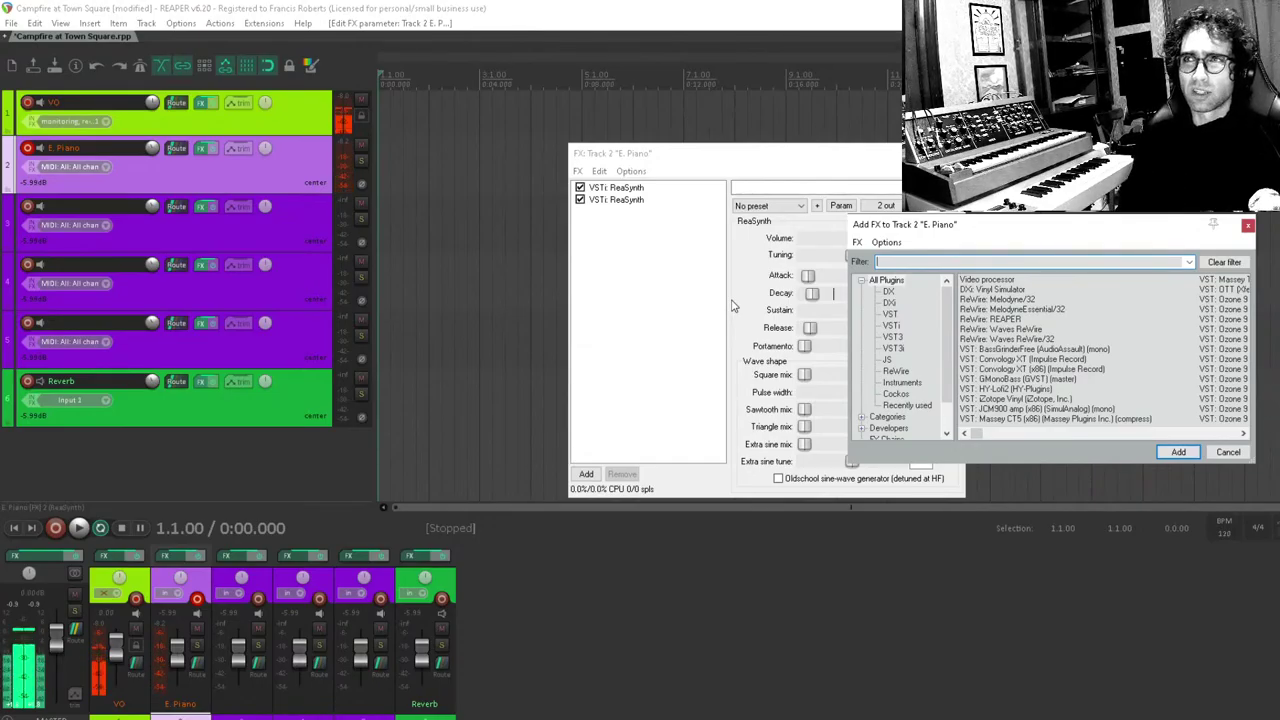
text(trem)
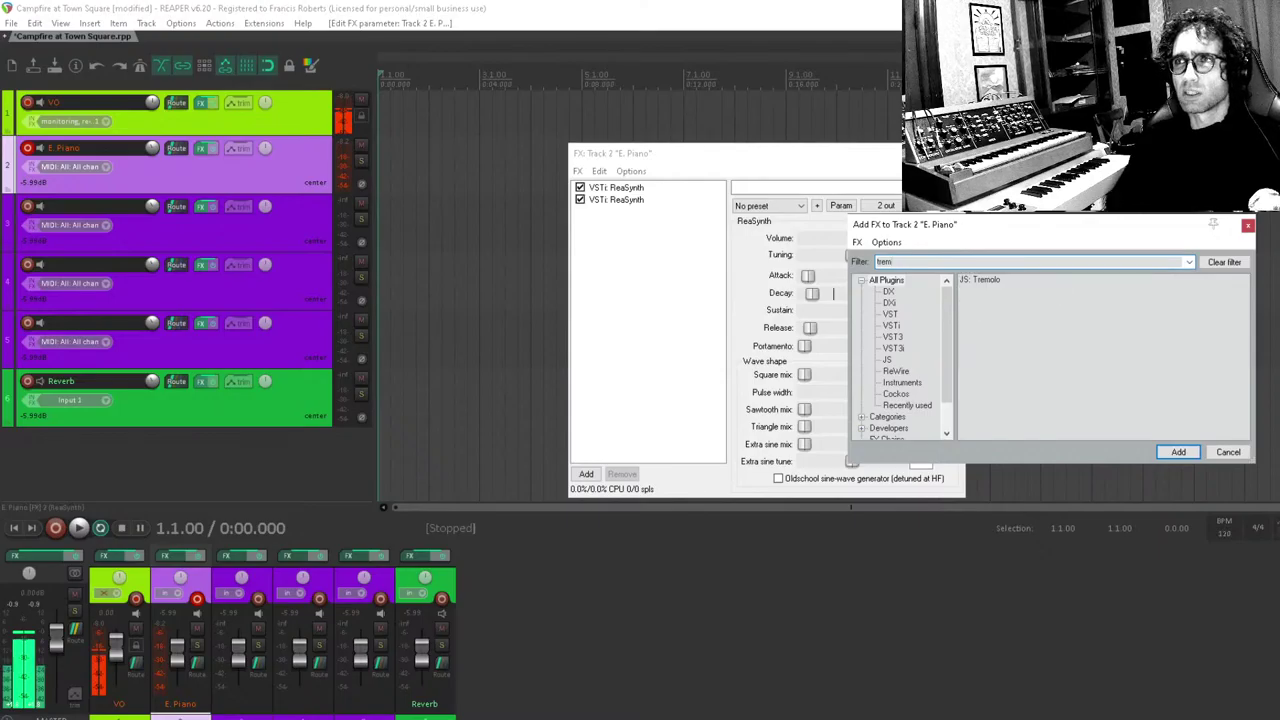
double_click(1000, 284)
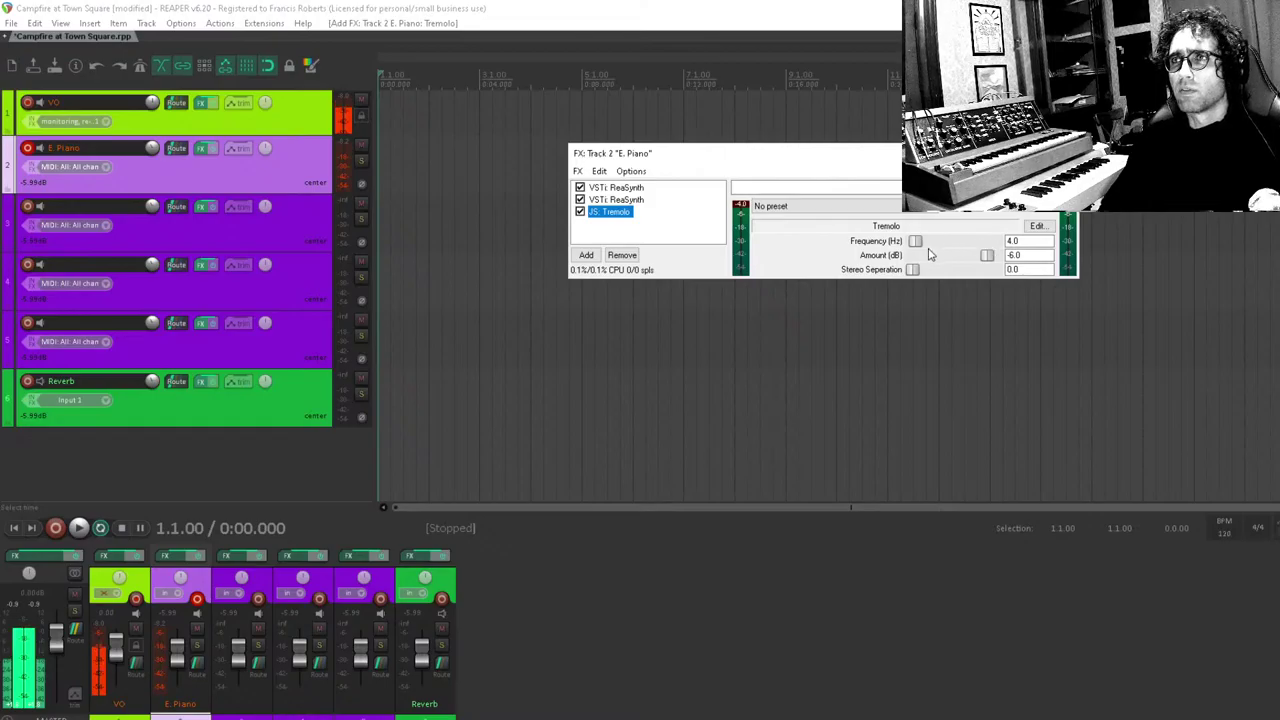
Set the Tremolo's frequency to 6.0 Hz, stereo separation to 0.69 and amount to -8.0 dB.
drag(916, 241, 920, 243)
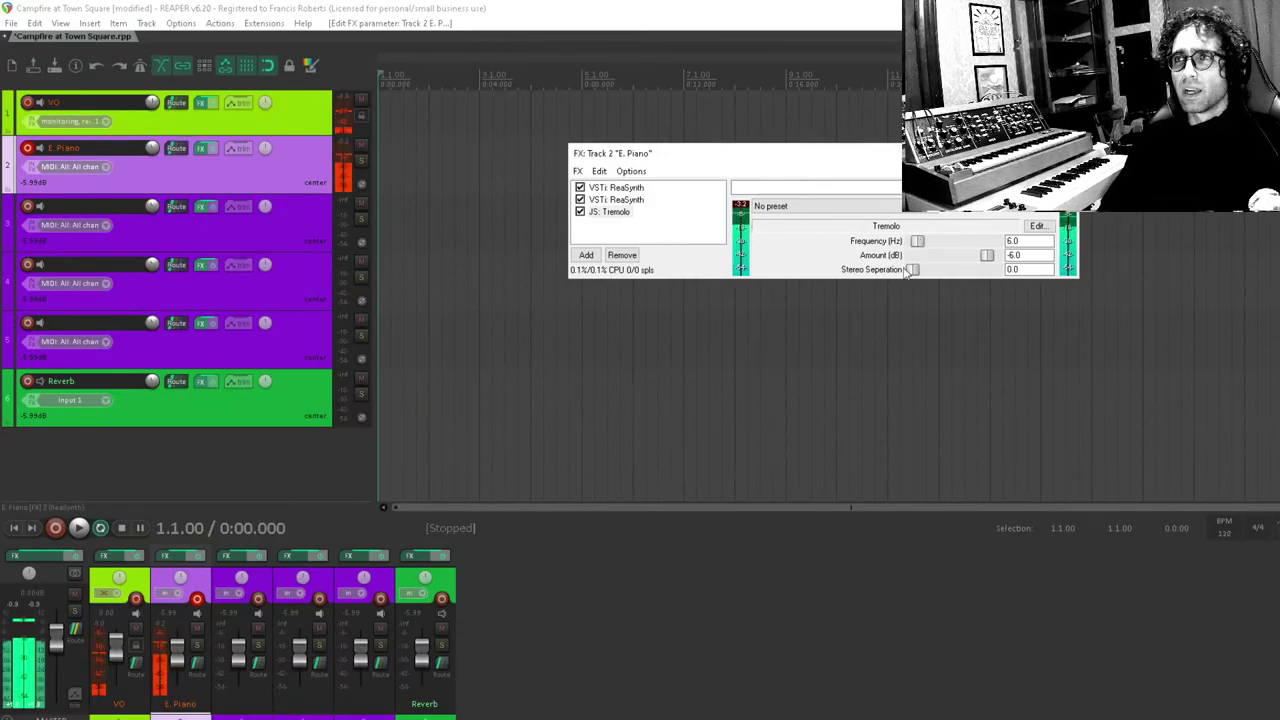
drag(910, 269, 970, 271)
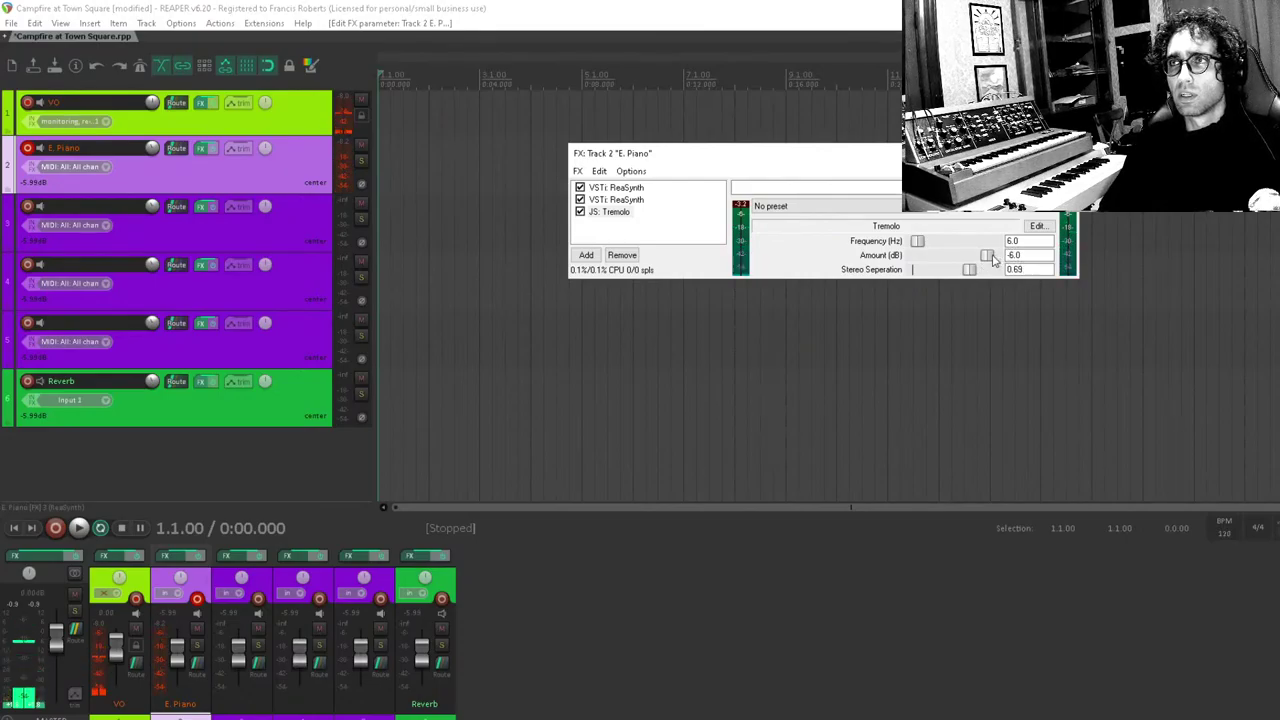
click(1013, 257)
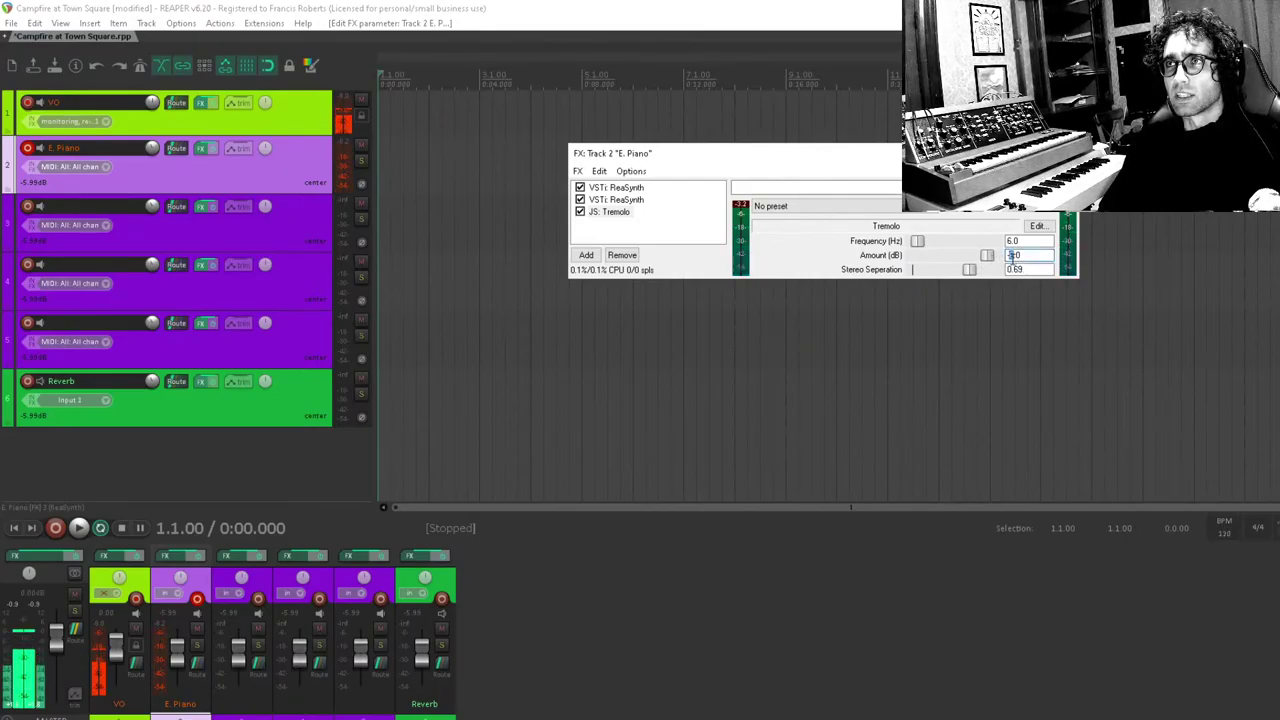
text(-4)
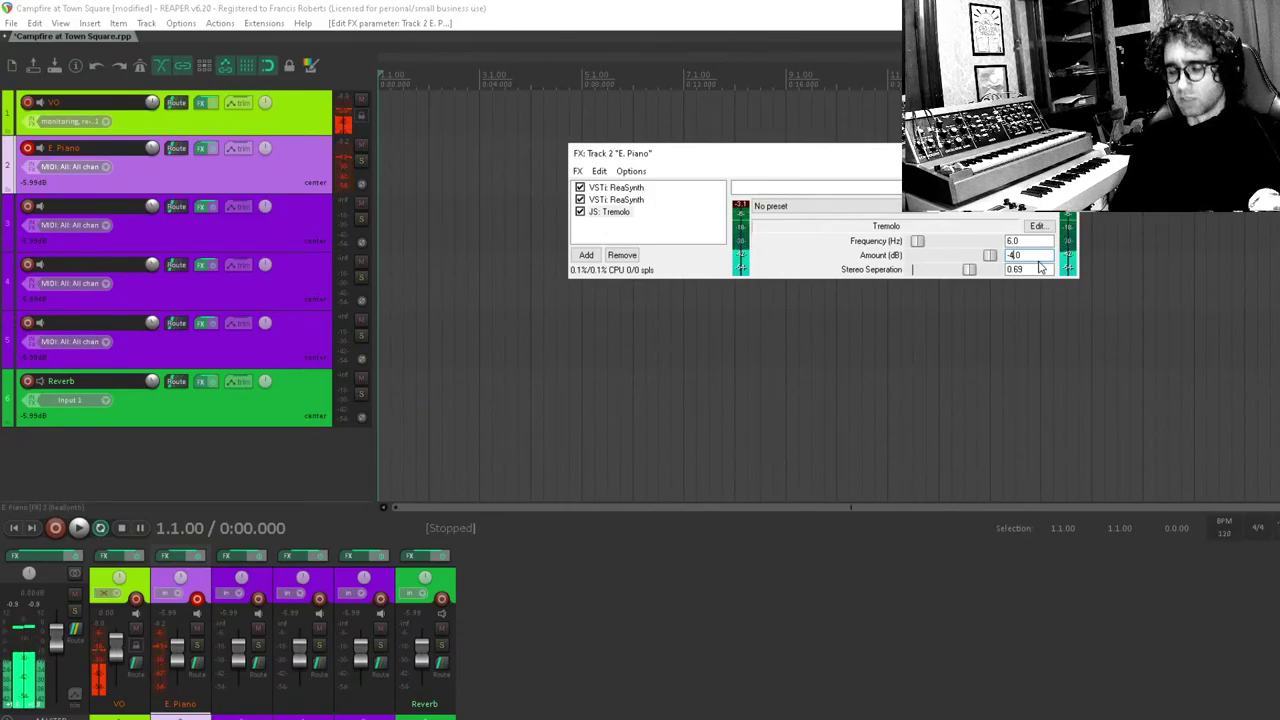
key(BackSpace)
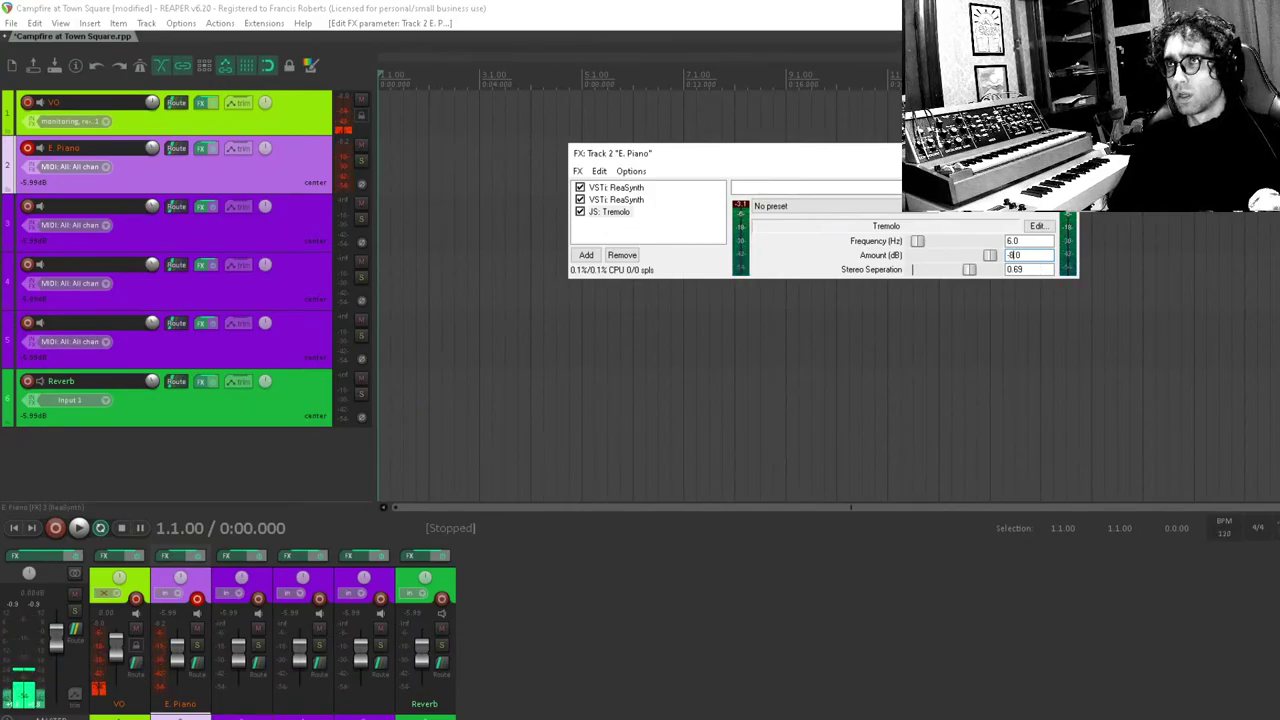
text(8)
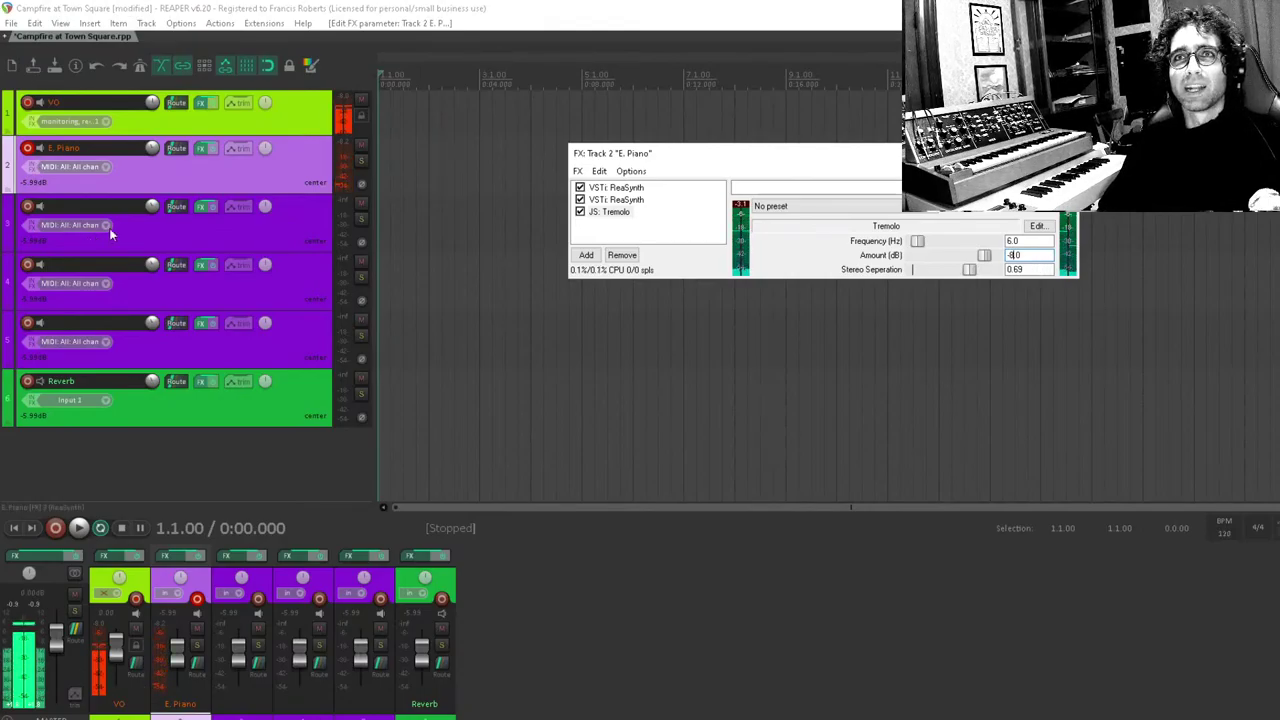
Create a send from the E. Piano track to the Reverb track, set its level to -16.27 dB and close its controls.
drag(186, 148, 210, 390)
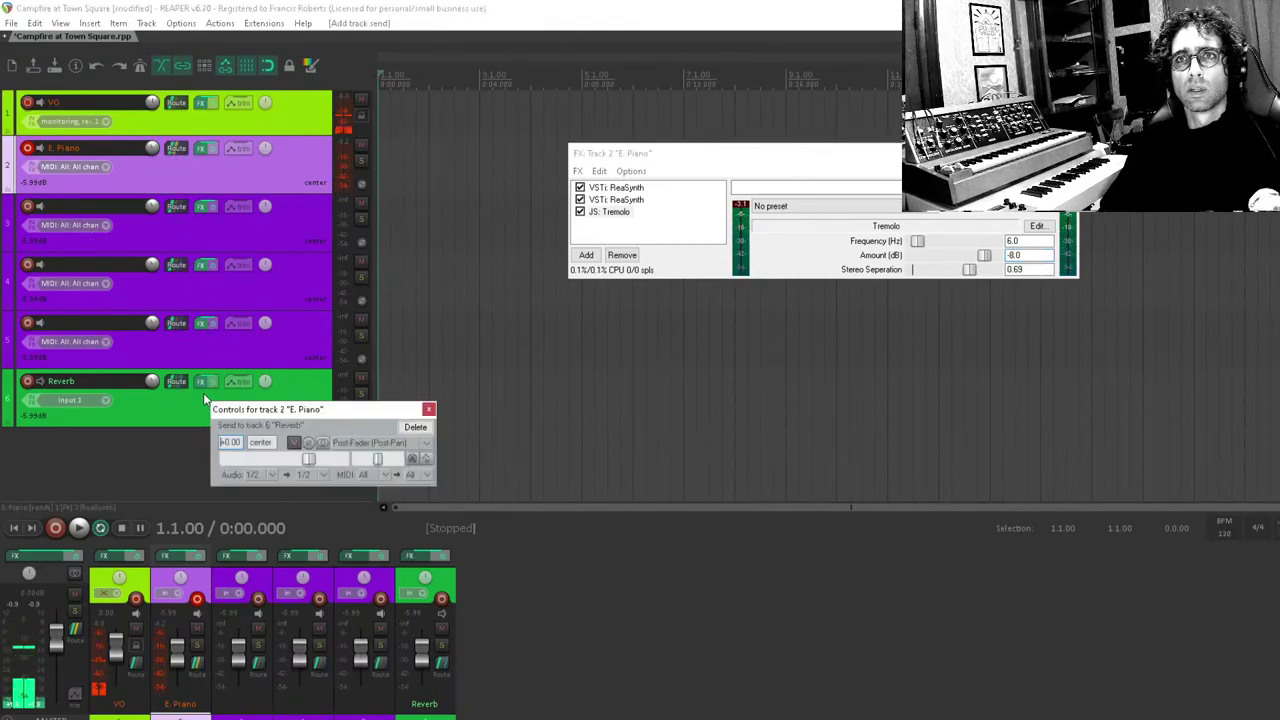
drag(310, 459, 149, 487)
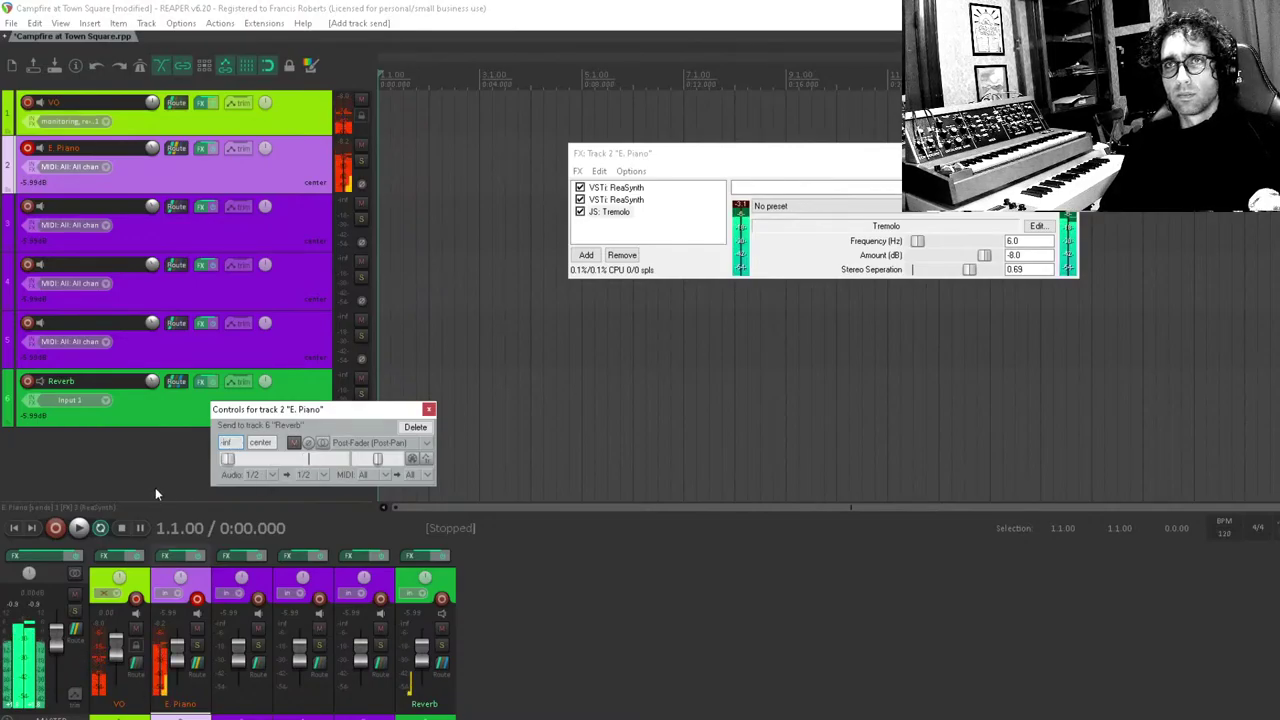
drag(204, 489, 276, 496)
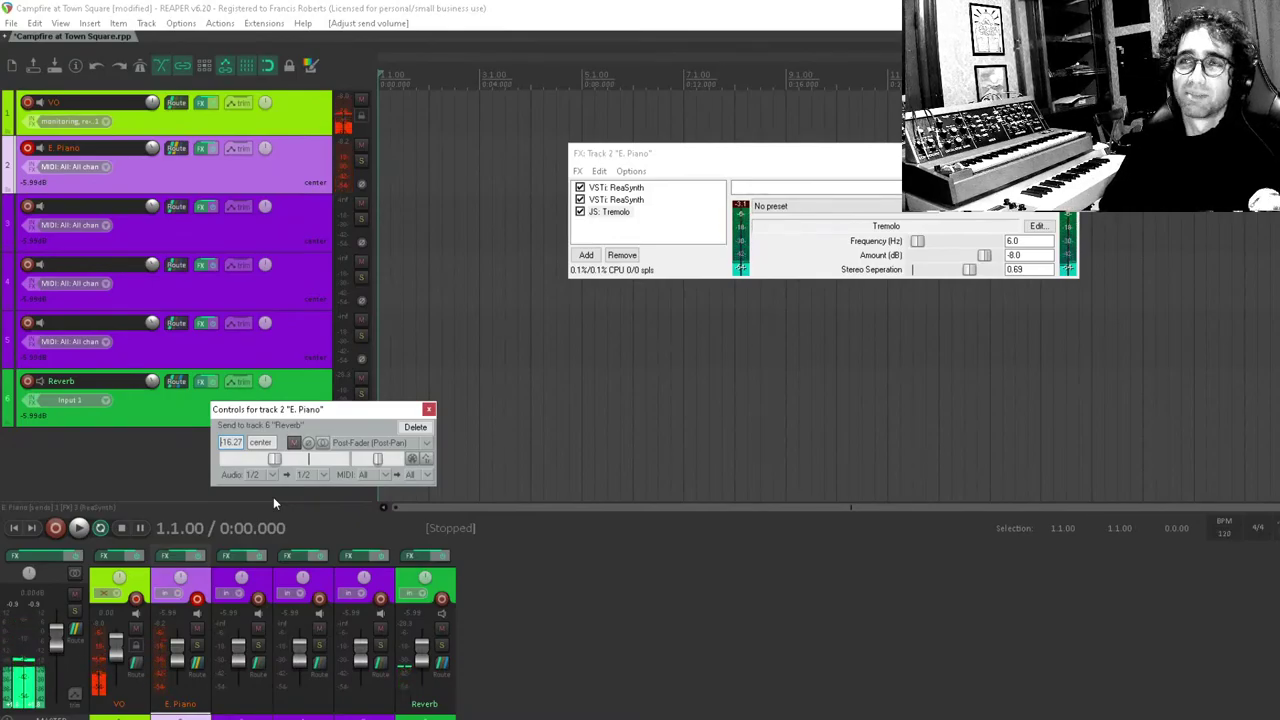
click(428, 410)
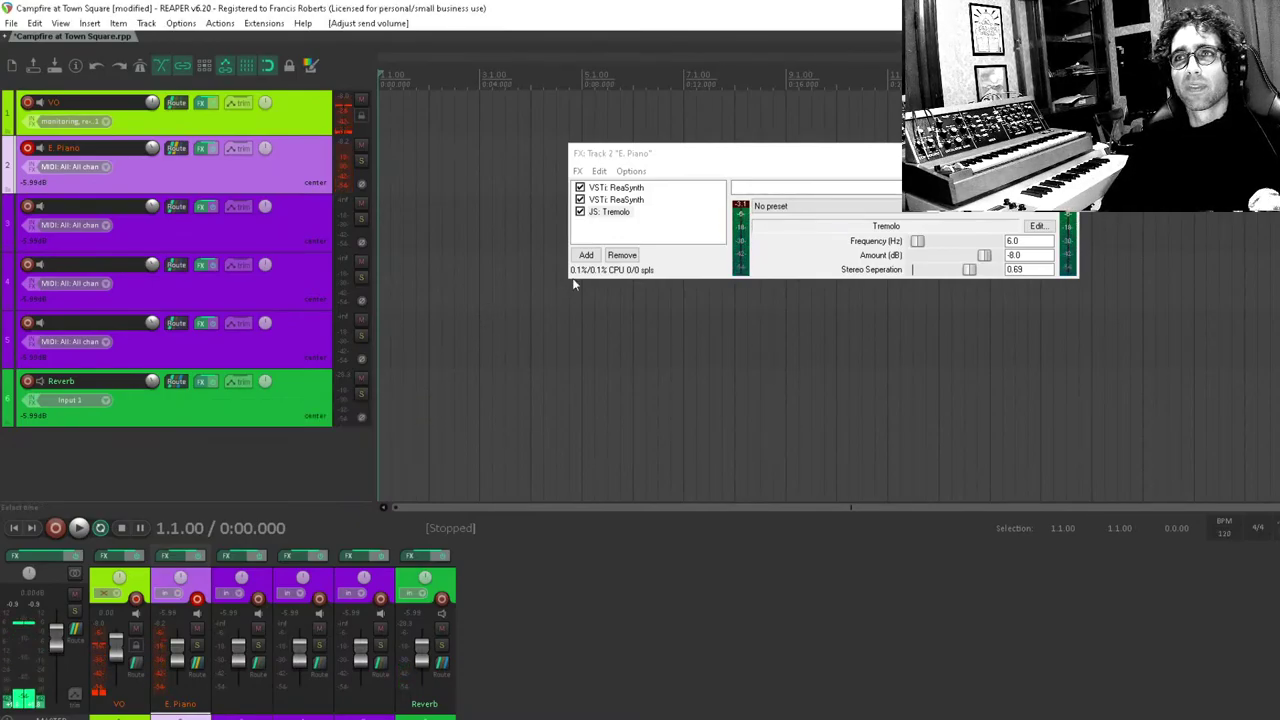
Close the E. Piano effects chain and save the project.
click(613, 240)
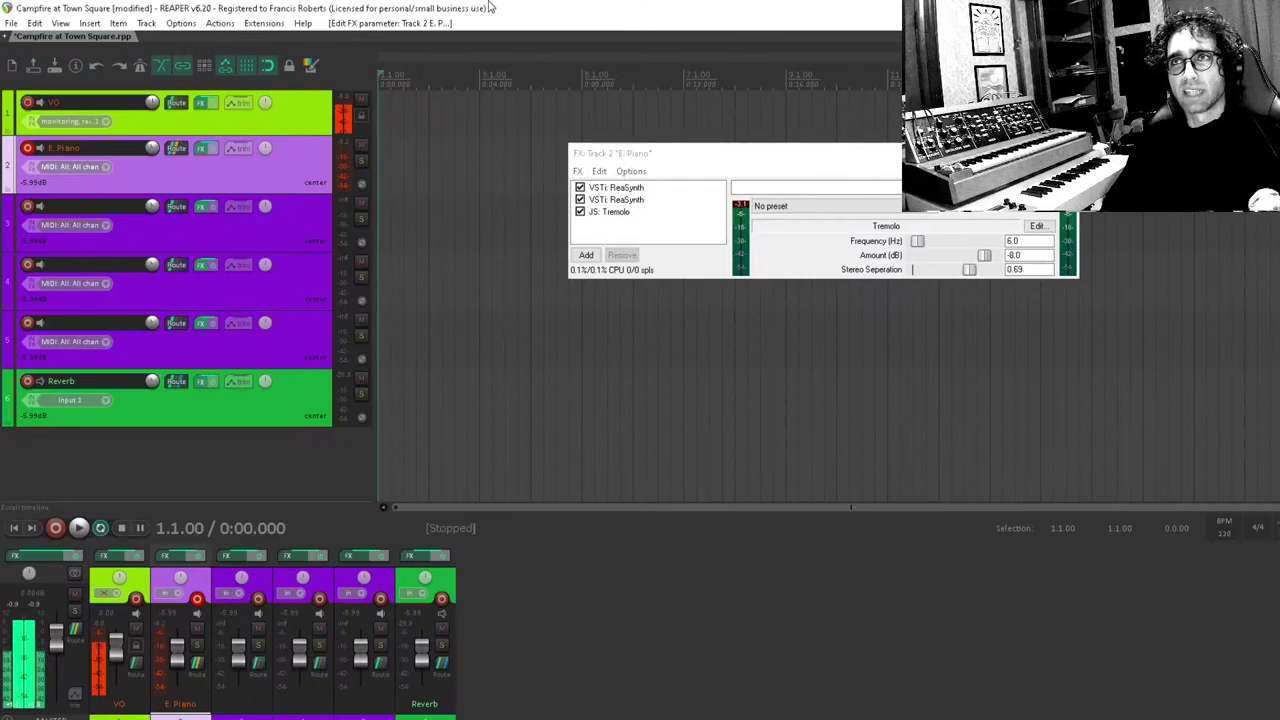
key(Escape)
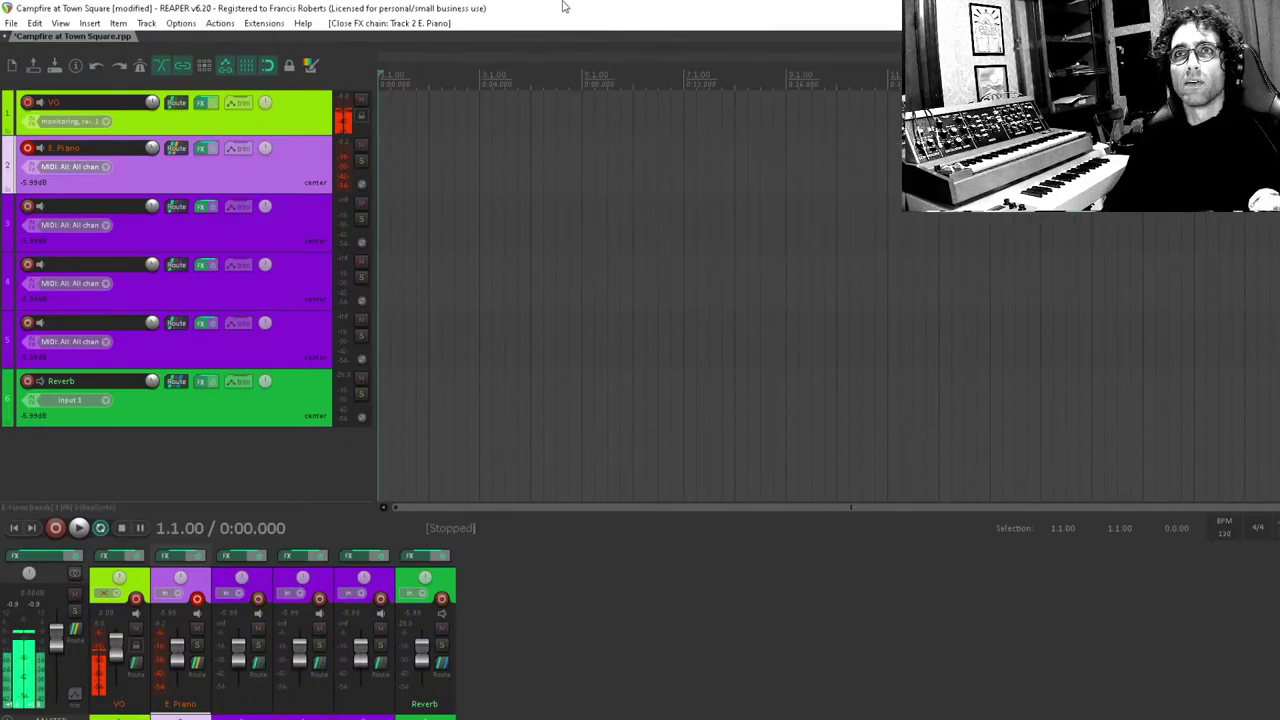
key(ctrl+s)
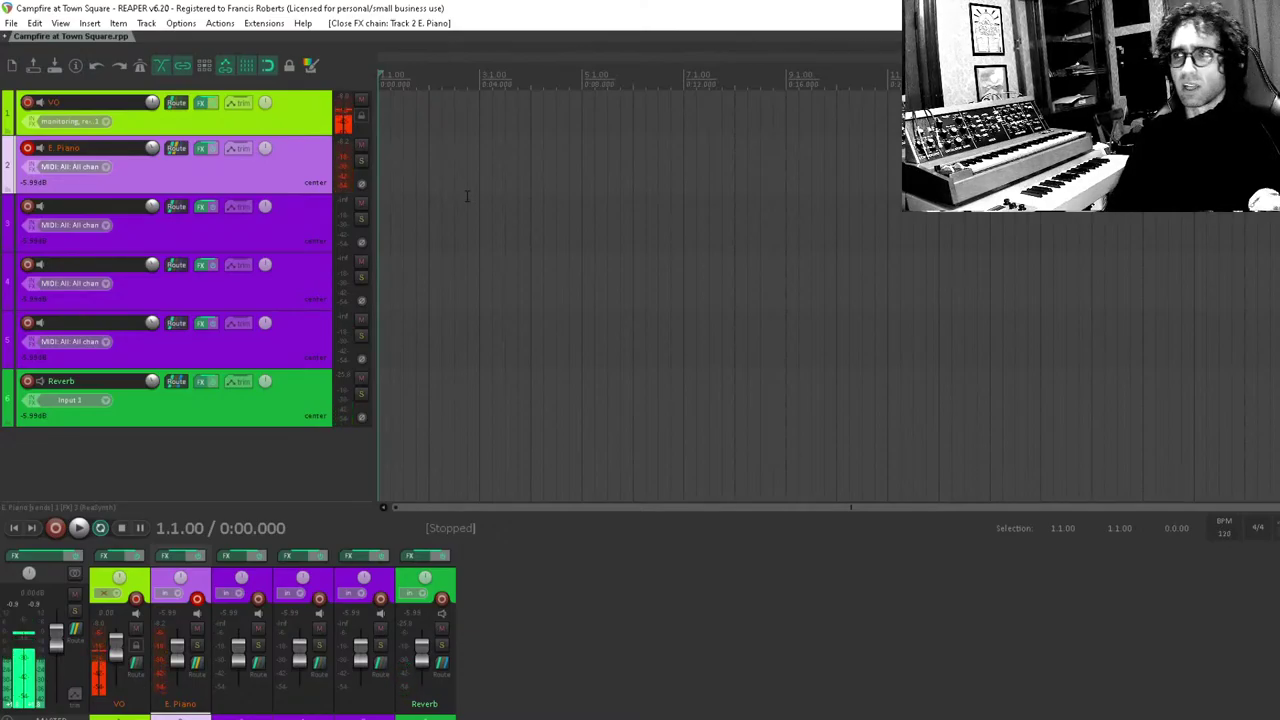
Set the project tempo to 90 BPM and turn on the metronome.
click(1224, 530)
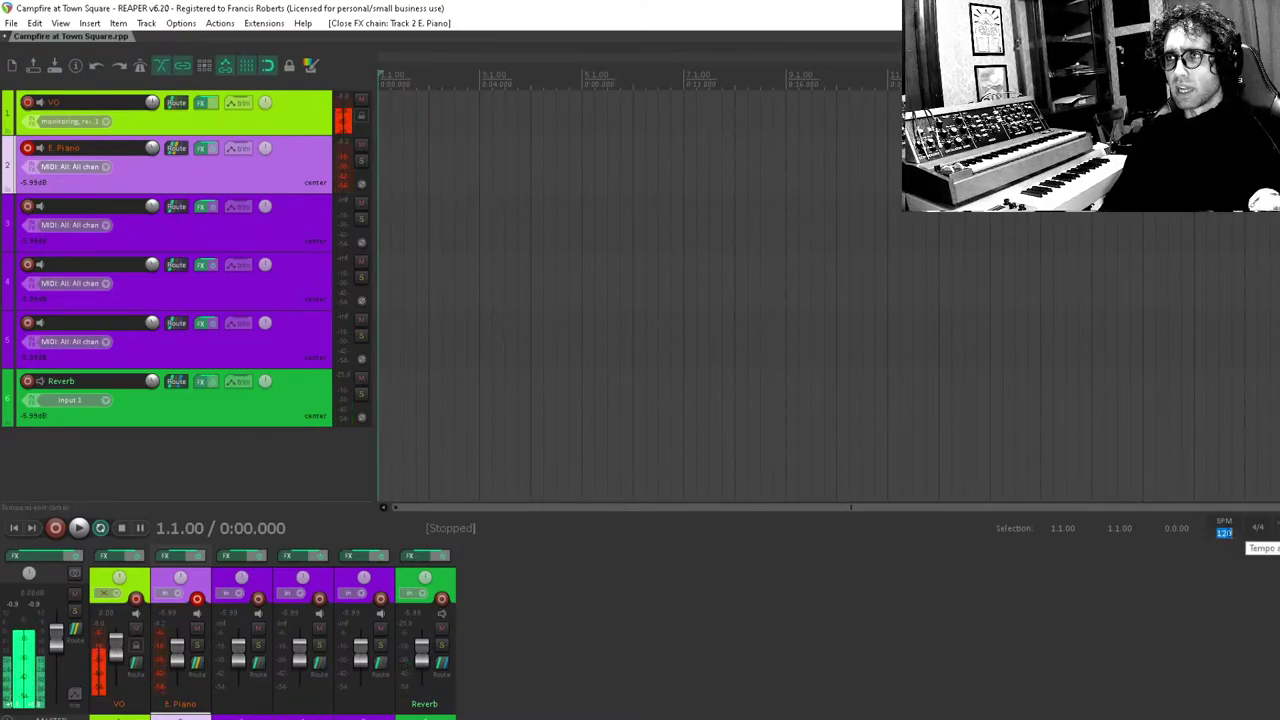
text(90)
key(Return)
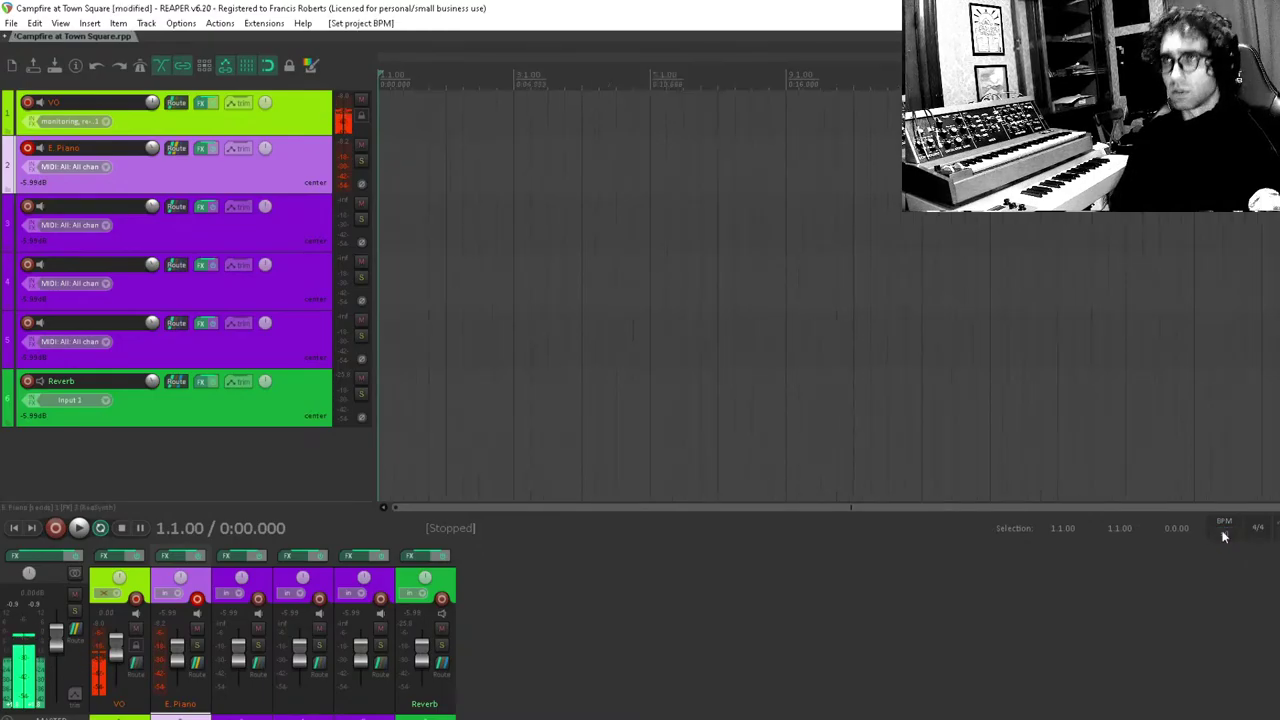
click(140, 66)
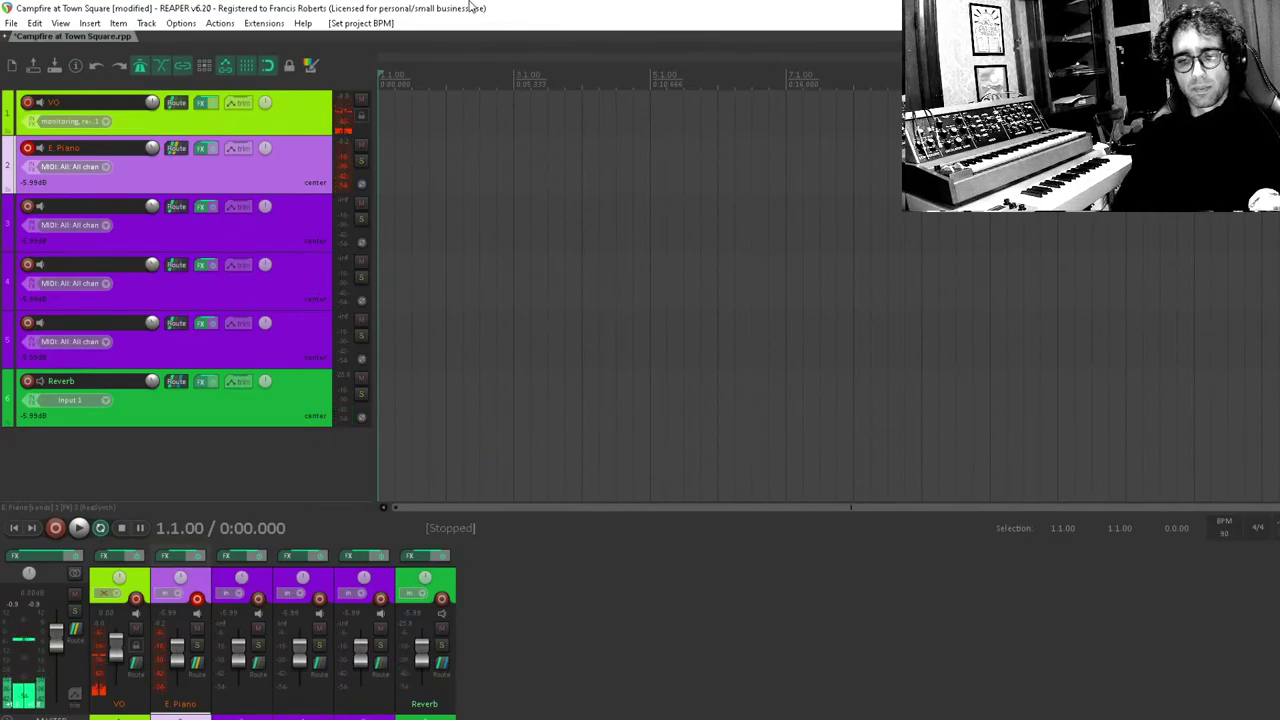
Record a MIDI performance about 18 bars long on the E. Piano track from bar 1, deselect the item and save the project.
key(ctrl+r)
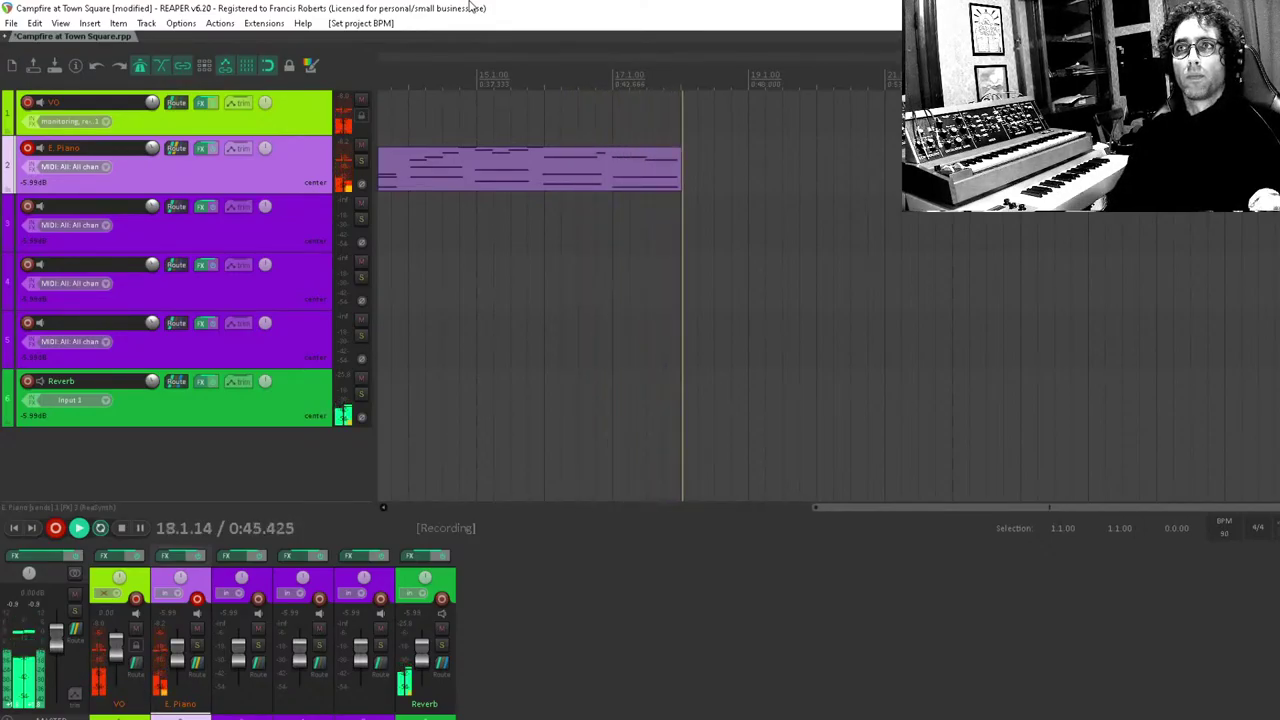
key(space)
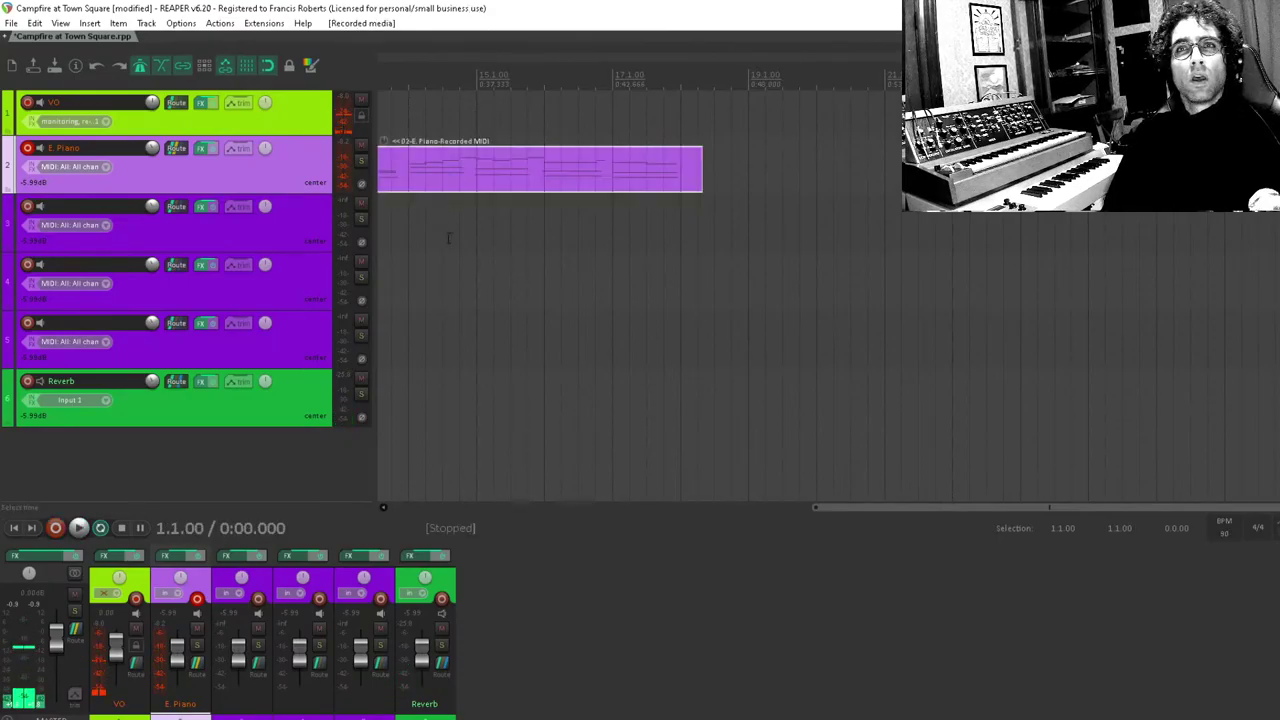
click(448, 237)
scroll(448, 237, down, 5)
scroll(462, 176, up, 2)
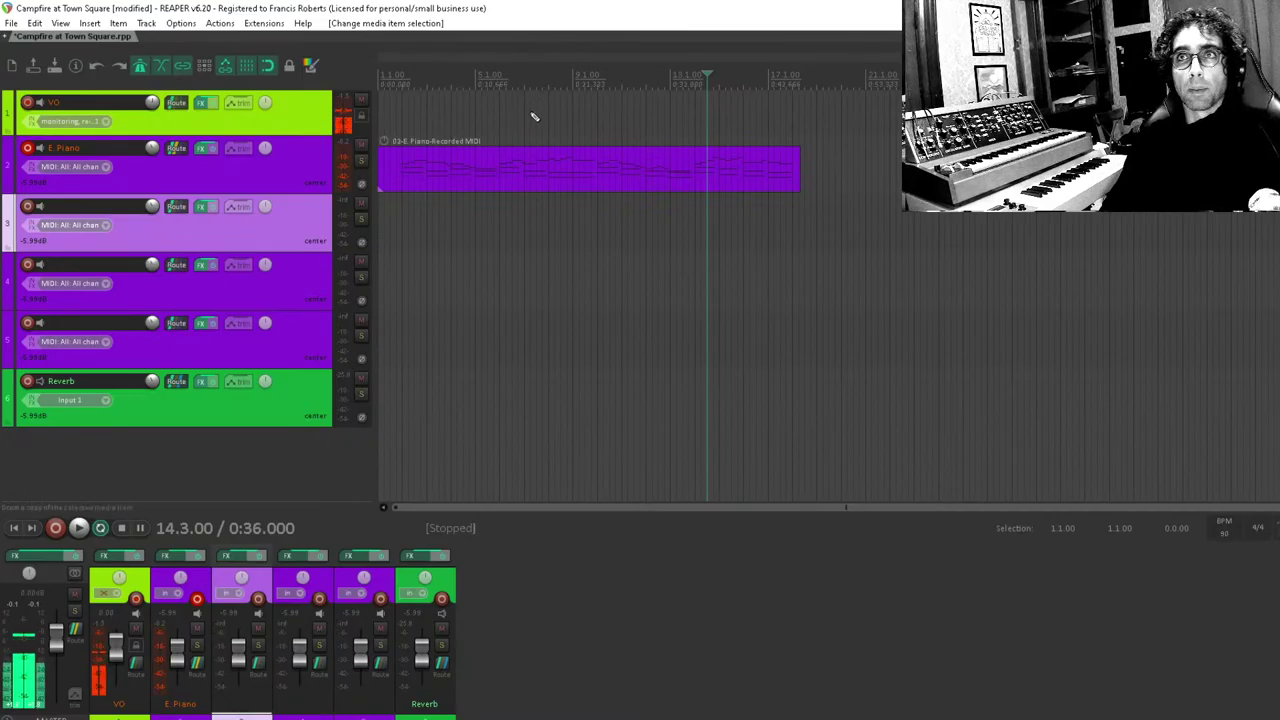
key(ctrl+s)
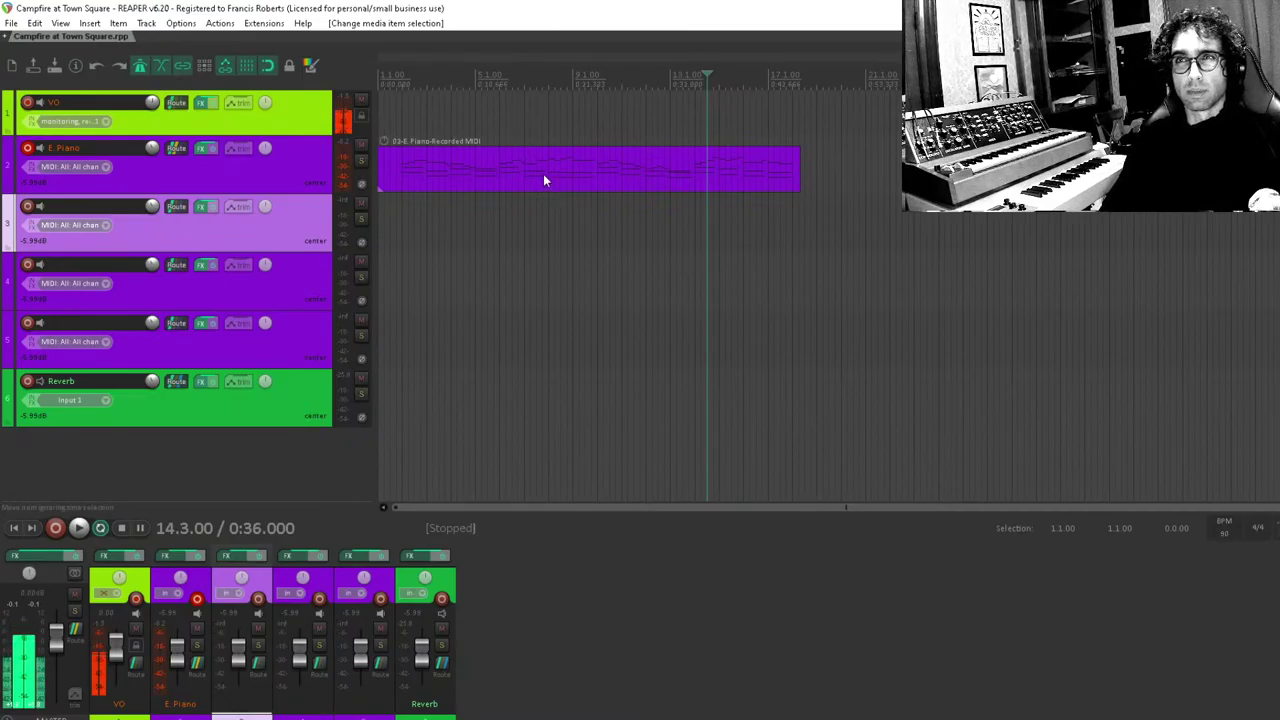
Open the recorded E. Piano item in the MIDI editor and select all of its notes.
click(543, 174)
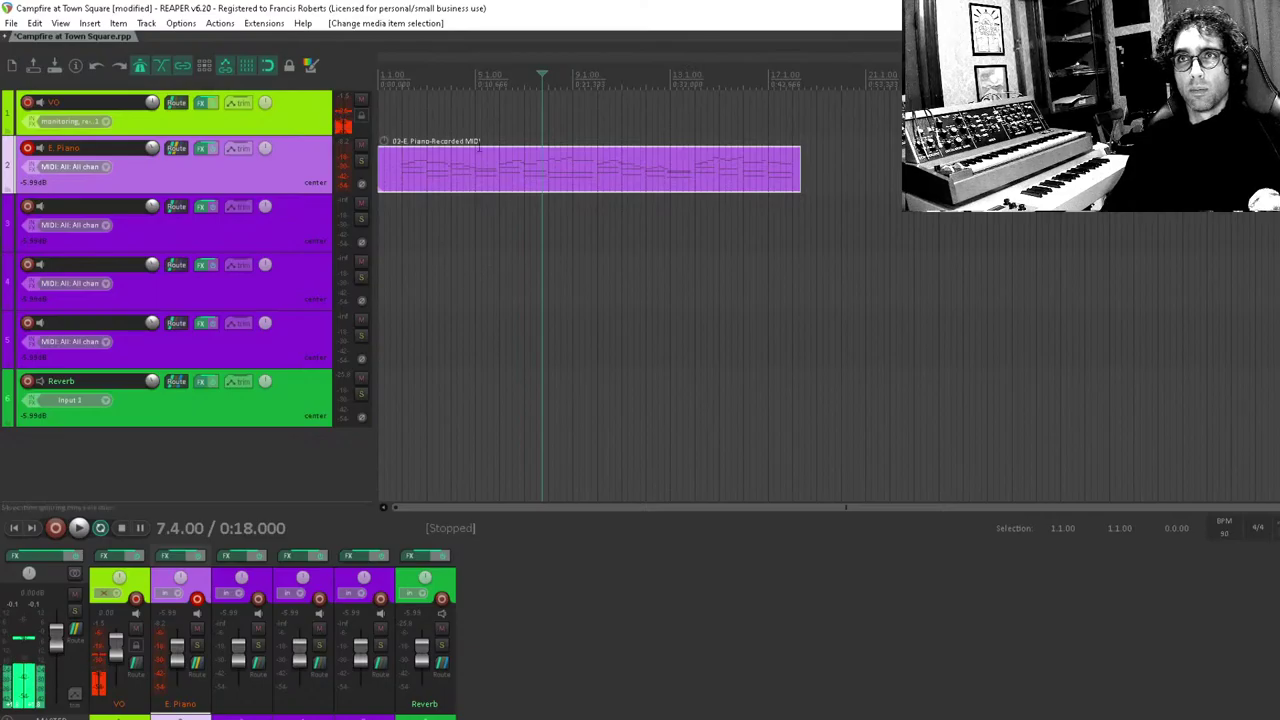
double_click(452, 168)
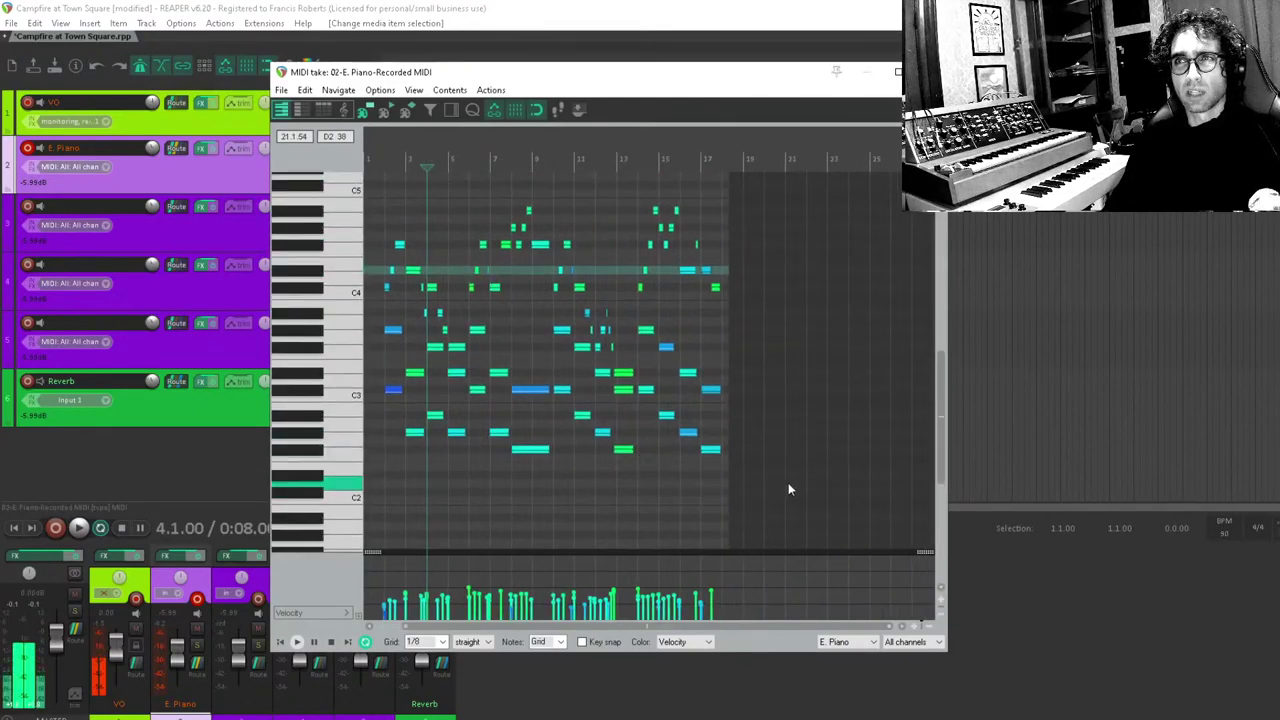
drag(788, 482, 510, 275)
Quantize the position and note end of the selected notes to the 1/8 grid at 100% strength with overlaps fixed.
scroll(500, 320, up, 2)
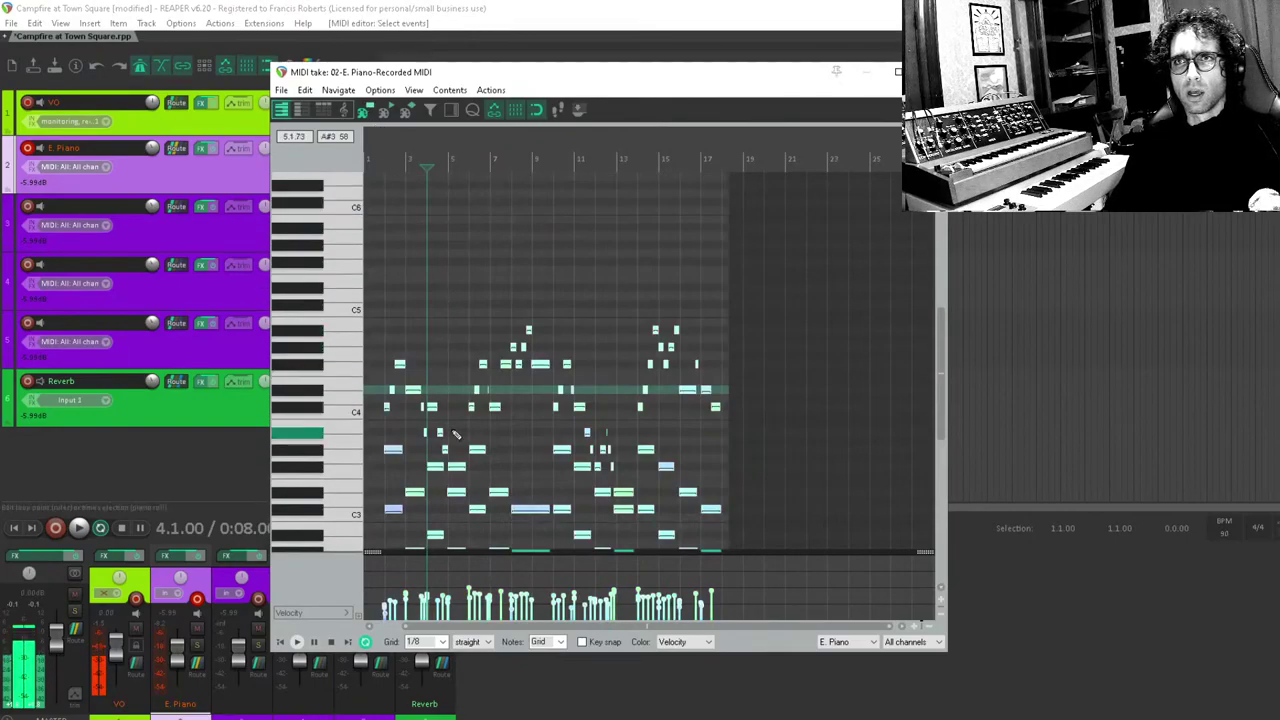
scroll(497, 318, down, 2)
scroll(505, 300, up, 3)
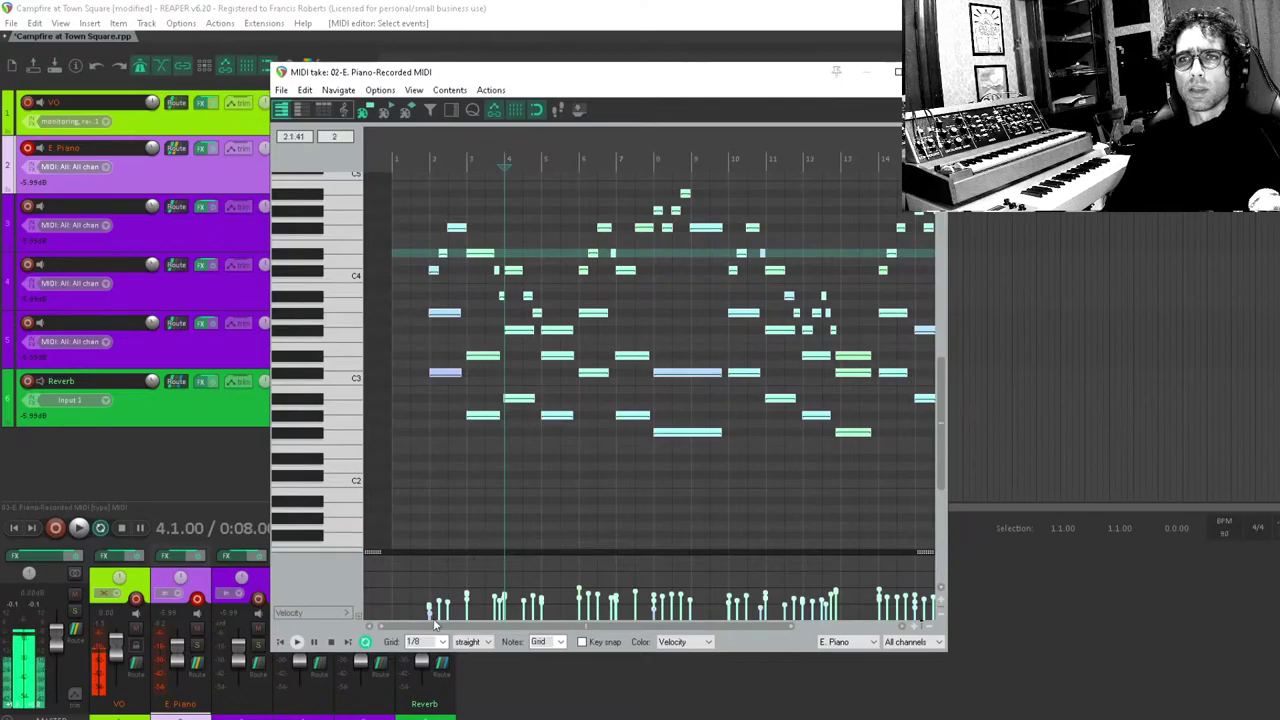
scroll(535, 465, up, 4)
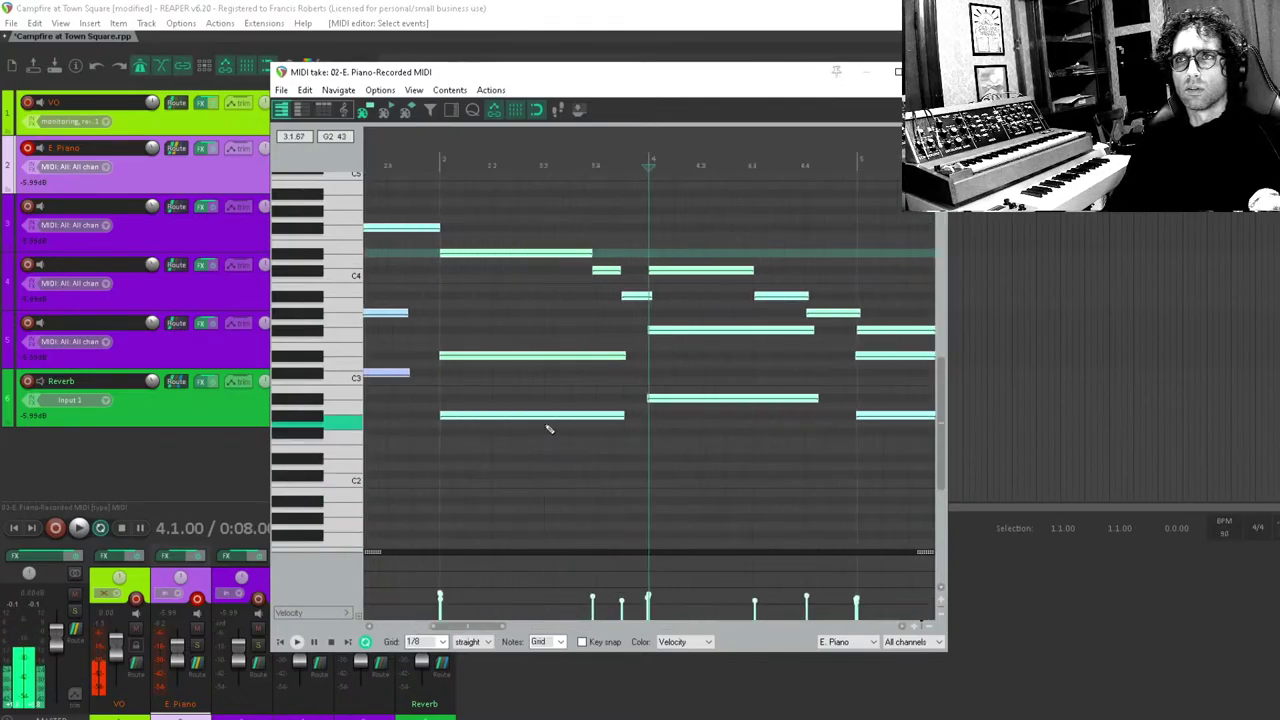
scroll(549, 428, up, 2)
scroll(549, 428, down, 6)
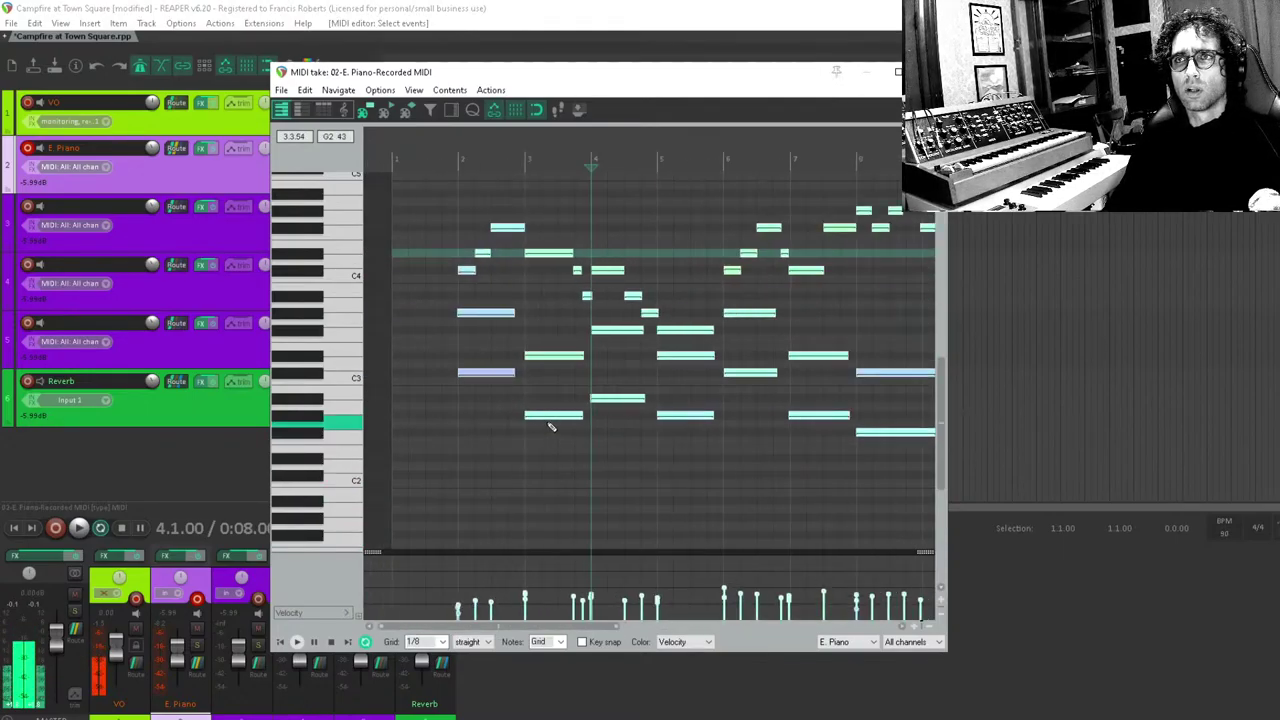
scroll(549, 428, up, 2)
scroll(600, 445, down, 2)
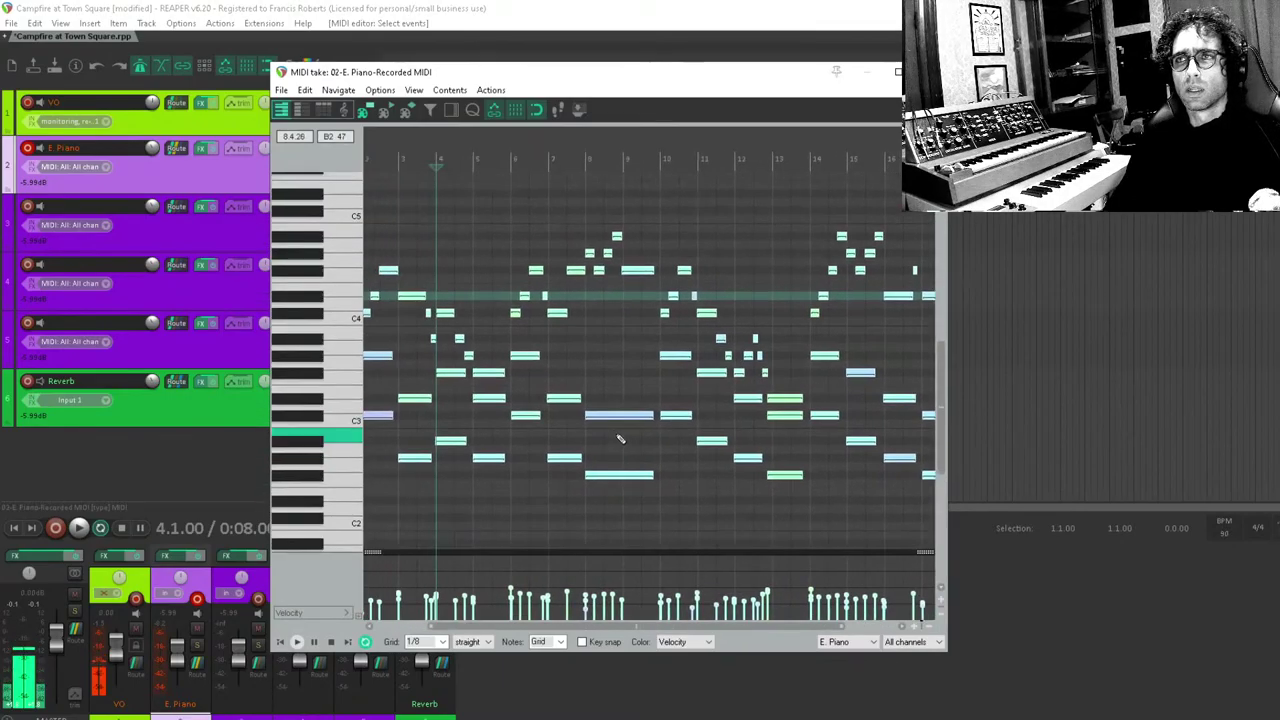
scroll(650, 425, down, 3)
key(ctrl+q)
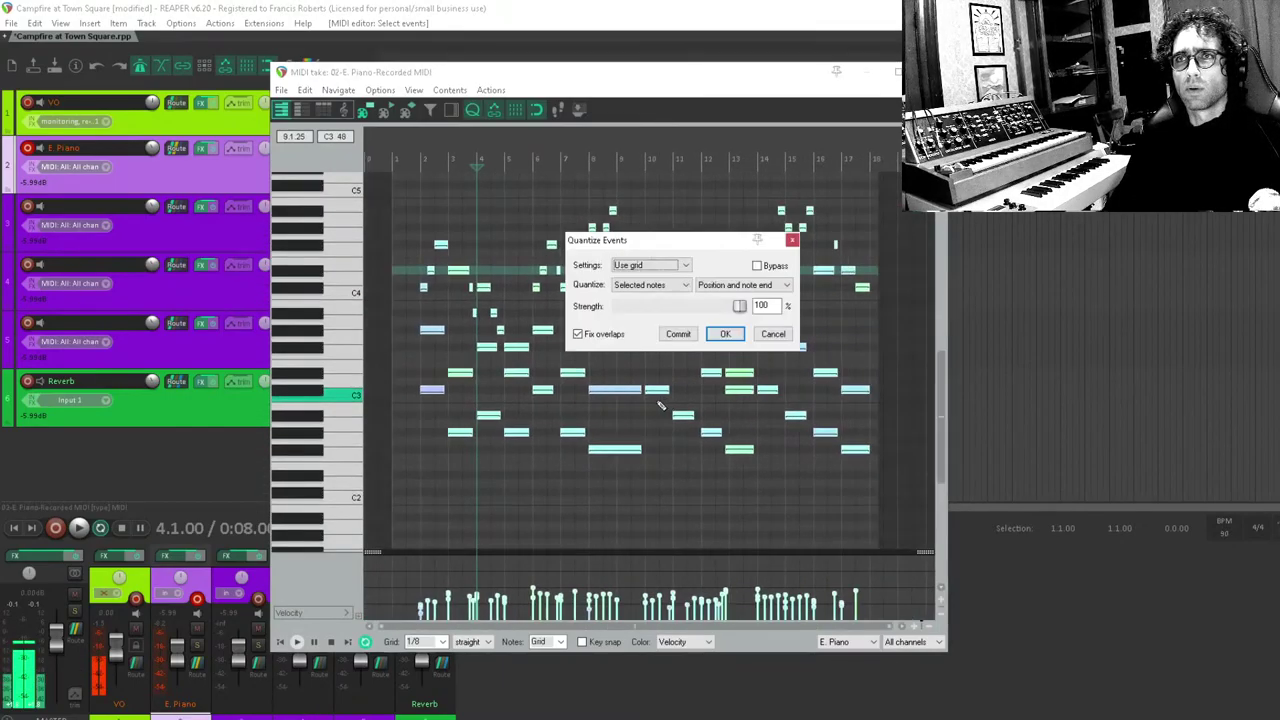
click(722, 335)
Deselect the notes and play the E. Piano part from bar 1 into bar 5.
click(413, 258)
key(space)
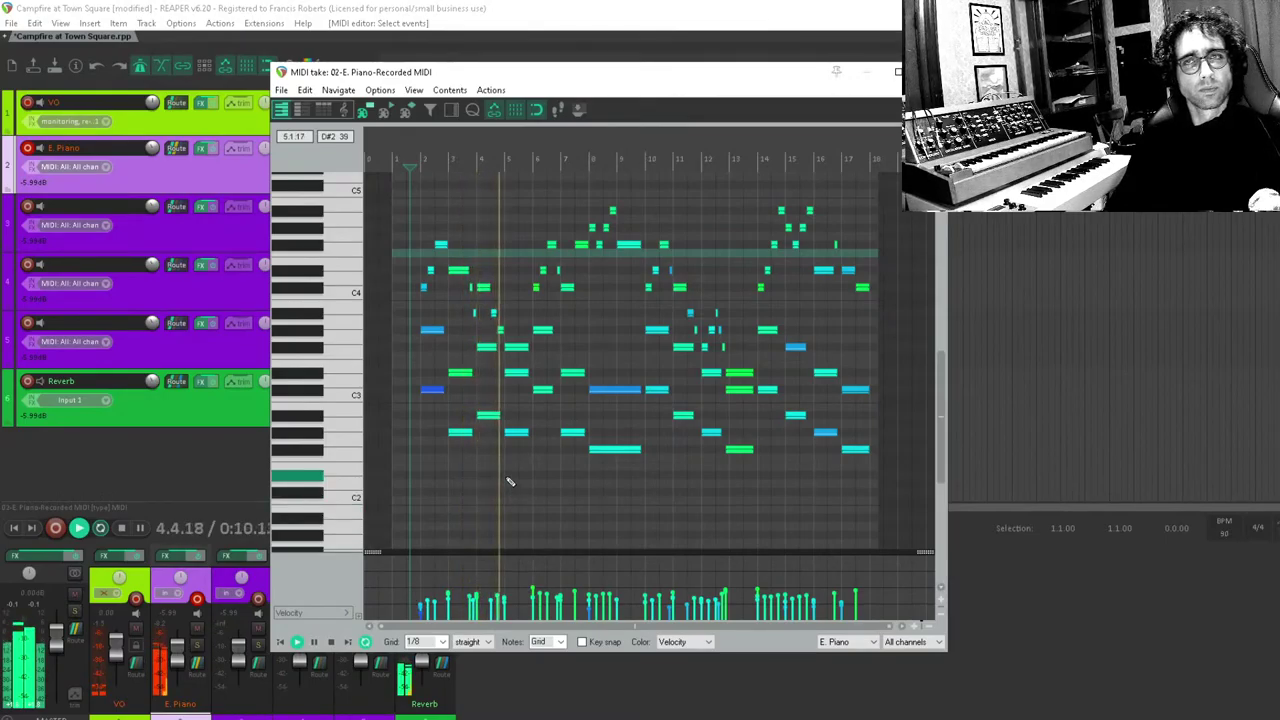
scroll(516, 428, up, 1)
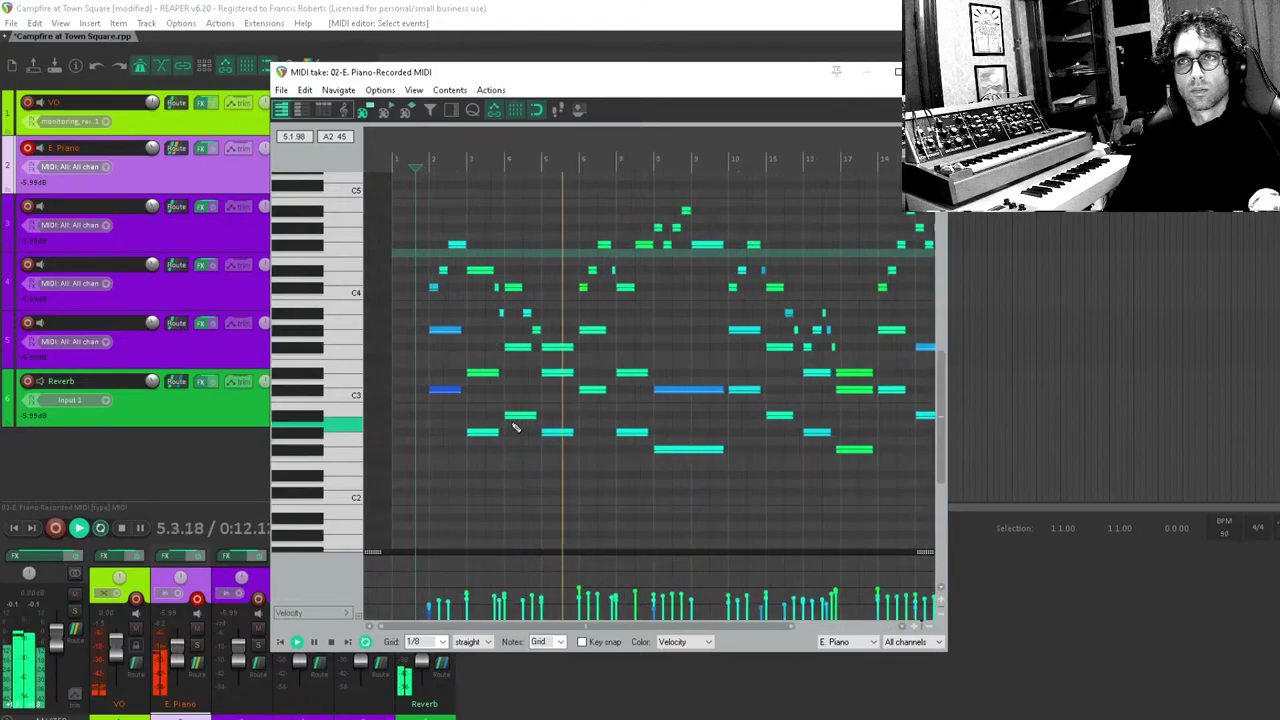
key(space)
Move the two lower notes of the bar 5 chord down two semitones to C#3 and F#2, and listen to the passage.
scroll(531, 400, up, 4)
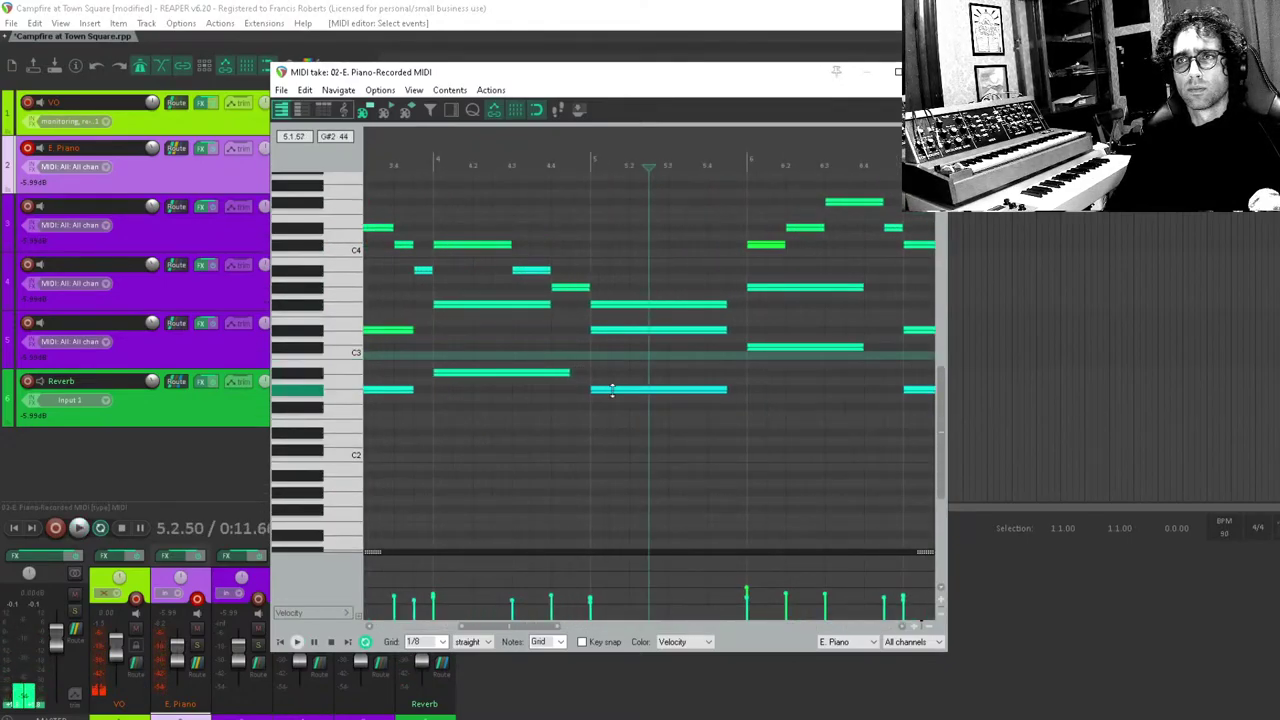
drag(612, 328, 615, 406)
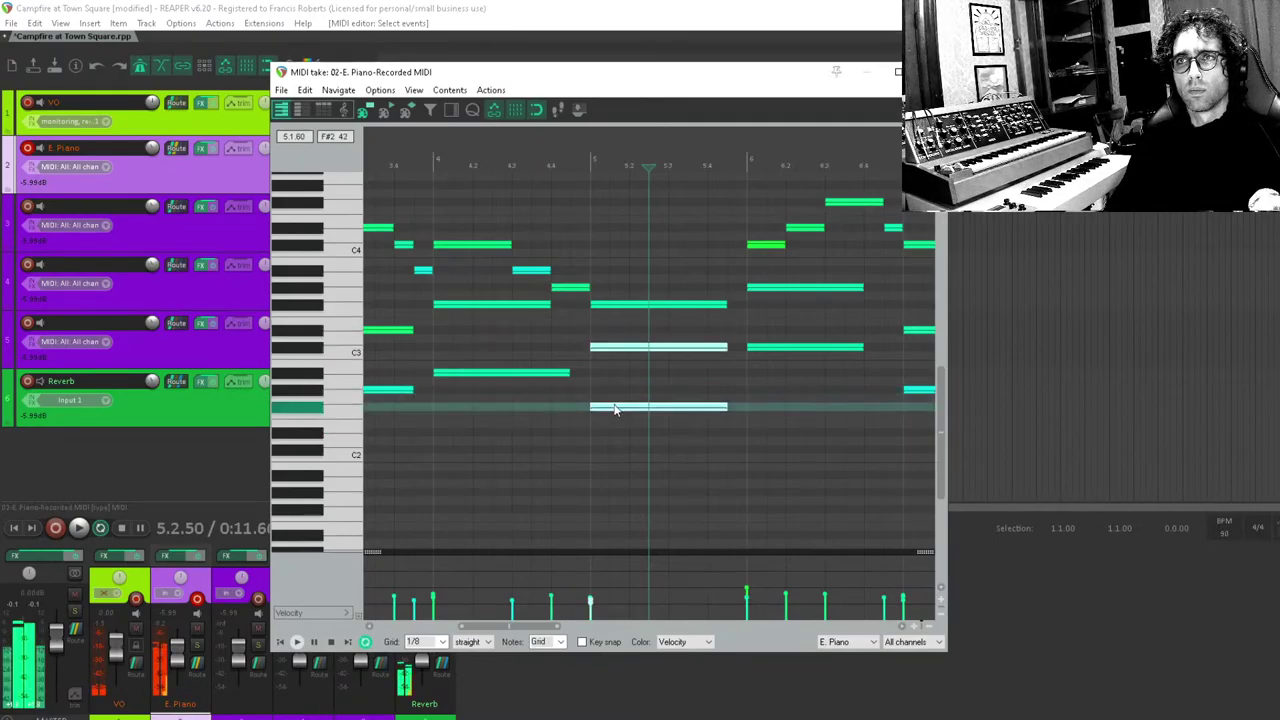
click(530, 432)
key(space)
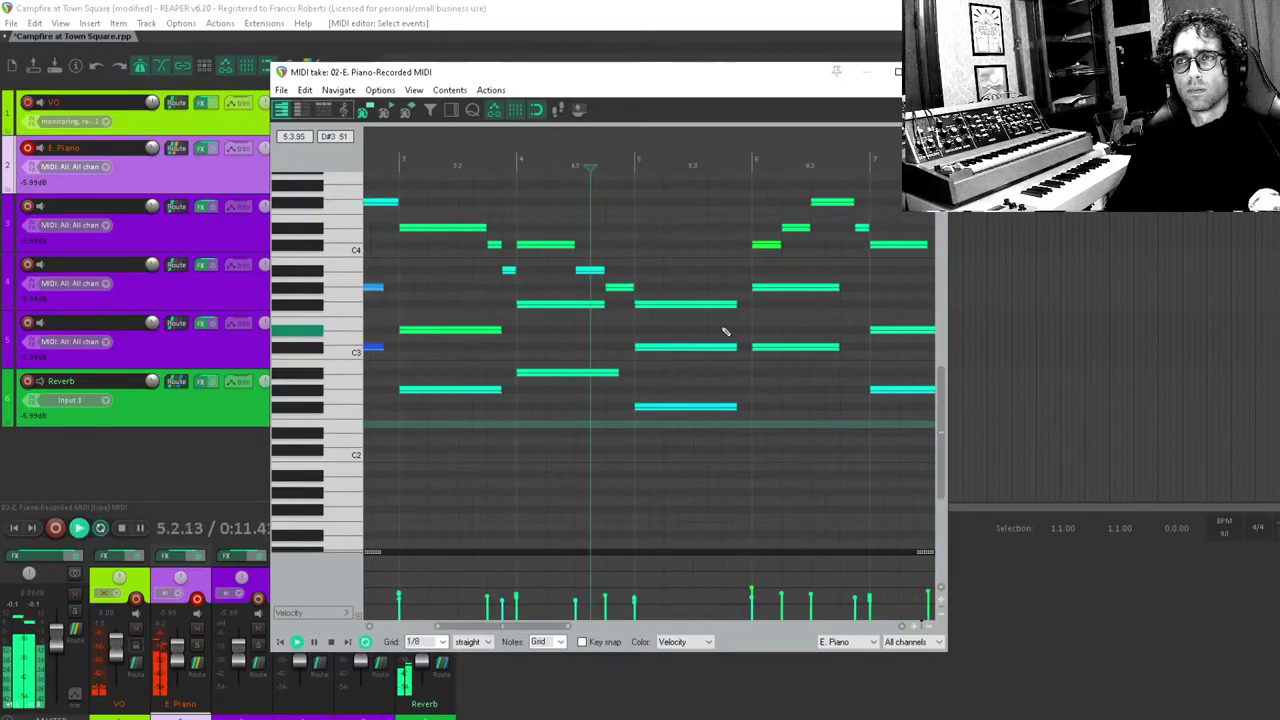
scroll(408, 429, up, 3)
key(space)
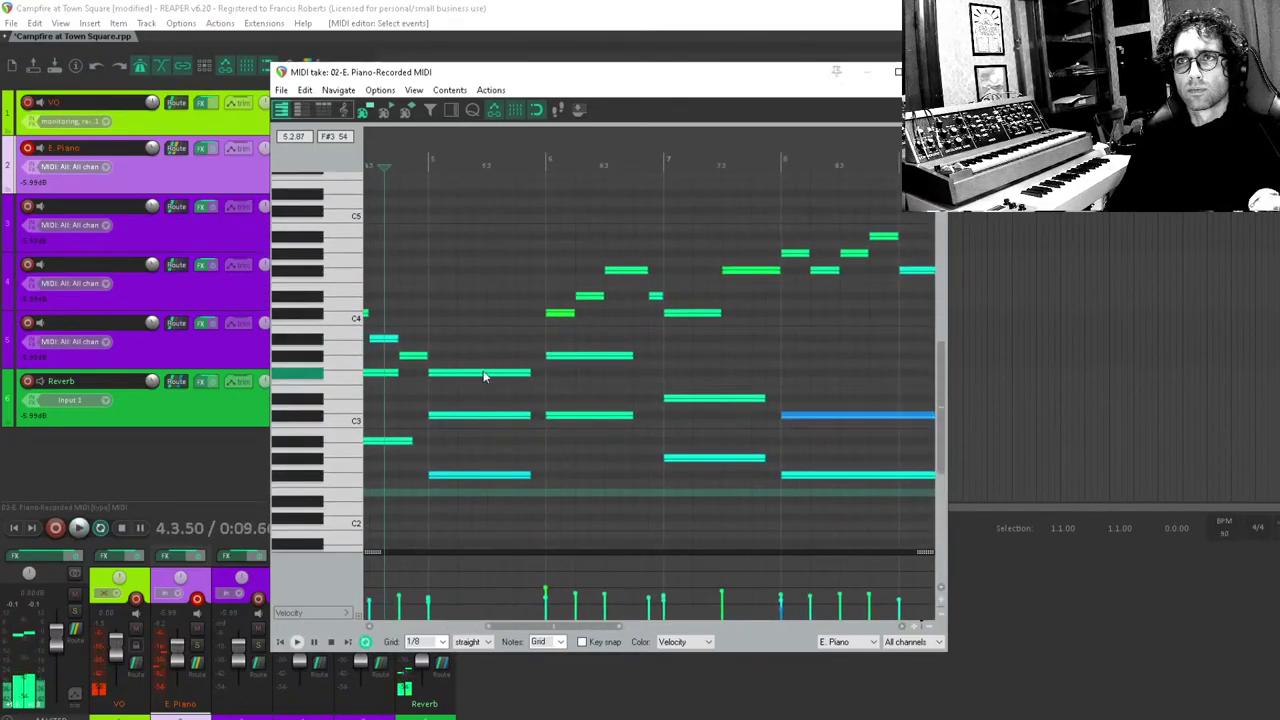
Raise the top note of the bar 5 chord to A#3 and play the passage from bar 4.
drag(483, 376, 483, 342)
click(440, 458)
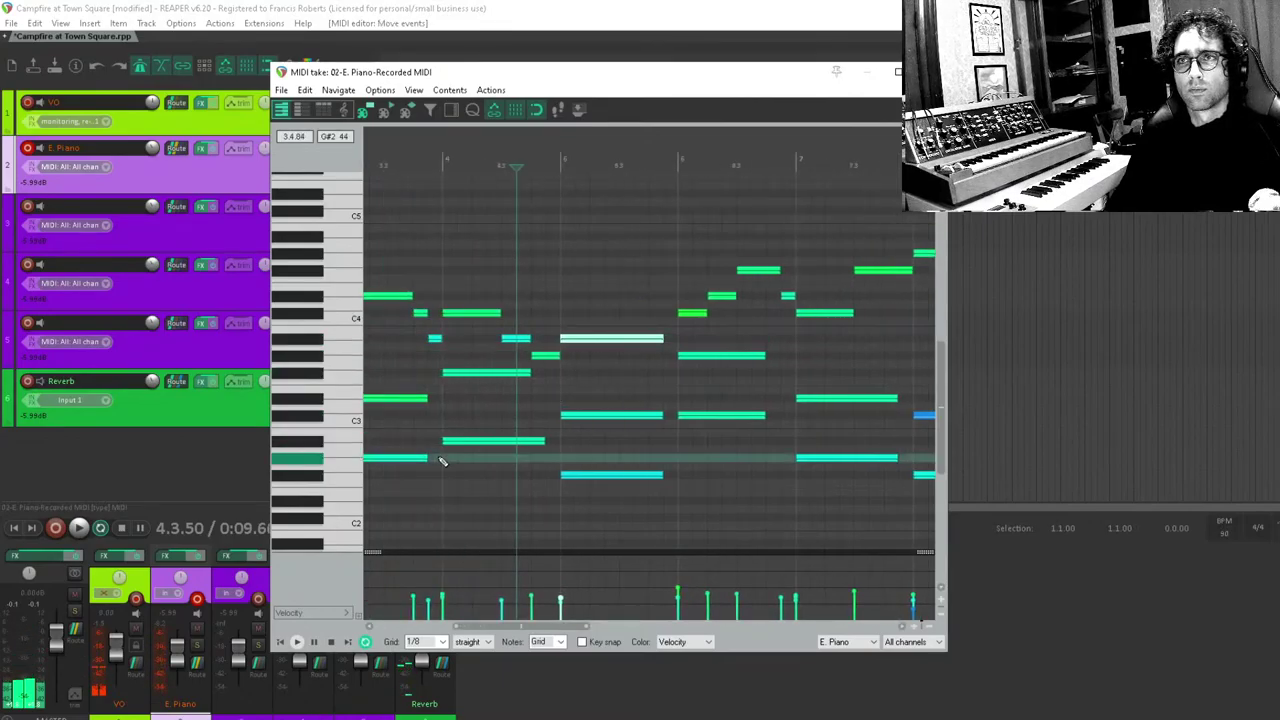
key(space)
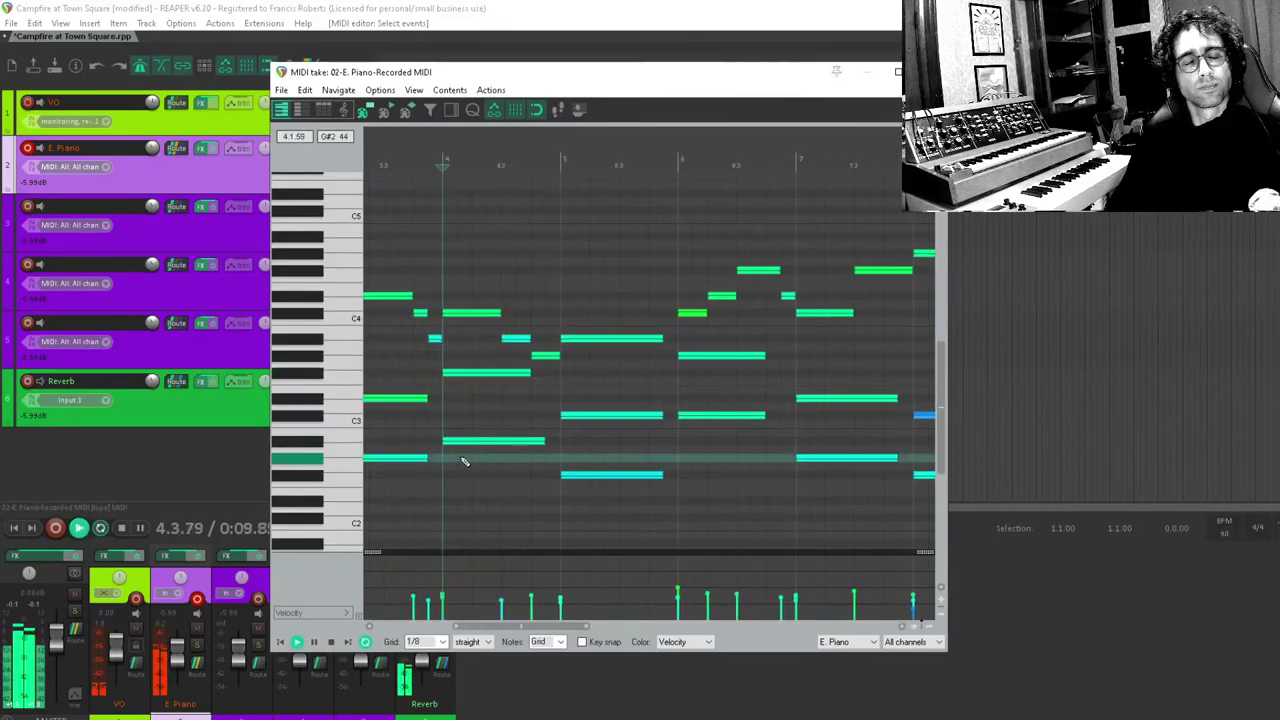
scroll(603, 408, down, 2)
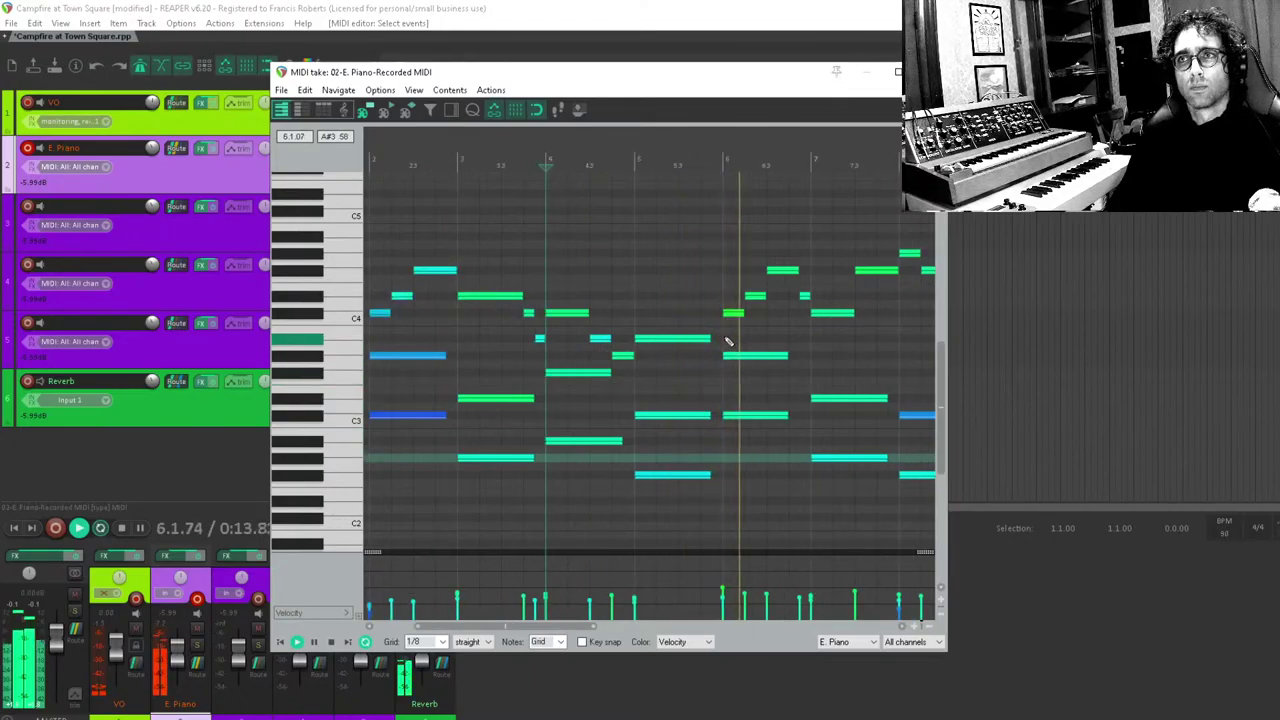
key(space)
Select the three notes of the bar 5 chord, and play the part onward from beat 4 of bar 4.
drag(714, 332, 718, 477)
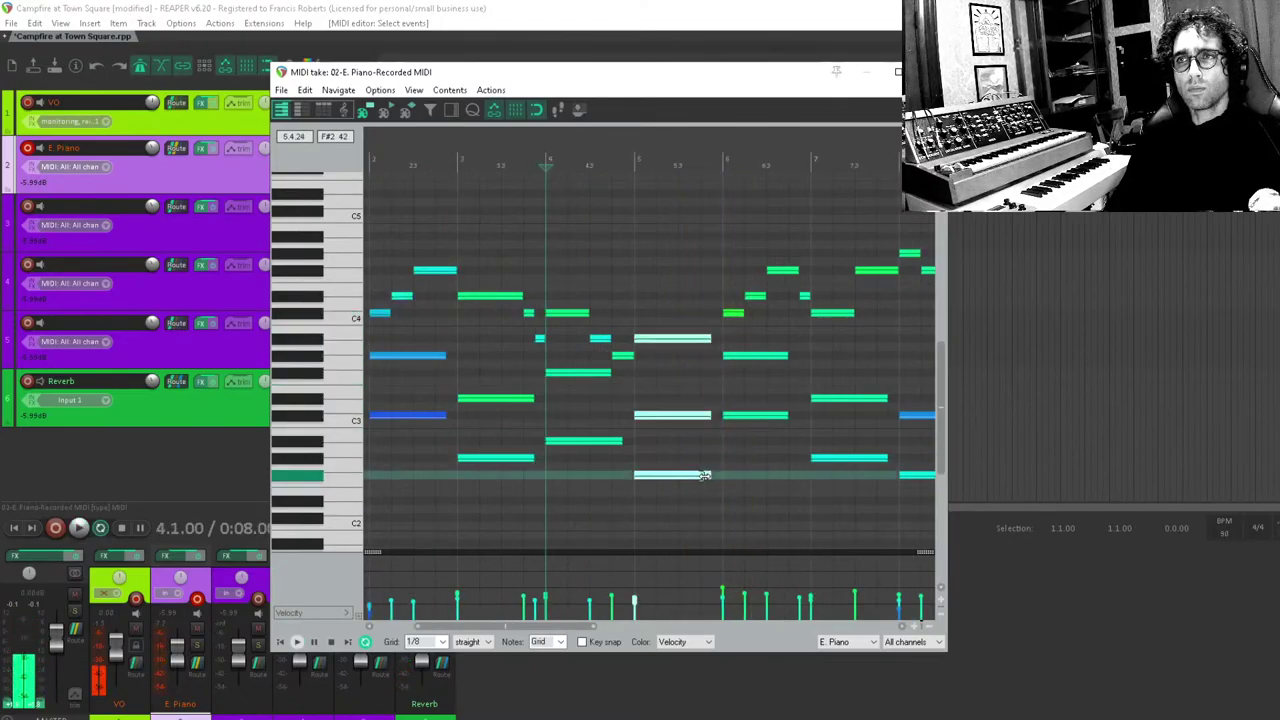
click(617, 518)
key(space)
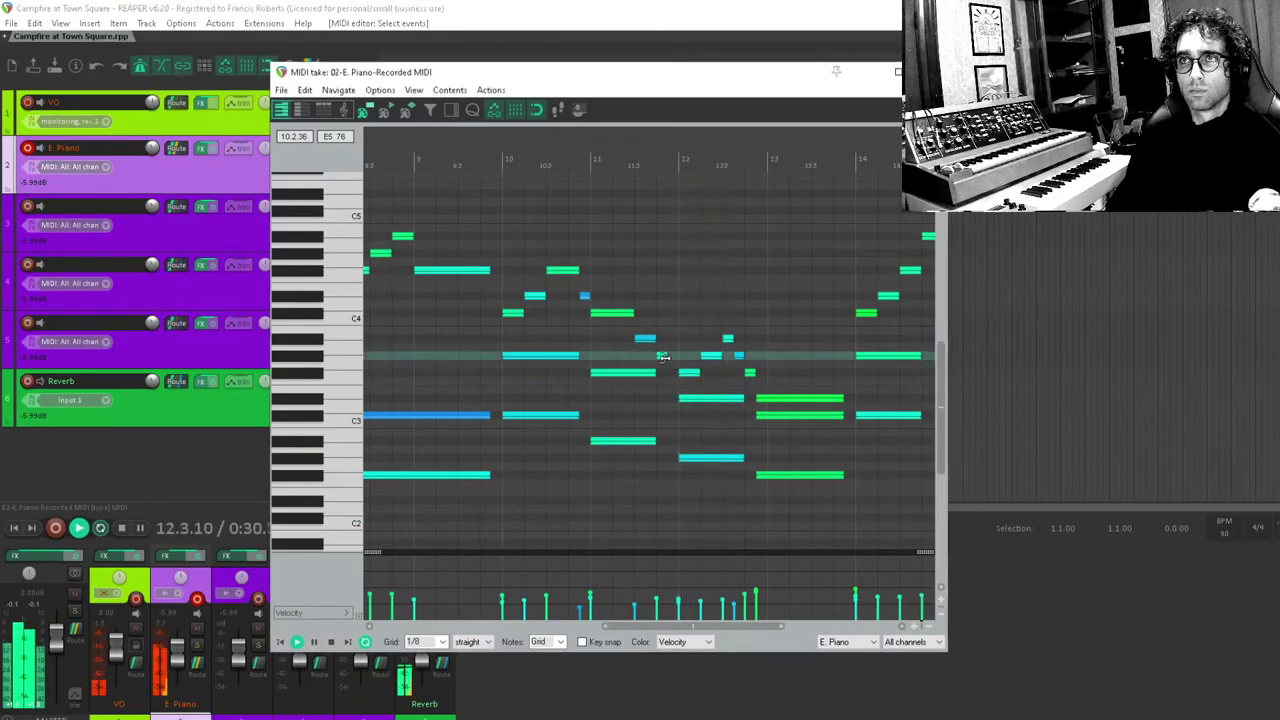
Lengthen the short G#3 note at the end of bar 11 to the bar 12 line and place the edit cursor at 12.1.00.
drag(667, 356, 678, 356)
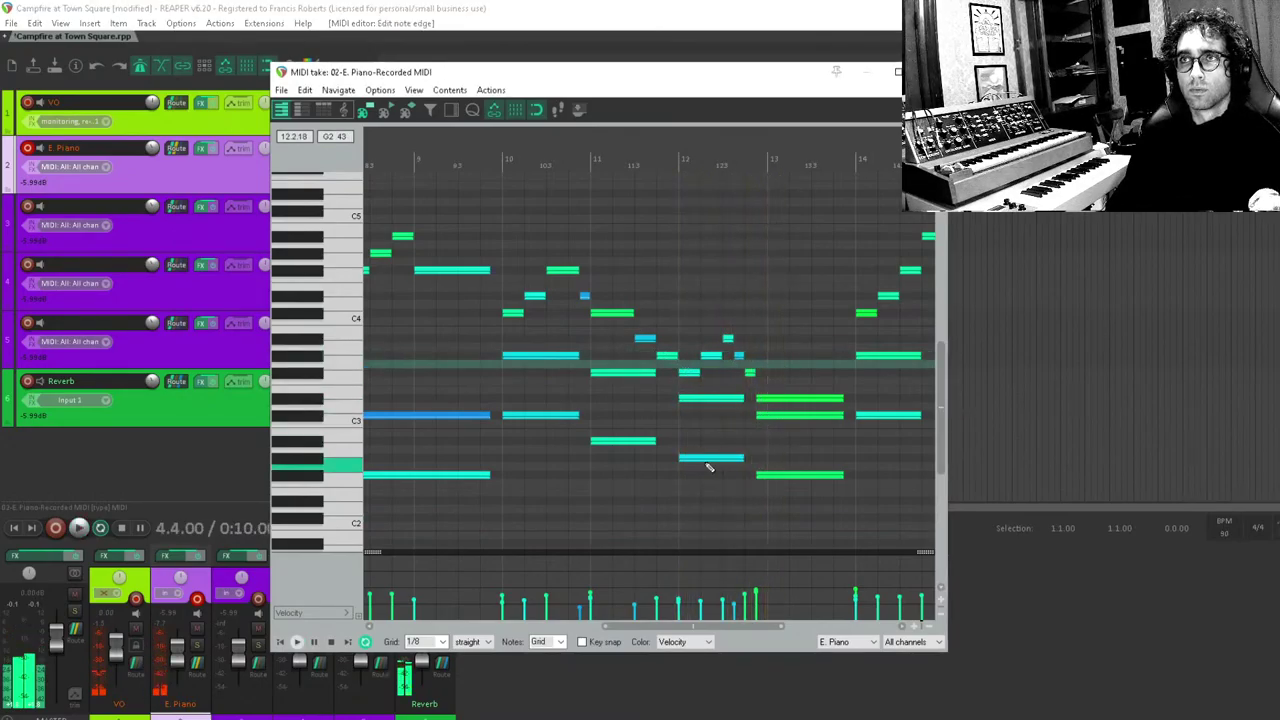
click(679, 491)
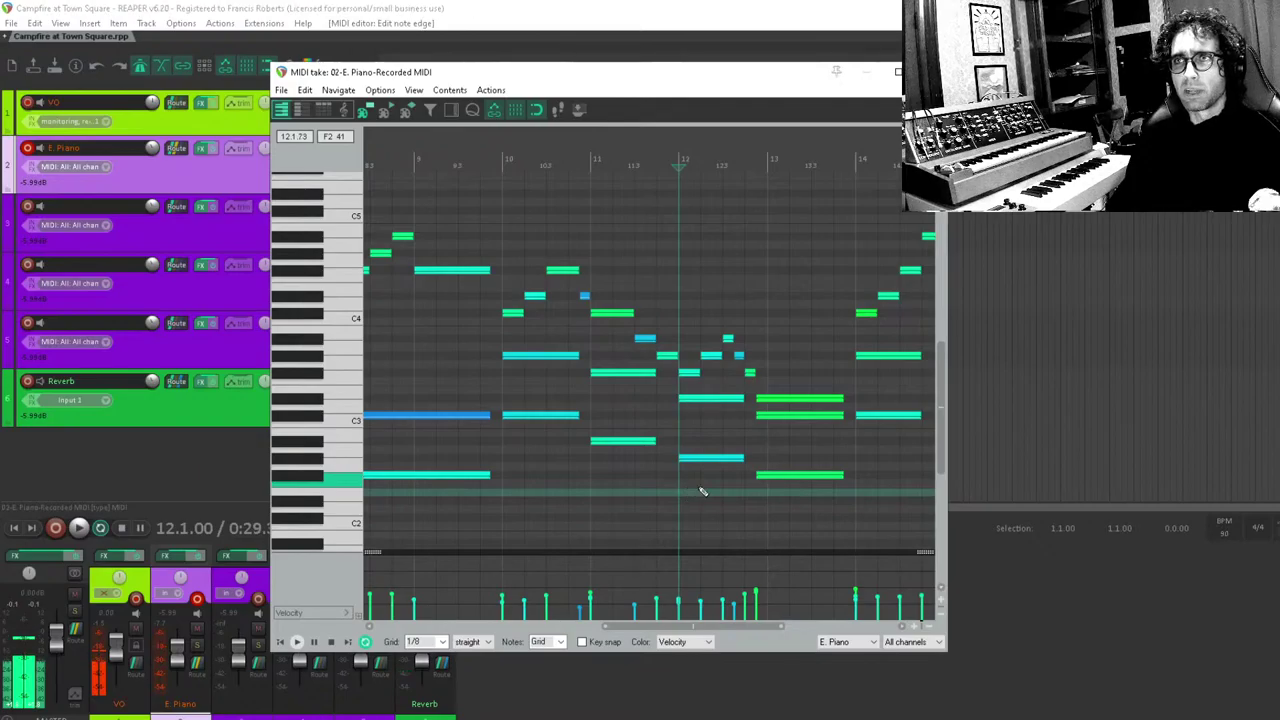
Try moving the two lower notes of the chord held through bar 13 down three semitones to A#2 and D#2.
scroll(700, 491, up, 5)
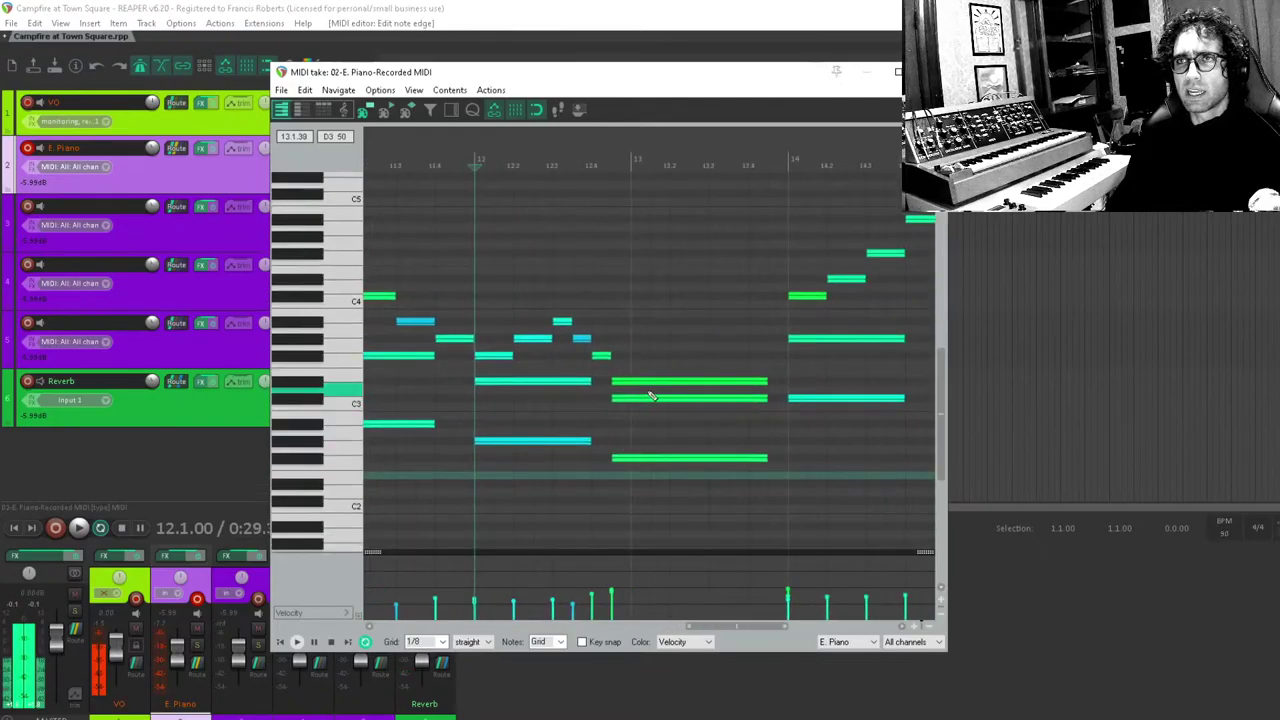
drag(648, 397, 636, 492)
click(542, 492)
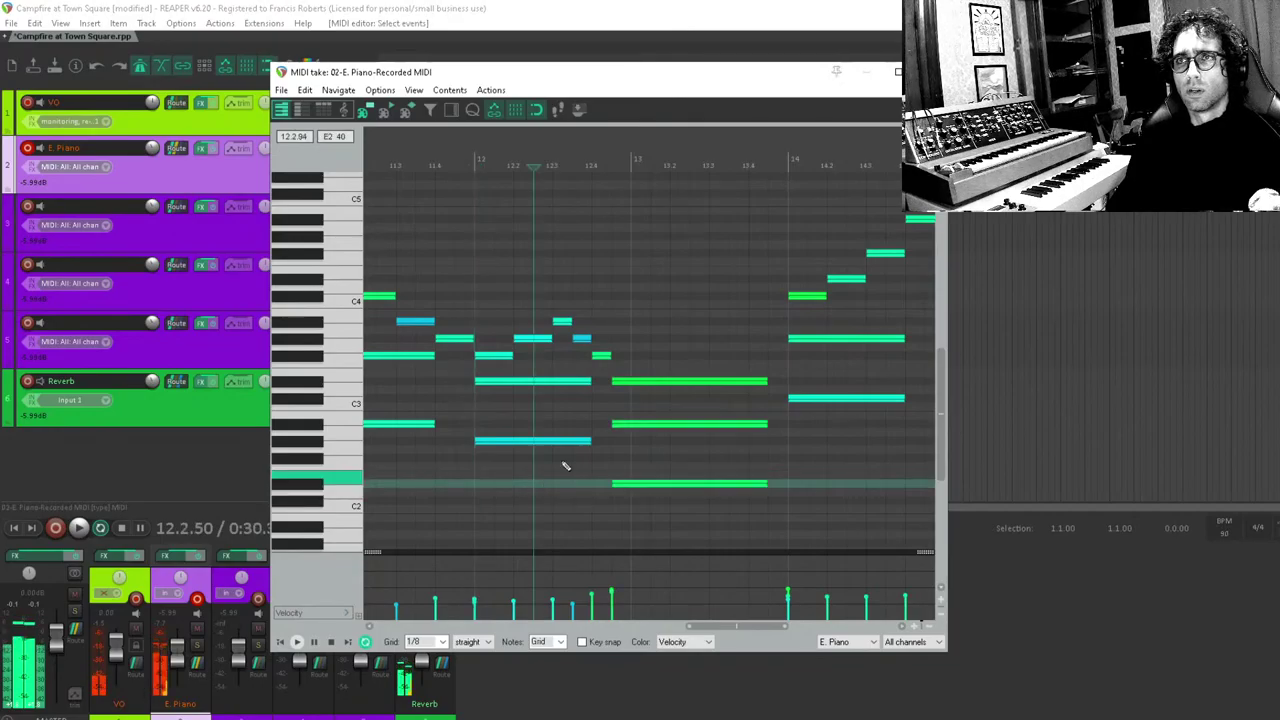
Raise the top note of the bar 13 chord to A#3 and move its two lower notes up to C#3 and F#2.
click(643, 380)
drag(643, 380, 646, 322)
click(646, 423)
scroll(658, 379, down, 1)
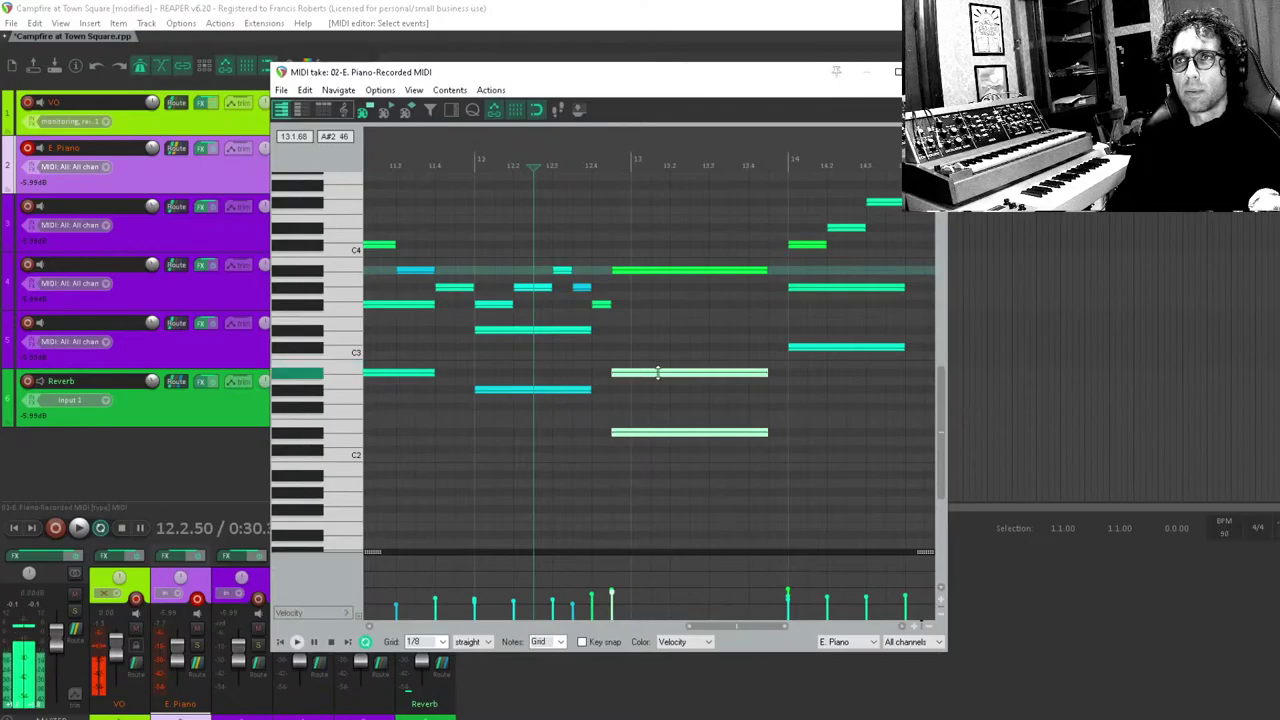
drag(660, 379, 660, 350)
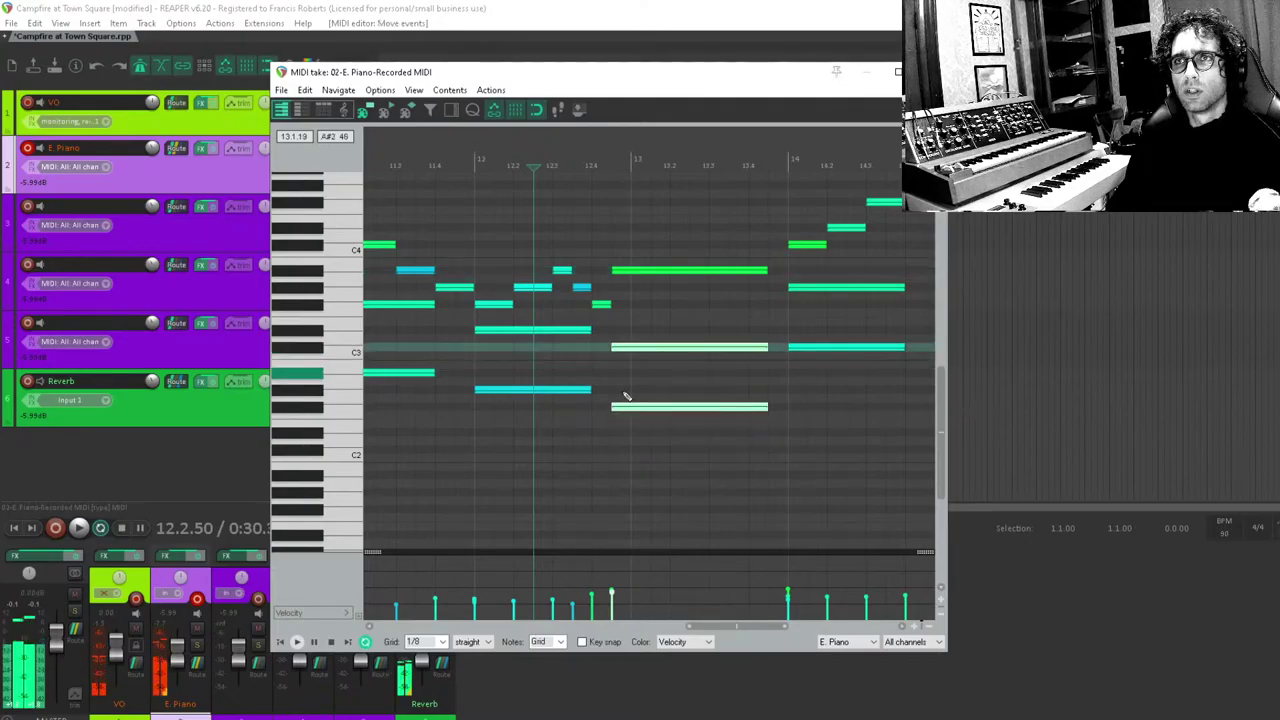
Place the edit cursor at 12.1.00 and play the passage into the bar 13 chord.
scroll(595, 468, up, 1)
scroll(595, 468, up, 1)
click(489, 509)
key(space)
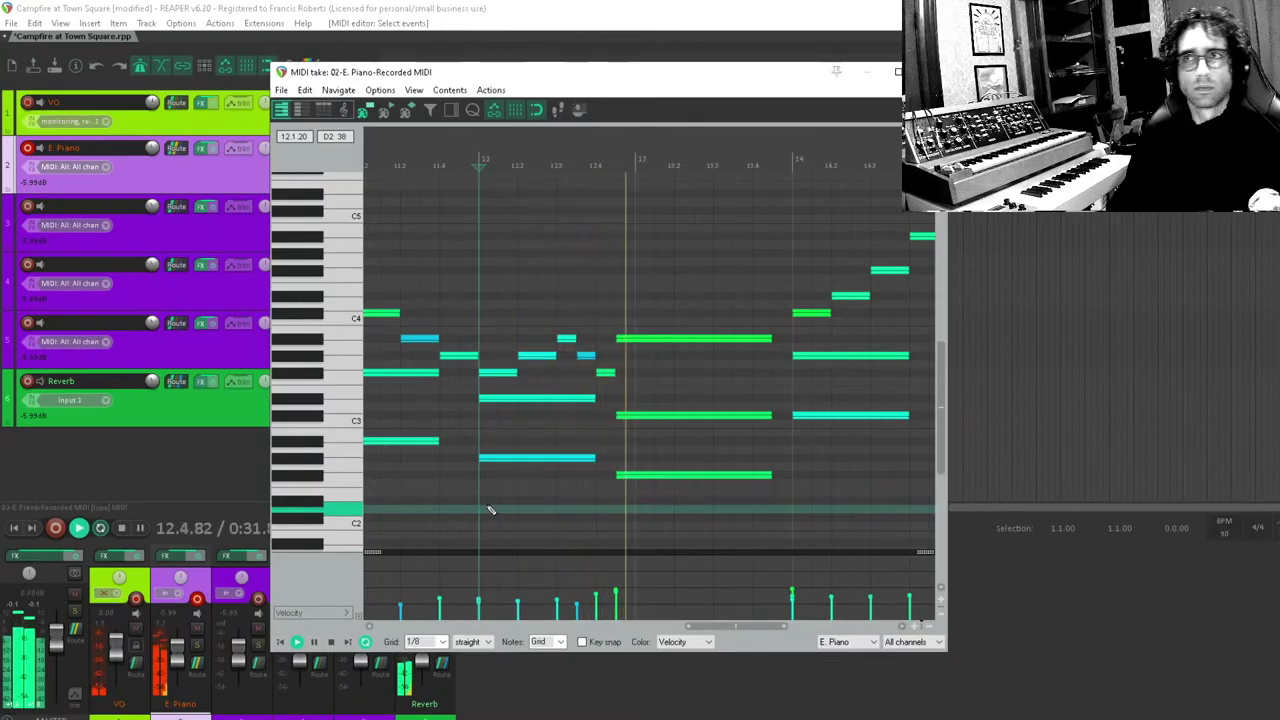
key(space)
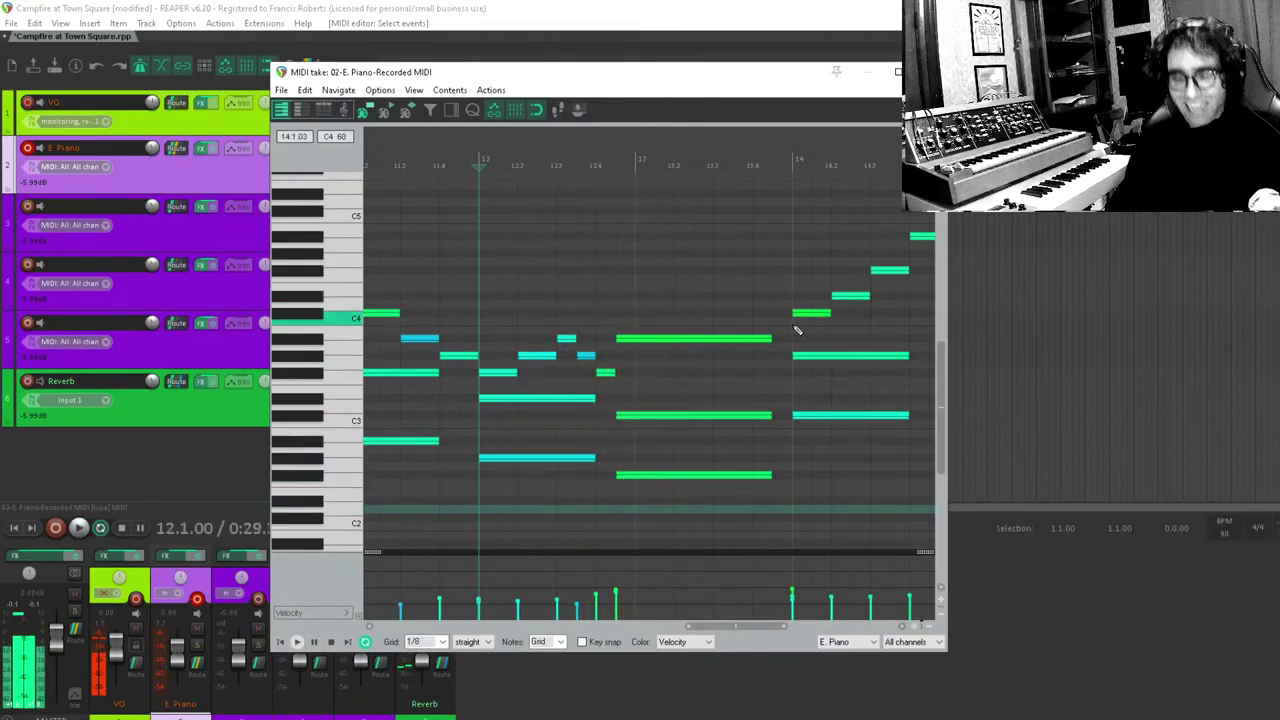
Play from bar 12 again and shorten the three notes of the bar 13 chord to end at 13.4.00.
scroll(797, 330, down, 2)
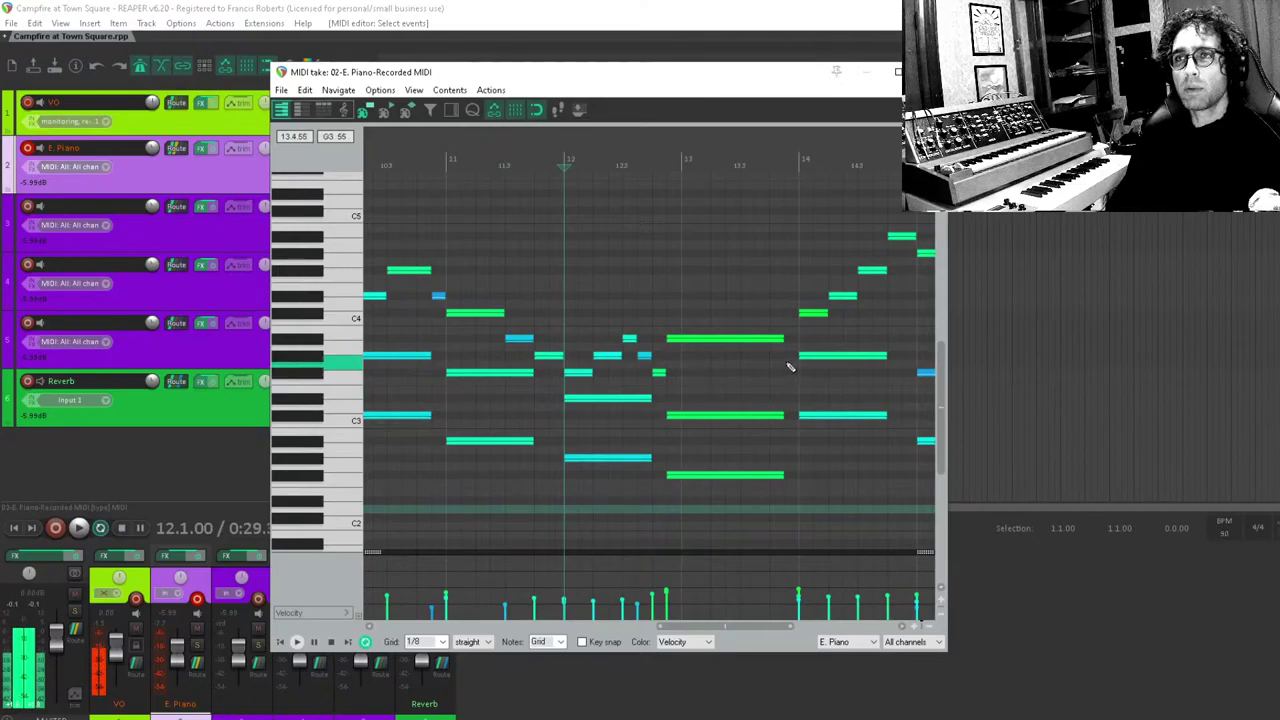
drag(749, 391, 608, 311)
key(space)
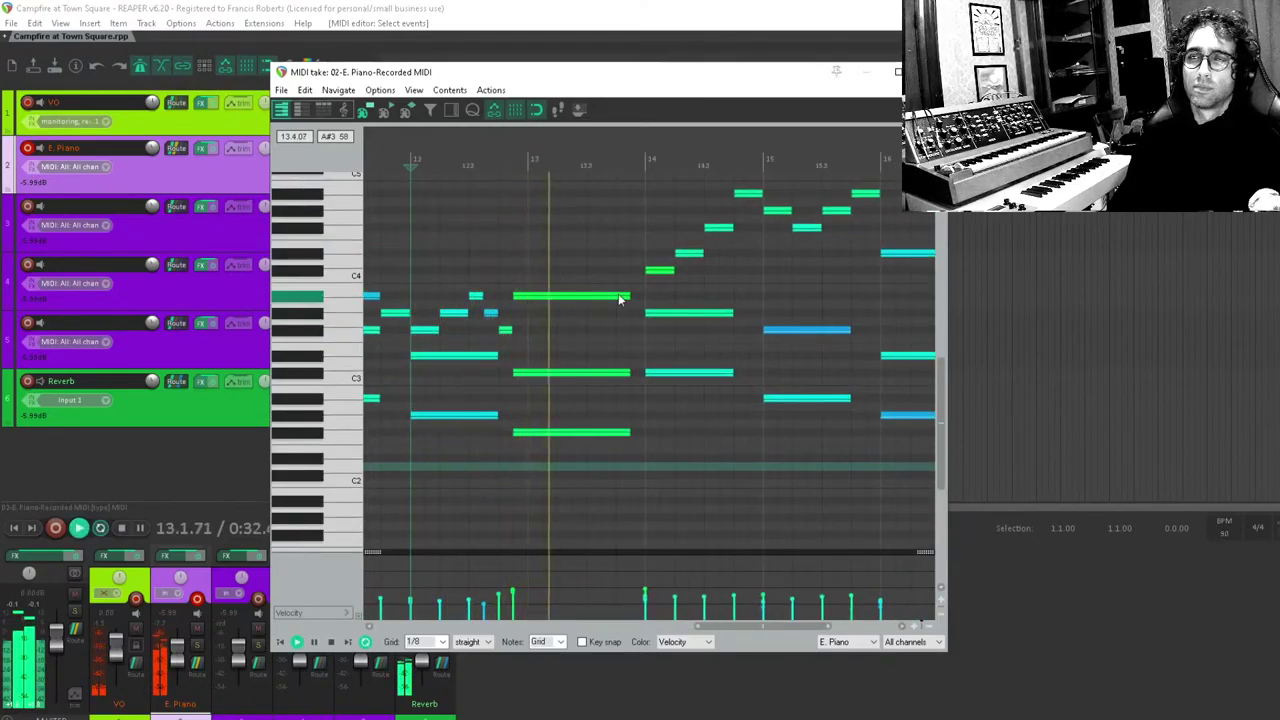
key(space)
drag(620, 290, 623, 466)
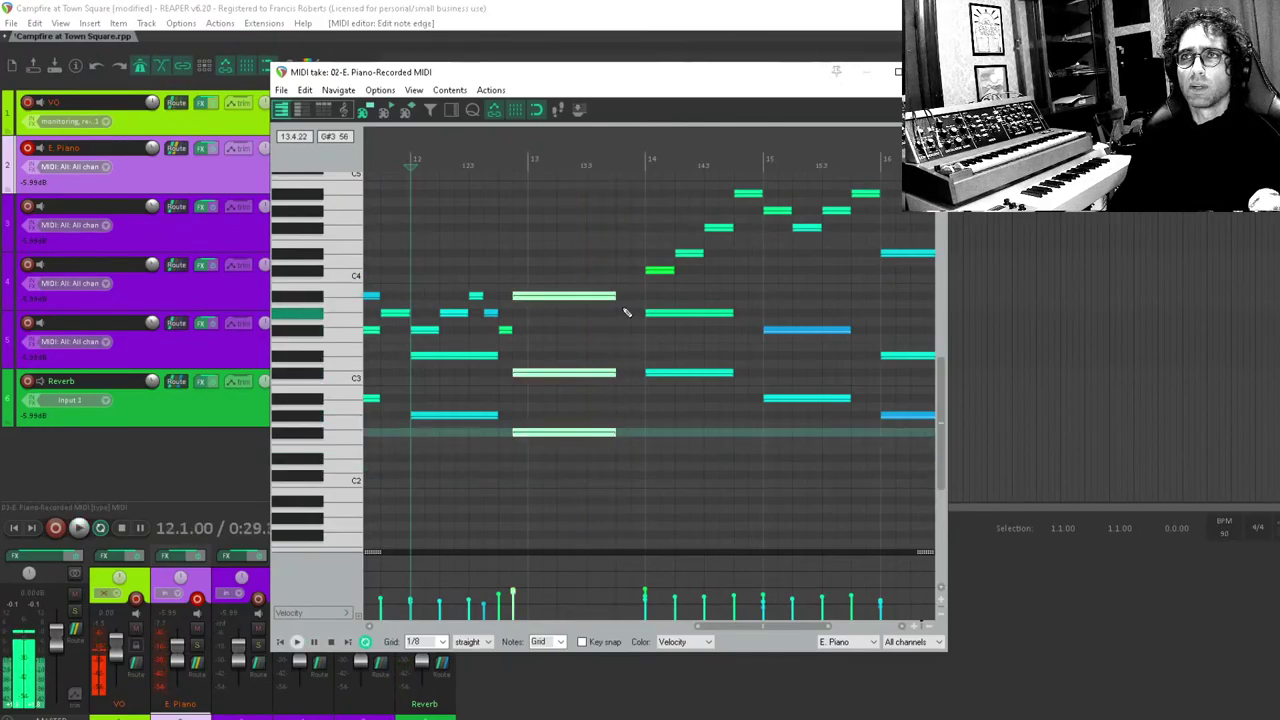
Place the edit cursor at 13.4.00 and listen to the part through bar 17.
click(630, 258)
key(space)
scroll(603, 486, up, 4)
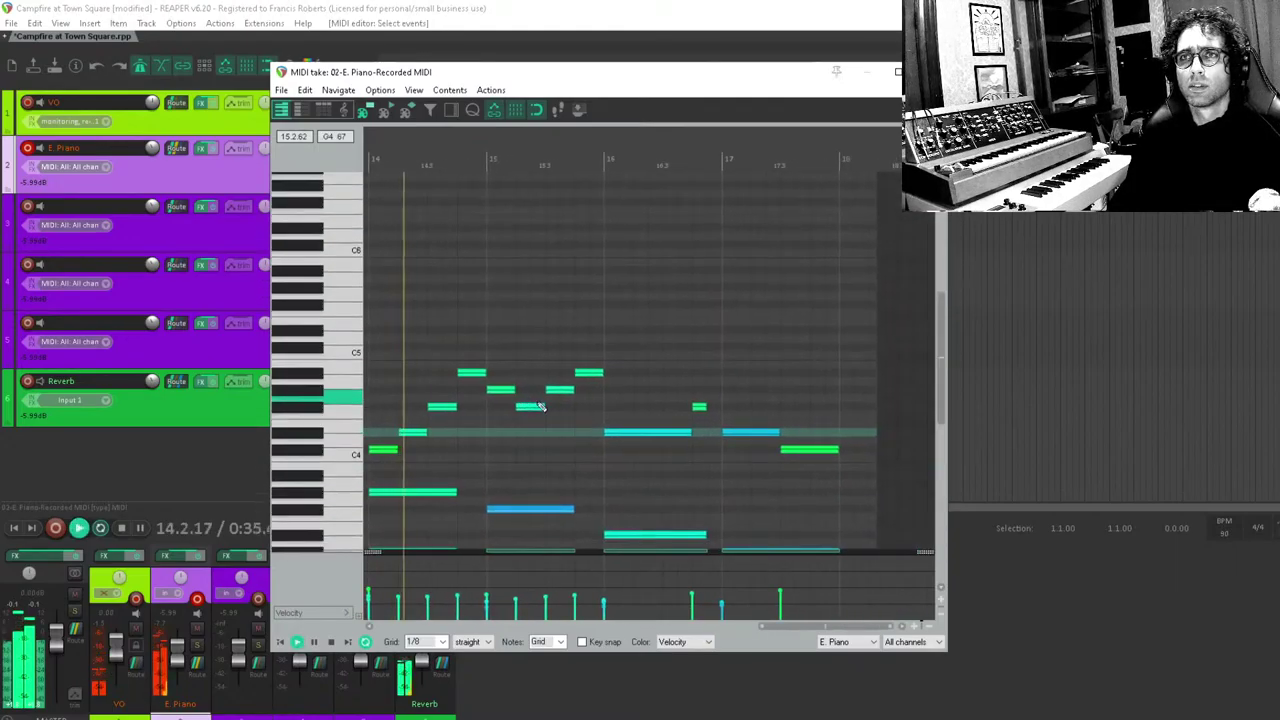
drag(540, 407, 455, 298)
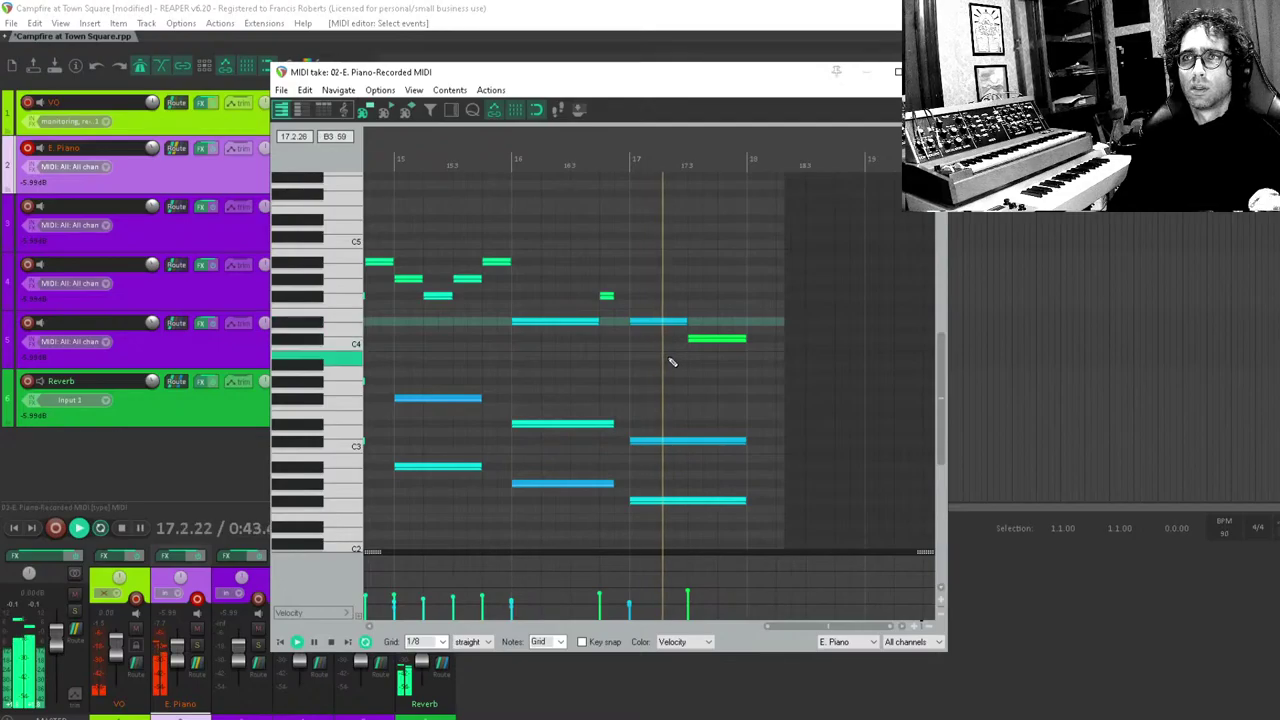
key(space)
Close the MIDI editor and save the project.
scroll(690, 360, down, 5)
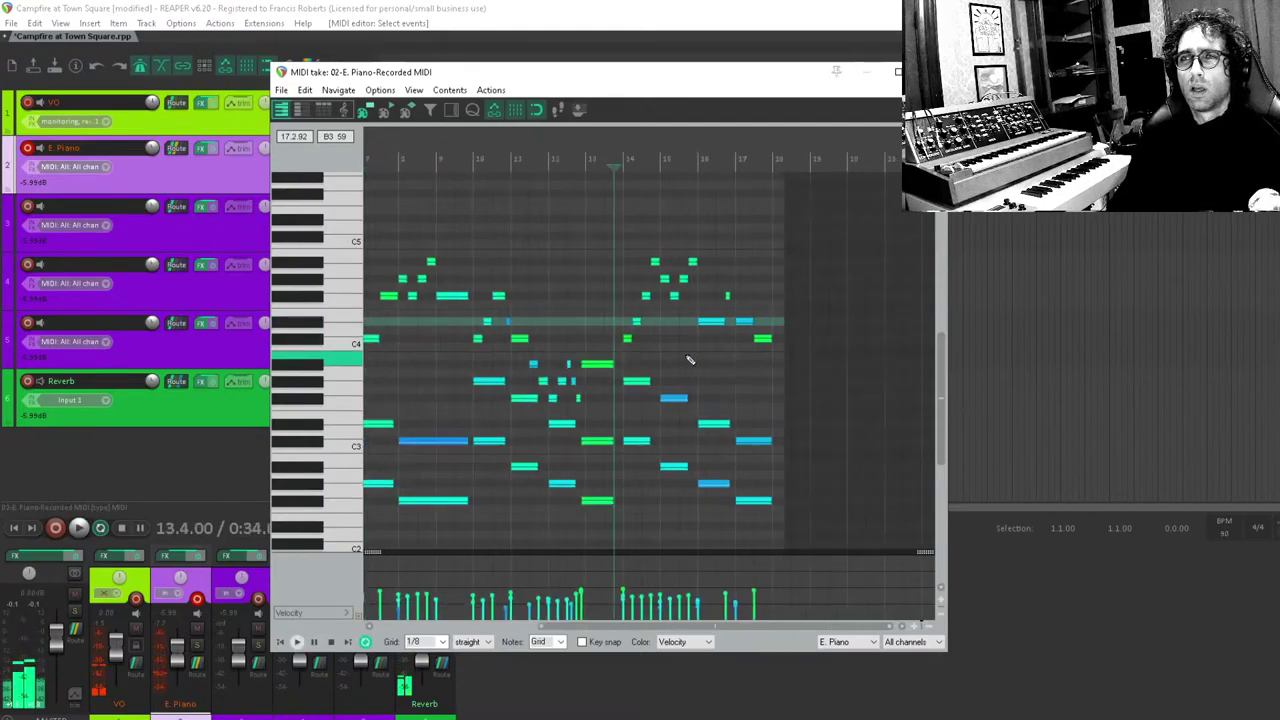
key(Escape)
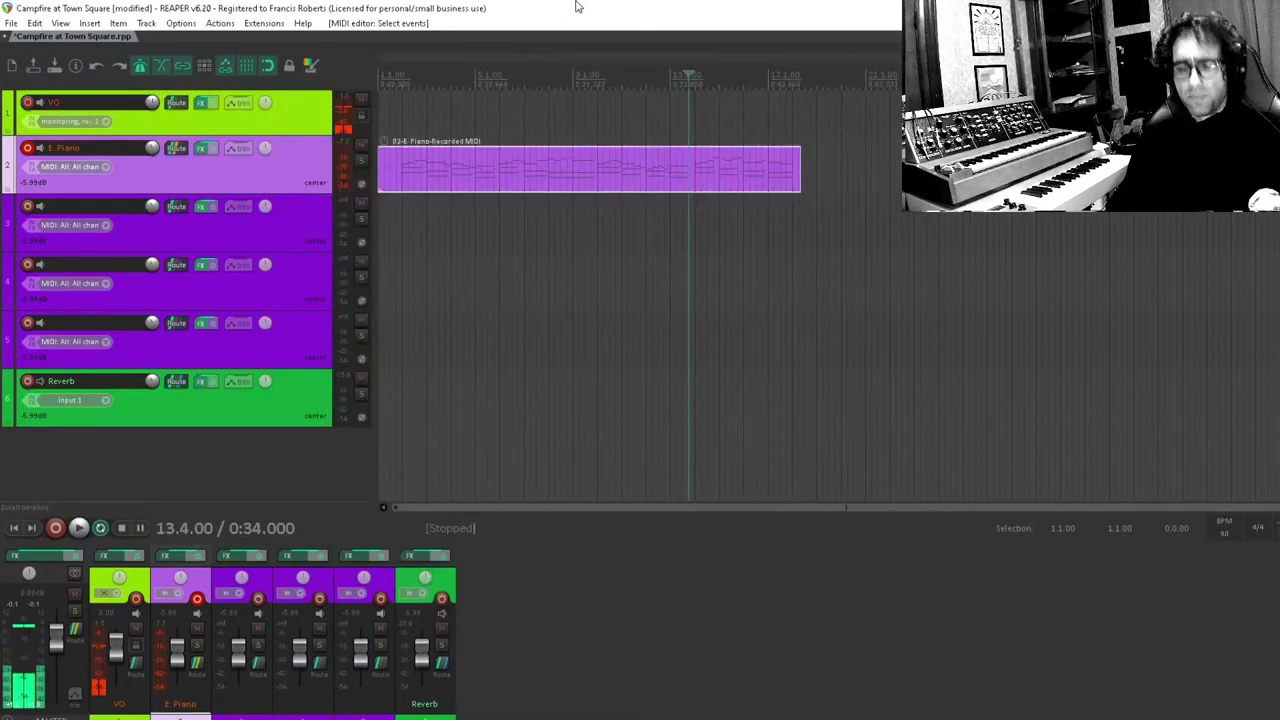
key(ctrl+s)
Split off and delete the empty first bar of the E. Piano item, and move the remaining item to start at 3.1.00.
scroll(626, 243, up, 2)
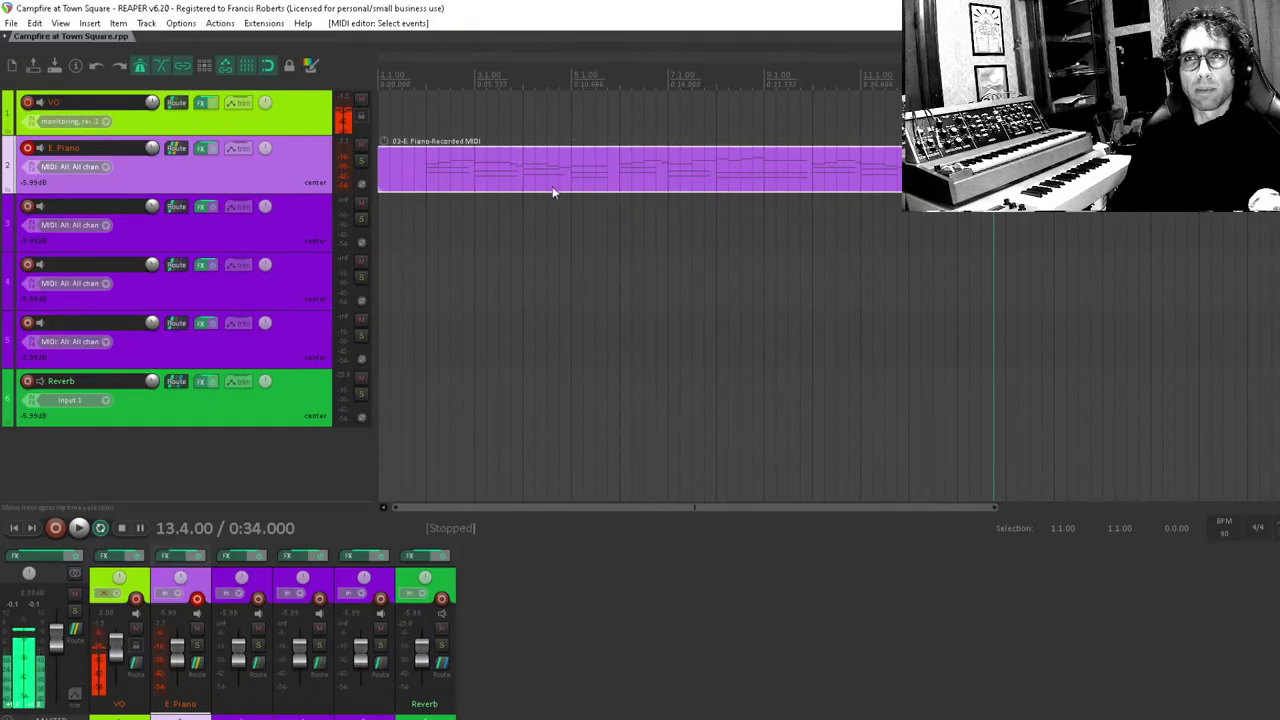
click(438, 372)
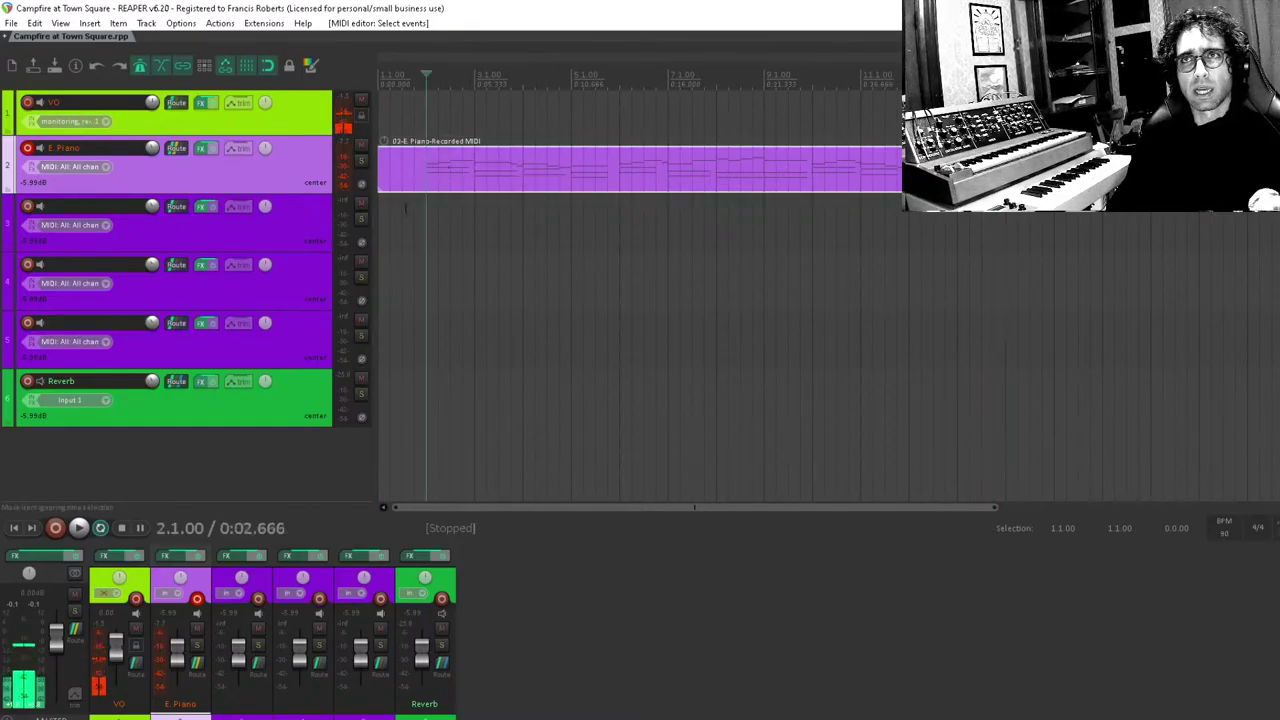
key(s)
click(408, 167)
key(Delete)
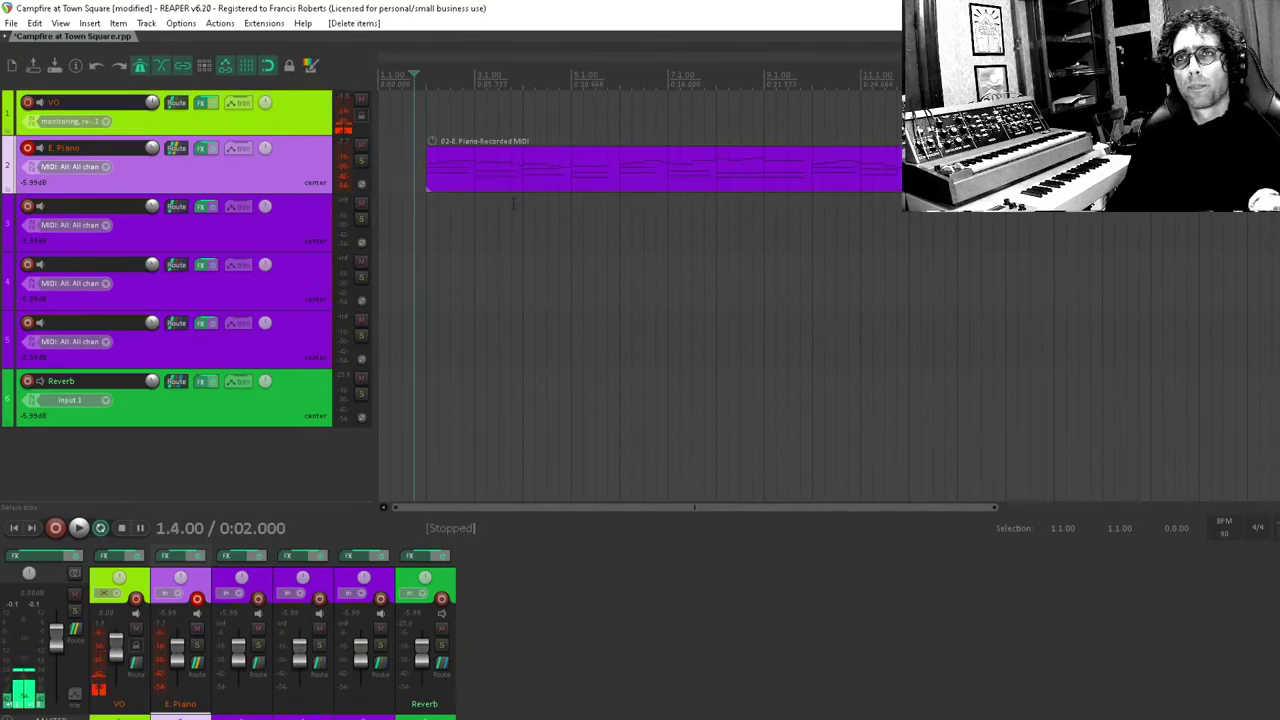
drag(498, 183, 548, 178)
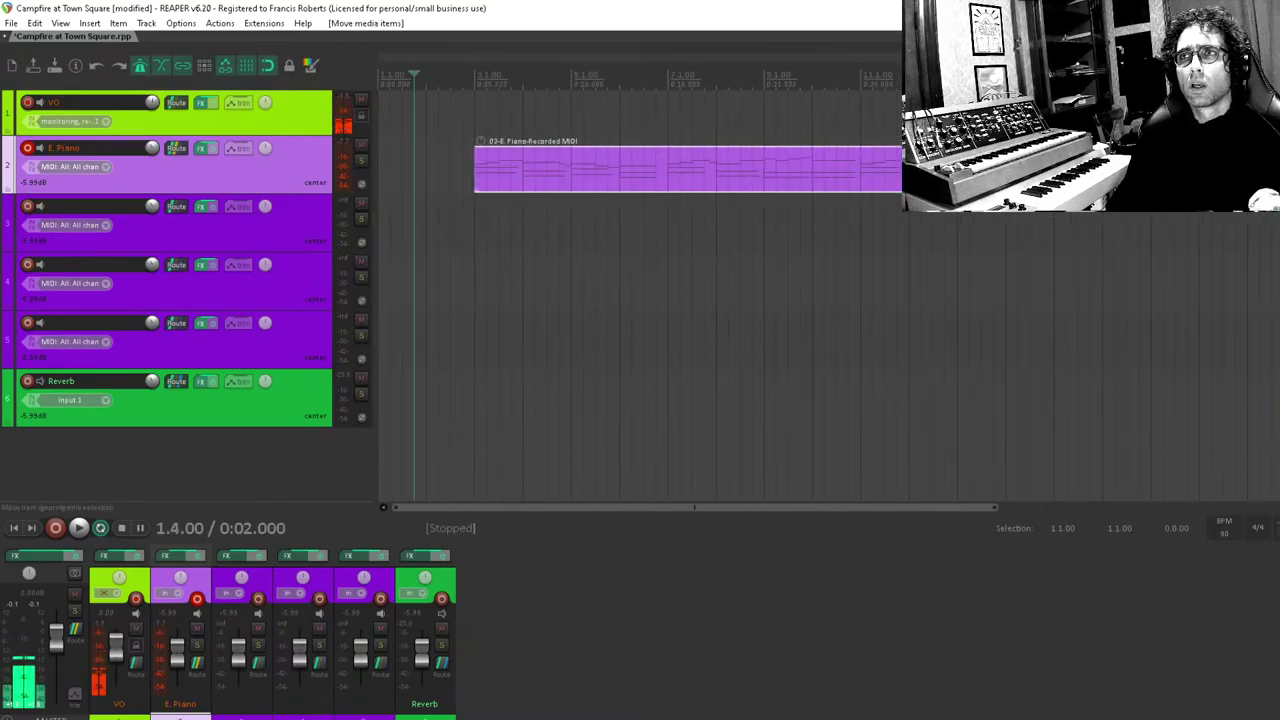
Add markers at the starts of bars 3, 7, 11, 15 and 19.
click(664, 168)
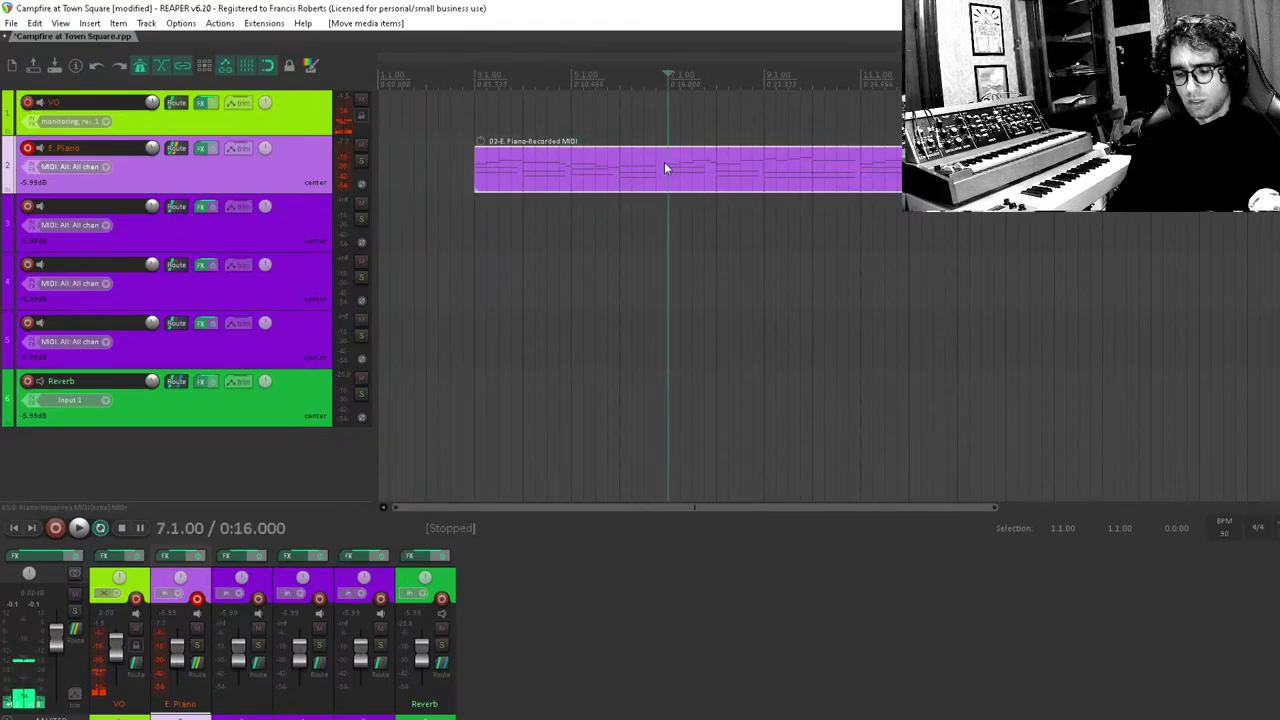
click(475, 113)
key(m)
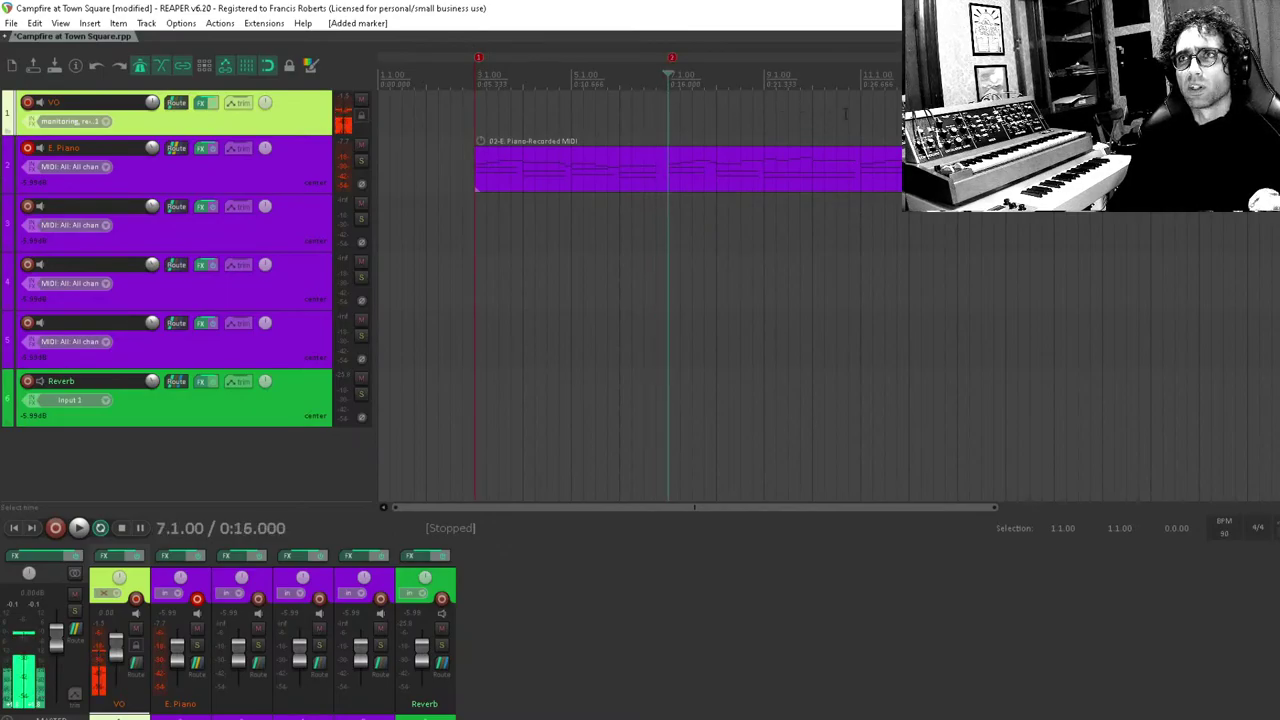
click(860, 111)
click(1054, 111)
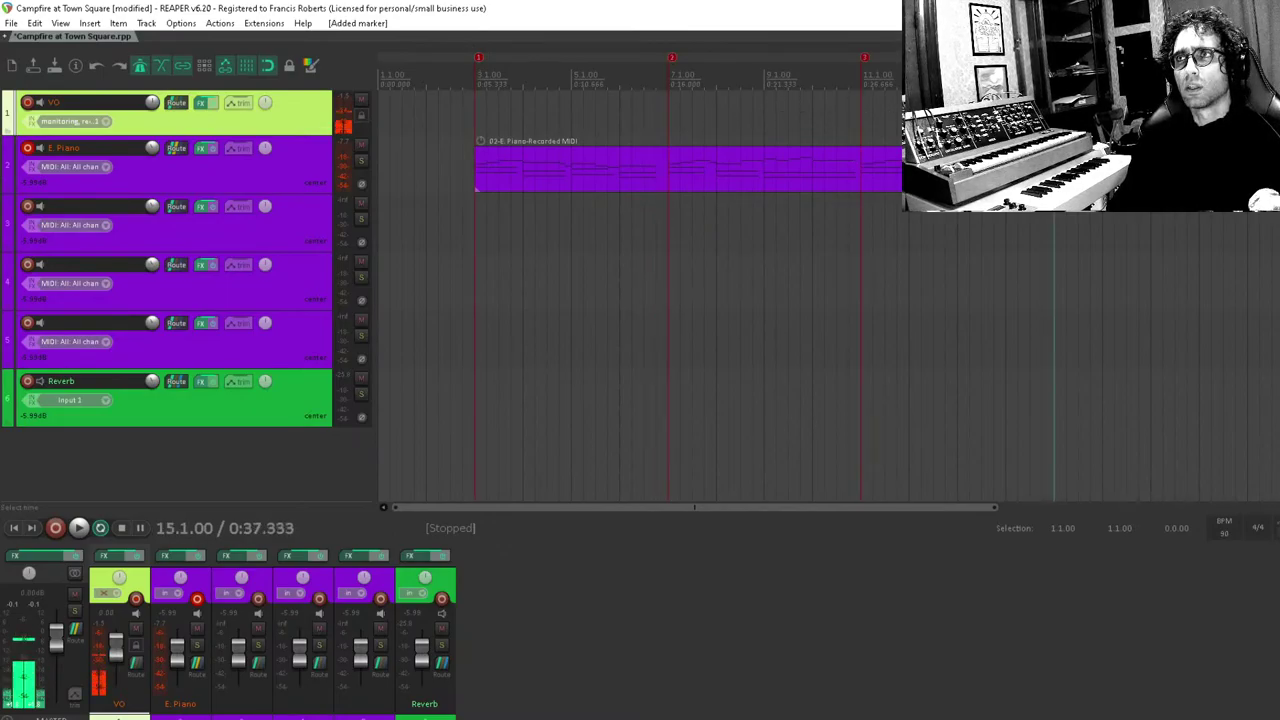
key(m)
click(1247, 111)
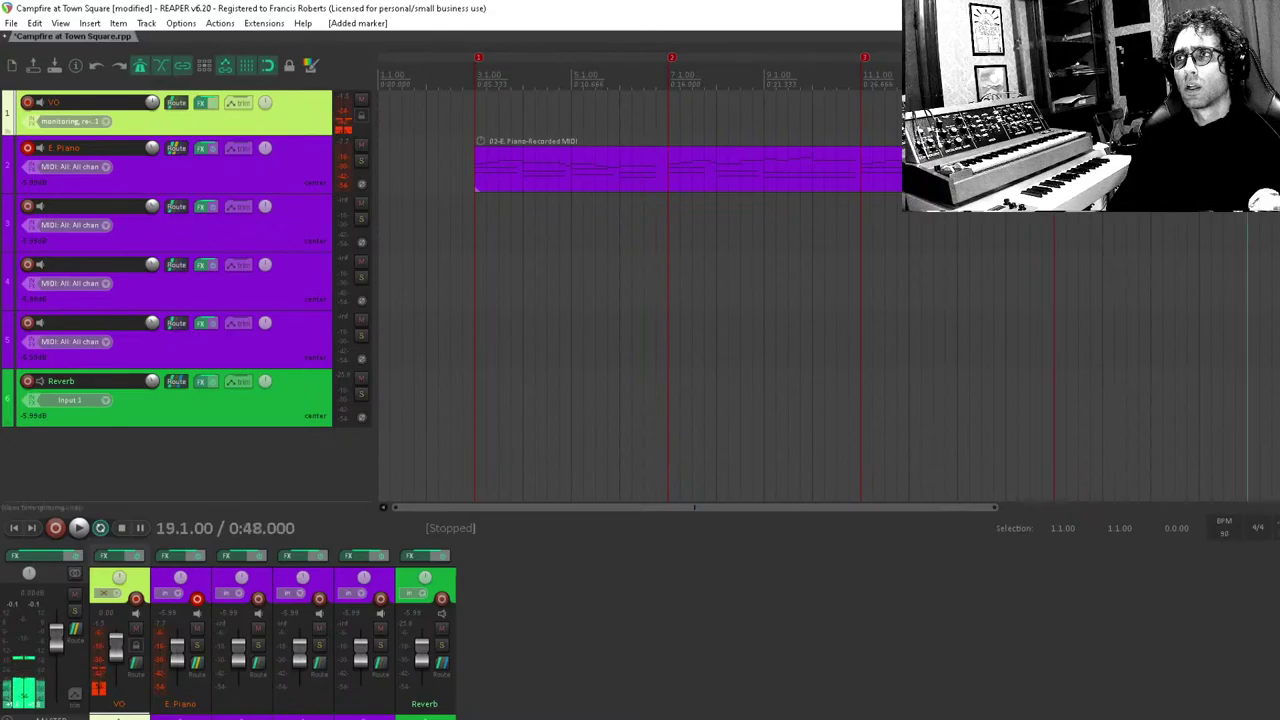
Open the E. Piano item, shorten the three final notes in bar 18 to end at 18.4.50, and close the MIDI editor.
double_click(1235, 165)
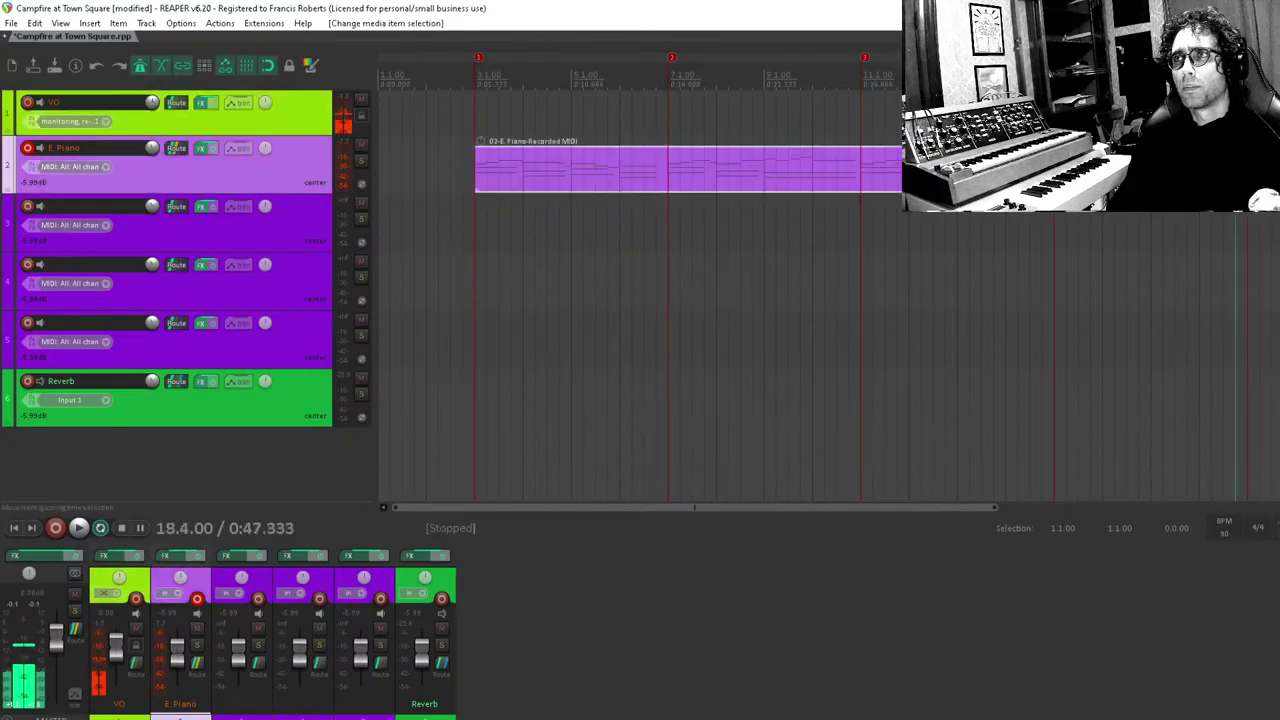
scroll(741, 332, up, 8)
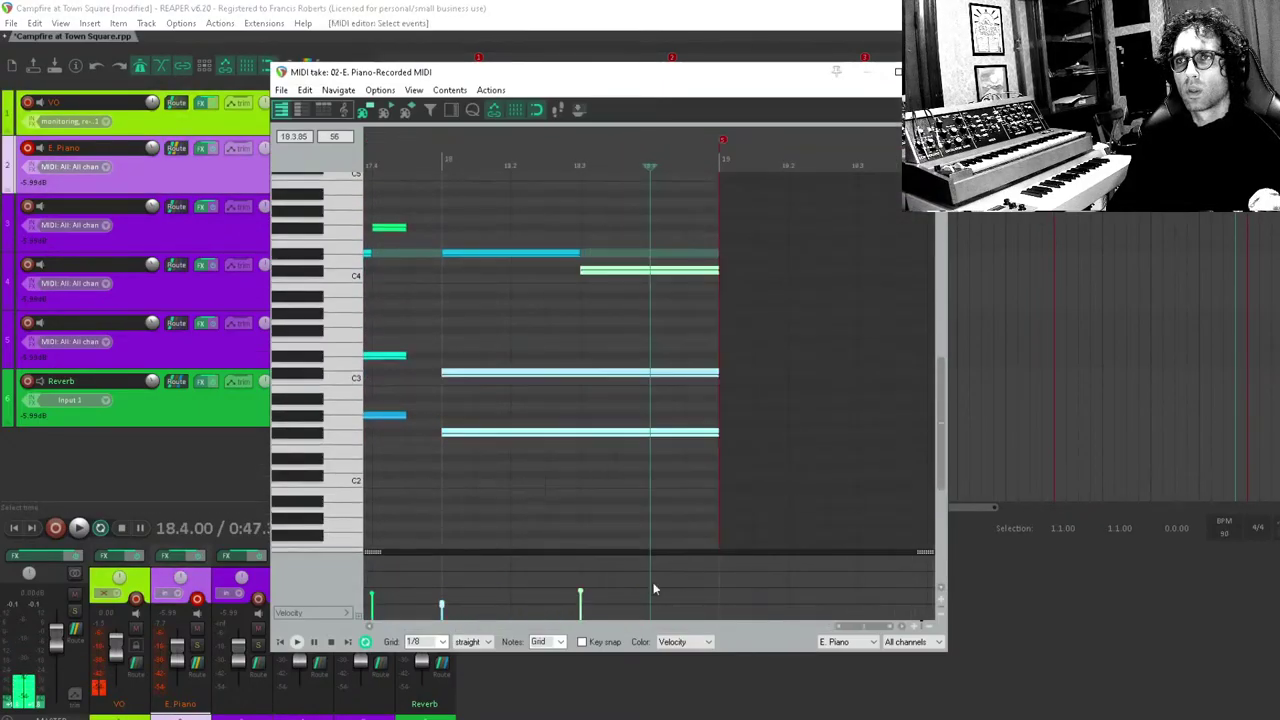
drag(716, 432, 677, 431)
scroll(677, 431, down, 3)
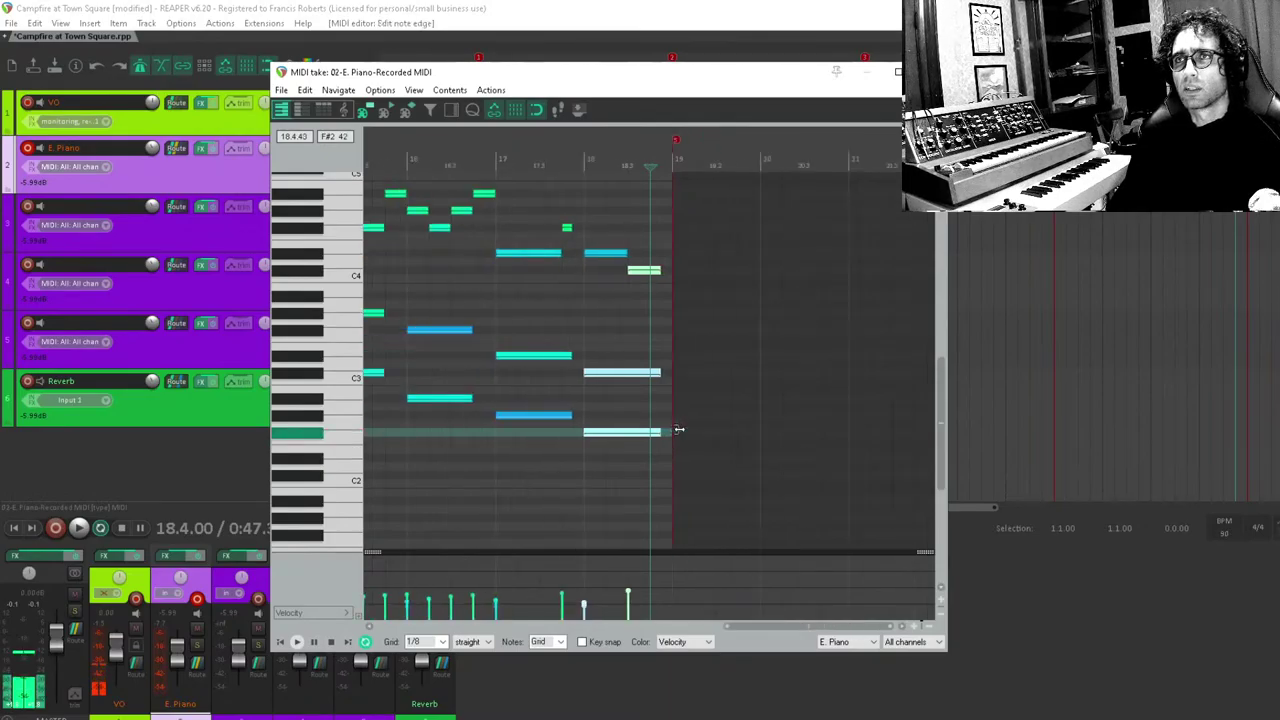
key(Escape)
scroll(971, 346, down, 3)
scroll(946, 251, up, 3)
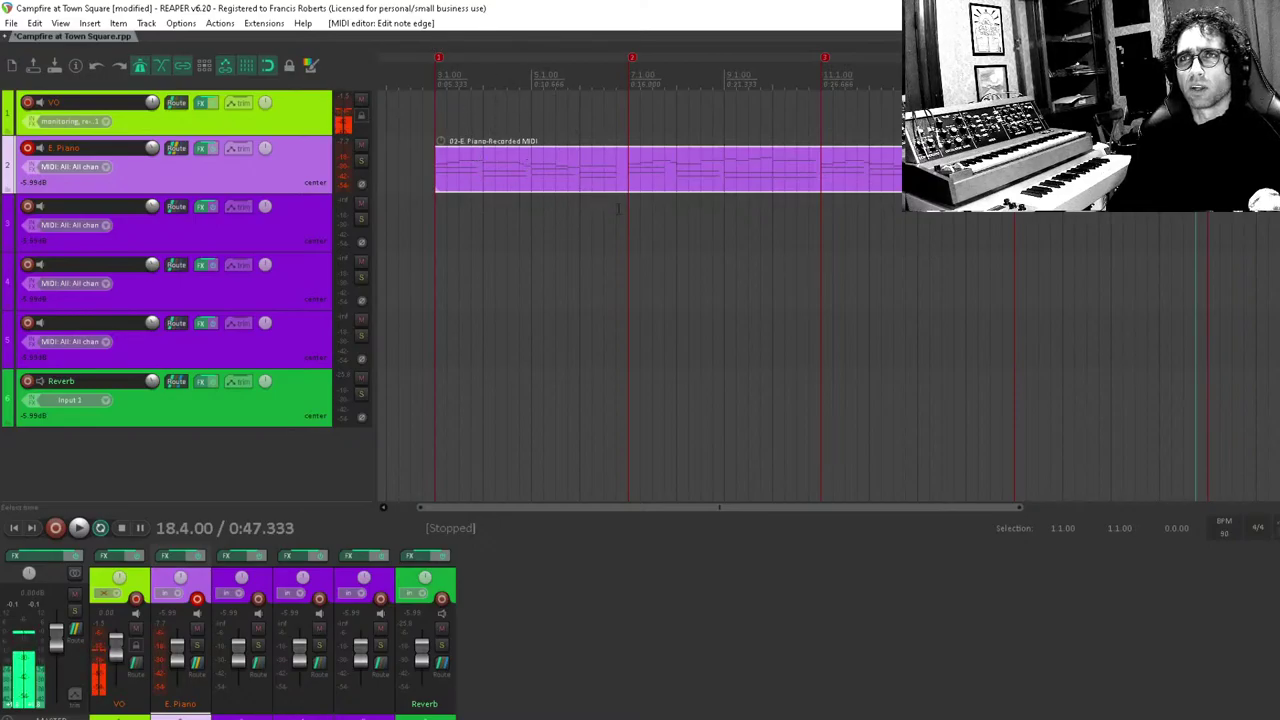
Return the edit cursor to the first marker at 3.1.00 and disarm the E. Piano track.
click(441, 57)
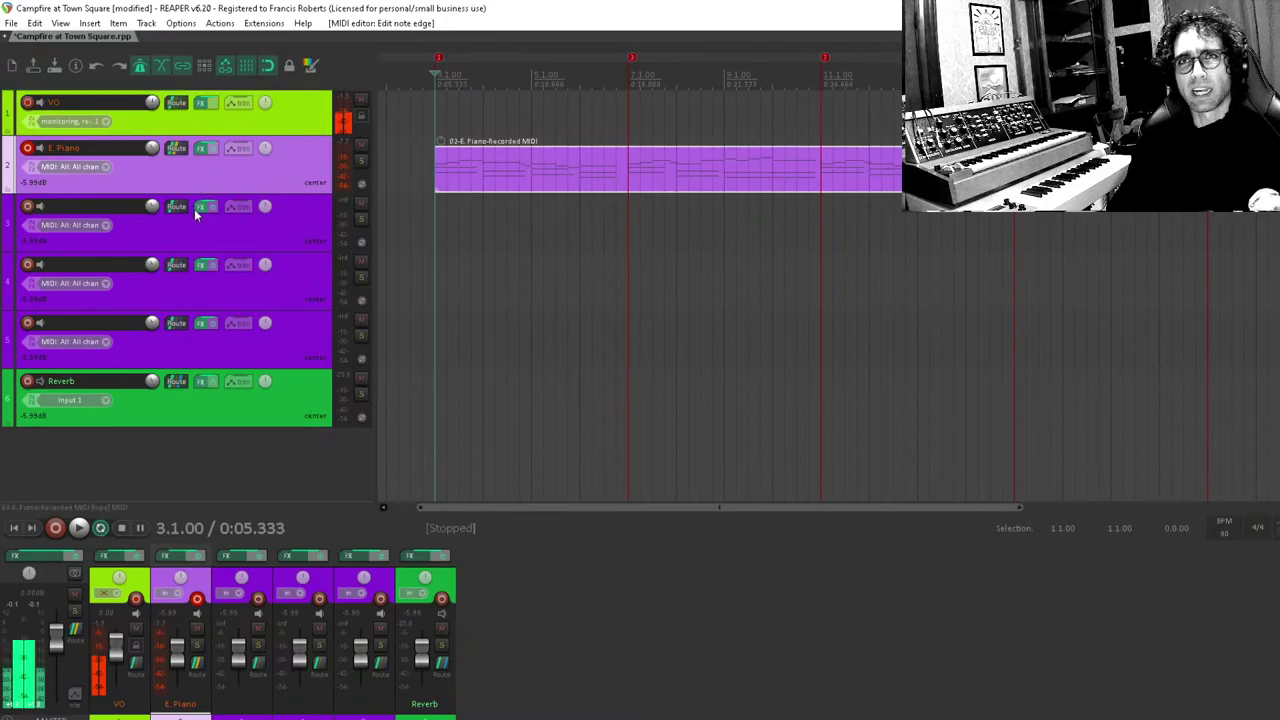
click(28, 148)
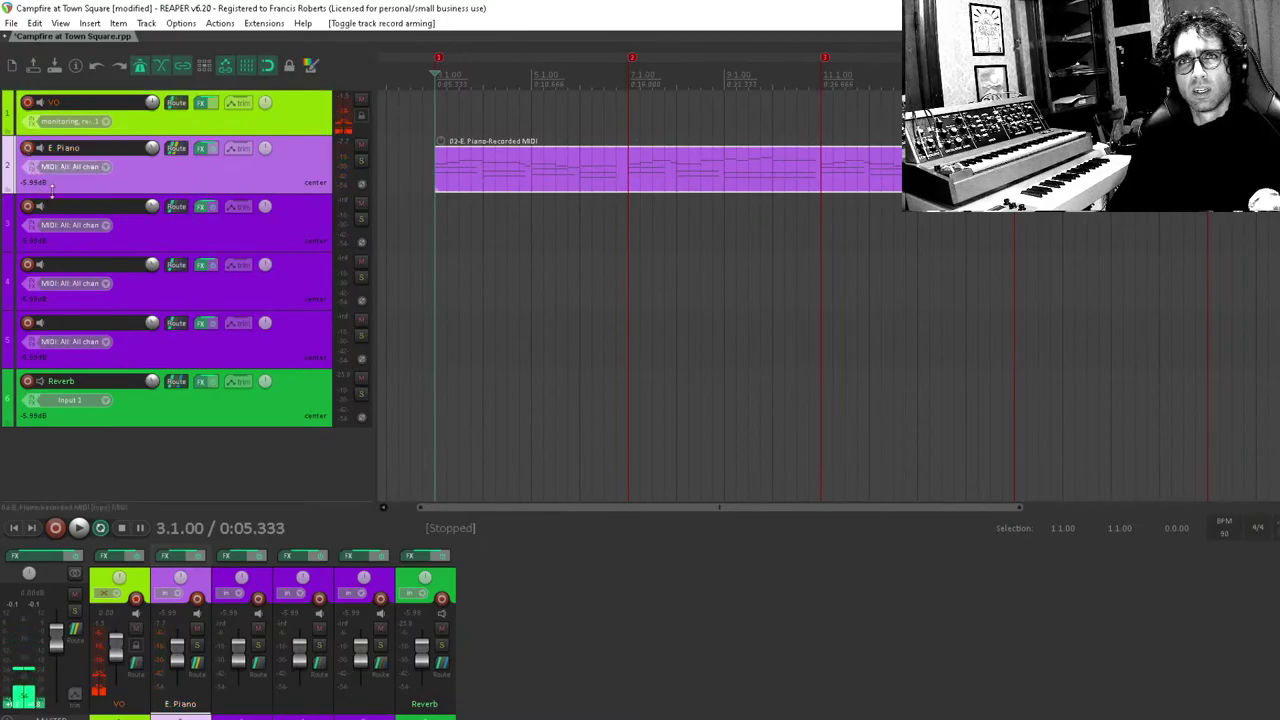
Name the track below E. Piano "Flute".
click(69, 197)
double_click(79, 206)
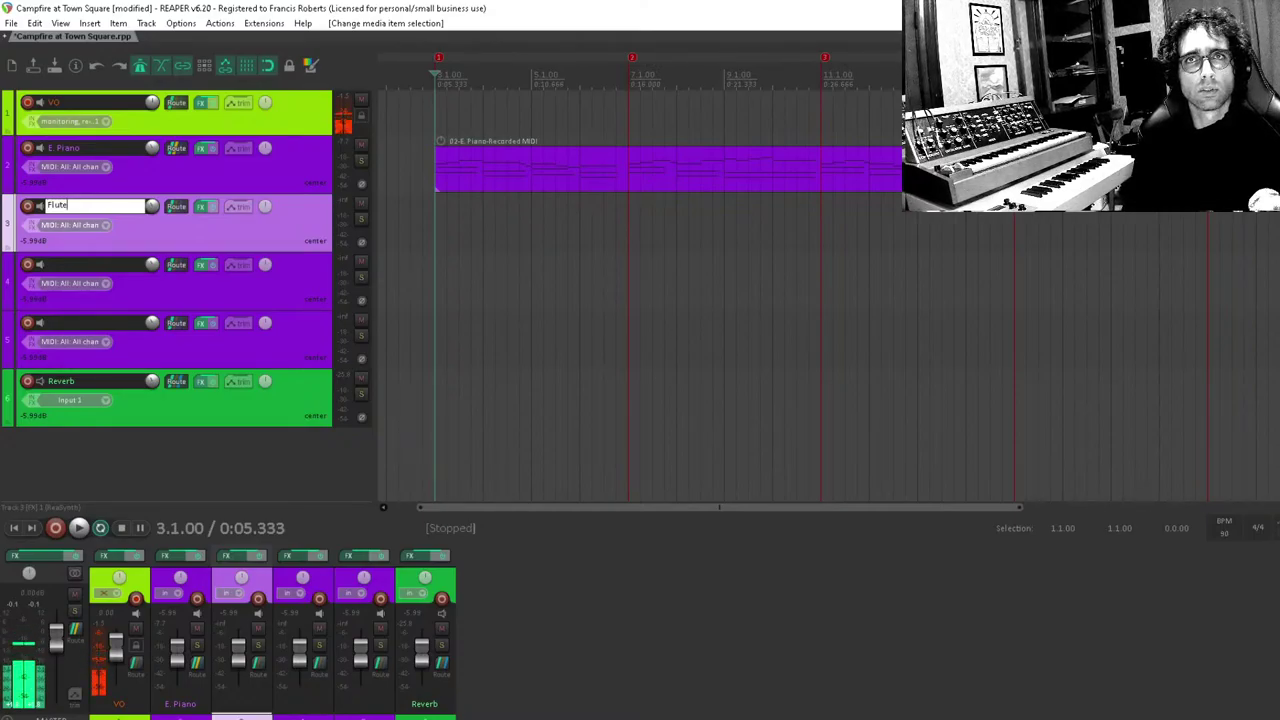
key(Return)
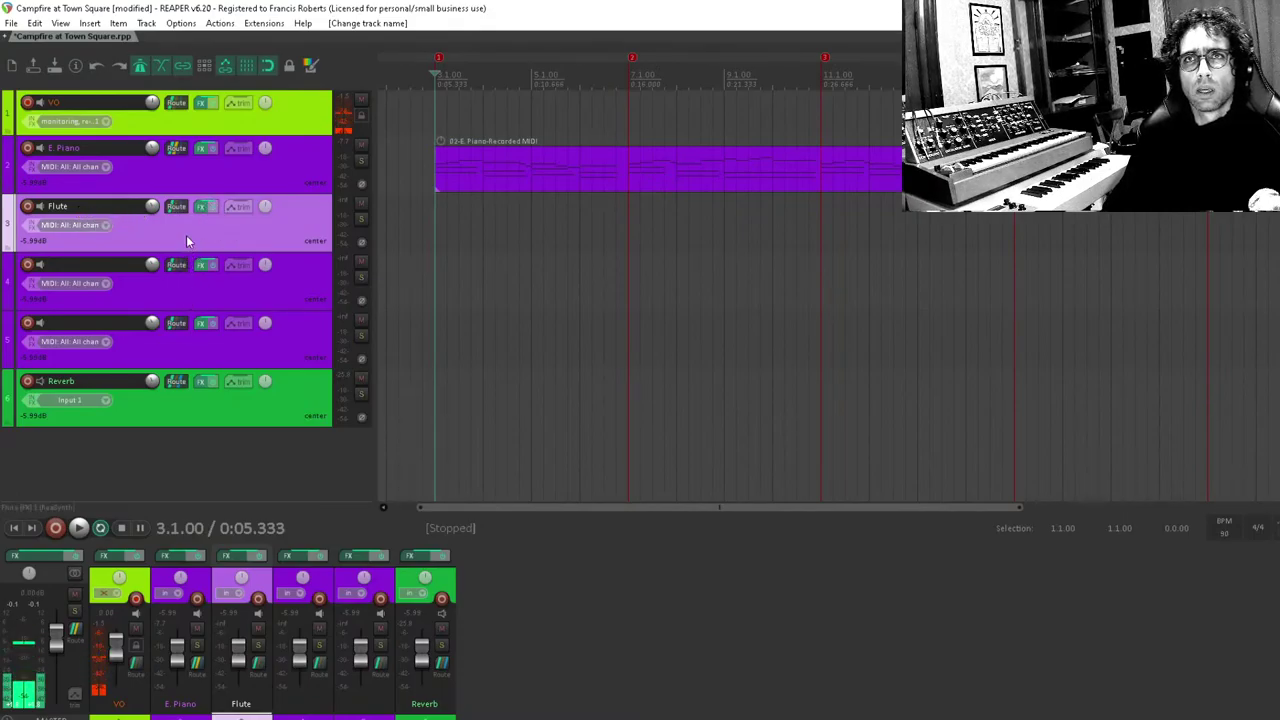
Listen to the E. Piano part from bar 3 into bar 5 and place the edit cursor at 5.4.00.
key(space)
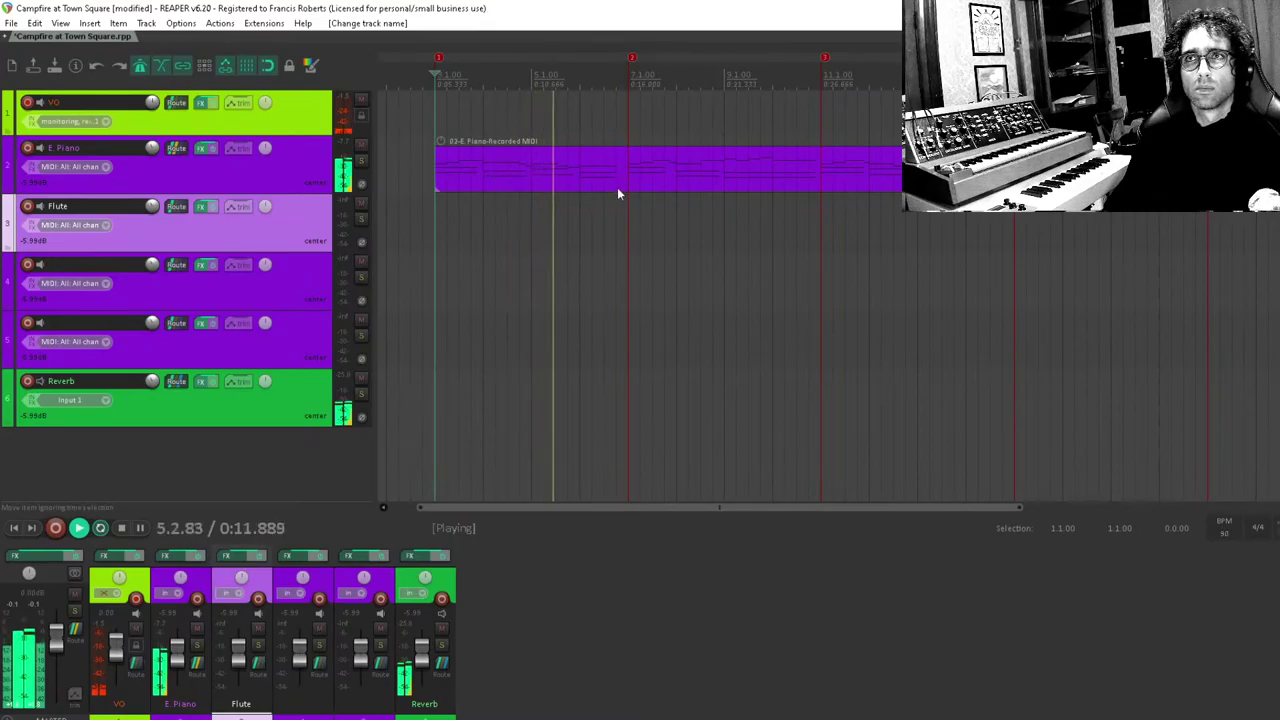
click(569, 168)
key(space)
Open the E. Piano item and lengthen the F#3 note in bar 5 to end at 5.4.50, level with the chord's lowest note.
double_click(569, 168)
scroll(572, 379, up, 4)
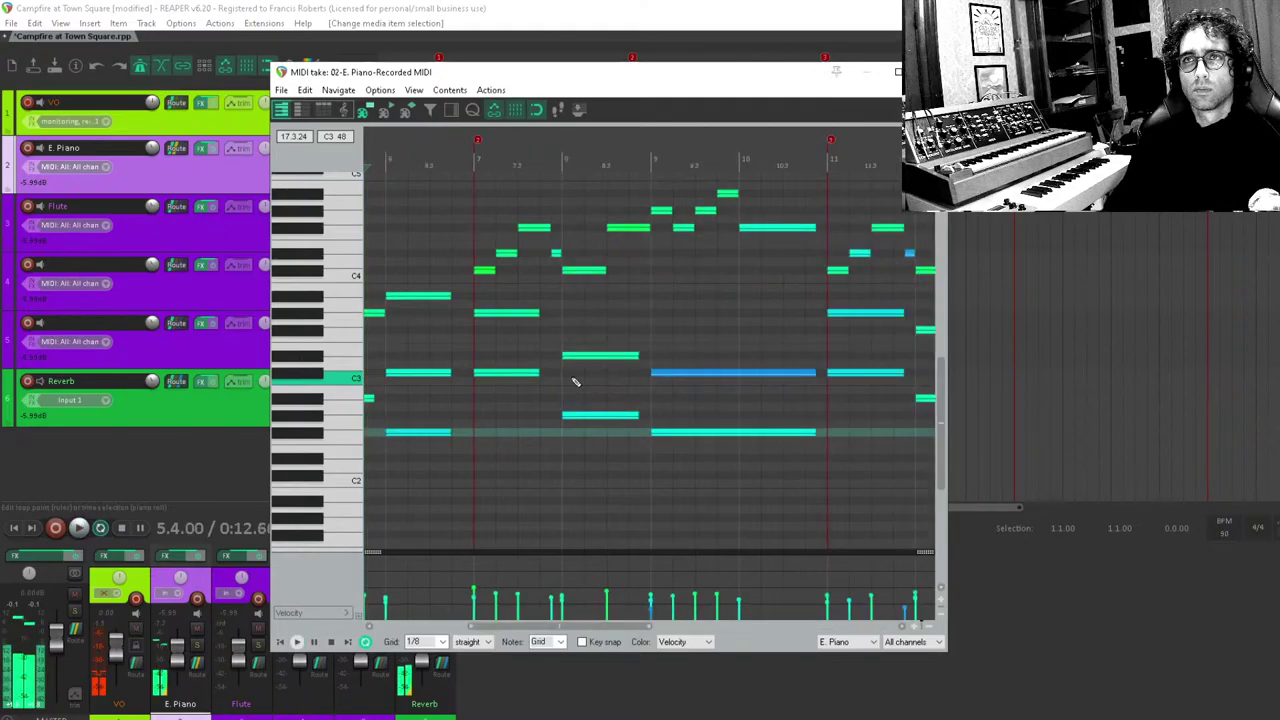
key(space)
scroll(530, 376, up, 2)
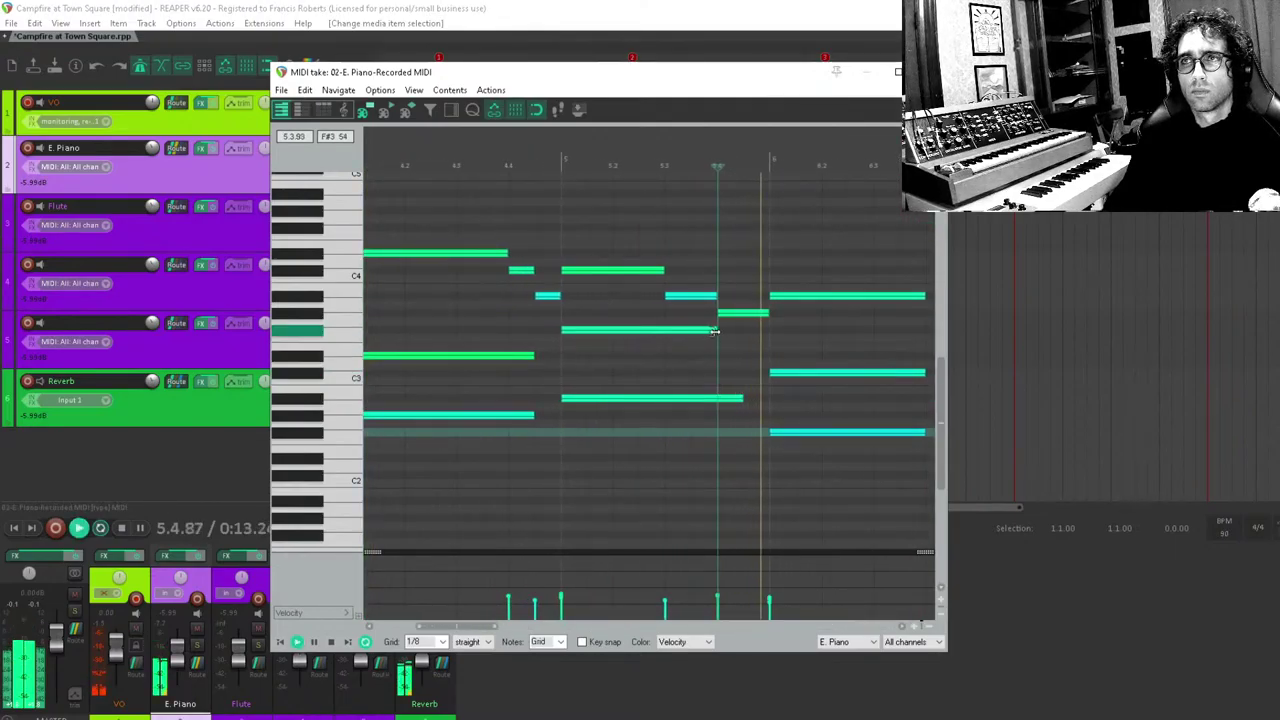
drag(716, 331, 742, 331)
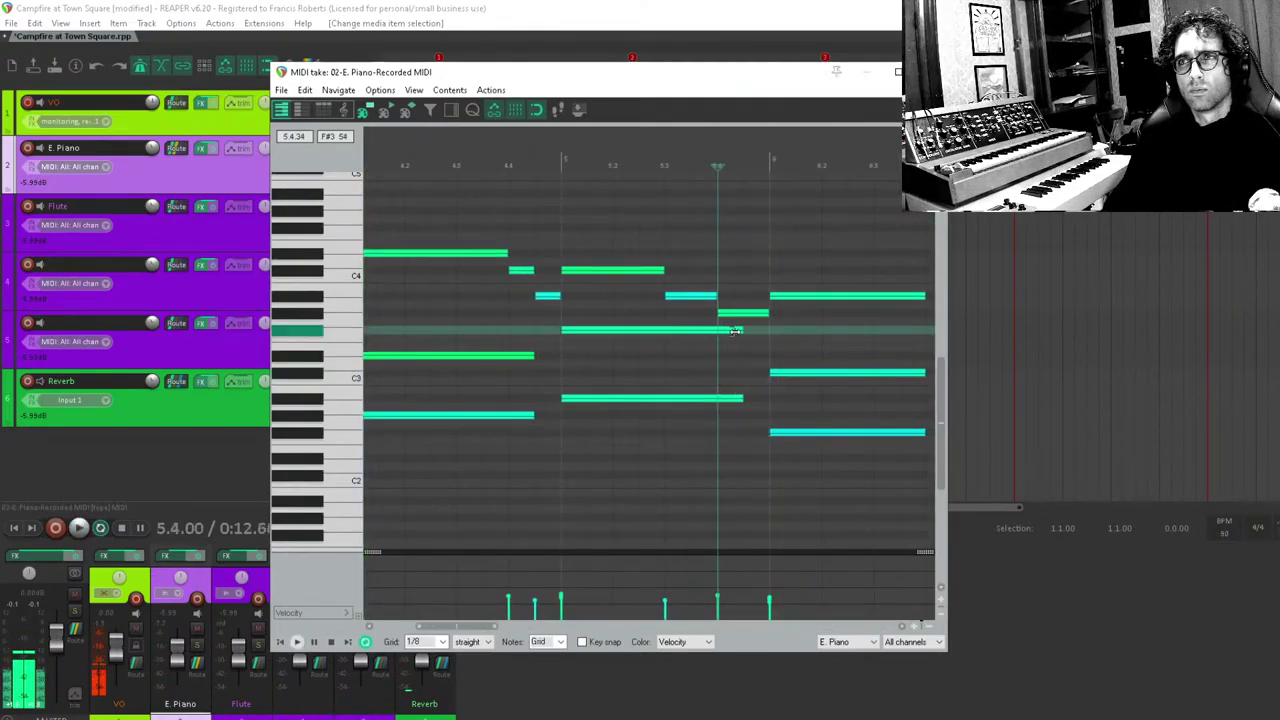
Place the edit cursor at 5.3.50 and play the passage on towards bar 7.
click(689, 360)
key(space)
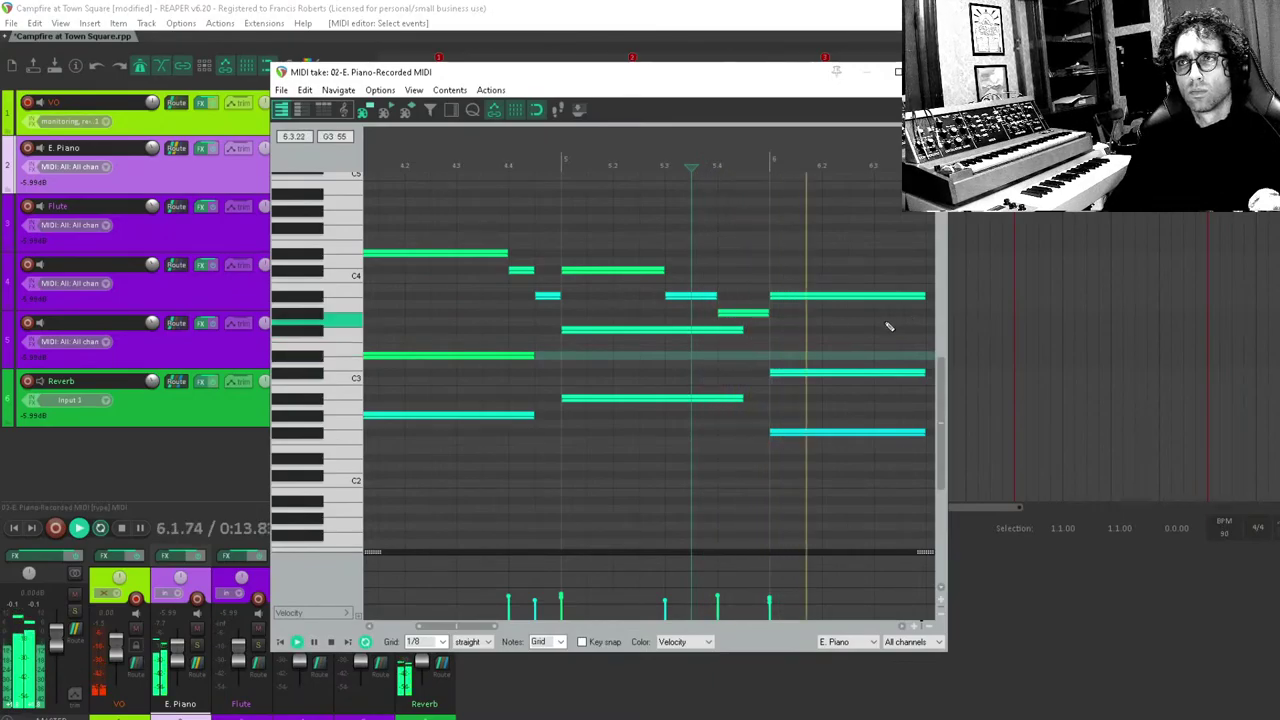
scroll(560, 343, down, 2)
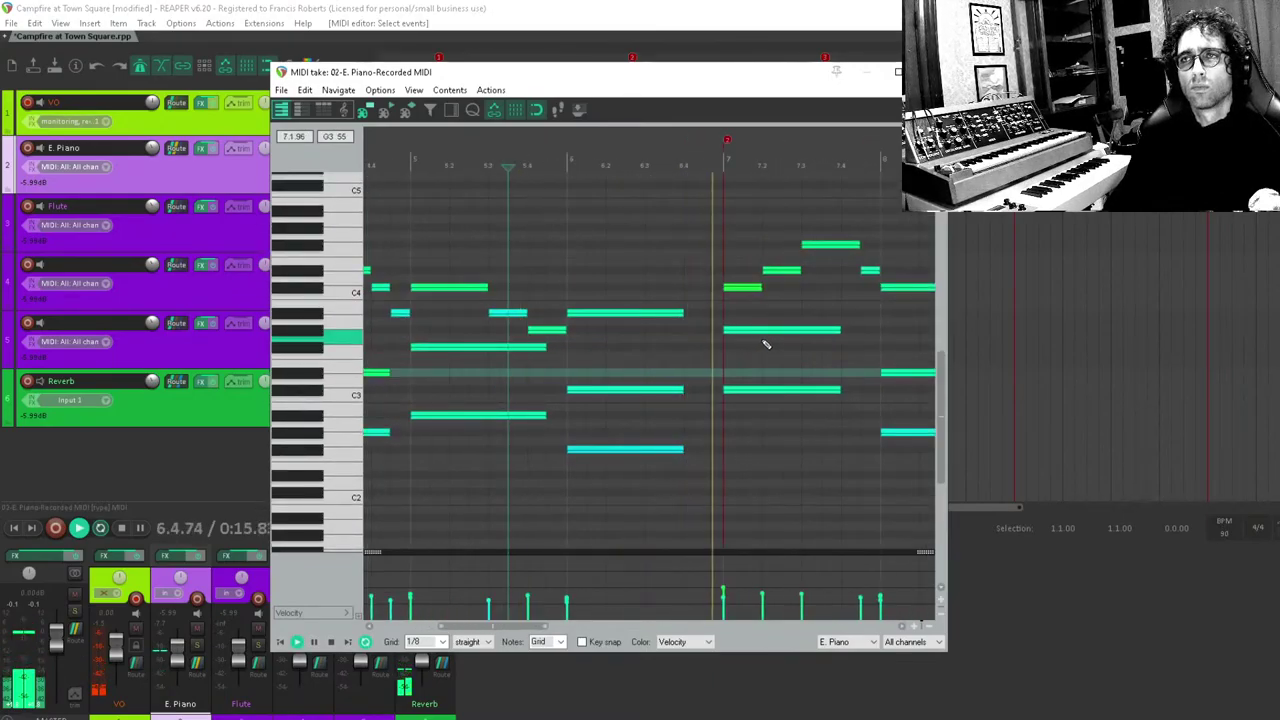
Play on into bar 10 and shorten its held melody note and the two sustained chord notes to end at 10.4.00.
drag(794, 343, 528, 357)
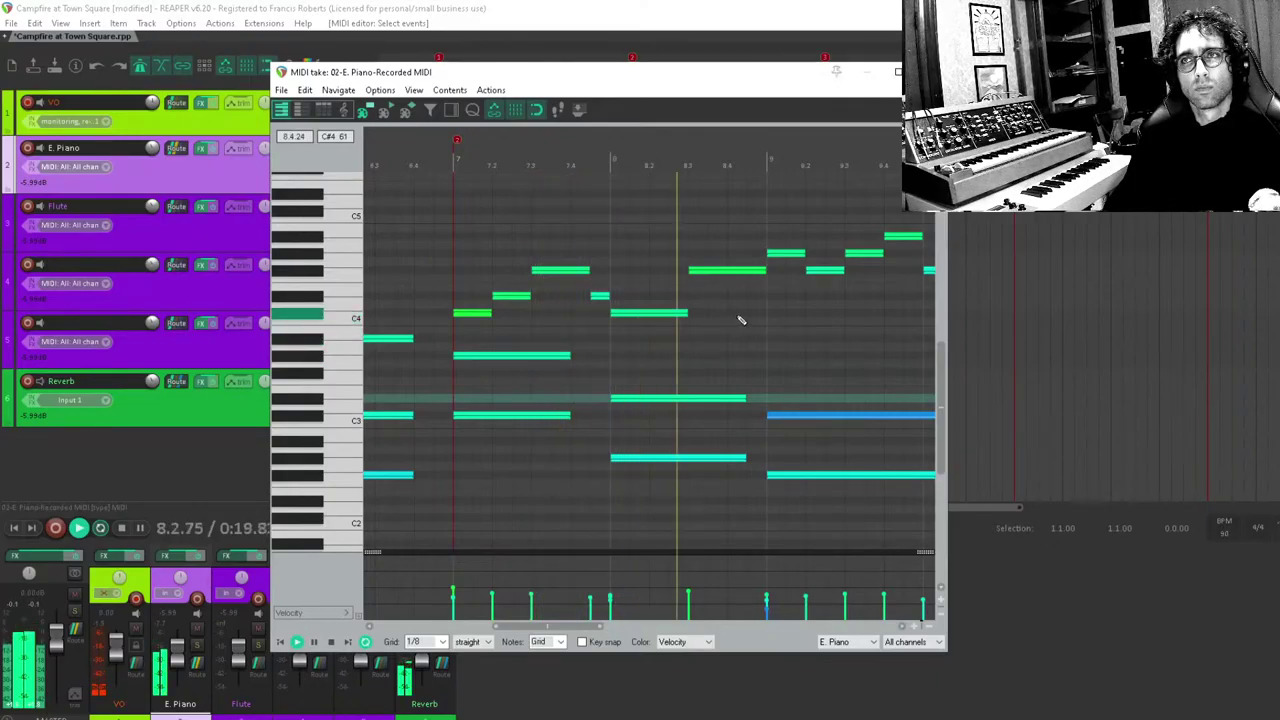
drag(786, 316, 571, 349)
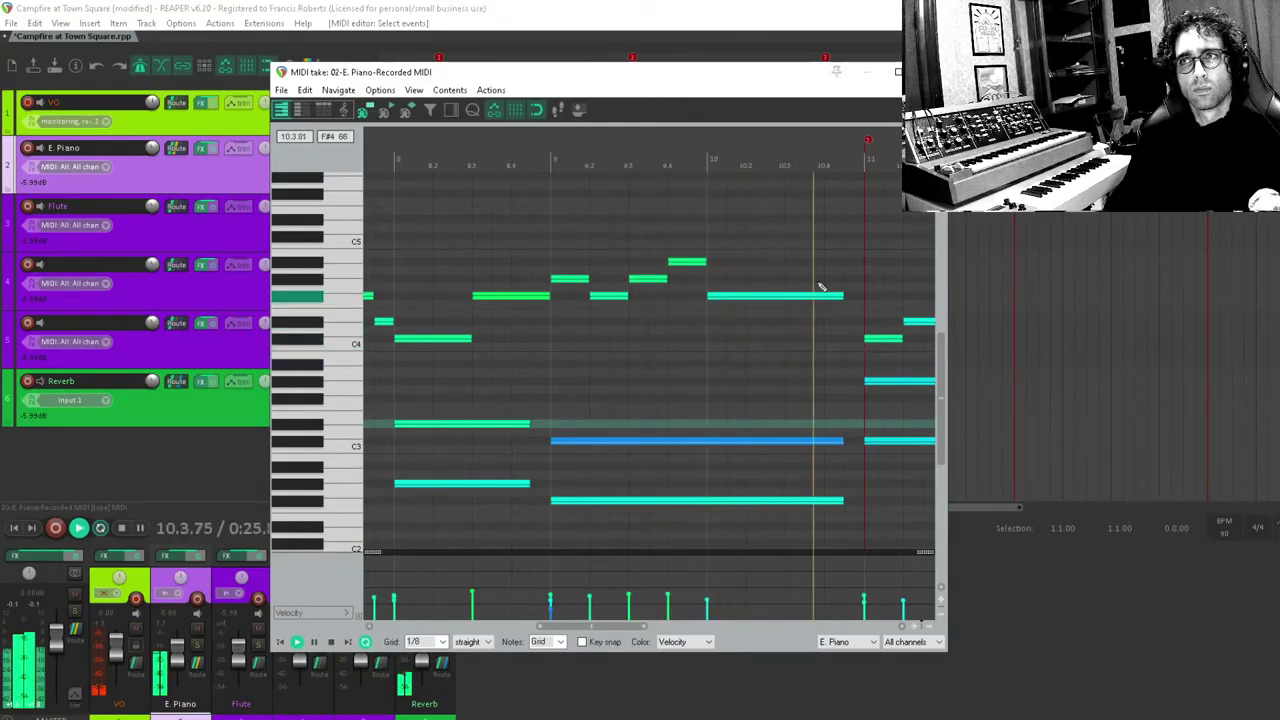
key(space)
drag(820, 289, 843, 461)
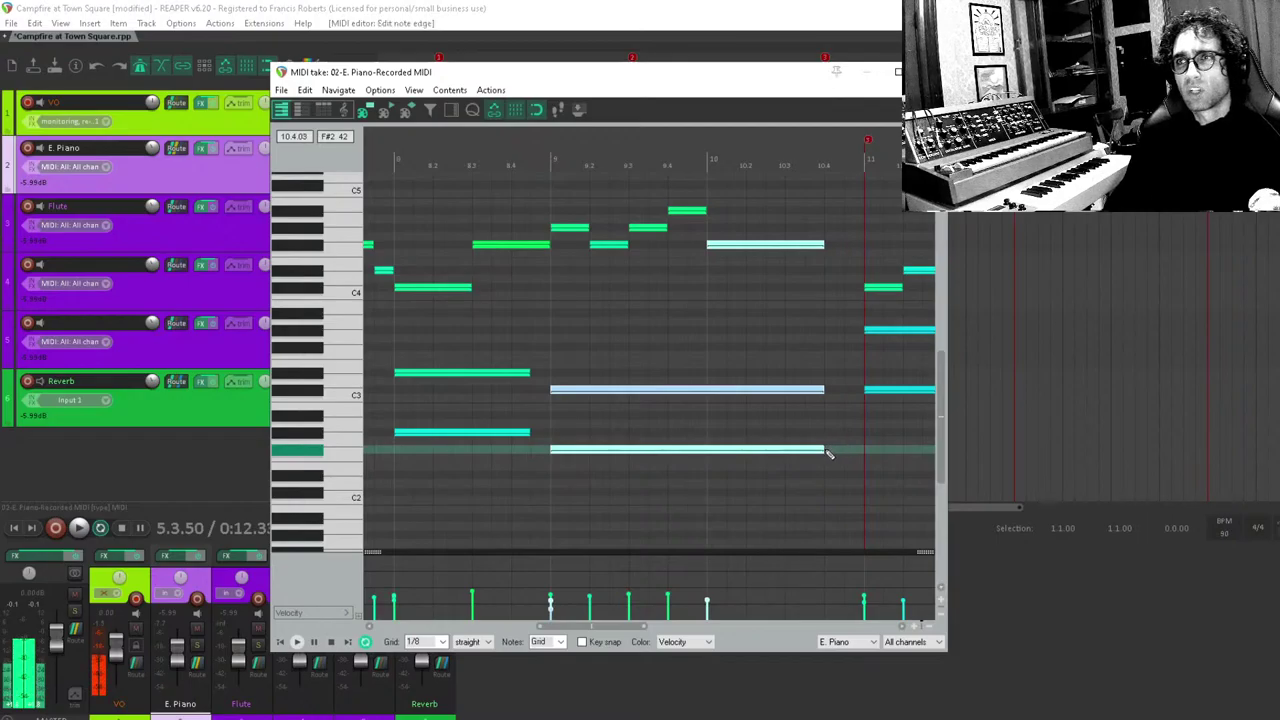
scroll(700, 415, right, 3)
click(677, 300)
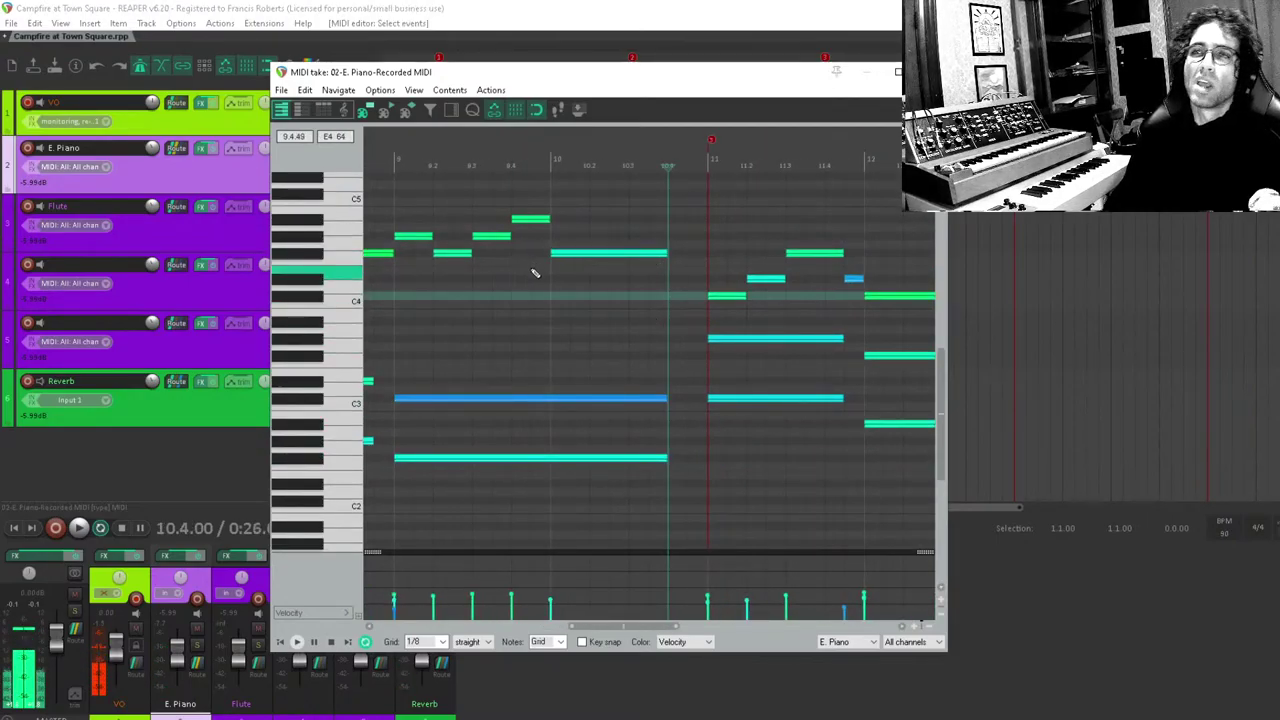
Place the edit cursor at 10.1.00 and listen to the E. Piano part through to bar 18.
scroll(600, 306, up, 3)
scroll(571, 349, right, 3)
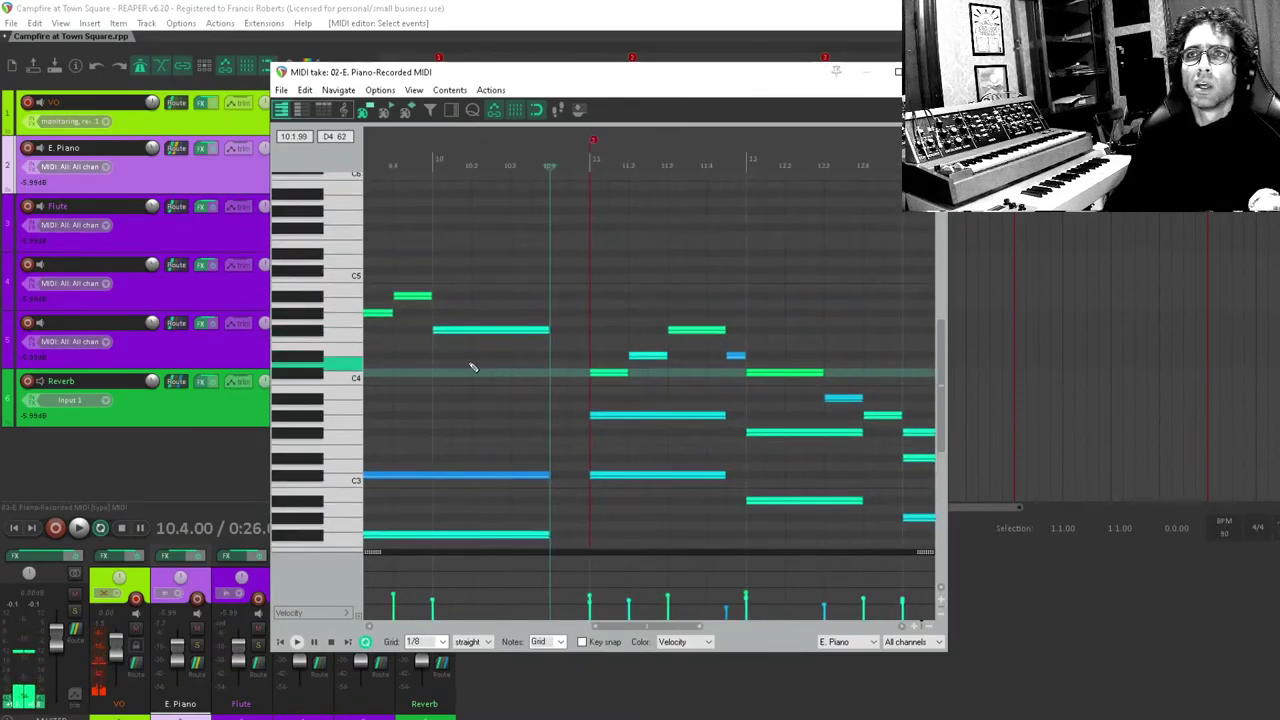
click(428, 357)
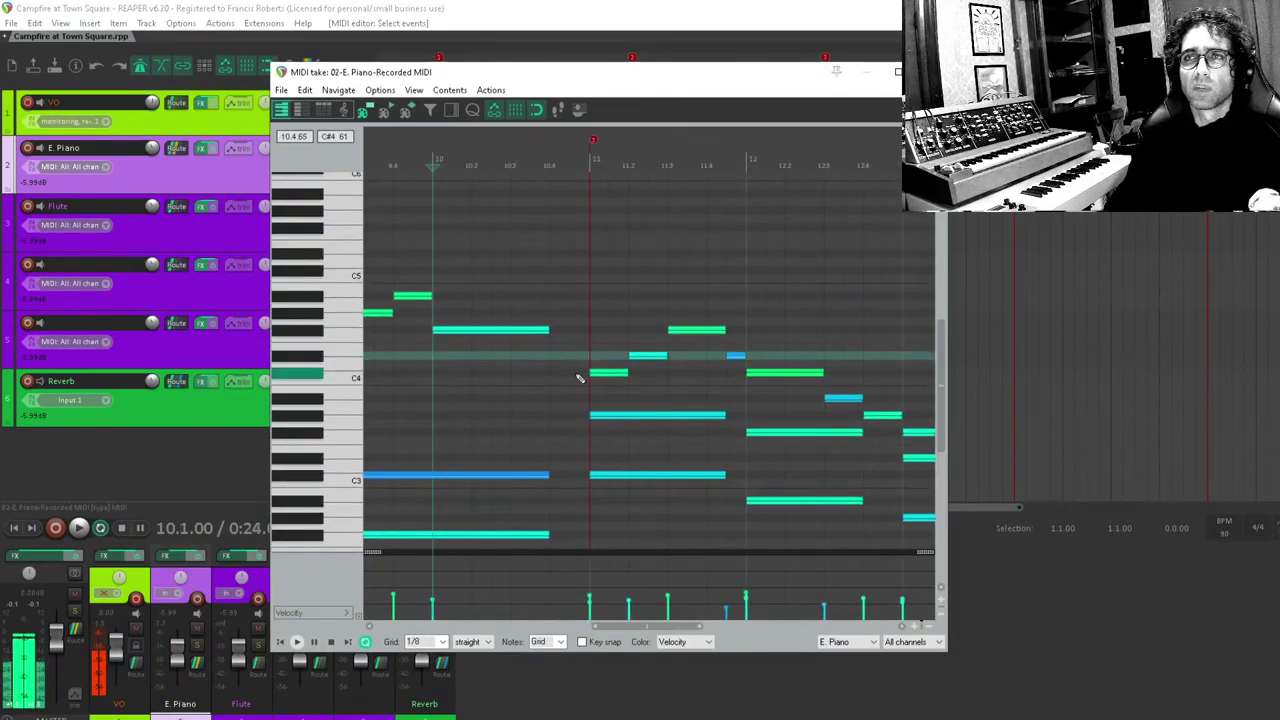
key(space)
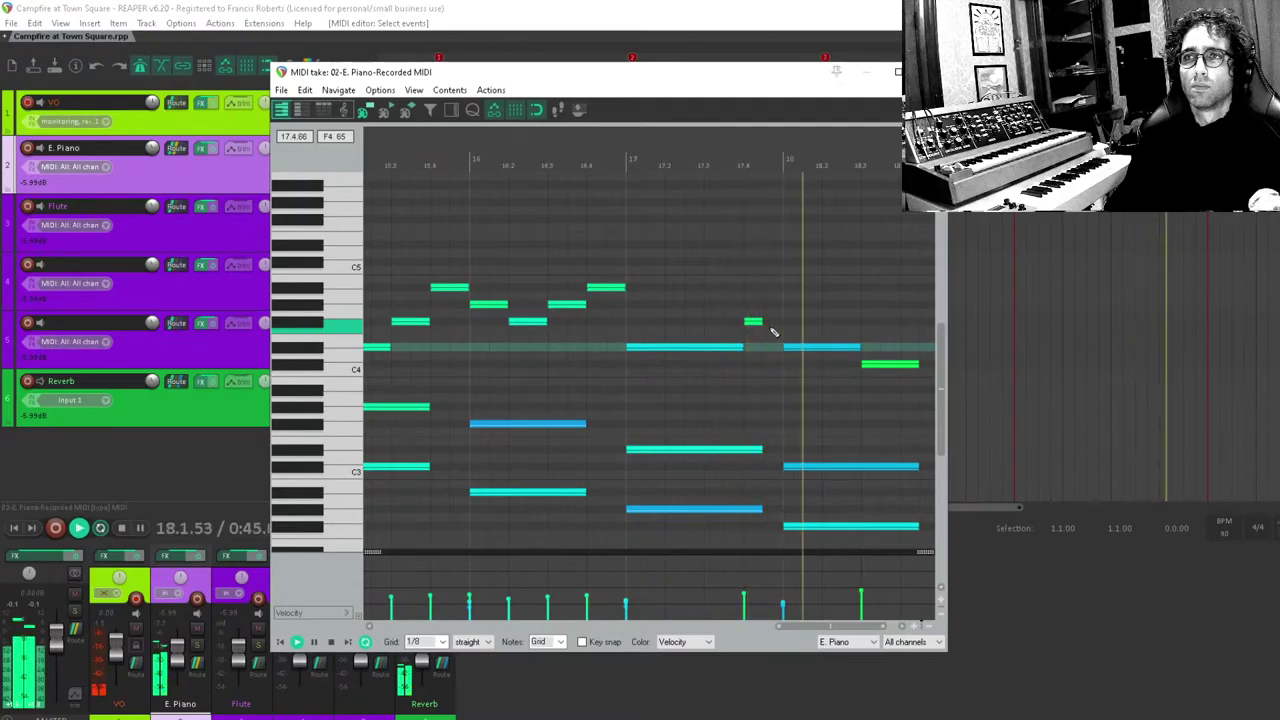
Lengthen the last melody note of bar 17 to end at 18.1.00 and raise bar 18's first melody note to A#4.
key(space)
drag(762, 322, 797, 289)
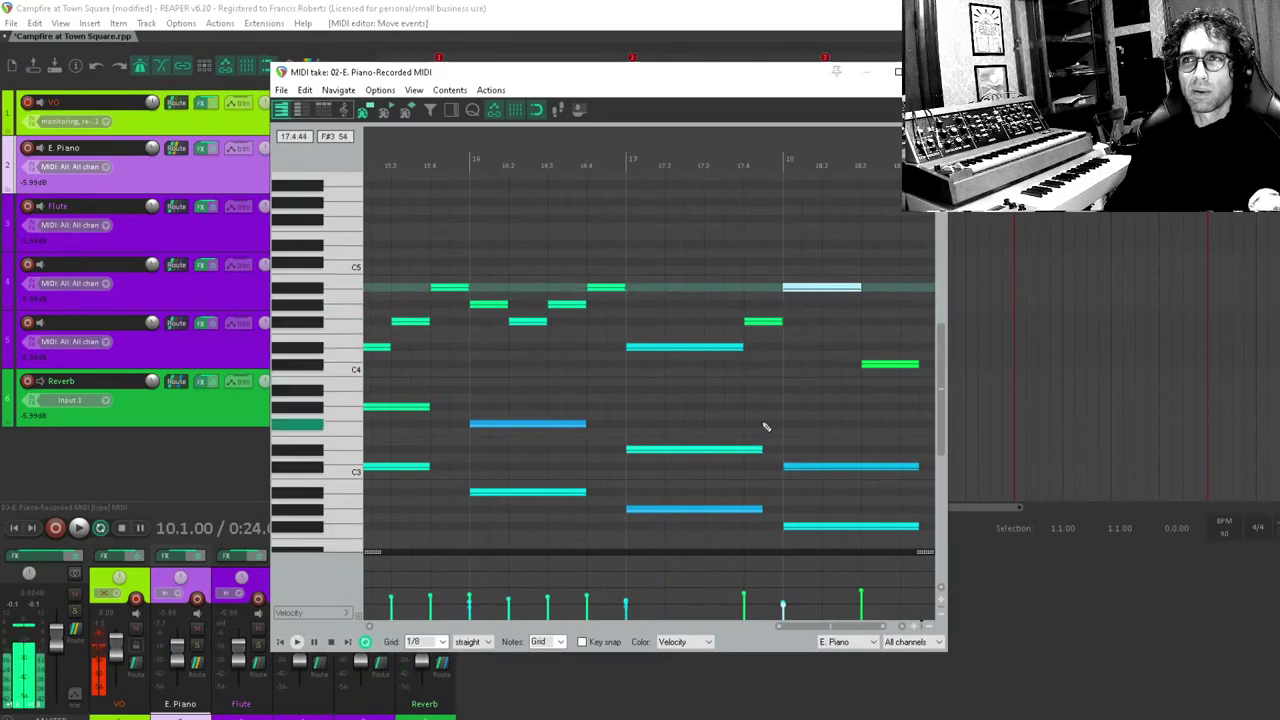
Delete the C#4 note at 18.3.00 and make the bar 18 chord and A#4 note end together at 18.4.00.
drag(763, 423, 567, 392)
drag(683, 429, 680, 500)
click(666, 340)
key(Delete)
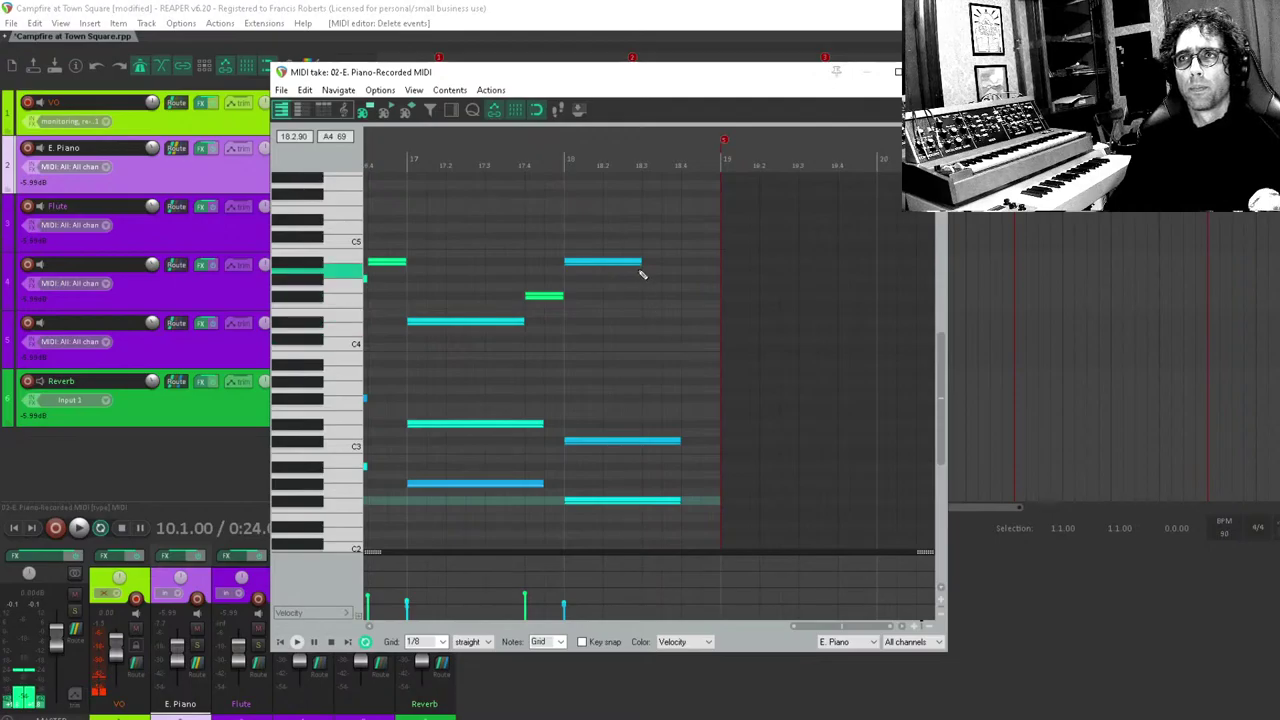
drag(641, 262, 680, 262)
Place the edit cursor at 17.1.00, play the corrected ending, and close the MIDI editor.
click(410, 367)
key(space)
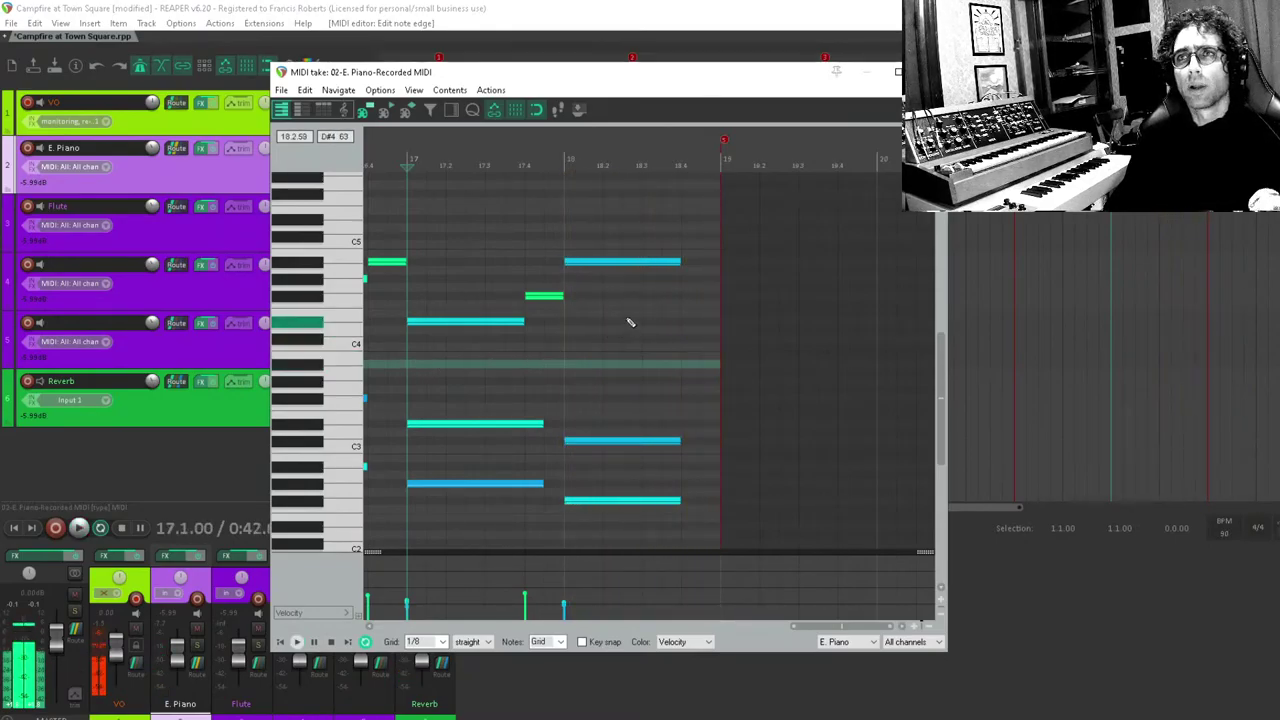
key(Escape)
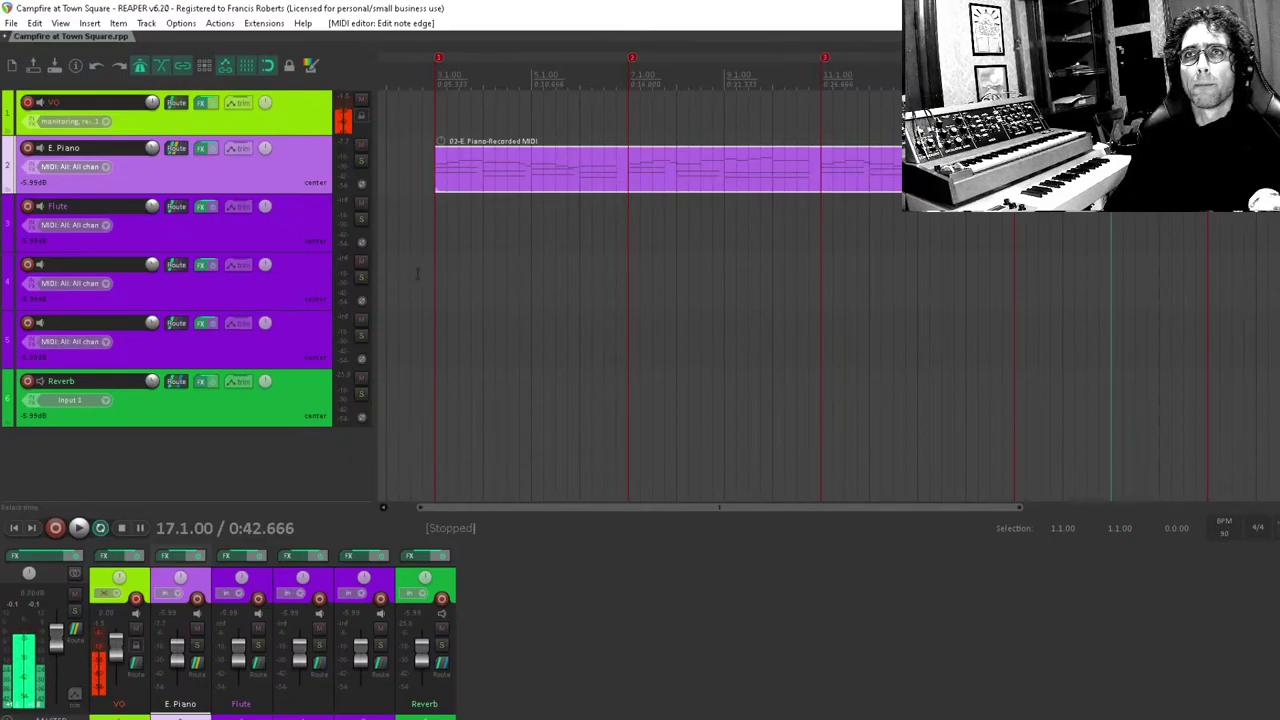
Set the attack of the Flute track's ReaSynth to 256.7 ms and arm the track for recording.
click(304, 247)
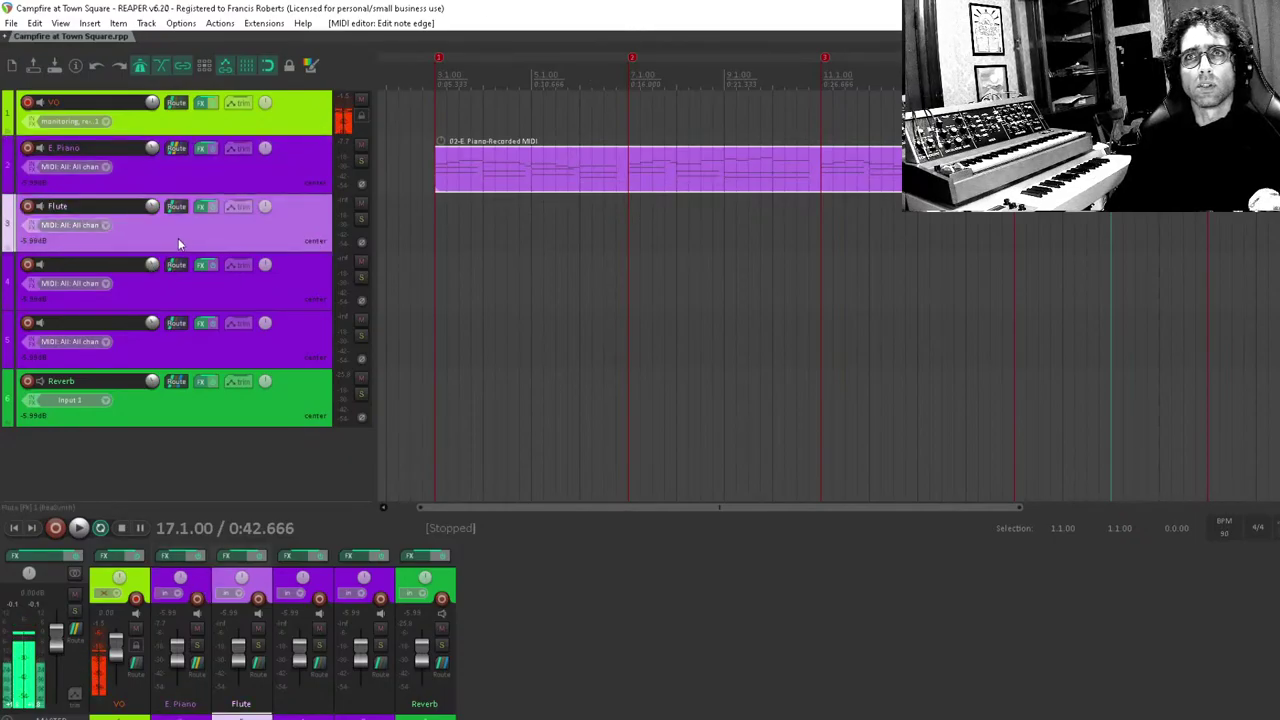
click(201, 205)
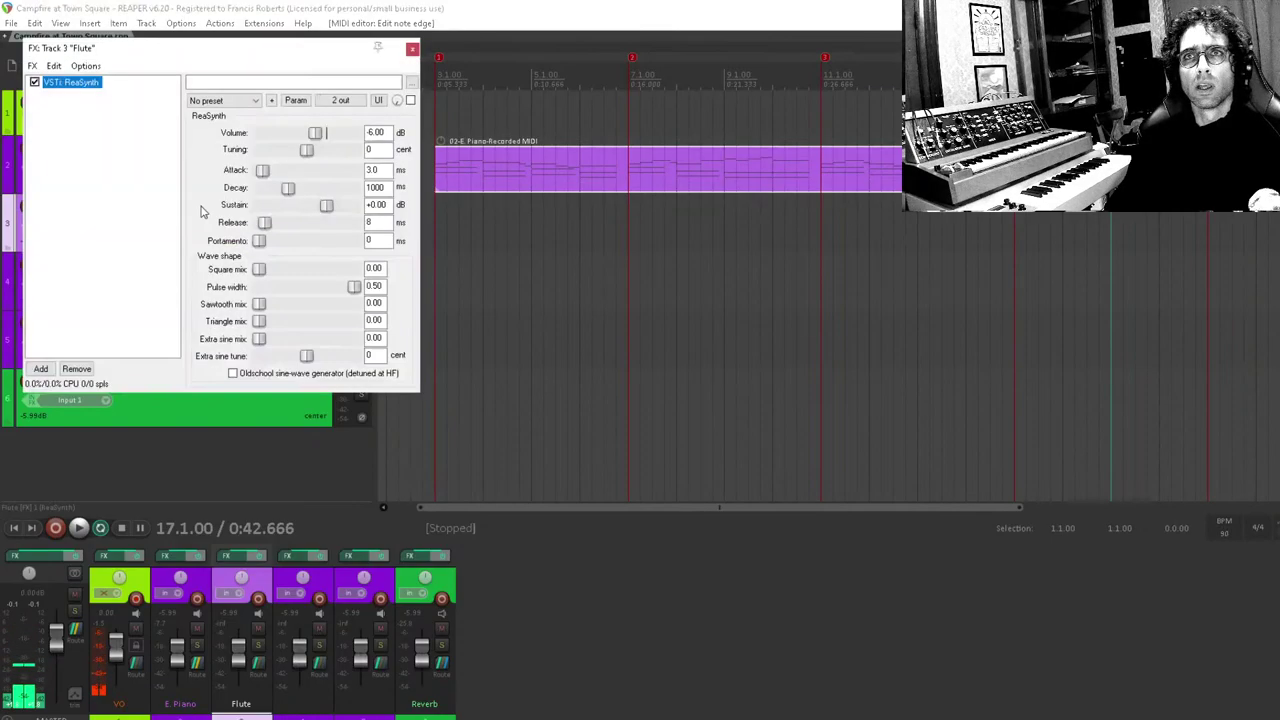
drag(185, 41, 661, 114)
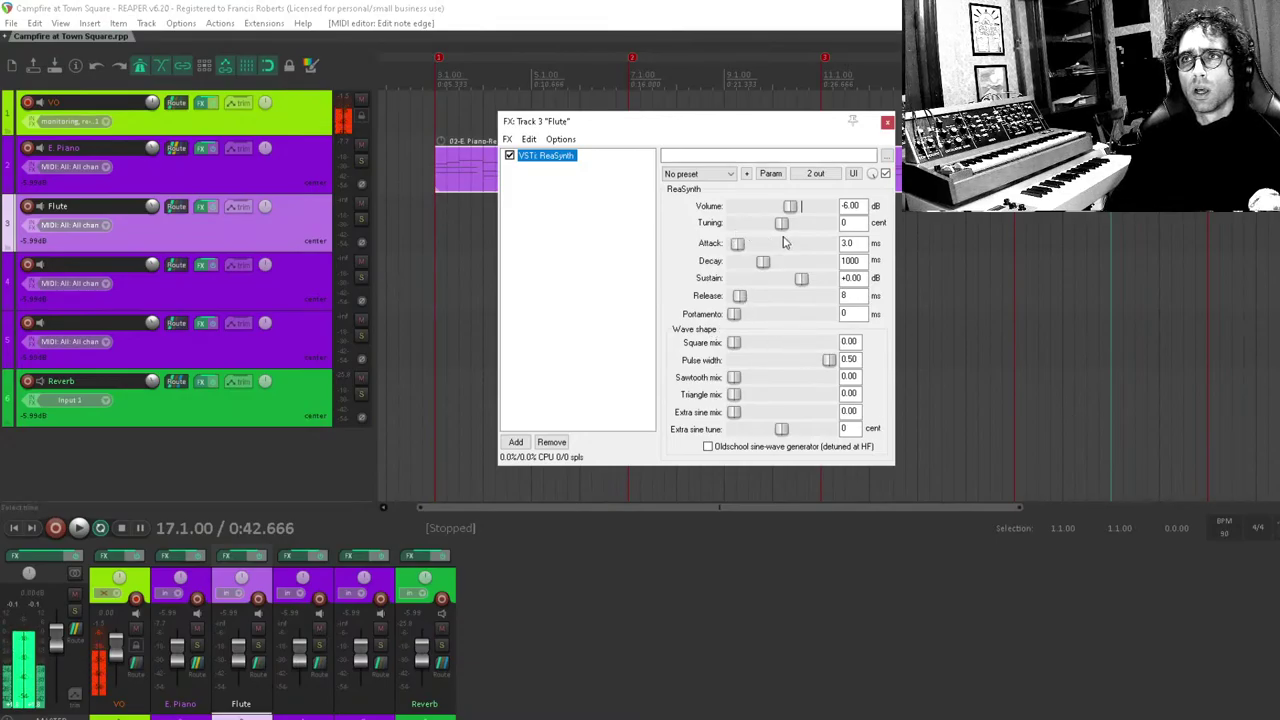
drag(757, 249, 755, 247)
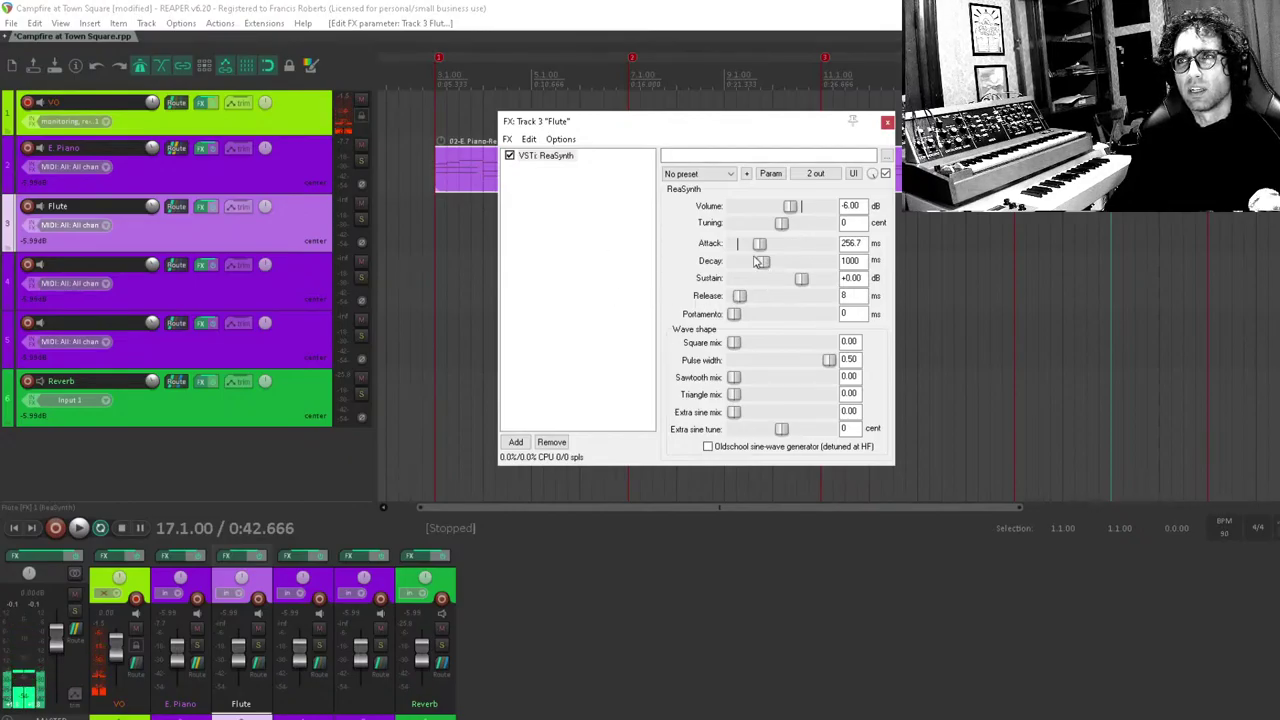
click(27, 206)
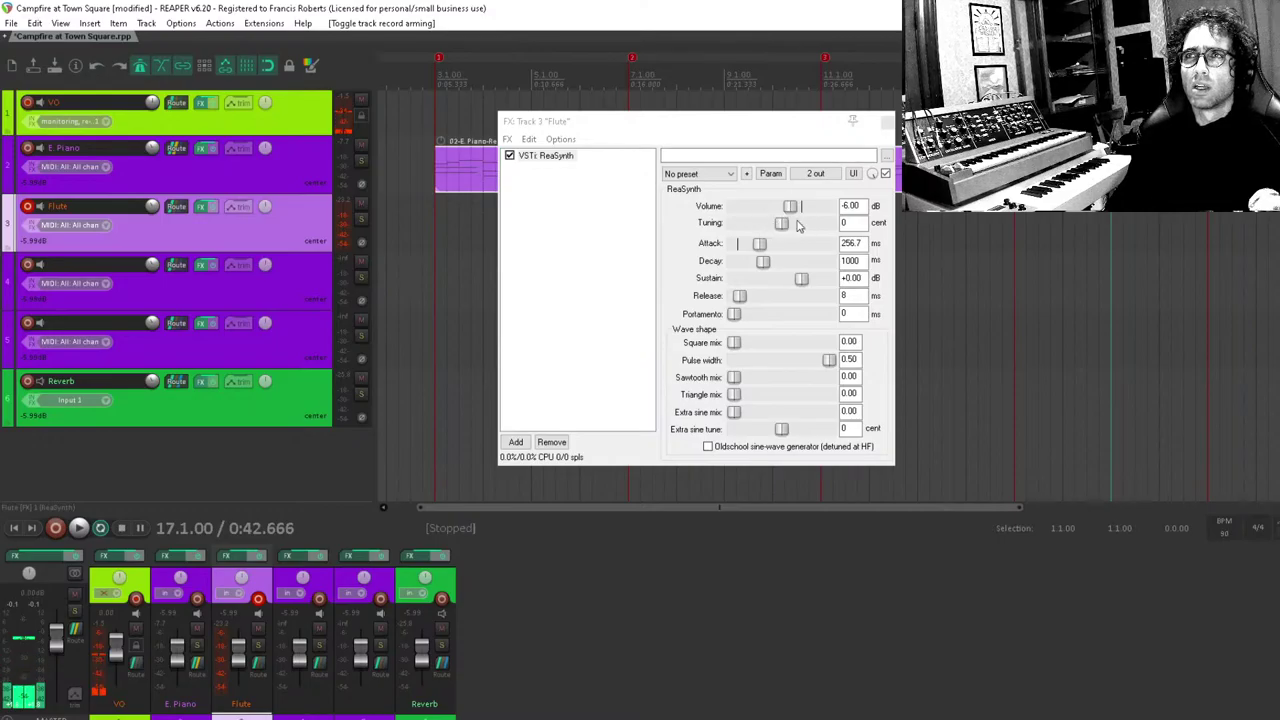
Open parameter modulation for the Flute ReaSynth's tuning and enable its LFO.
drag(783, 225, 802, 228)
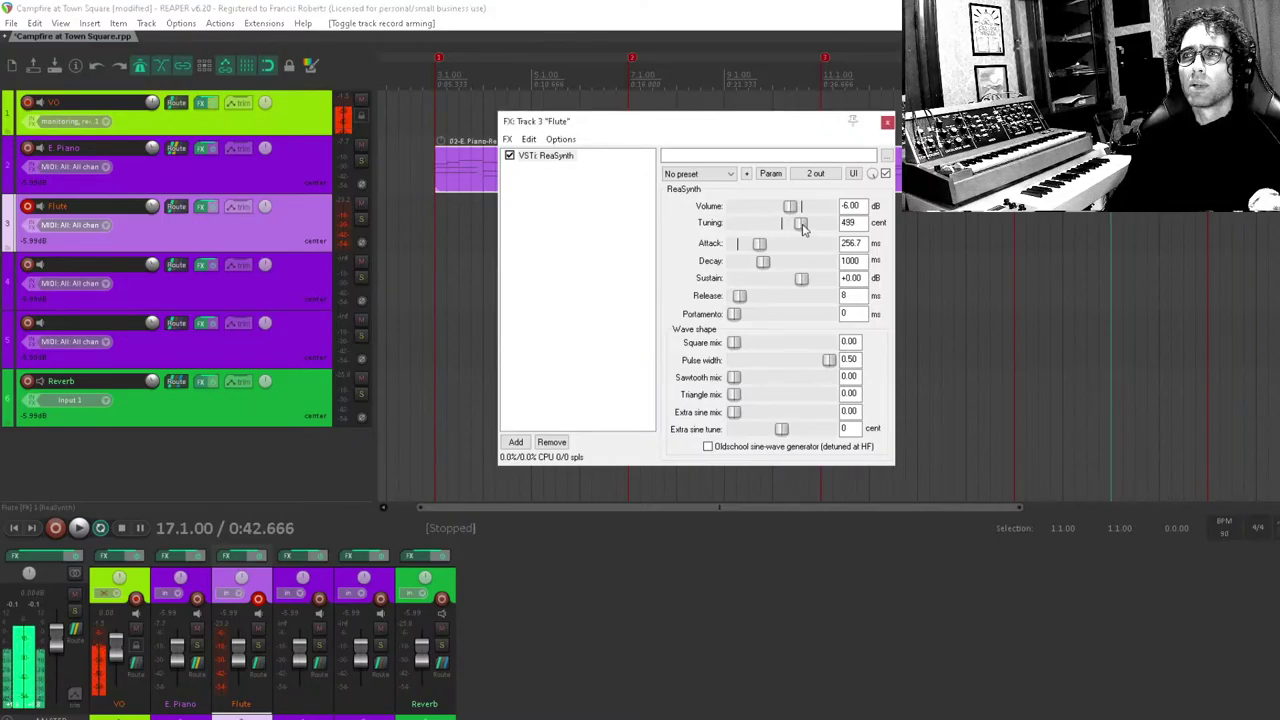
click(784, 175)
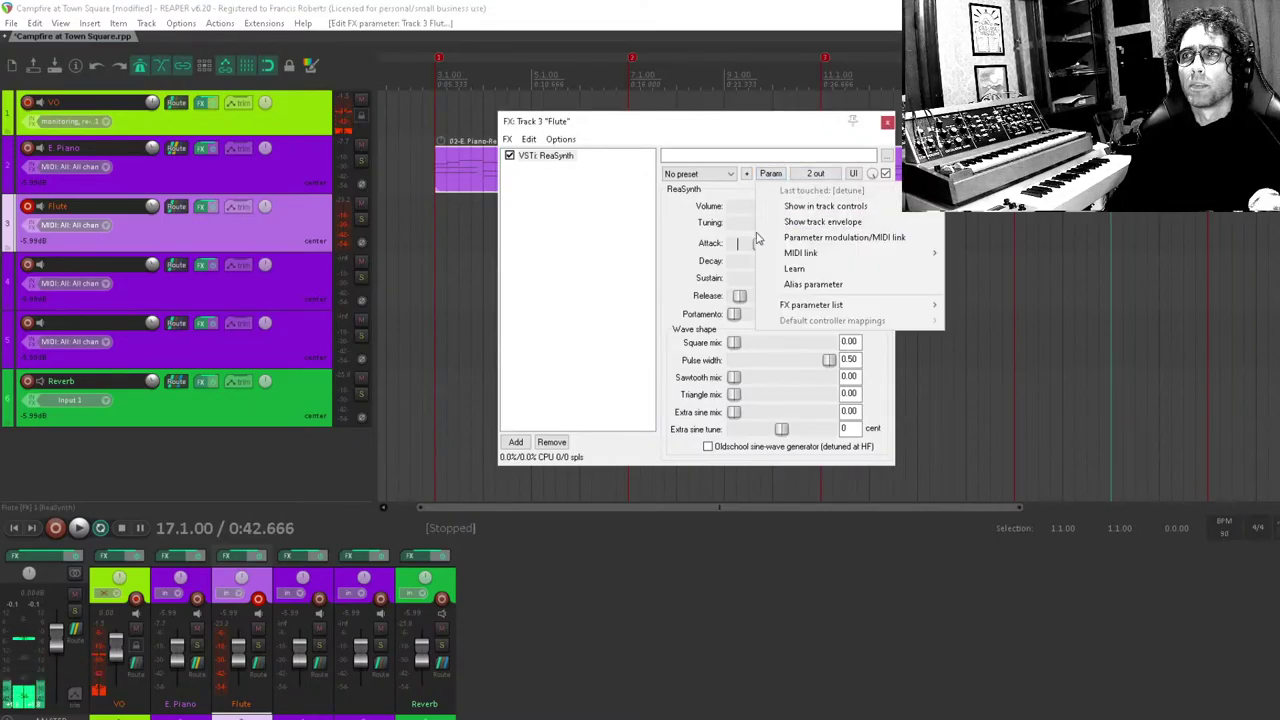
click(789, 188)
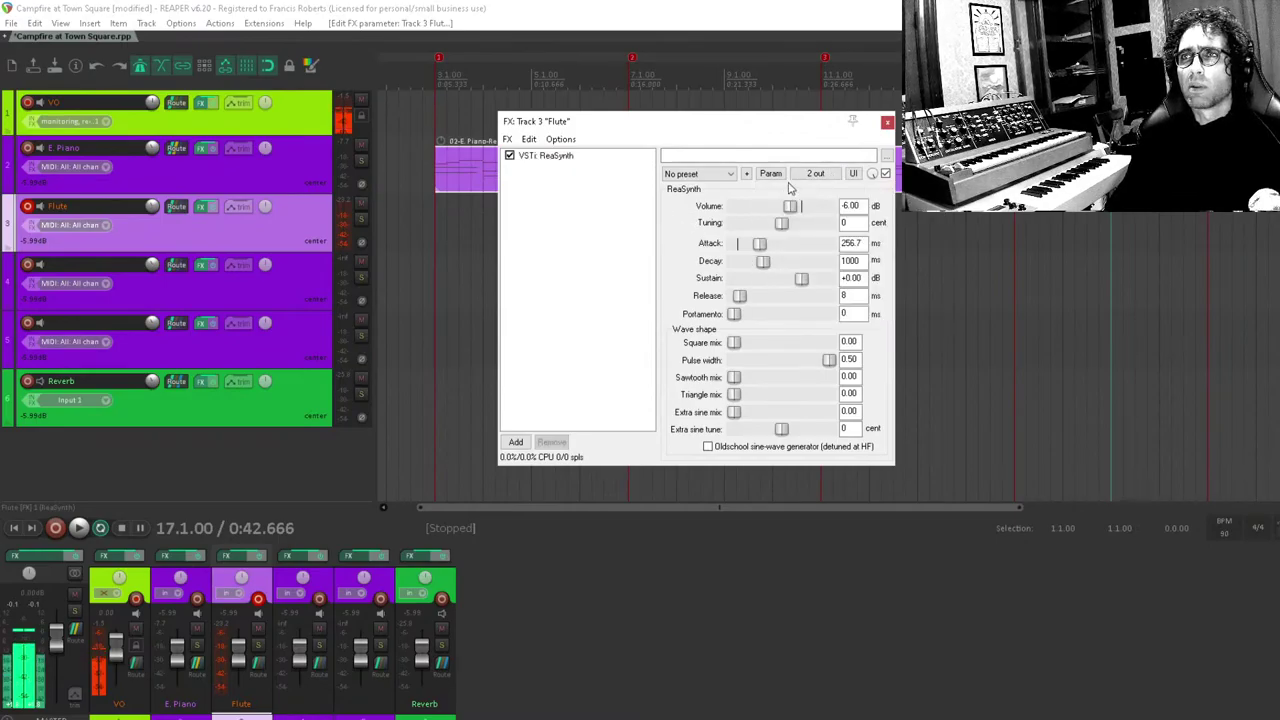
click(772, 175)
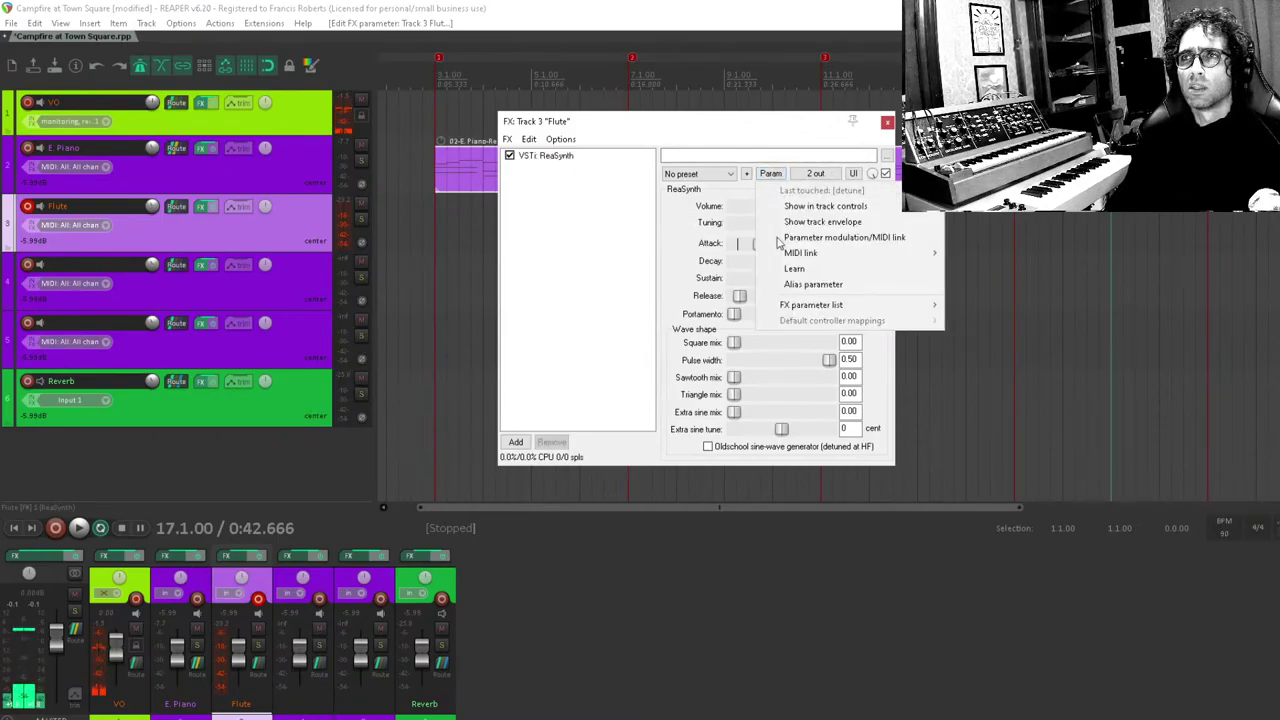
click(858, 239)
drag(114, 44, 286, 127)
click(188, 210)
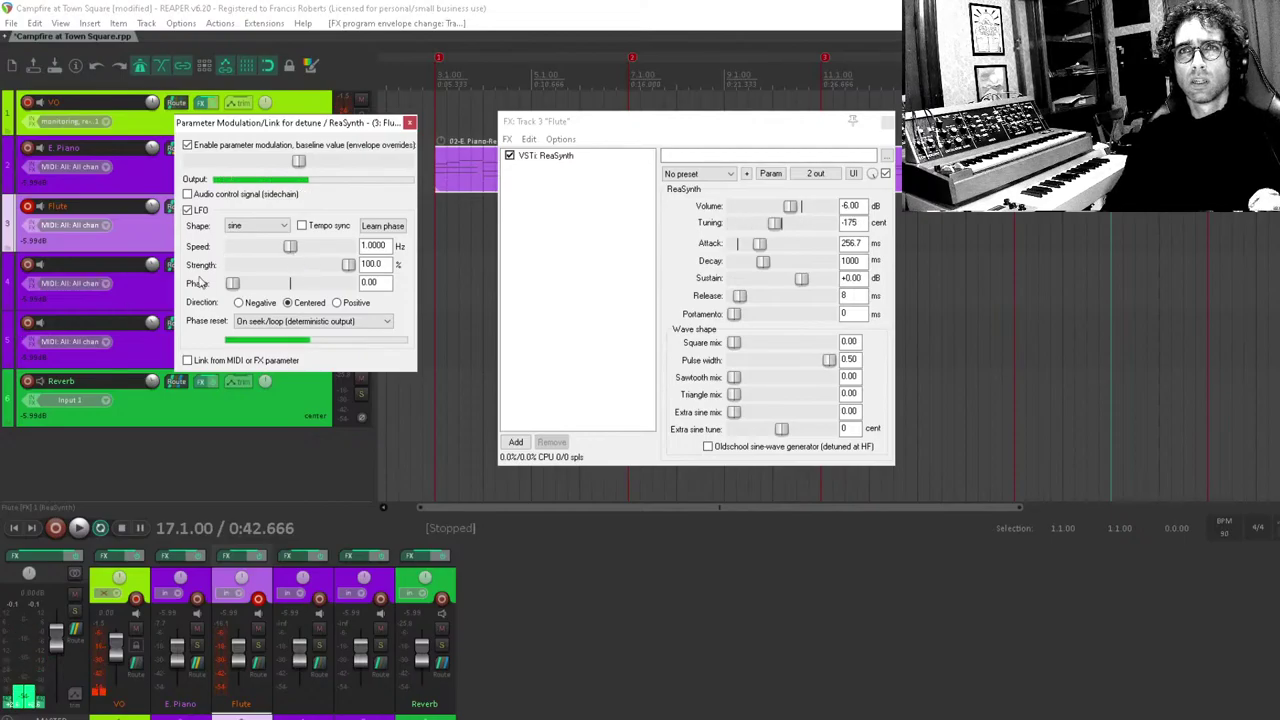
Set the tuning LFO's speed to 3.75 Hz and strength to 1.8 %, and close the modulation and effects windows.
drag(290, 246, 147, 281)
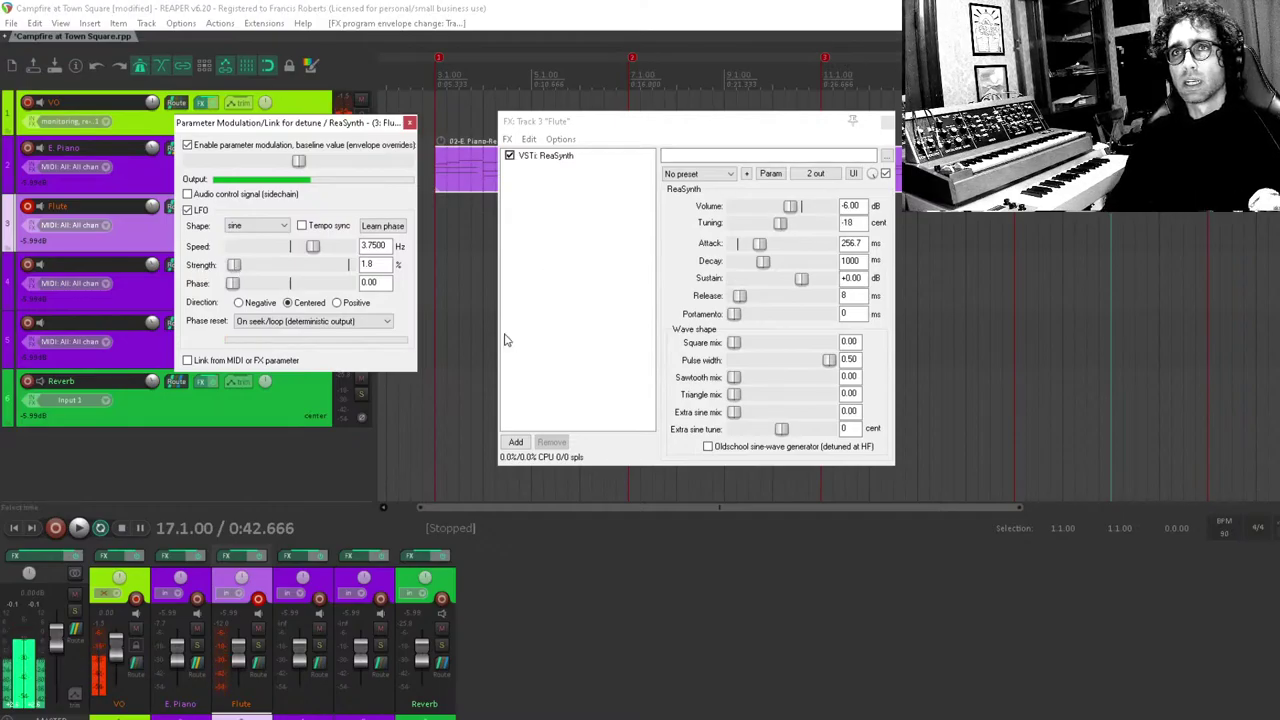
key(Escape)
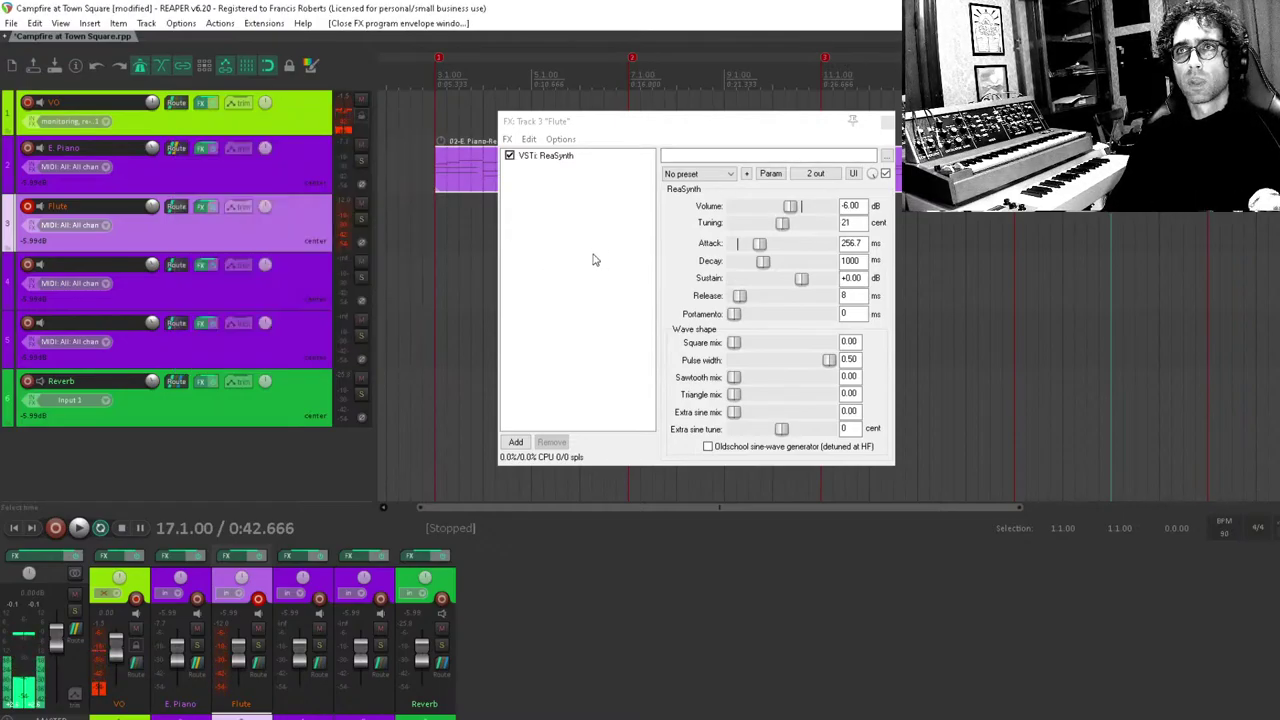
key(Escape)
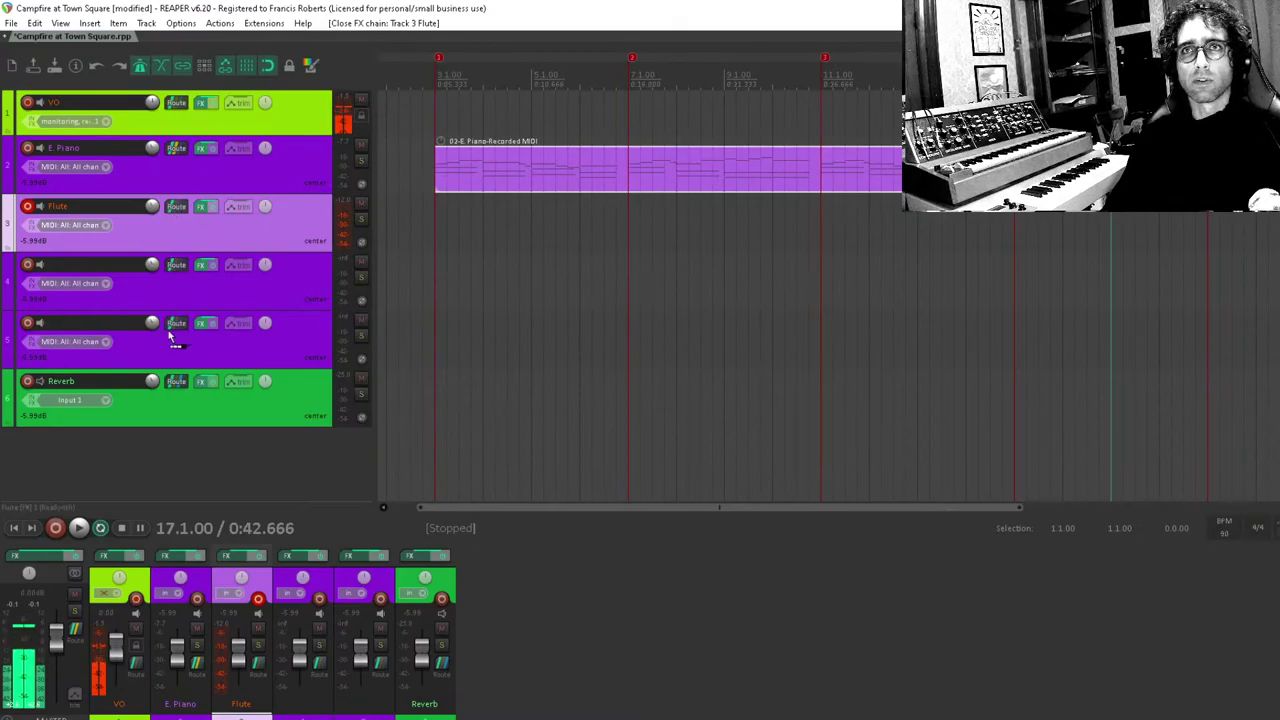
Send the Flute track to Reverb at about -20.1 dB and save the project.
drag(181, 392, 179, 388)
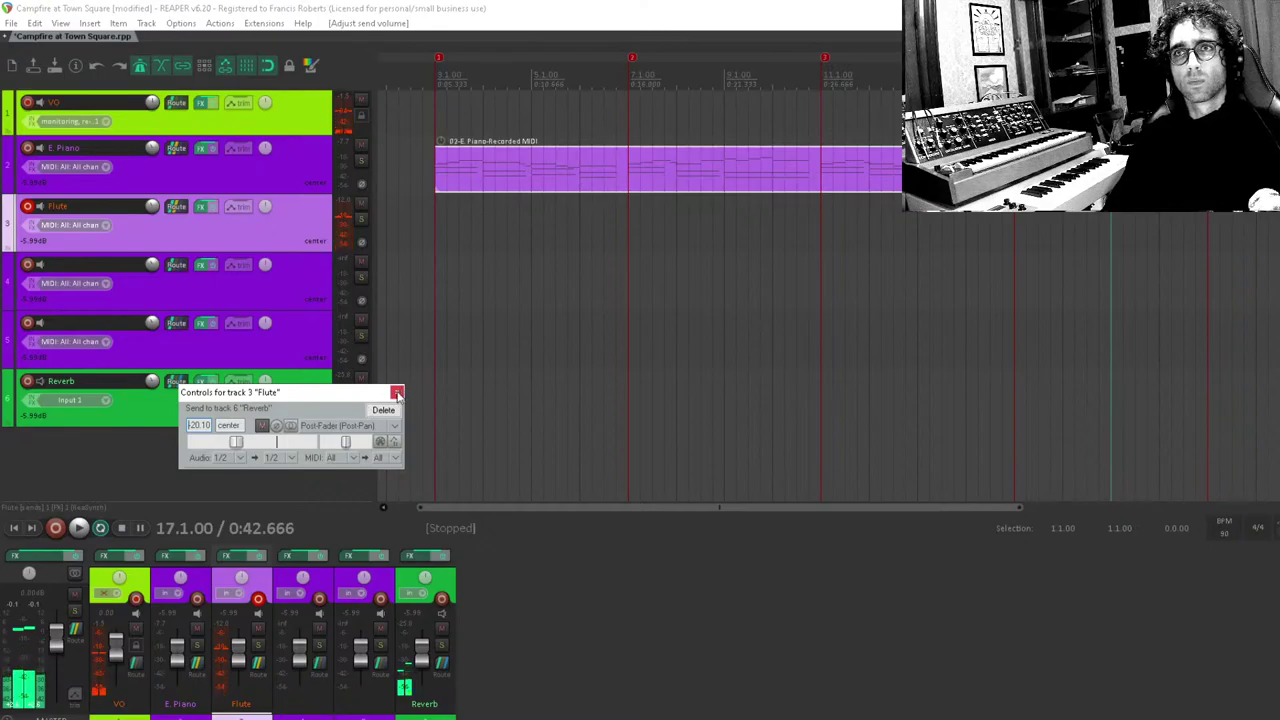
click(397, 392)
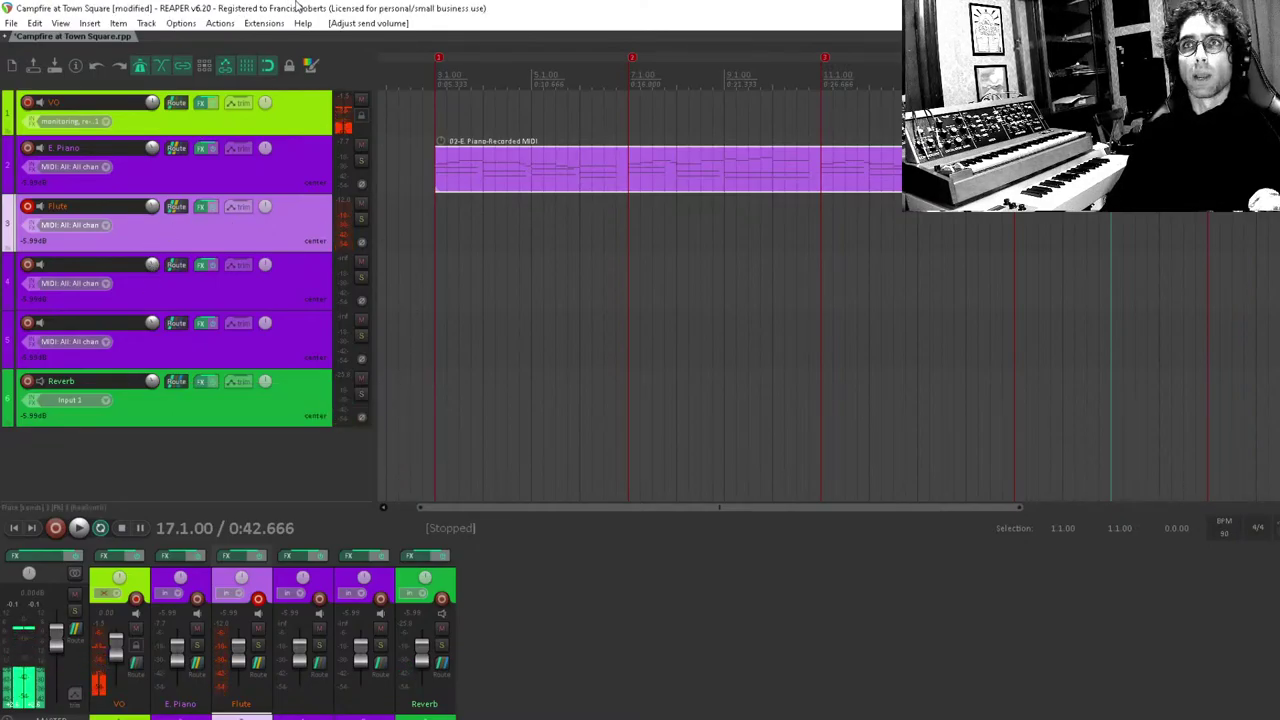
key(ctrl+s)
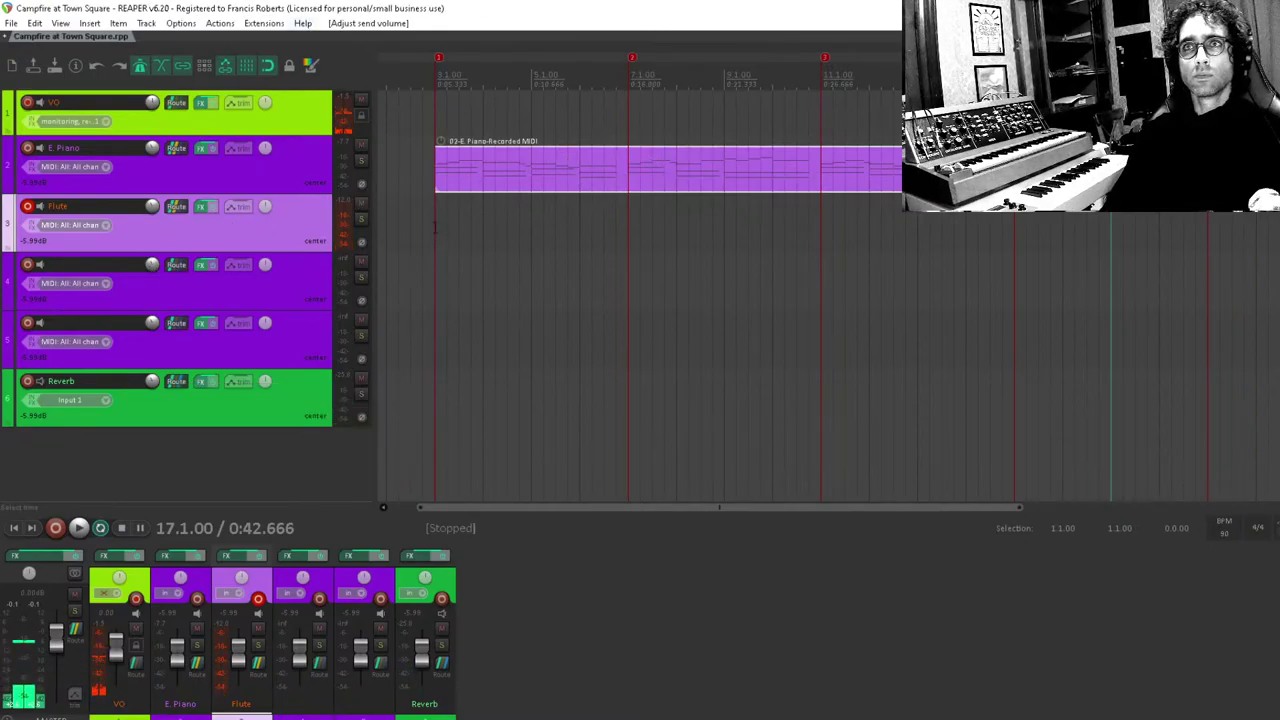
Loop the range from 3.1.00 to 19.1.00, play it from 3.1.00, and clear the time selection.
drag(436, 218, 1210, 220)
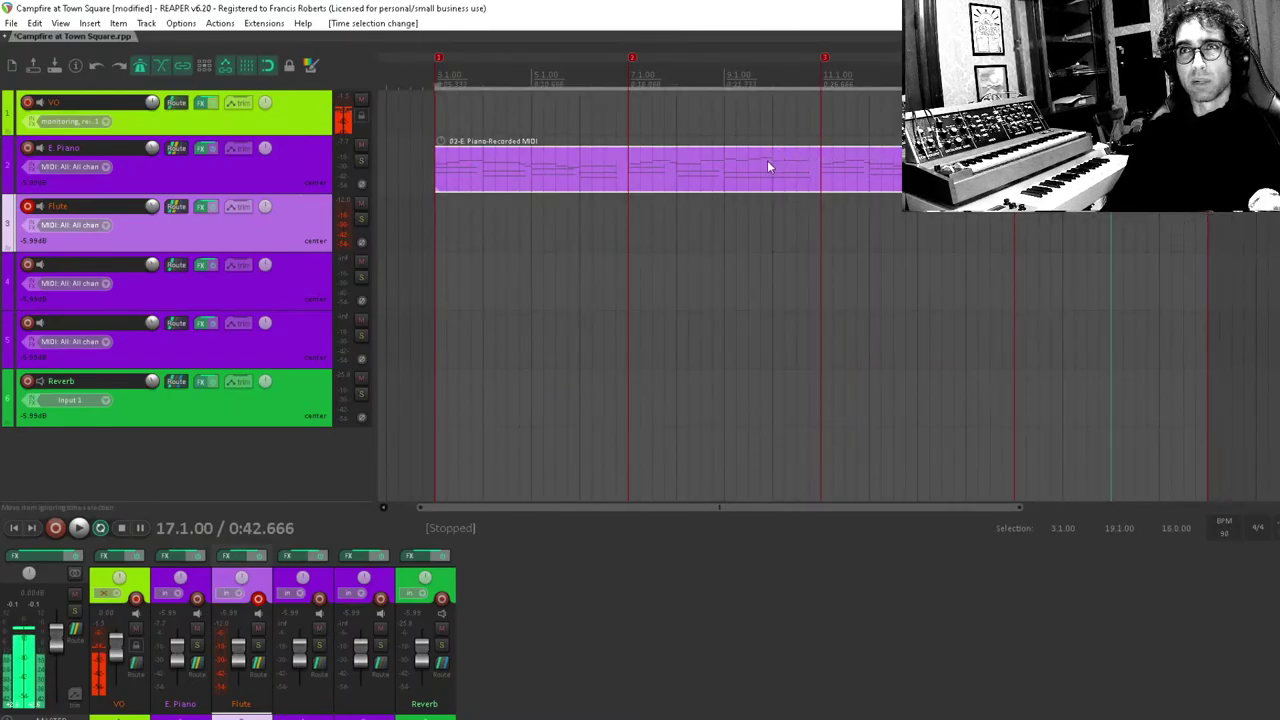
scroll(435, 160, left, 1)
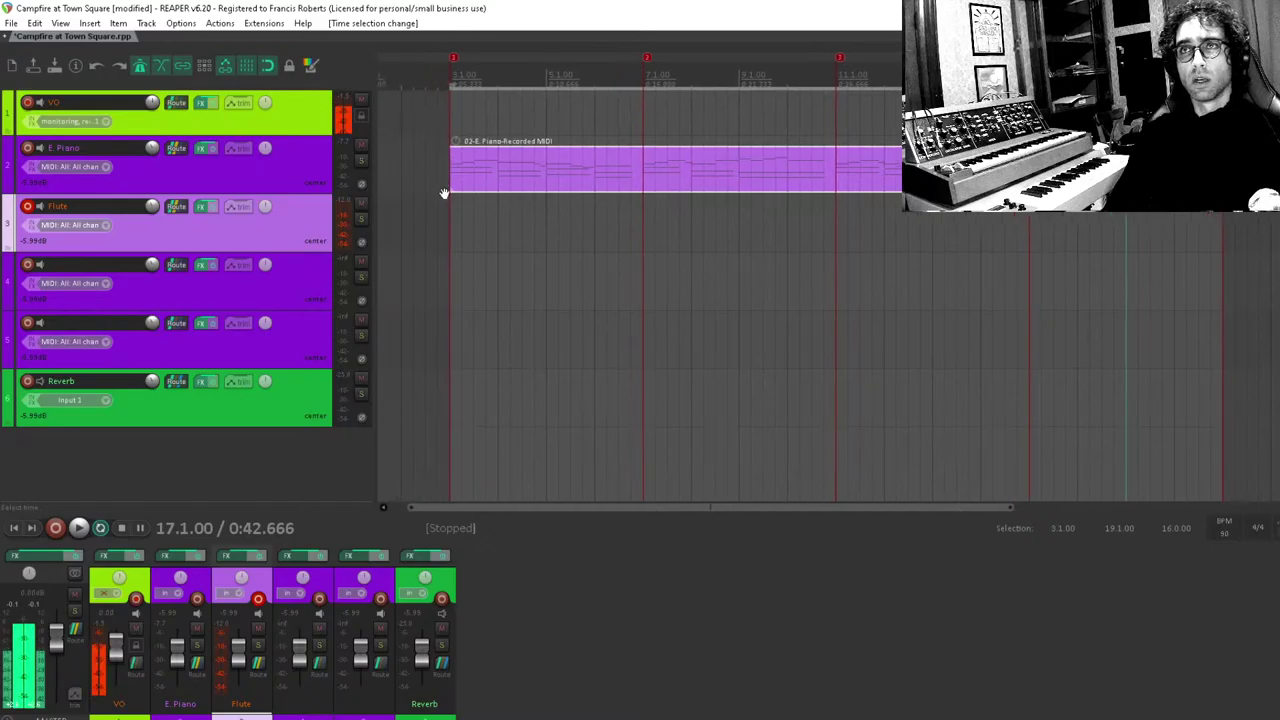
click(454, 107)
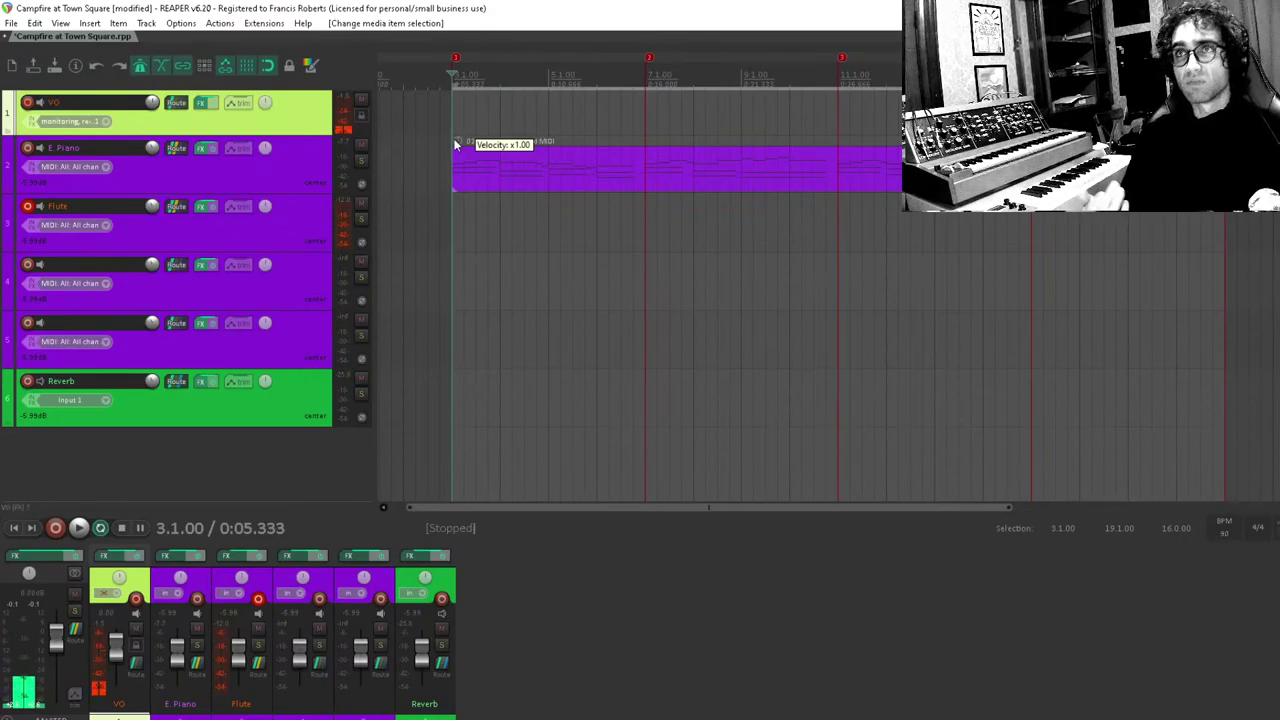
key(space)
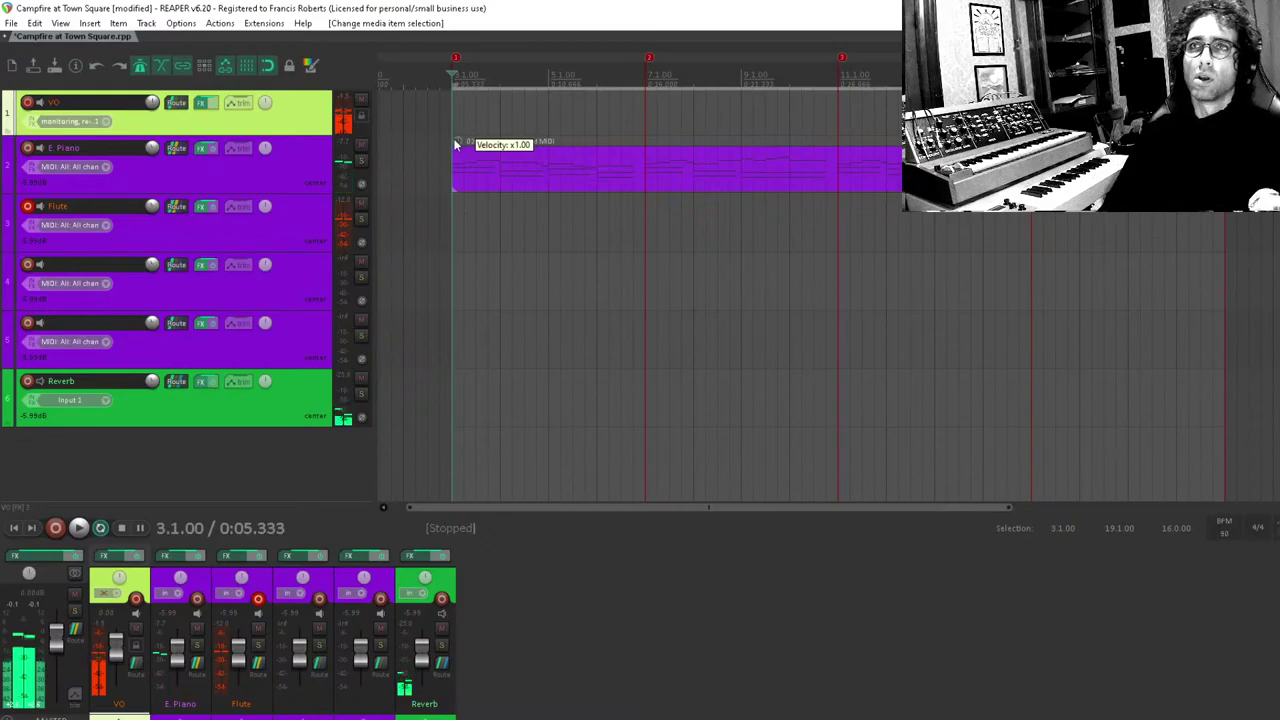
key(Escape)
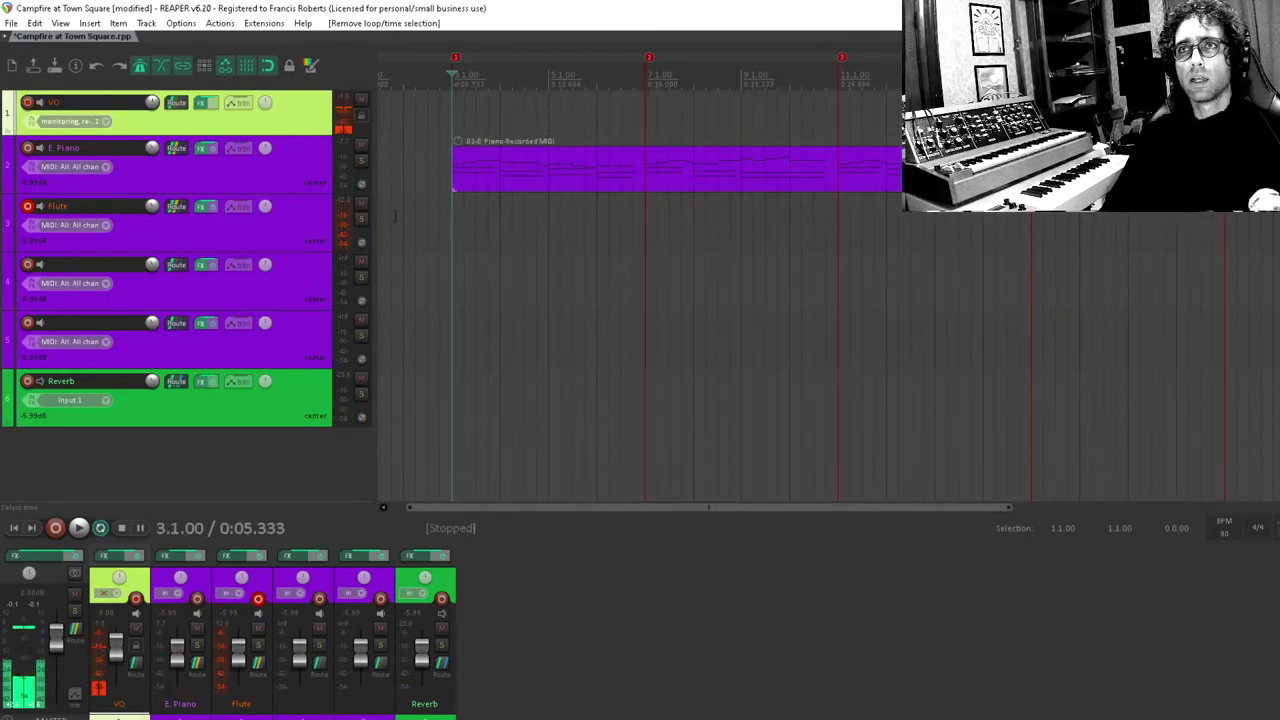
Record a Flute MIDI take from the project start into bar 6.
key(Home)
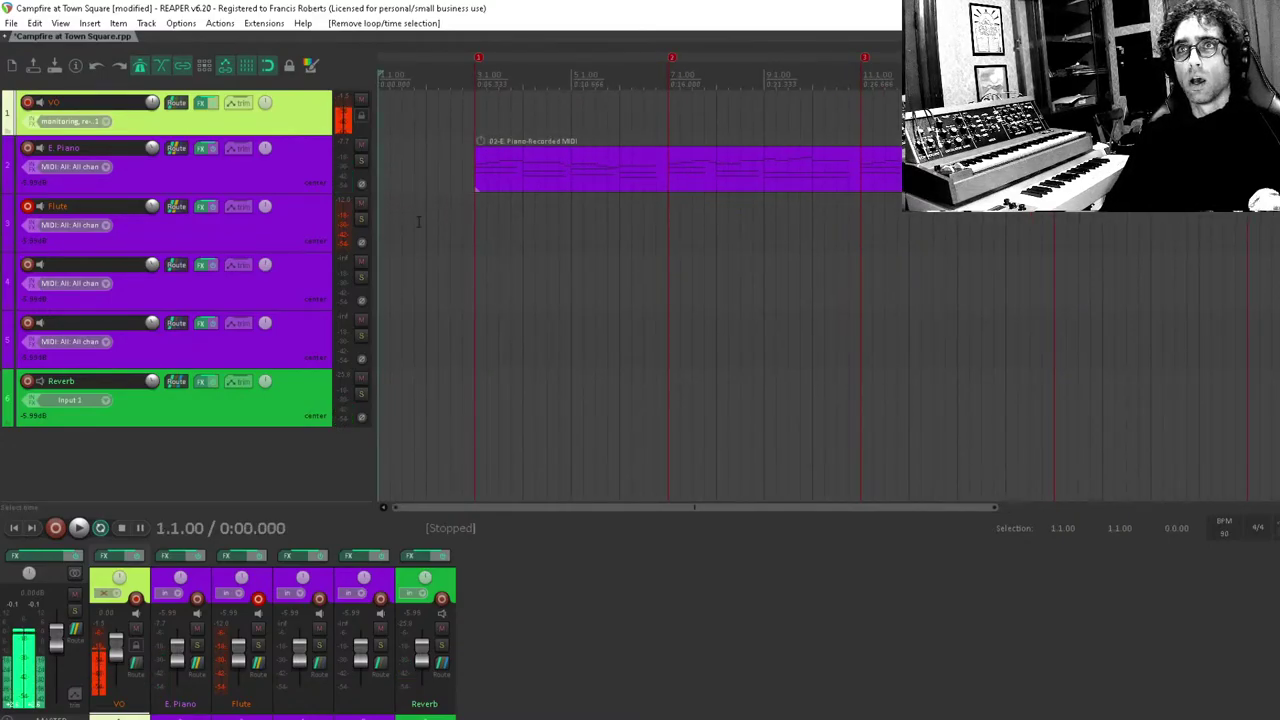
key(ctrl+r)
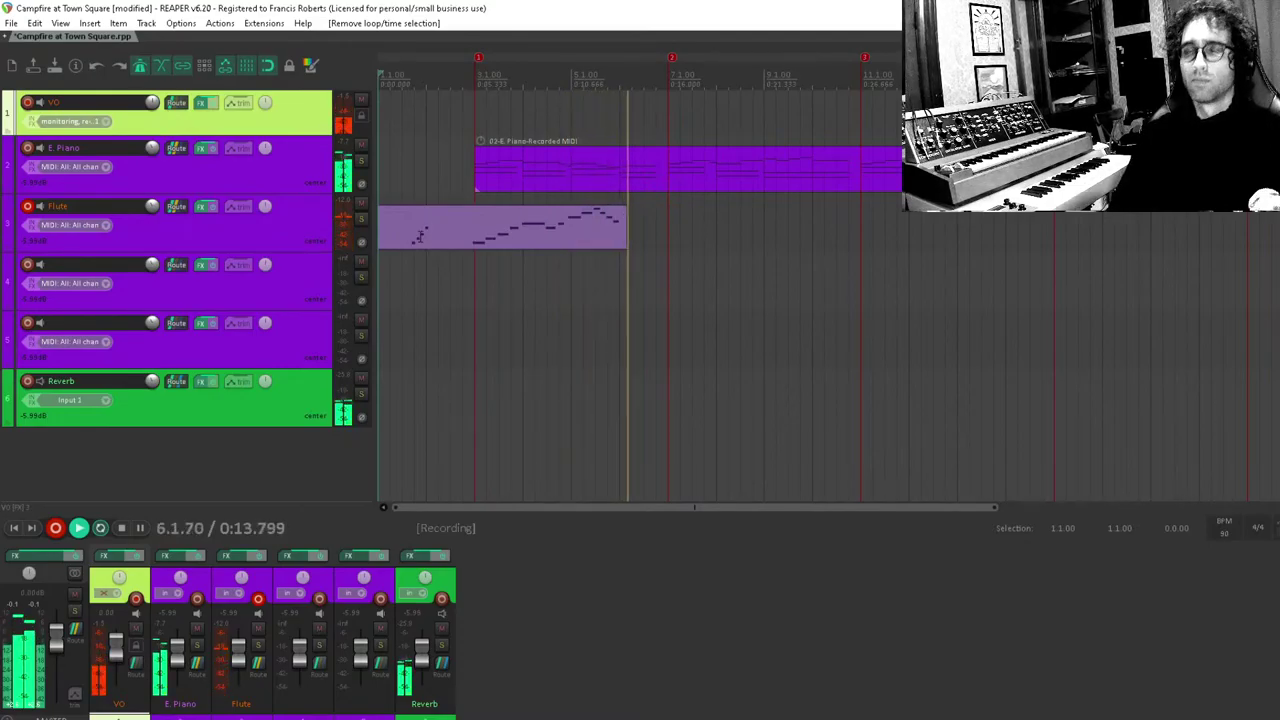
key(space)
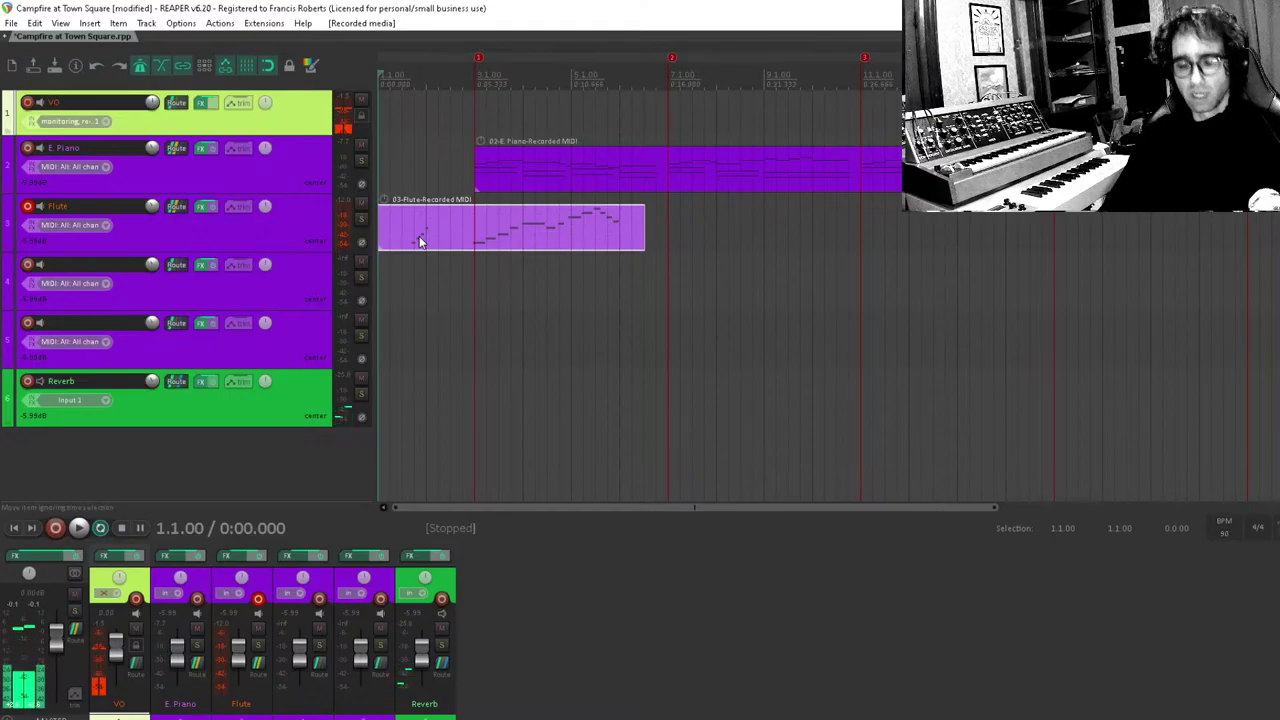
Delete the existing Flute take and record a new Flute MIDI take from 3.1.00 into bar 11.
key(Delete)
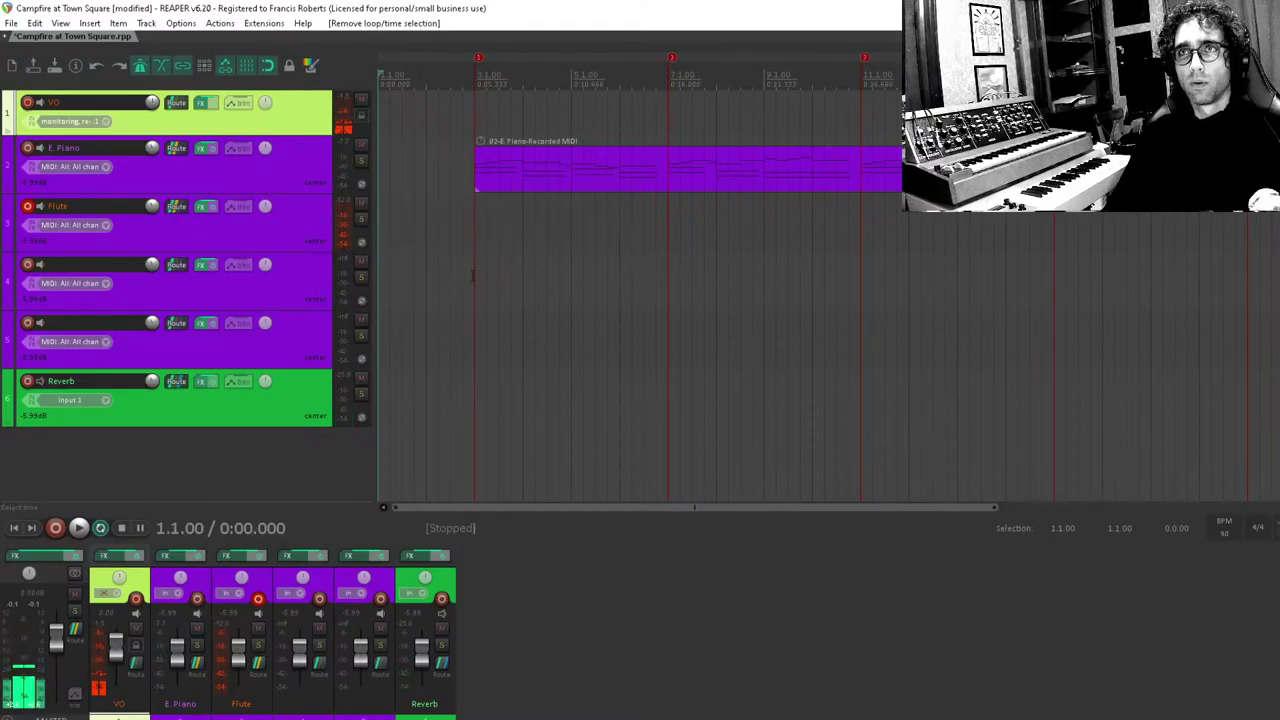
click(475, 254)
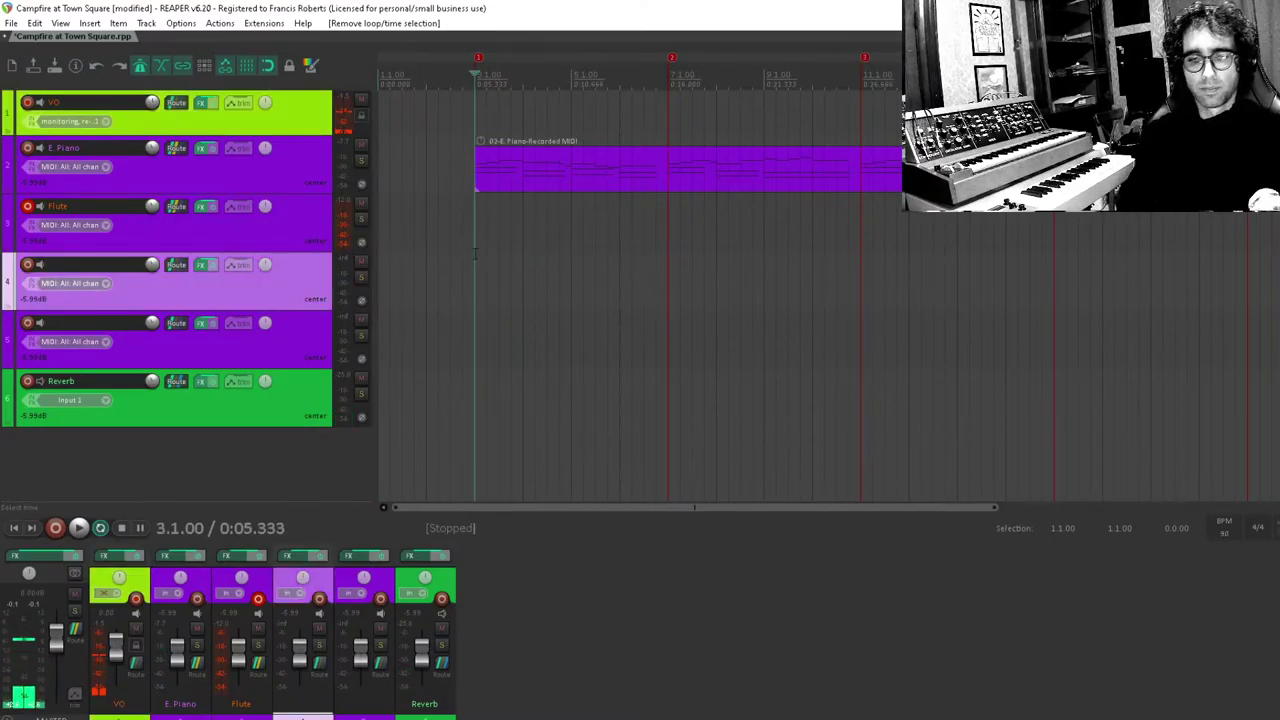
key(ctrl+r)
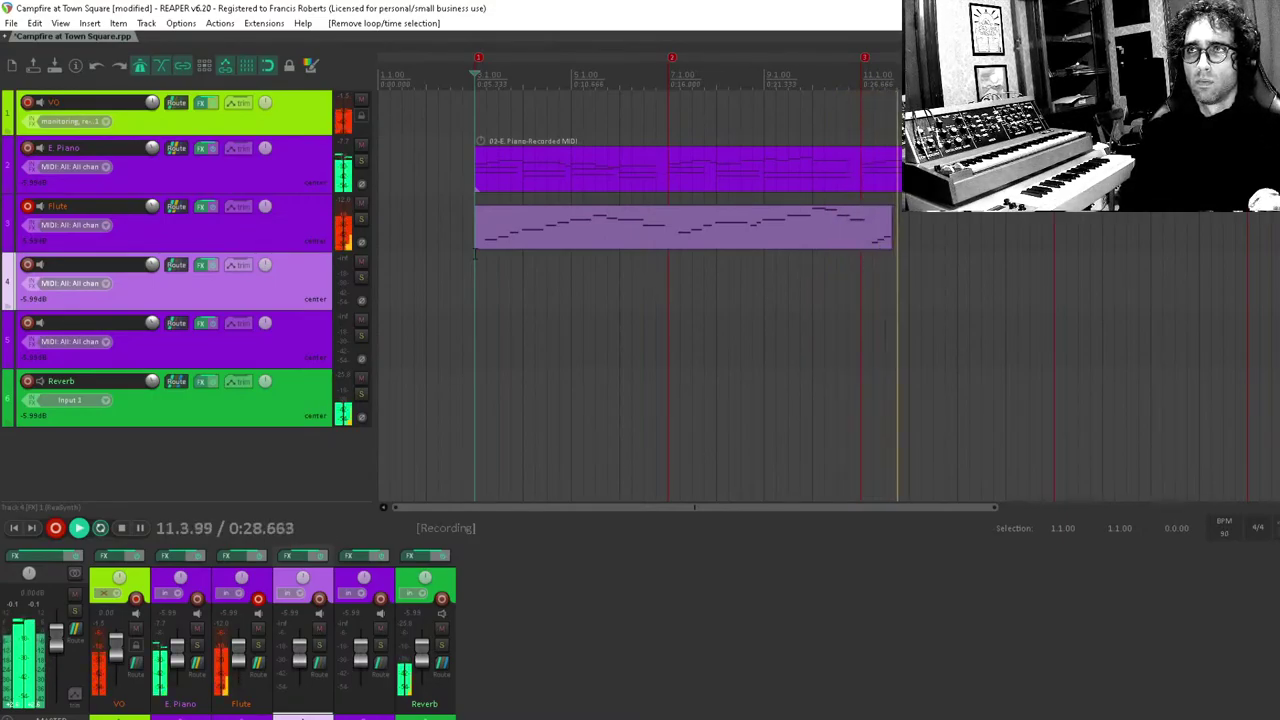
key(space)
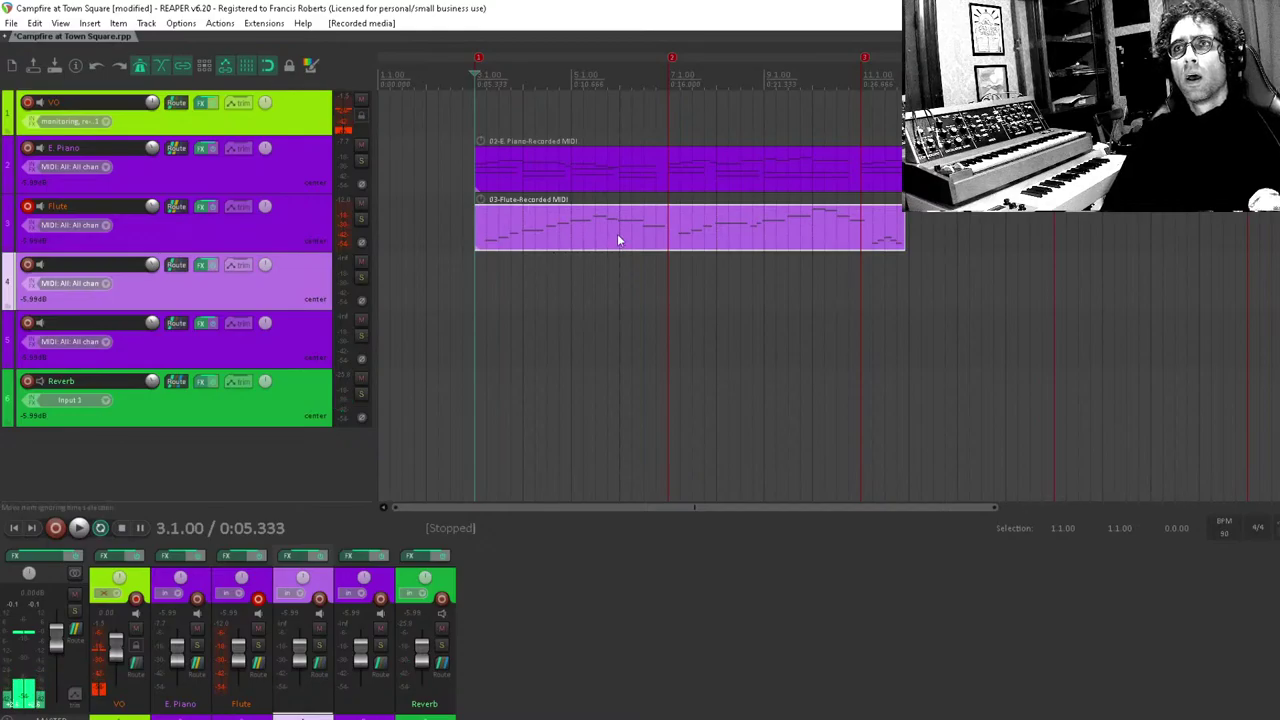
Open the new Flute take for MIDI editing and delete the stray notes after 11.1.00.
click(478, 243)
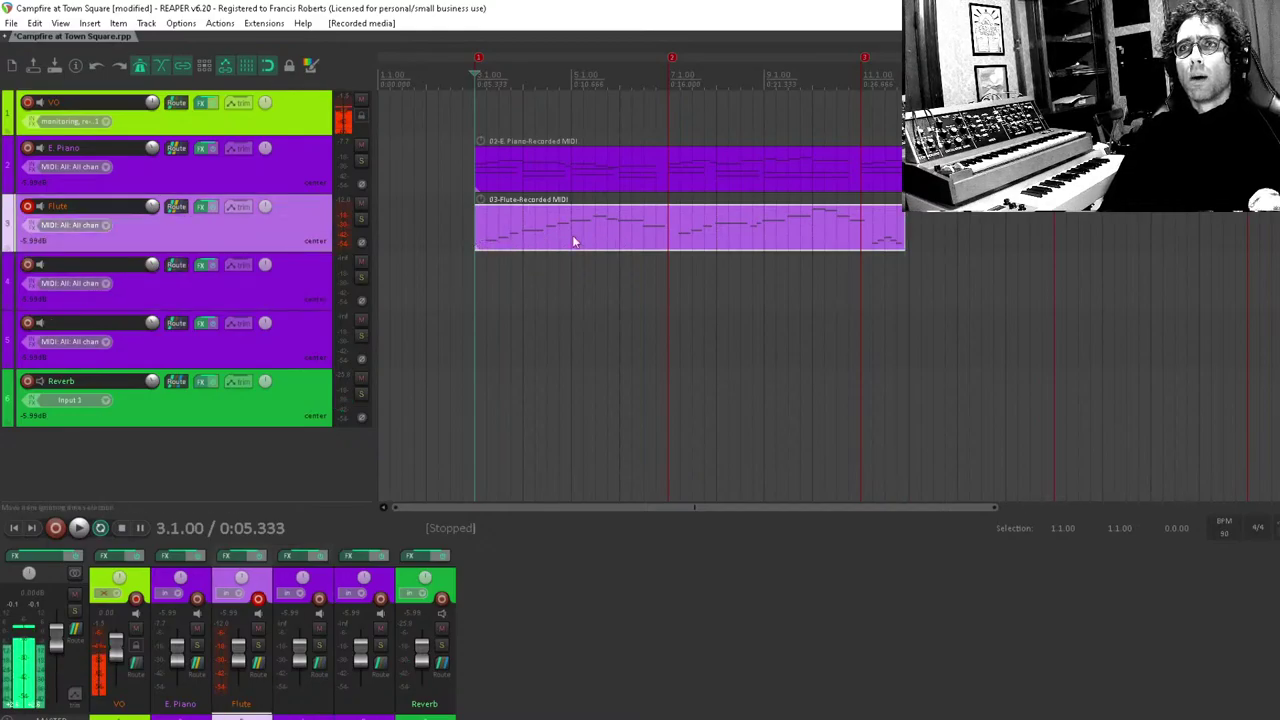
double_click(767, 228)
scroll(700, 350, down, 3)
key(Delete)
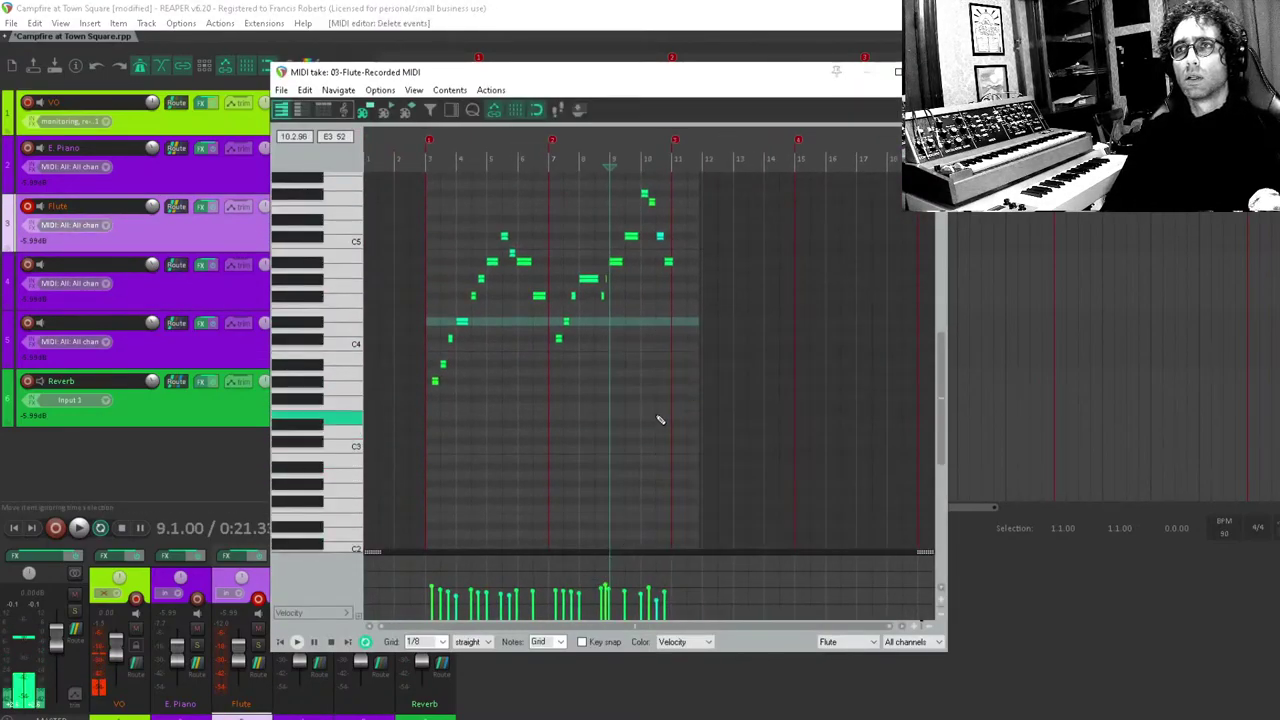
key(ctrl+a)
scroll(714, 434, up, 1)
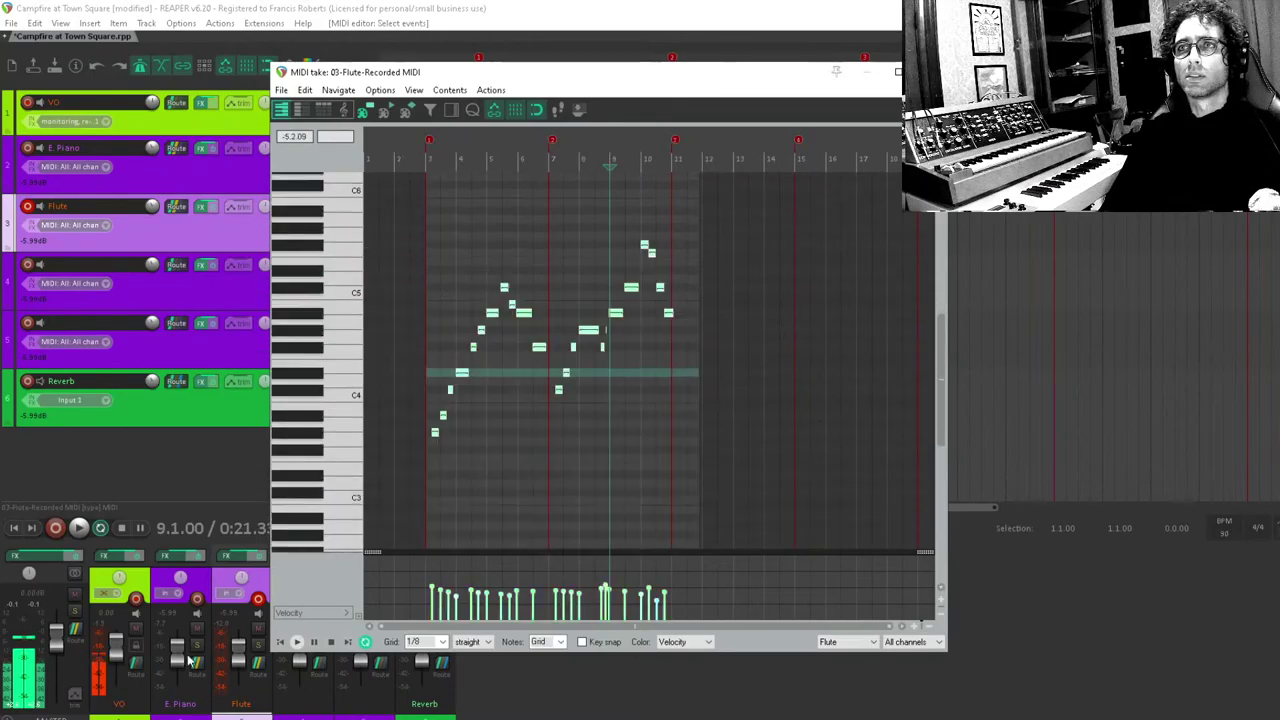
Copy the first Flute note to F#3 at 3.1.00, directly before the original.
click(432, 454)
scroll(450, 454, up, 6)
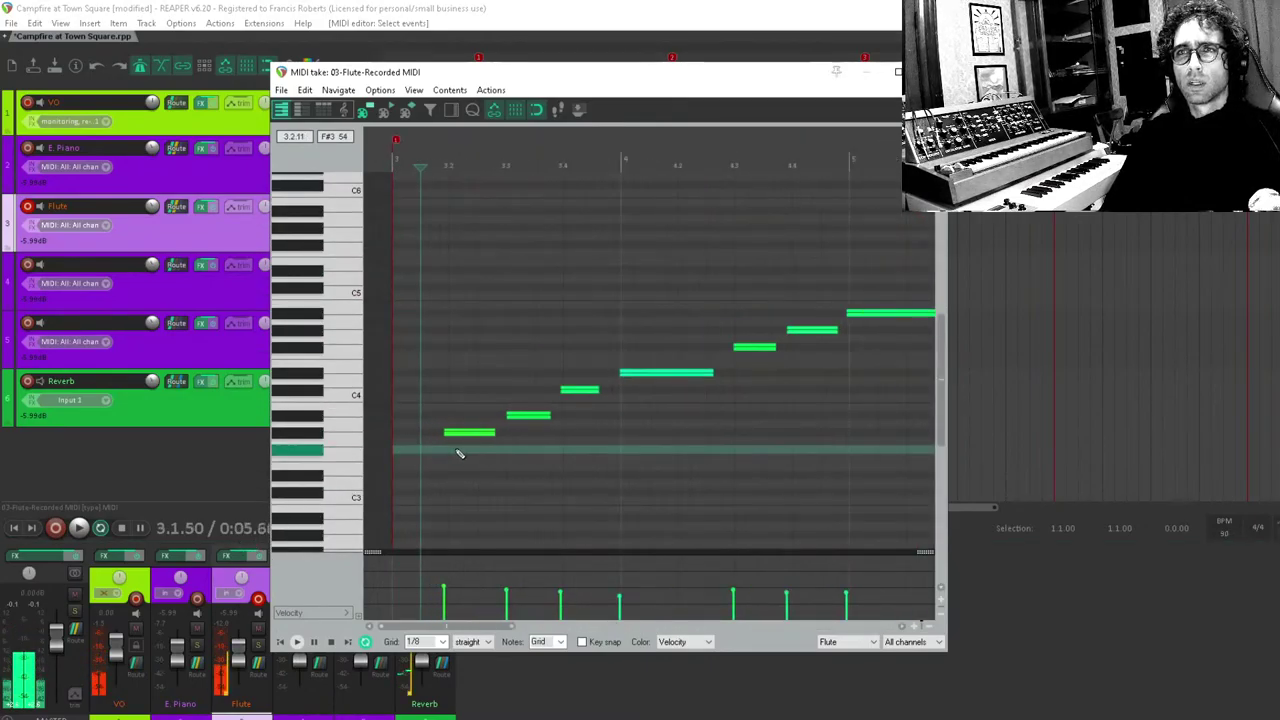
click(460, 436)
drag(466, 440, 420, 457)
scroll(445, 473, down, 6)
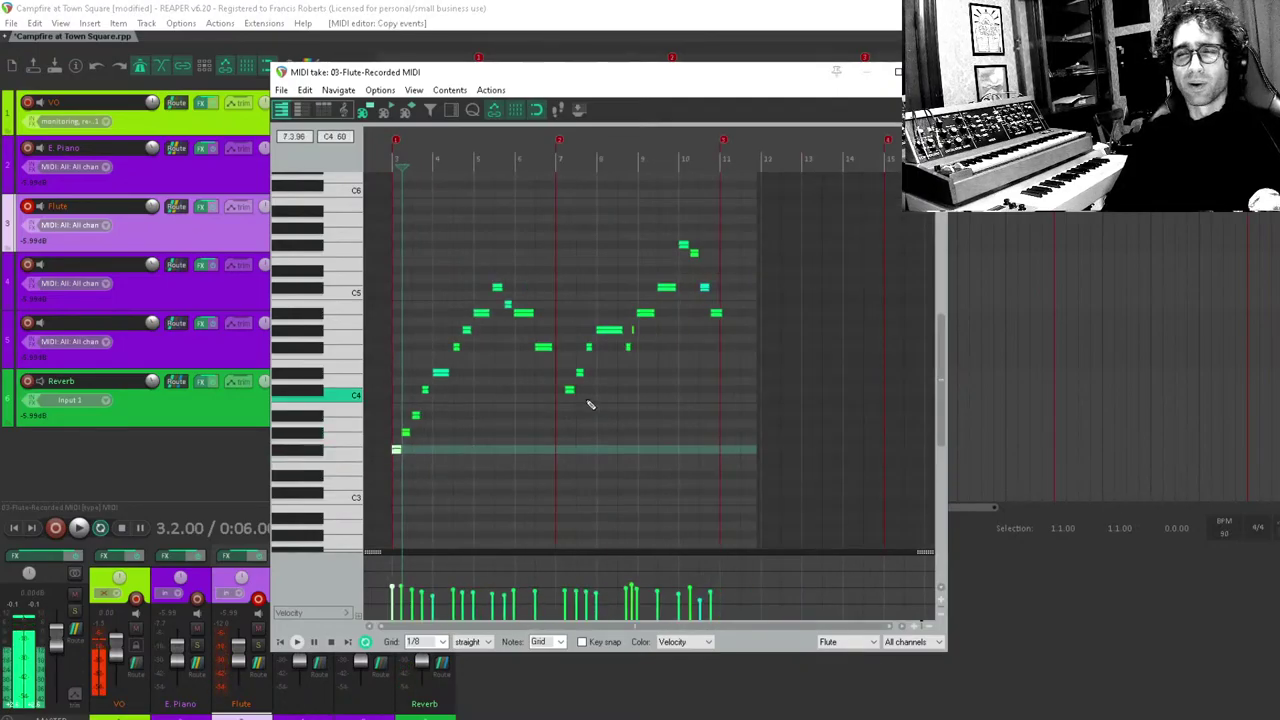
Quantize the position and note end of all Flute notes to the 1/8 grid at 100 % strength, fixing overlaps.
drag(778, 208, 378, 452)
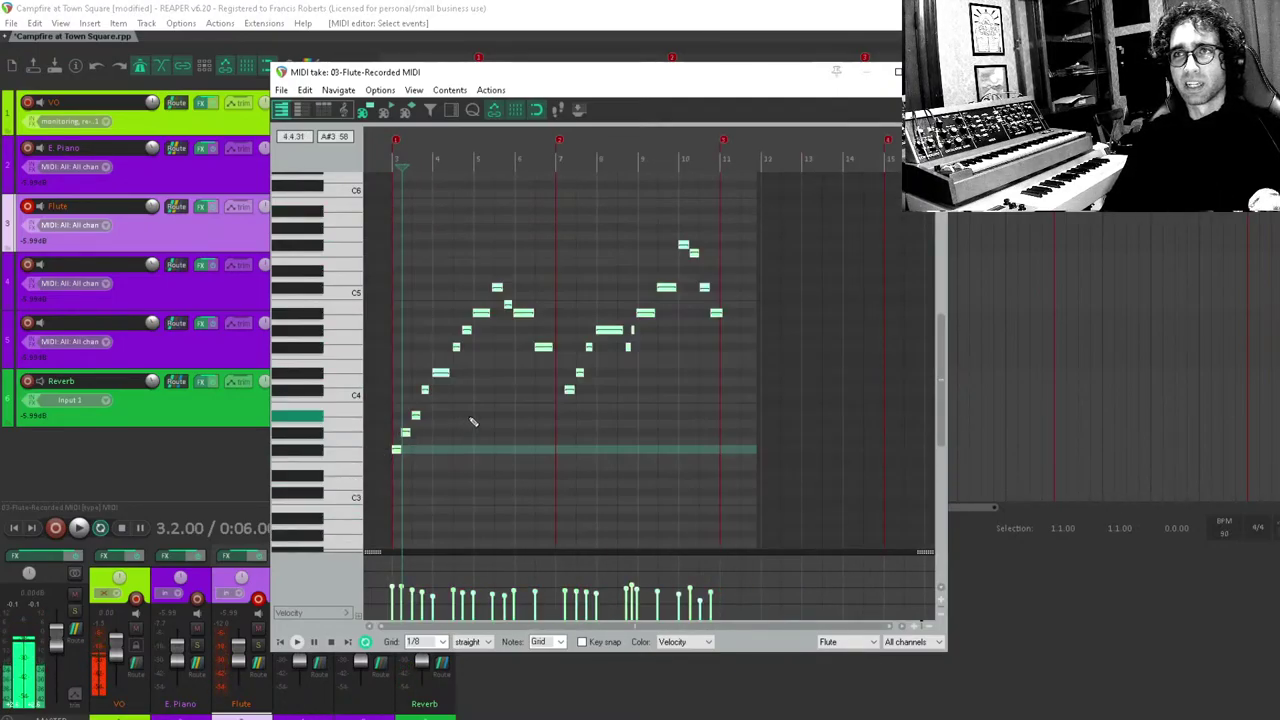
key(q)
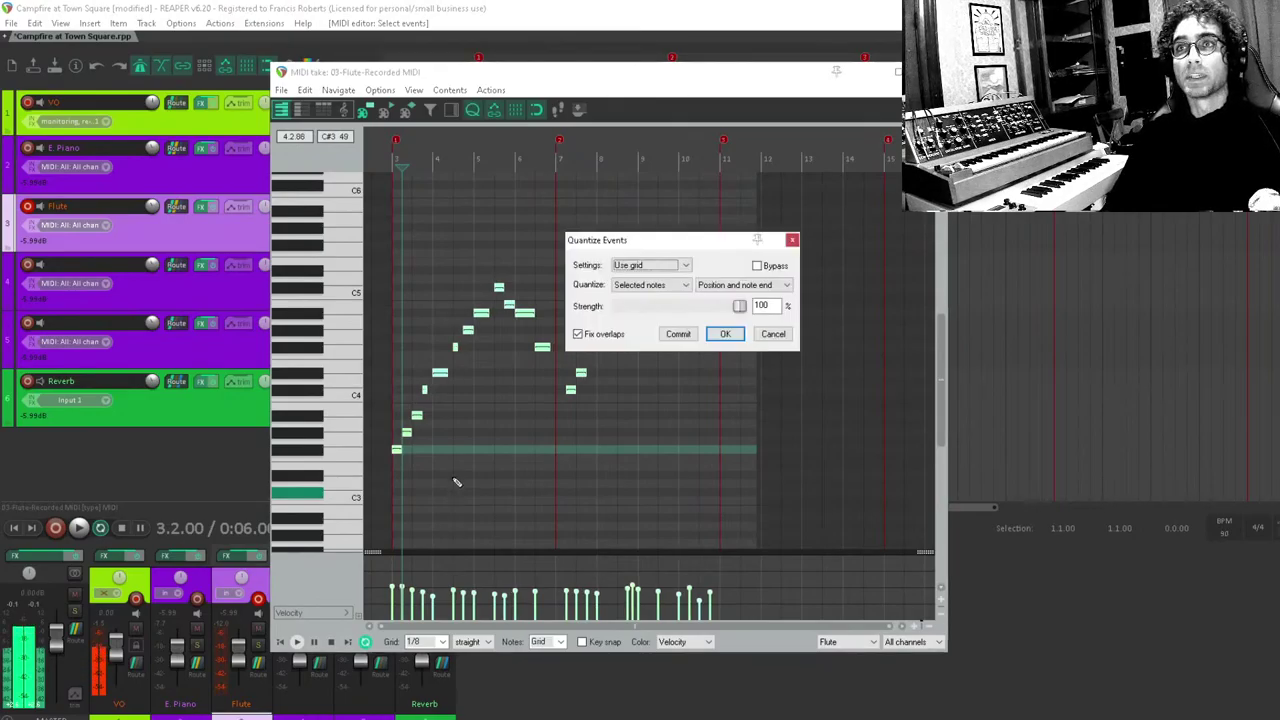
click(727, 334)
Lengthen the short Flute notes at 3.4.00 and 4.3.00 to one full beat each.
scroll(594, 414, up, 6)
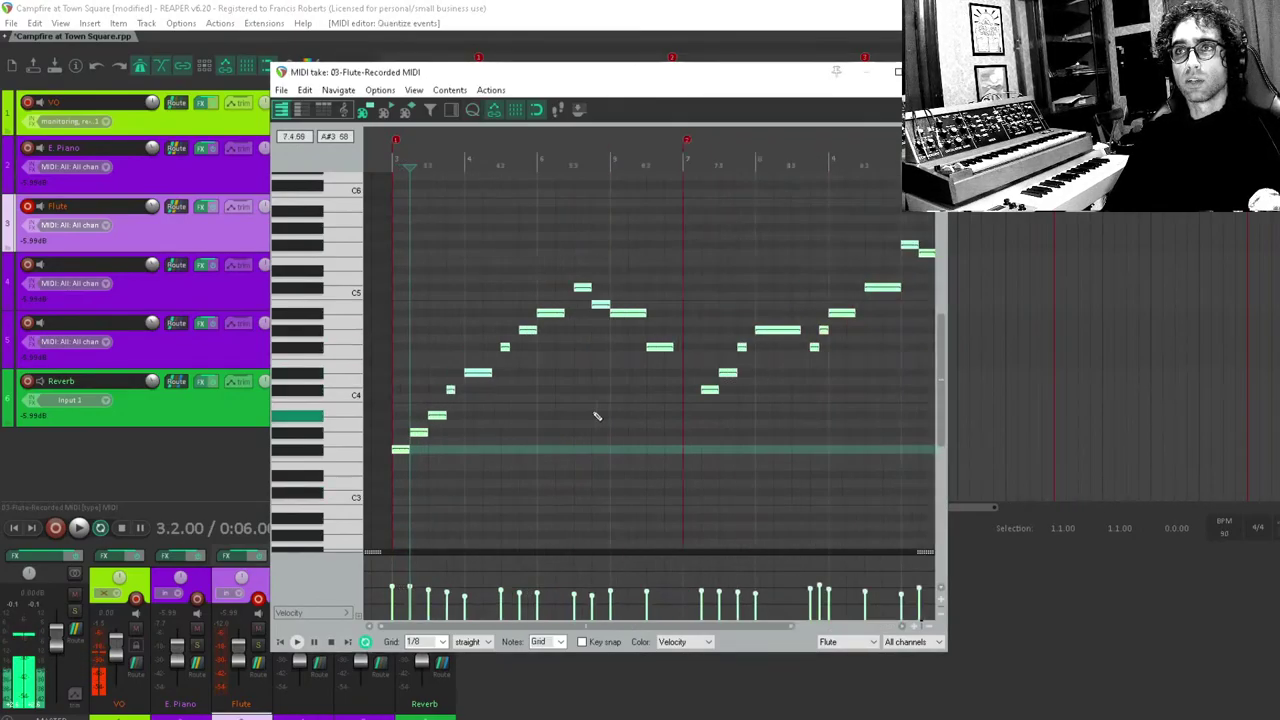
click(639, 386)
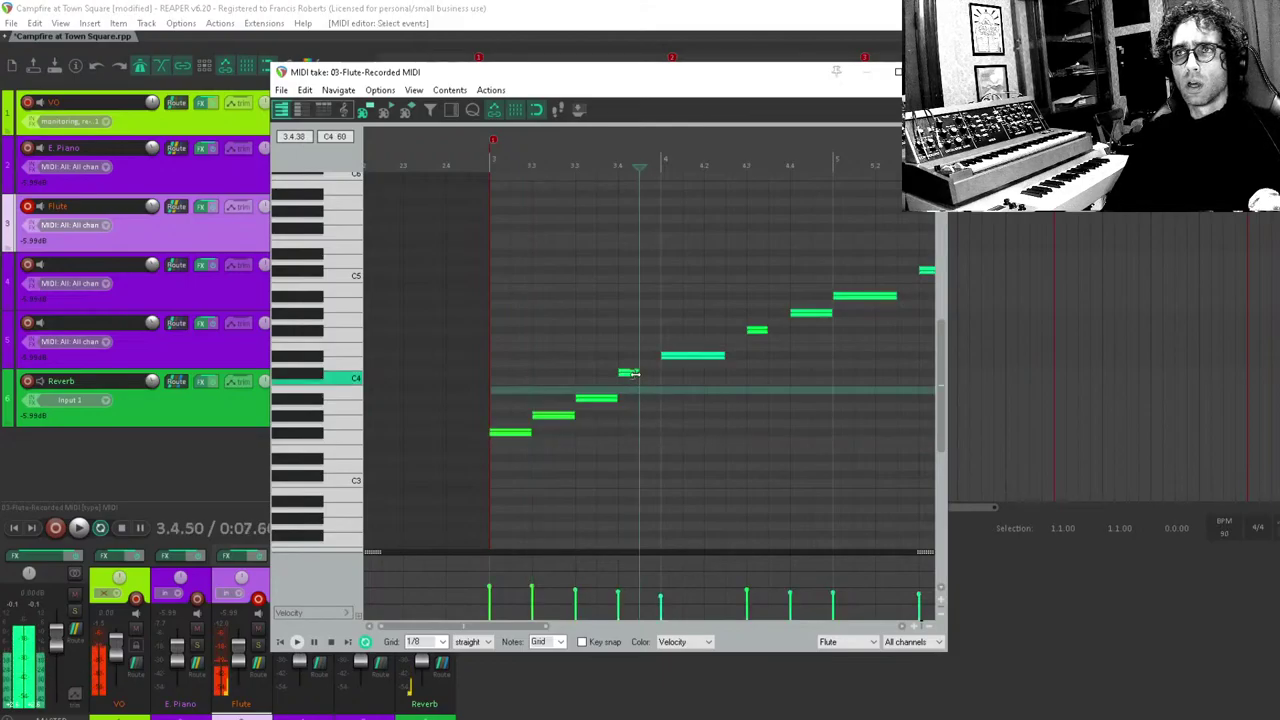
drag(703, 360, 632, 378)
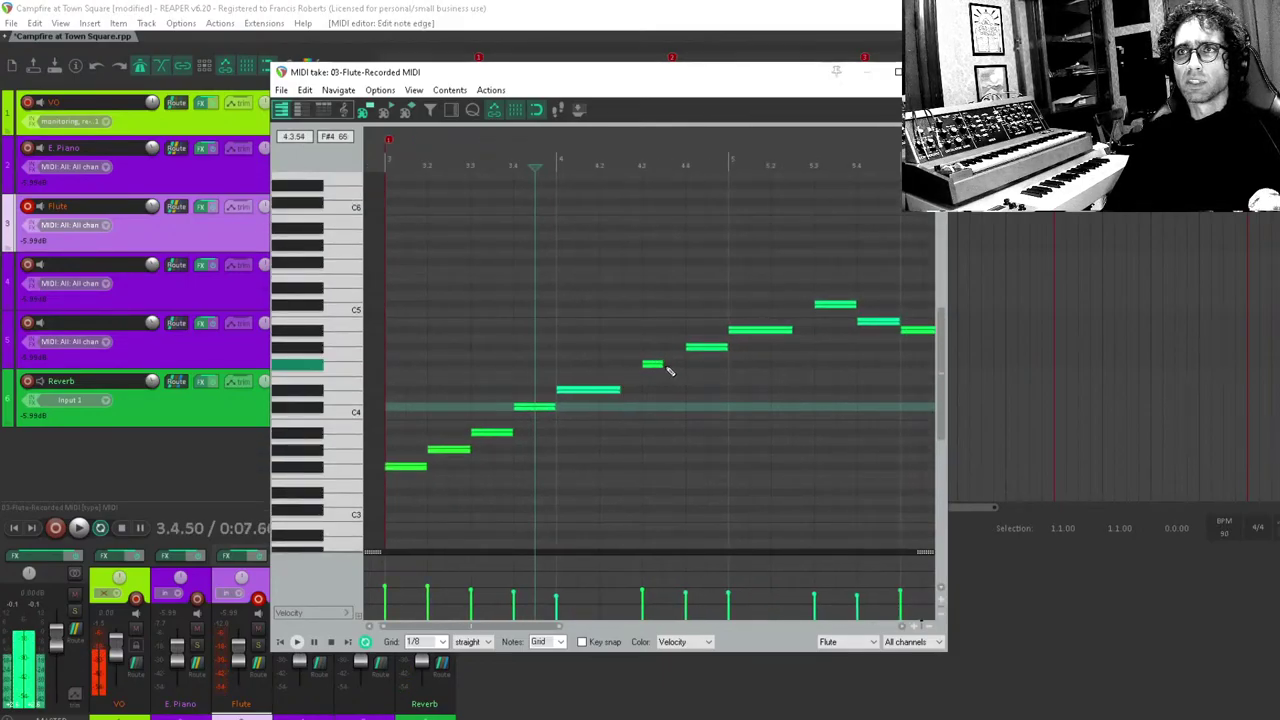
click(657, 363)
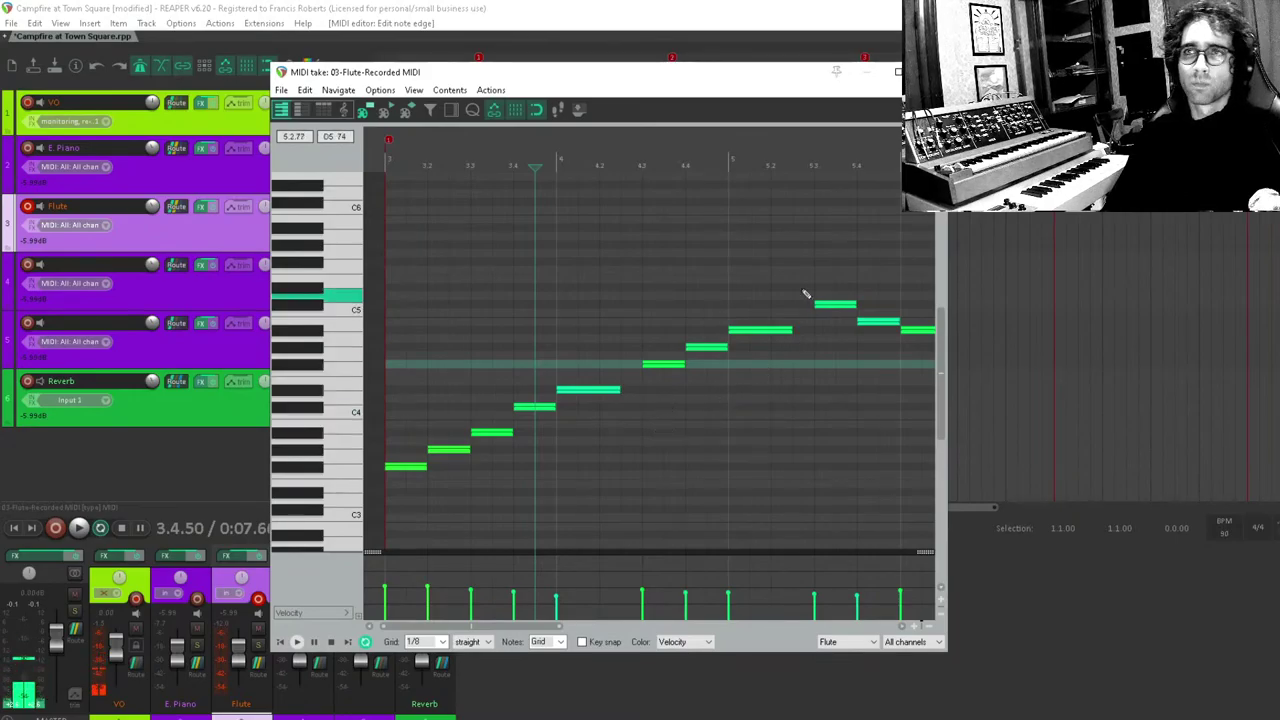
drag(674, 396, 503, 217)
drag(660, 319, 486, 249)
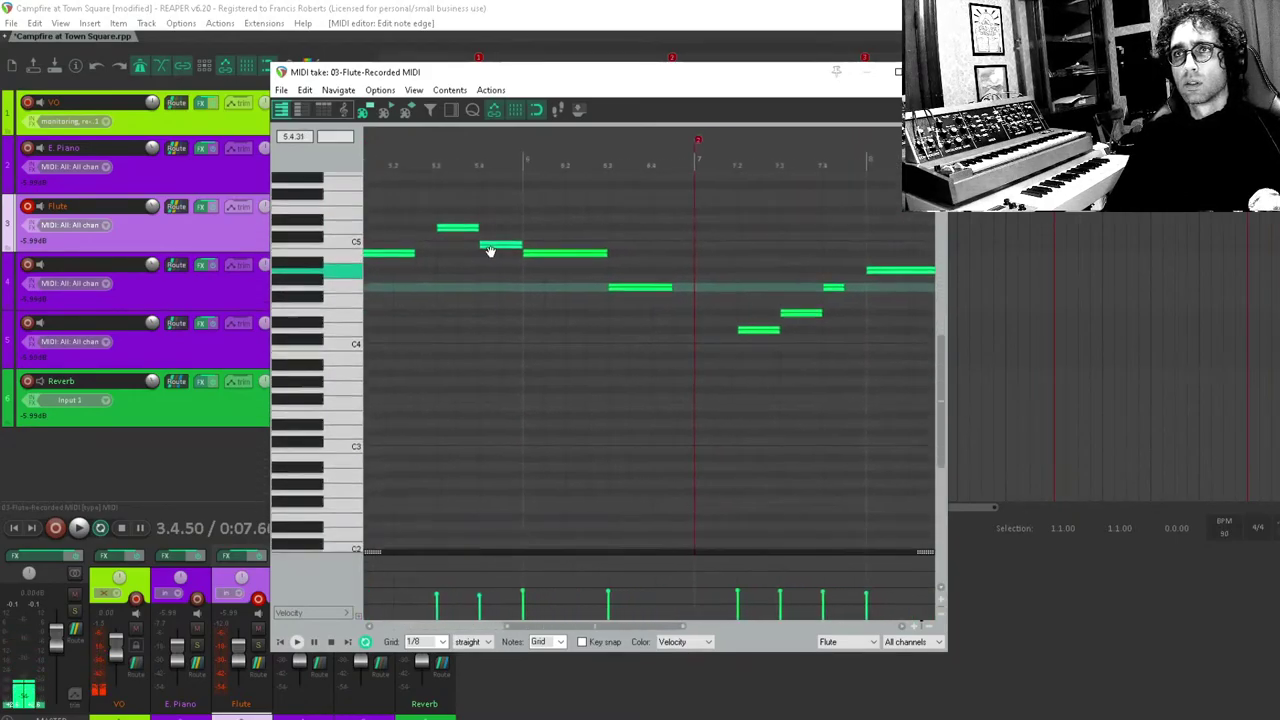
drag(660, 266, 536, 418)
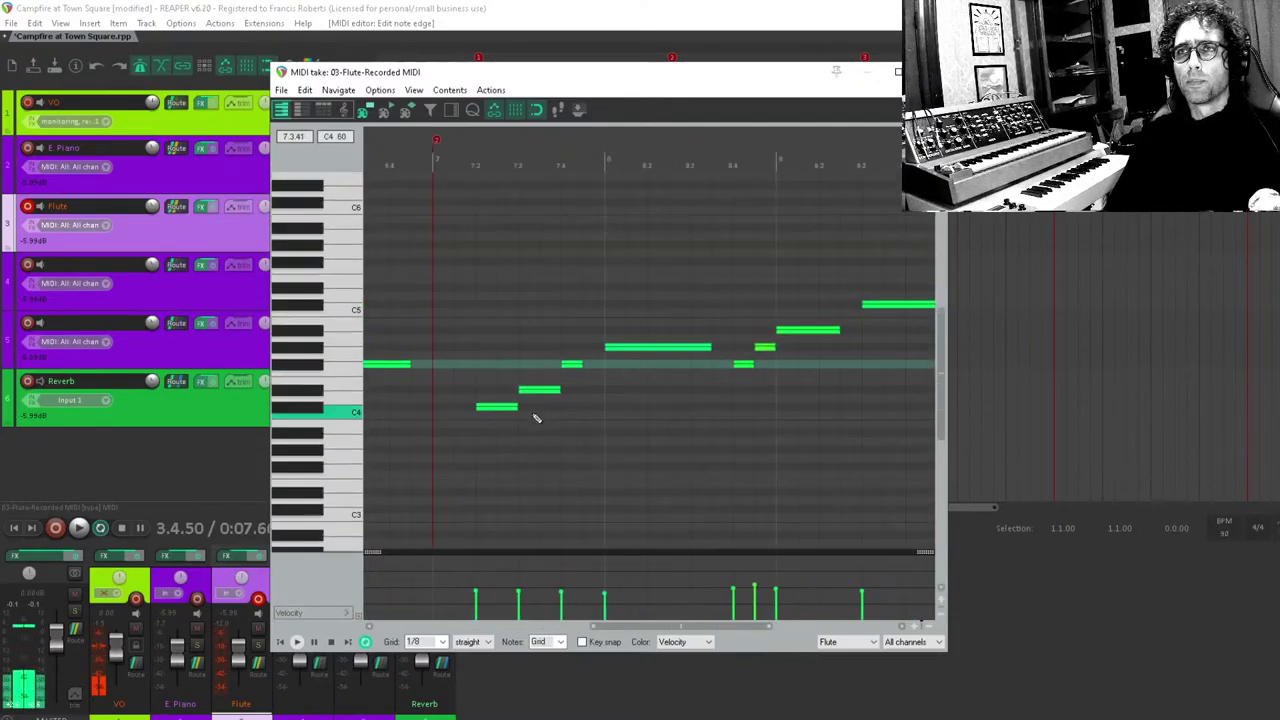
Insert a one-beat D#4 note at 7.1.00 and lengthen the short note at 7.4.00 to 8.1.00.
click(444, 390)
drag(624, 321, 582, 387)
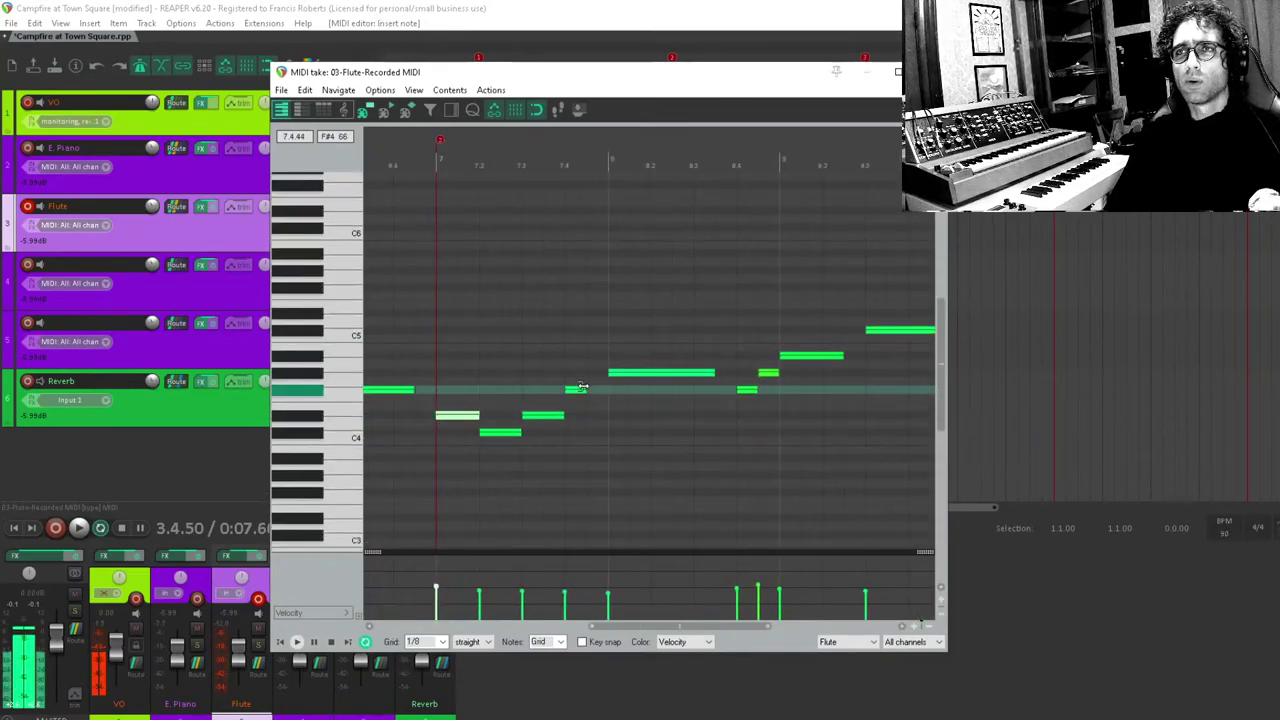
drag(729, 332, 731, 414)
drag(731, 286, 620, 362)
drag(680, 397, 583, 334)
Shorten the last Flute note to end at 11.1.00, close the MIDI editor, and save the project.
scroll(666, 380, down, 2)
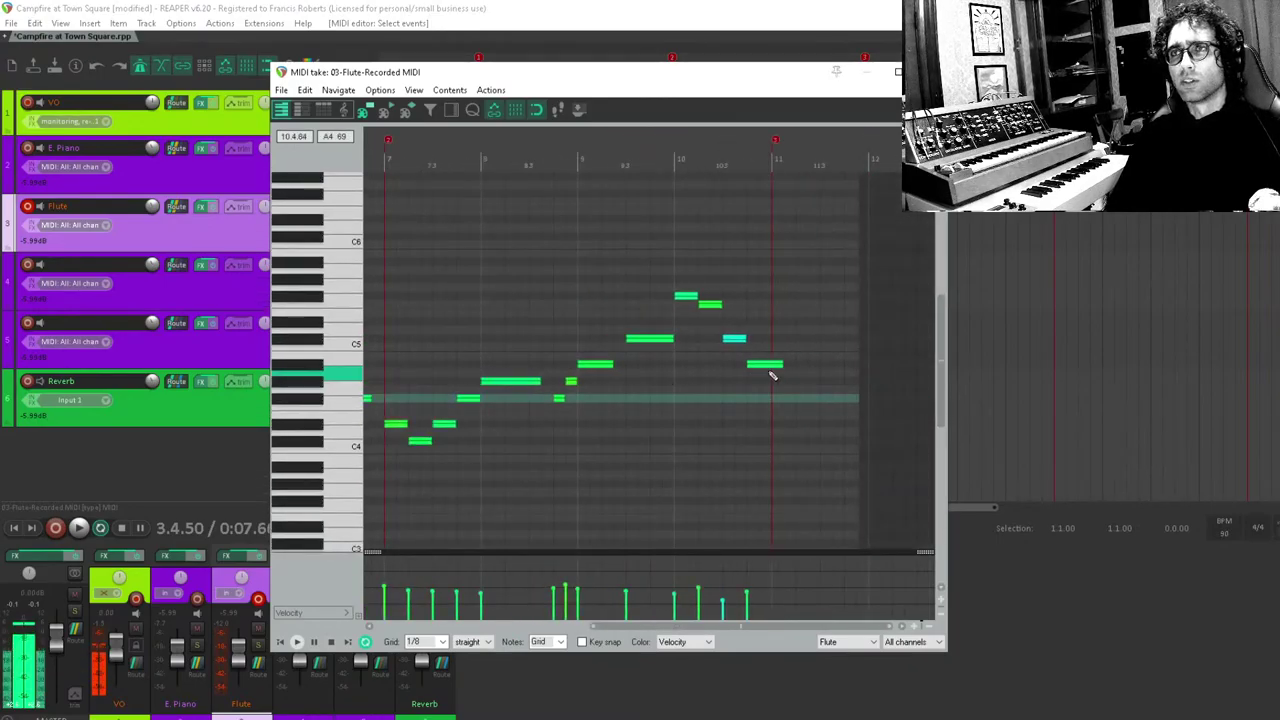
scroll(772, 375, up, 2)
drag(806, 366, 509, 397)
click(673, 390)
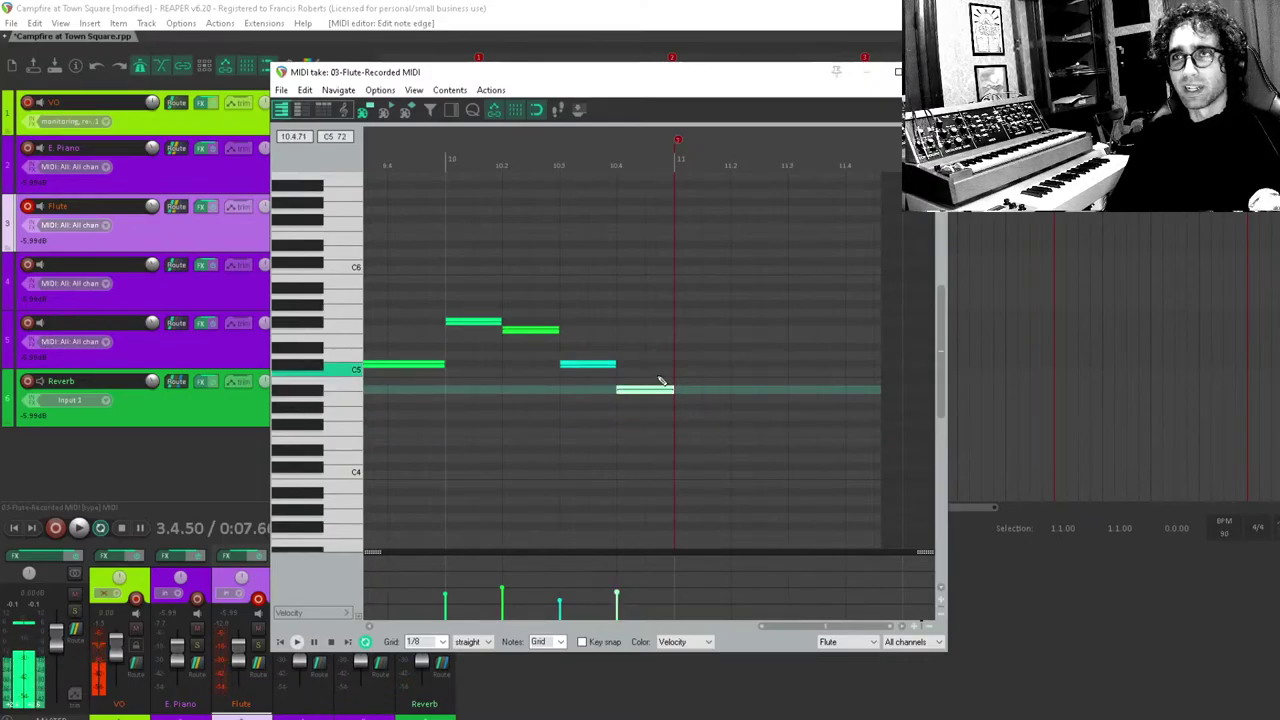
key(Escape)
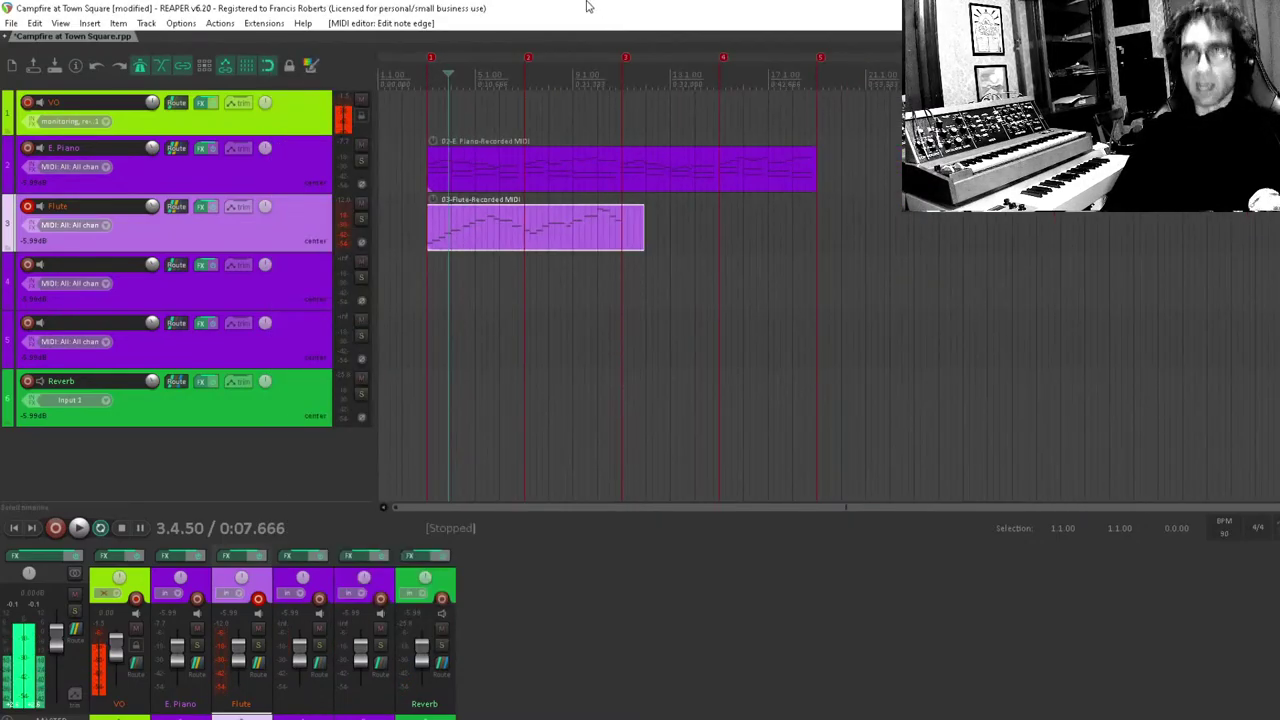
key(ctrl+s)
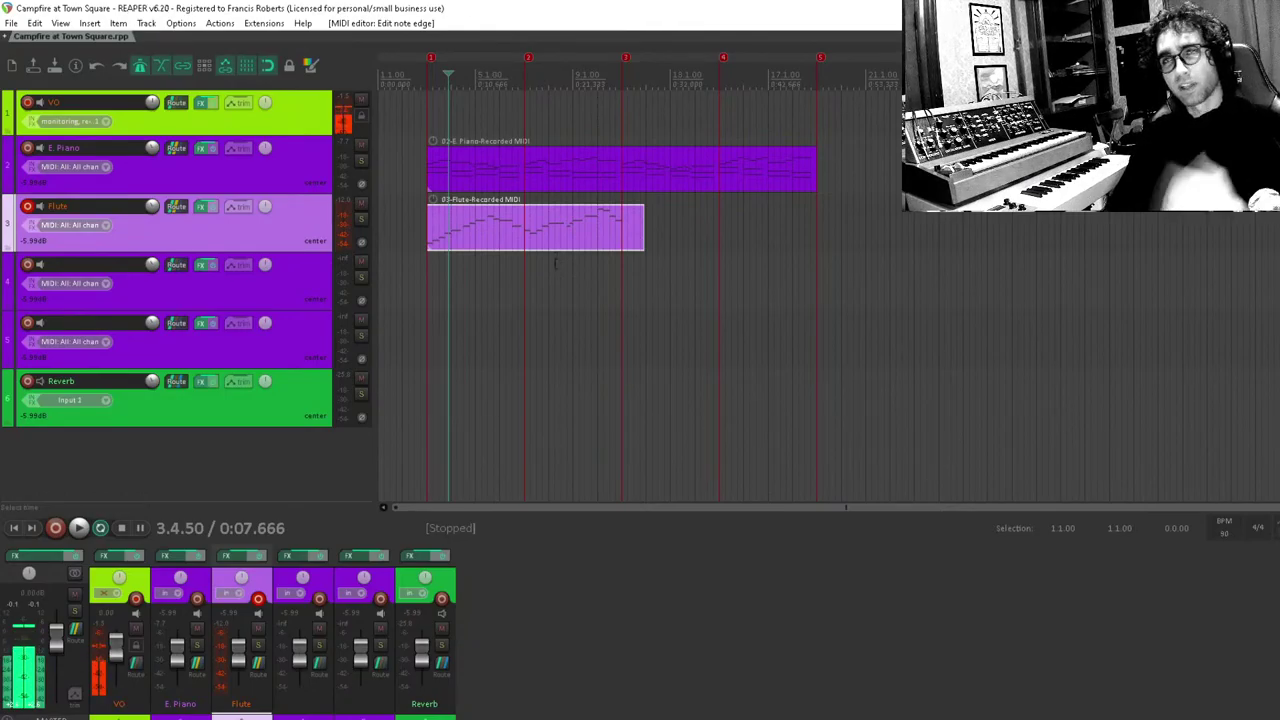
Place the edit cursor at 3.1.00, disarm the Flute track, and save the project.
click(421, 283)
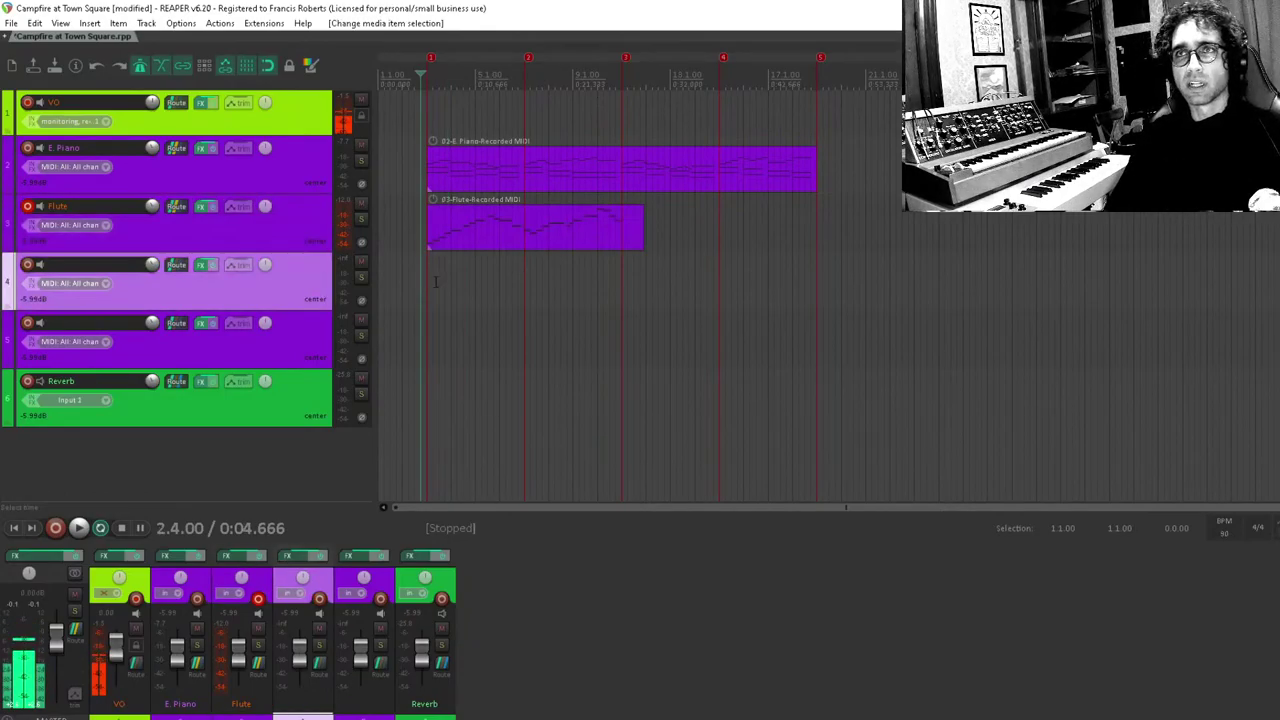
click(428, 282)
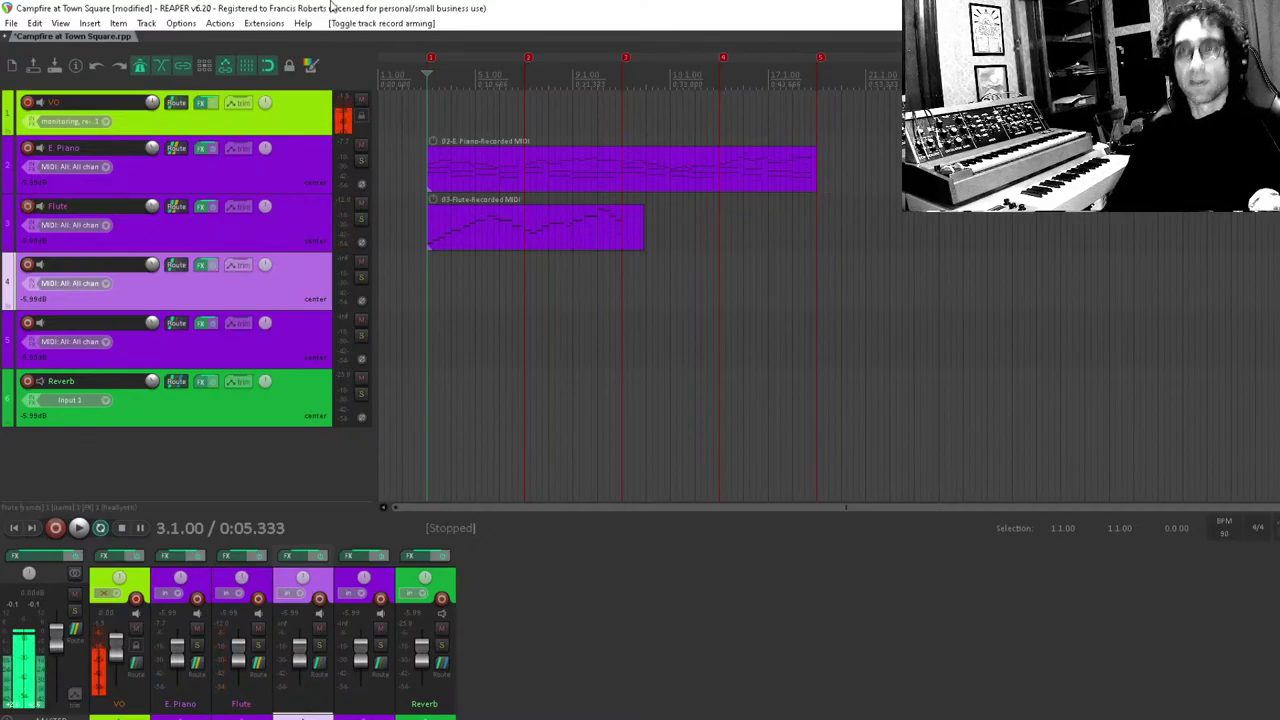
key(ctrl+s)
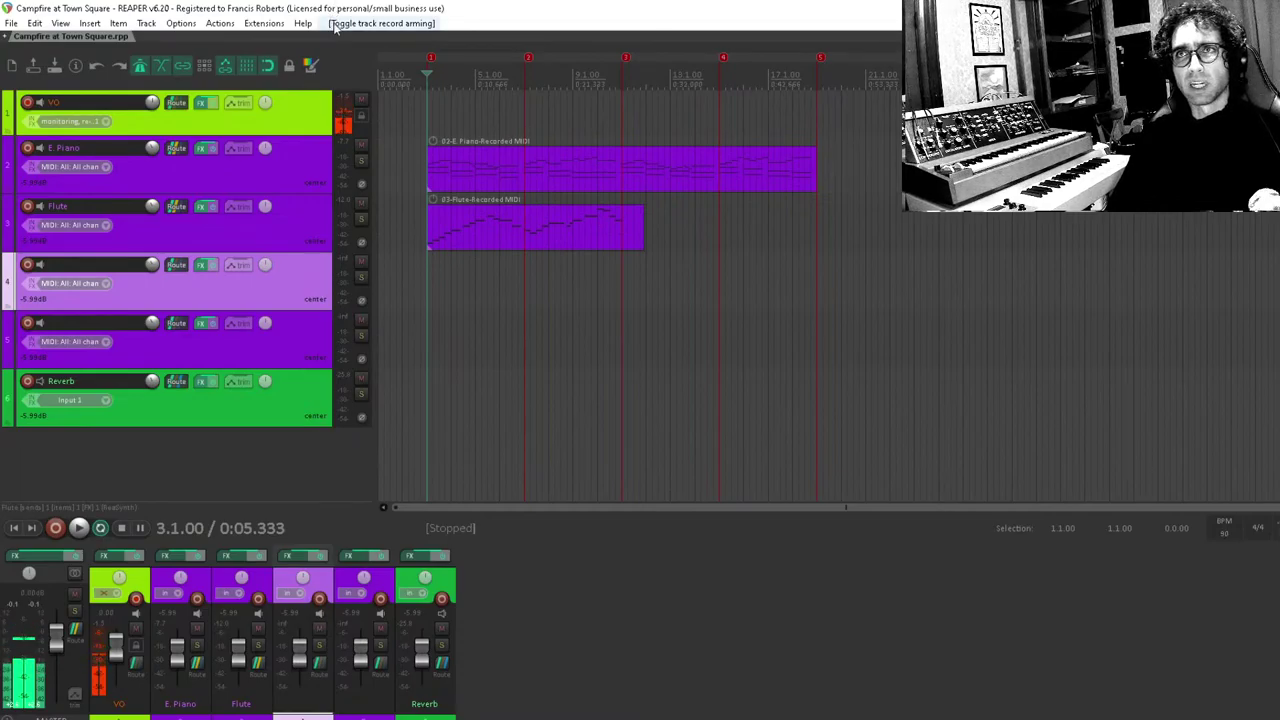
Play the arrangement from 3.1.00 into bar 10, and shorten the C#5 Flute note at 9.3.00 to end at 9.4.50.
key(space)
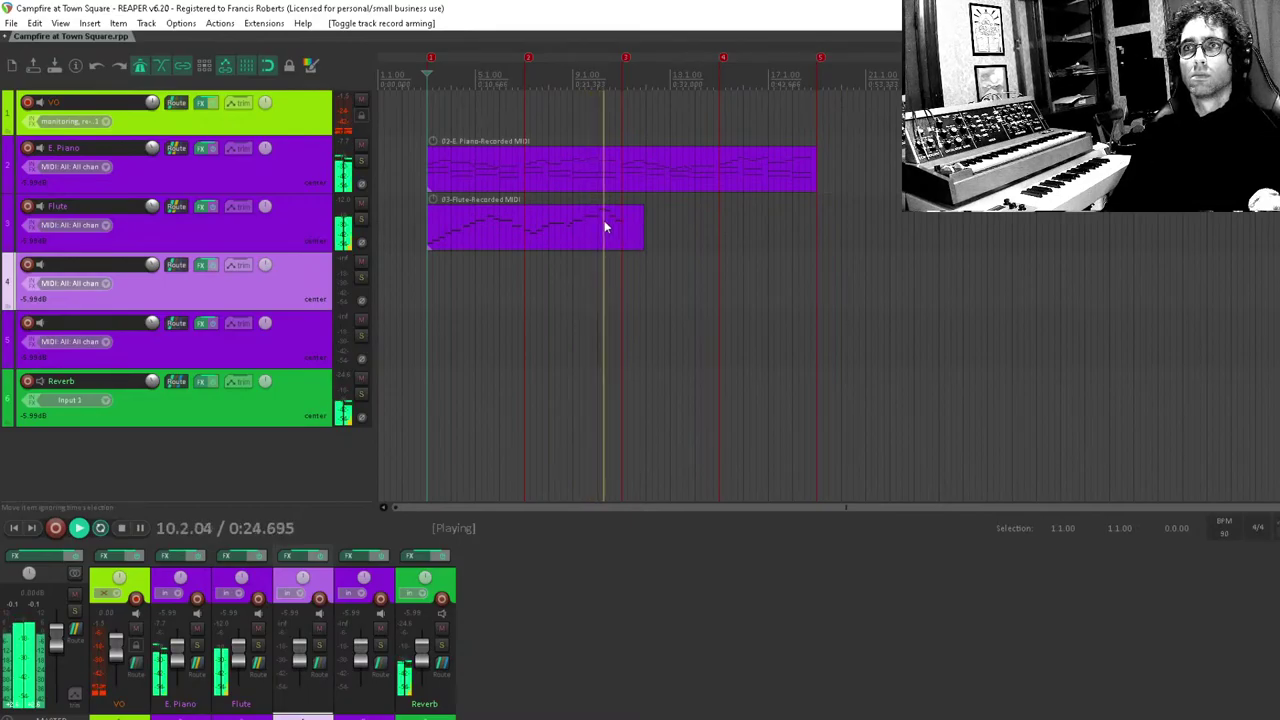
key(space)
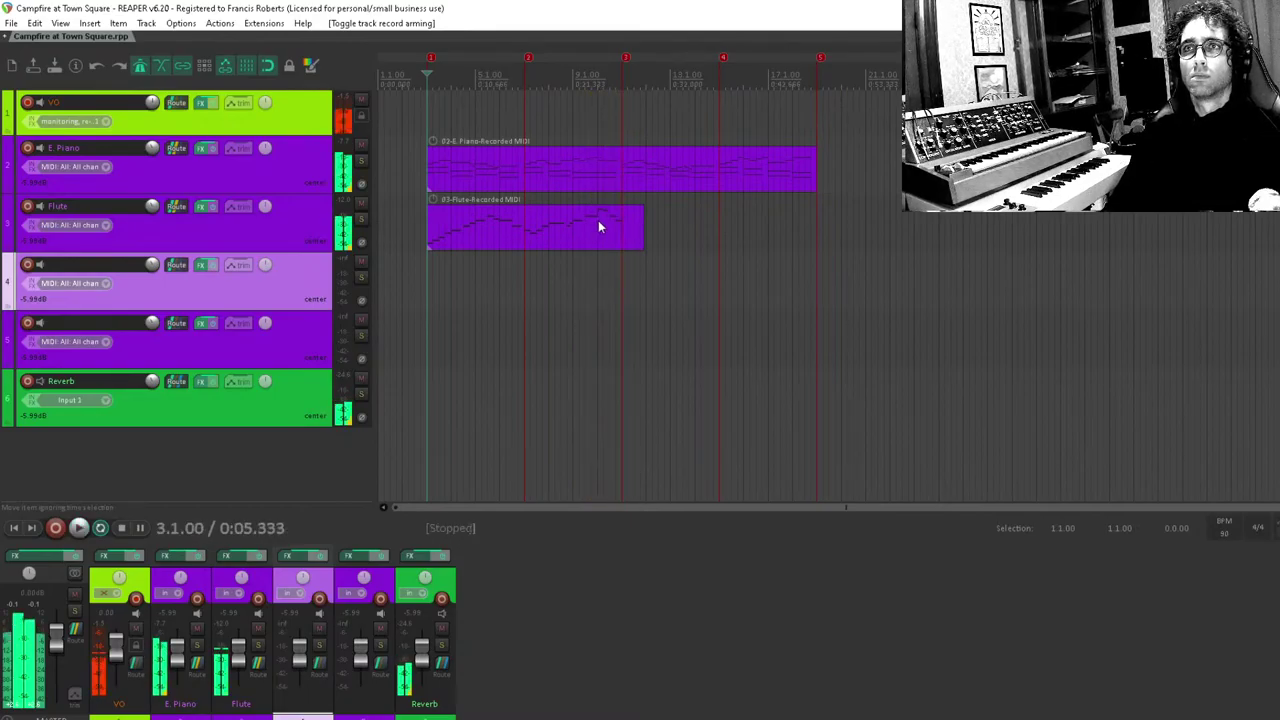
double_click(598, 227)
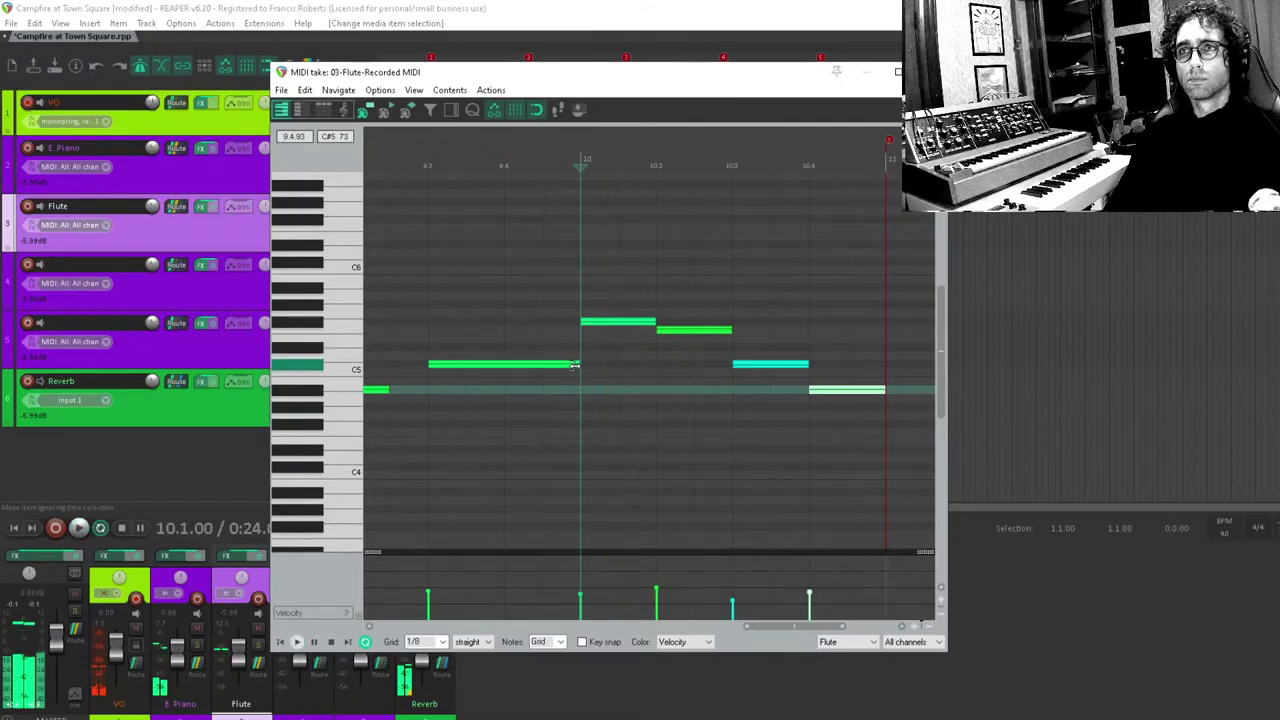
drag(575, 365, 543, 365)
scroll(560, 360, down, 3)
key(Escape)
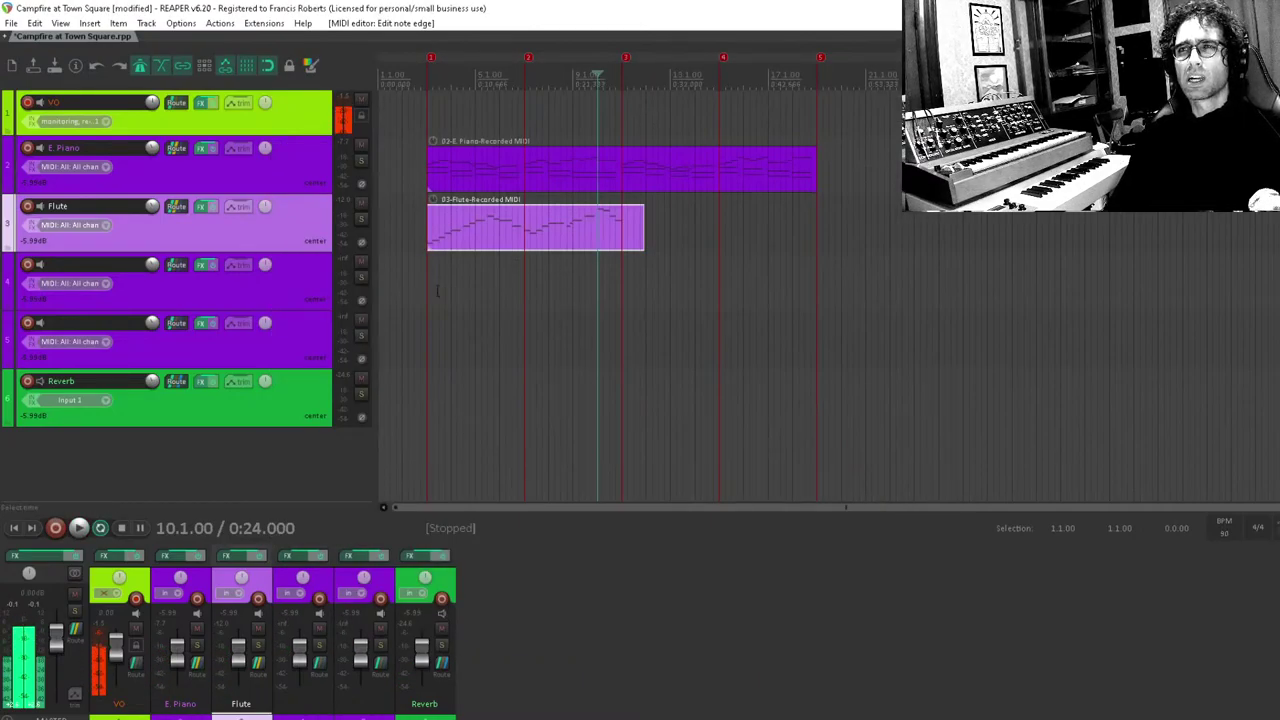
Trim the end of the Flute item back to 11.1.00.
click(420, 279)
click(658, 234)
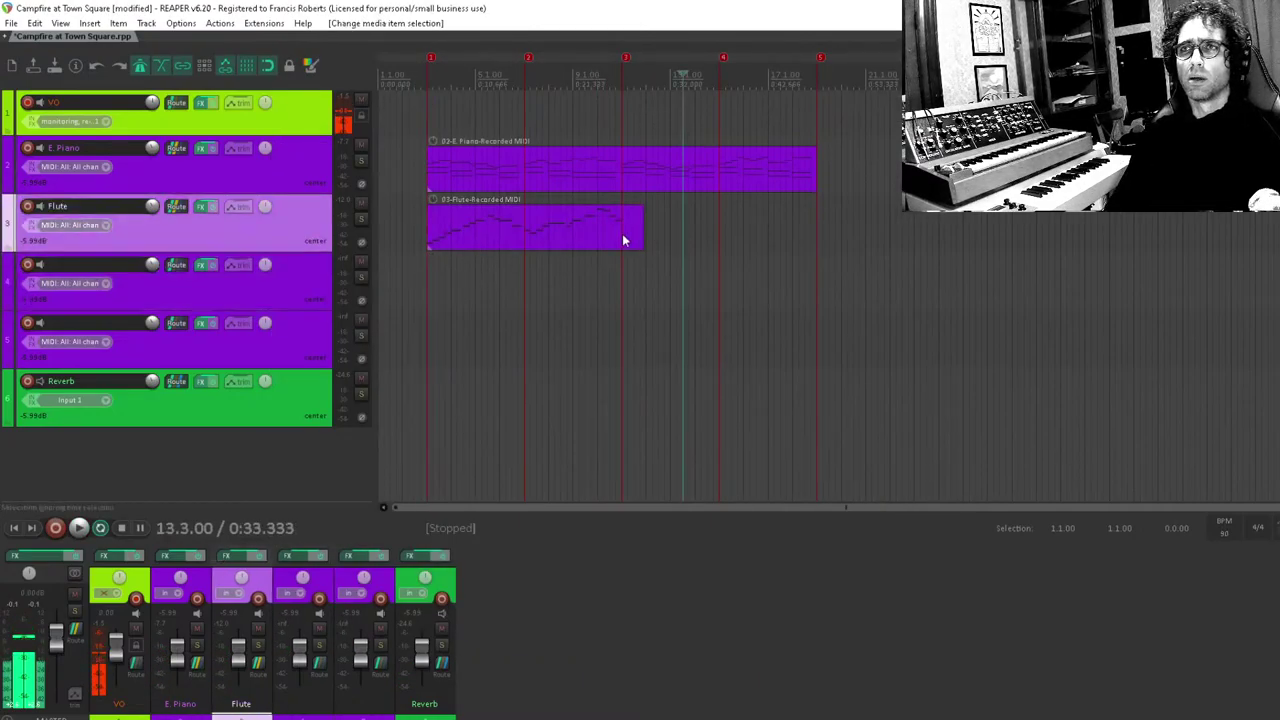
click(629, 237)
scroll(793, 243, up, 3)
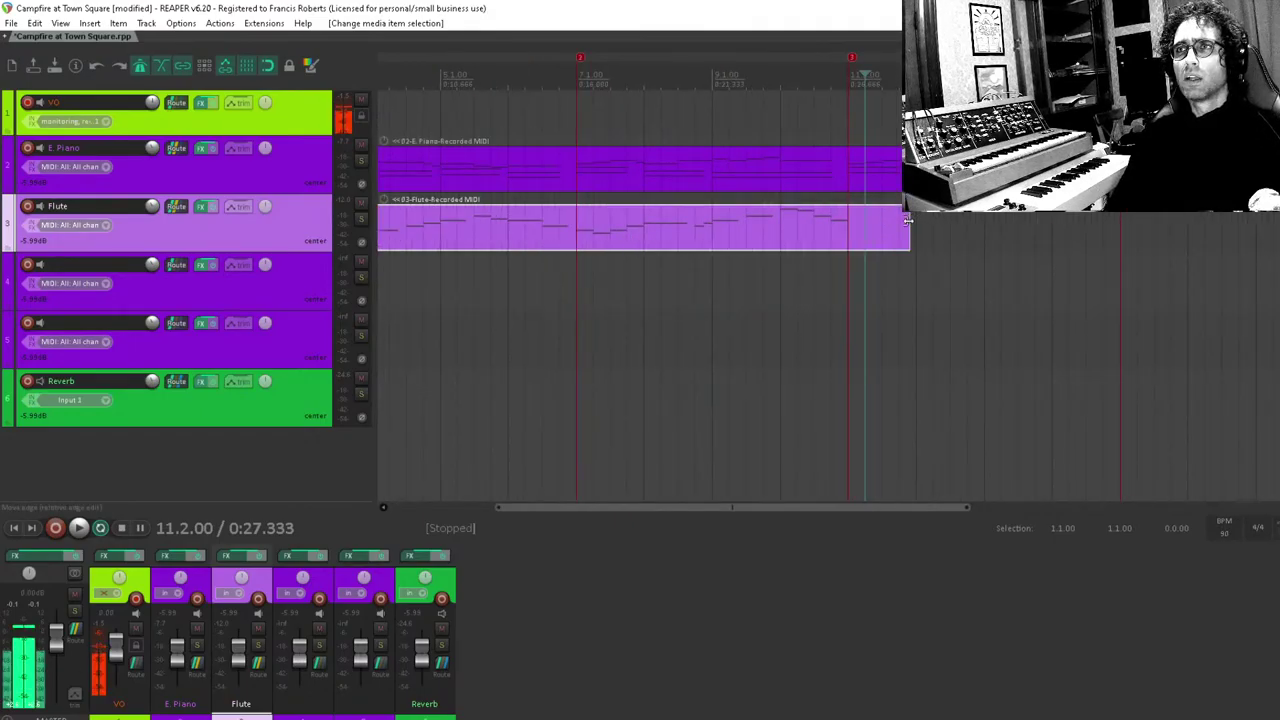
drag(907, 220, 849, 220)
scroll(857, 228, down, 4)
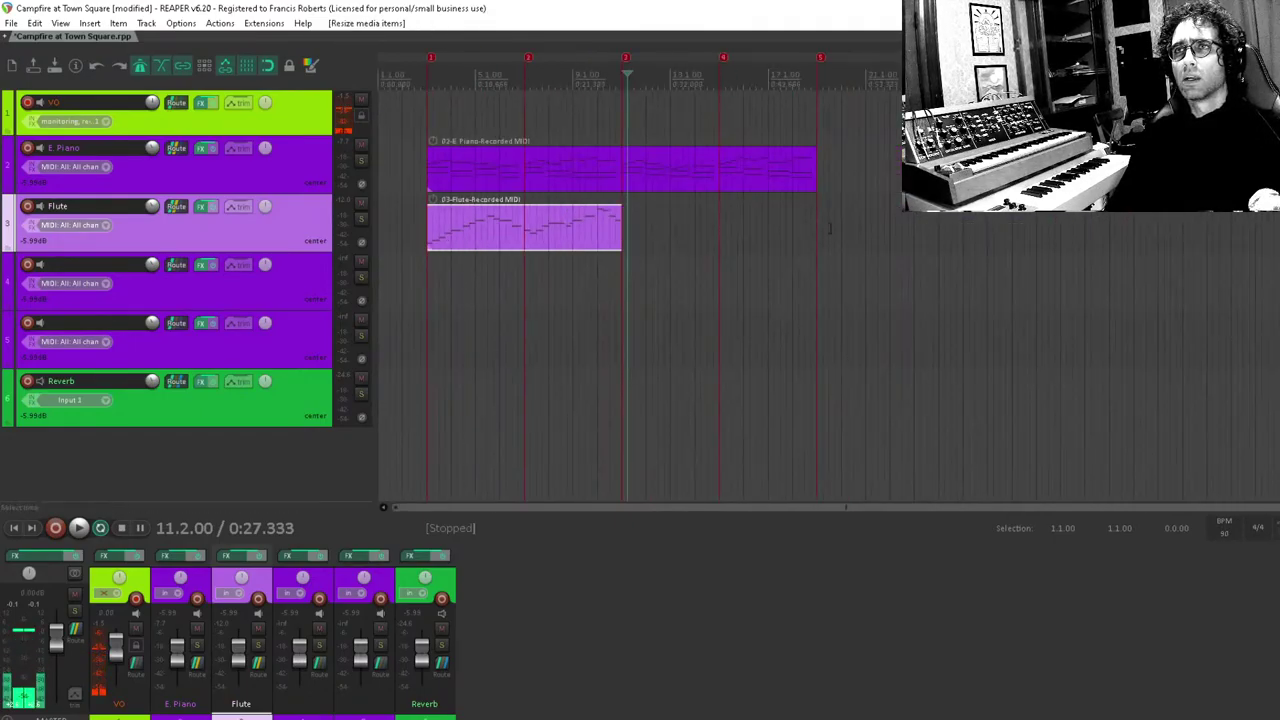
Duplicate the Flute item to fill 11.1.00 to 19.1.00, return the edit cursor to 3.1.00, and save the project.
key(ctrl+d)
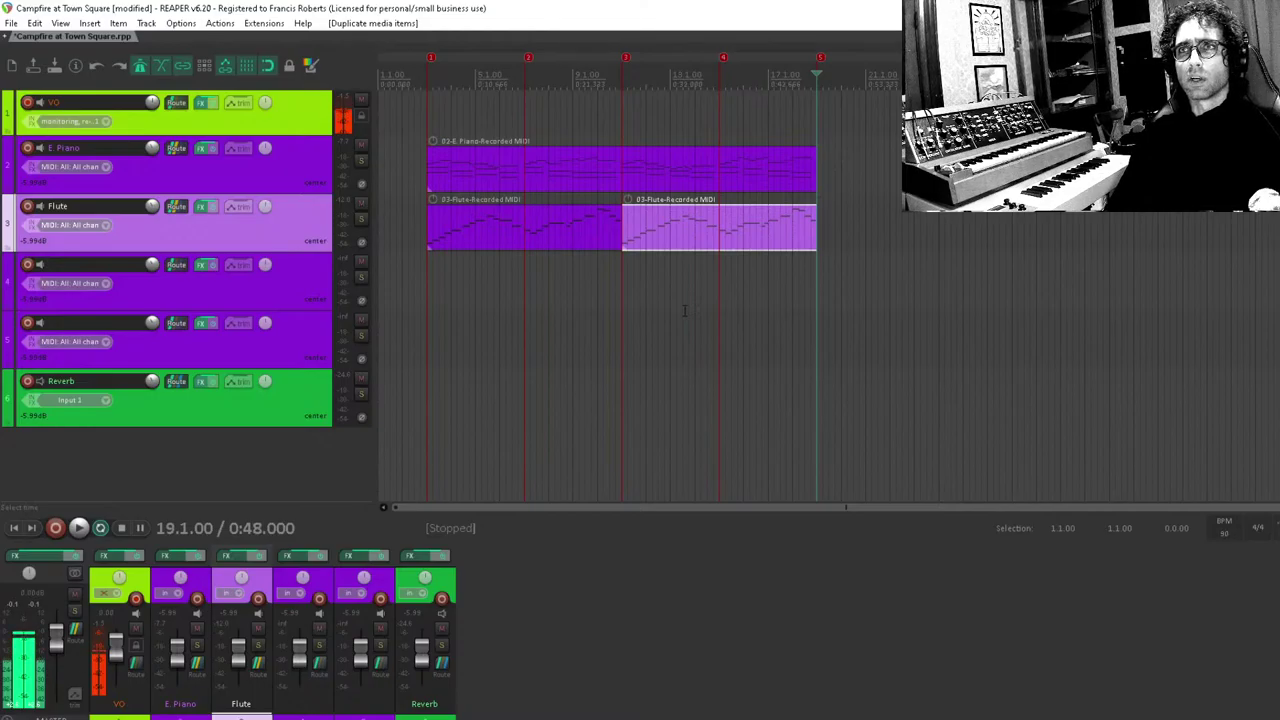
click(427, 283)
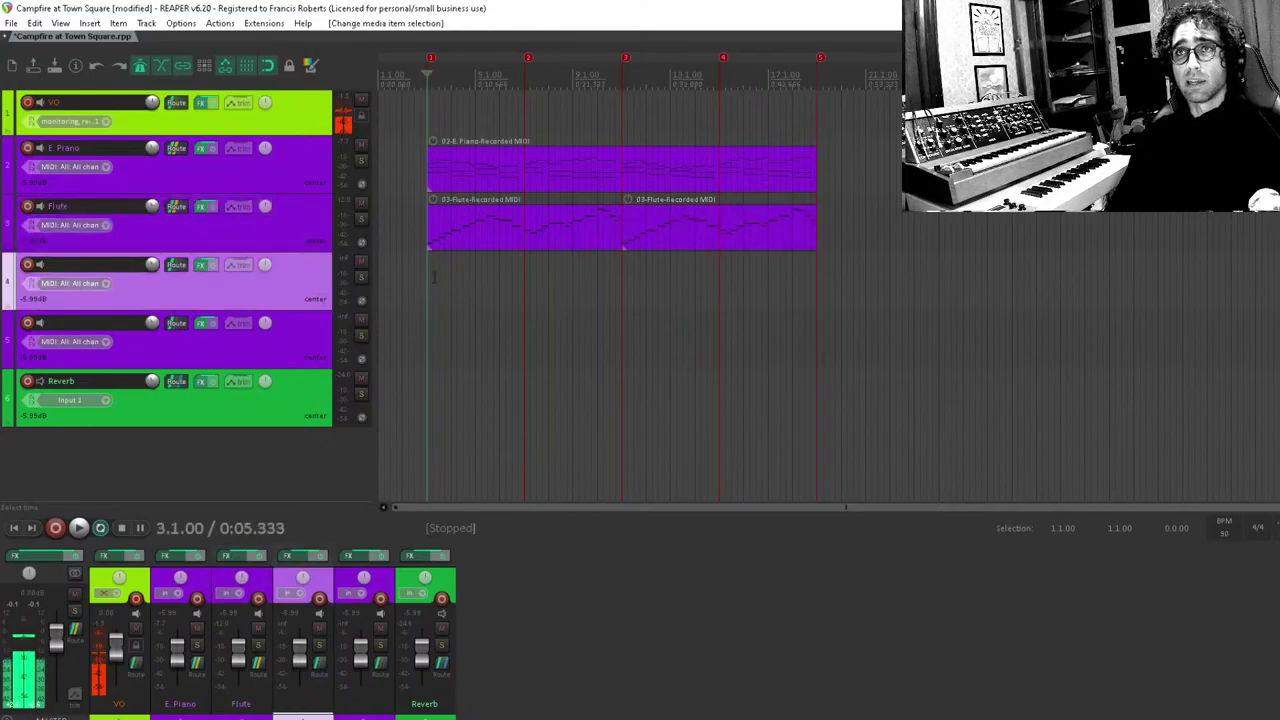
key(ctrl+s)
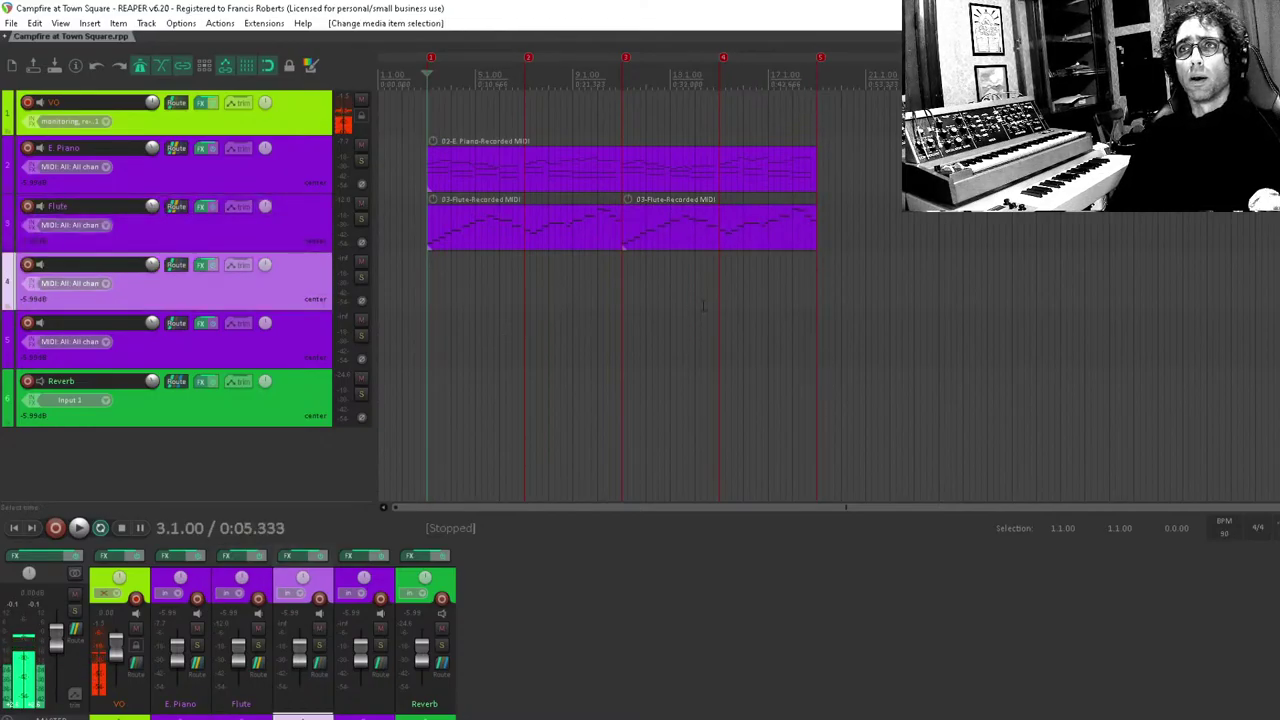
Play the arrangement from 11.1.00 into bar 13, and open the duplicated Flute item for MIDI editing.
click(623, 275)
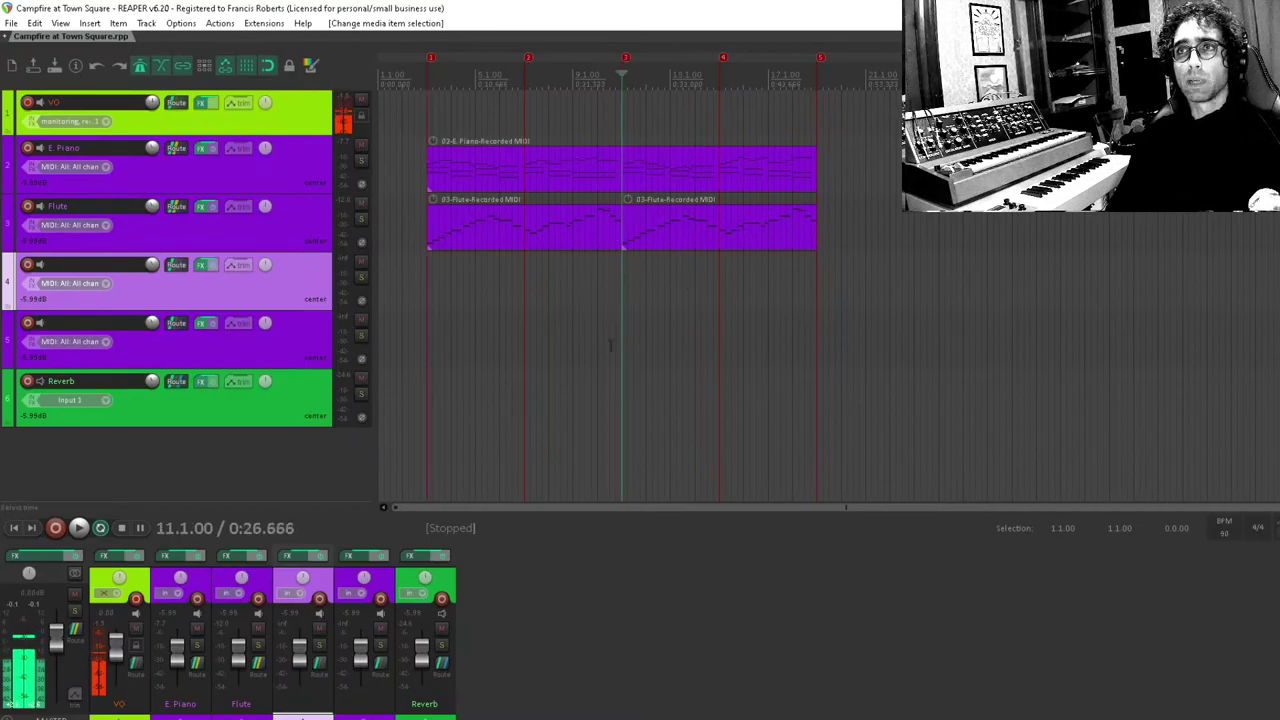
key(space)
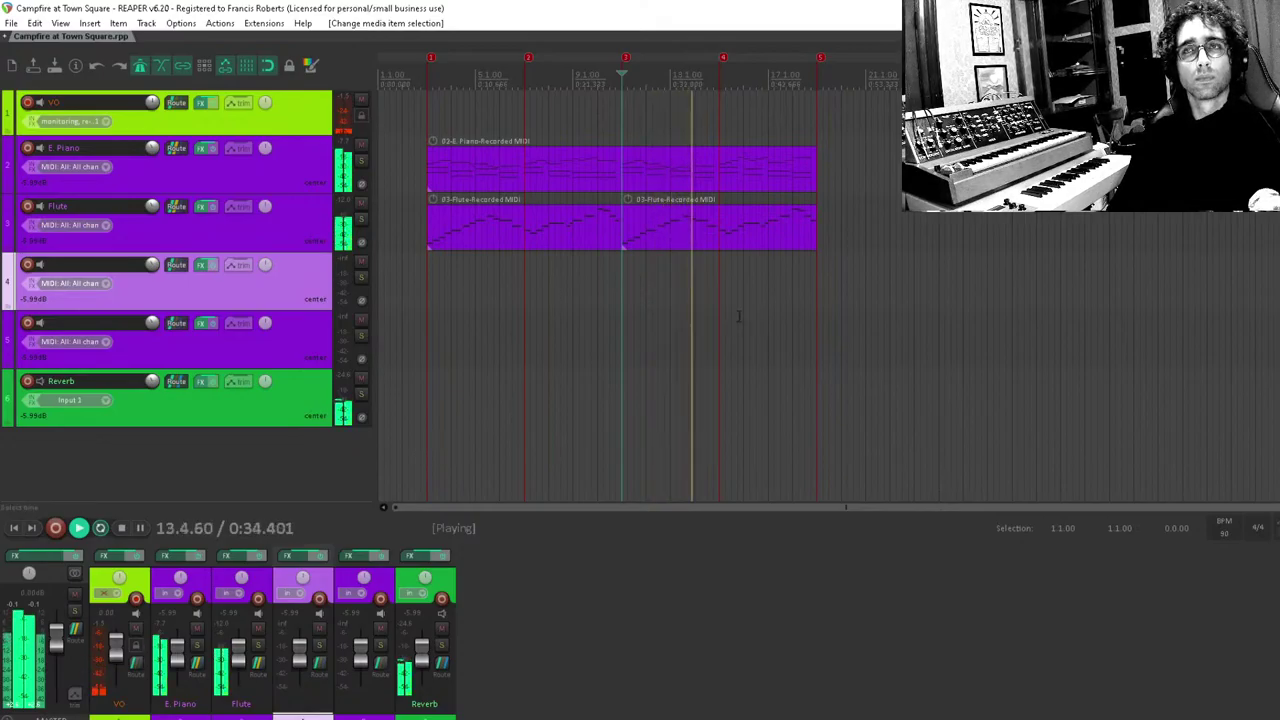
click(687, 234)
scroll(687, 234, up, 5)
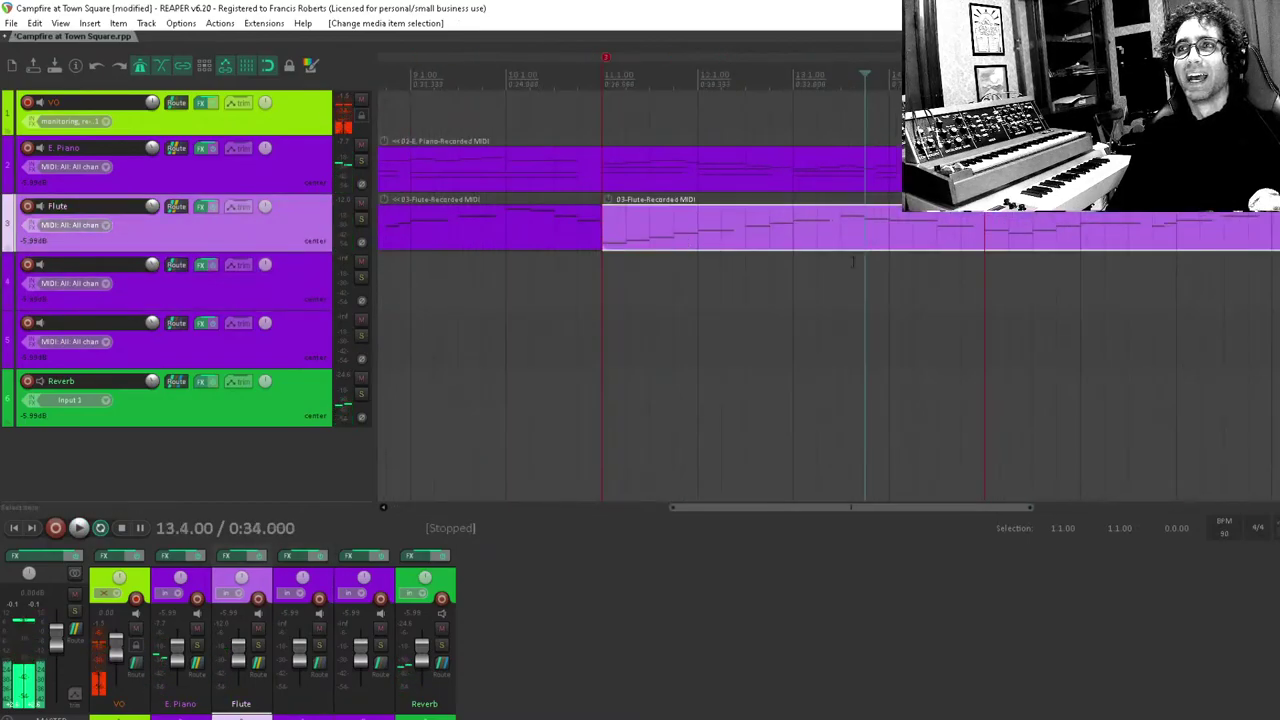
double_click(1003, 220)
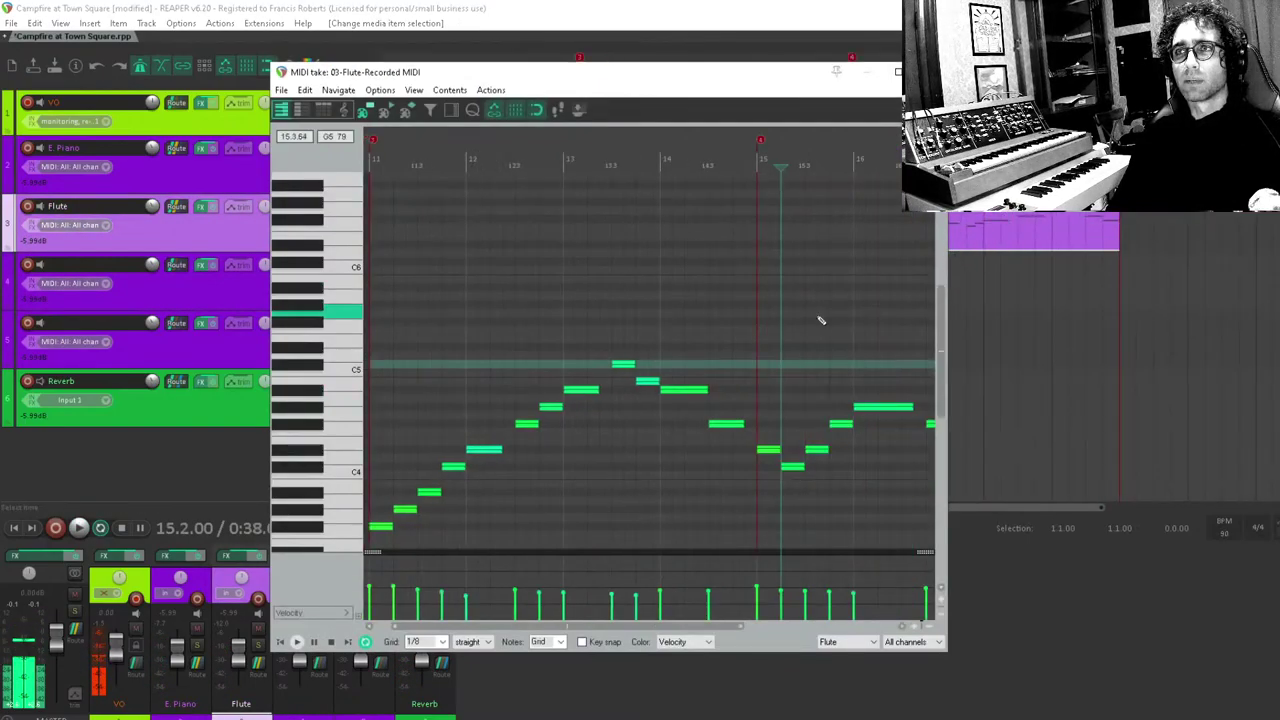
Examine the notes of the duplicated Flute melody around bars 13 to 16, and play them from 14.1.00.
scroll(560, 403, down, 5)
click(626, 420)
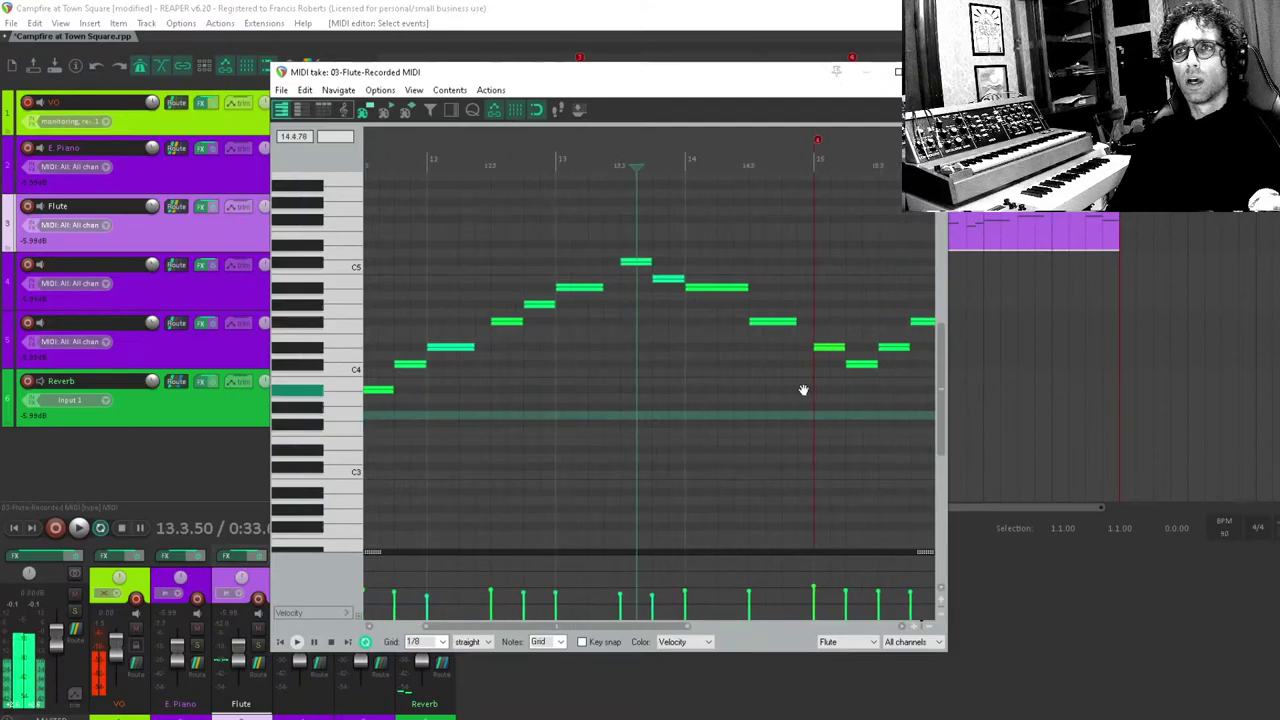
scroll(803, 389, right, 2)
click(600, 394)
scroll(709, 391, up, 3)
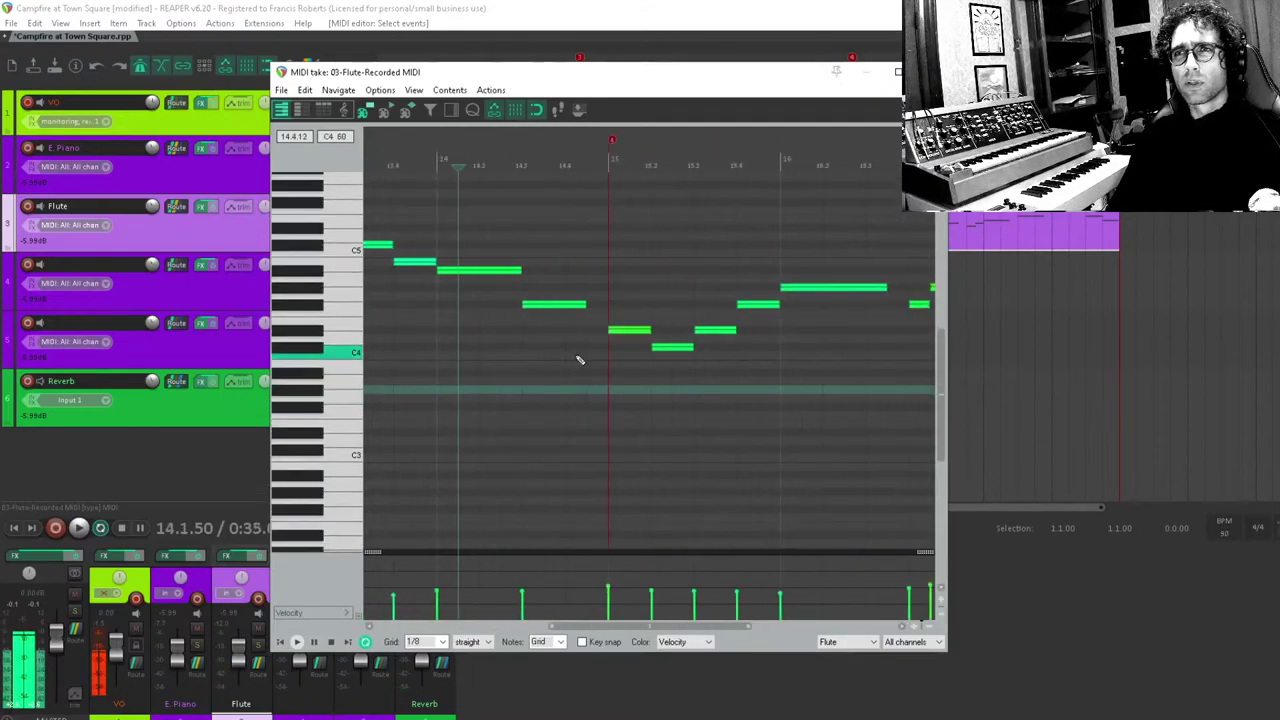
scroll(600, 330, down, 2)
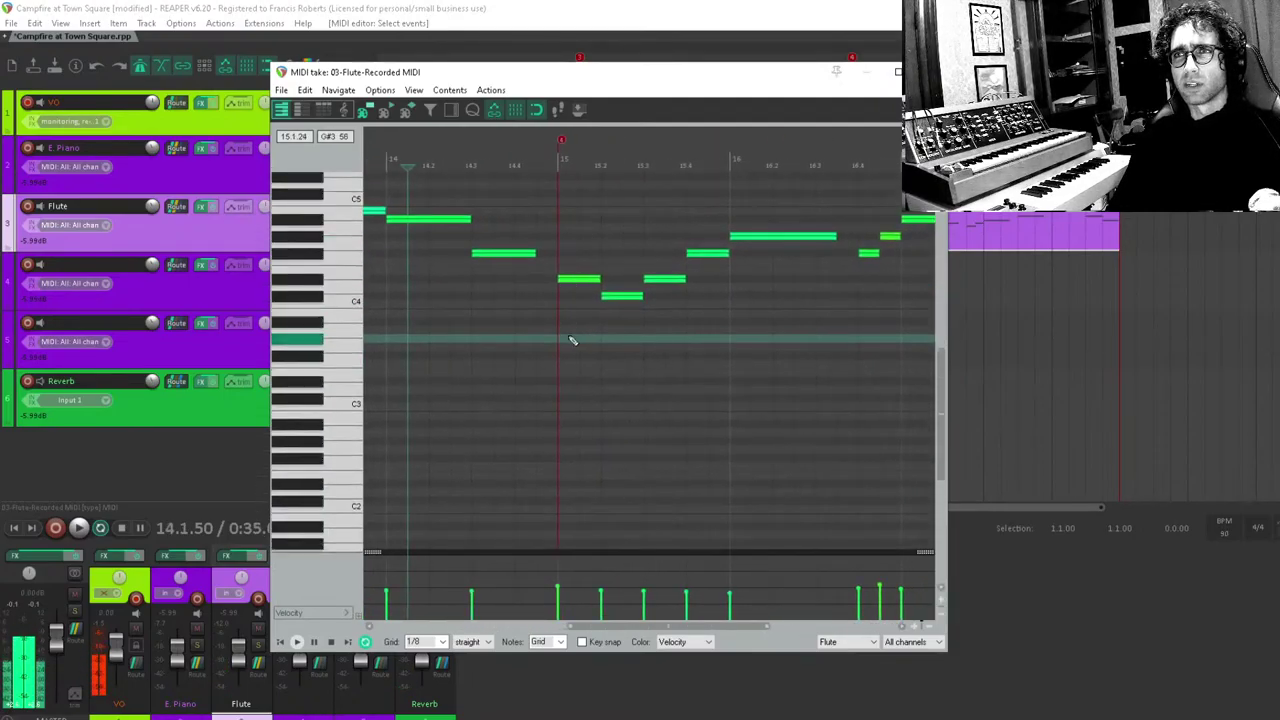
click(560, 337)
scroll(575, 350, up, 3)
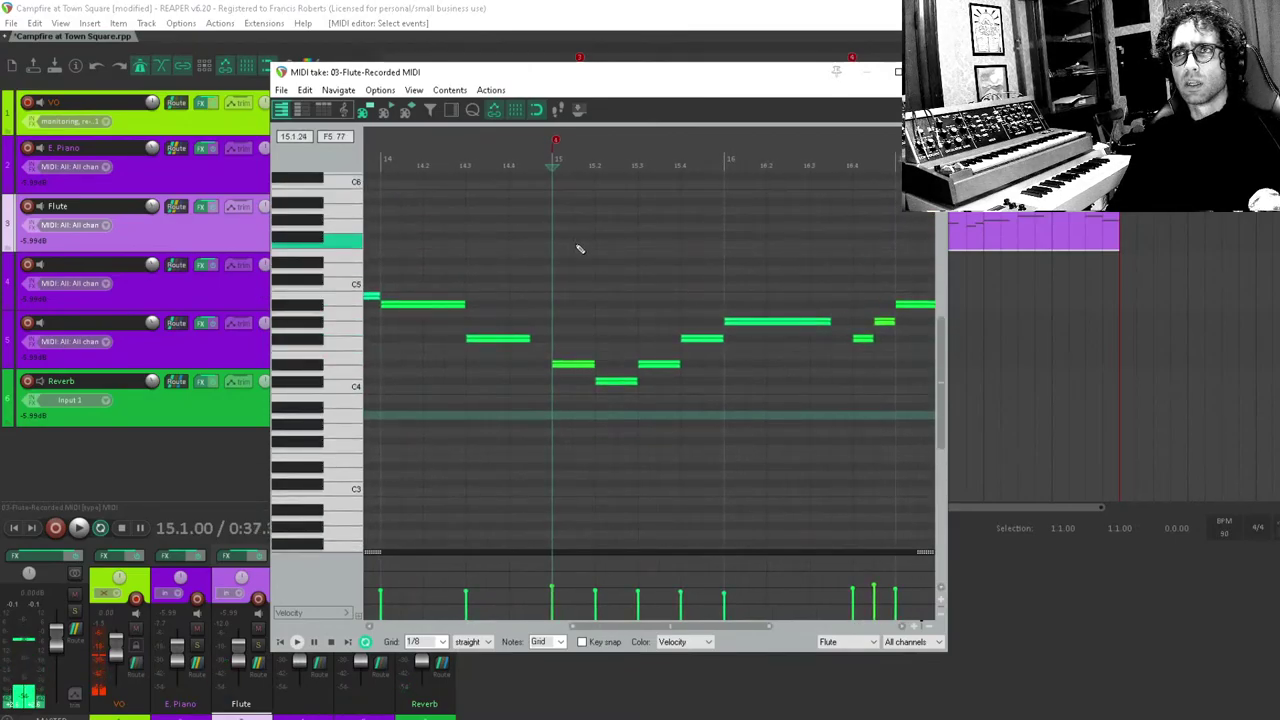
drag(579, 248, 667, 274)
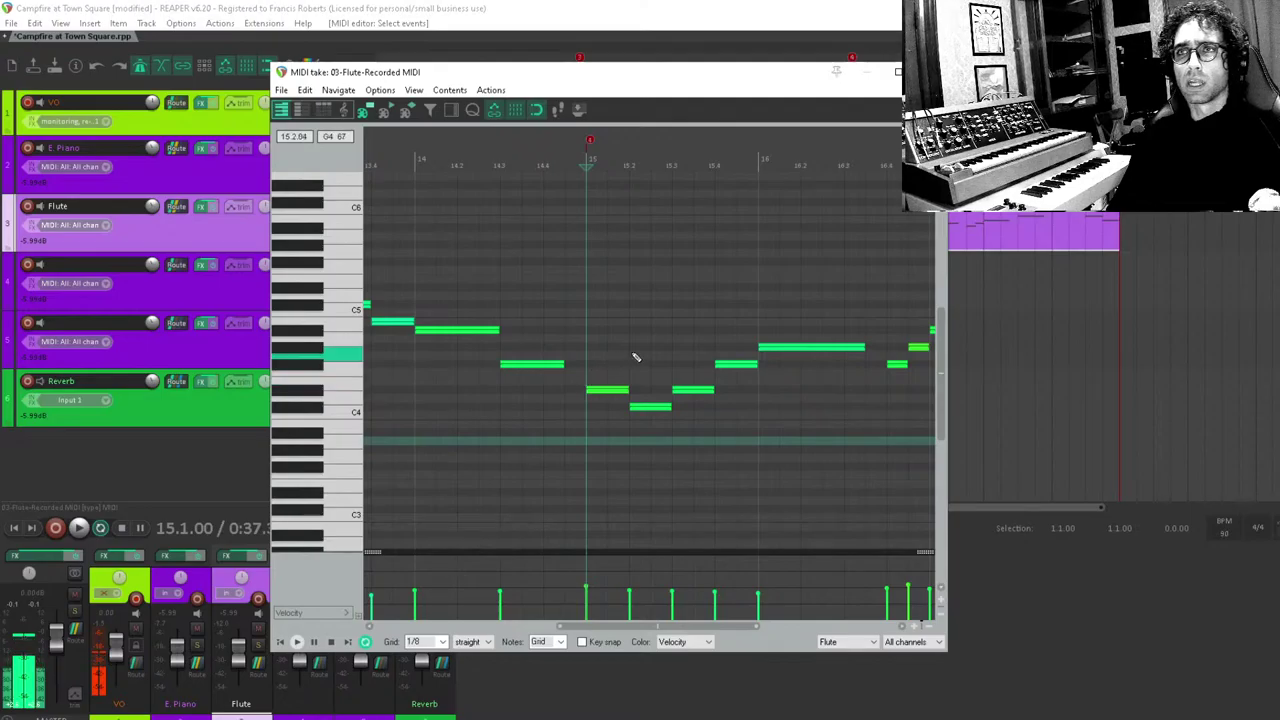
drag(778, 309, 755, 325)
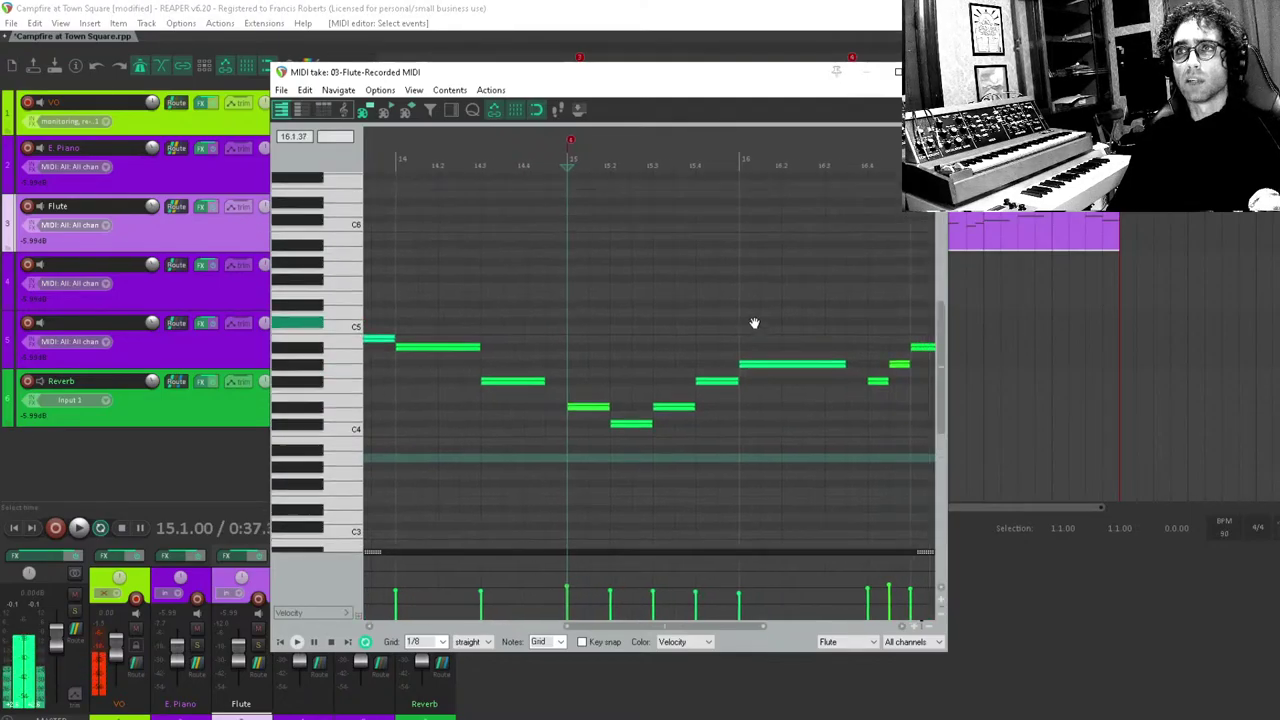
drag(507, 413, 583, 437)
key(space)
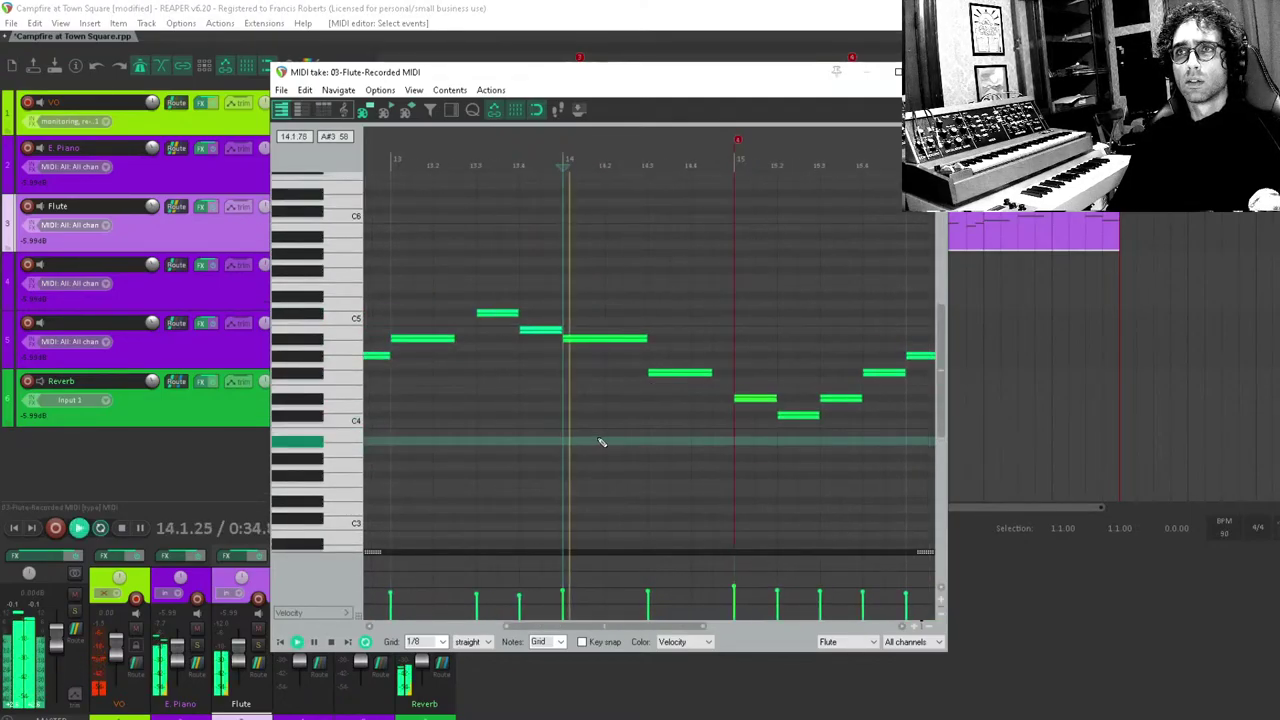
scroll(705, 423, down, 3)
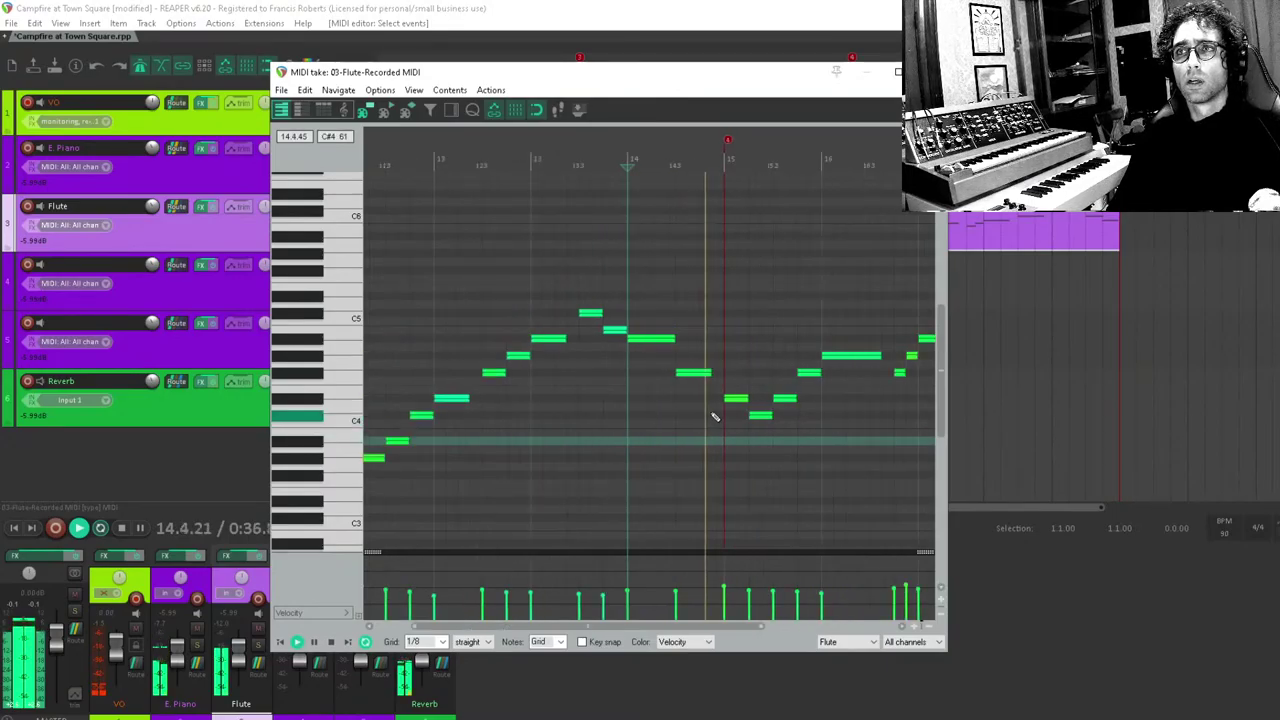
drag(714, 417, 528, 394)
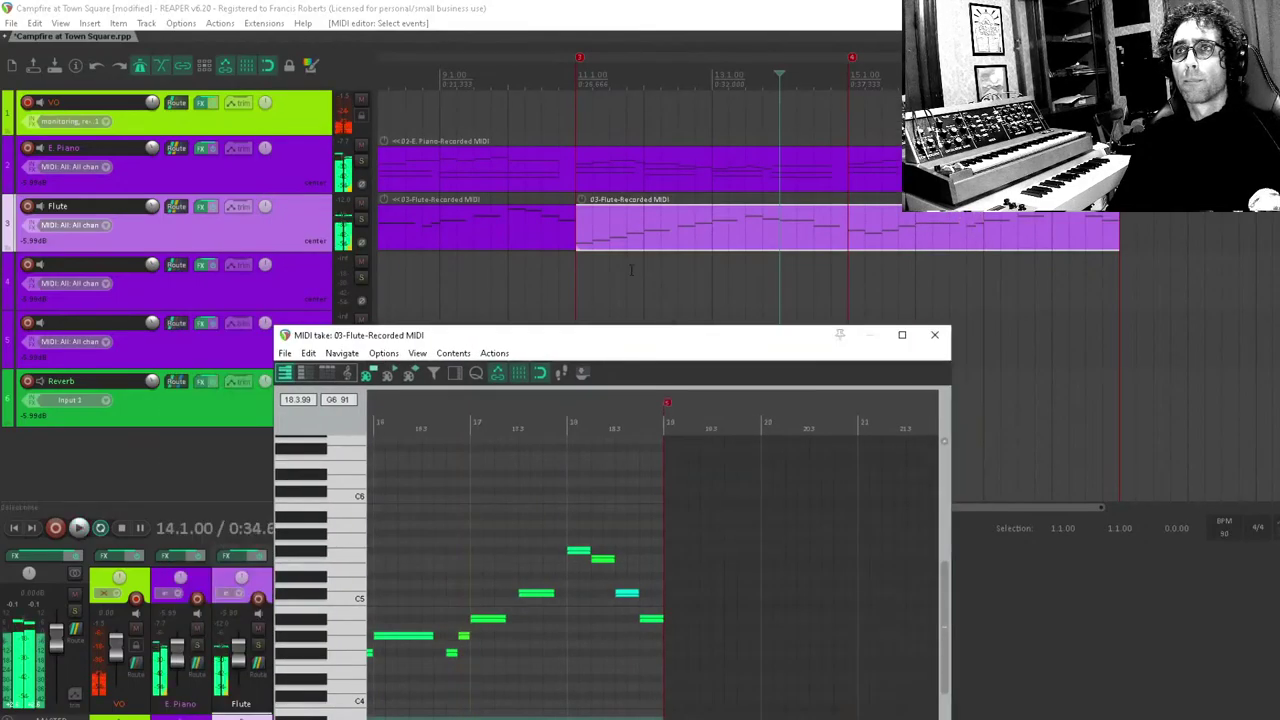
Play the arrangement from 11.1.00 to check the duplicated Flute melody, keeping its notes in view.
click(571, 291)
key(space)
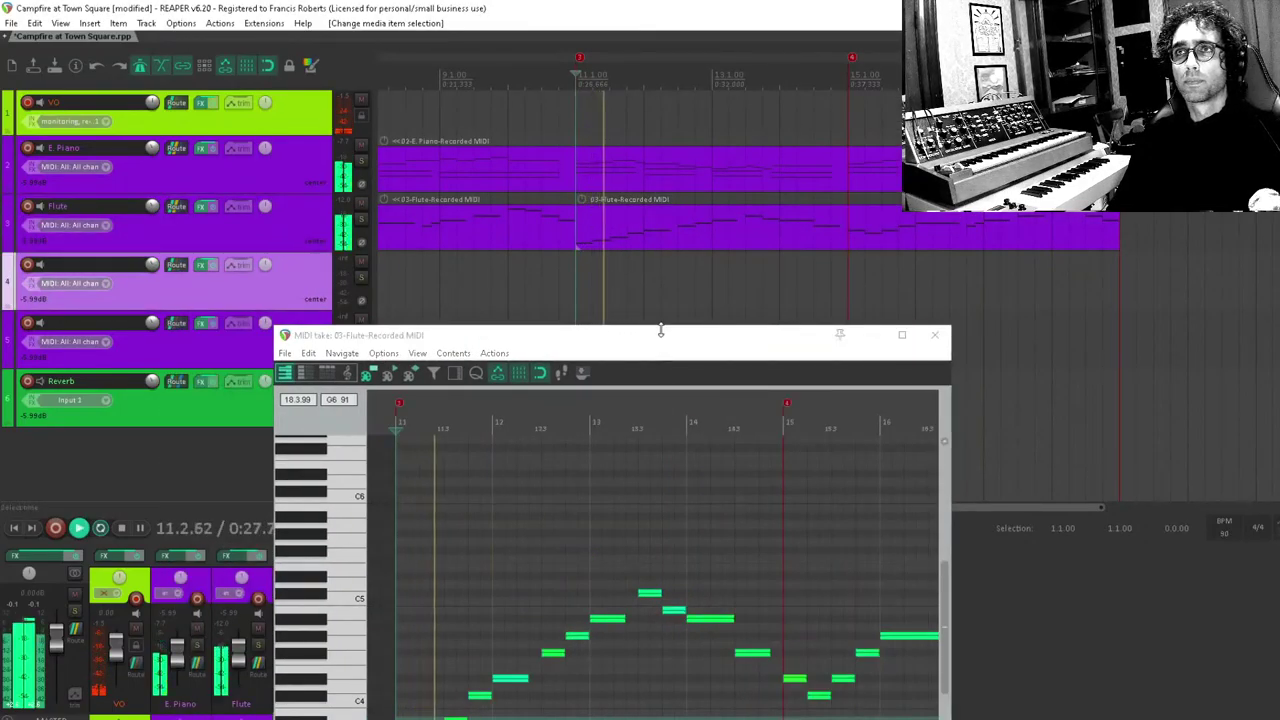
drag(644, 346, 624, 100)
click(494, 430)
Shorten the B4 note at 13.4.00 to end at 13.4.50, start the following A#4 there, and play from 13.1.00.
scroll(509, 357, up, 3)
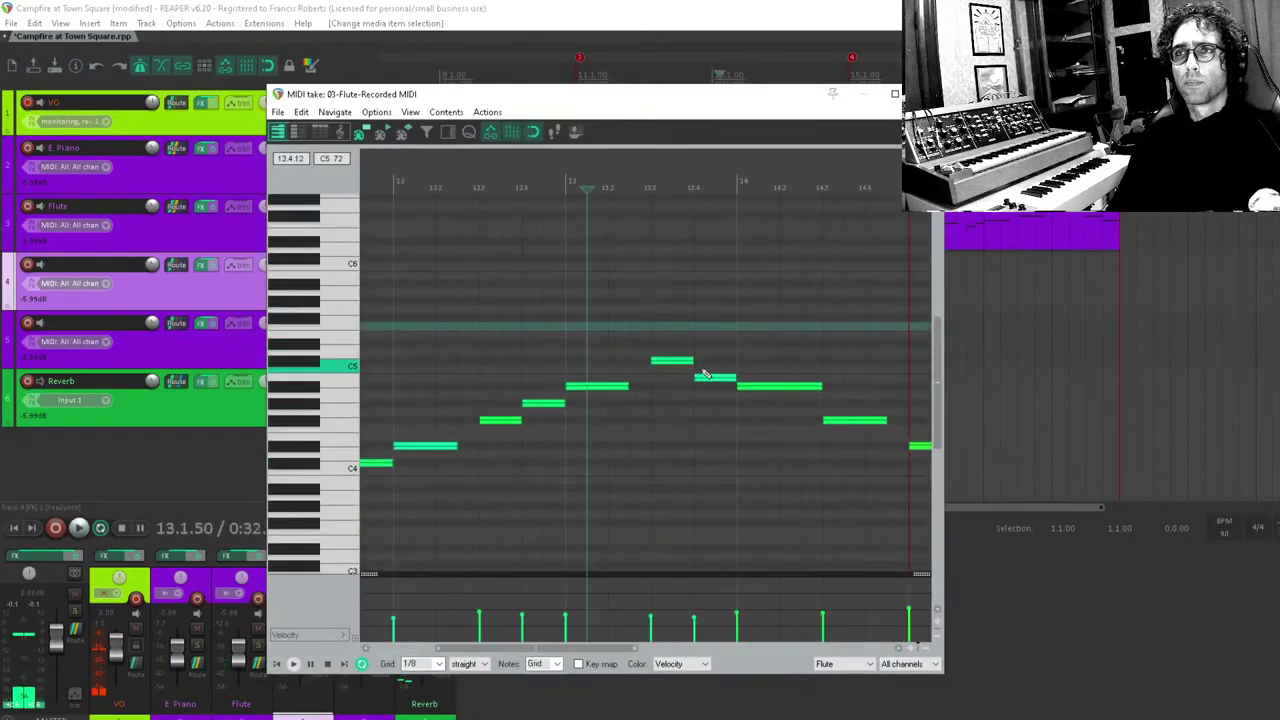
scroll(714, 397, up, 3)
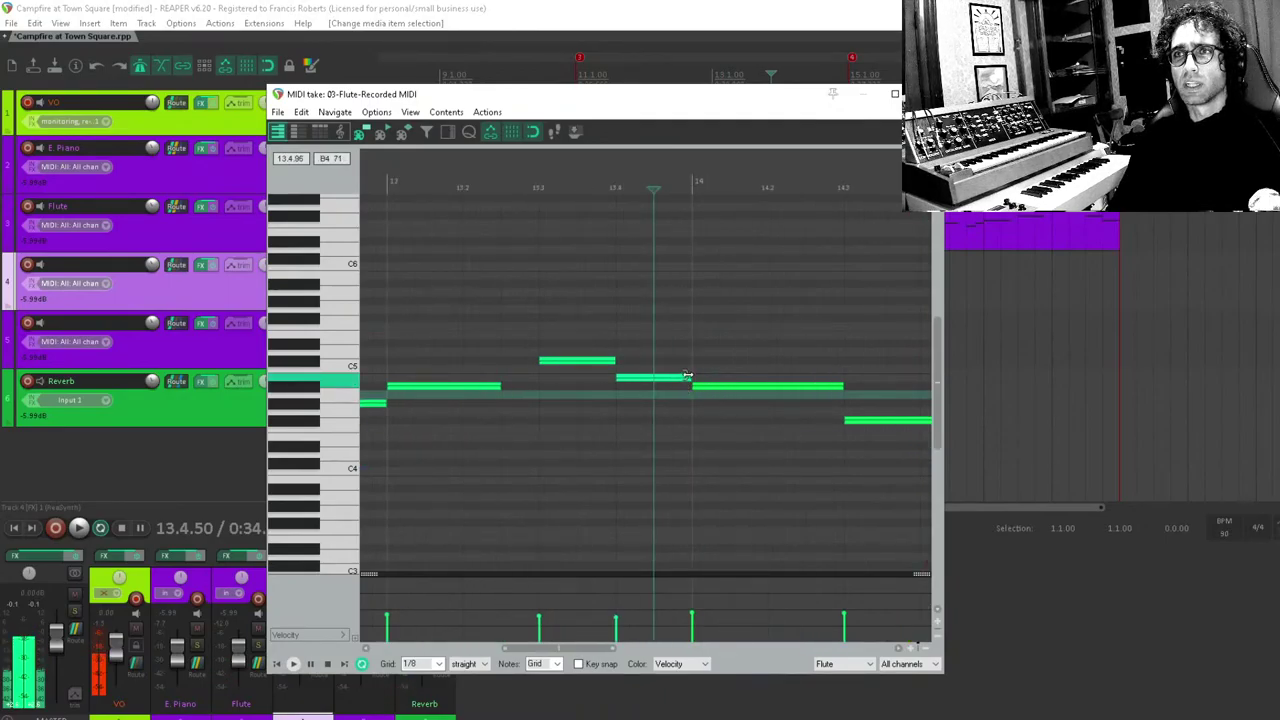
drag(687, 376, 654, 386)
scroll(660, 420, down, 5)
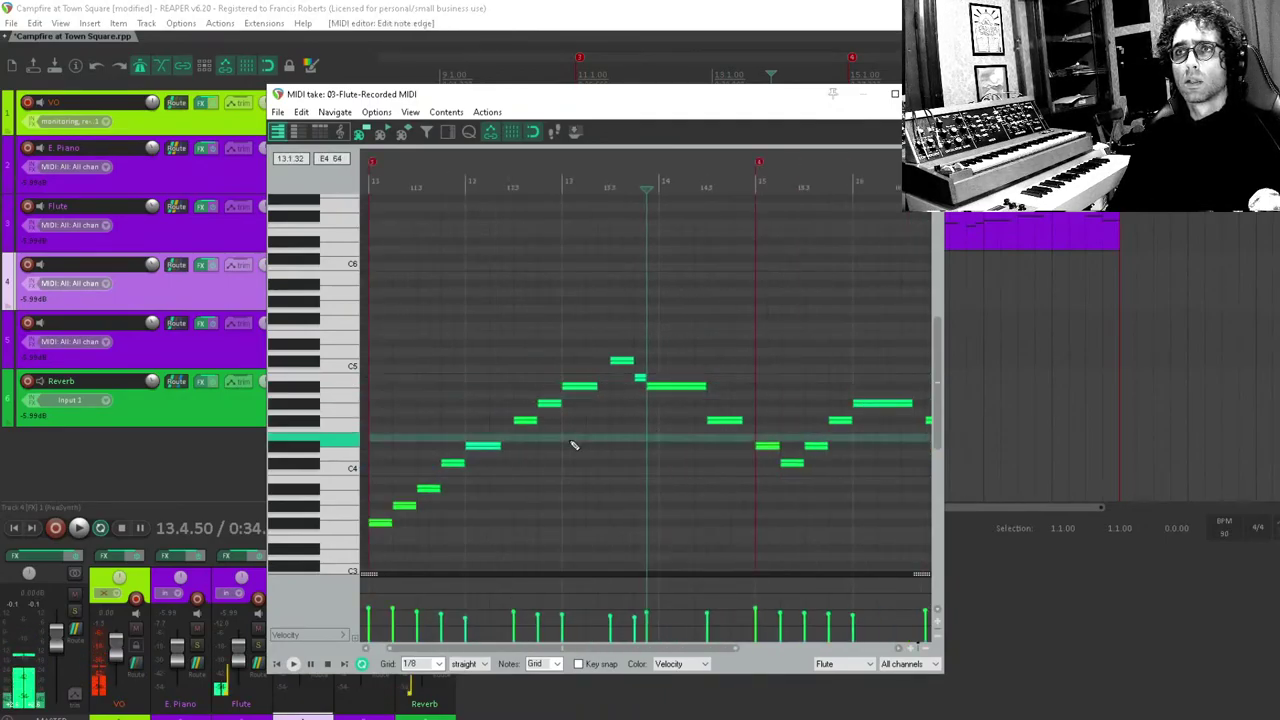
click(573, 445)
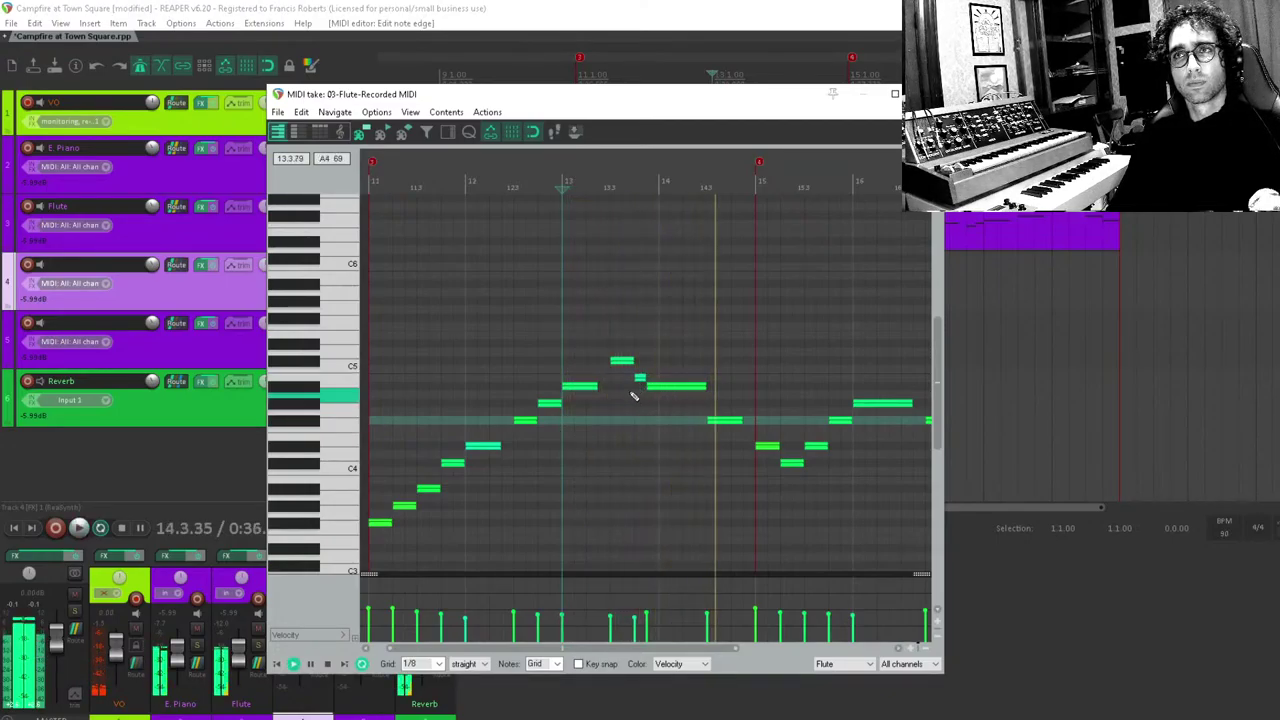
Extend the start of the C#5 note in bar 13 back to 13.2.50, and play the melody from 12.4.00.
scroll(586, 435, up, 3)
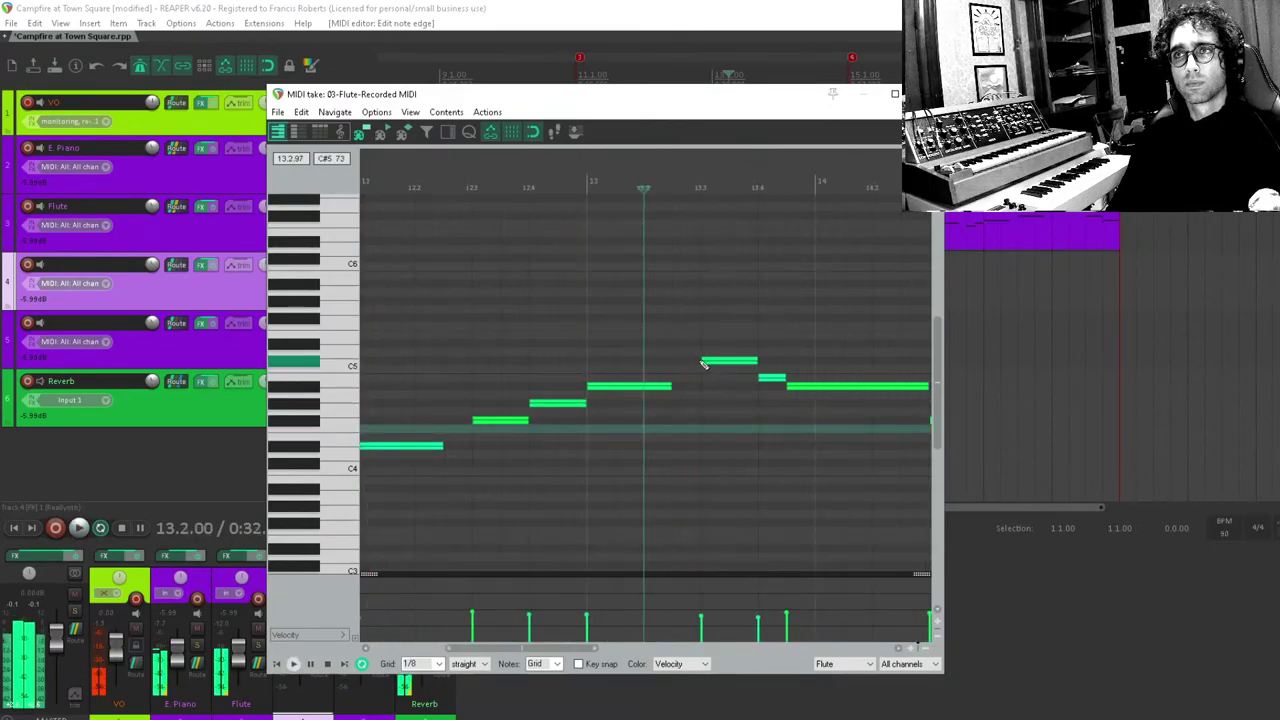
click(546, 481)
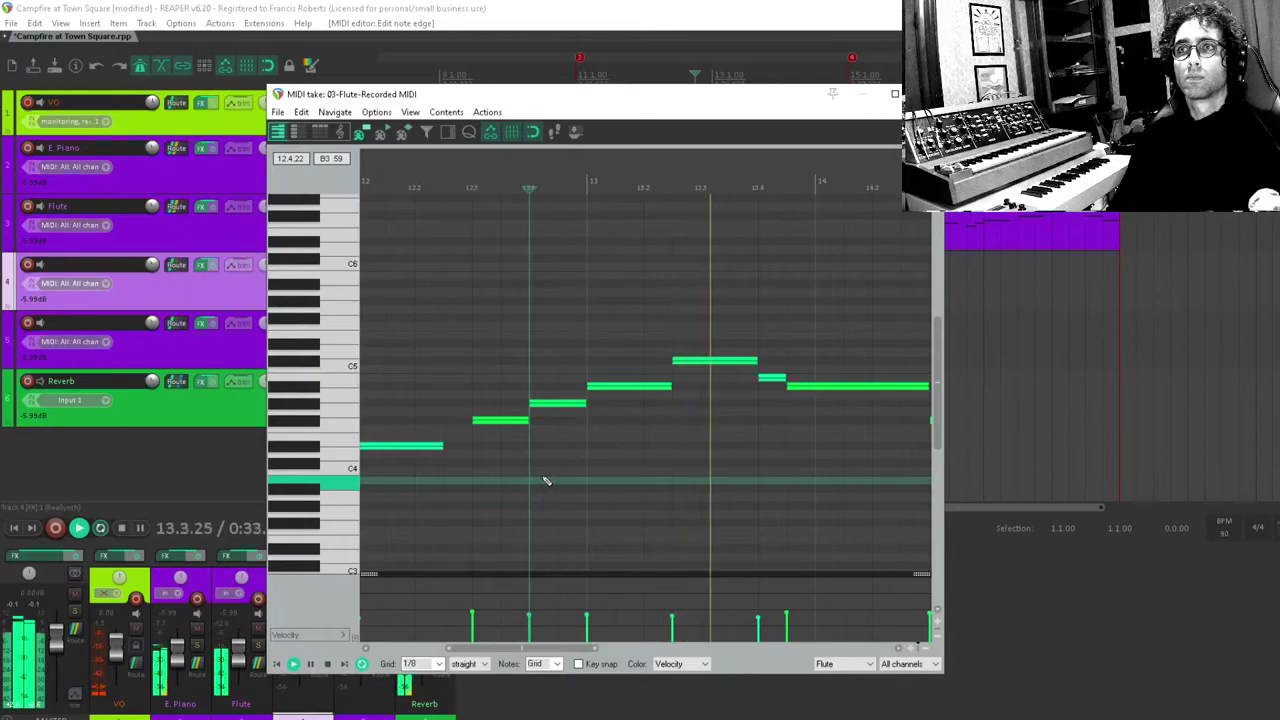
scroll(471, 345, down, 3)
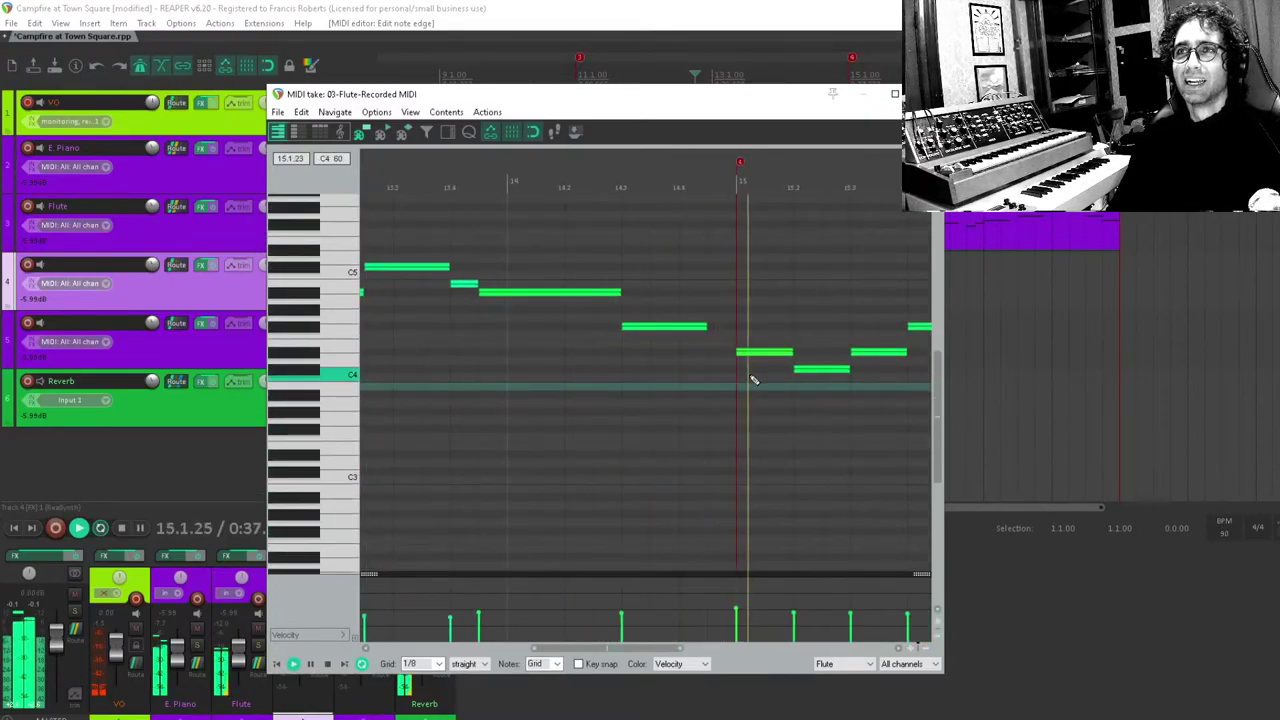
scroll(770, 370, down, 2)
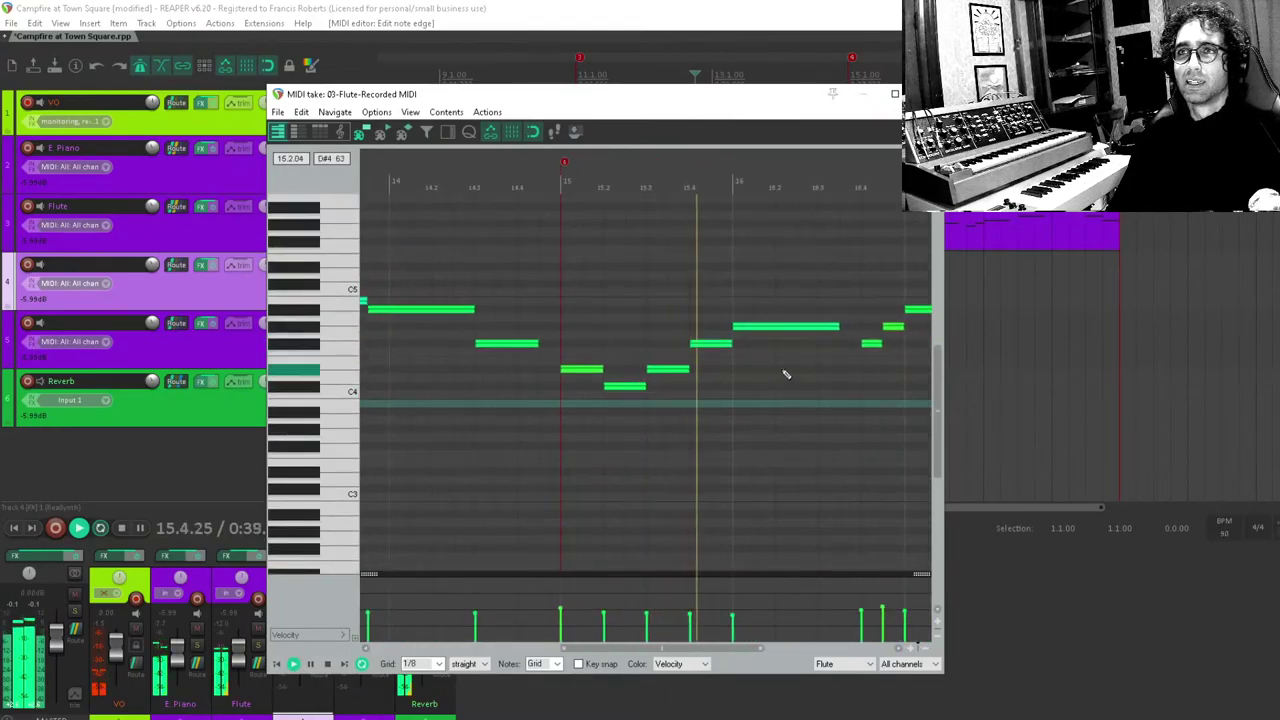
key(space)
Shorten the F#4 note at 15.4.00 to end at 15.4.50, and add a G4 note from 15.4.50 to 16.1.00.
click(711, 344)
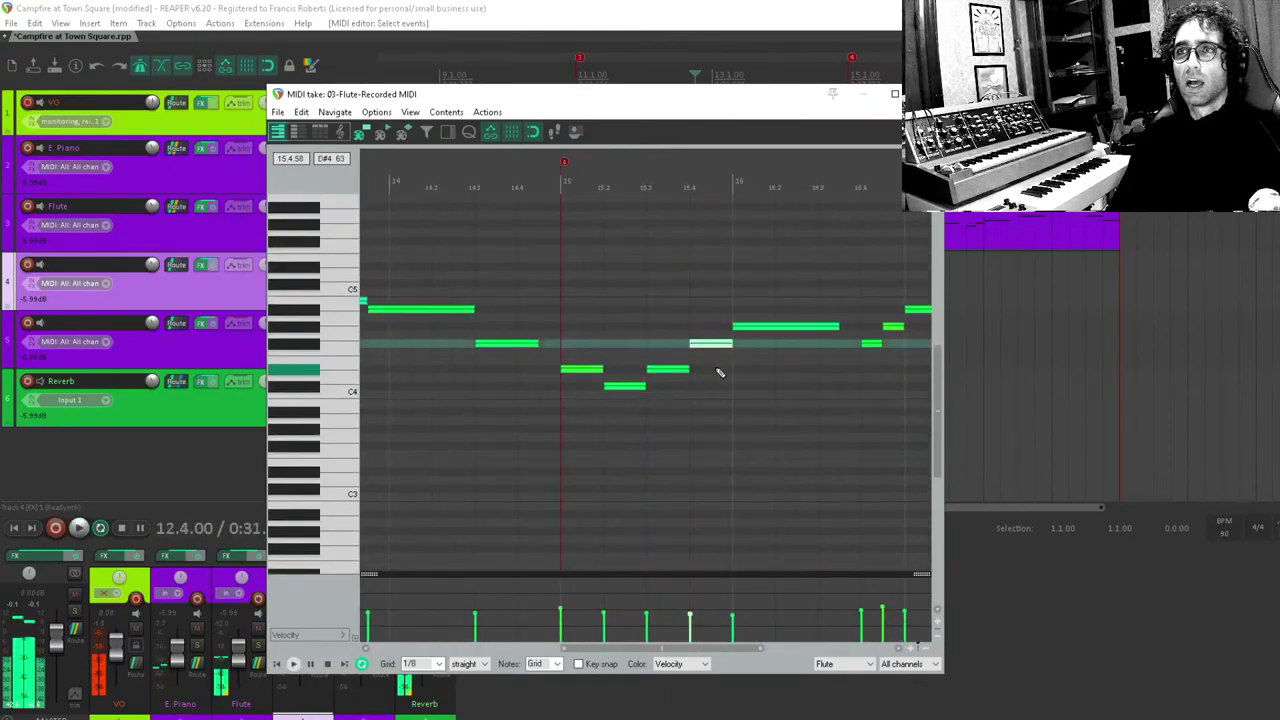
scroll(719, 372, up, 3)
drag(697, 388, 651, 386)
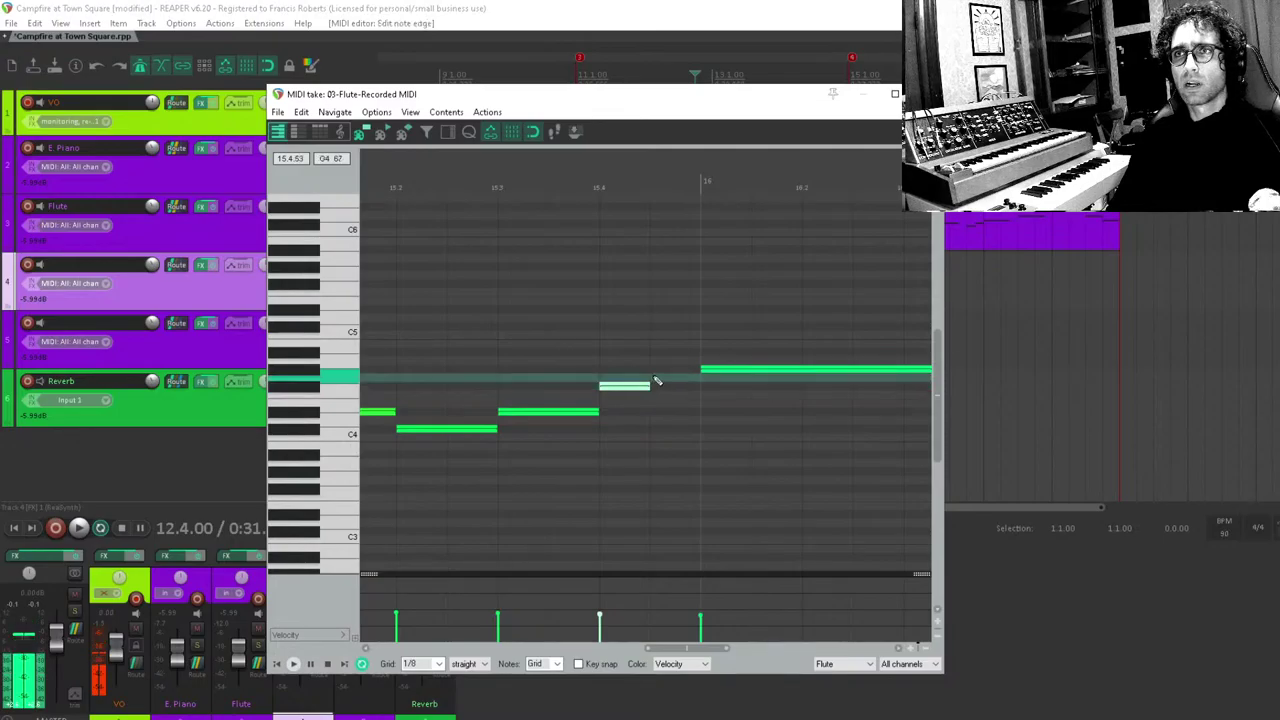
click(660, 377)
scroll(523, 391, down, 3)
Play the edited Flute melody from 15.1.00 into bar 18.
click(510, 392)
key(space)
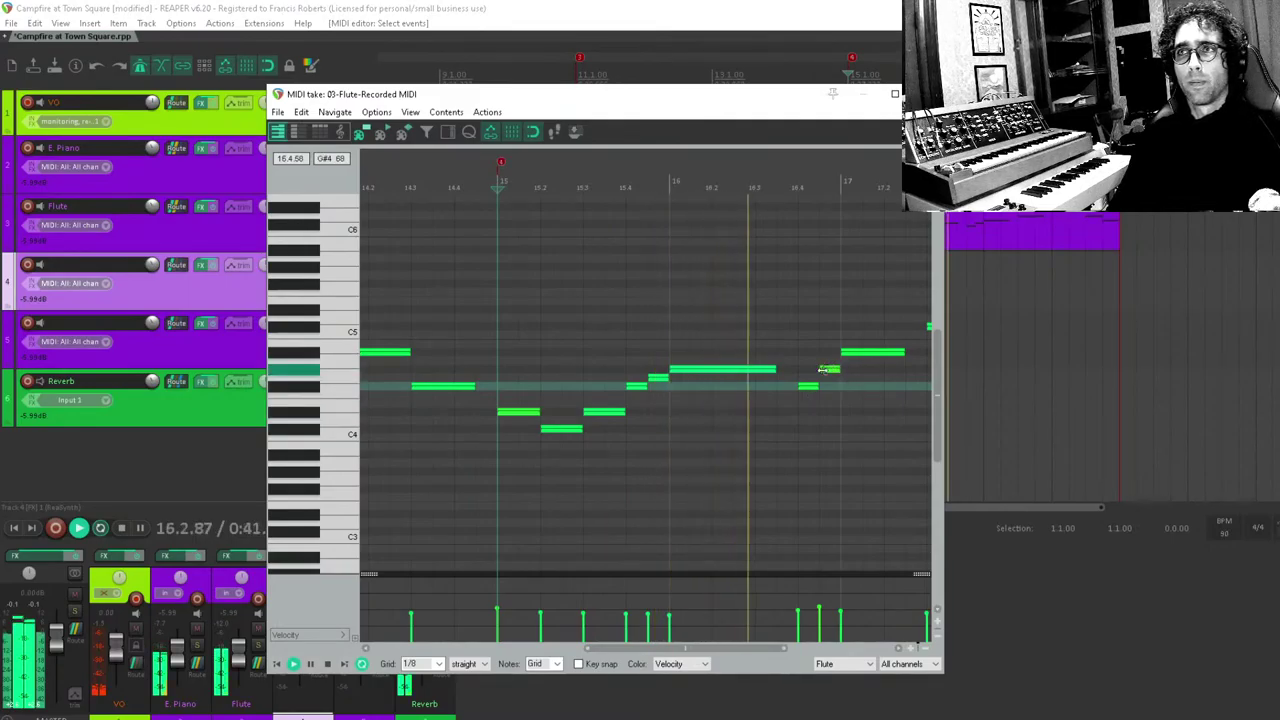
scroll(814, 391, up, 2)
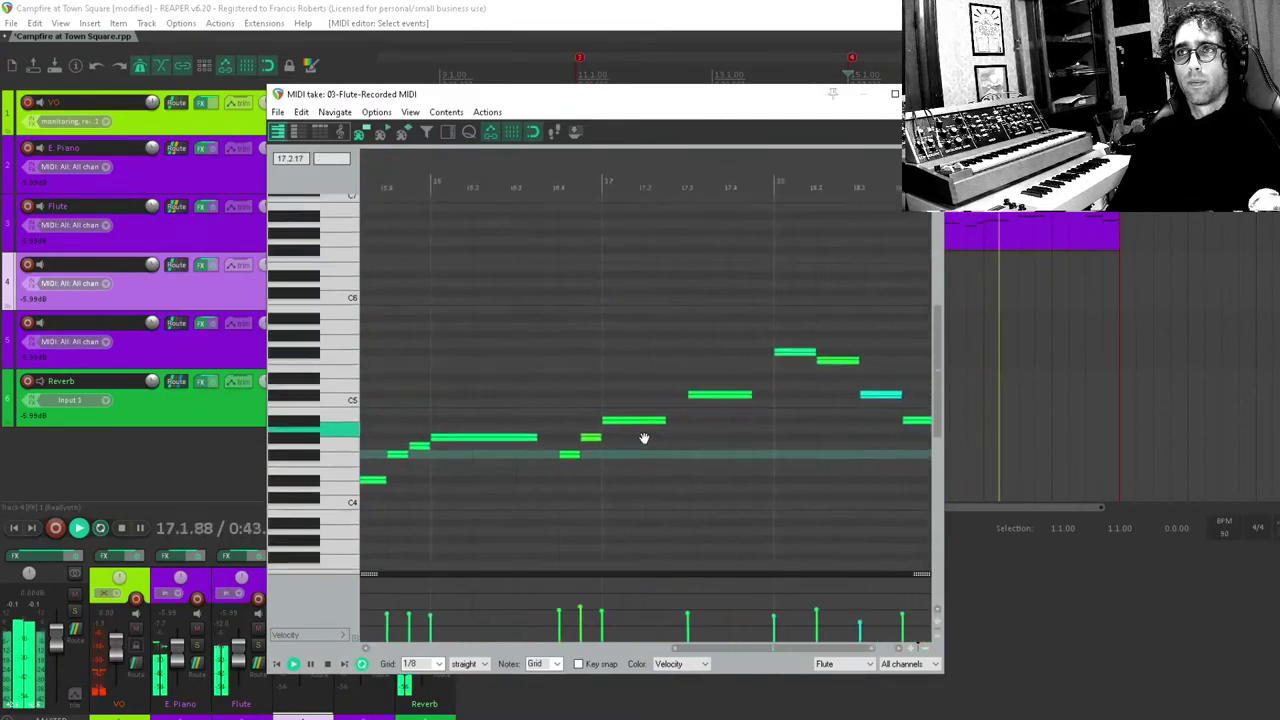
scroll(720, 398, up, 1)
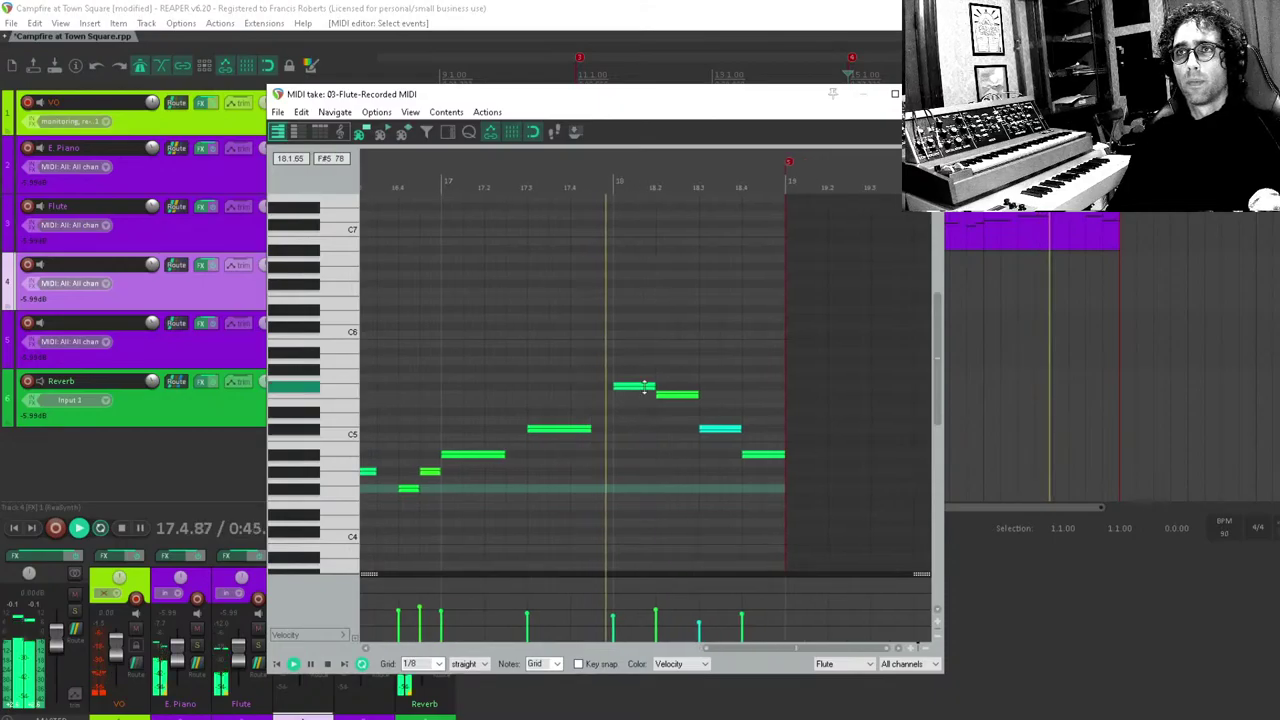
key(space)
Delete the final A#4 note at 18.4.00, extend the C#5 at 18.3.00 to 19.1.00, and play from 18.1.00.
click(765, 458)
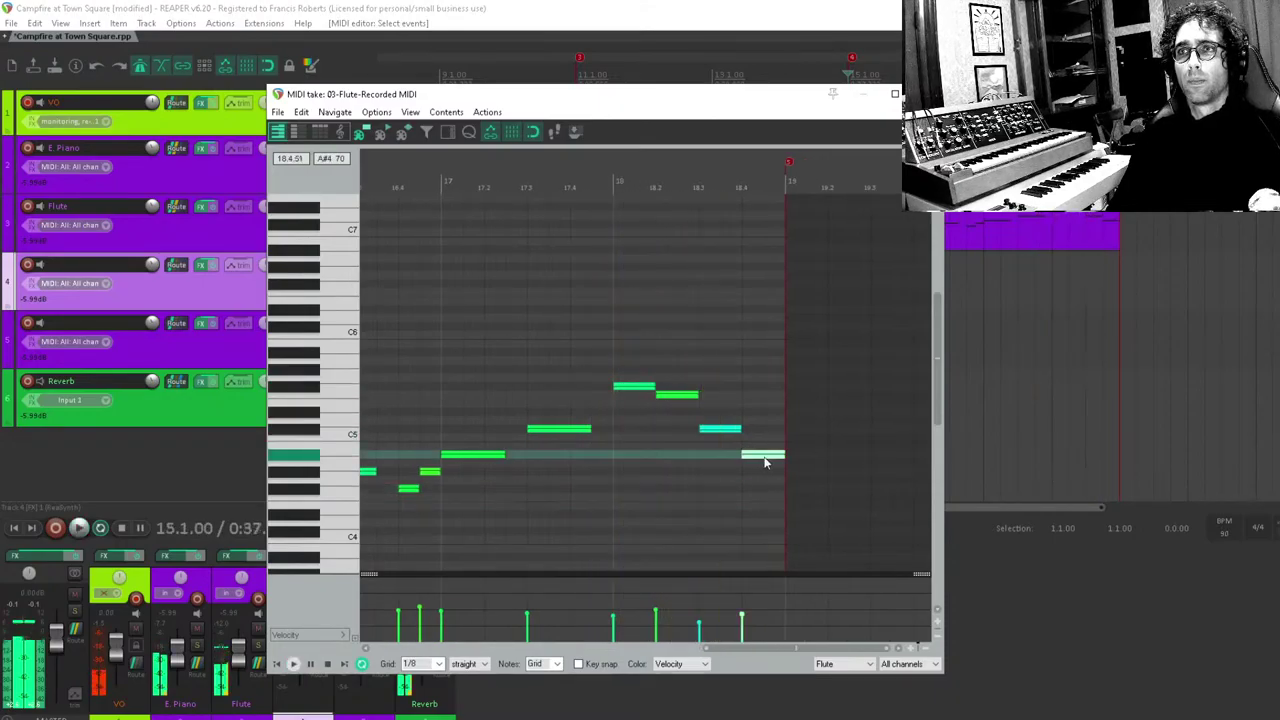
drag(735, 429, 752, 430)
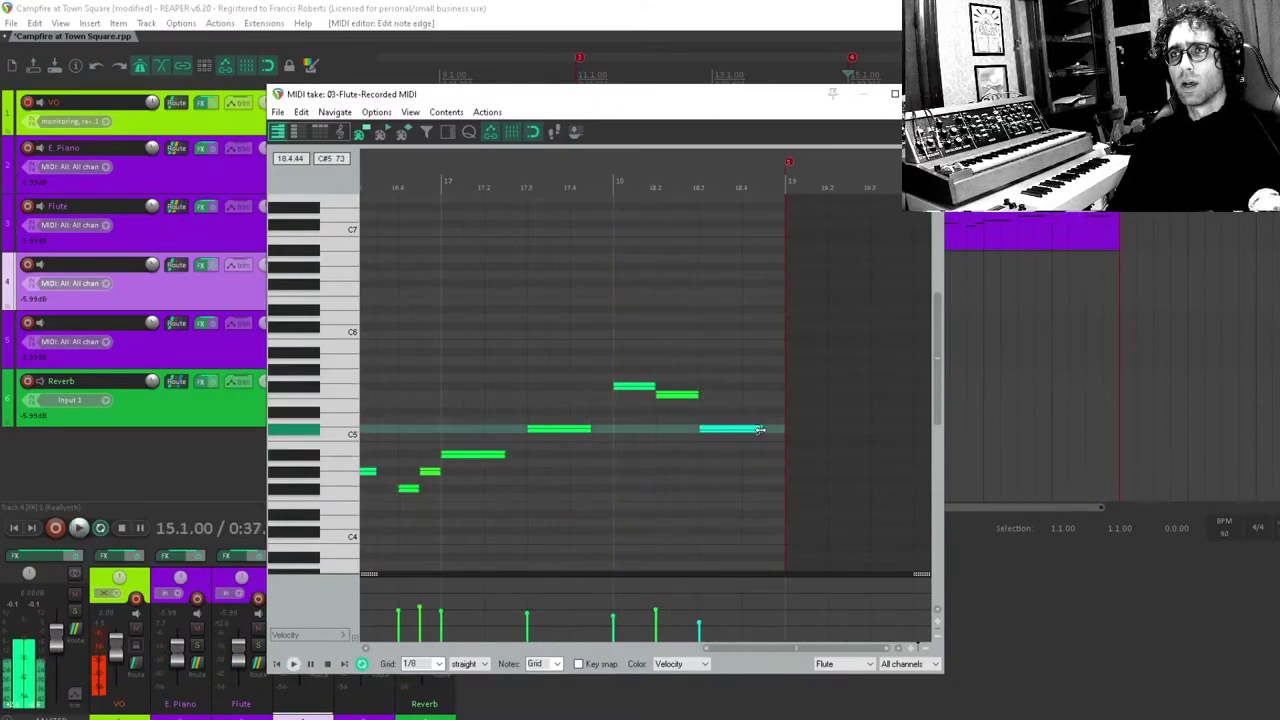
scroll(608, 480, down, 2)
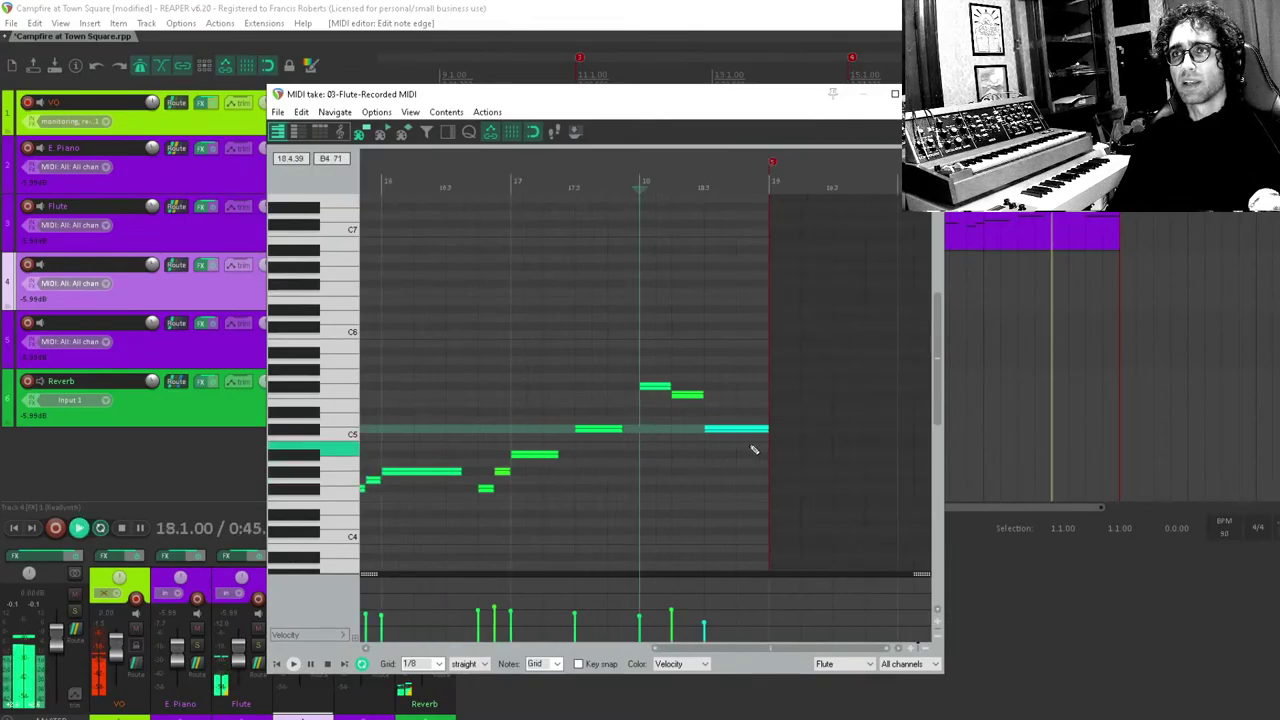
key(space)
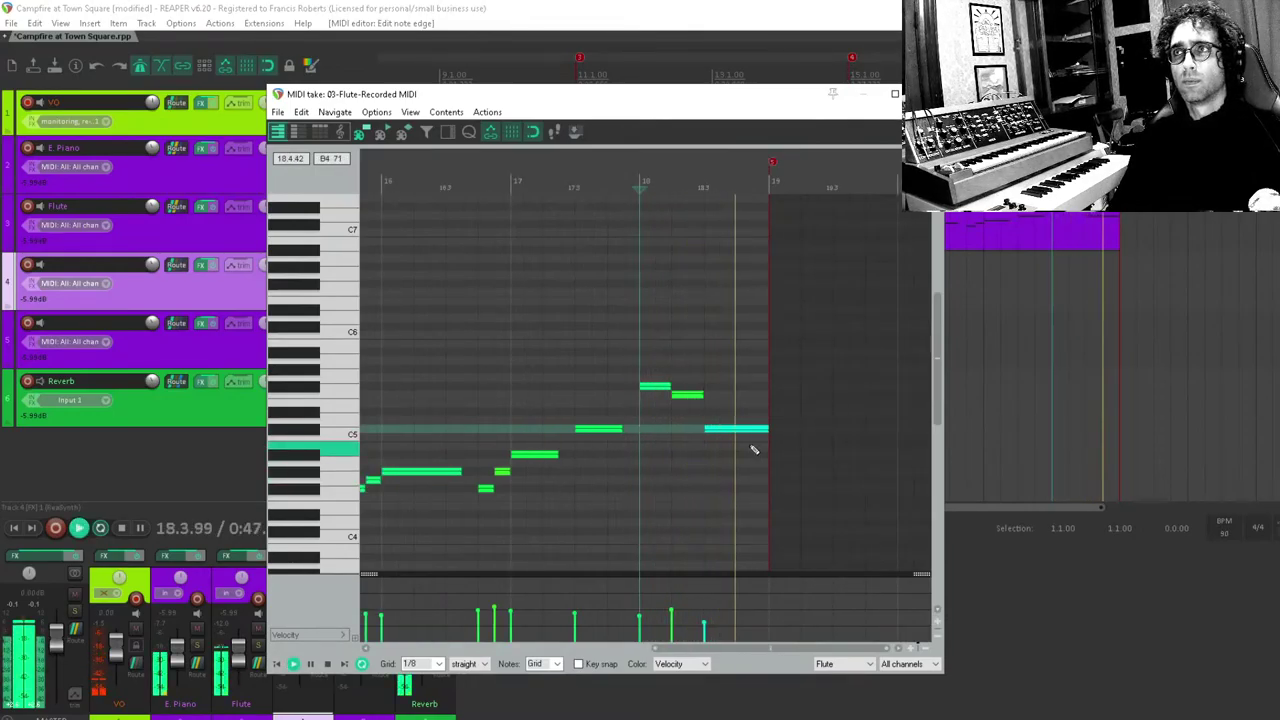
key(space)
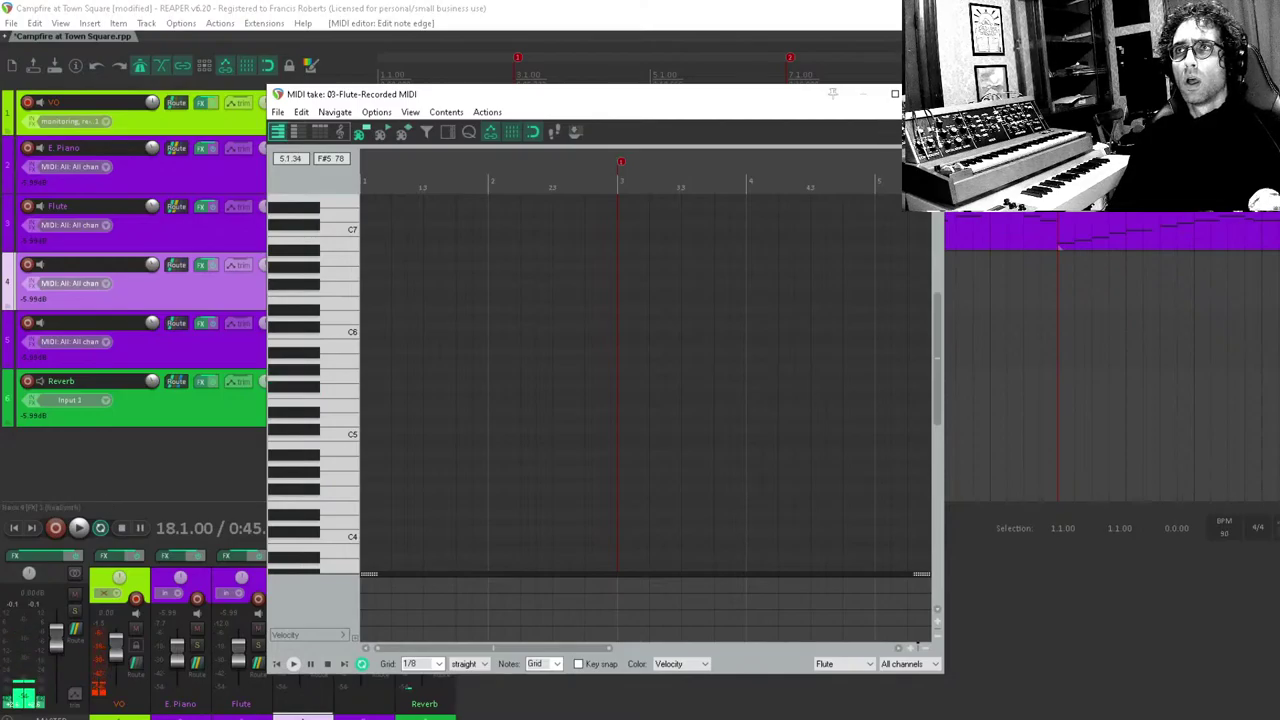
Close the Flute MIDI editor, save the project, and return the edit cursor to 3.1.00.
key(Escape)
scroll(994, 243, down, 3)
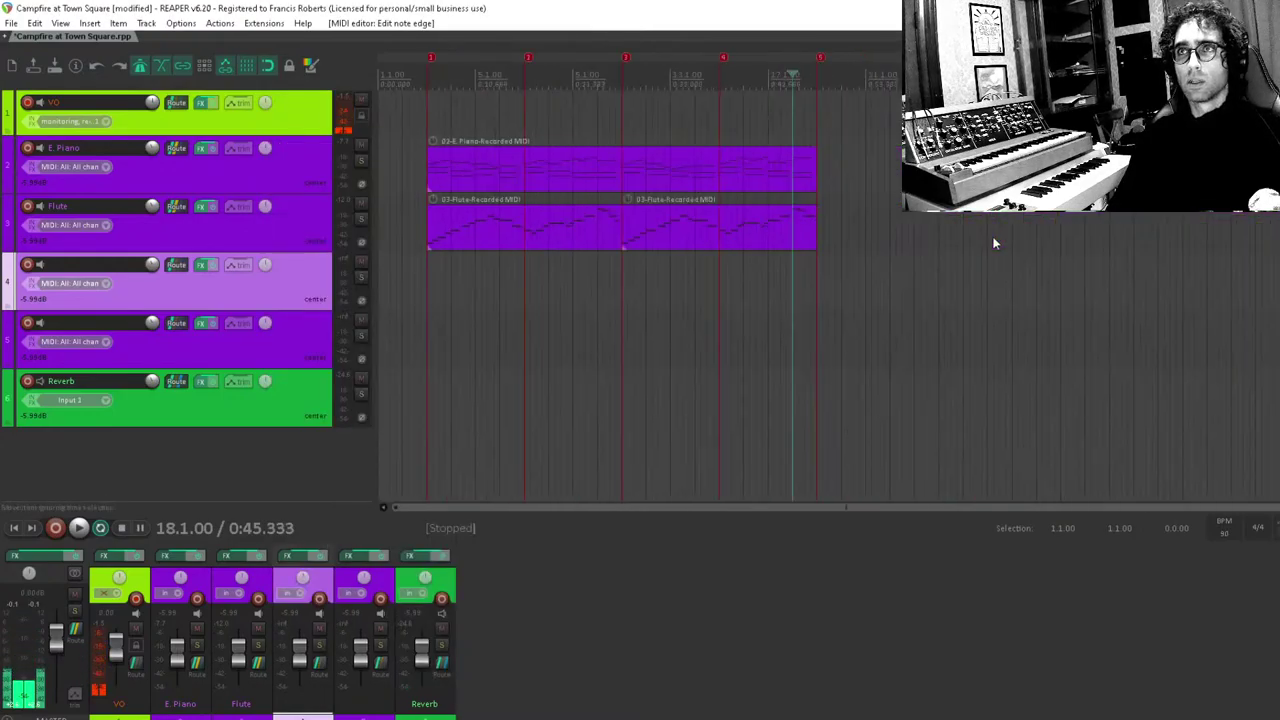
key(ctrl+s)
click(627, 315)
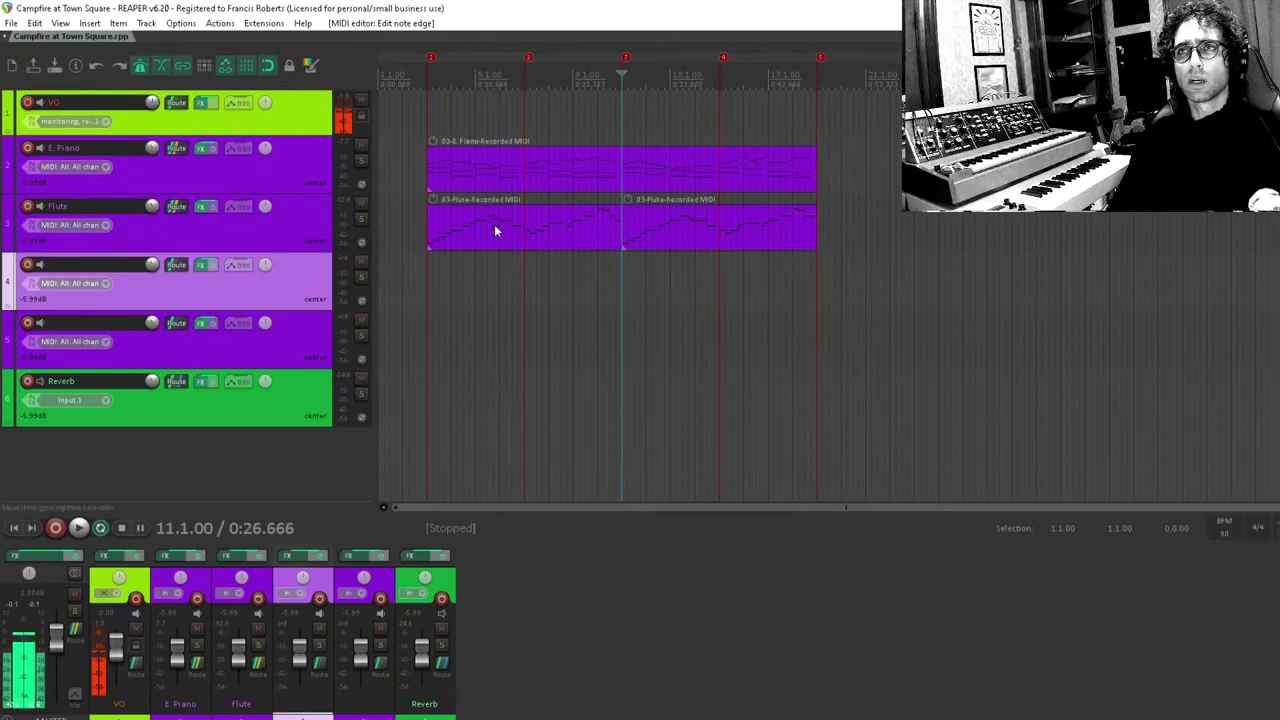
click(427, 283)
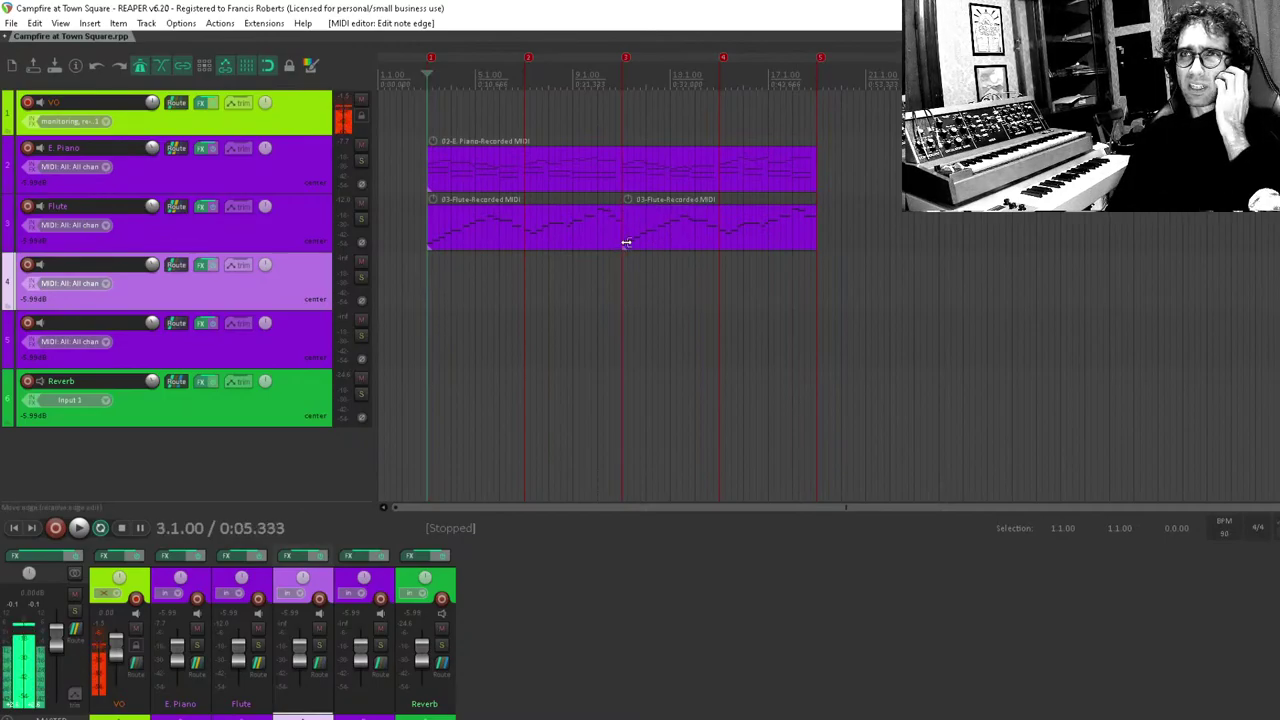
Open the second Flute item for MIDI editing and delete its first note, the F#3 at 11.1.00.
scroll(625, 277, up, 3)
scroll(851, 351, down, 3)
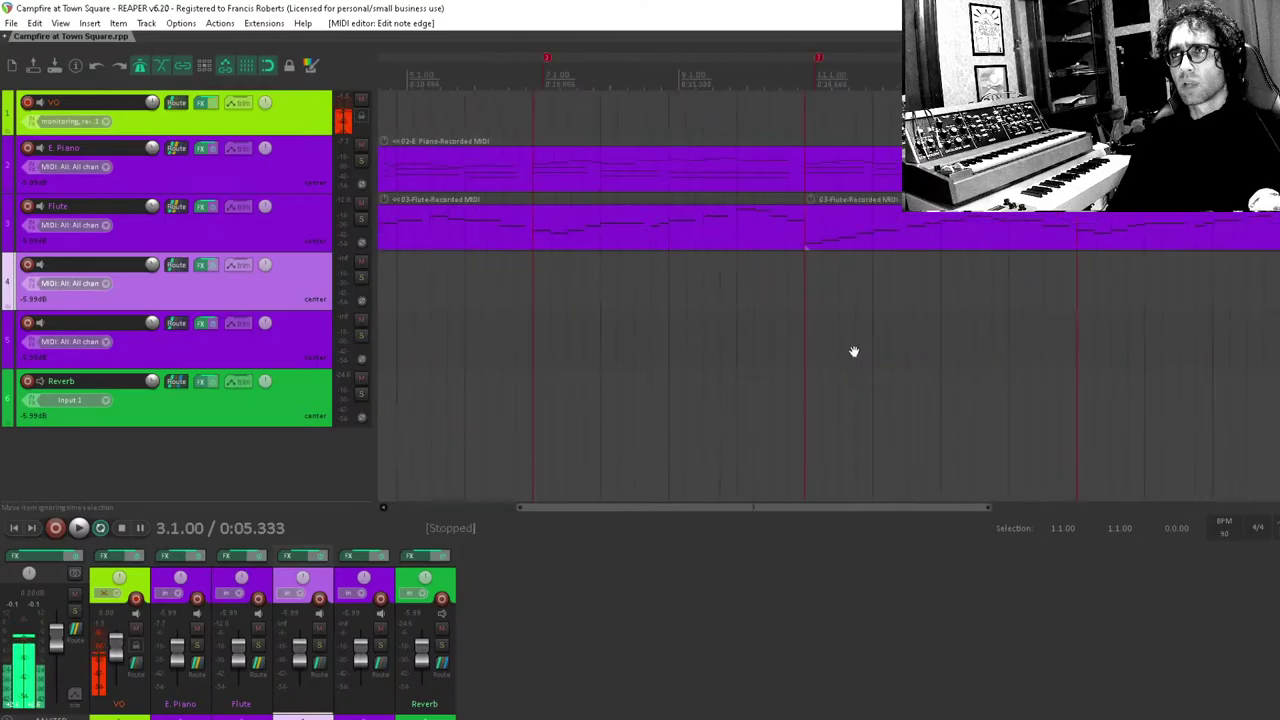
double_click(810, 225)
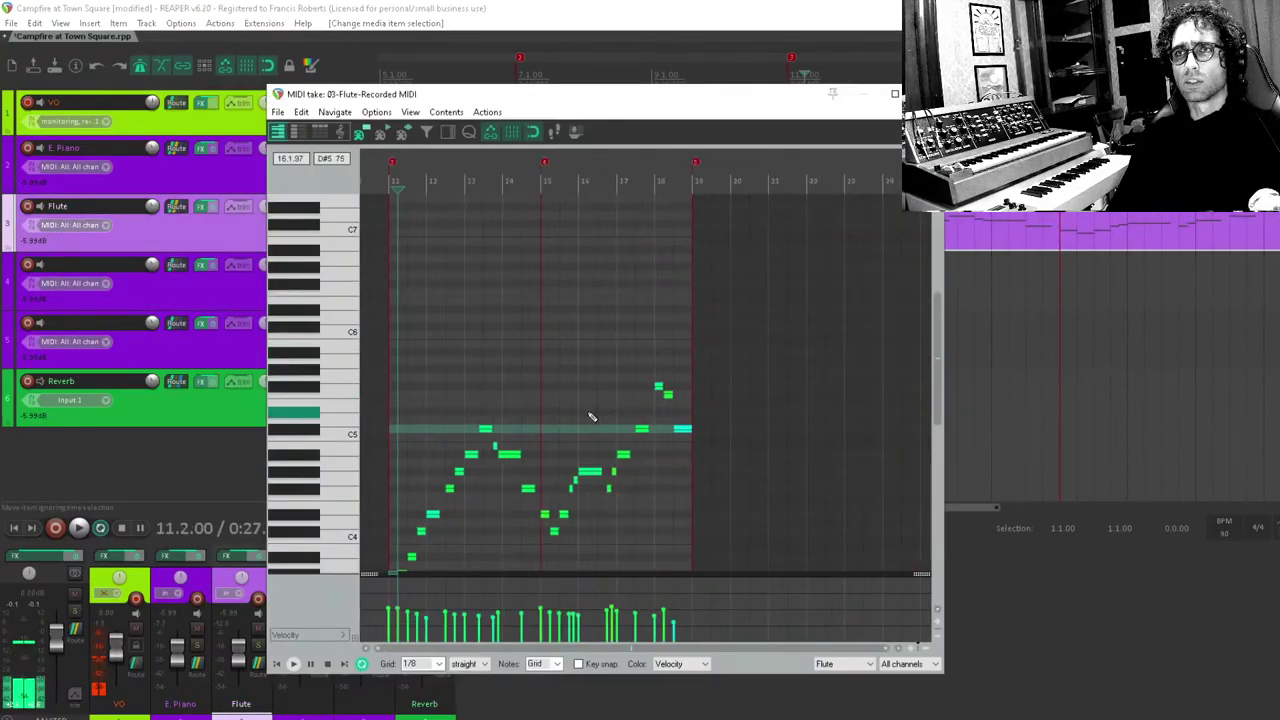
scroll(494, 468, up, 3)
scroll(514, 480, up, 3)
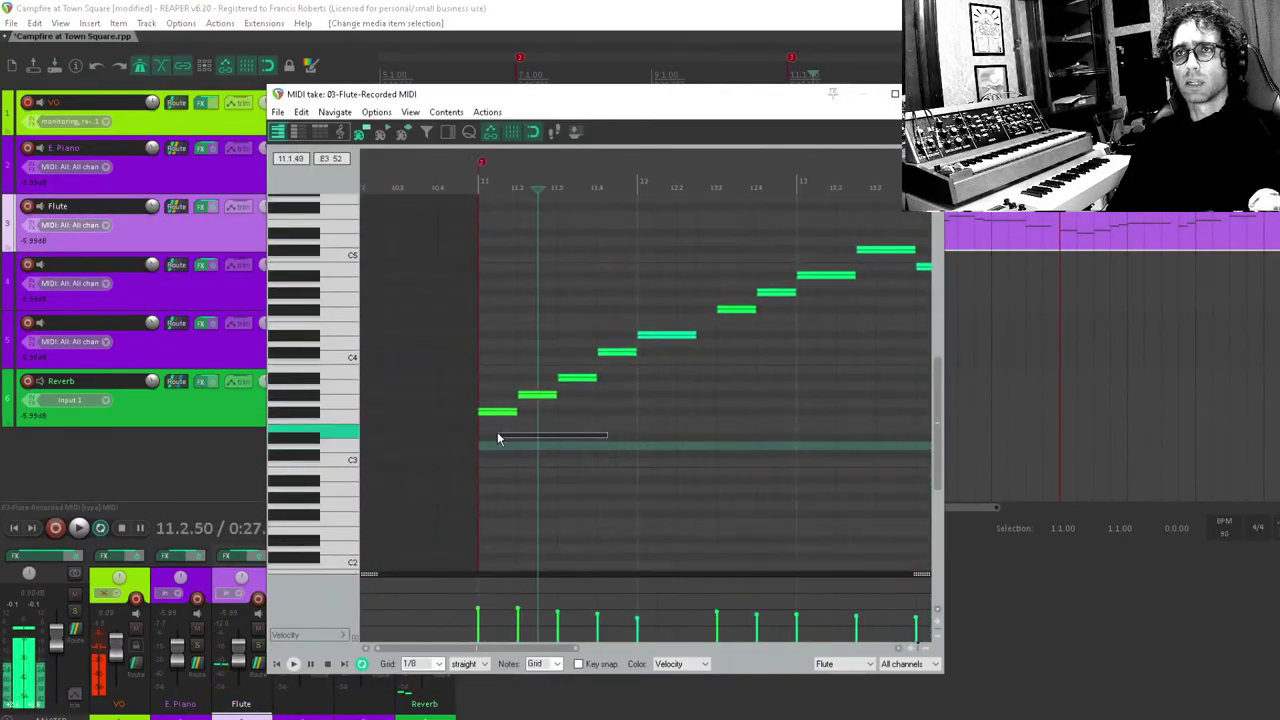
drag(606, 437, 478, 408)
key(Delete)
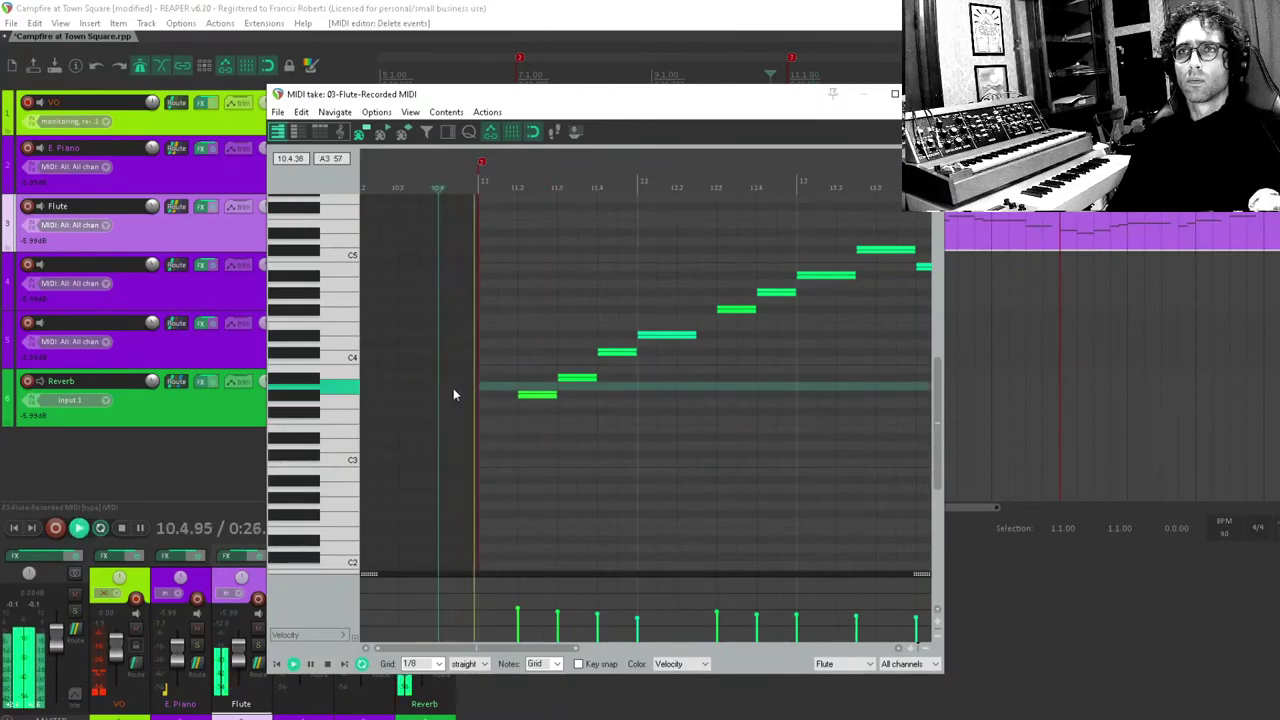
Replace the G#3 at 11.2.00 with an F#3 from 11.2.00 to 11.2.50 and a G#3 from 11.2.50 to 11.3.00, and play the change.
click(545, 397)
scroll(560, 412, up, 3)
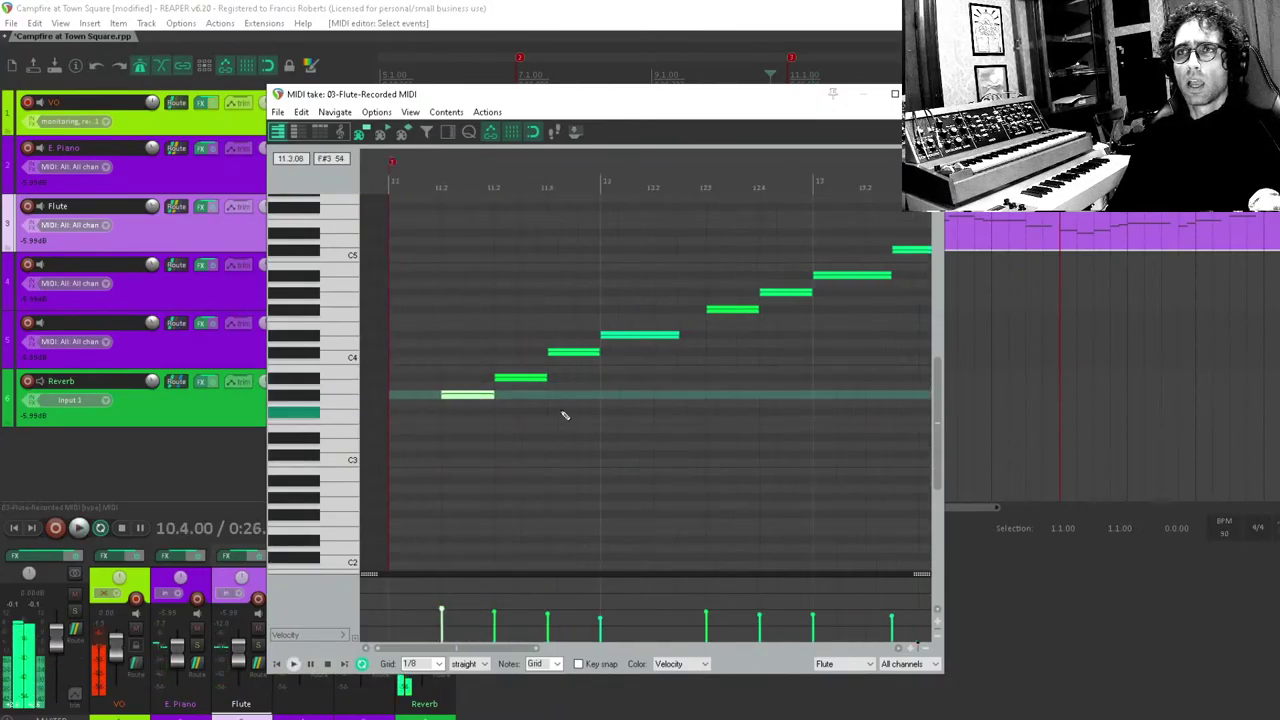
click(510, 411)
click(540, 397)
scroll(493, 440, down, 3)
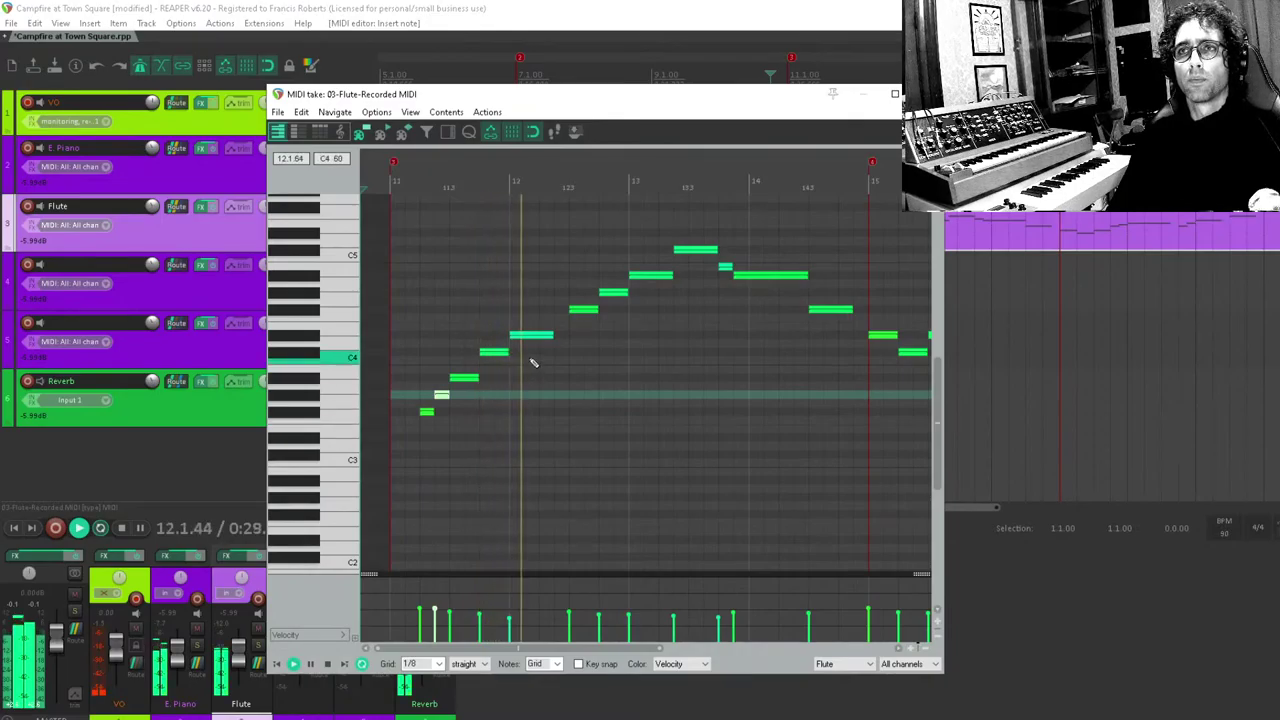
key(space)
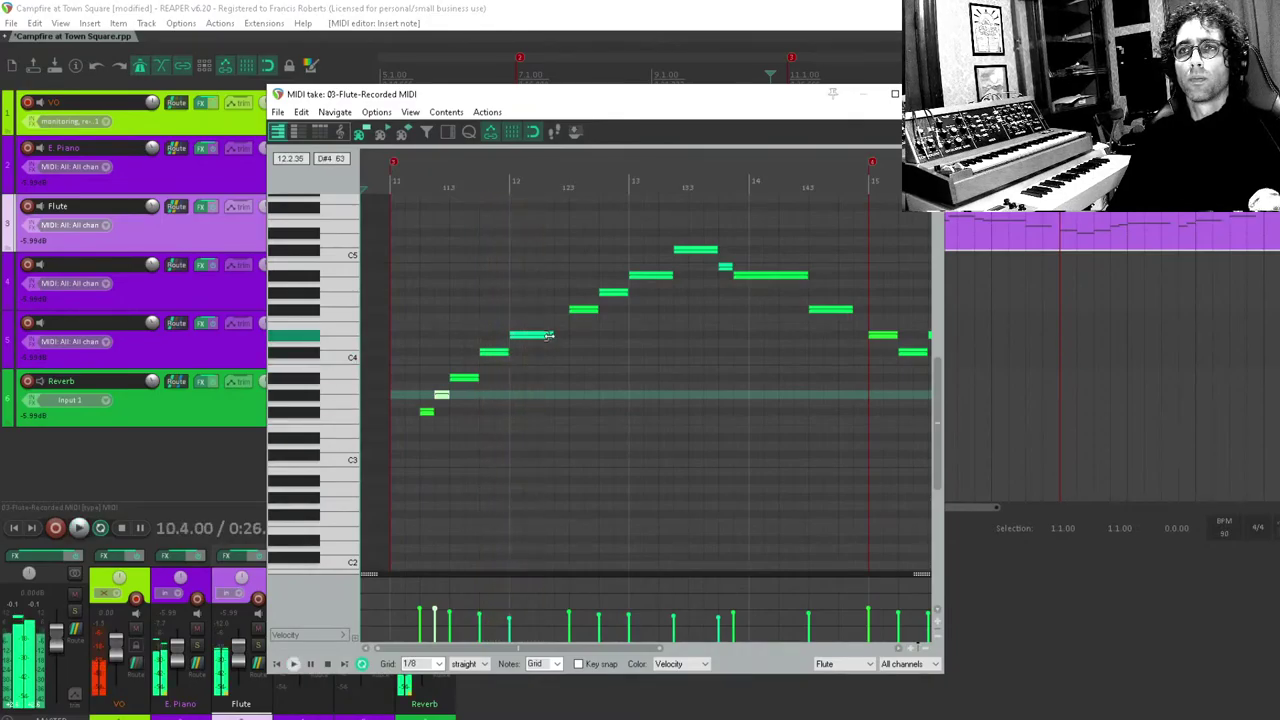
Shorten the D#4 at 12.1.00 to end at 12.2.00, add a C#4 from 12.2.00 to 12.3.00, and play from 12.1.00.
click(543, 356)
scroll(543, 356, up, 2)
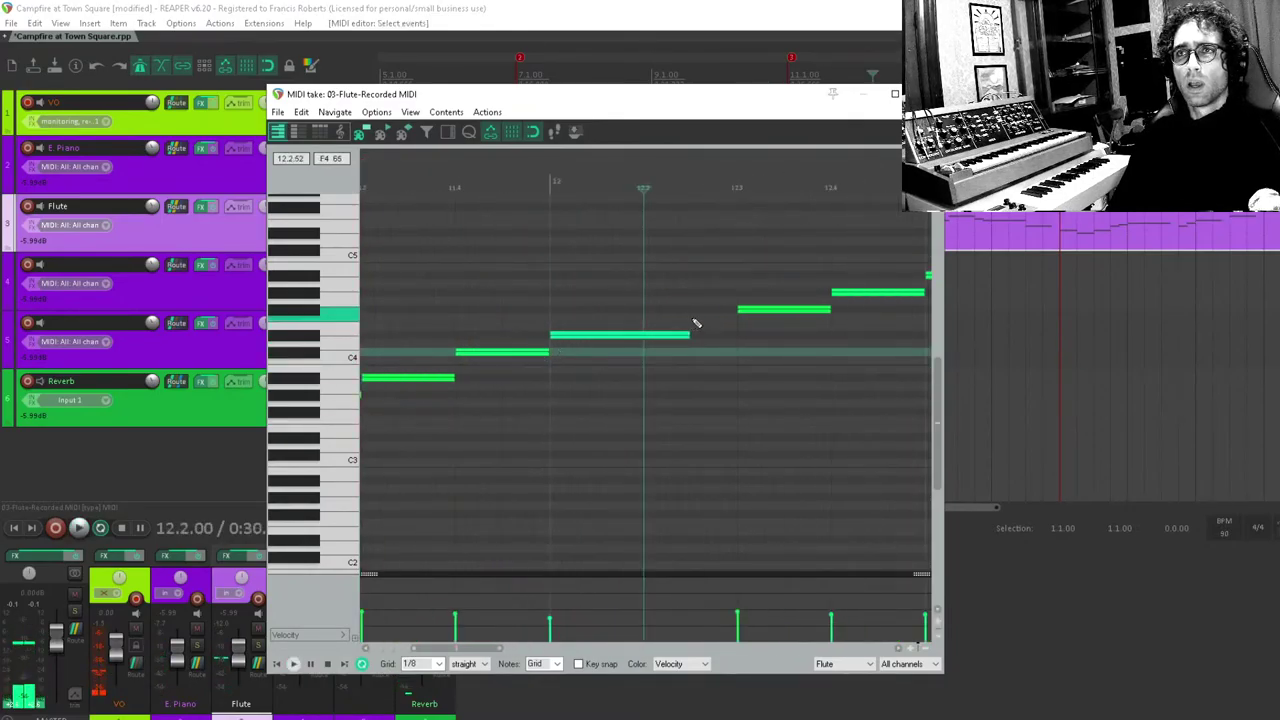
drag(686, 334, 643, 334)
click(665, 354)
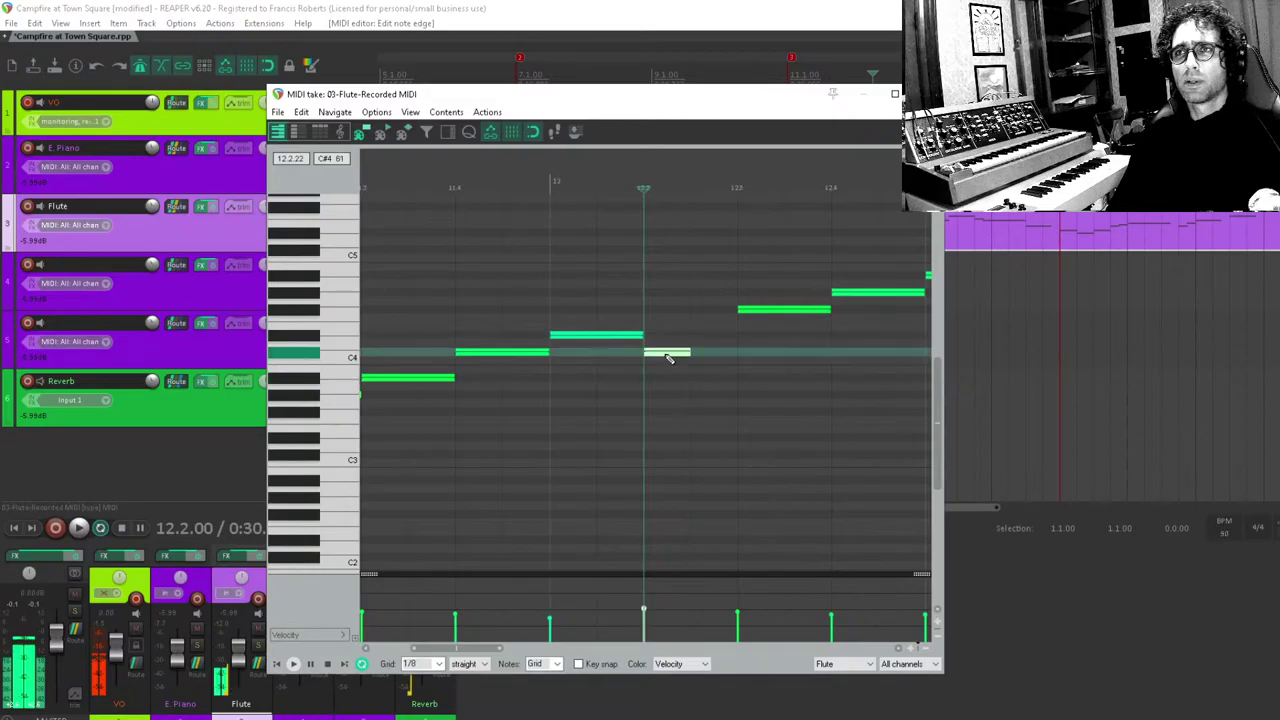
click(551, 423)
key(space)
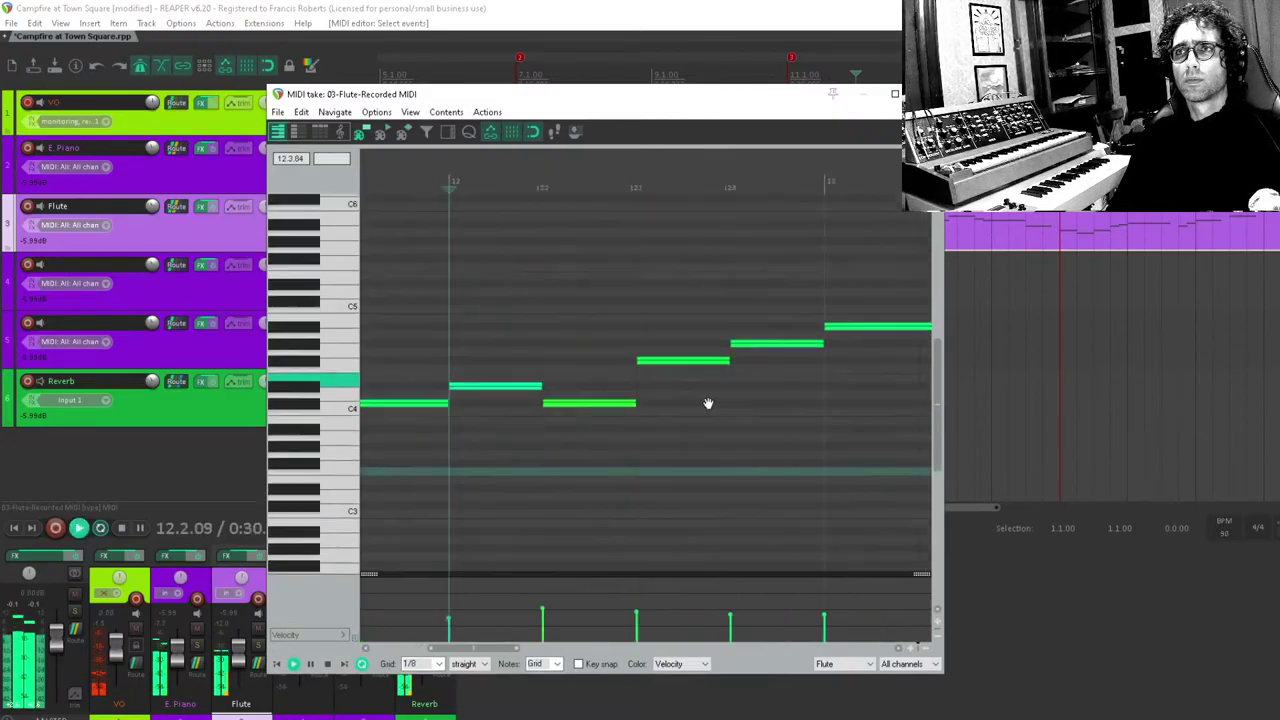
key(space)
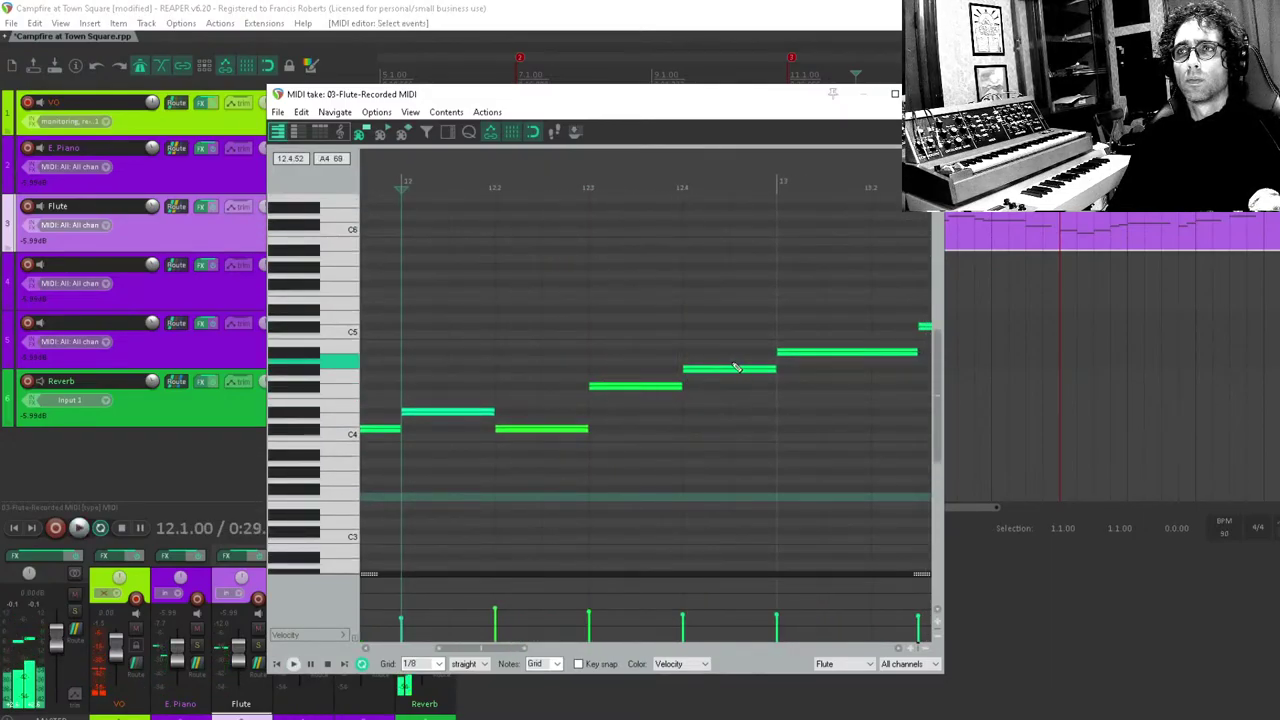
Delete the G#4 at 12.4.00 and extend the F#4 at 12.3.00 to end at 12.4.50.
click(735, 368)
key(Delete)
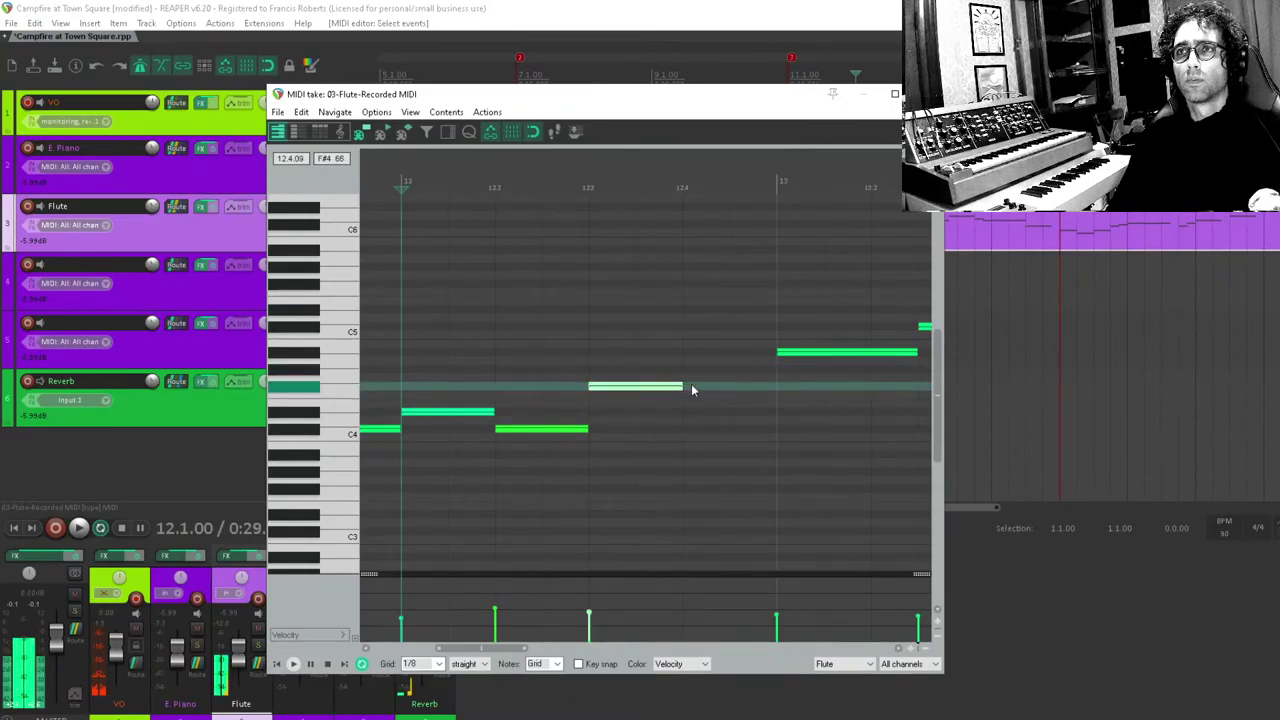
drag(686, 389, 719, 389)
scroll(719, 388, down, 3)
Close the Flute MIDI editor and play the arrangement from 11.1.00.
key(Escape)
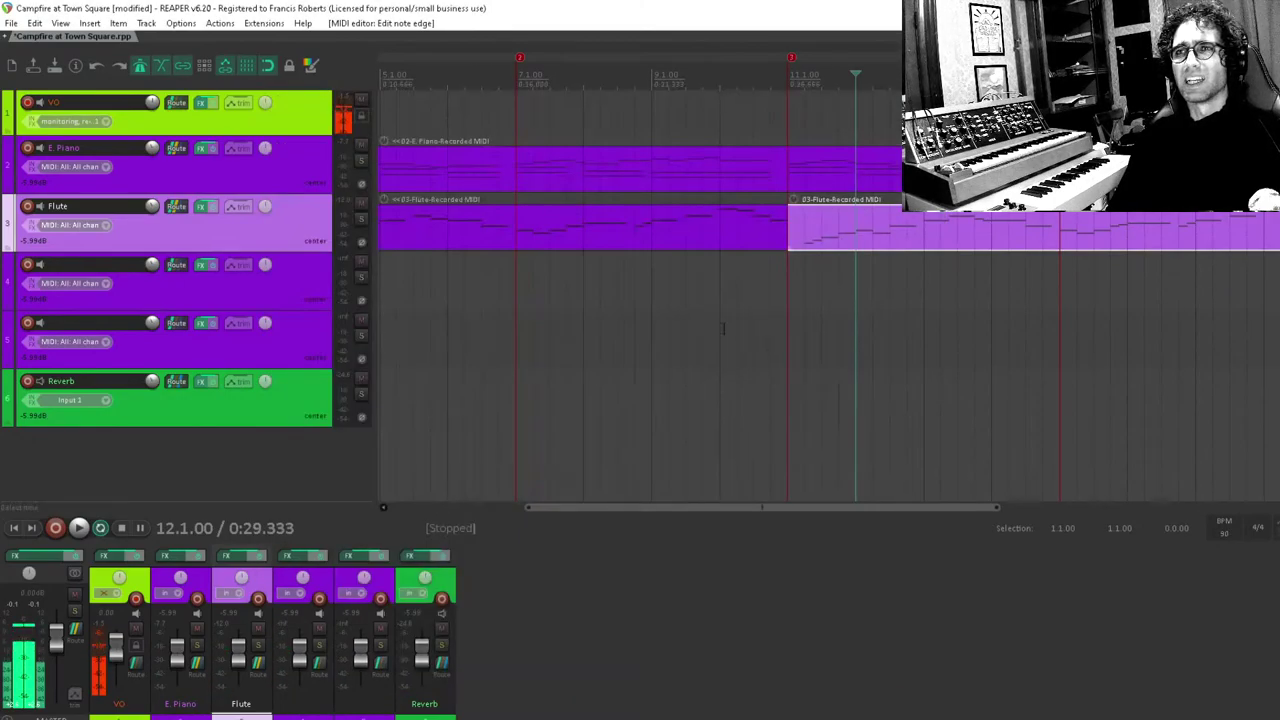
click(788, 272)
key(space)
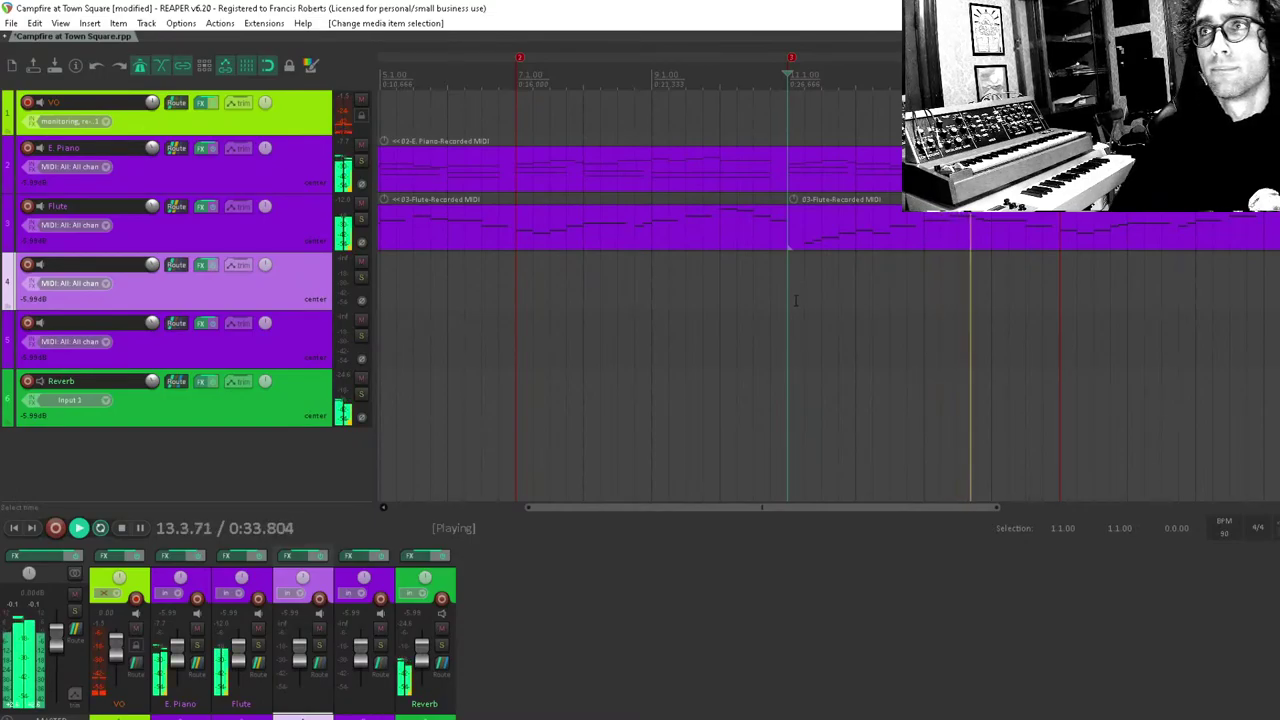
In the second Flute item, shorten the A#4 at 13.1.00 to end at 13.2.00 and start the C#5 at 13.2.00.
click(938, 234)
key(space)
double_click(938, 234)
scroll(663, 354, up, 3)
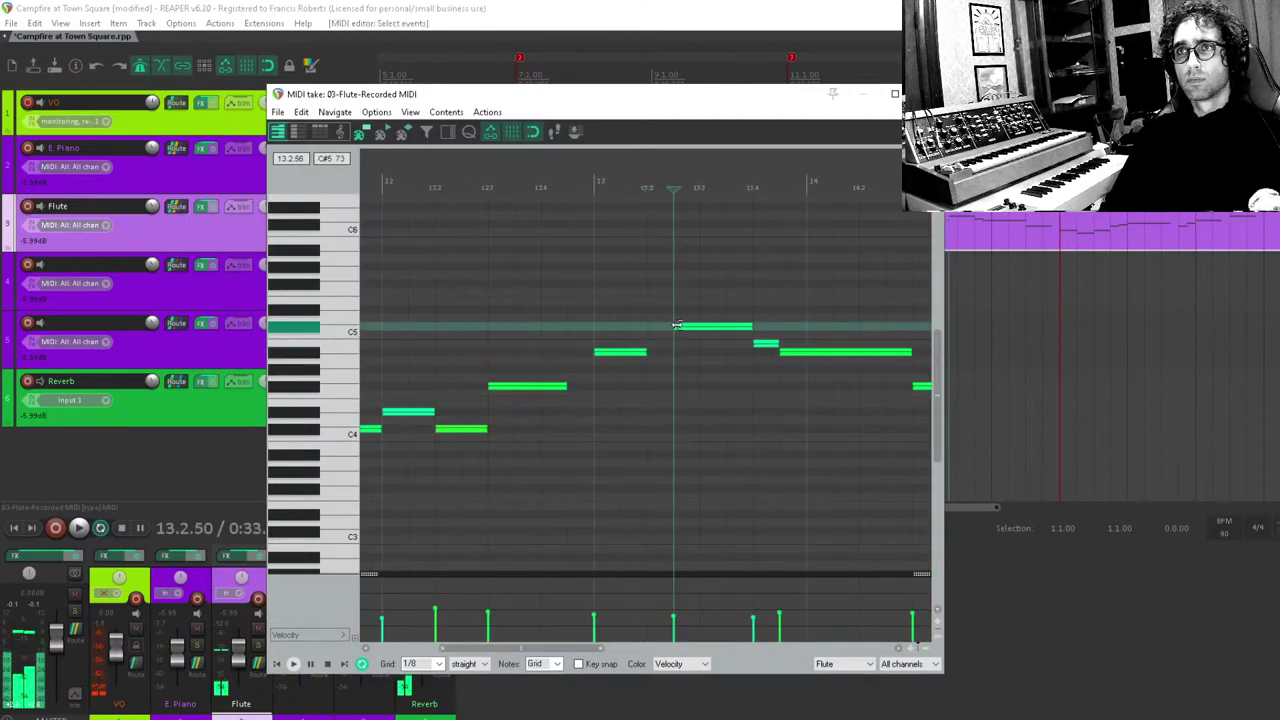
key(Escape)
Play the arrangement from 13.1.00 through the end of bar 15.
click(911, 277)
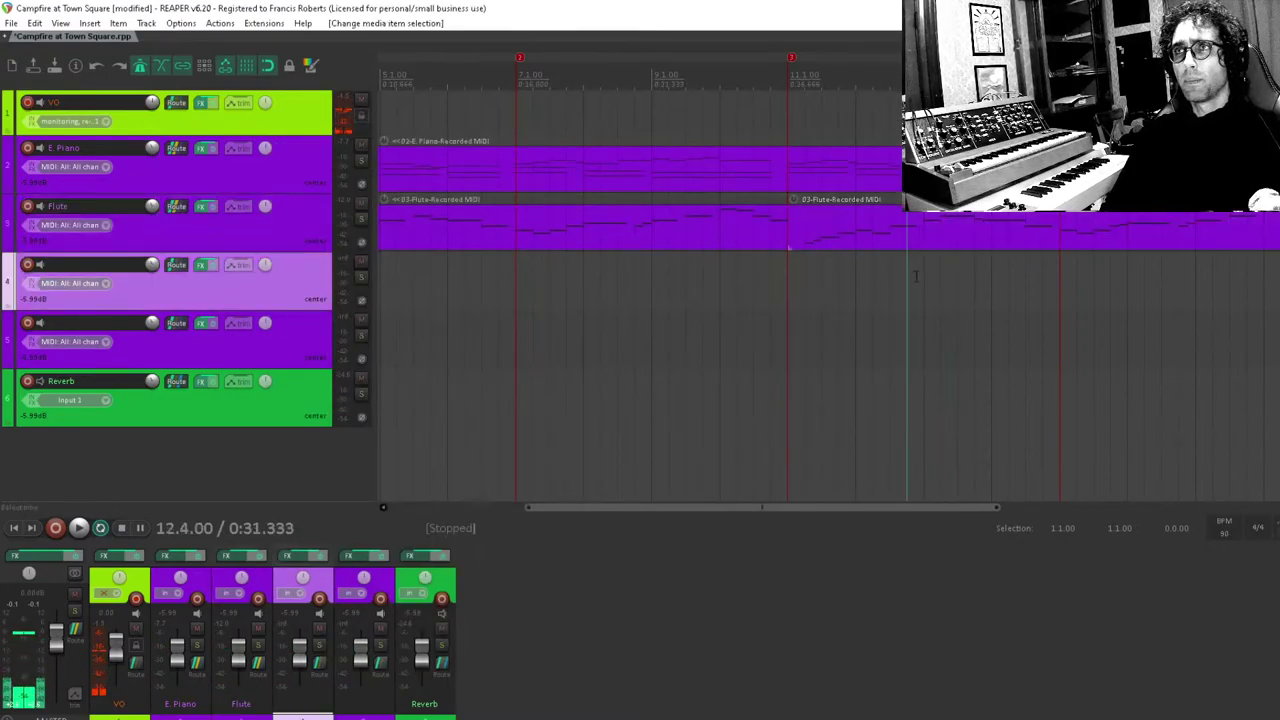
key(space)
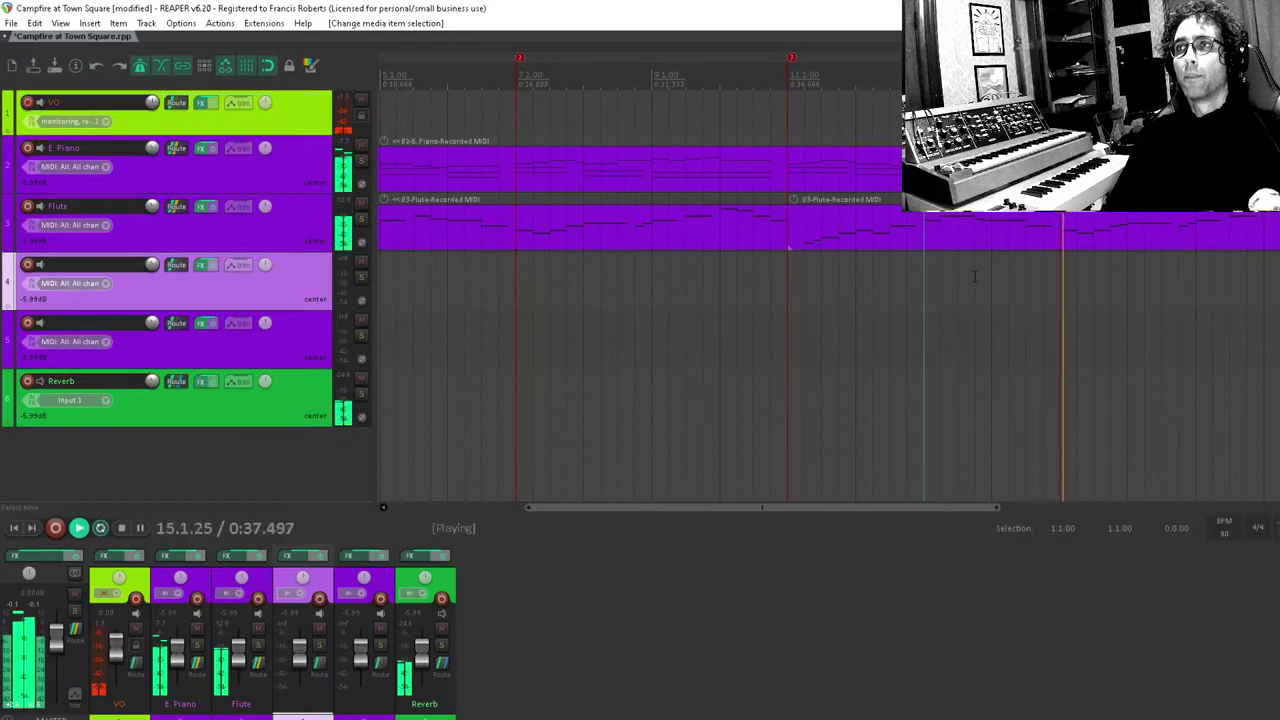
scroll(985, 290, down, 2)
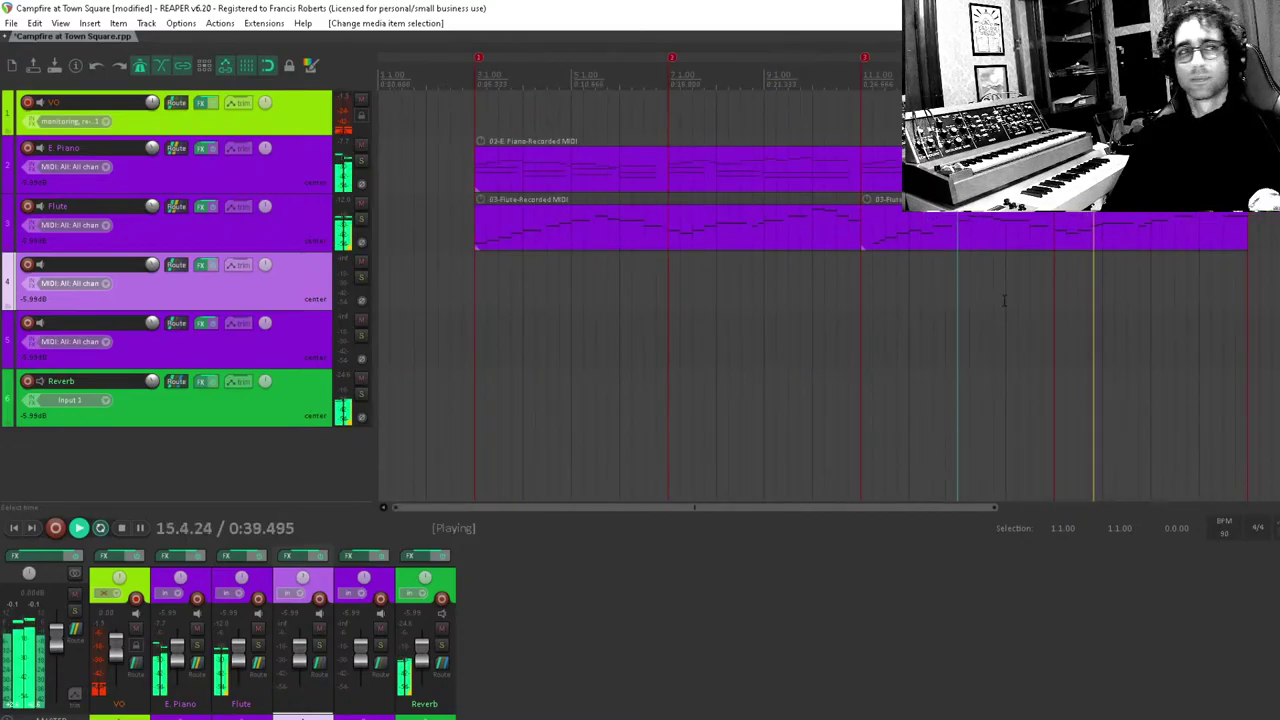
key(space)
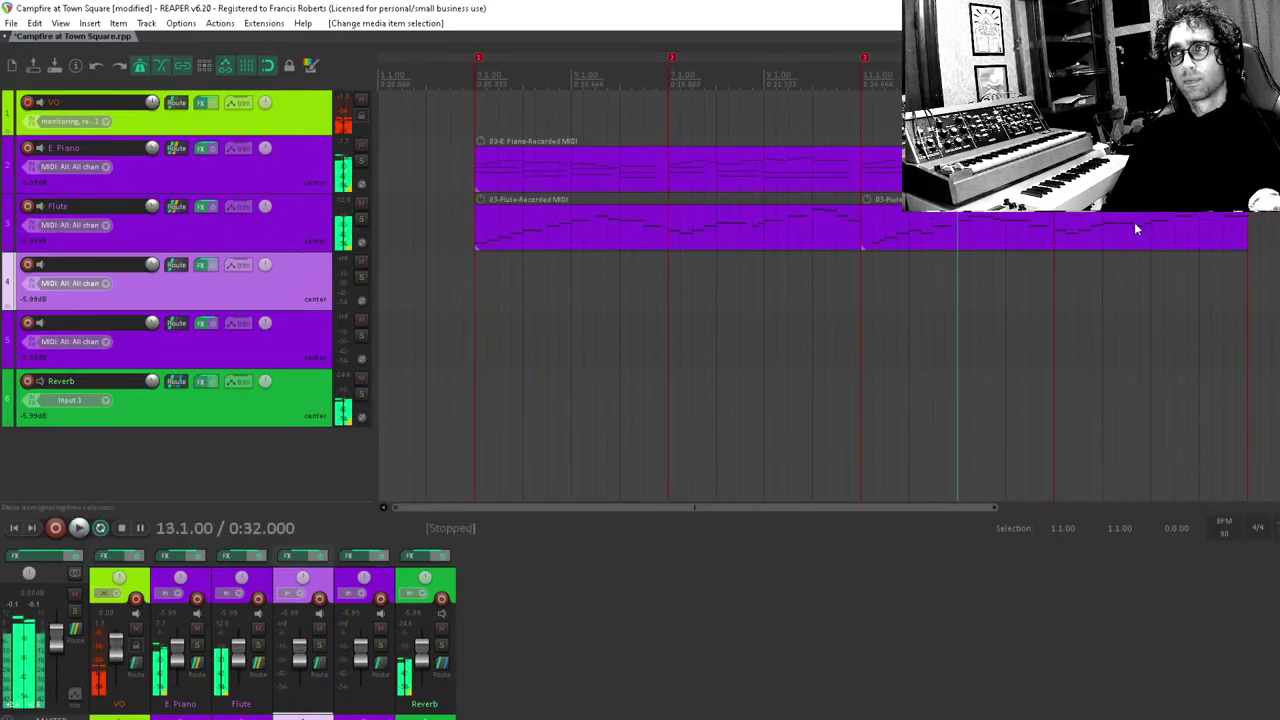
Reopen the second Flute item at bar 16, play it, and shorten the G#4 at 16.1.00 to end at 16.2.50.
click(1110, 226)
double_click(1118, 232)
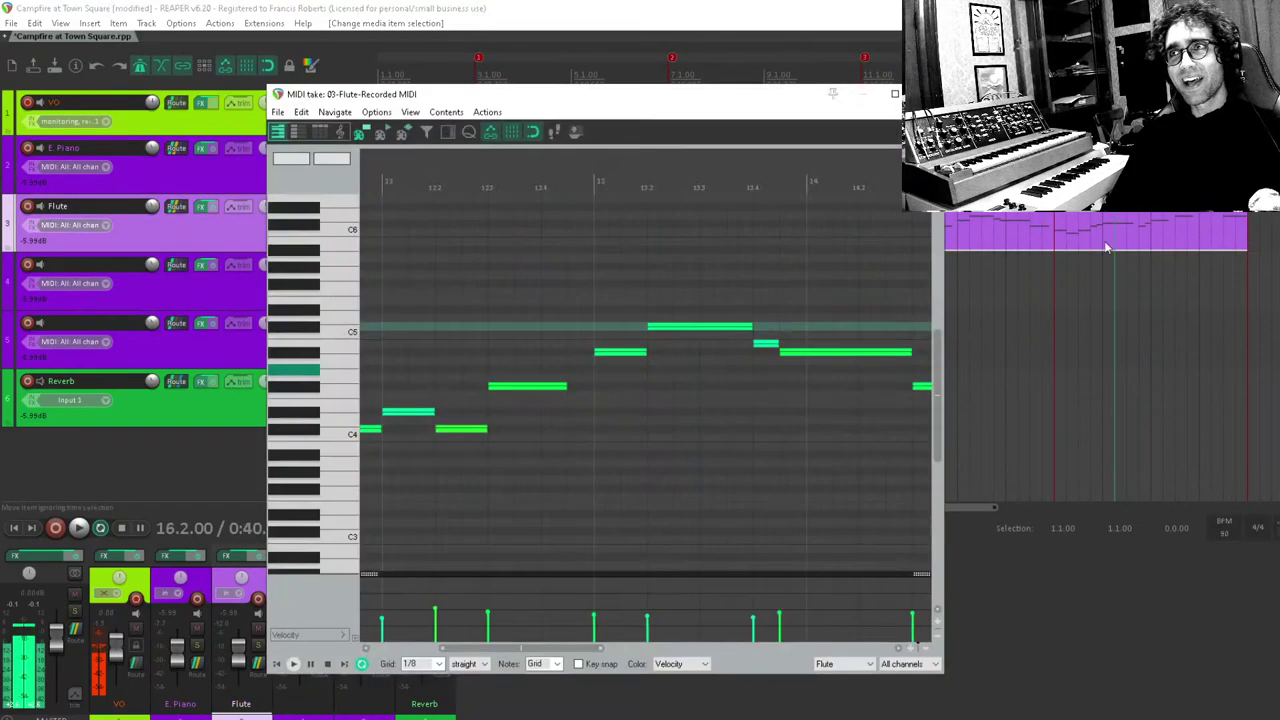
scroll(586, 443, up, 3)
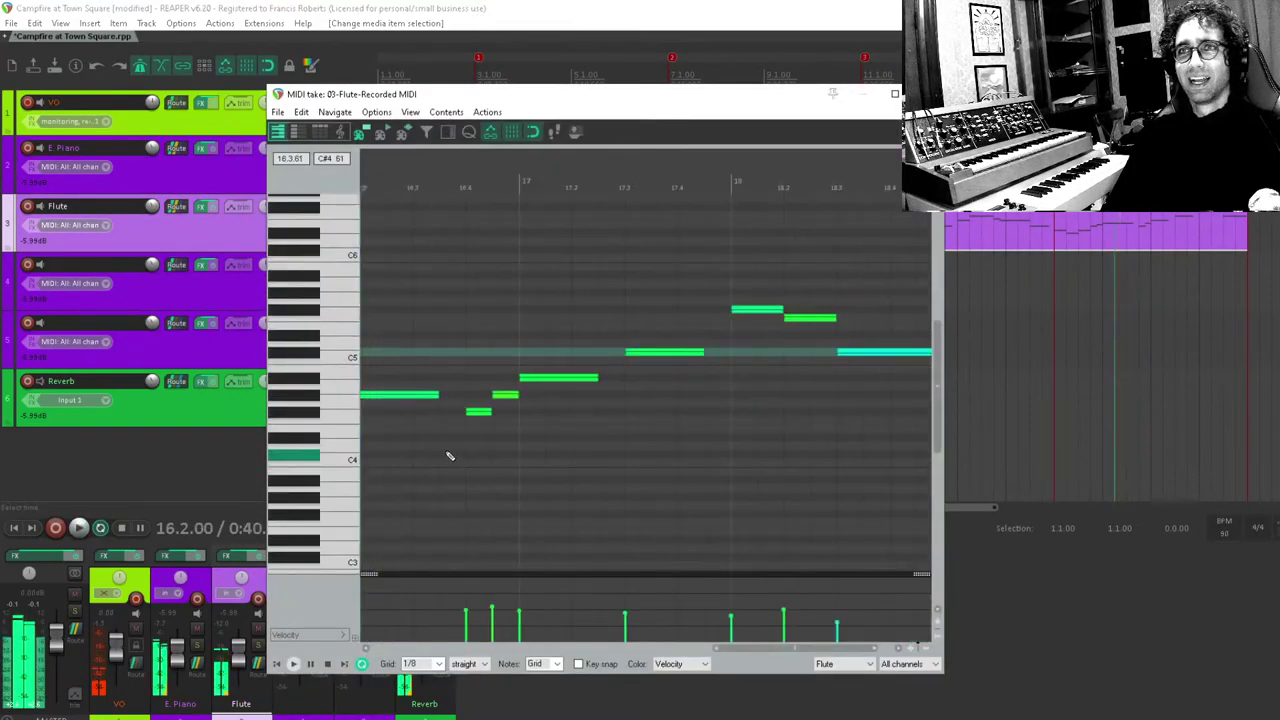
scroll(449, 451, down, 3)
scroll(491, 423, up, 3)
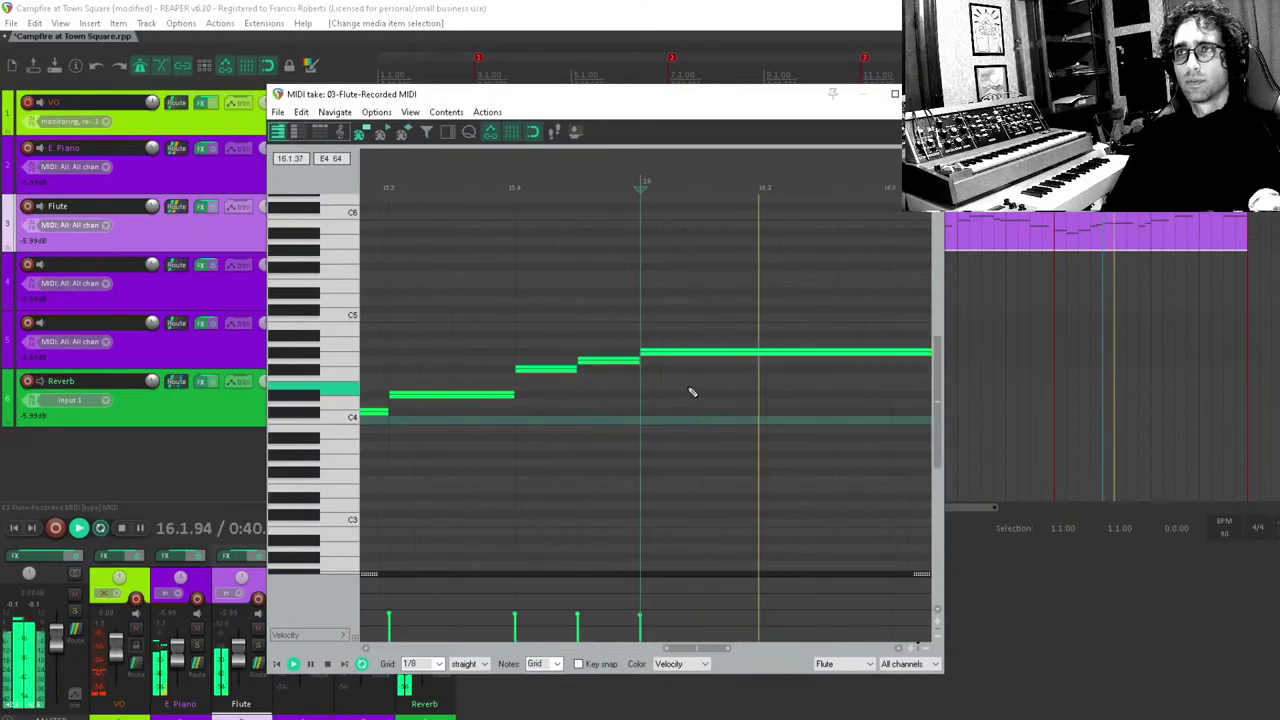
scroll(691, 391, up, 3)
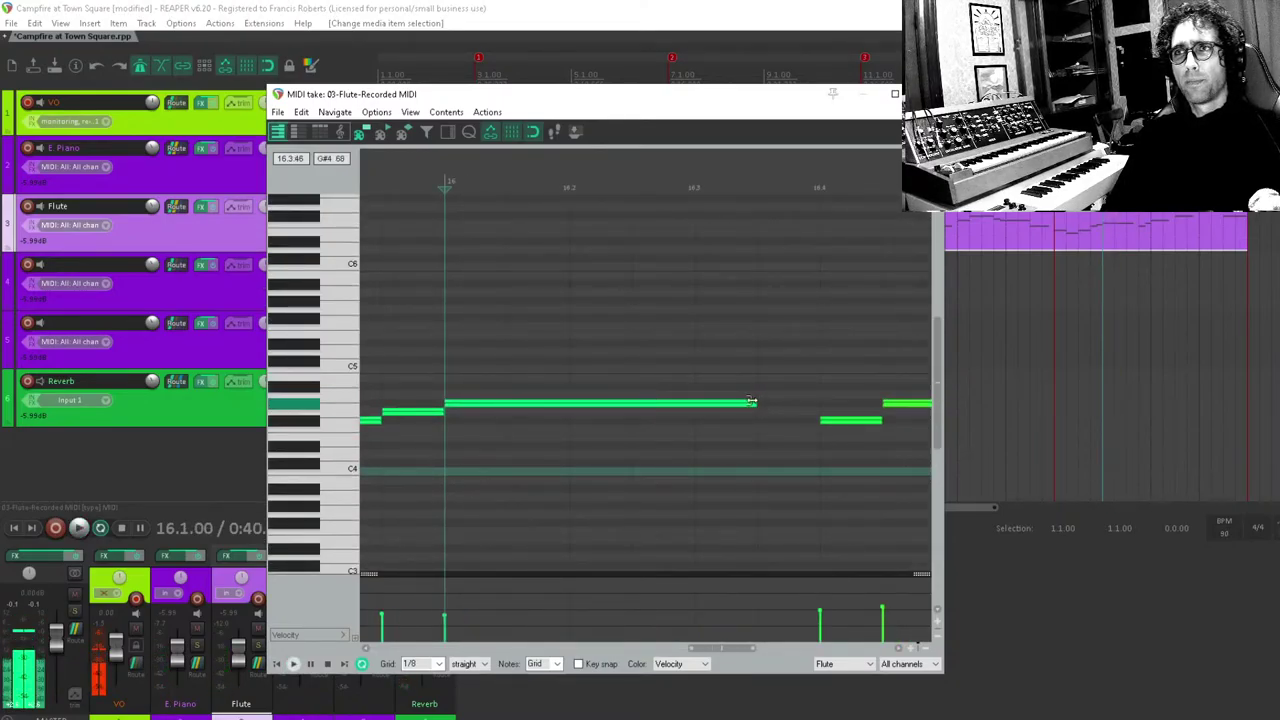
drag(752, 401, 622, 405)
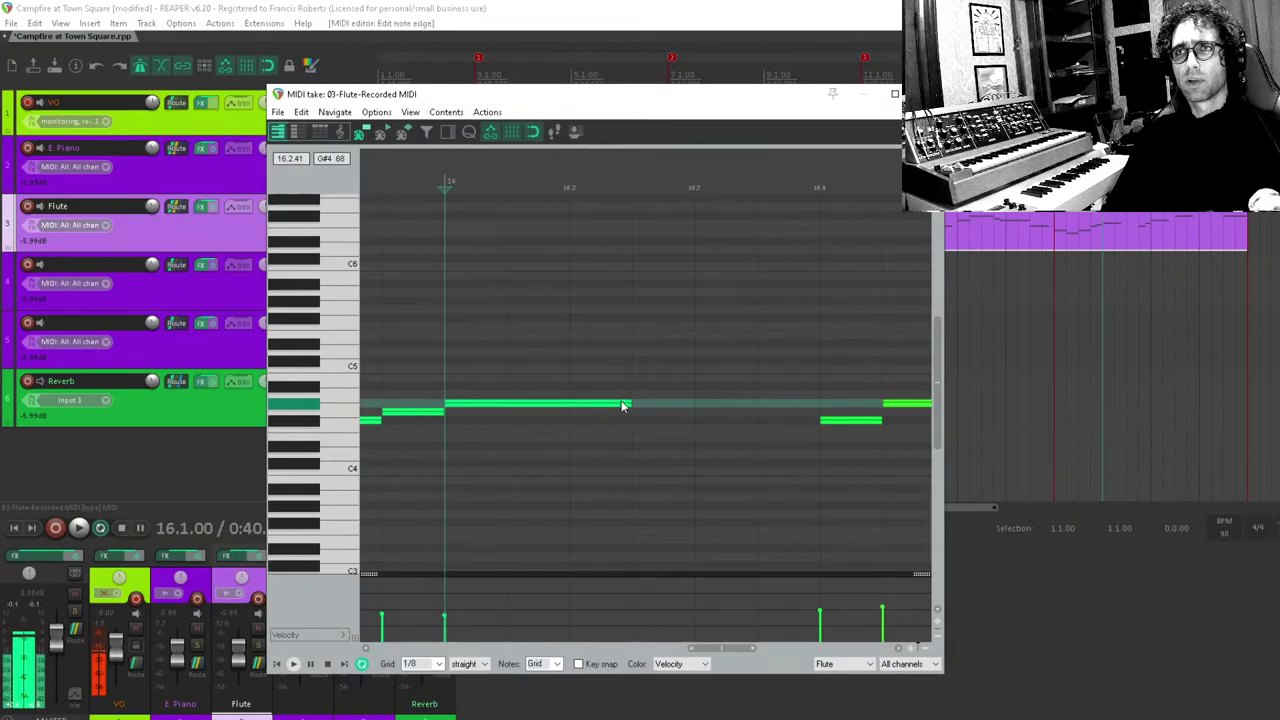
Set the MIDI grid to 1/8 triplet and shorten the G#4 at 16.1.00 by one more step to fit it.
click(476, 664)
click(461, 686)
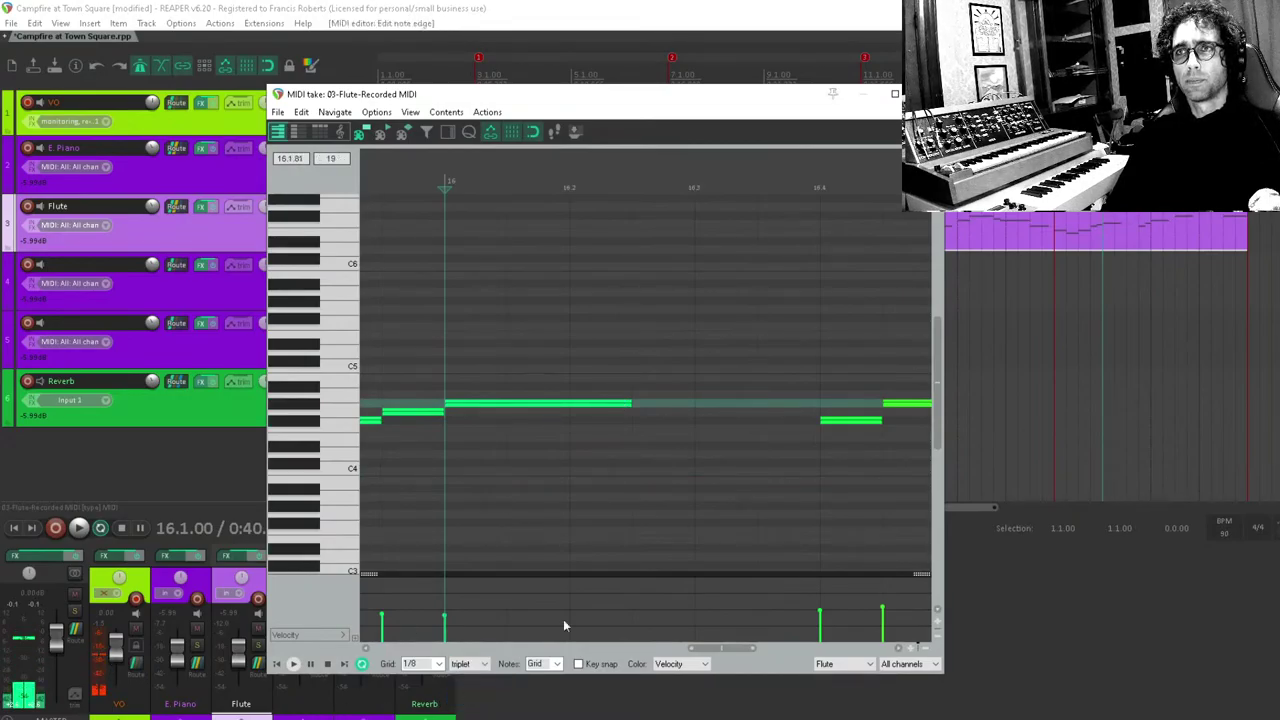
drag(626, 403, 620, 403)
Add triplet G#4 and A4 notes leading into an A#4 from 16.3.00 to 16.4.00, and play from 16.1.00.
click(634, 396)
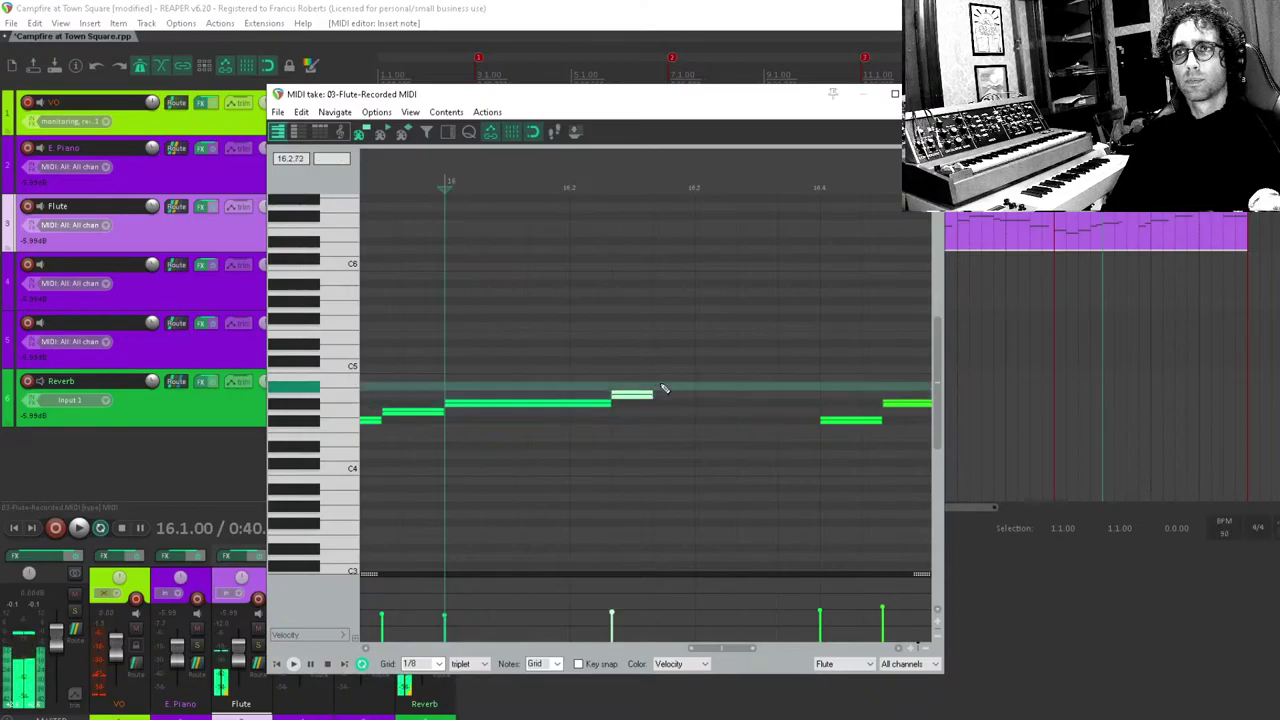
click(674, 387)
drag(710, 389, 812, 387)
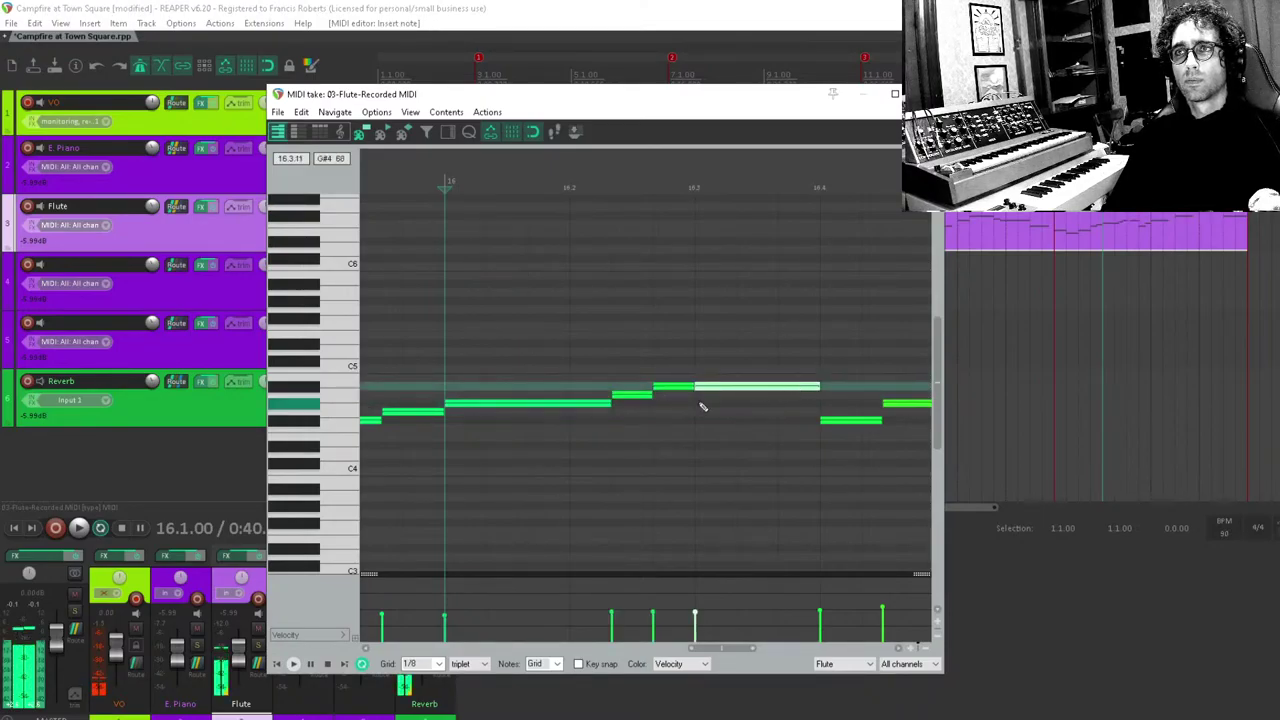
mouse_move(632, 395)
mouse_down()
mouse_move(673, 397)
mouse_move(570, 403)
mouse_move(611, 403)
mouse_up()
key(space)
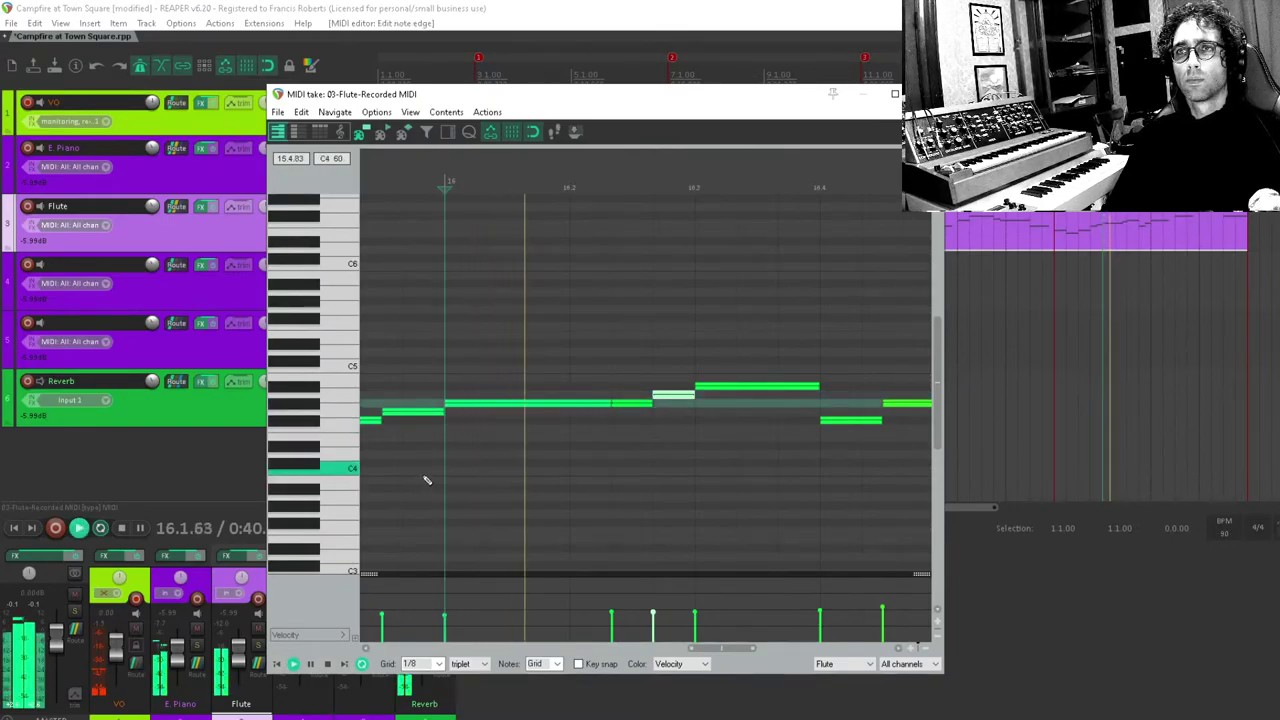
key(space)
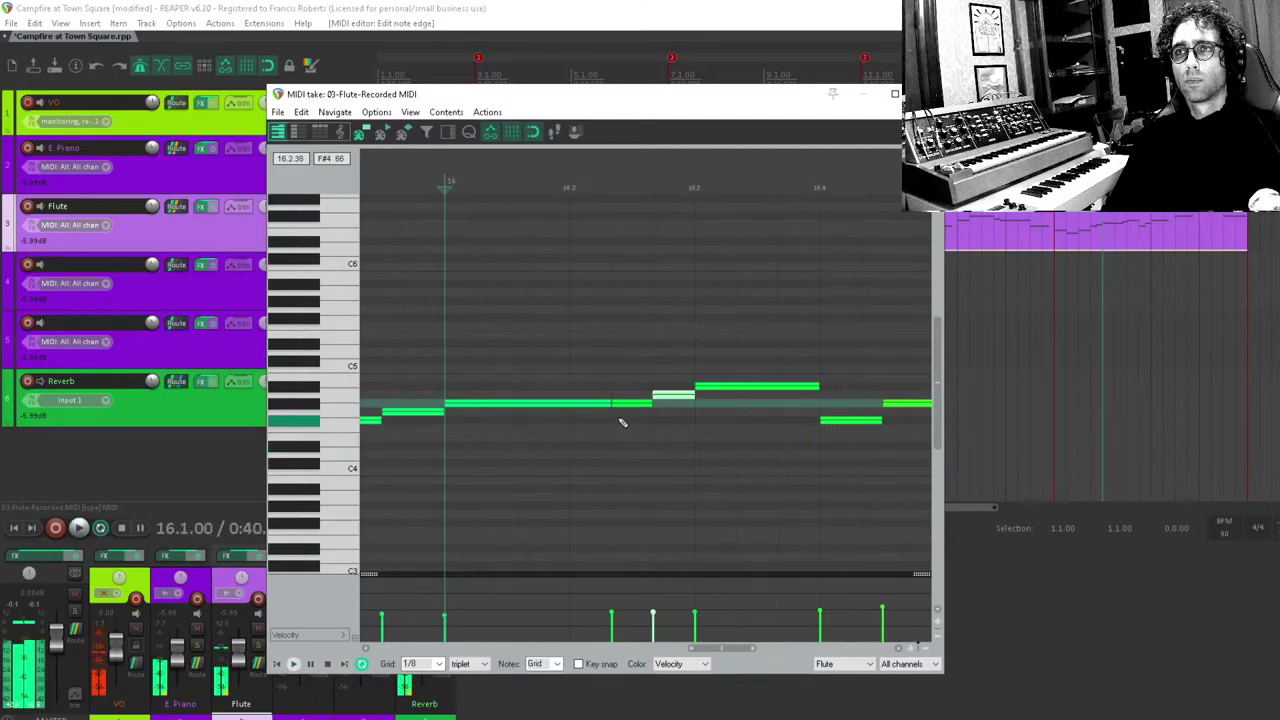
Set the grid to 1/16 straight and change the two triplets before 16.3.00 to sixteenths, G#4 at 16.2.50 and A4 at 16.2.75.
click(425, 664)
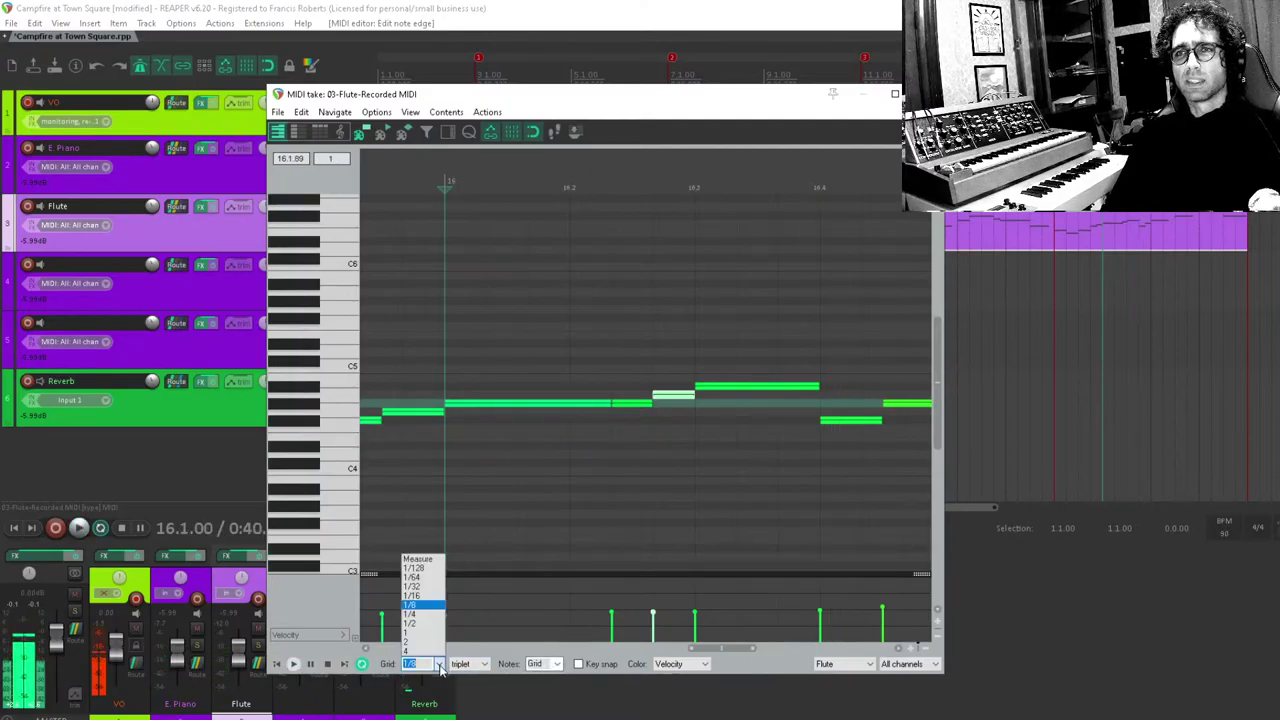
click(429, 600)
click(483, 665)
click(465, 678)
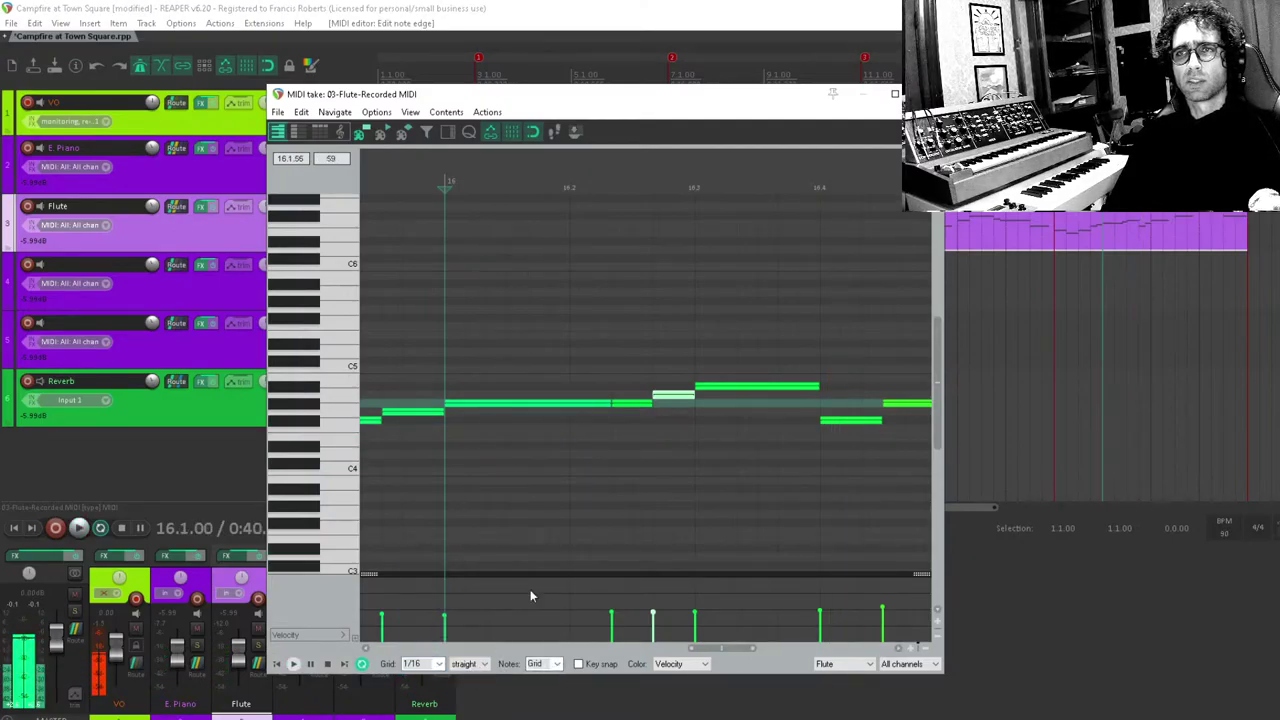
double_click(640, 405)
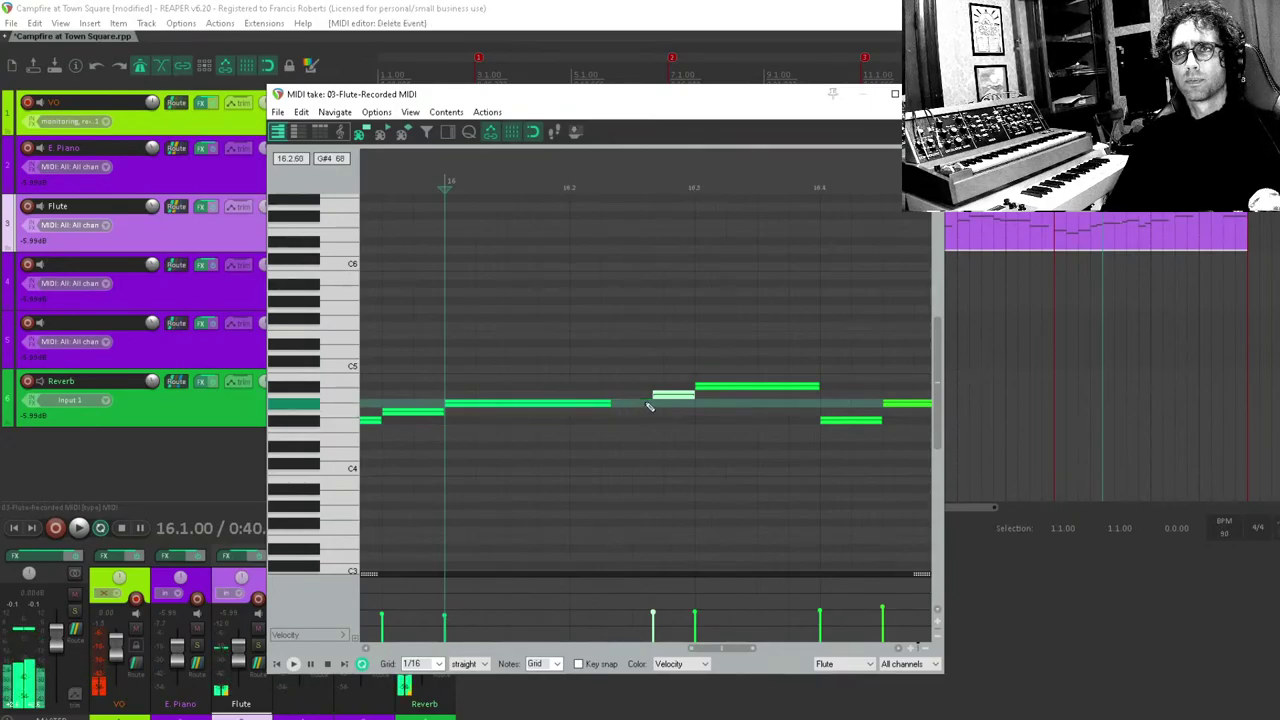
double_click(646, 405)
drag(655, 393, 664, 393)
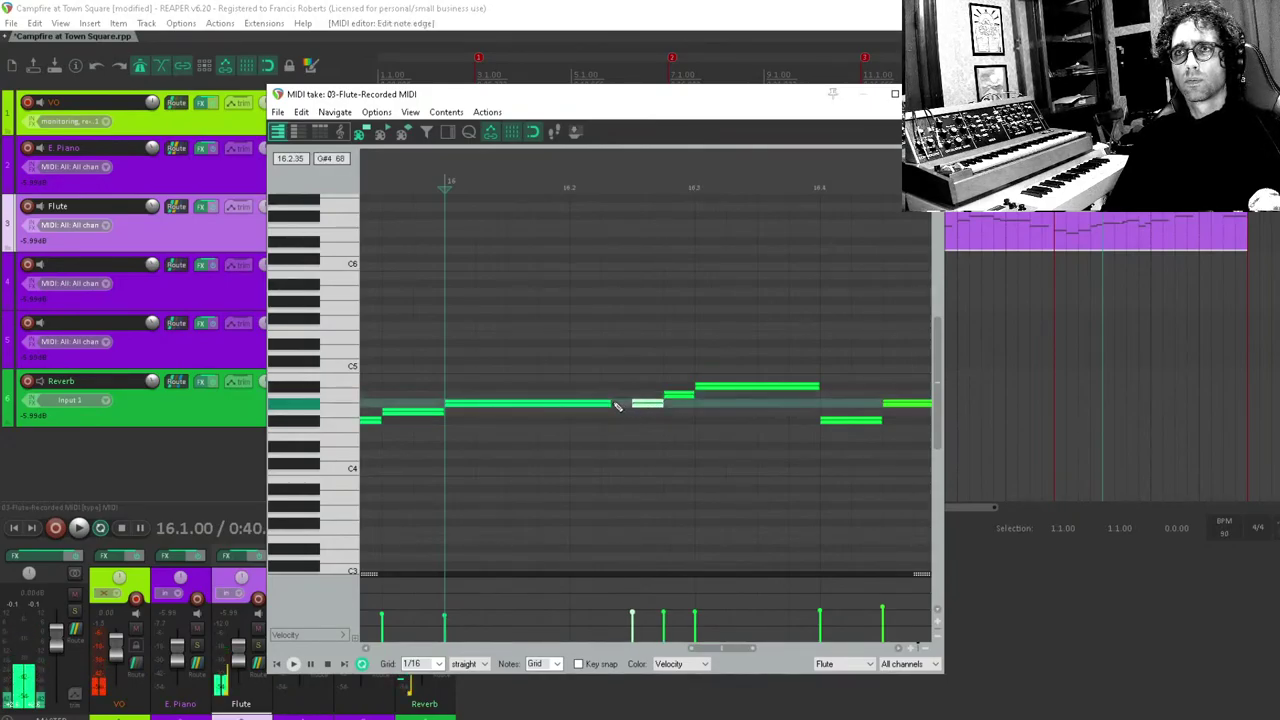
Play from 16.1.00 and extend the long G#4 at 16.1.00 to meet the next note at 16.2.50.
key(space)
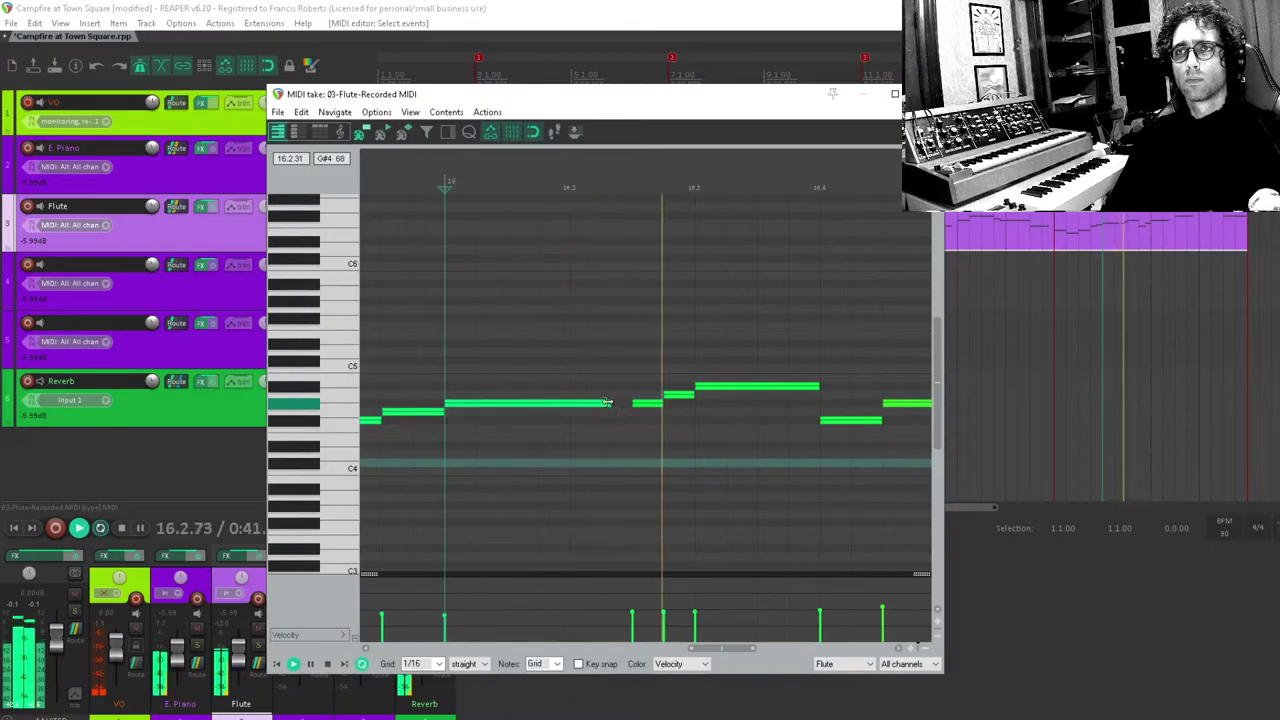
scroll(621, 418, down, 2)
scroll(621, 418, down, 2)
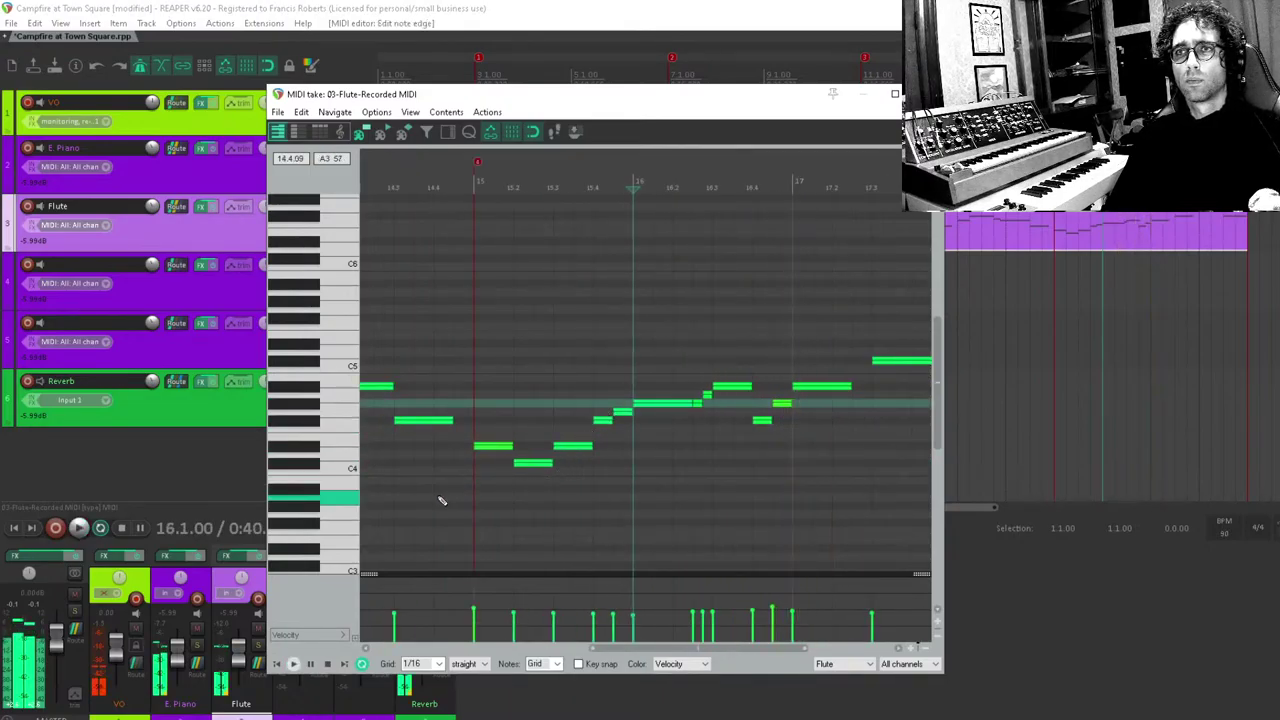
Play the edited Flute melody from 15.1.00 to its closing notes, stop playback and close the MIDI editor.
click(479, 458)
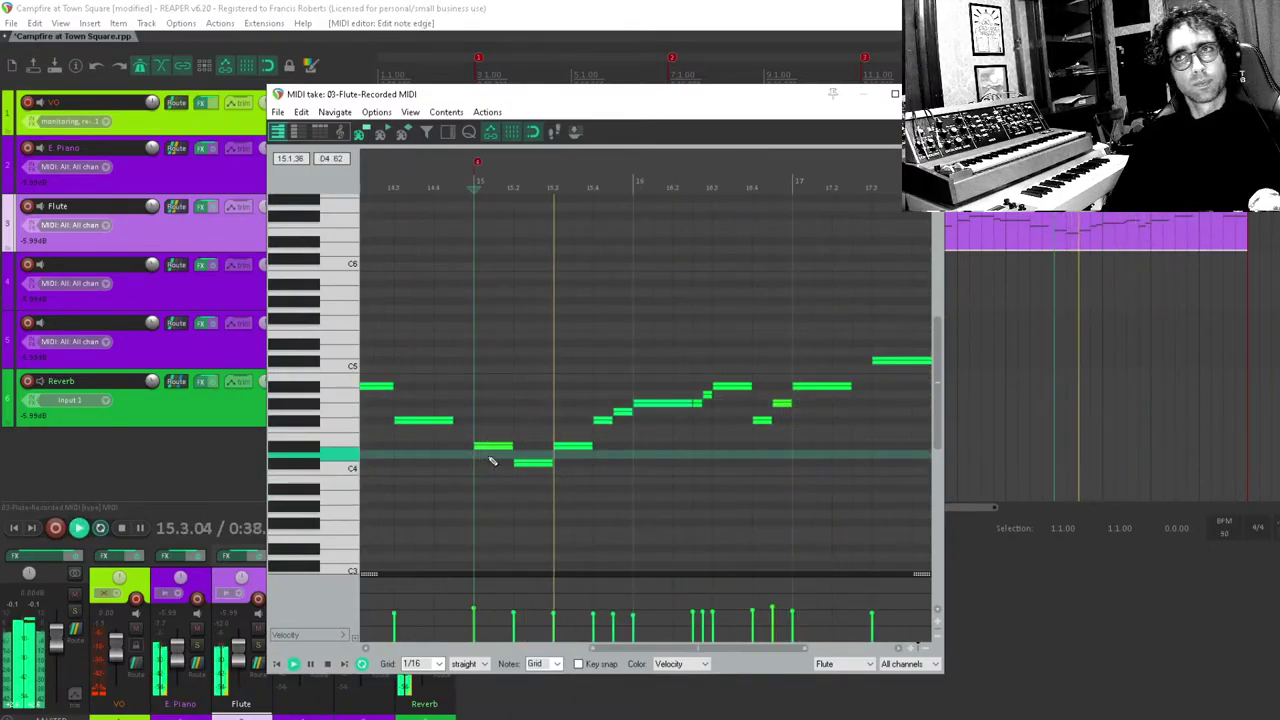
drag(757, 414, 707, 440)
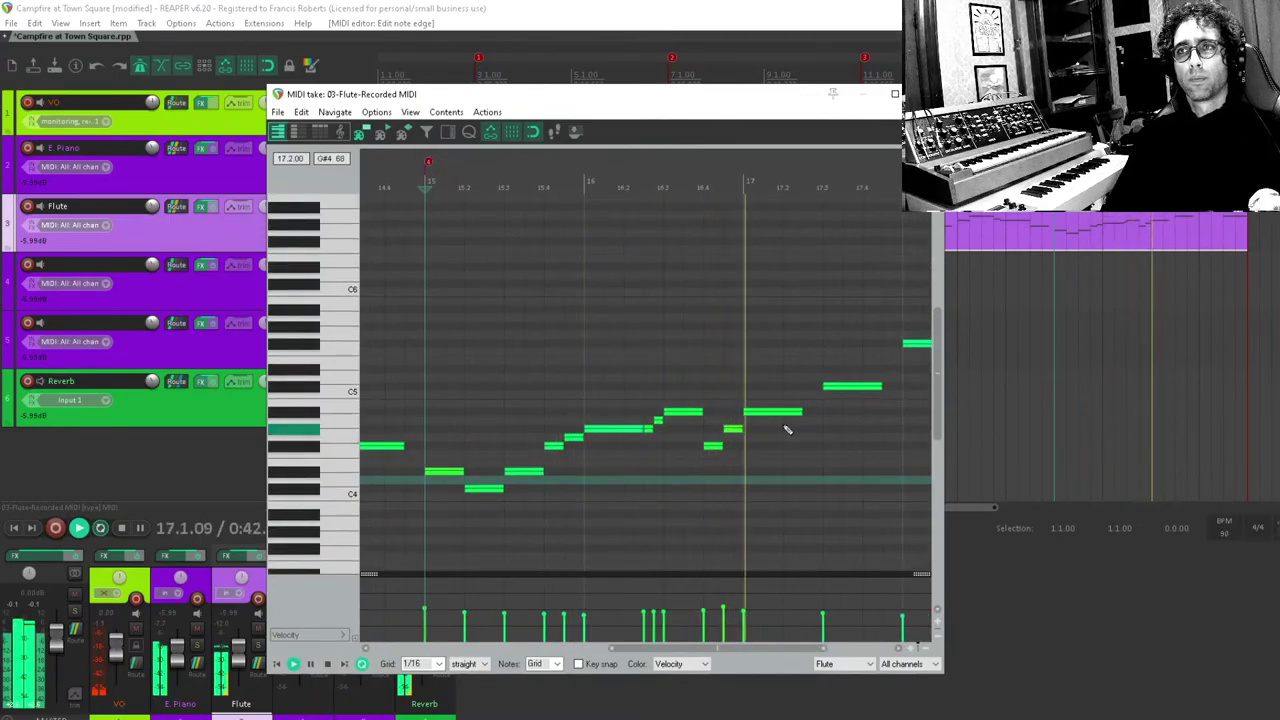
drag(834, 417, 669, 464)
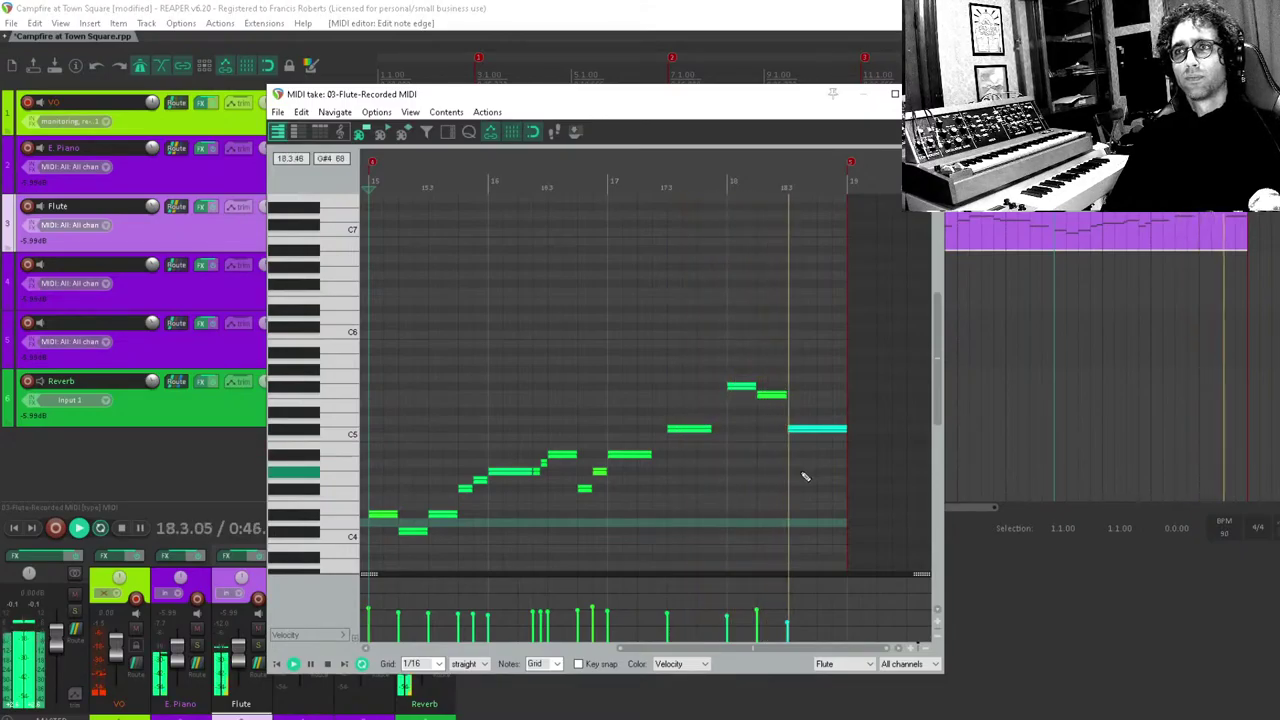
key(space)
key(Escape)
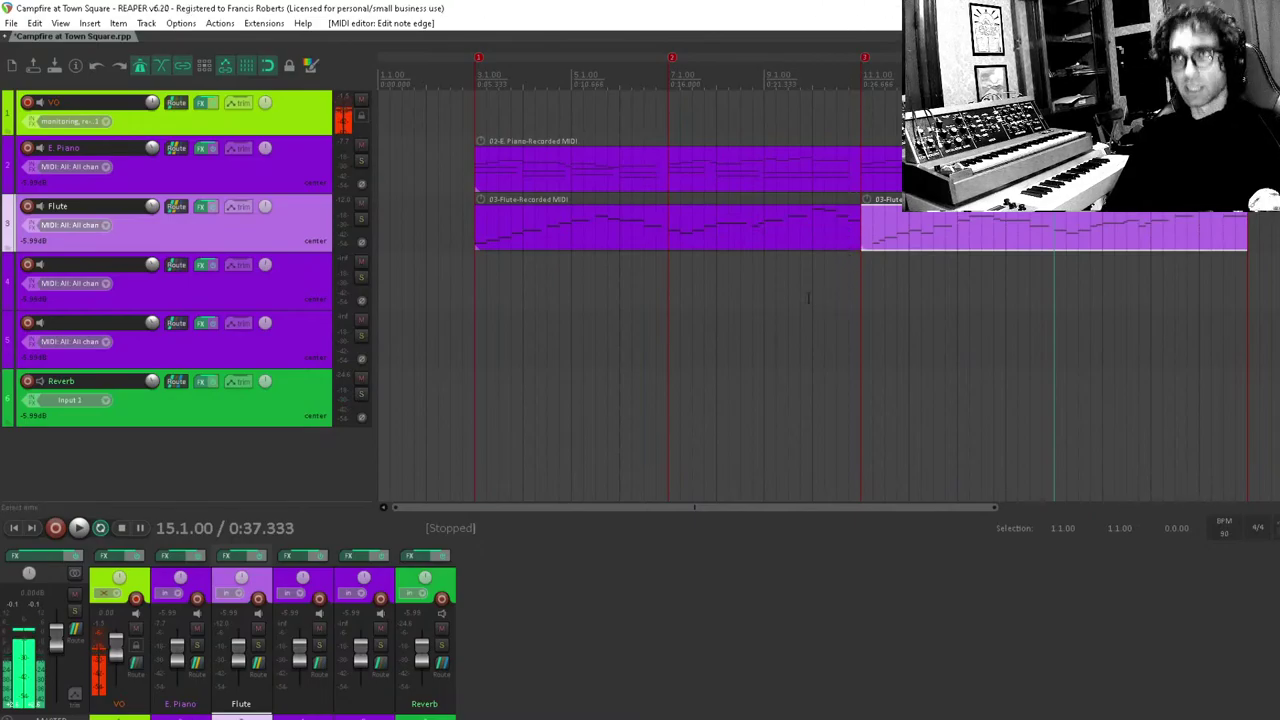
Select all E. Piano and Flute items and duplicate them directly after the originals, starting at 19.1.00.
scroll(777, 217, down, 3)
key(ctrl+a)
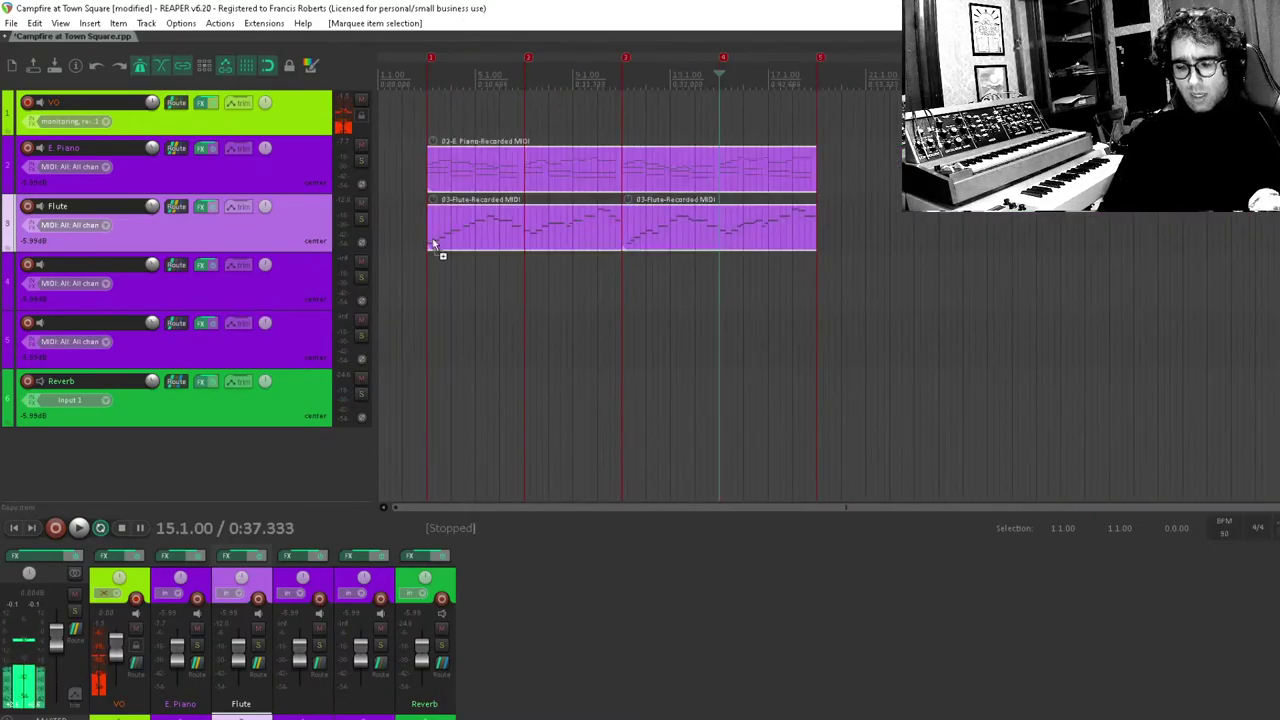
key(ctrl+d)
click(794, 281)
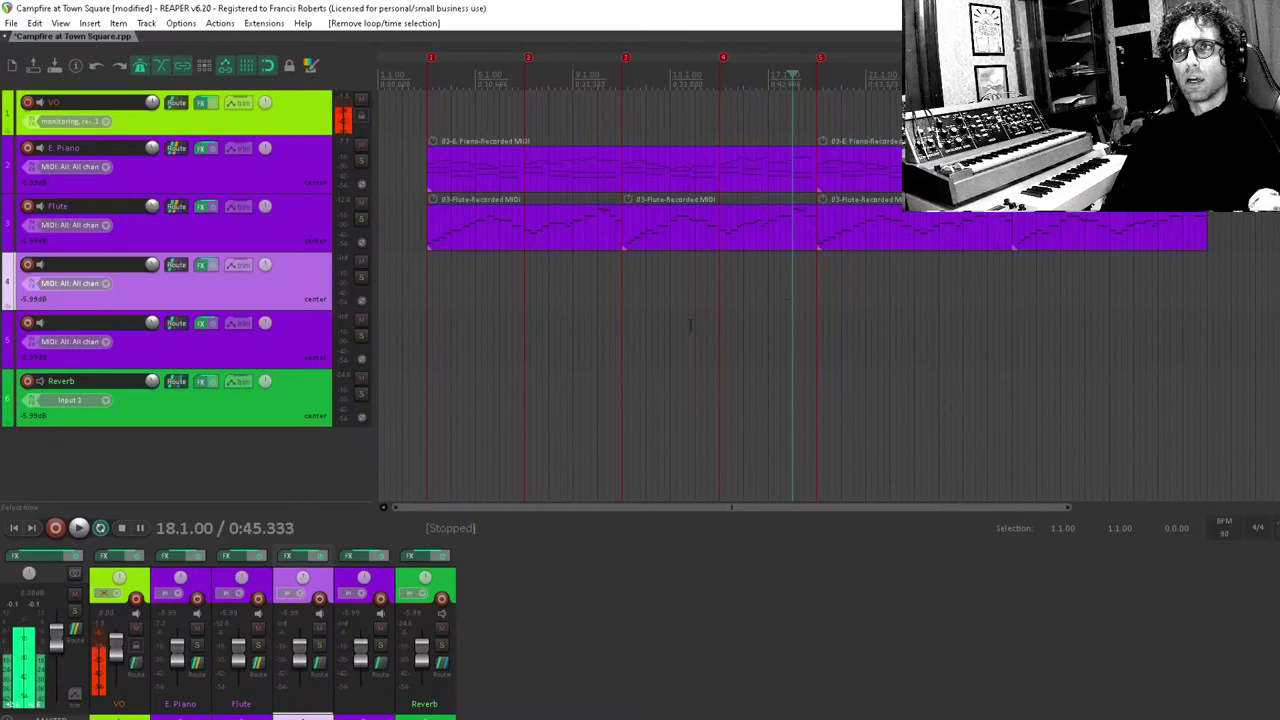
Rename the empty track 4 as "Bassoooooon".
double_click(129, 264)
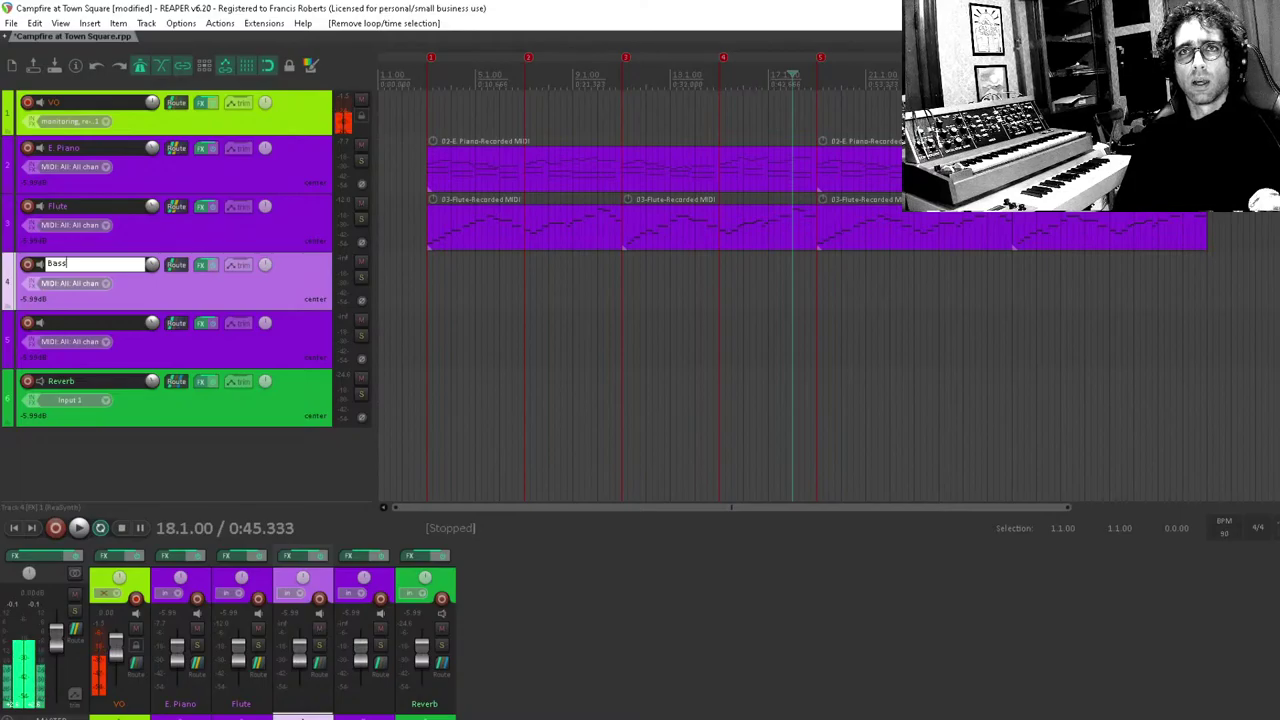
text(Bassoooooon)
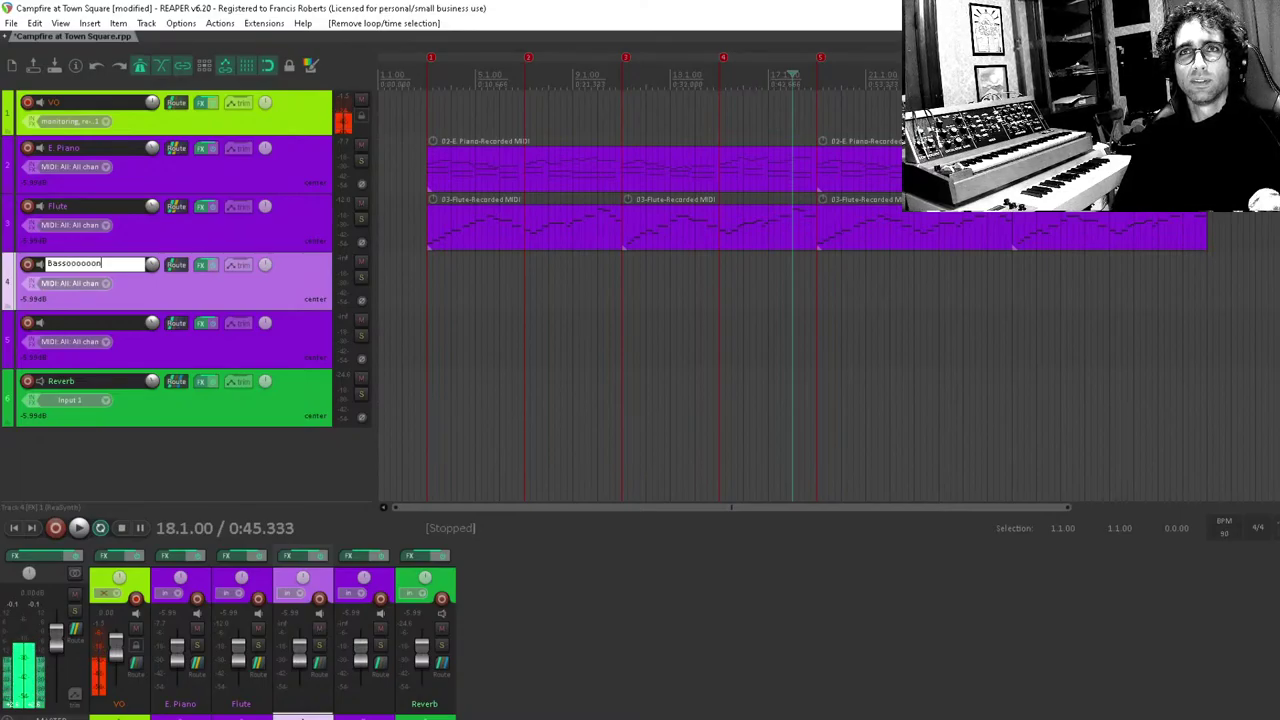
key(Return)
In the track 4 ReaSynth, set the square mix to 1.00 and the pulse width to 0.25.
click(201, 265)
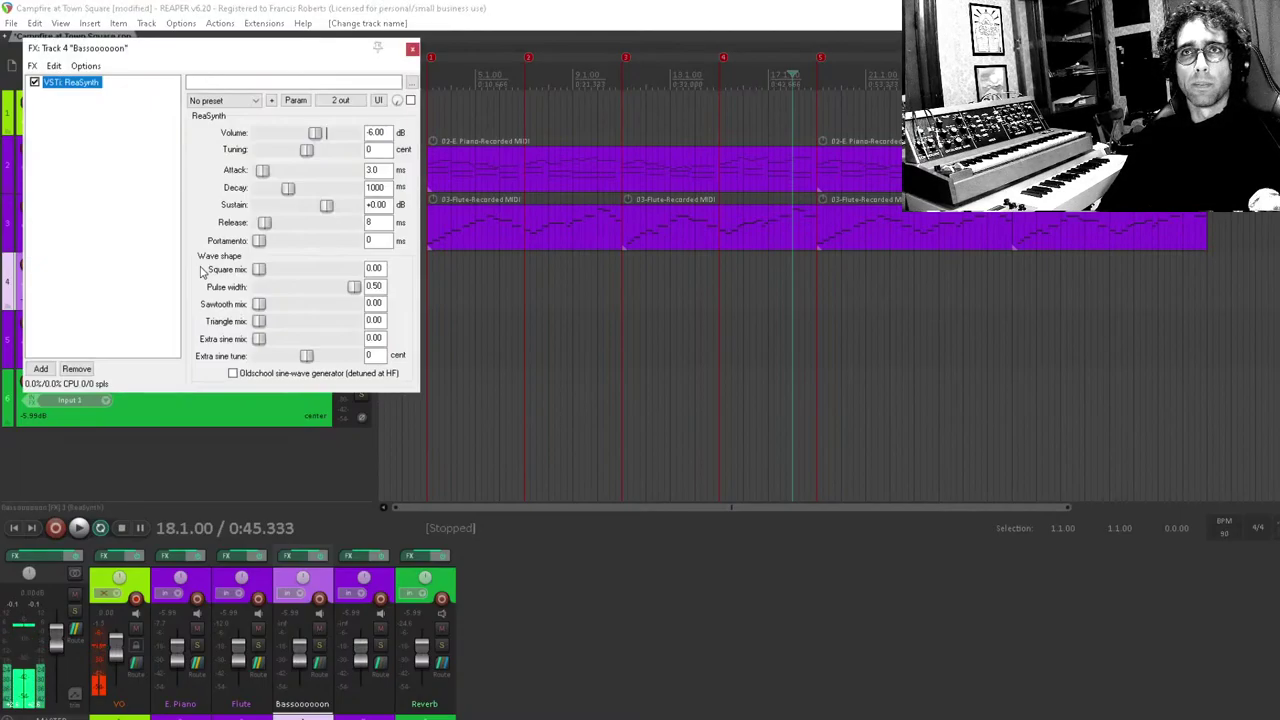
click(59, 176)
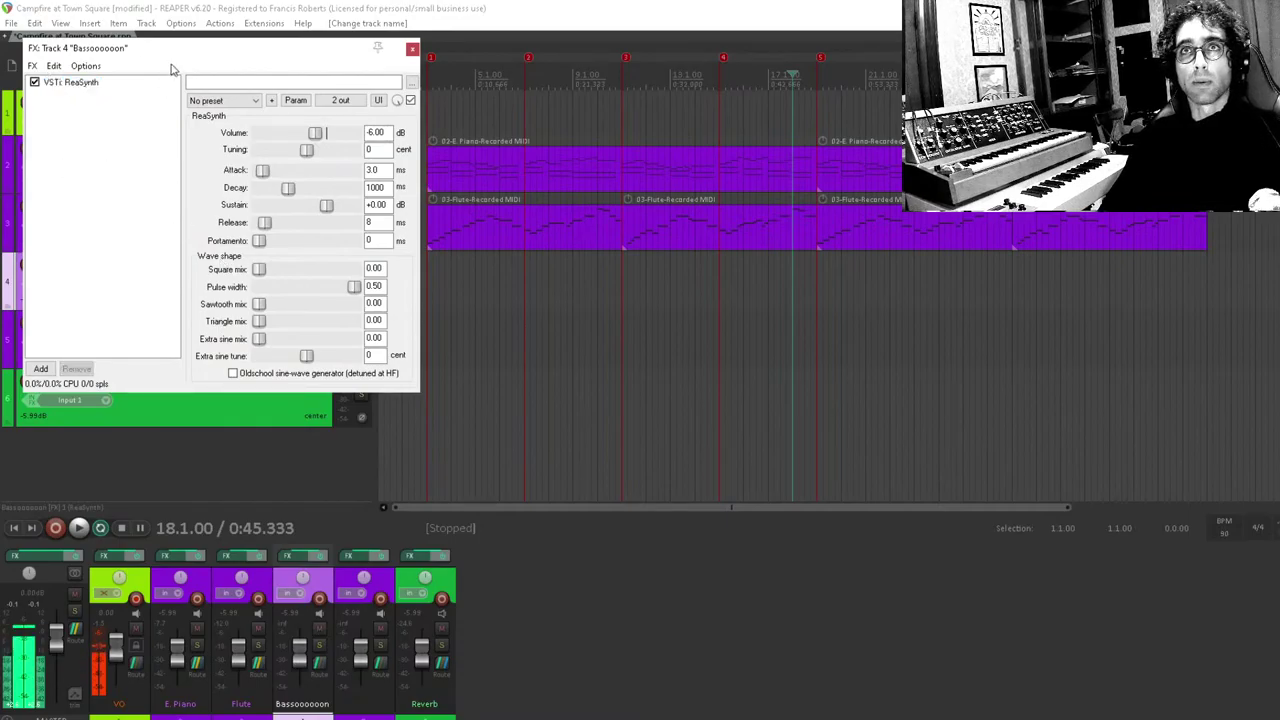
drag(184, 50, 402, 346)
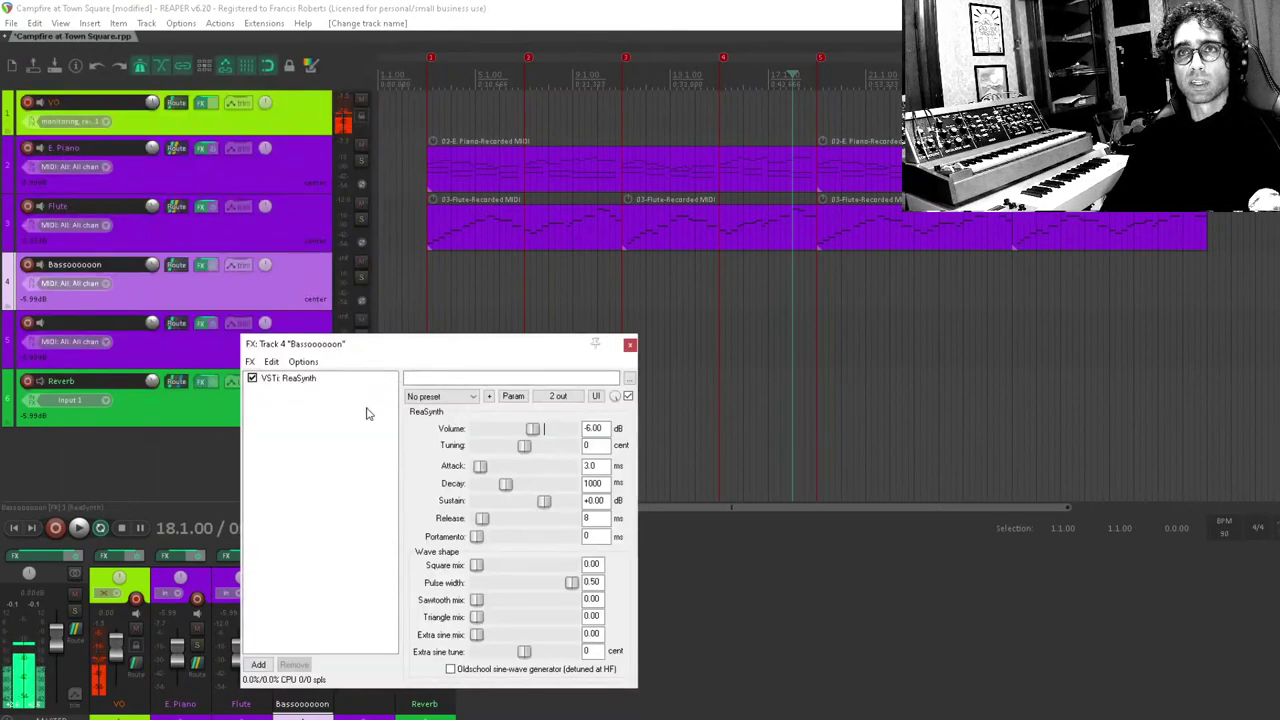
drag(402, 347, 589, 343)
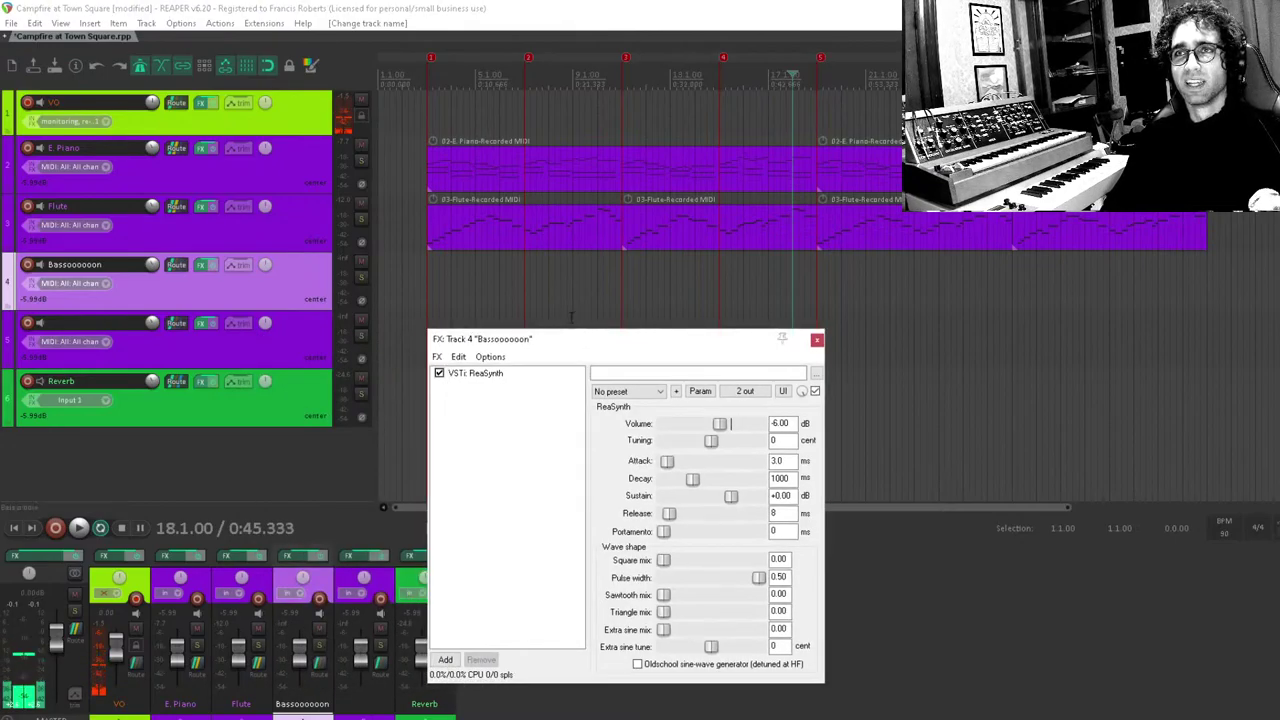
click(810, 278)
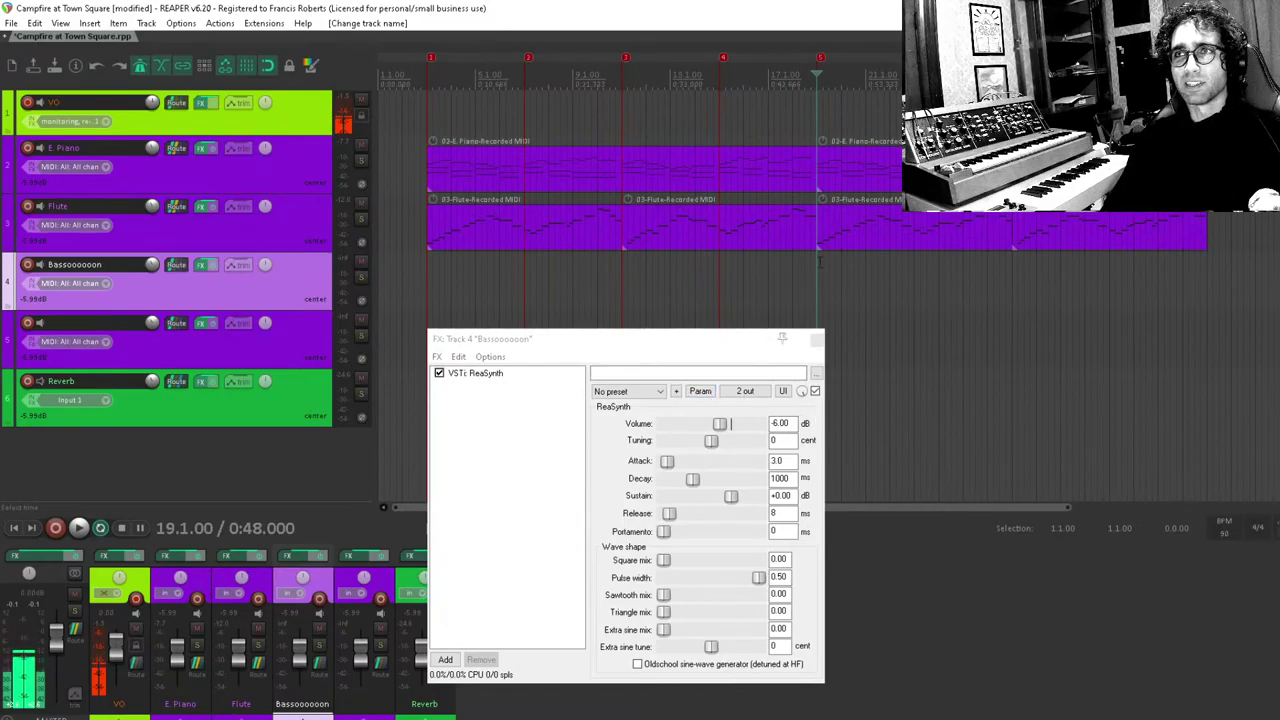
click(772, 513)
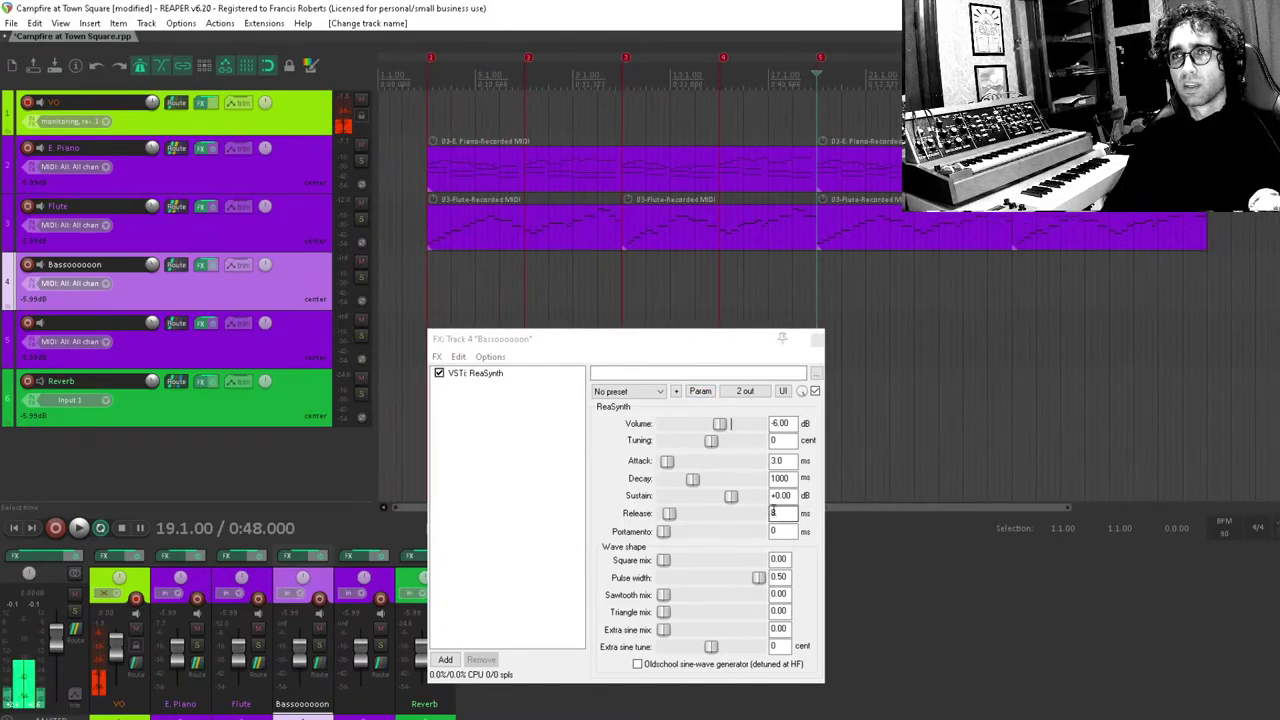
key(Return)
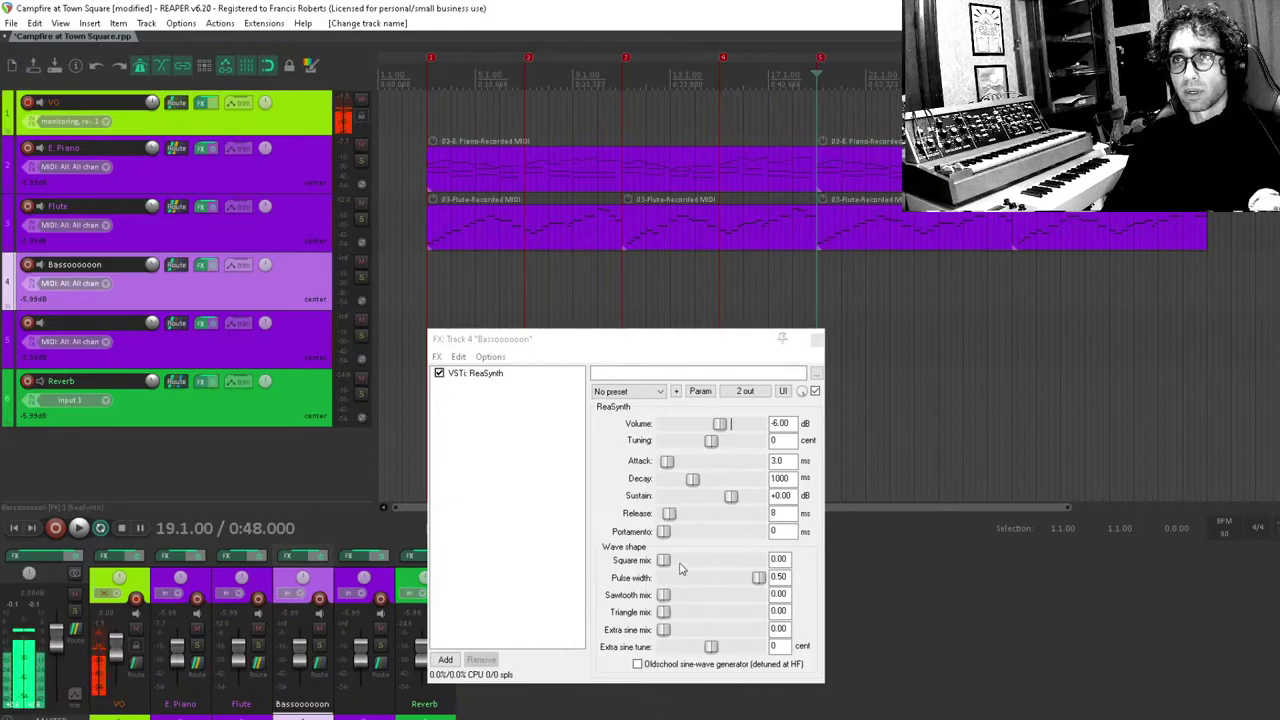
drag(664, 560, 703, 578)
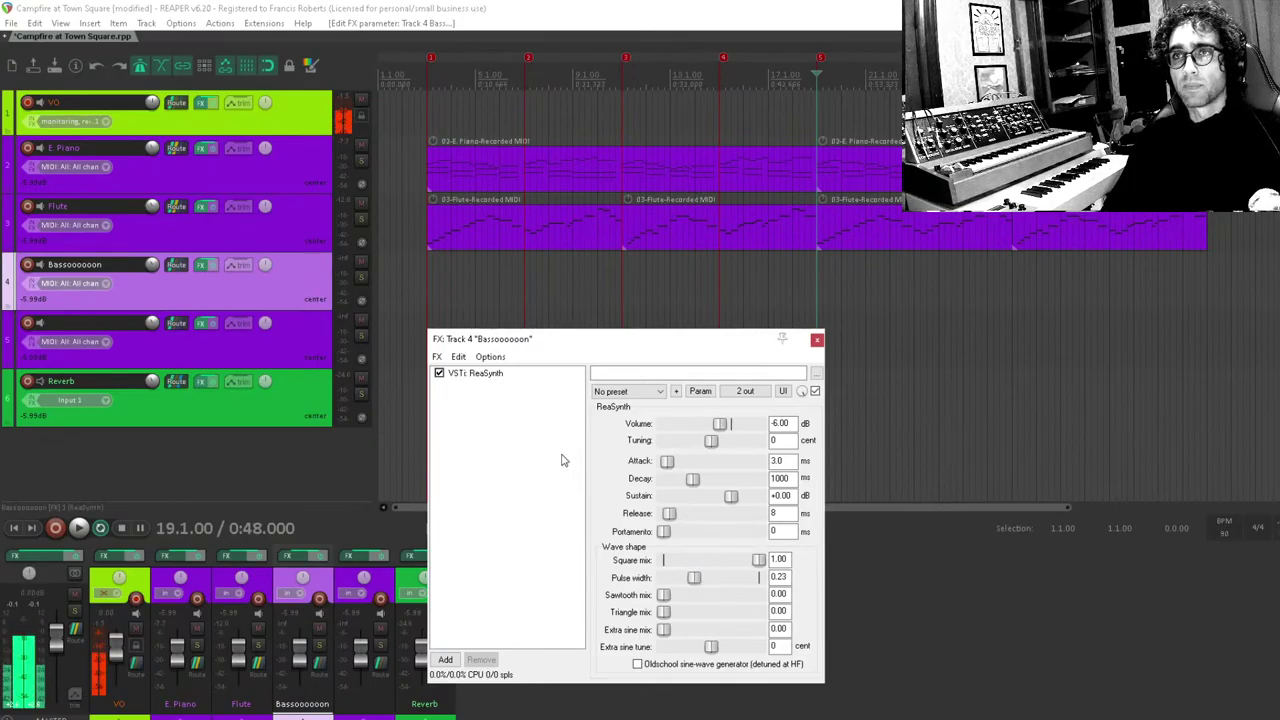
mouse_move(705, 584)
mouse_down()
mouse_move(685, 587)
mouse_move(702, 591)
mouse_up()
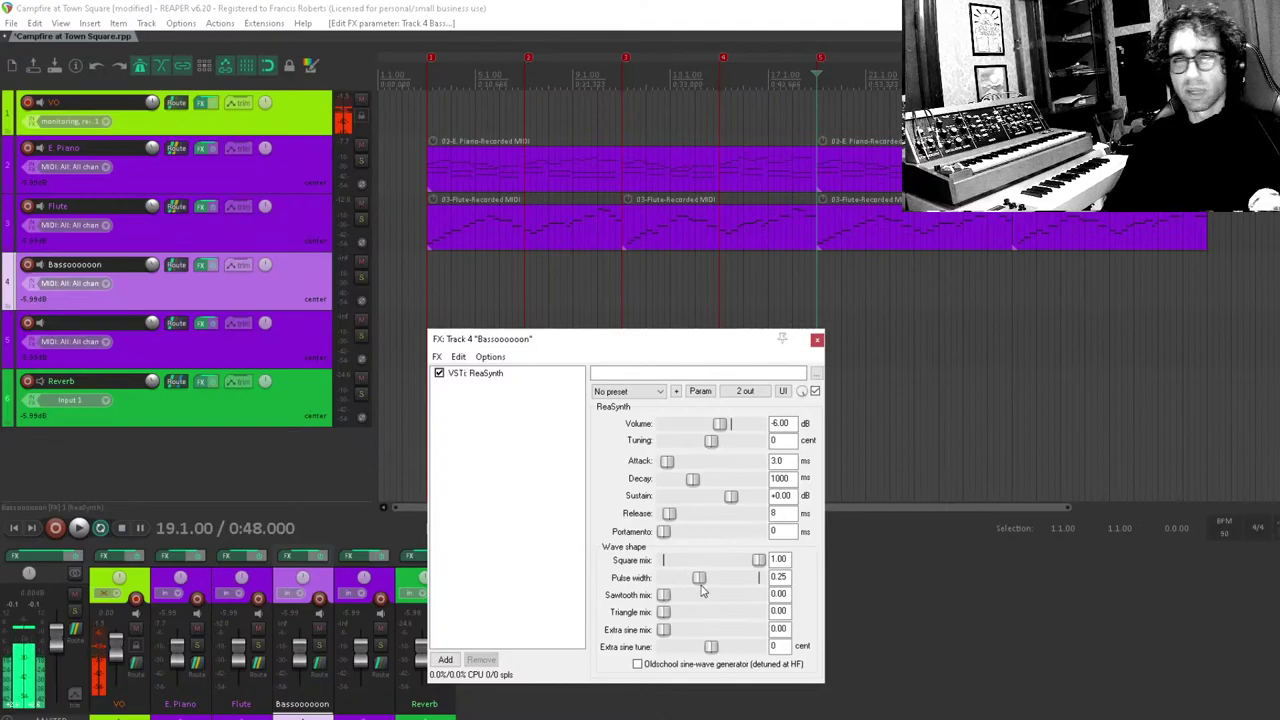
Search the plugins for "moog" and add JS: Moog 4-Pole Filter after ReaSynth on track 4.
double_click(527, 400)
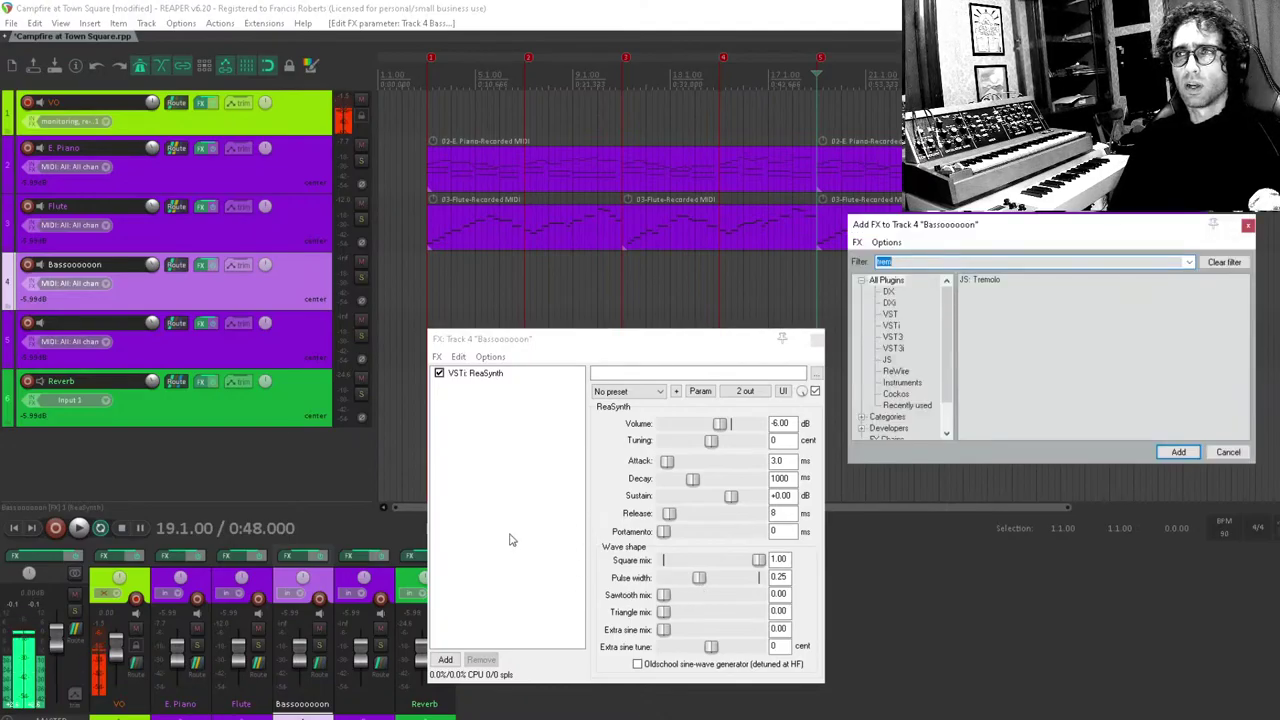
text(moog)
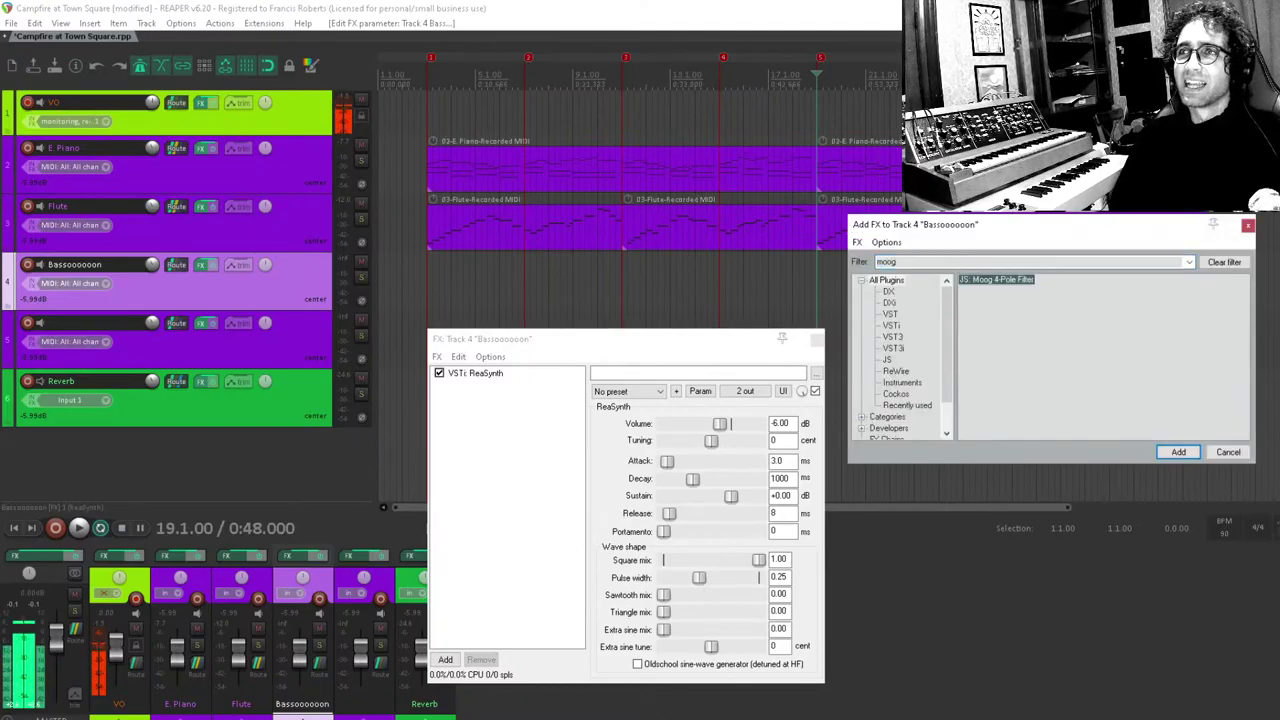
key(Return)
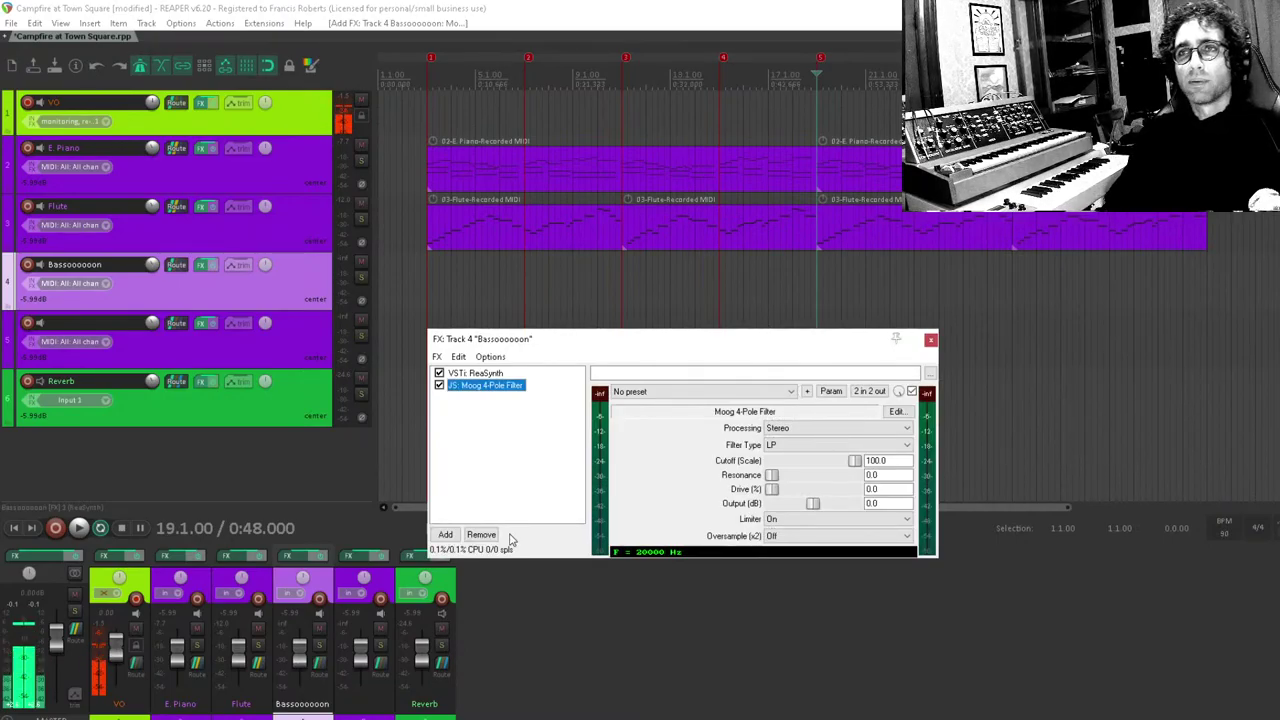
click(503, 410)
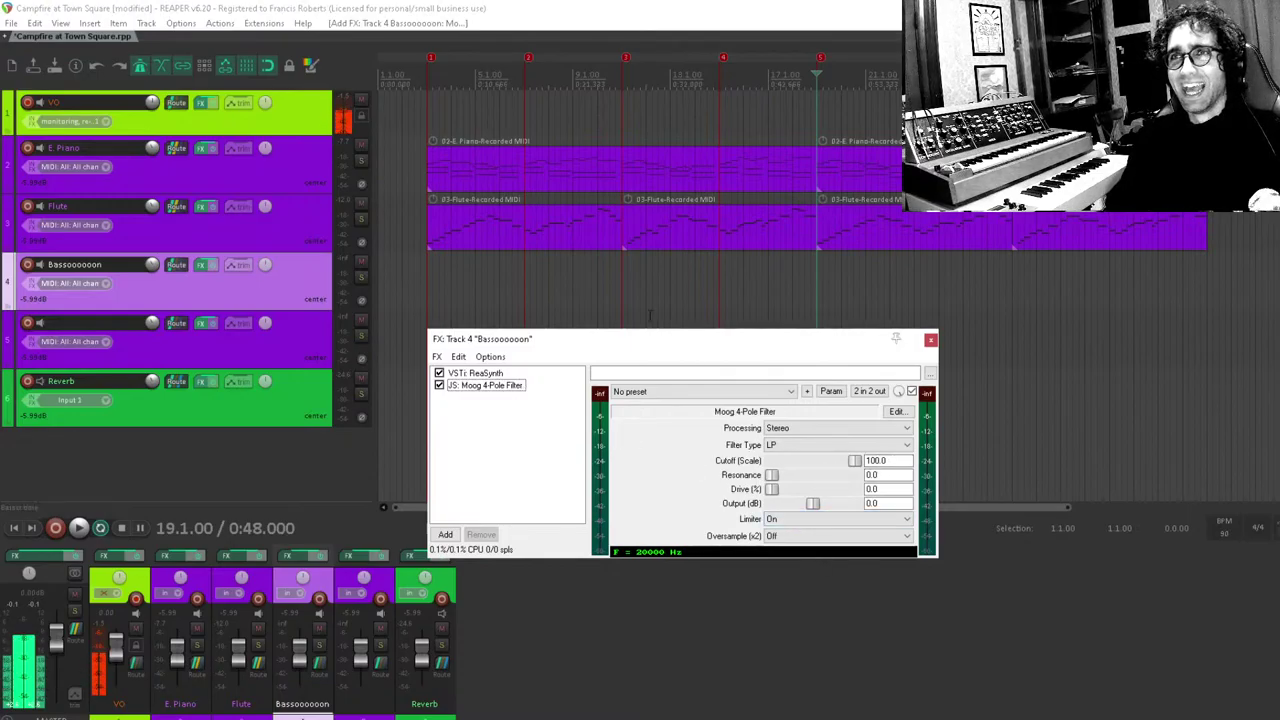
Arm track 4 for recording and lower the Moog 4-Pole Filter's cutoff to 59.8.
click(26, 265)
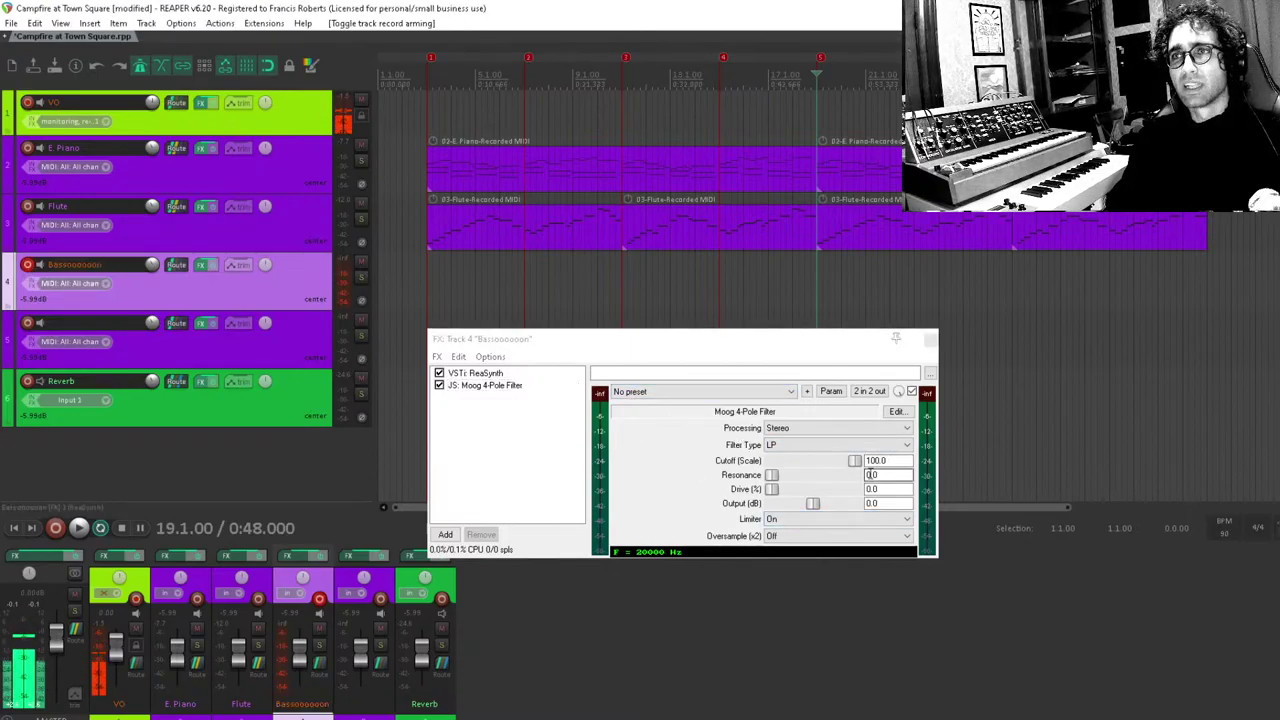
click(820, 460)
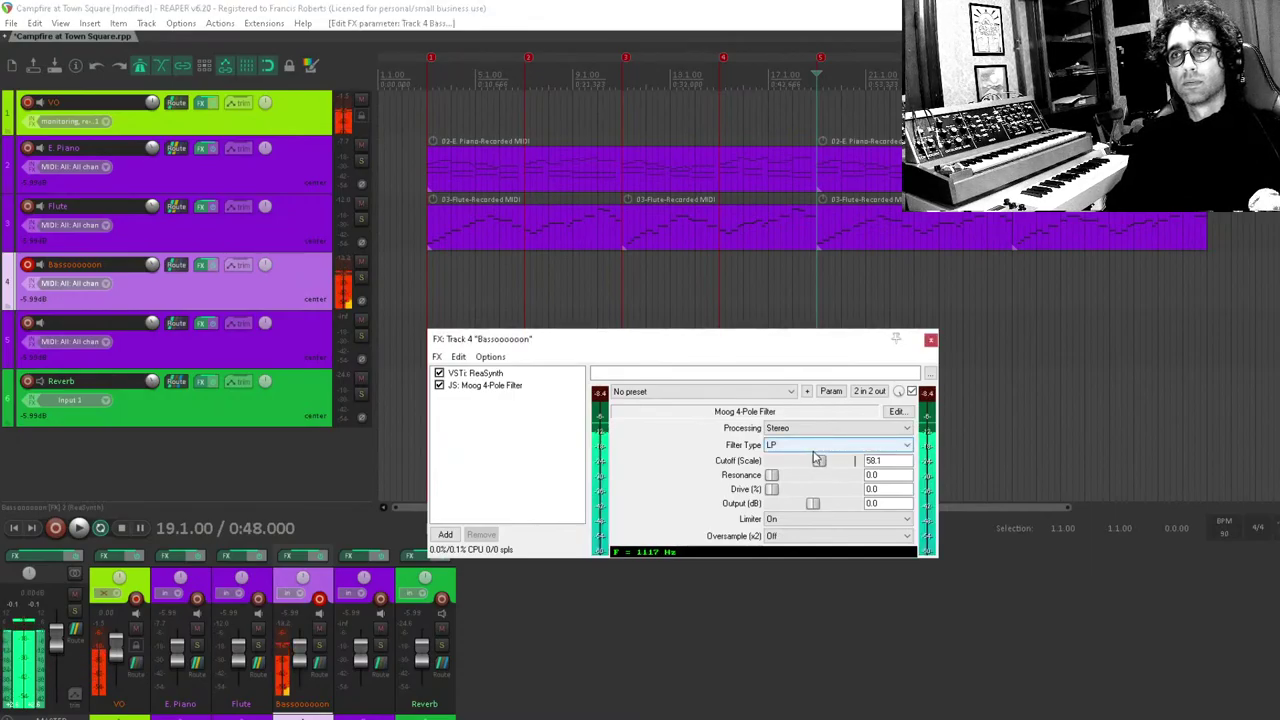
drag(818, 459, 822, 460)
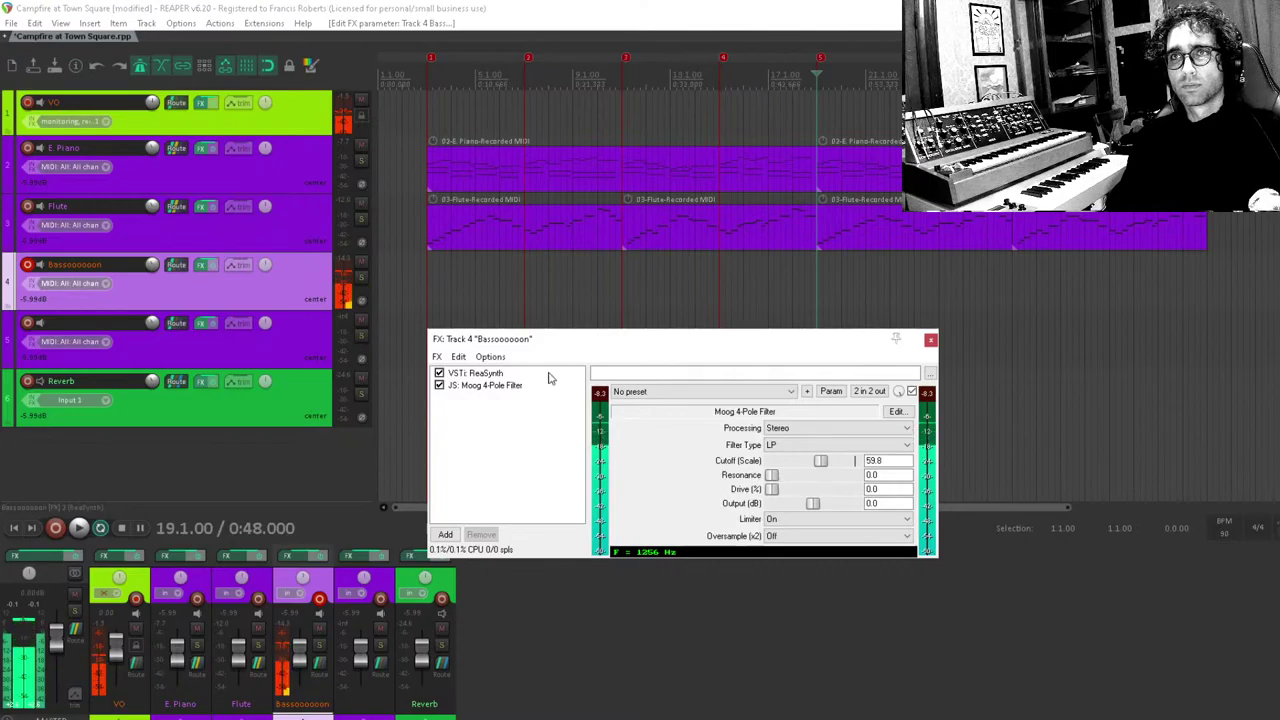
Shape track 4's ReaSynth envelope with attack 33.2 ms, decay 236 ms and sustain -5.43 dB.
click(490, 387)
click(490, 373)
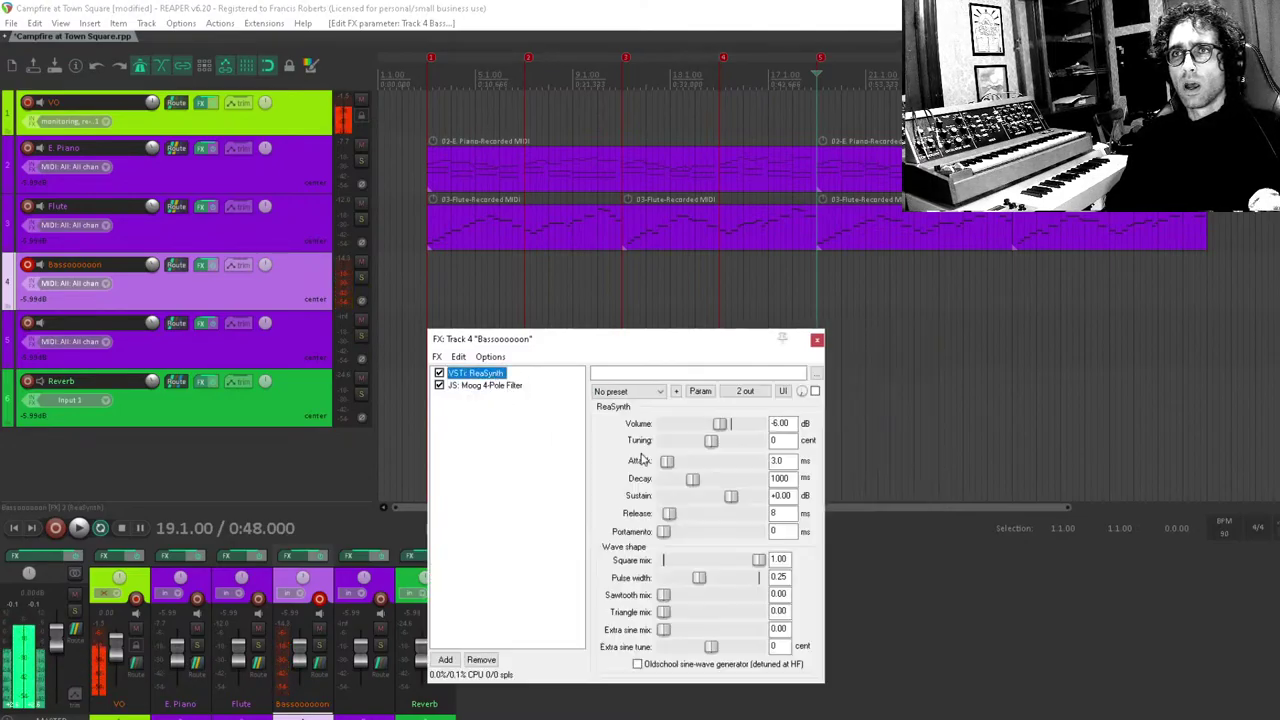
drag(667, 461, 680, 464)
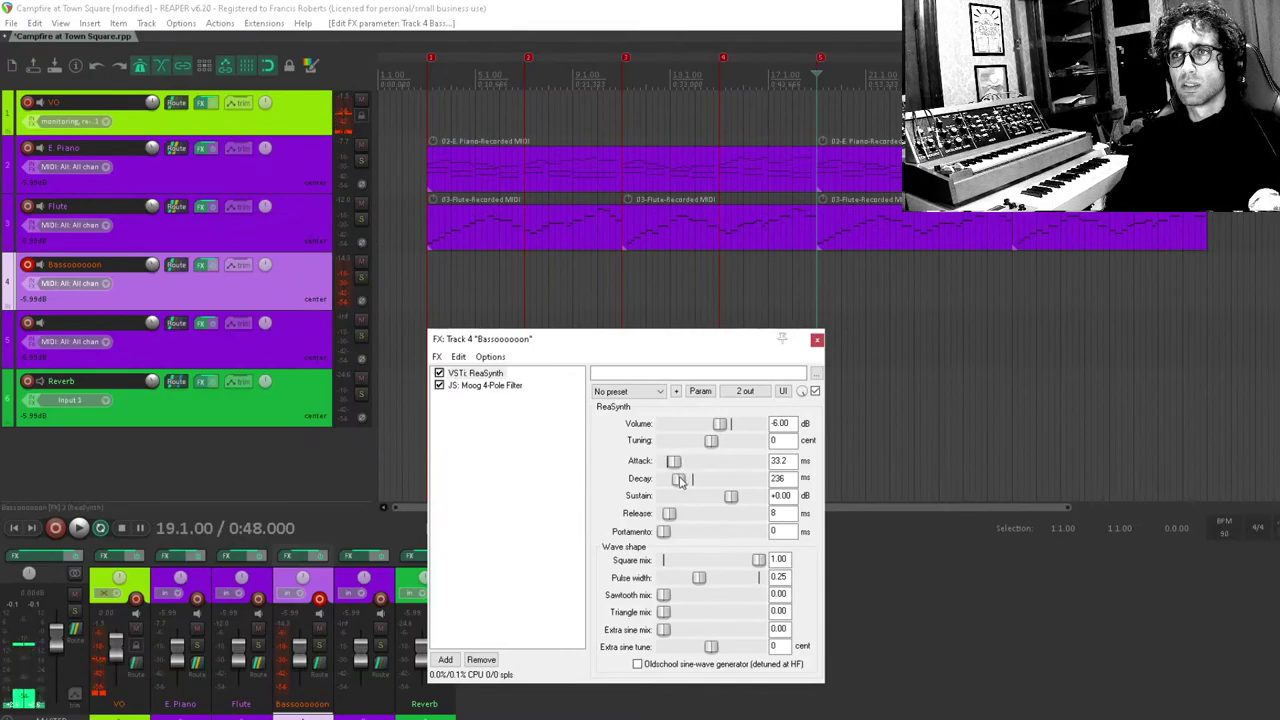
drag(730, 497, 722, 500)
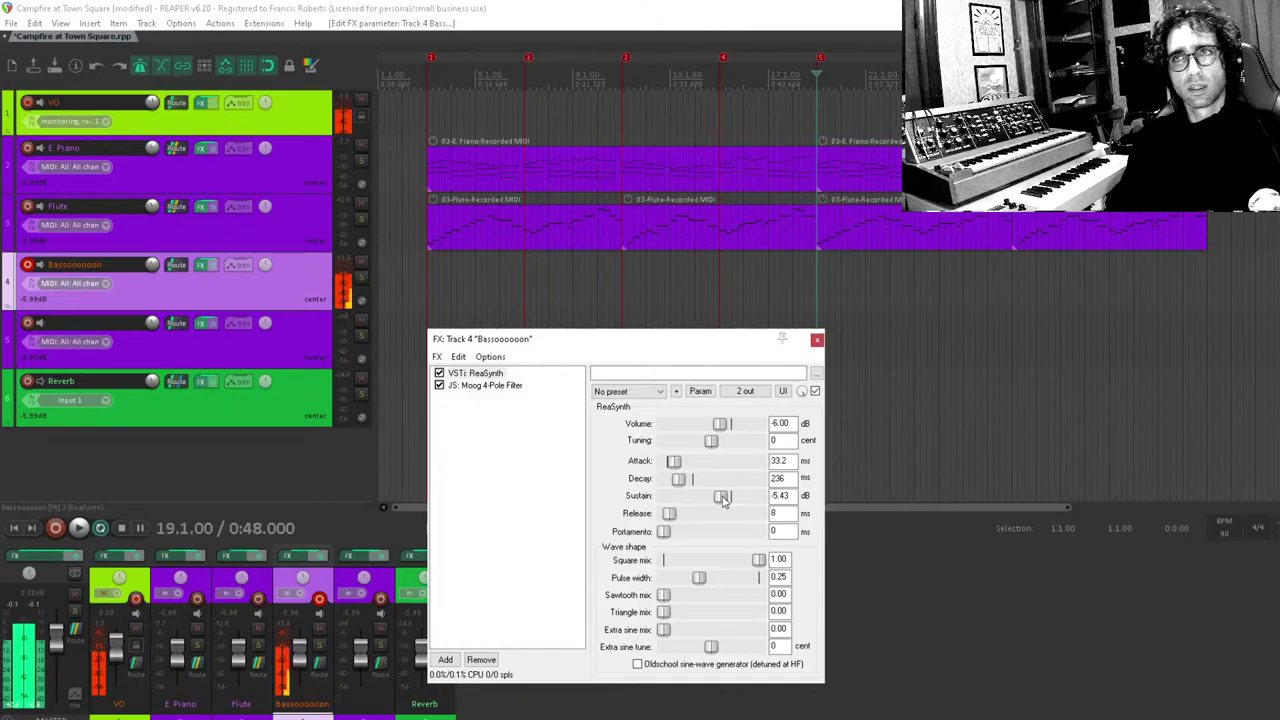
Set the Moog 4-Pole Filter's resonance to 0.29 and its cutoff to 60.6.
click(511, 388)
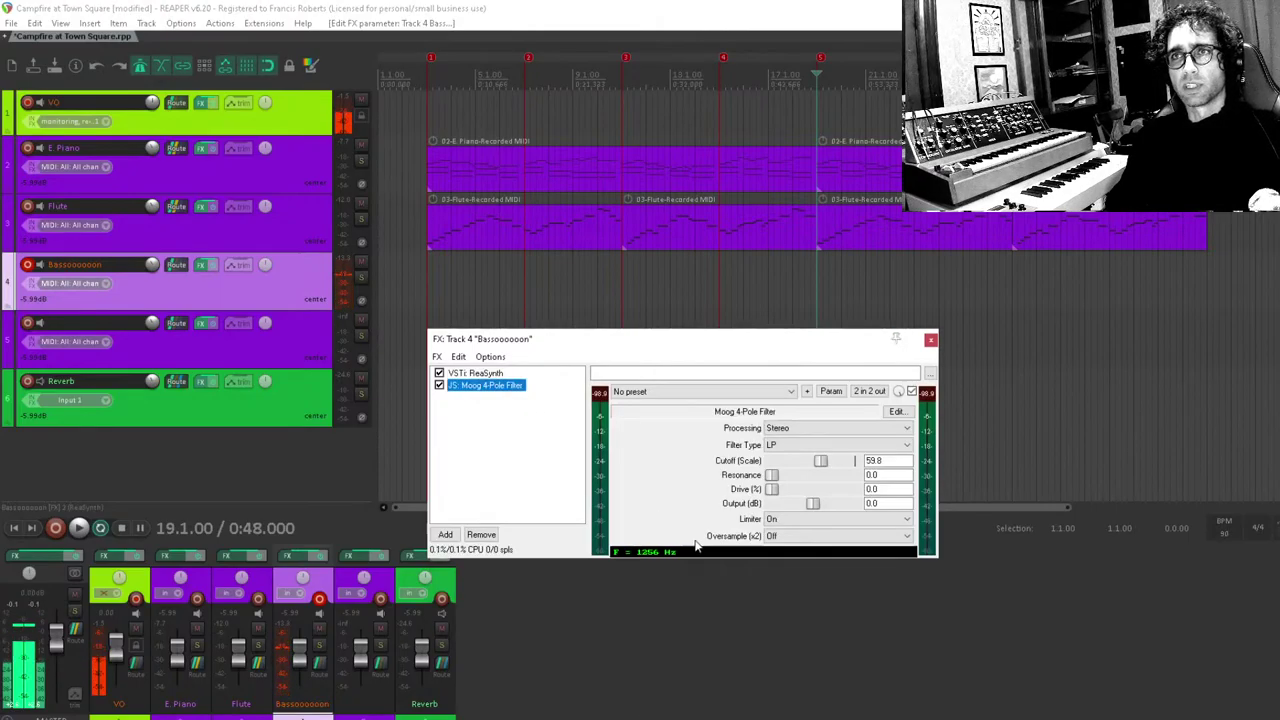
drag(771, 476, 797, 480)
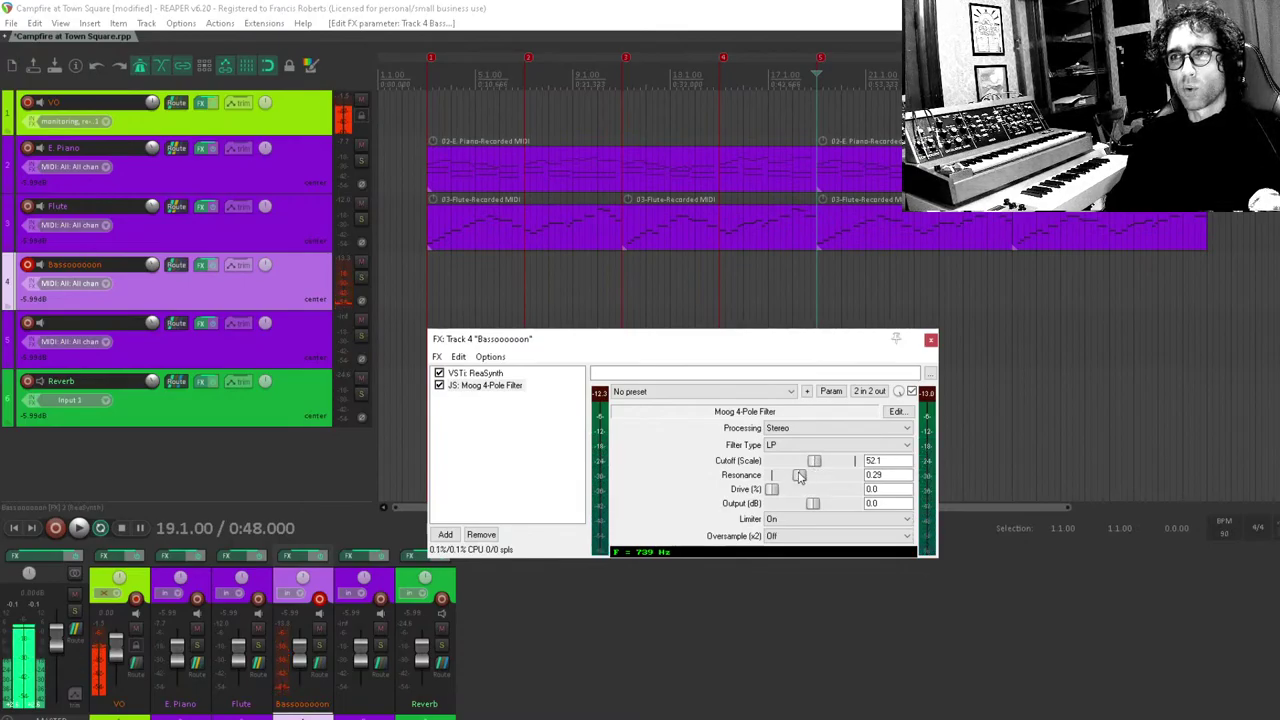
drag(814, 462, 826, 470)
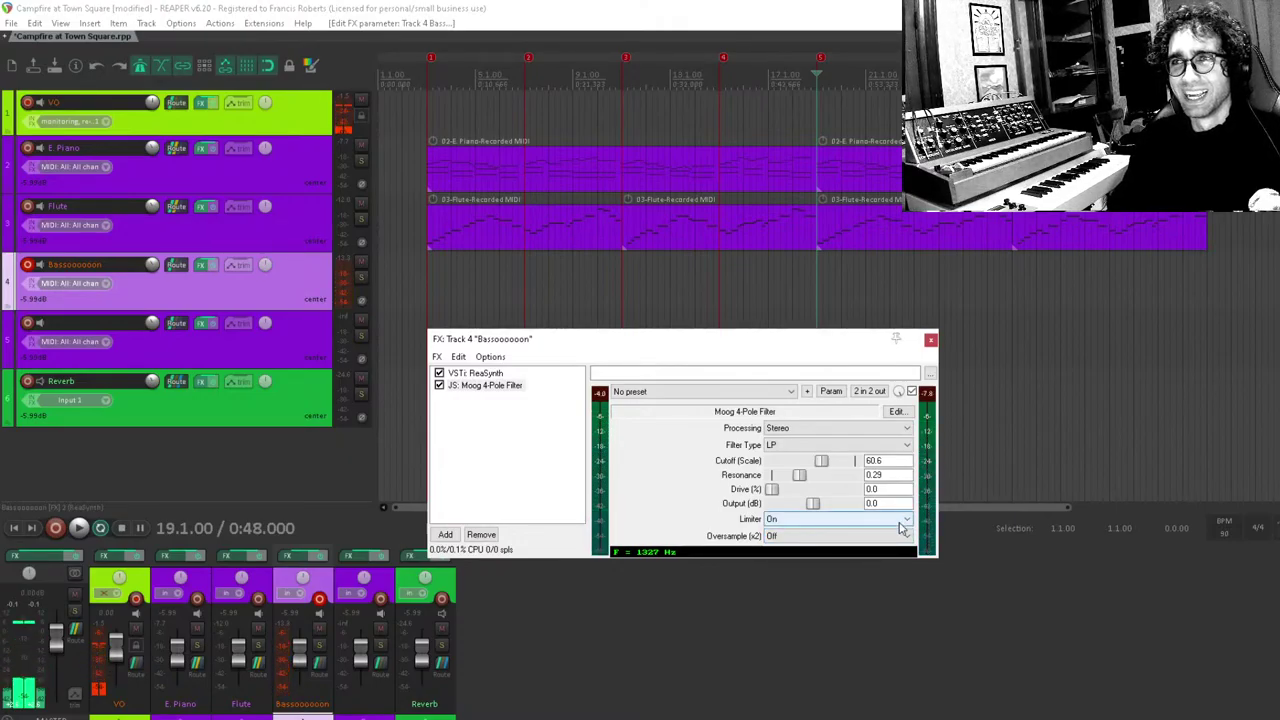
Set track 4's ReaSynth pulse width to 0.19 and its extra sine tune to -1200 cents.
click(503, 434)
click(503, 374)
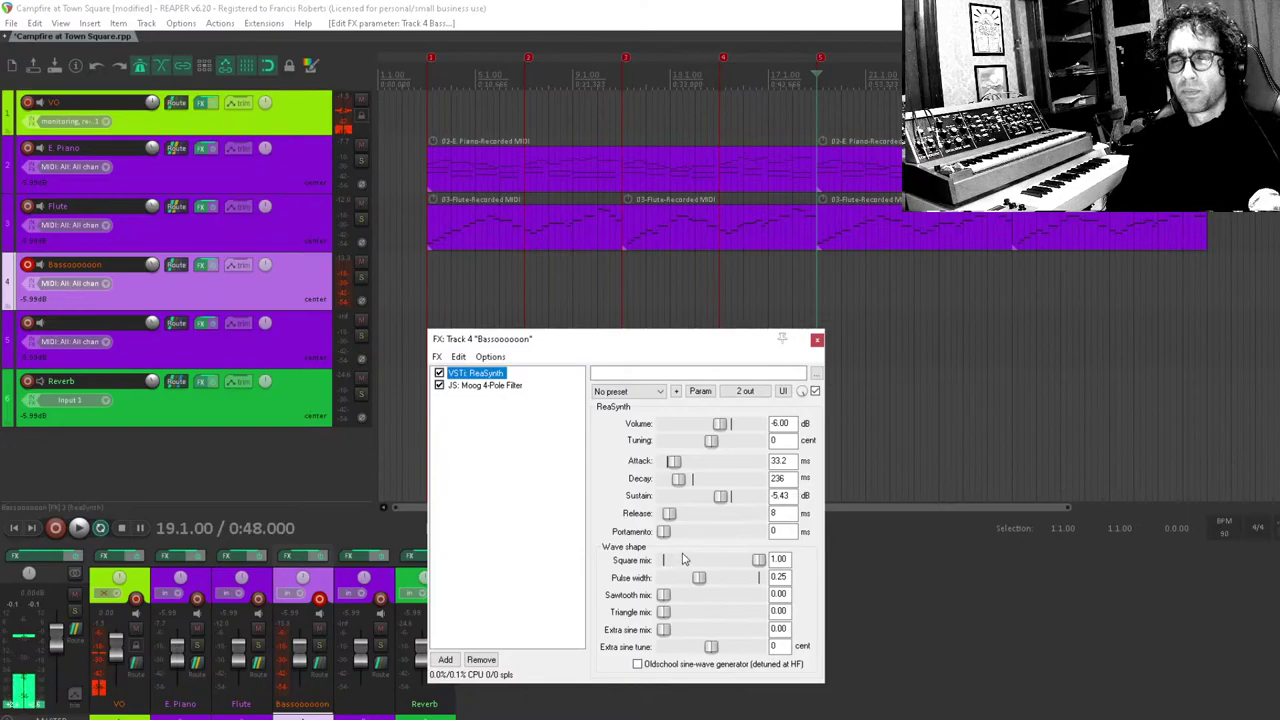
drag(699, 578, 685, 583)
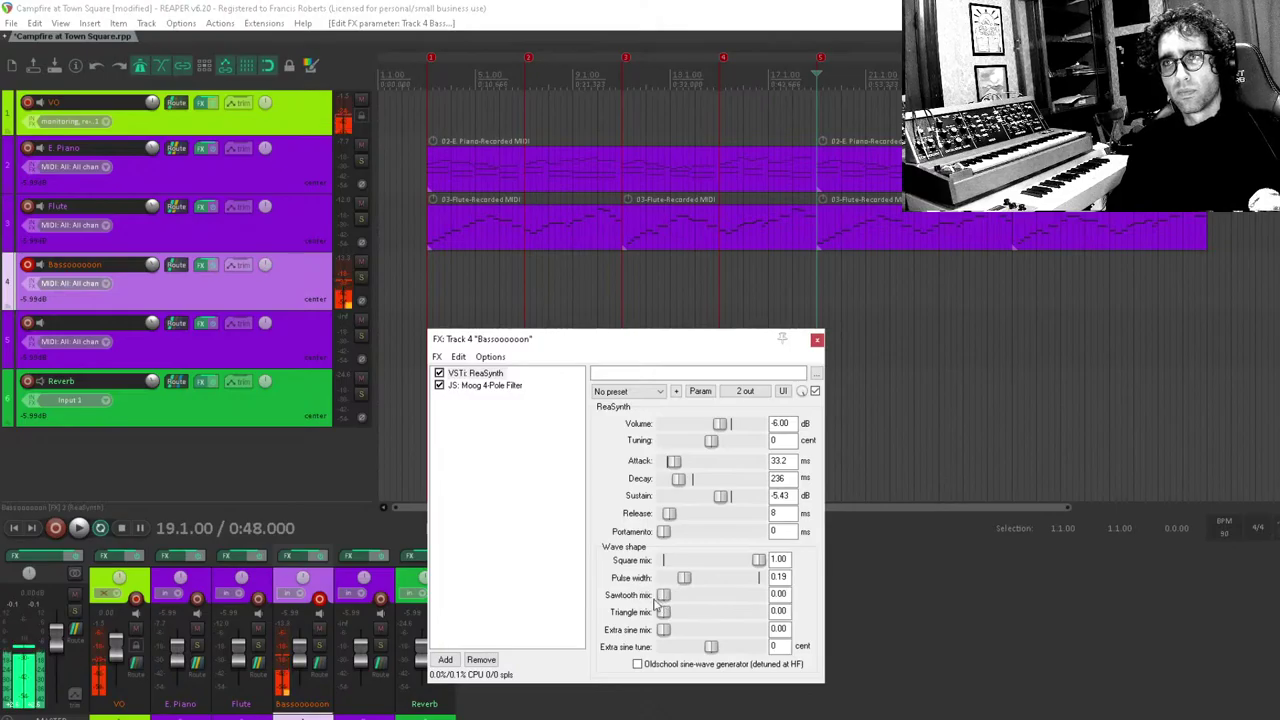
drag(684, 578, 672, 582)
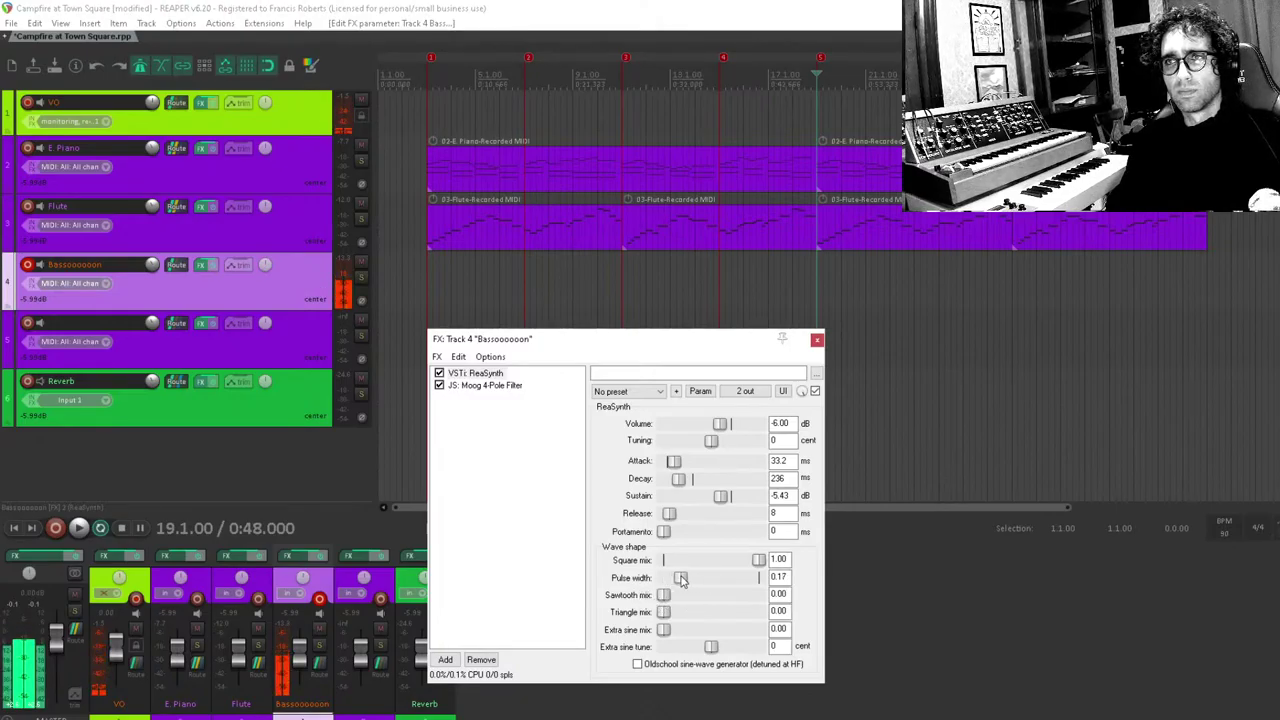
mouse_move(712, 647)
mouse_down()
mouse_move(648, 656)
mouse_move(694, 652)
mouse_up()
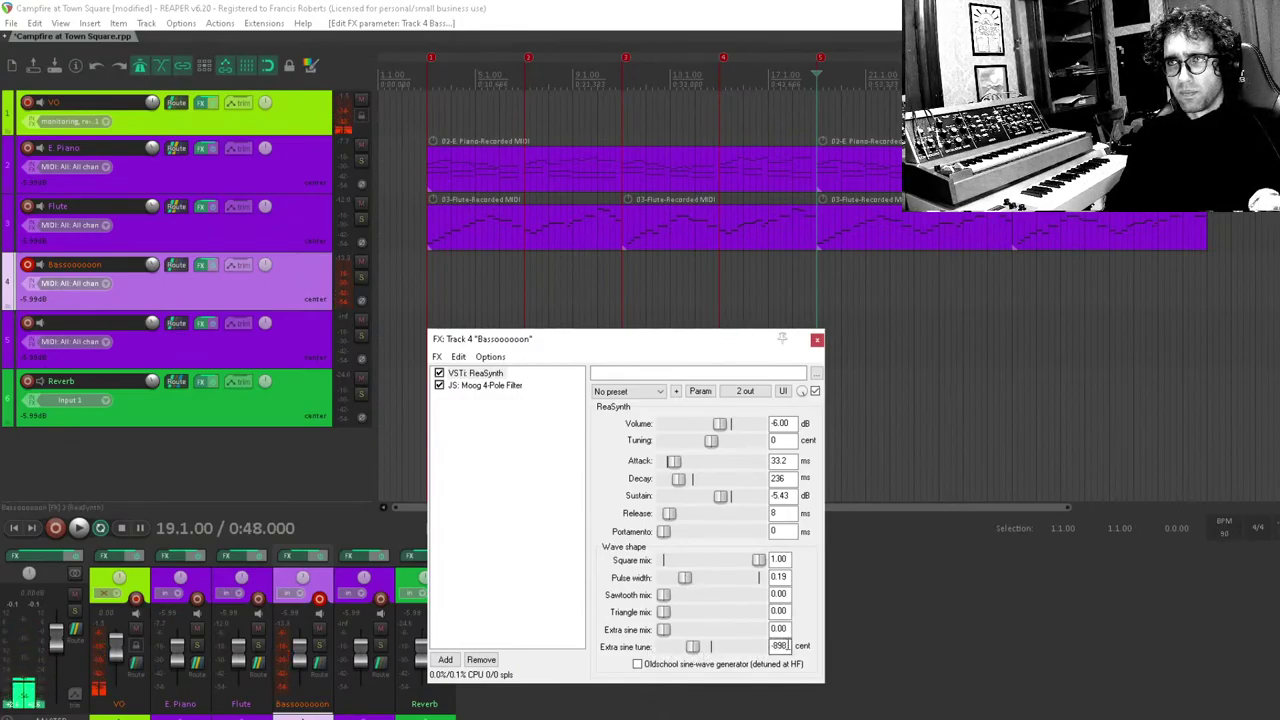
text(-1200)
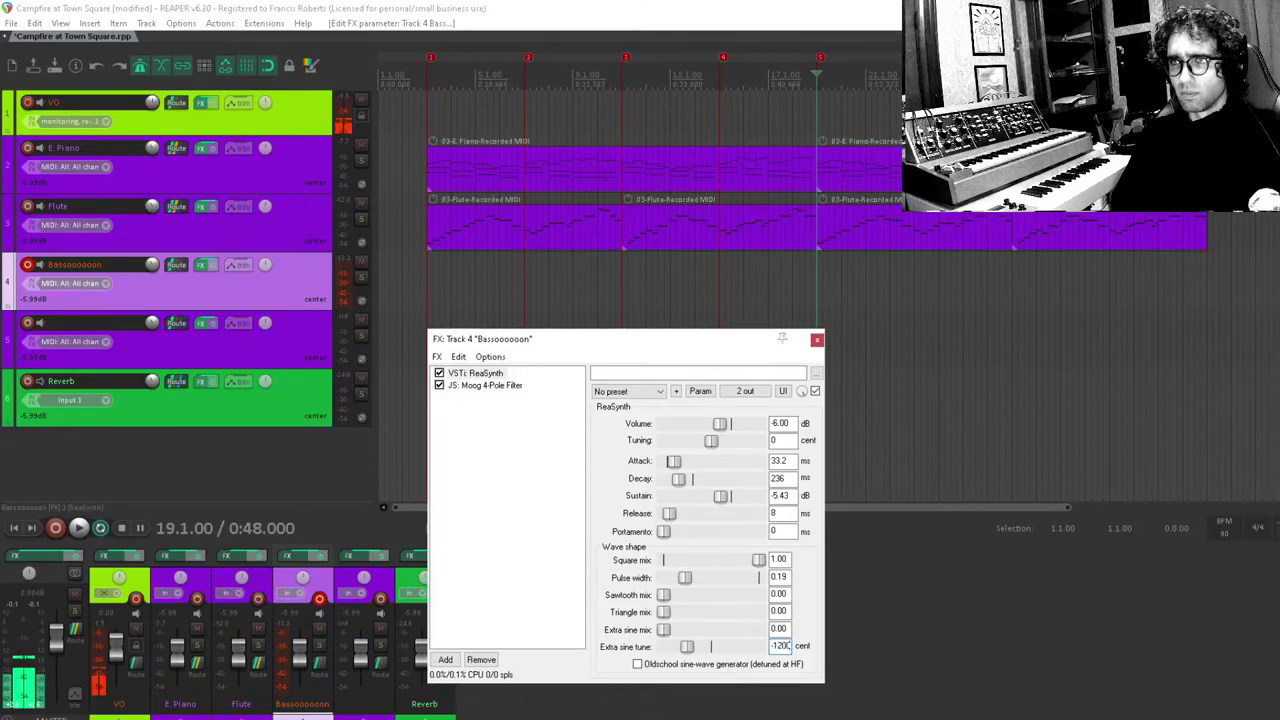
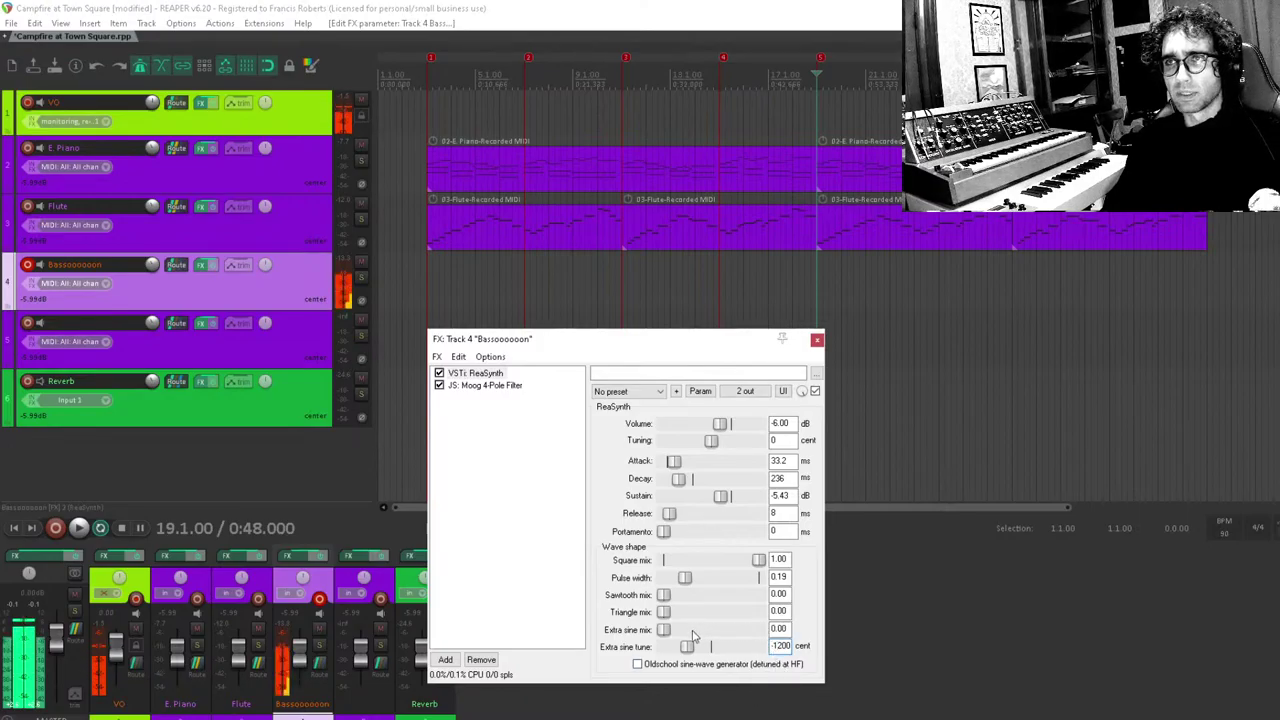
Set track 4's ReaSynth extra sine mix to 0.26 and its extra sine tune to -1200 cents.
drag(663, 630, 587, 656)
mouse_move(670, 628)
mouse_down()
mouse_move(700, 630)
mouse_move(673, 643)
mouse_move(697, 643)
mouse_move(650, 633)
mouse_move(778, 622)
mouse_move(663, 630)
mouse_up()
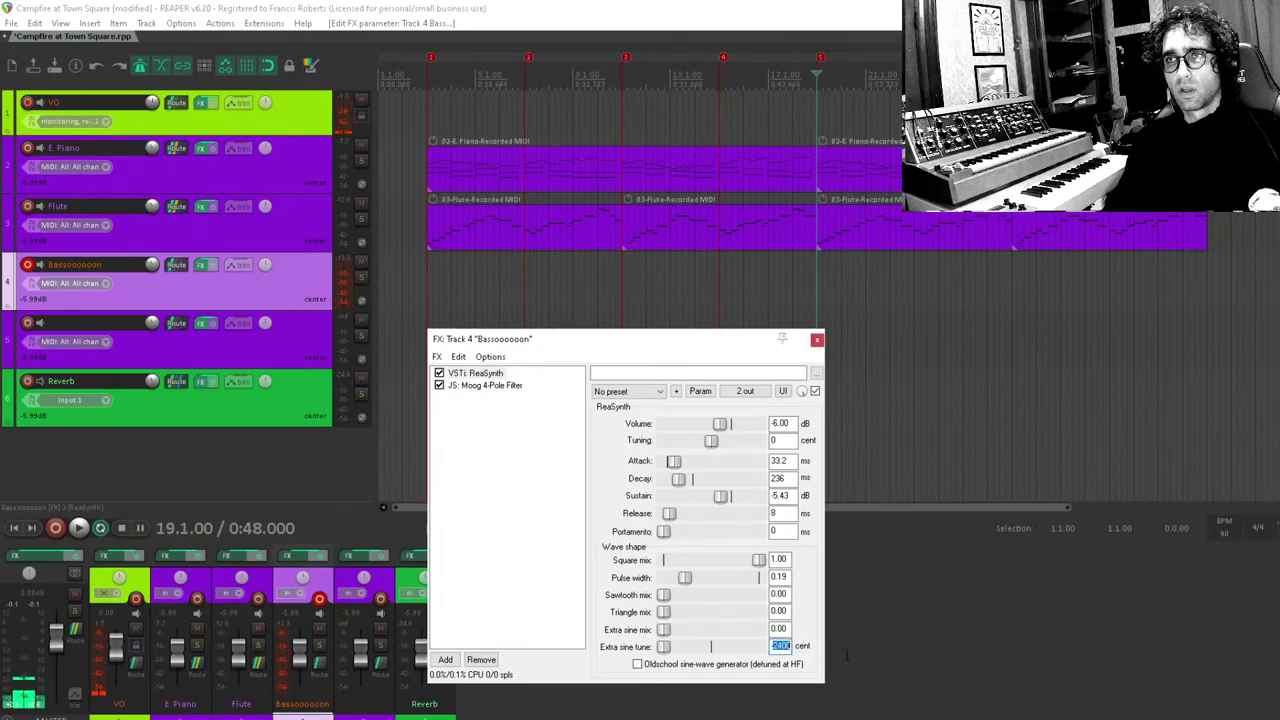
text(-1200)
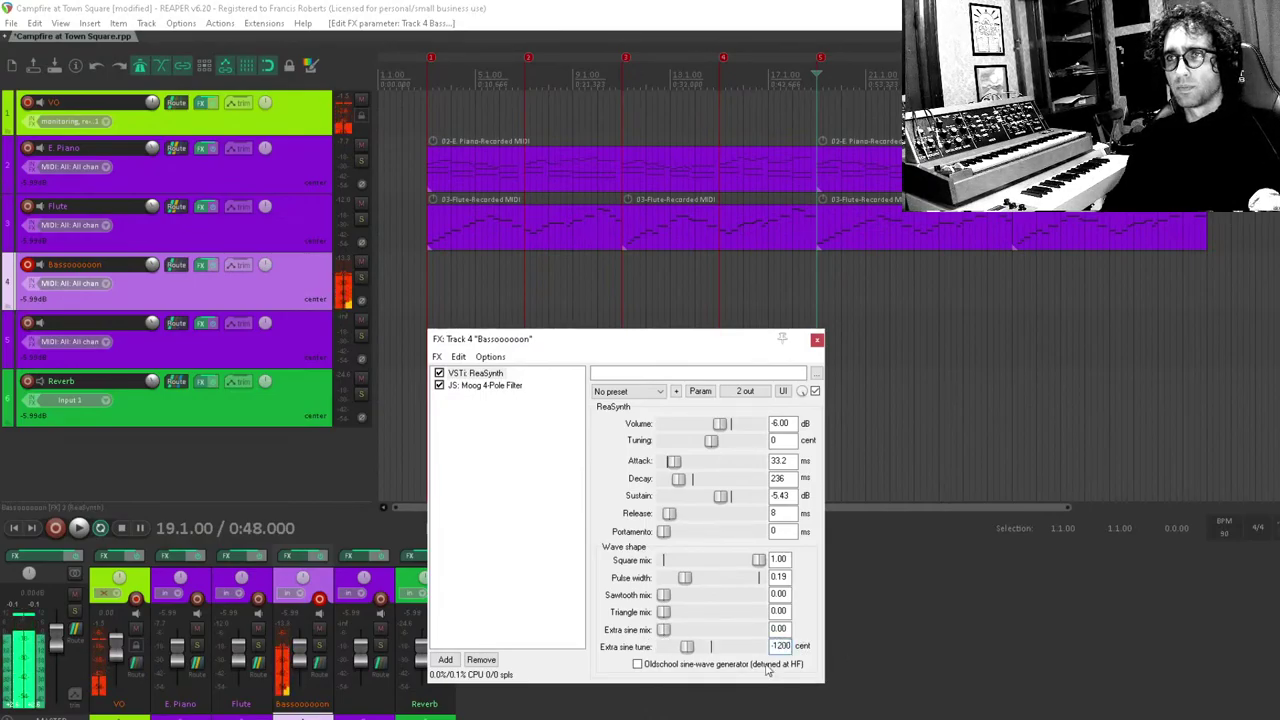
drag(663, 630, 684, 639)
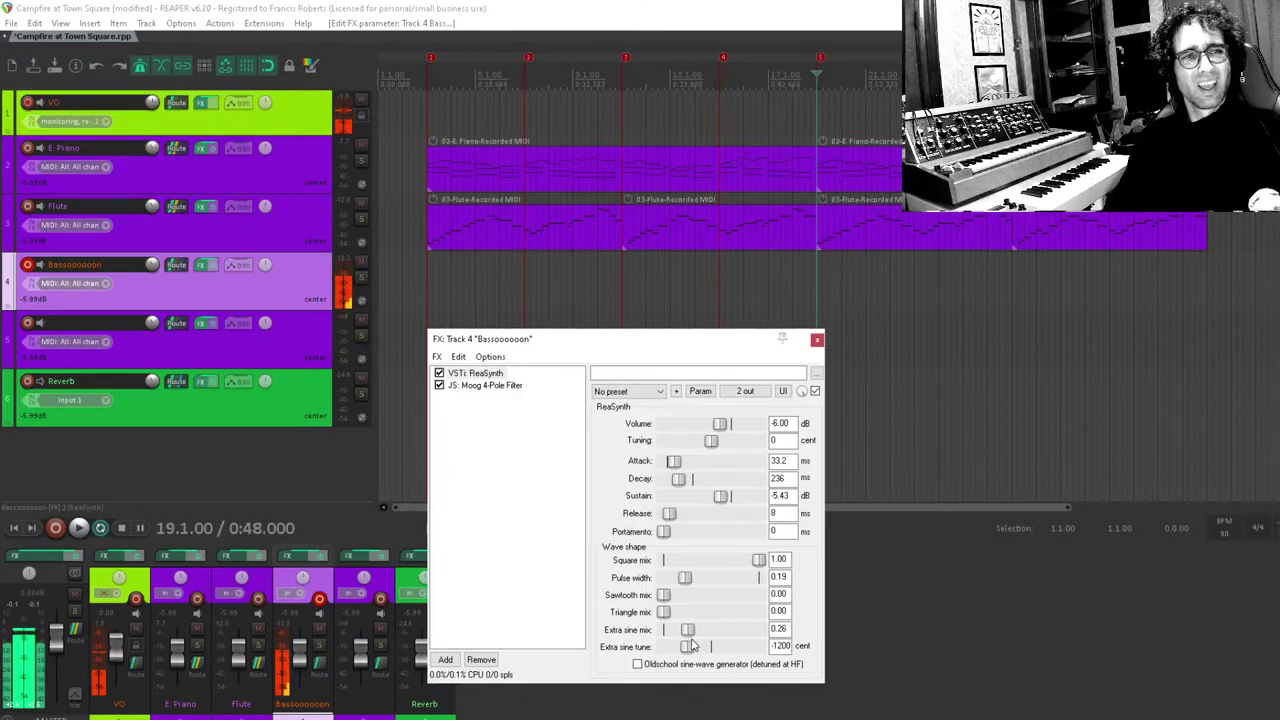
click(546, 522)
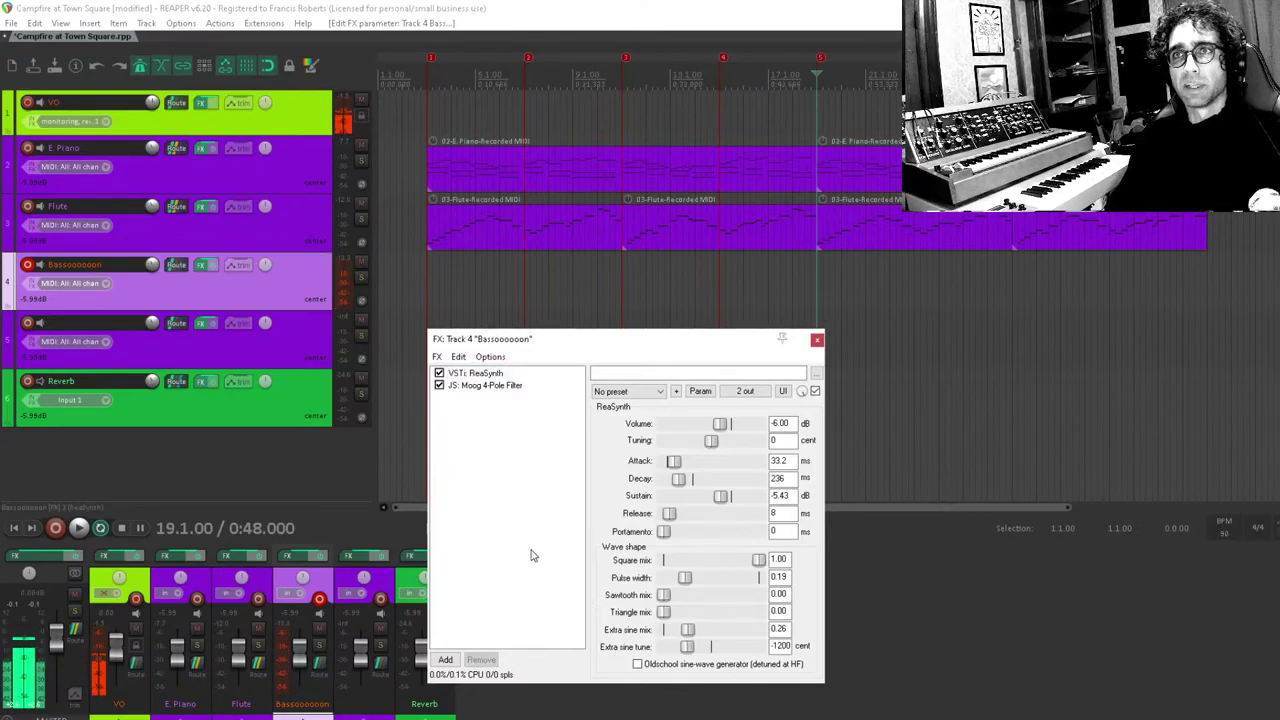
Raise the cutoff of track 4's Moog 4-Pole Filter to 62.15.
click(490, 386)
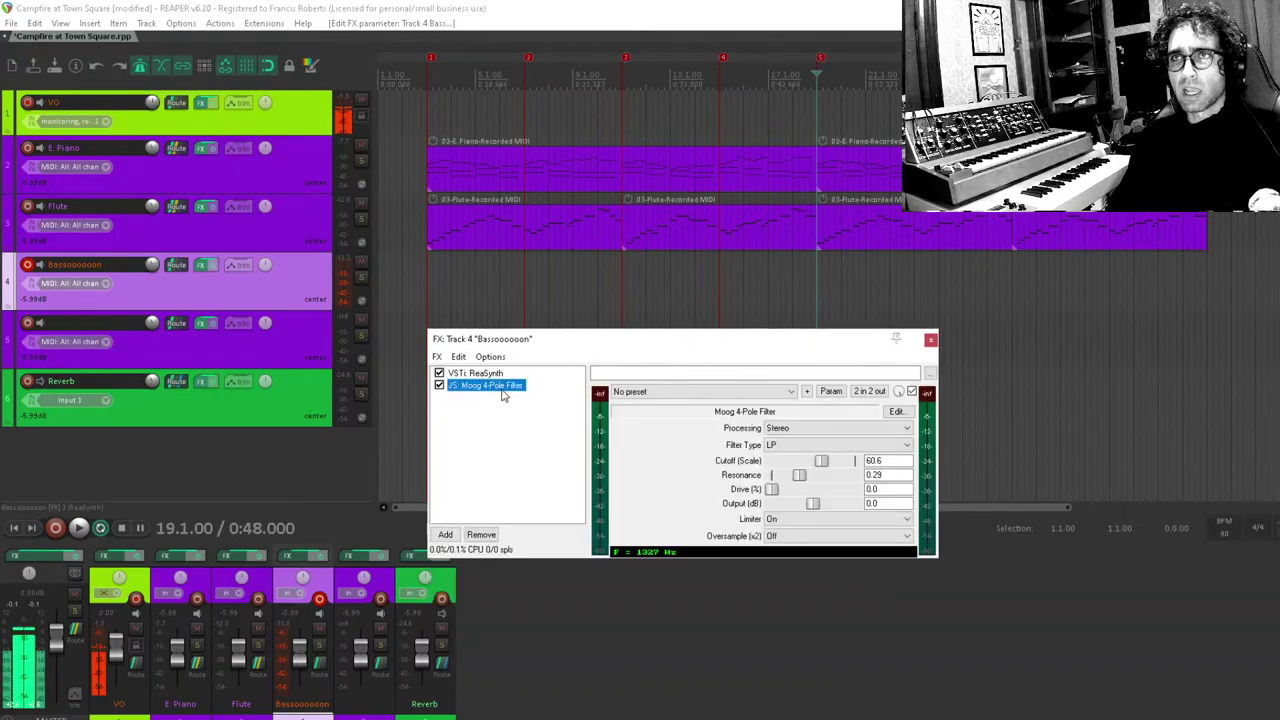
click(806, 490)
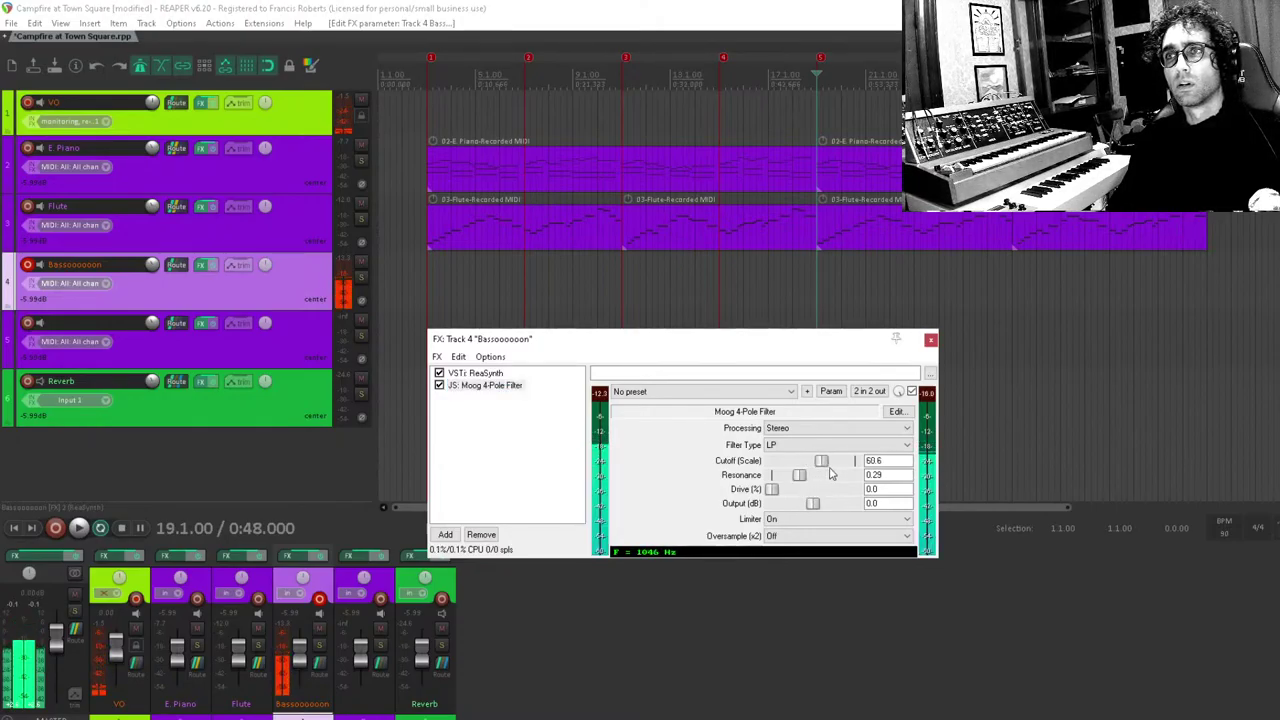
scroll(830, 470, up, 2)
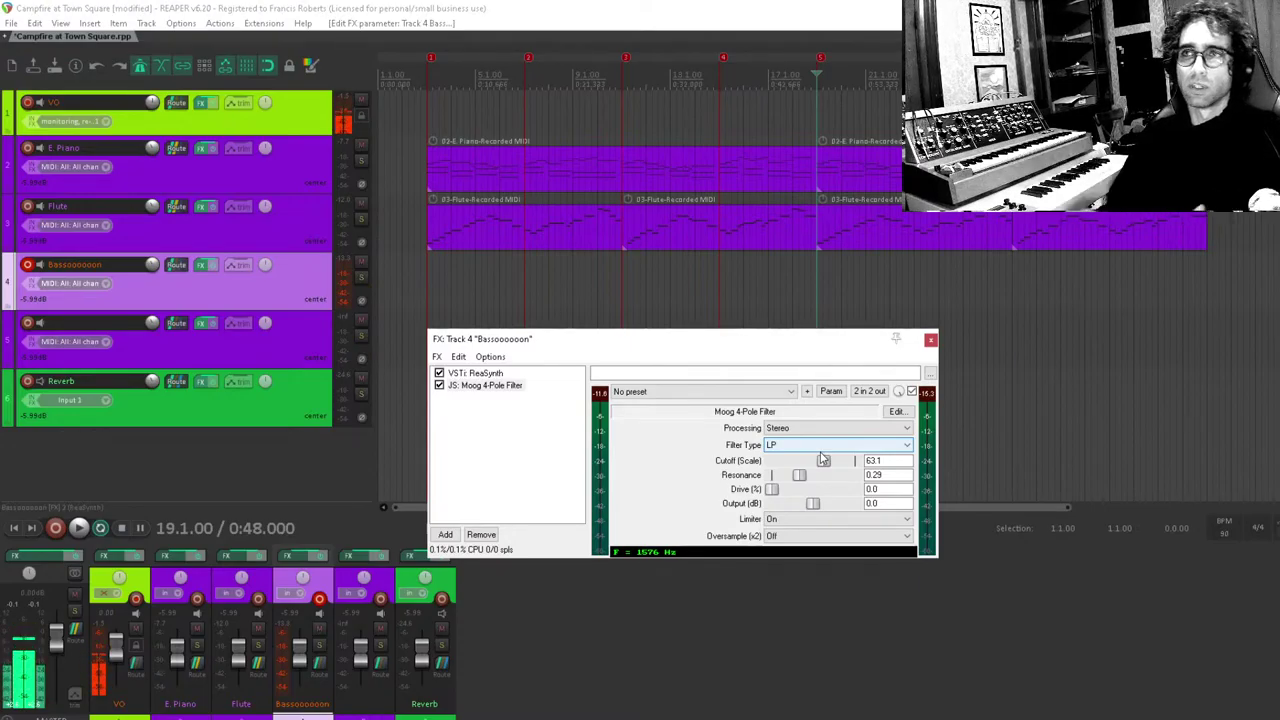
mouse_move(821, 460)
mouse_down()
mouse_move(837, 466)
mouse_move(810, 468)
mouse_move(826, 477)
mouse_move(810, 464)
mouse_move(822, 468)
mouse_up()
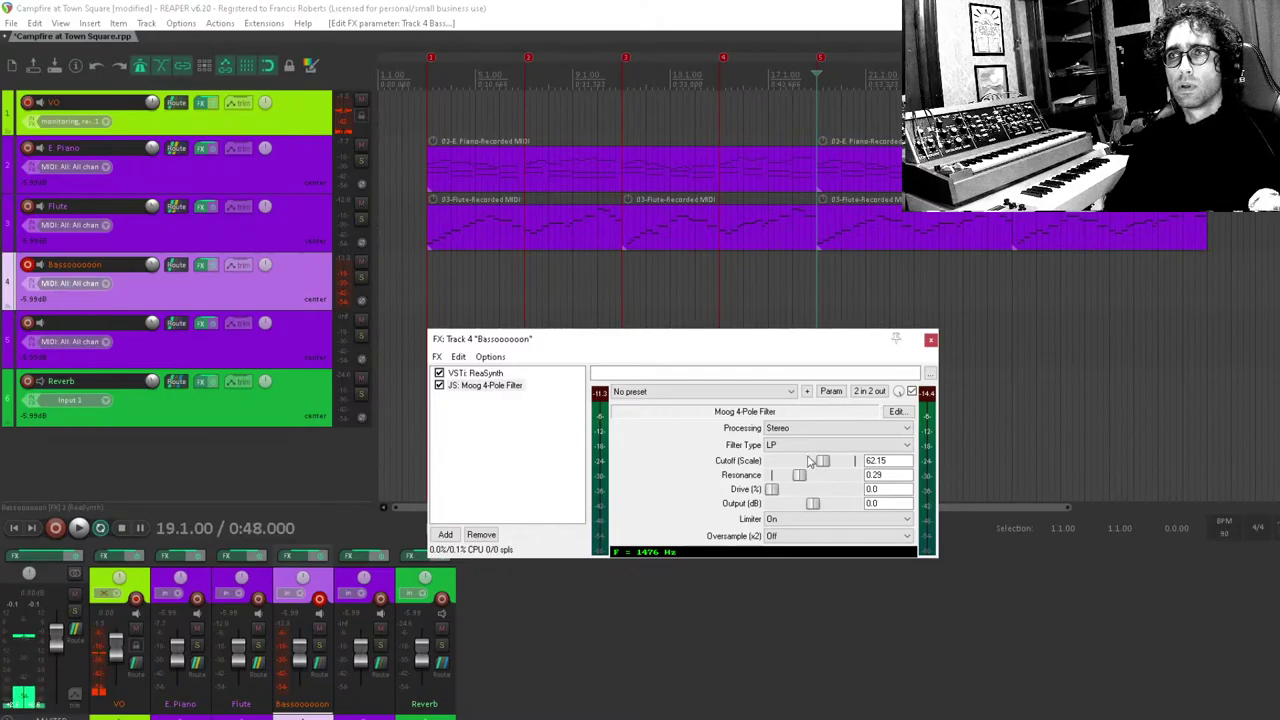
Enable parameter modulation on the filter's cutoff, driven by the audio control signal from track channels 1+2.
click(832, 392)
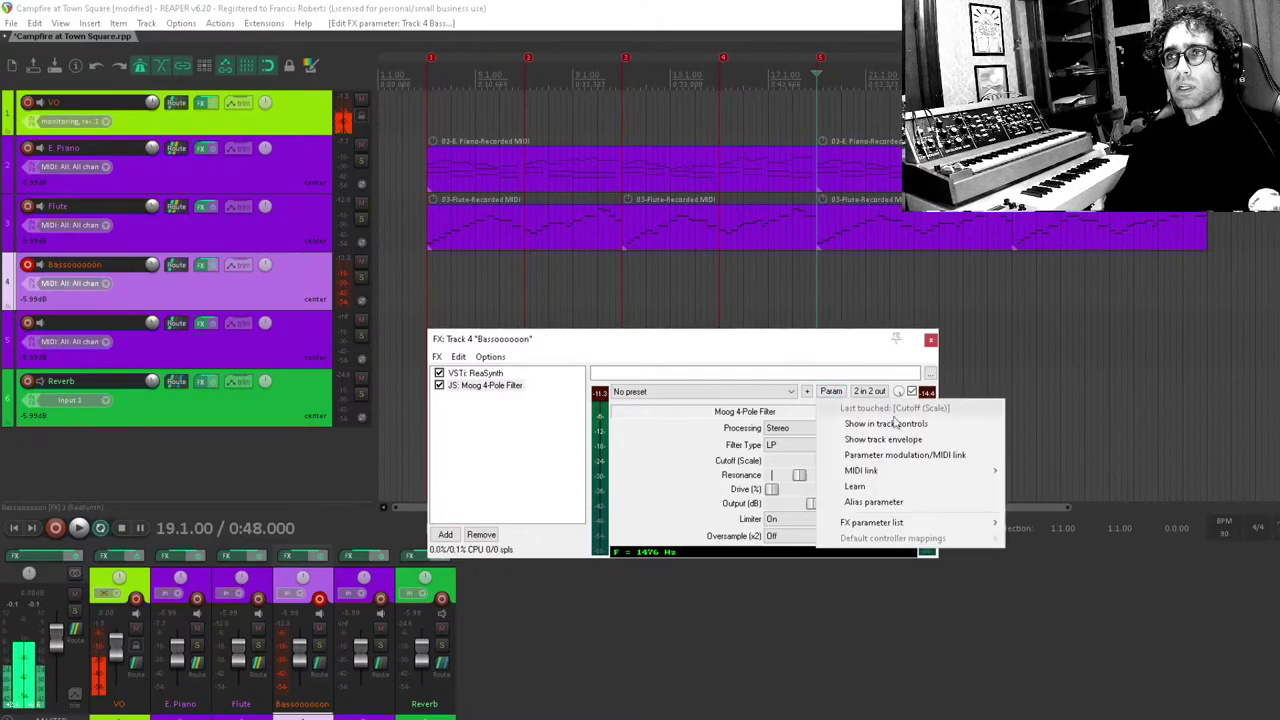
click(907, 458)
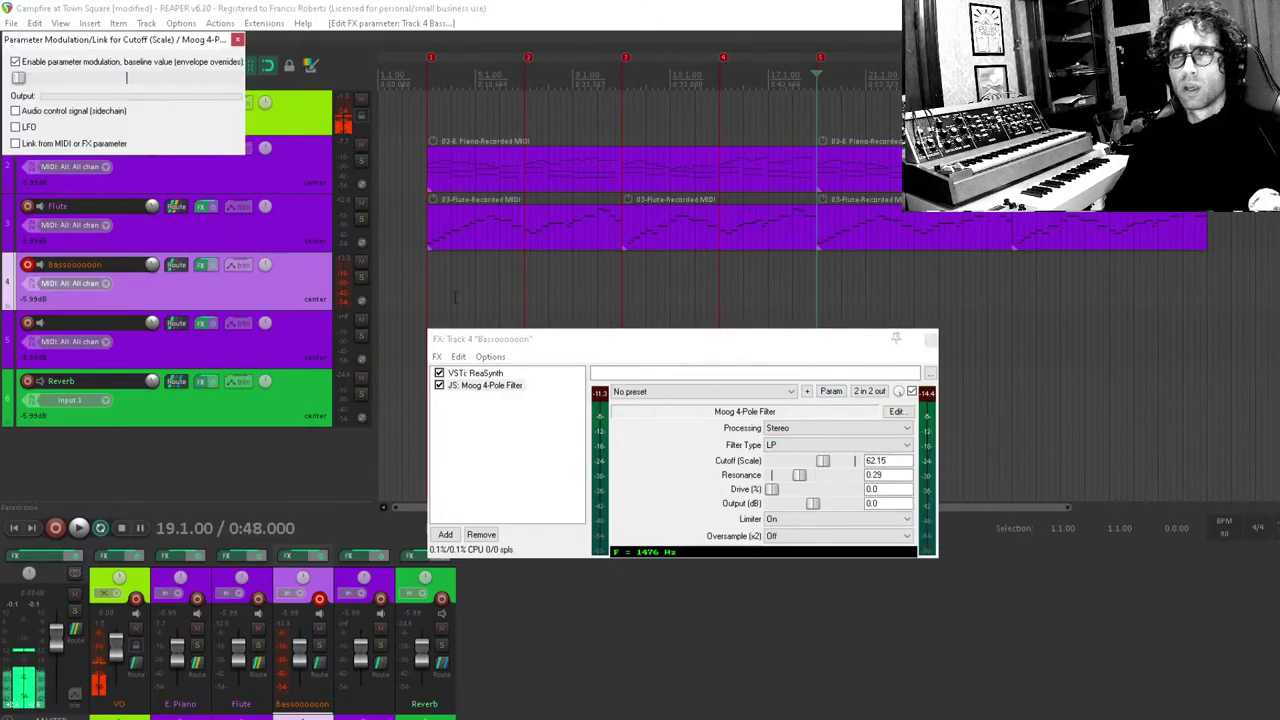
click(76, 113)
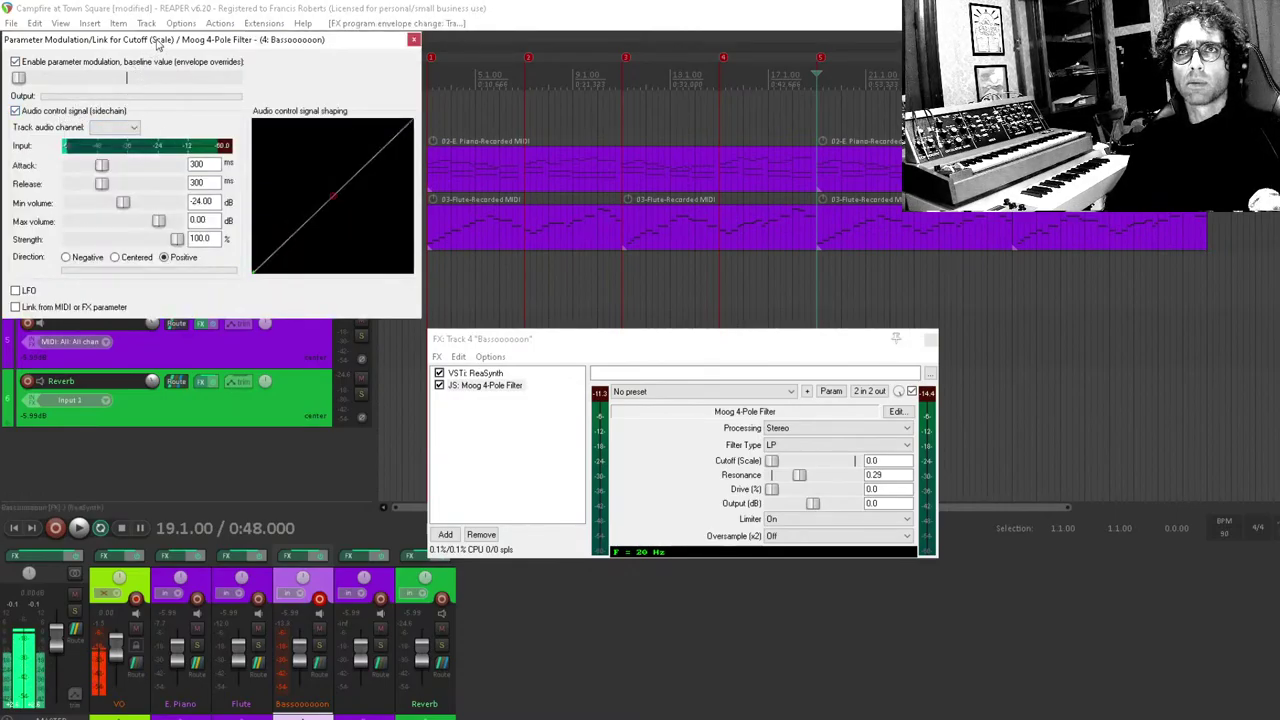
drag(157, 44, 335, 345)
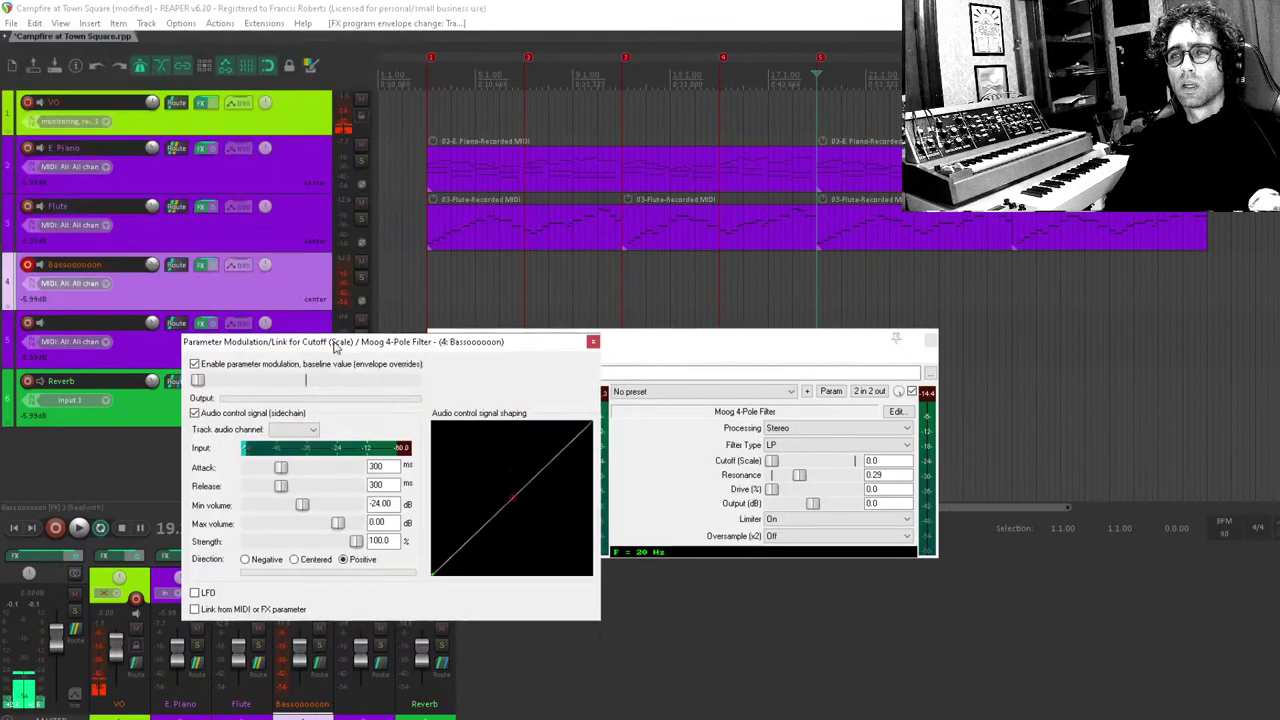
click(303, 430)
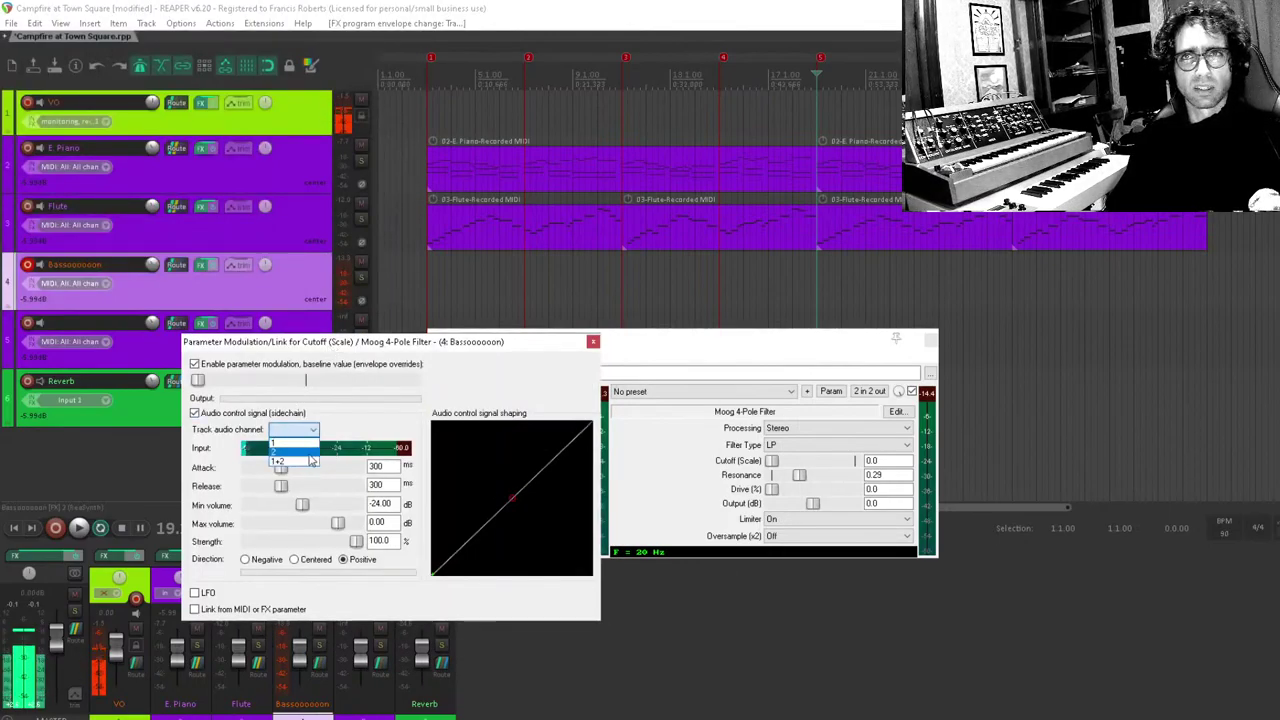
click(287, 441)
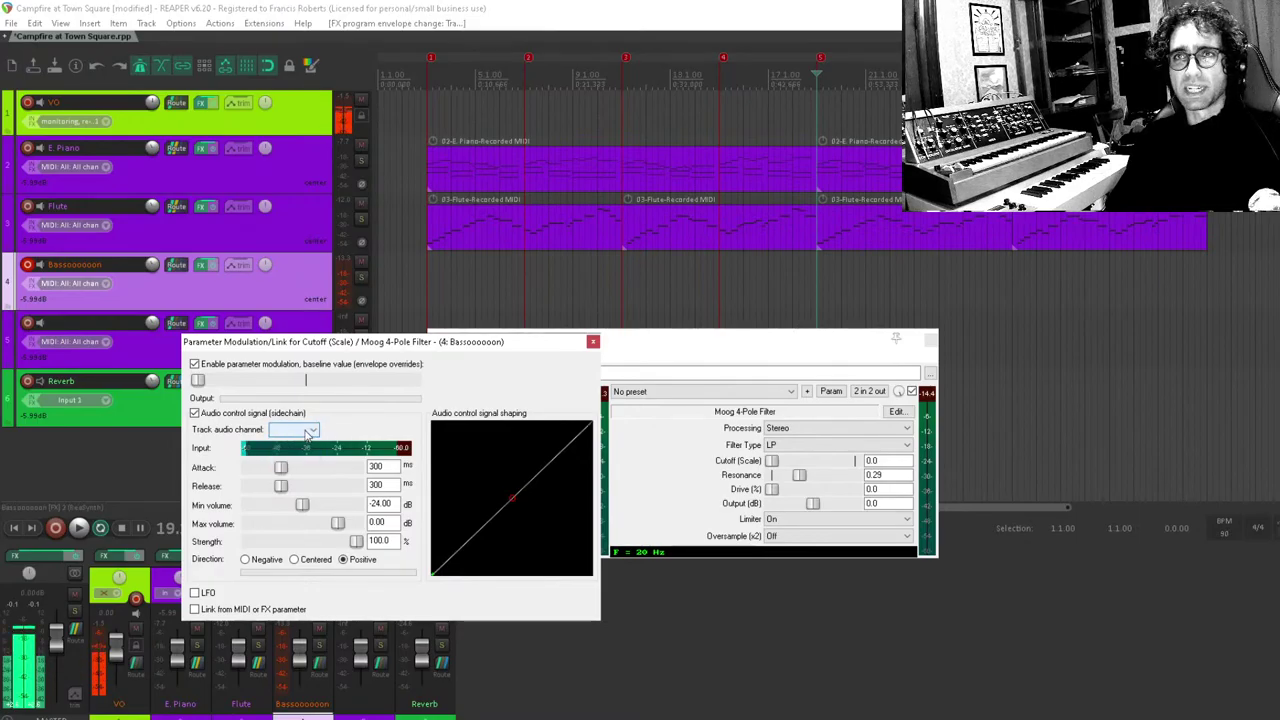
click(308, 432)
click(278, 461)
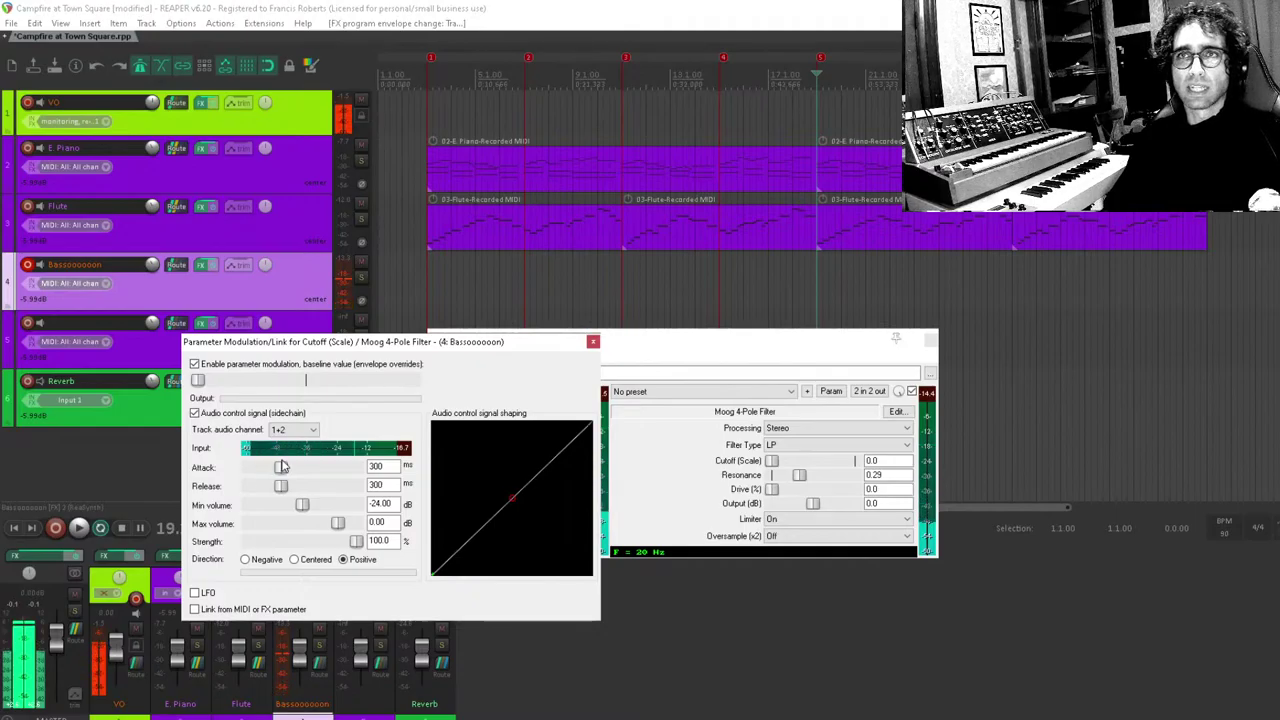
Set the cutoff modulation's attack to 72 ms and raise its baseline to a cutoff of 22.0, leaving track 4's effects closed.
drag(281, 469, 254, 479)
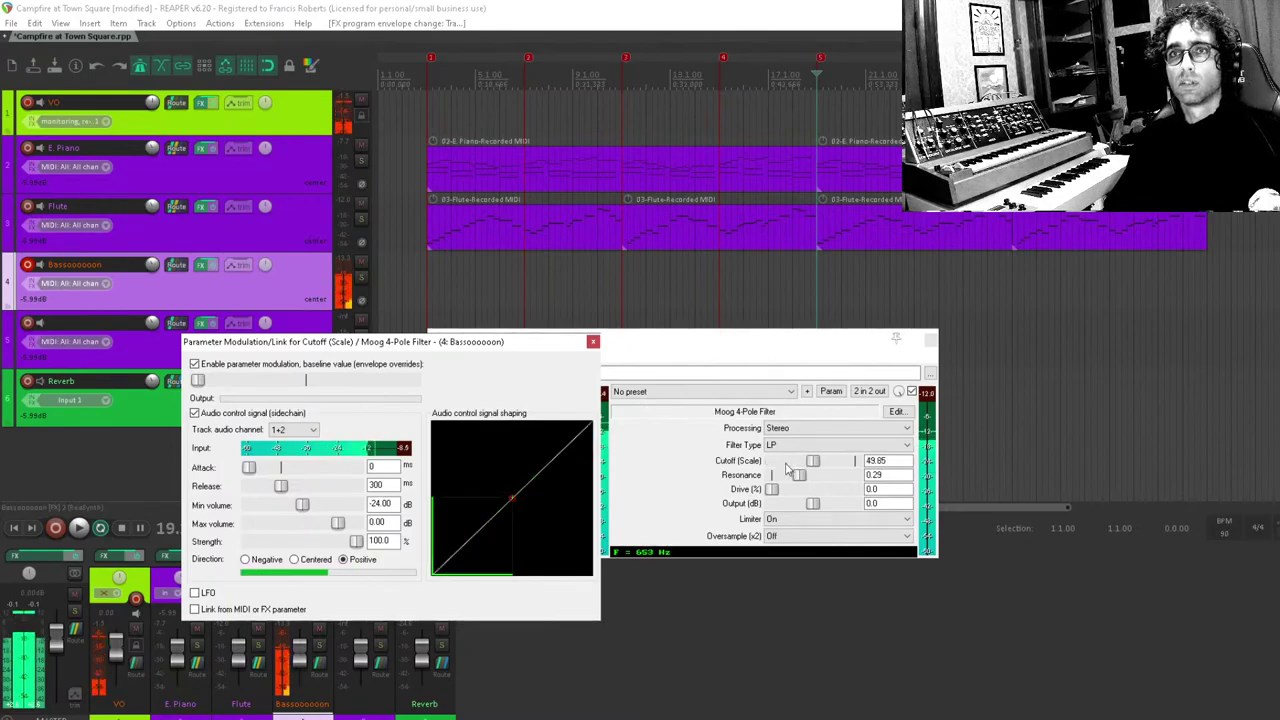
drag(247, 468, 262, 469)
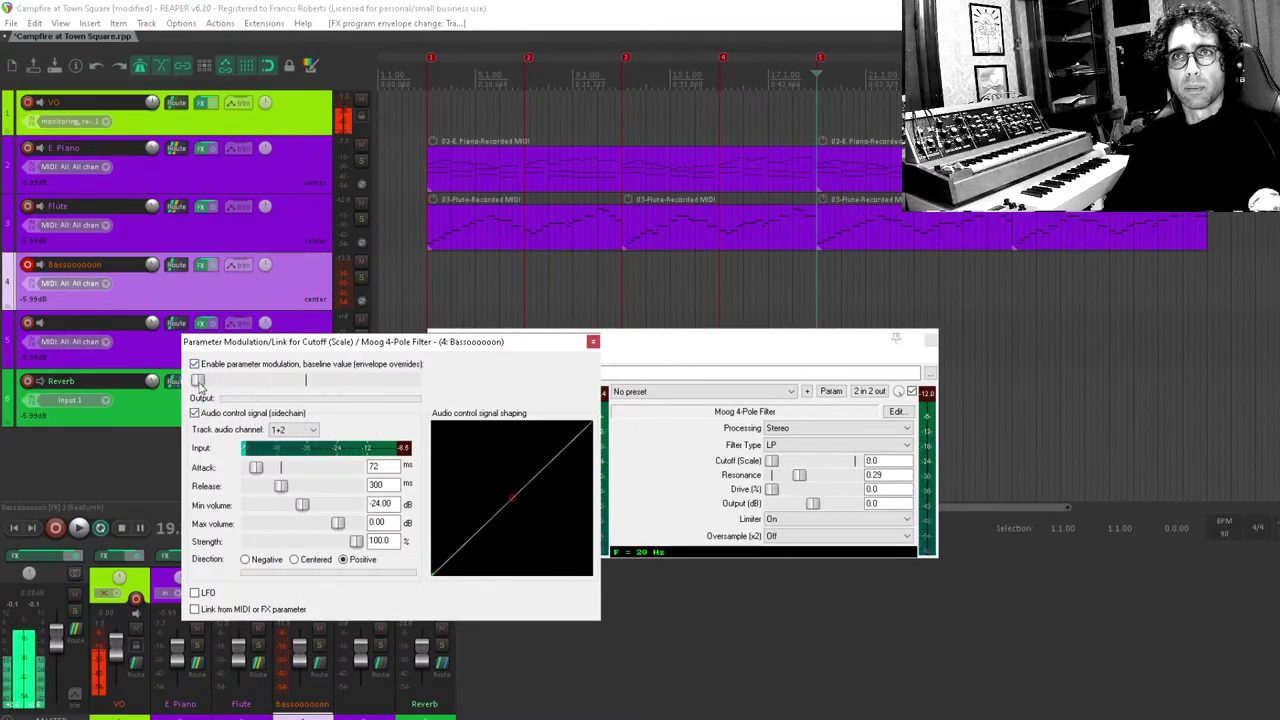
drag(198, 383, 245, 398)
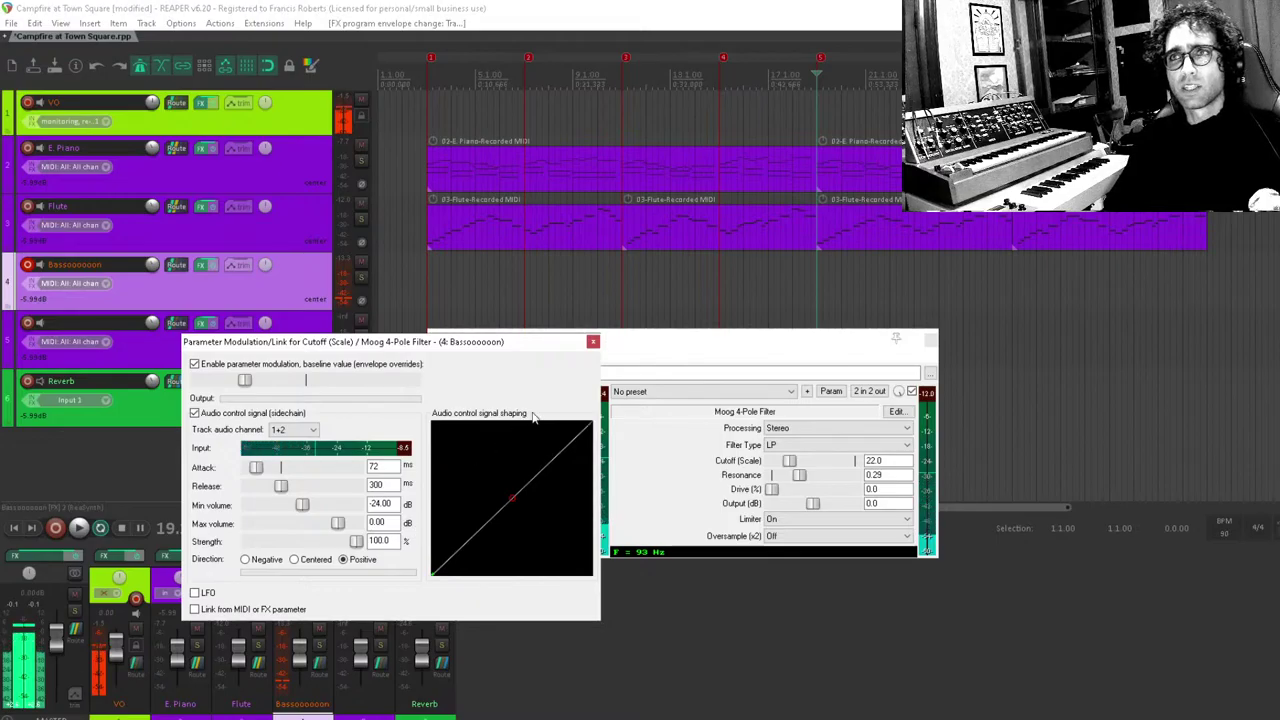
click(592, 345)
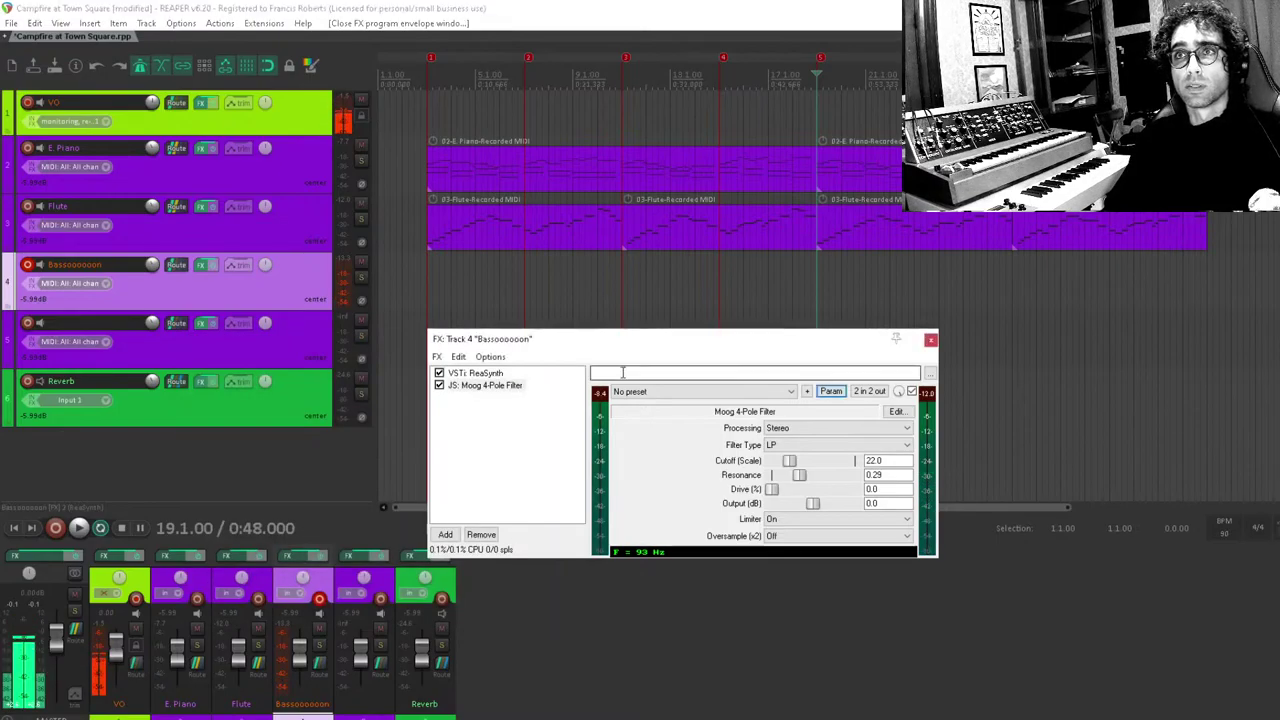
key(Escape)
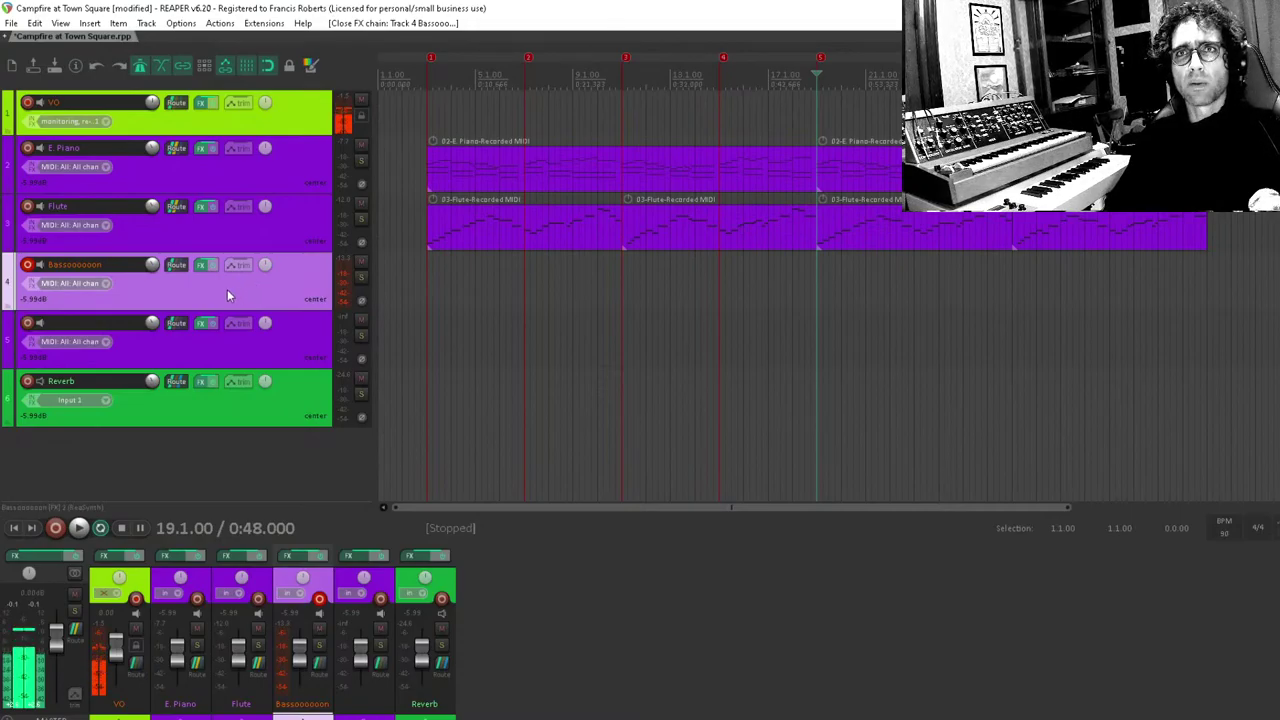
Save the project and rename track 4 as Bass.
key(ctrl+s)
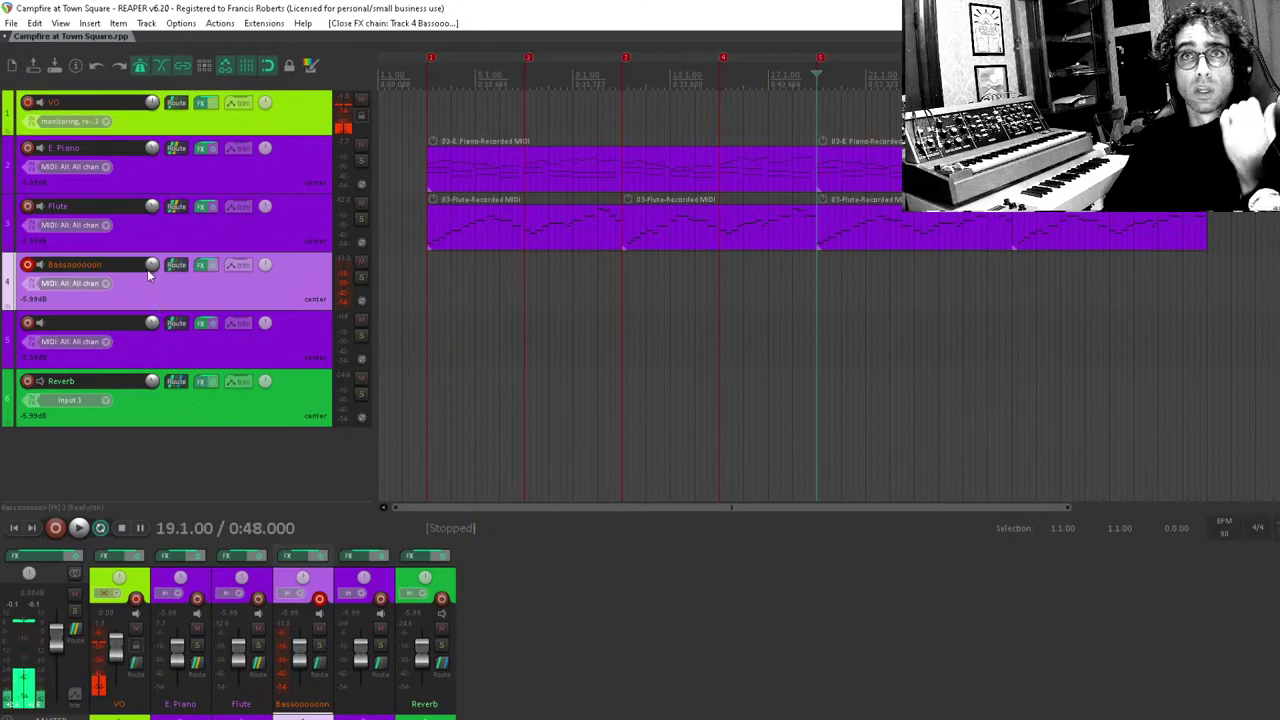
double_click(115, 268)
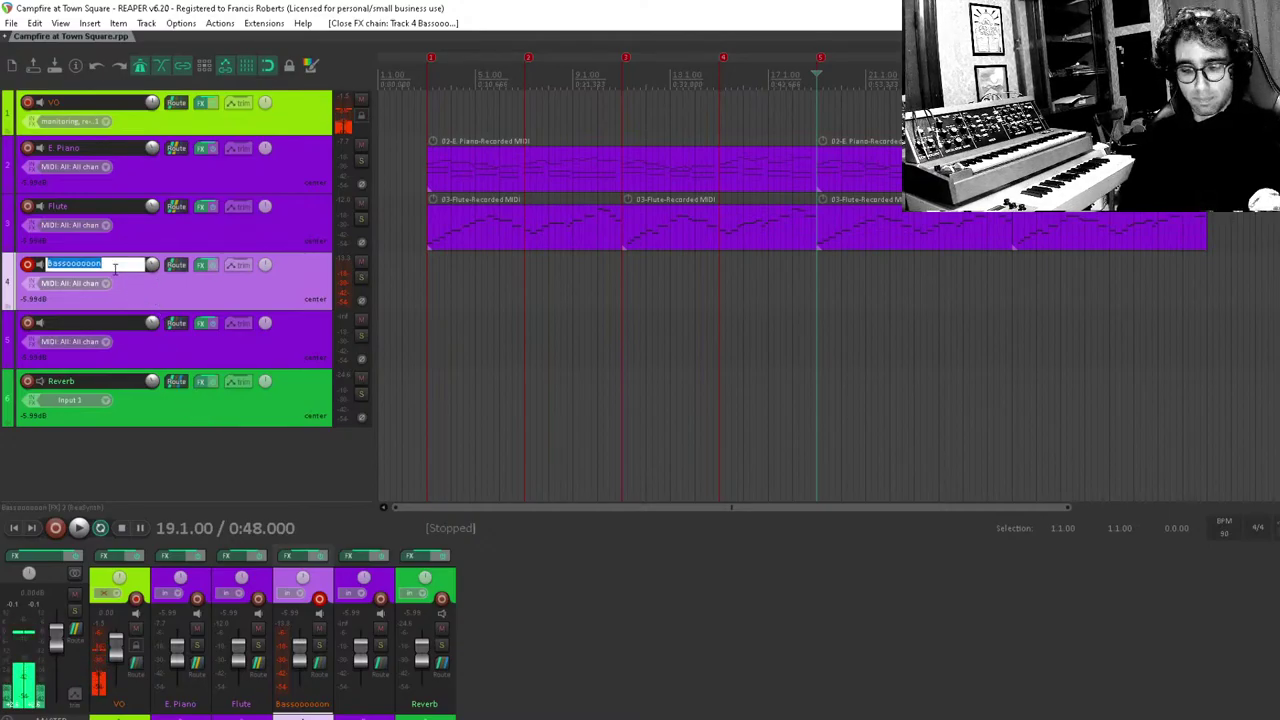
text(Bass)
key(Return)
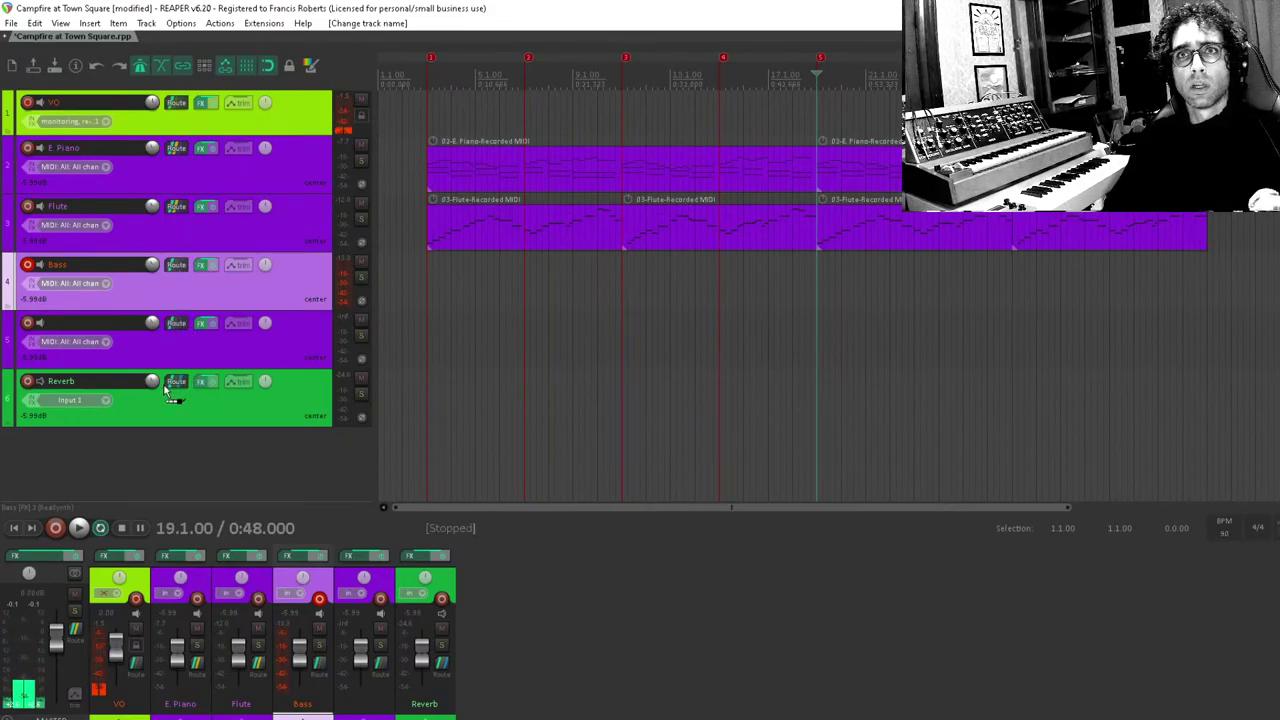
Create a send from the Bass track to the Reverb track and set its level to -10.03 dB.
drag(165, 390, 168, 388)
click(228, 444)
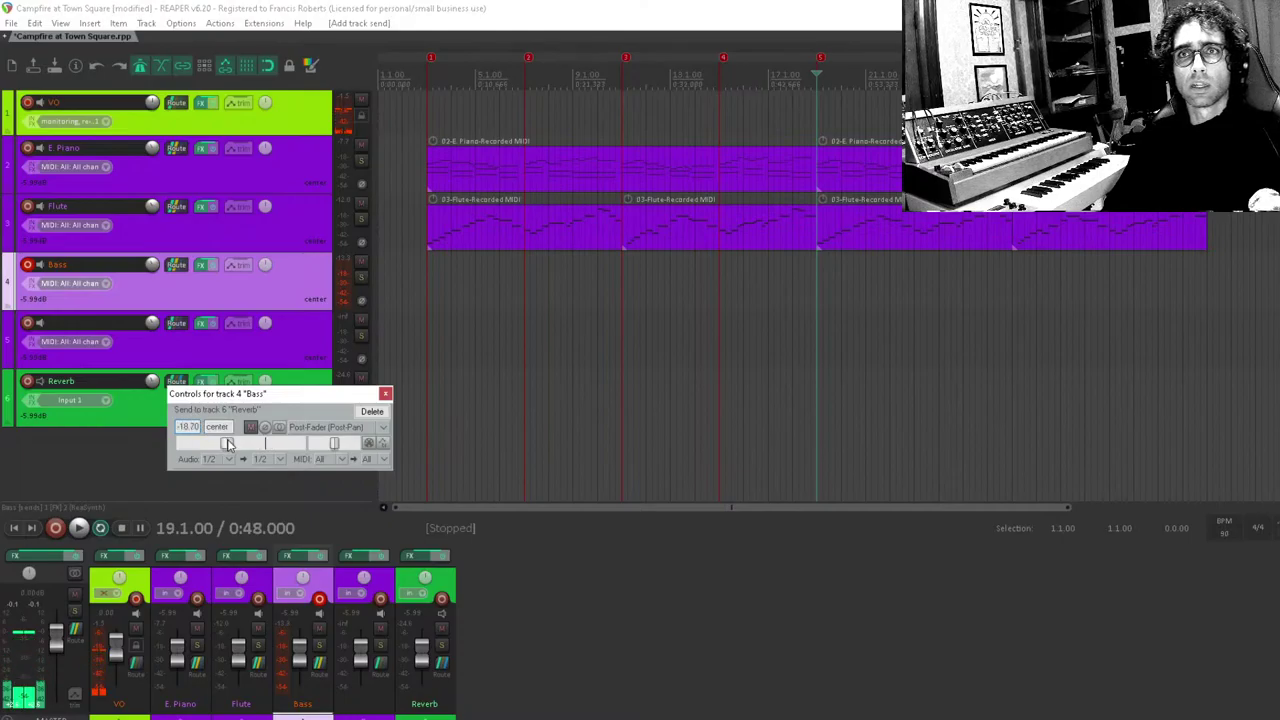
drag(235, 445, 257, 443)
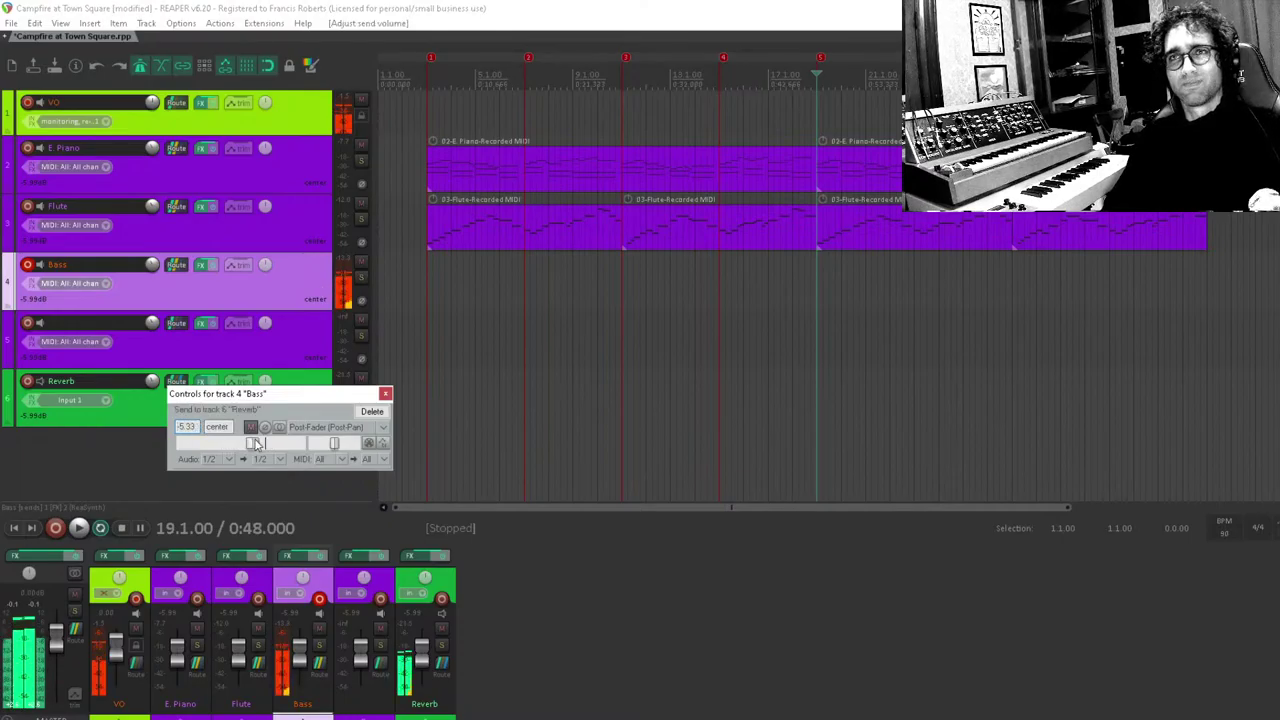
drag(257, 443, 241, 445)
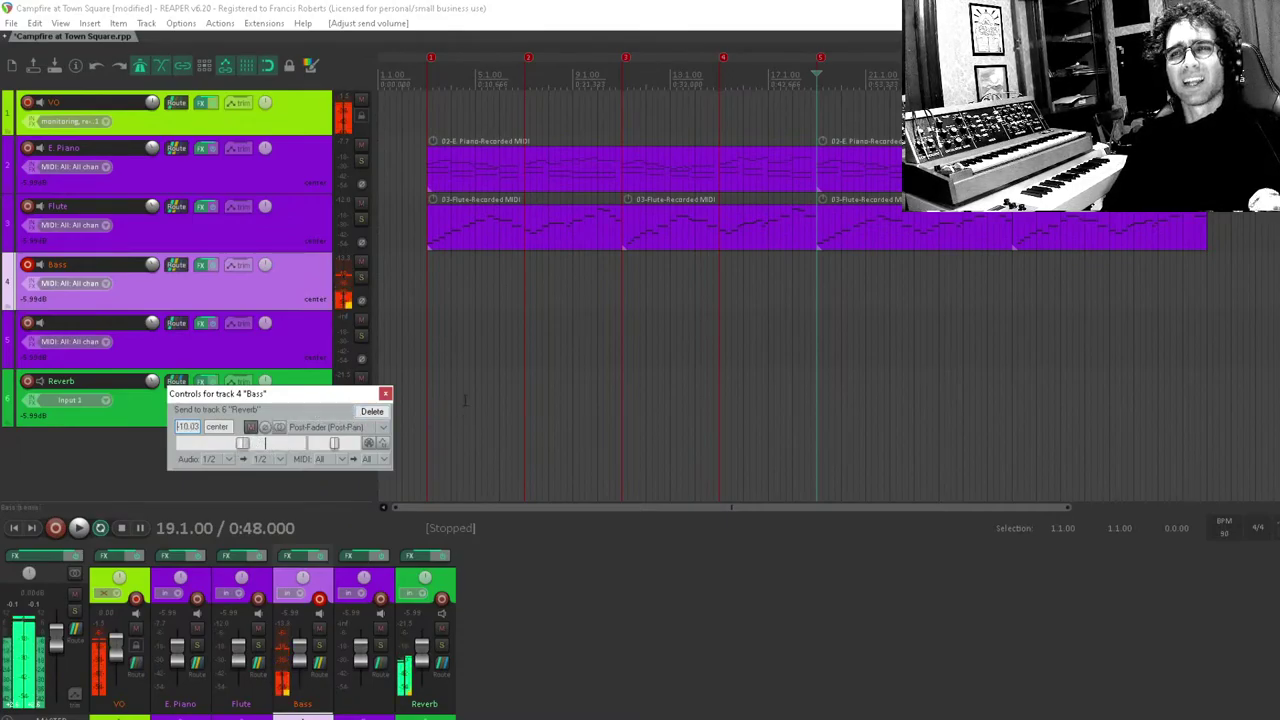
click(386, 394)
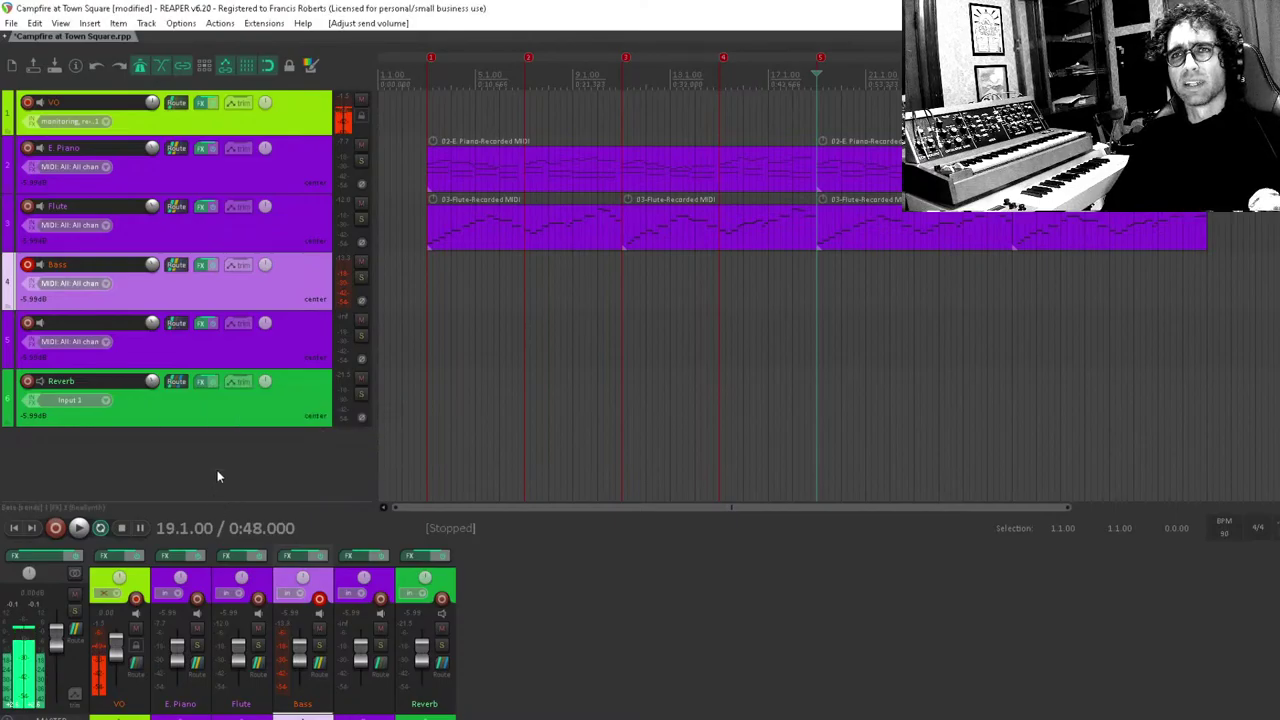
Add ReaEQ after ReaVerb in the Reverb track's effects chain.
click(204, 383)
double_click(73, 246)
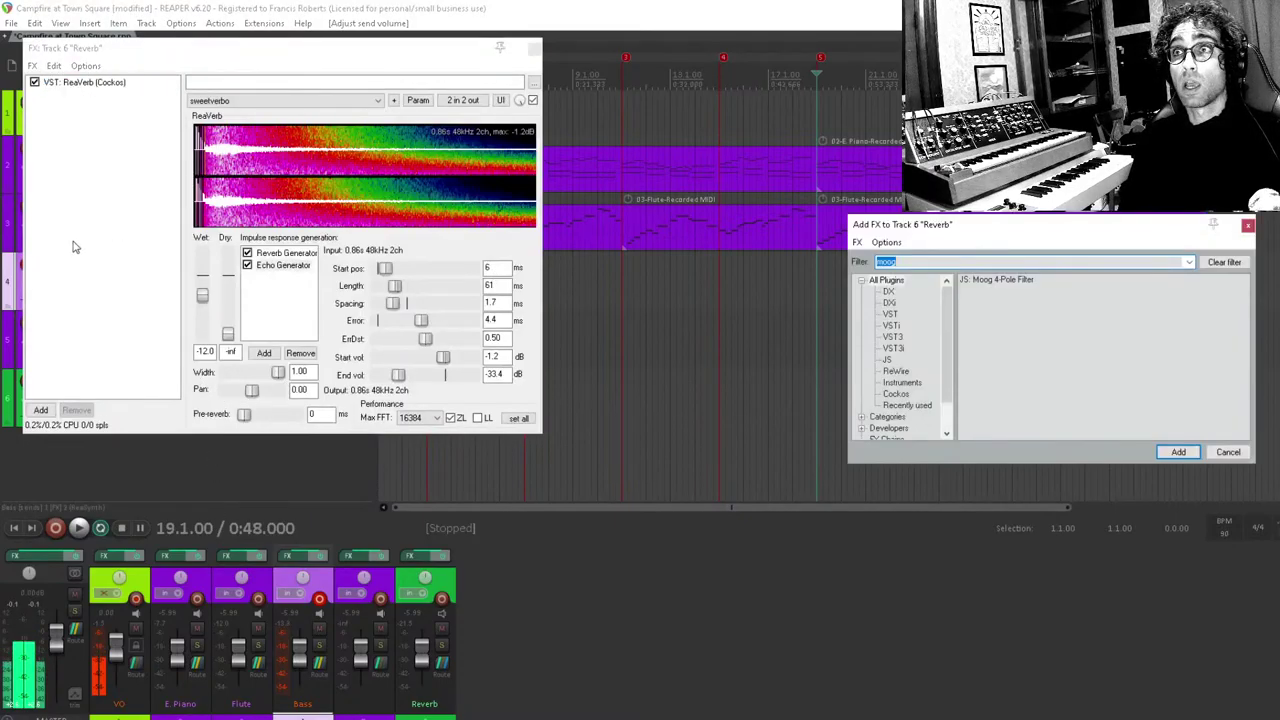
text(reaeq)
key(Return)
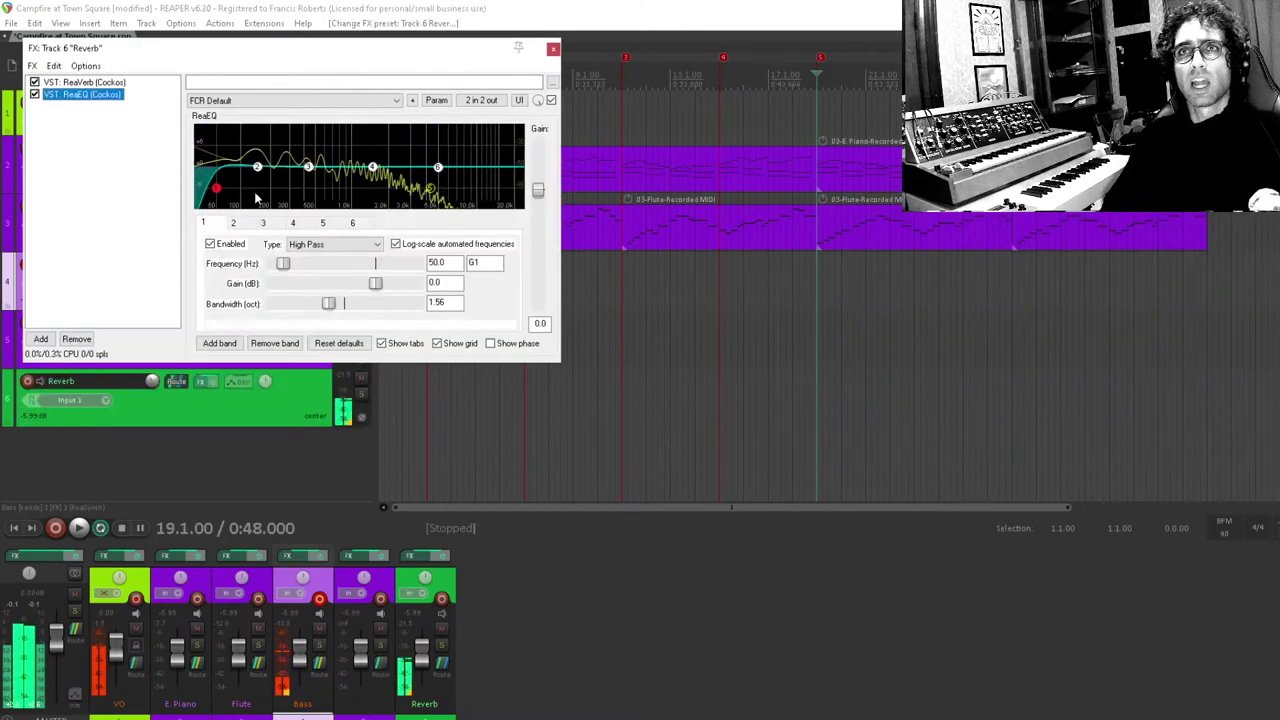
Raise the Reverb track's ReaEQ high-pass frequency to 253.9 Hz, compare it with the EQ bypassed and re-enabled, and close the chain.
mouse_move(217, 192)
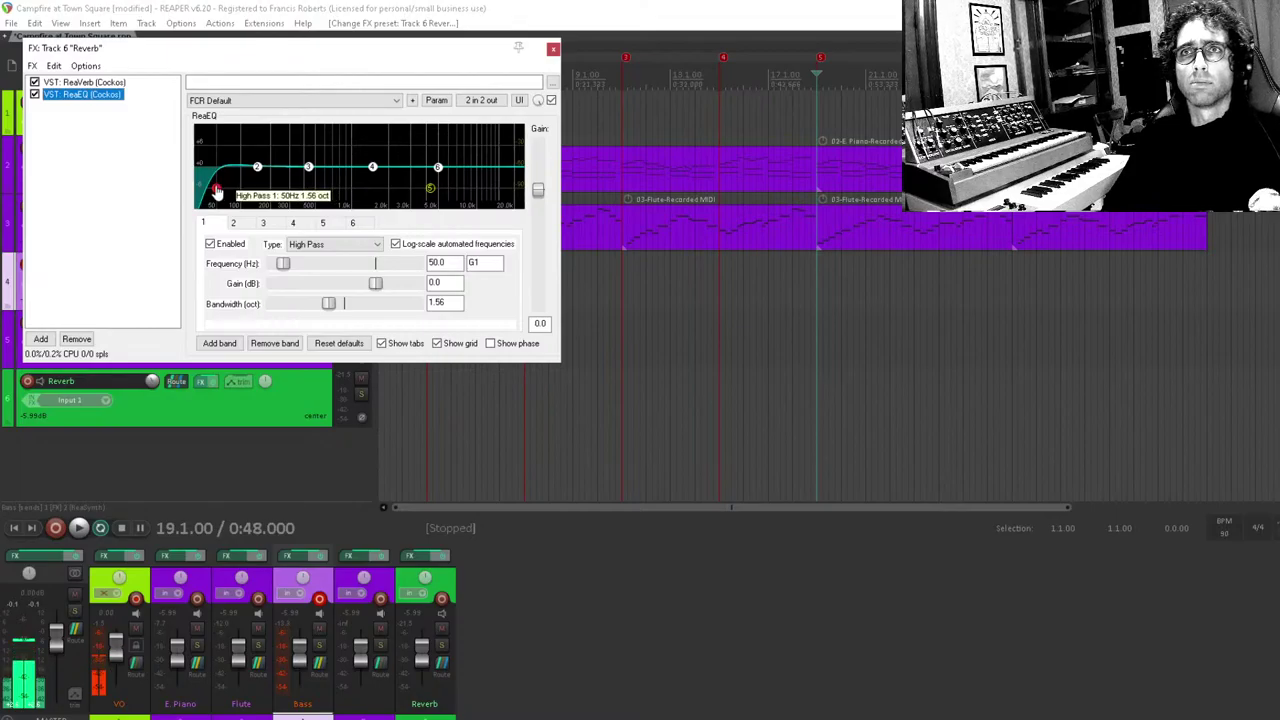
drag(217, 192, 281, 188)
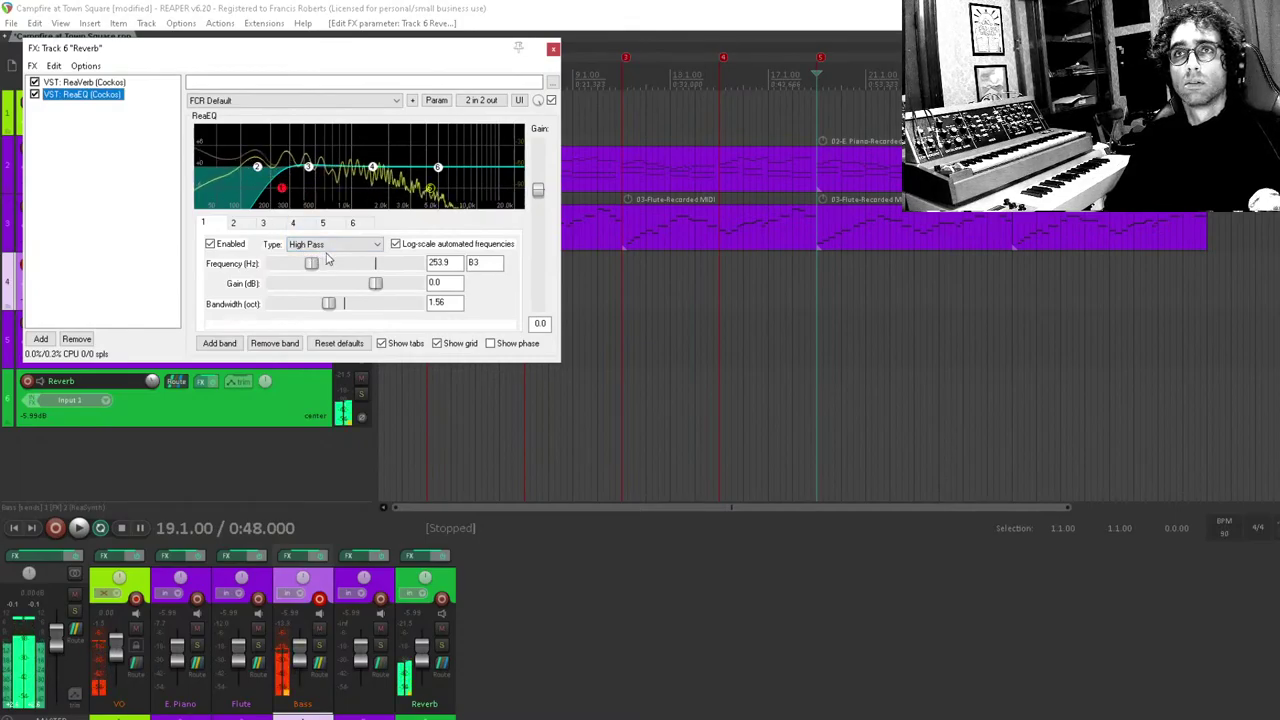
click(34, 94)
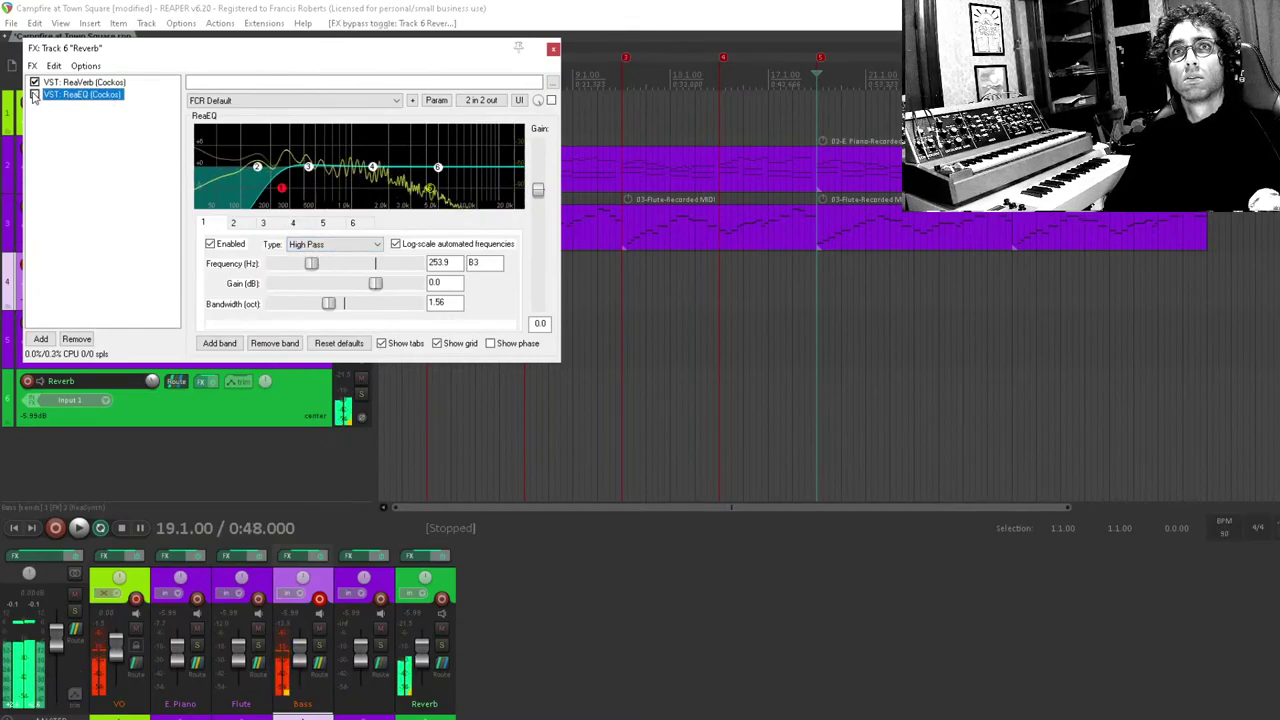
click(34, 94)
click(147, 287)
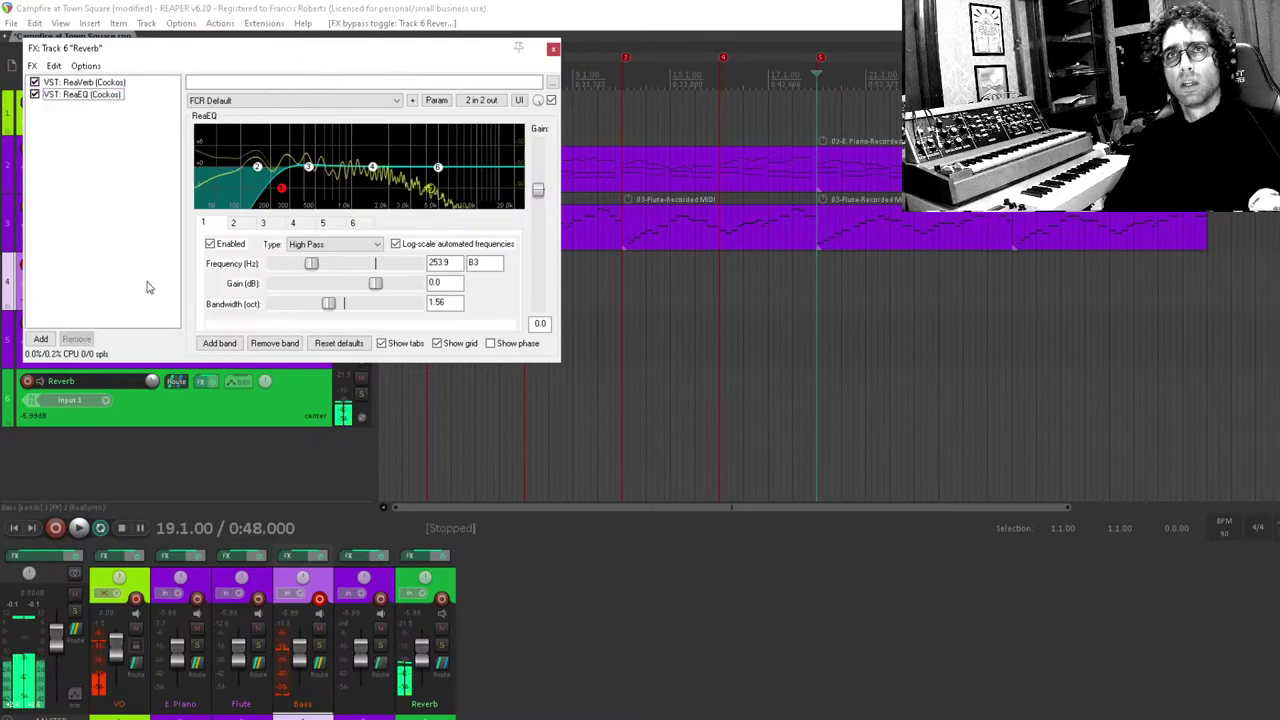
key(Escape)
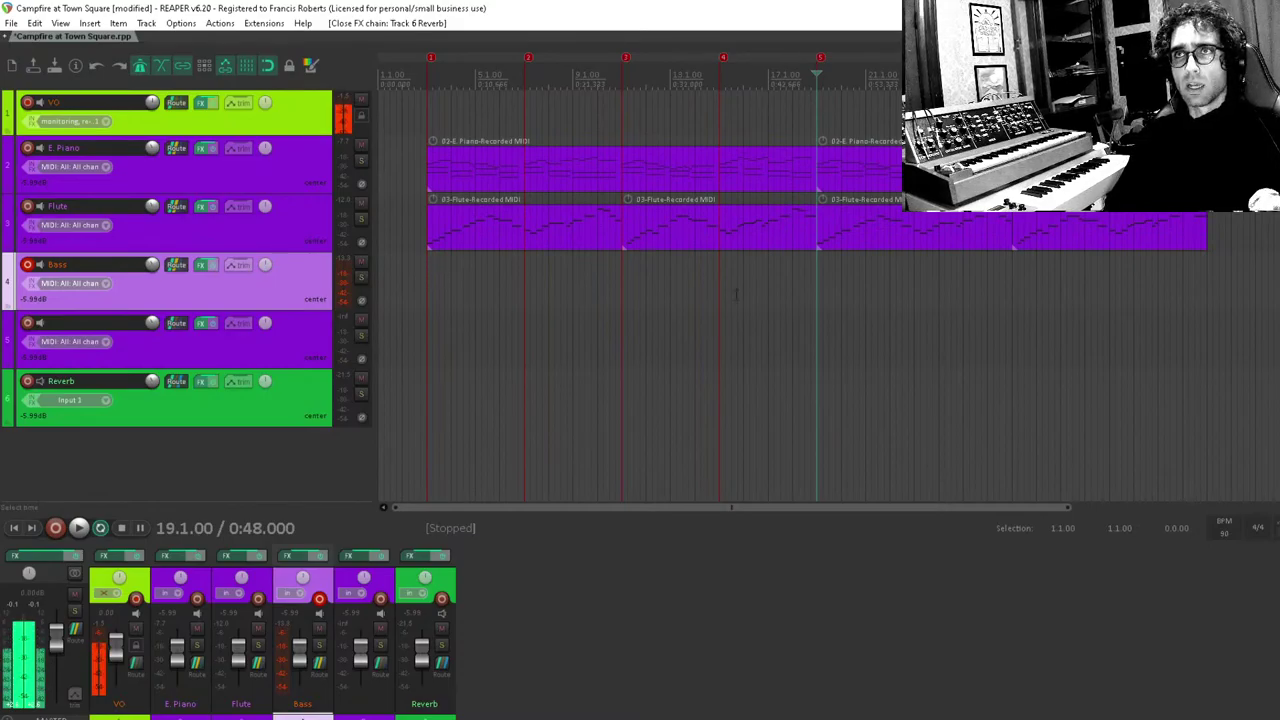
Copy the E. Piano item that starts at bar 19 onto the Bass track at the same position.
scroll(735, 293, right, 5)
click(678, 360)
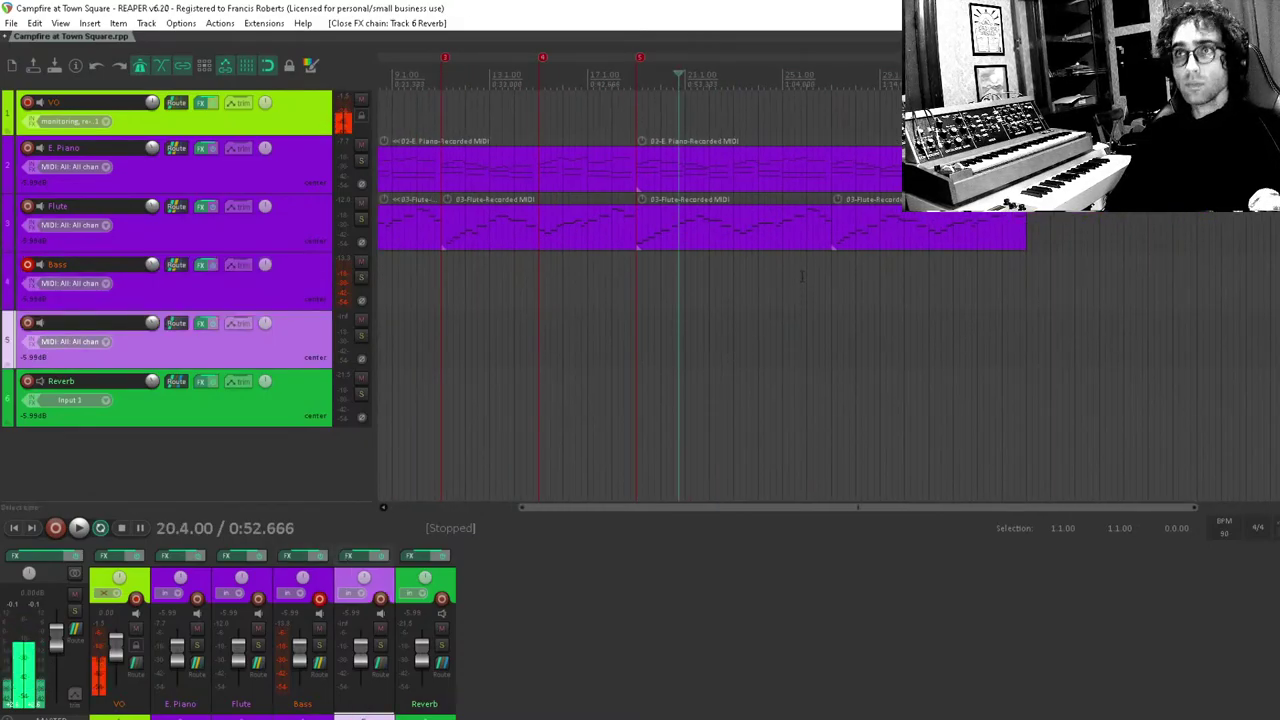
scroll(802, 277, right, 3)
click(662, 163)
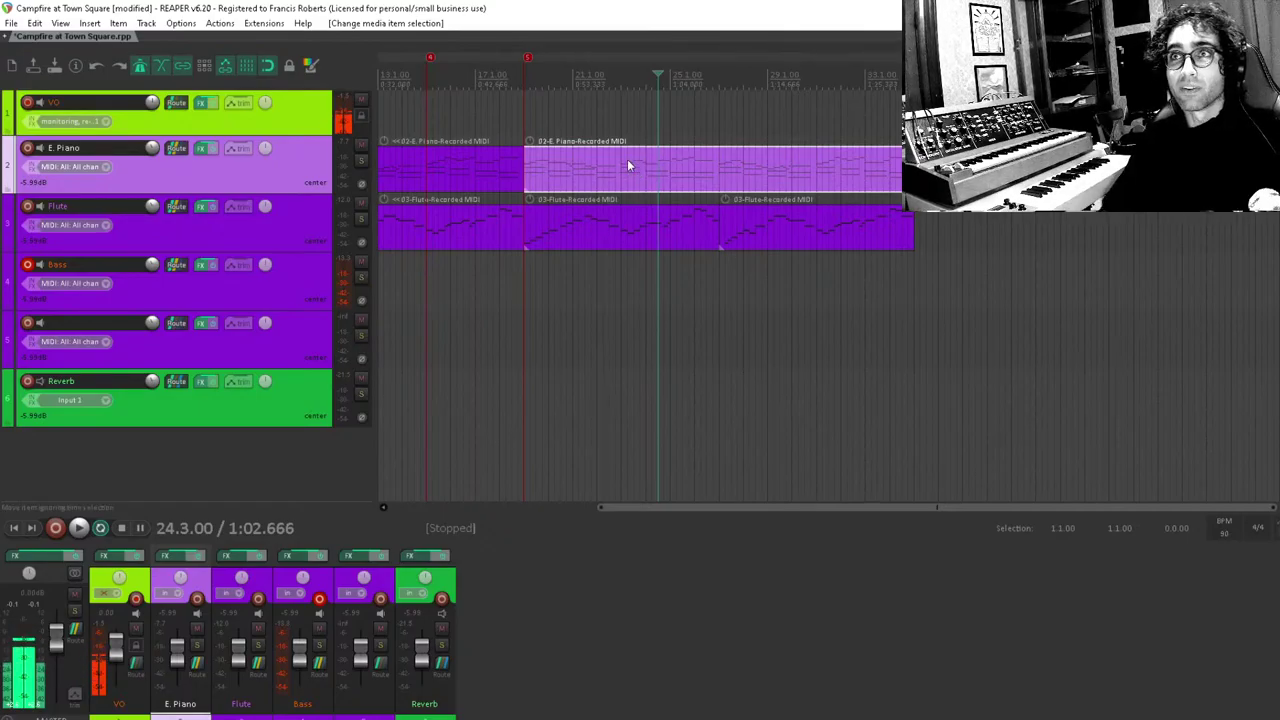
drag(628, 163, 600, 270)
click(600, 270)
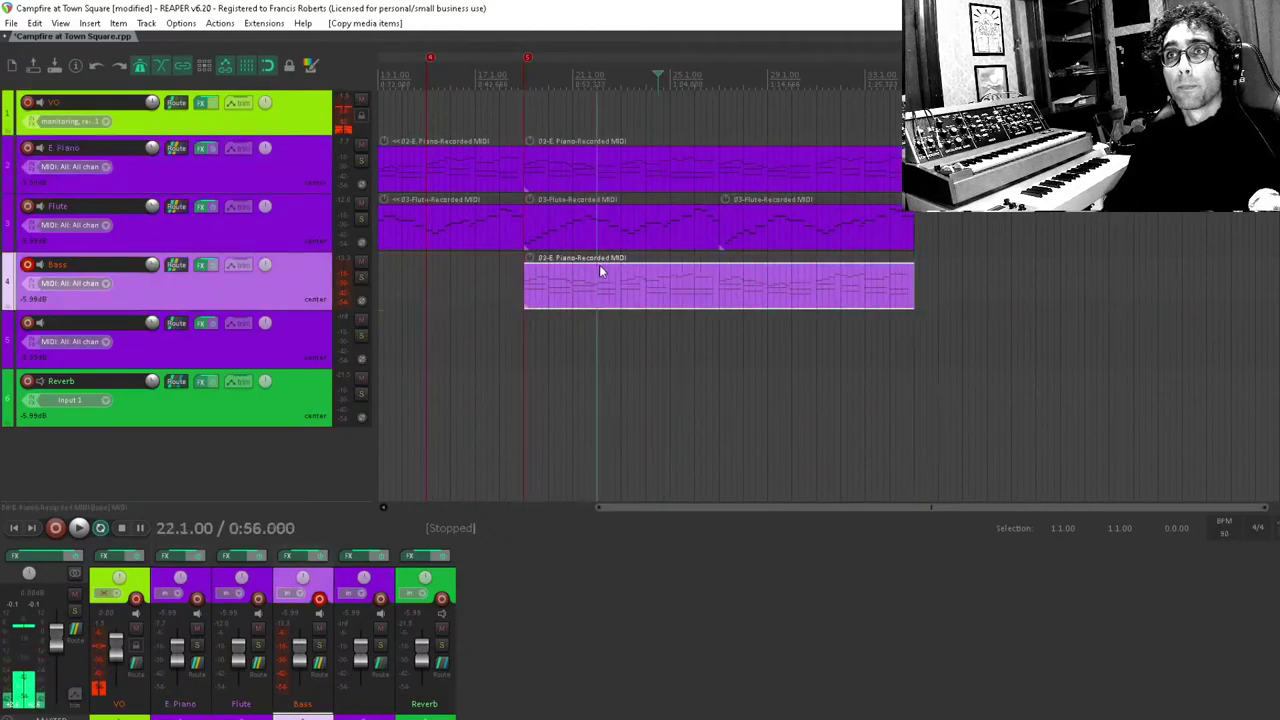
Open the copied Bass item and delete every note above the lowest line from bar 19 through bar 26.
double_click(638, 278)
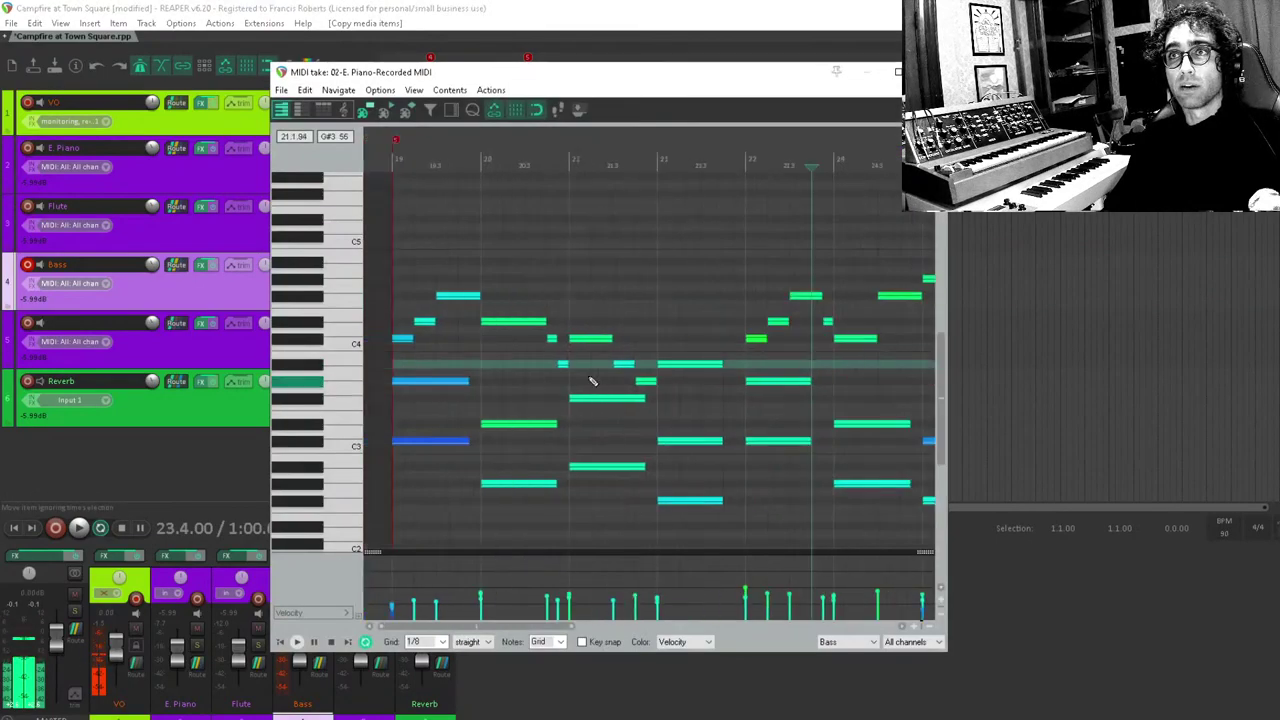
drag(385, 316, 795, 464)
drag(801, 463, 831, 491)
scroll(811, 353, down, 3)
key(Delete)
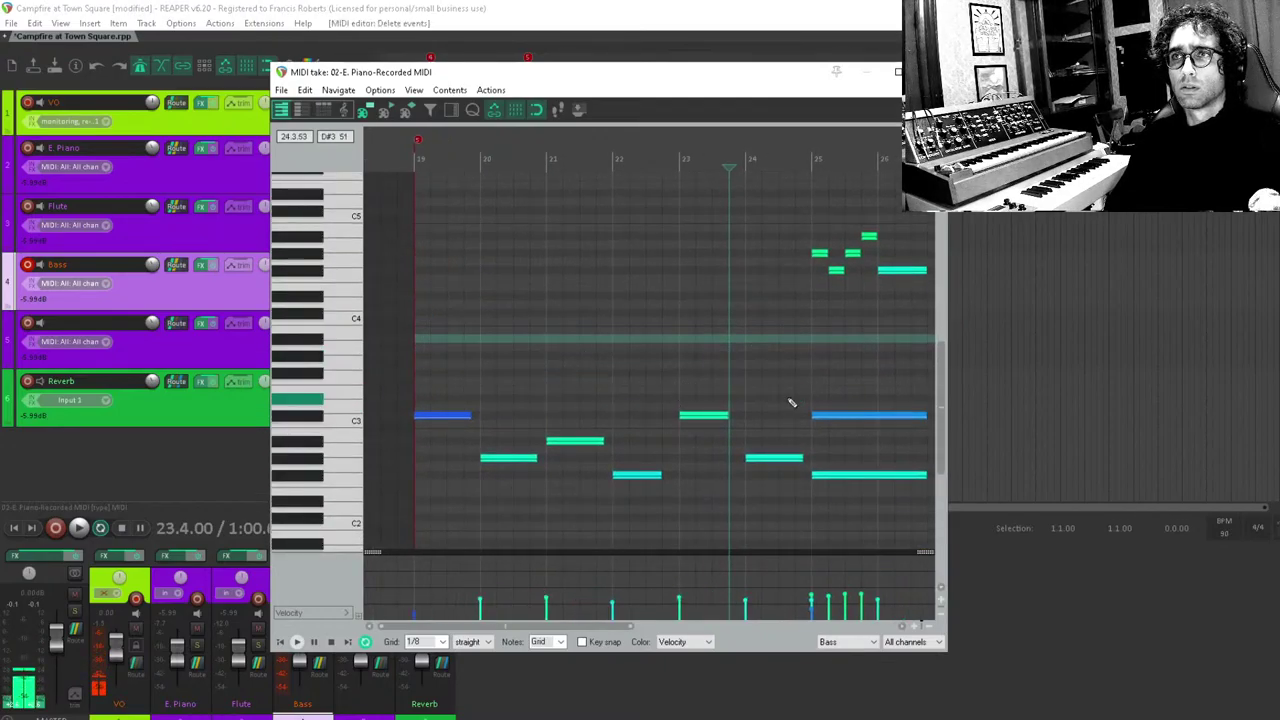
scroll(791, 403, right, 3)
drag(608, 217, 727, 453)
key(Delete)
Delete the upper notes from bar 27 to the end of the Bass item, keeping only the lowest line.
scroll(727, 453, right, 3)
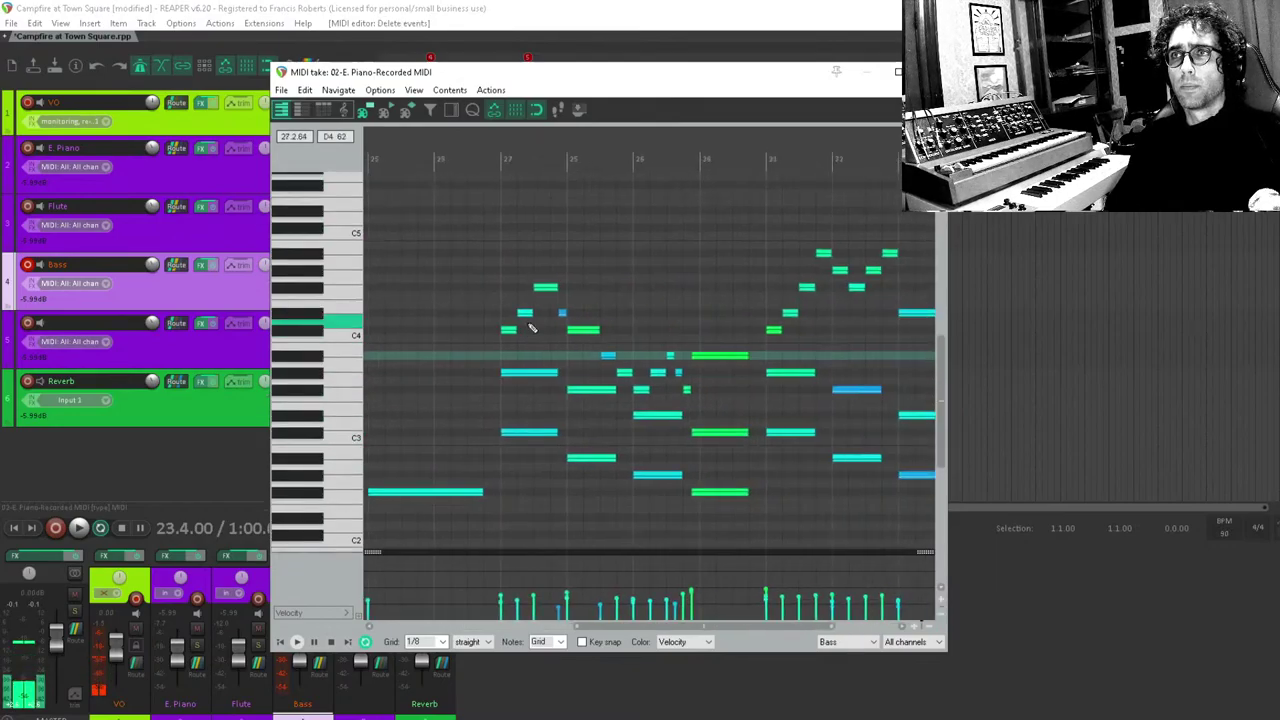
drag(476, 249, 738, 428)
key(Delete)
click(720, 432)
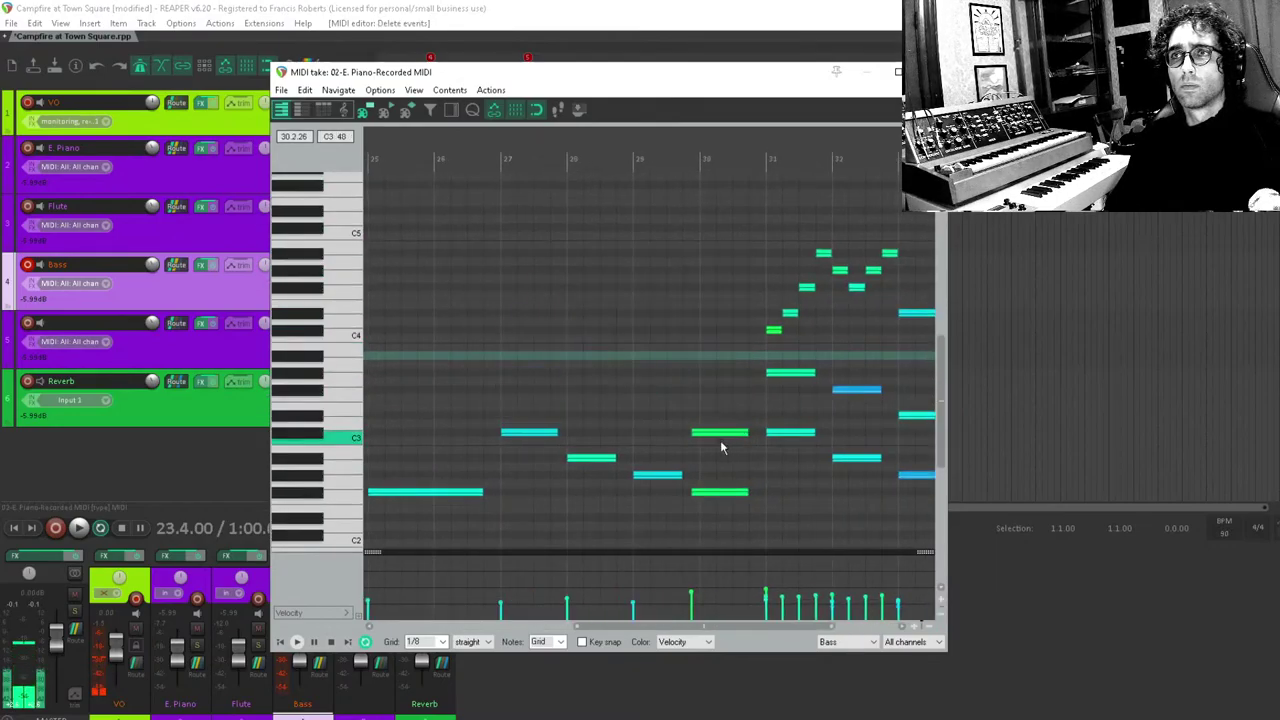
key(Delete)
scroll(650, 400, right, 3)
scroll(650, 400, up, 1)
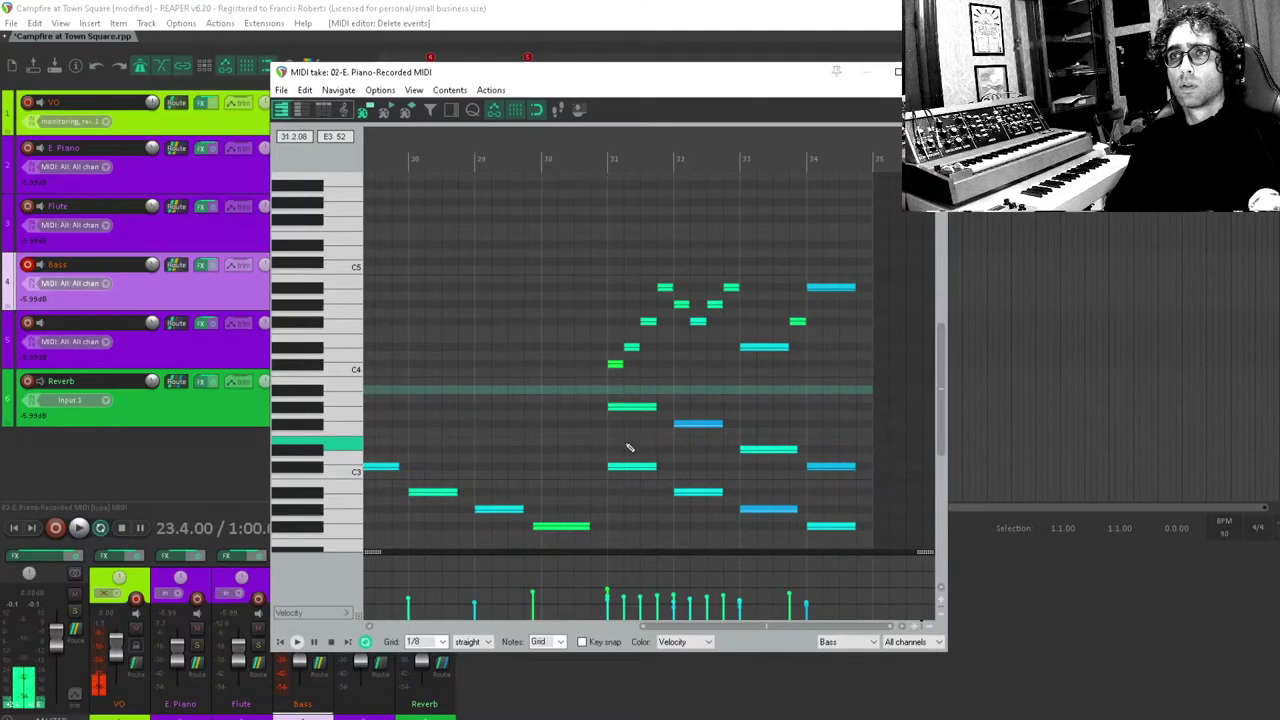
drag(585, 452, 924, 276)
key(Delete)
drag(811, 429, 866, 491)
key(Delete)
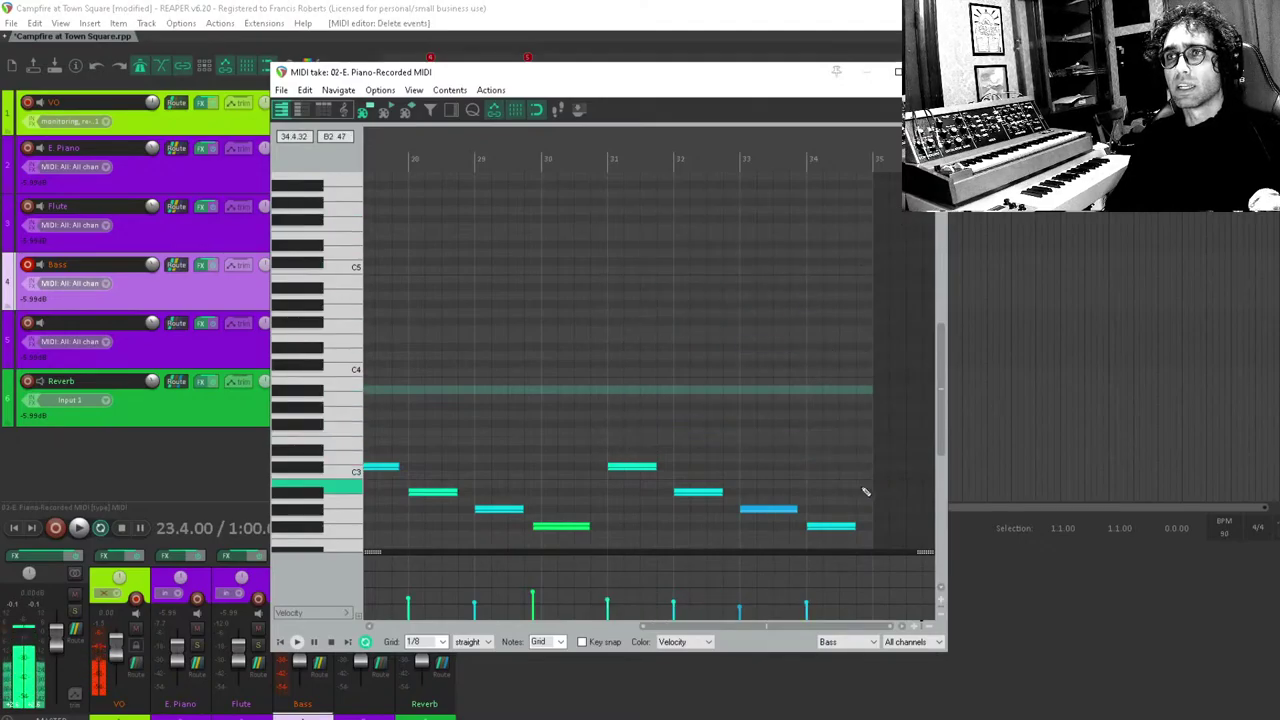
Look over the trimmed bass line, close the MIDI editor and place the edit cursor at bar 19.
drag(677, 250, 534, 434)
drag(707, 295, 494, 431)
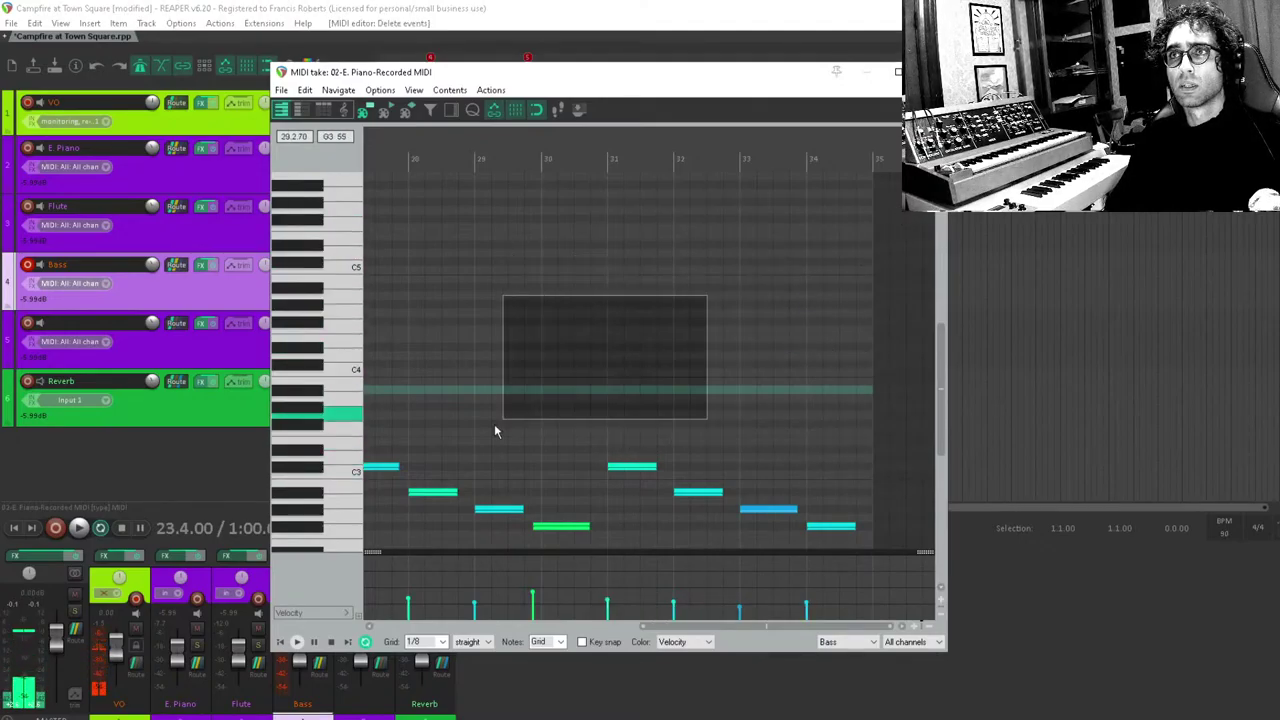
drag(743, 223, 494, 380)
scroll(851, 337, down, 3)
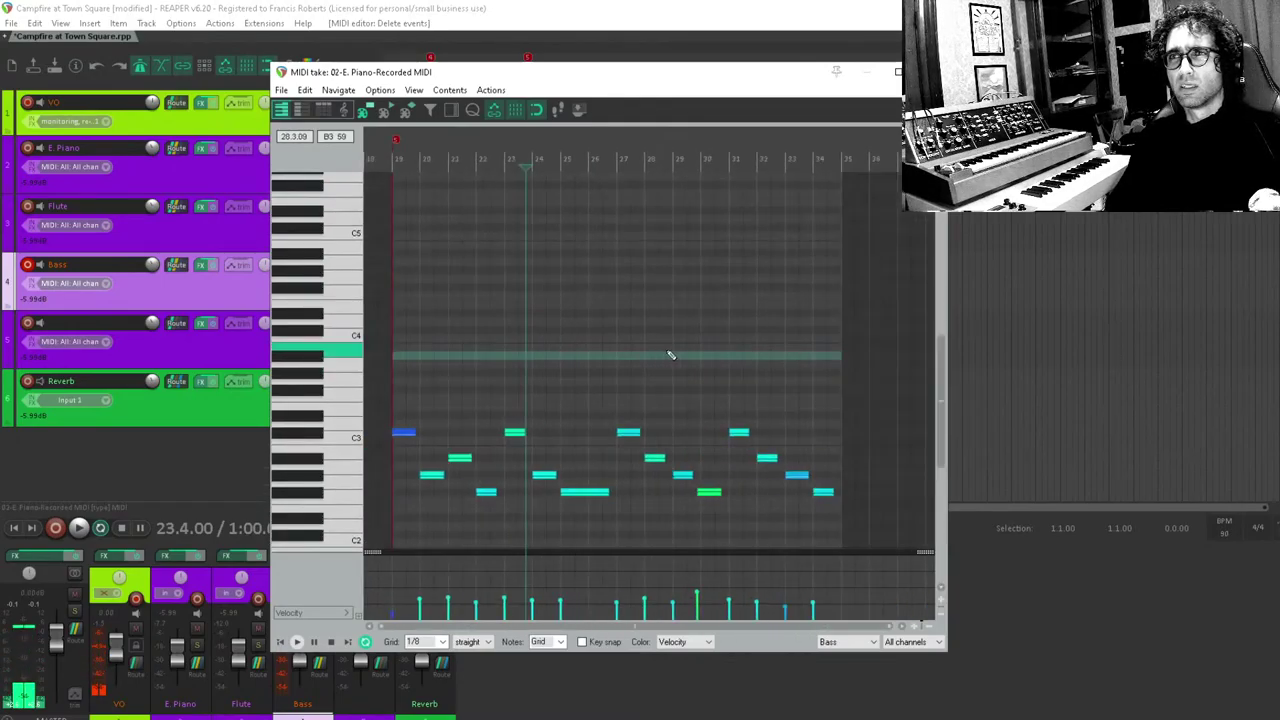
scroll(700, 366, left, 1)
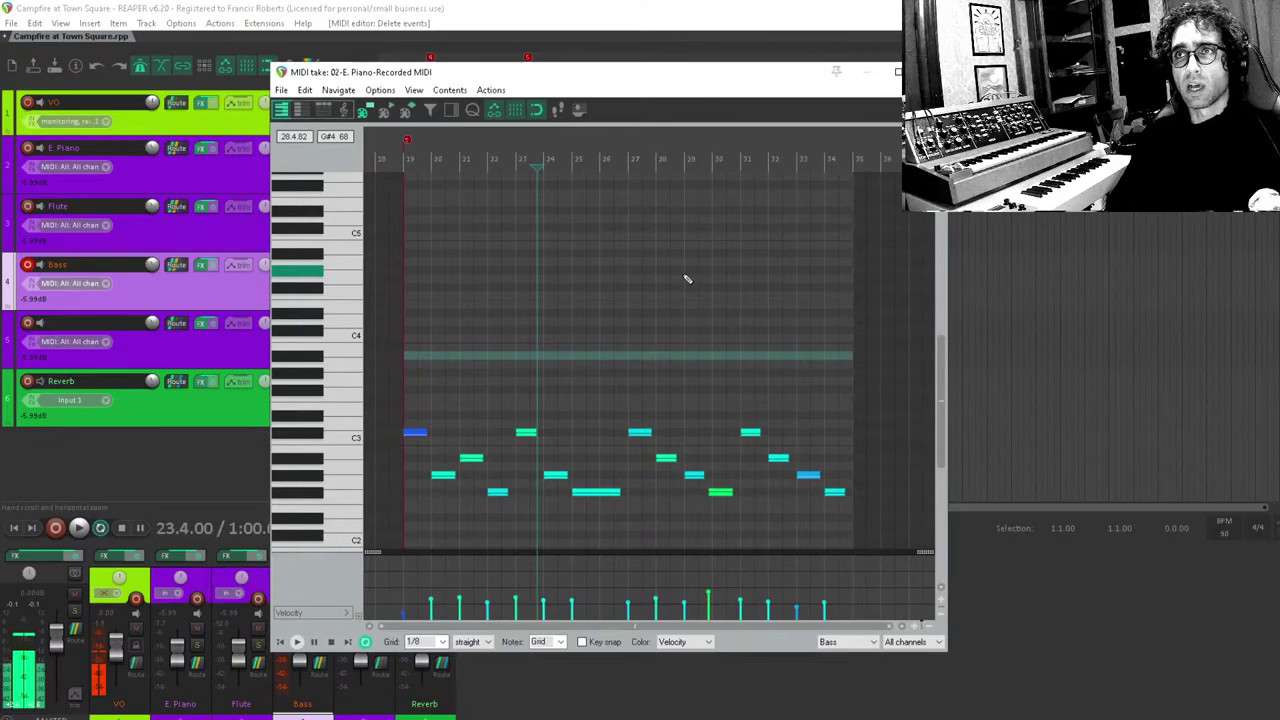
key(Escape)
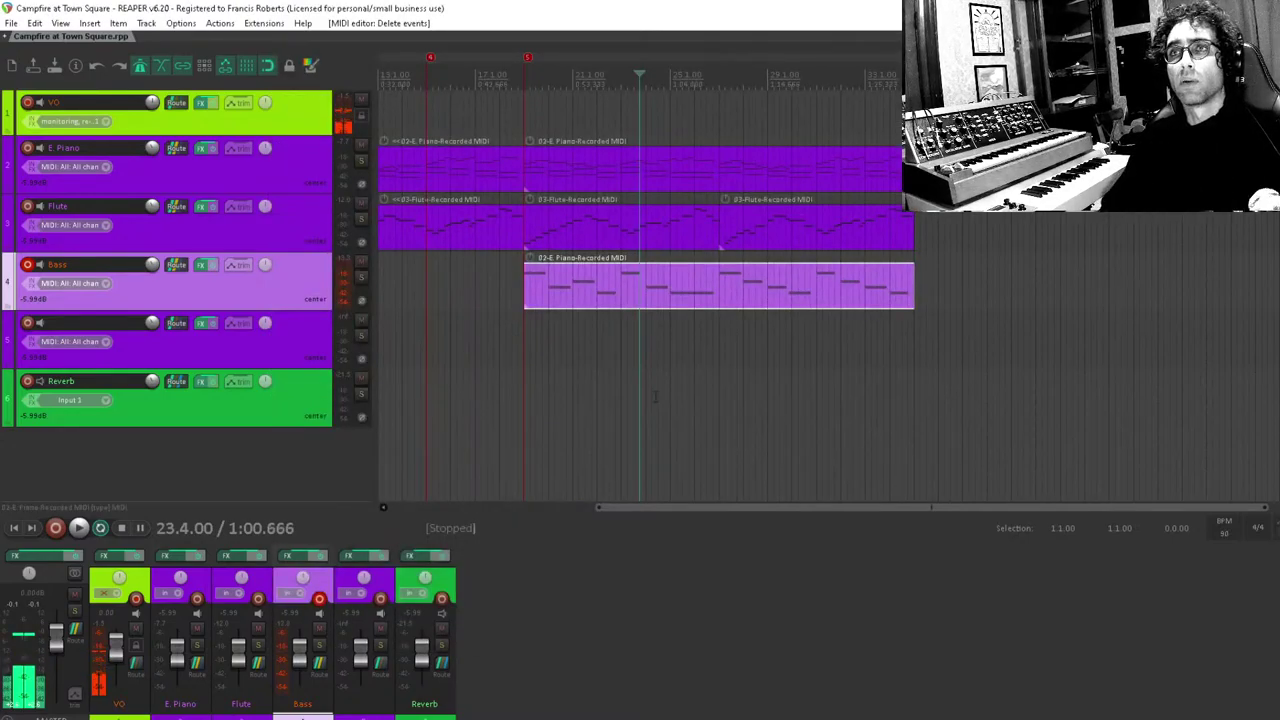
click(556, 280)
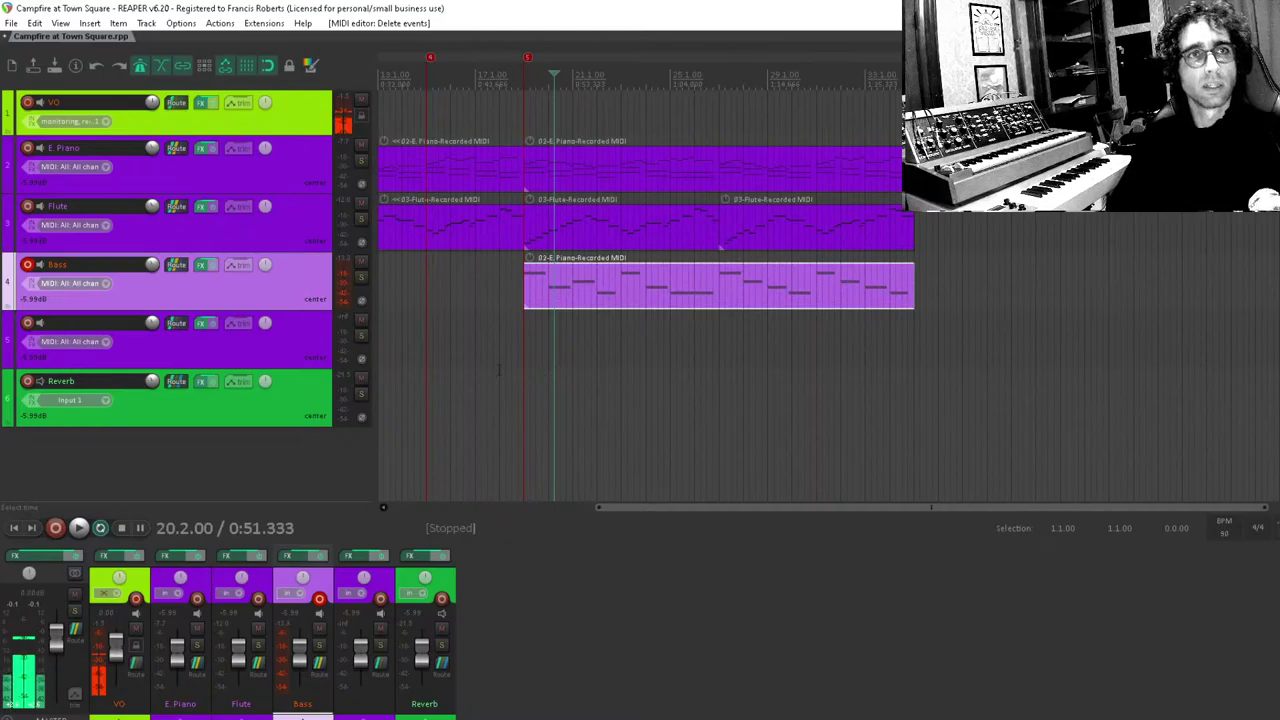
click(522, 333)
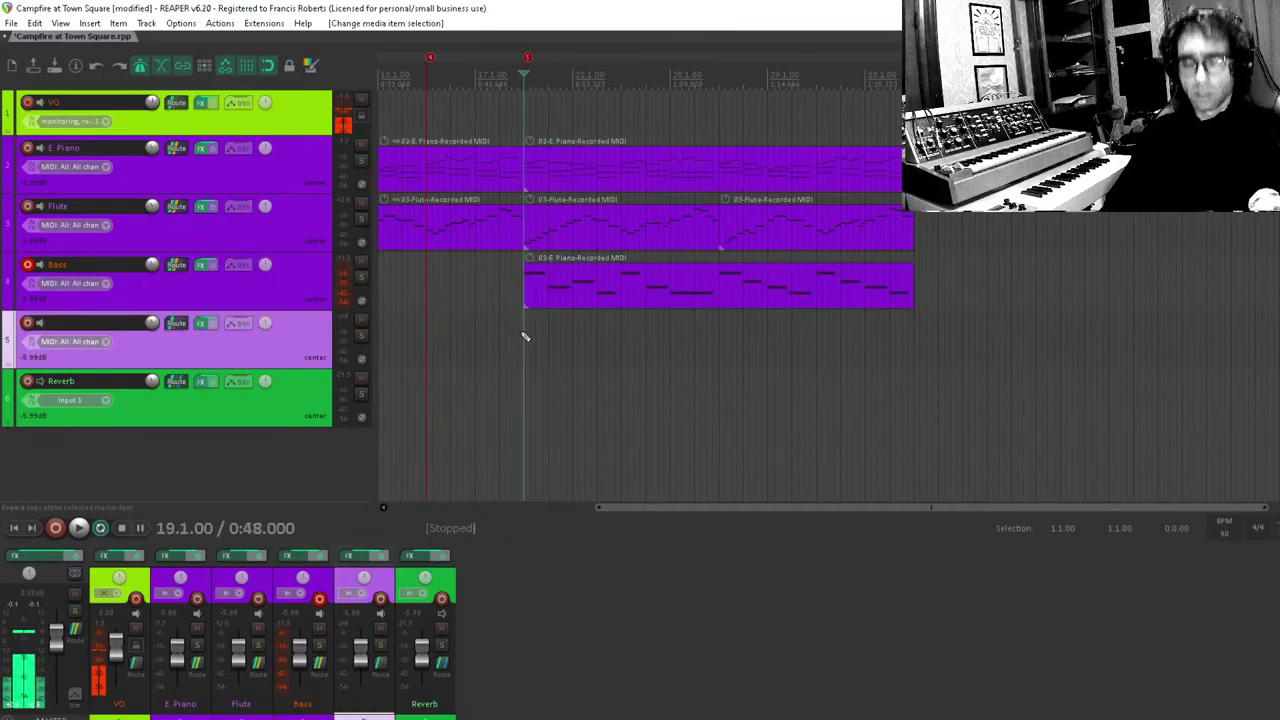
Reopen the Bass item and raise all of its notes to one even, higher velocity.
double_click(547, 279)
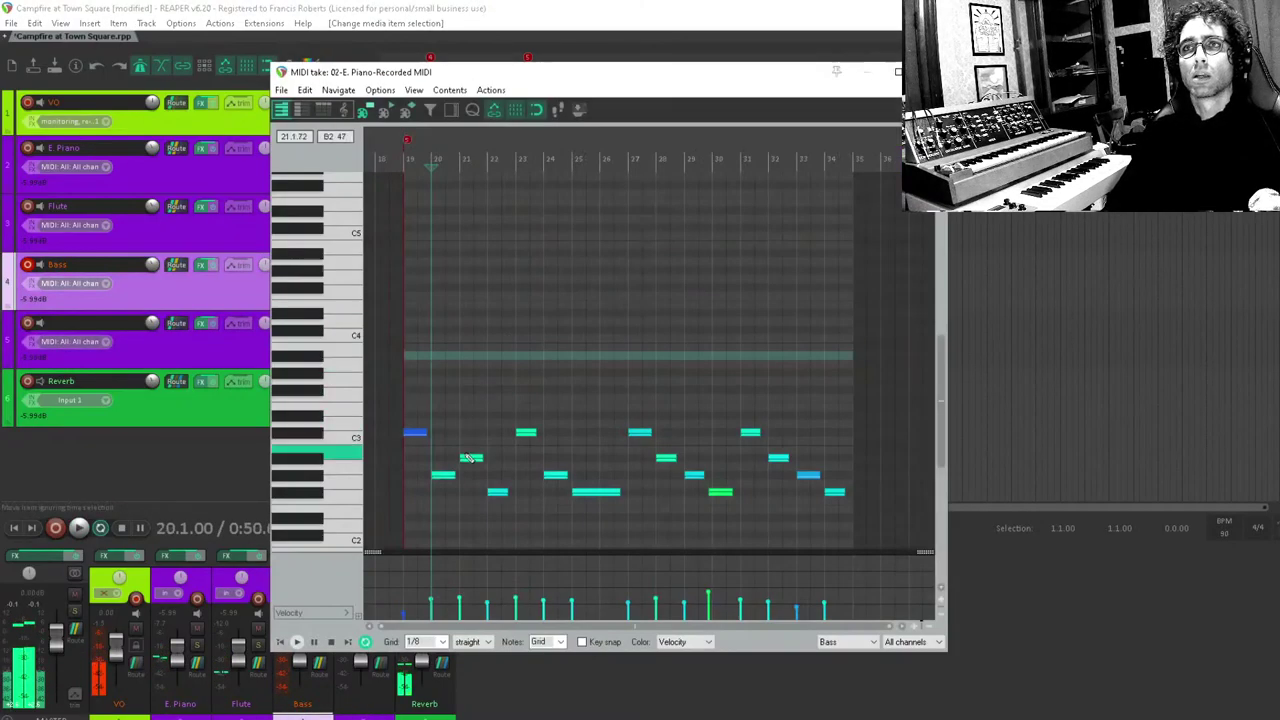
scroll(470, 458, up, 5)
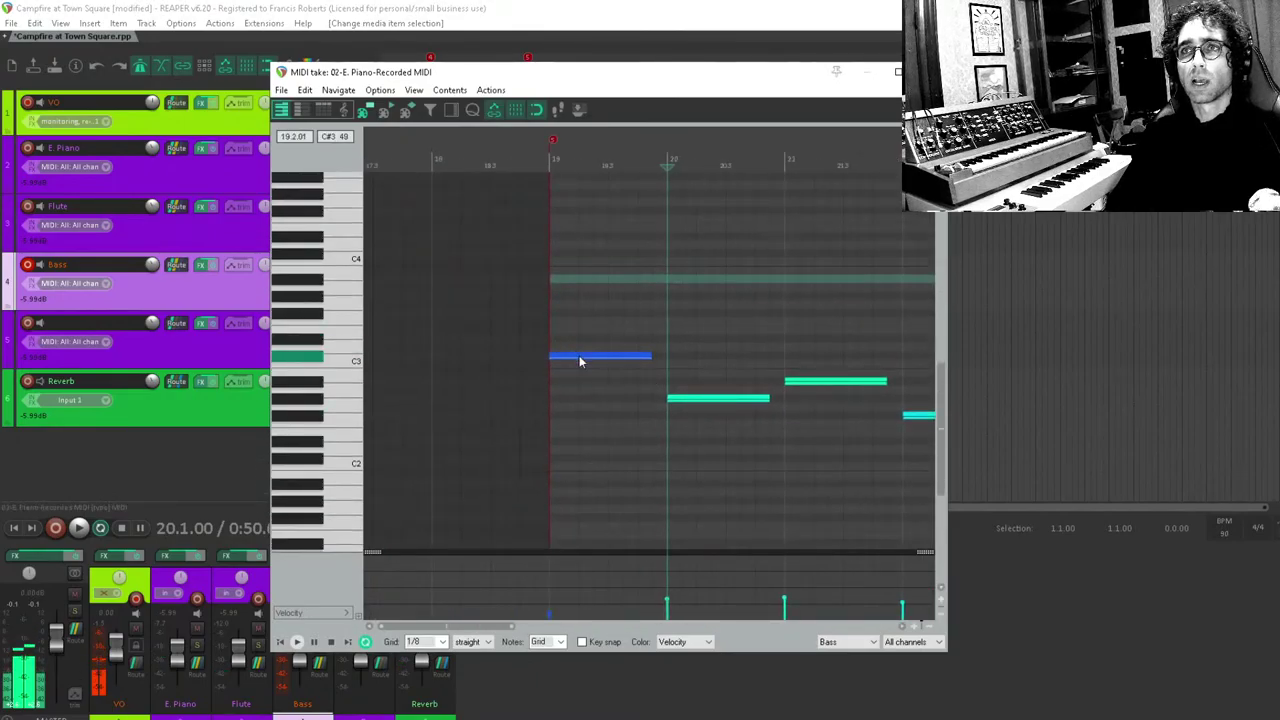
click(579, 358)
scroll(577, 358, down, 5)
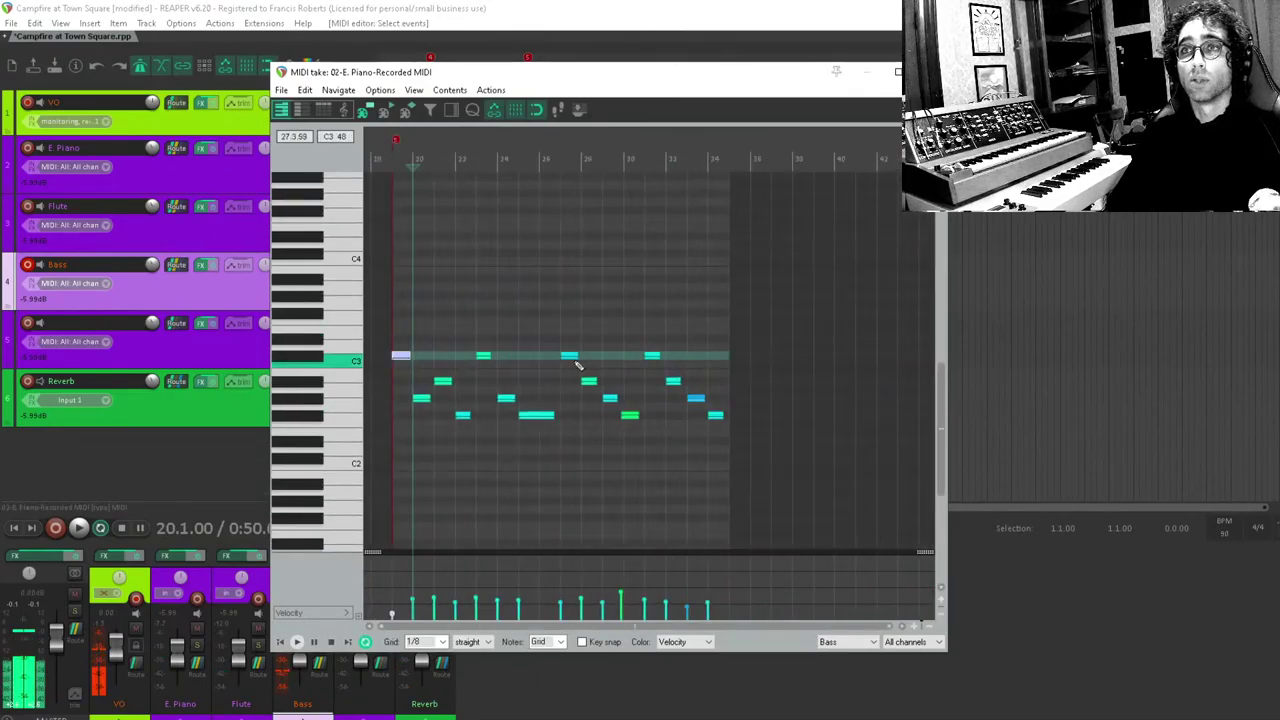
scroll(408, 376, down, 2)
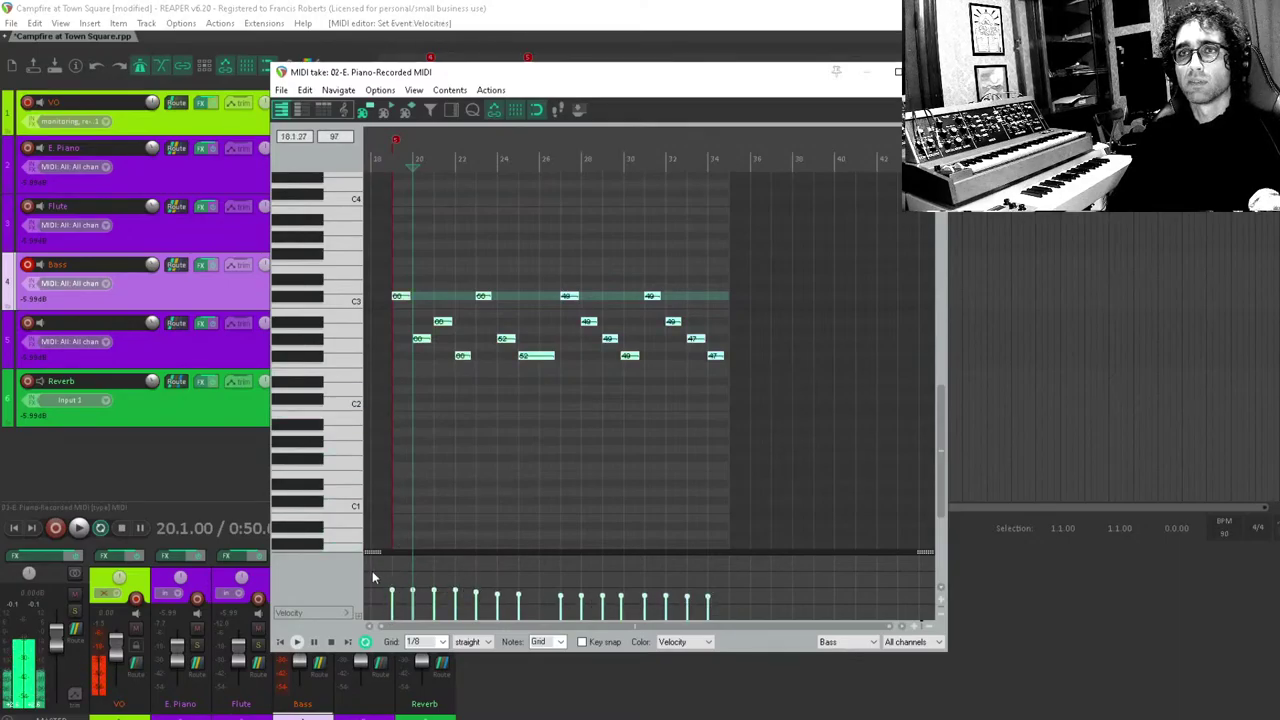
click(789, 211)
drag(509, 379, 589, 397)
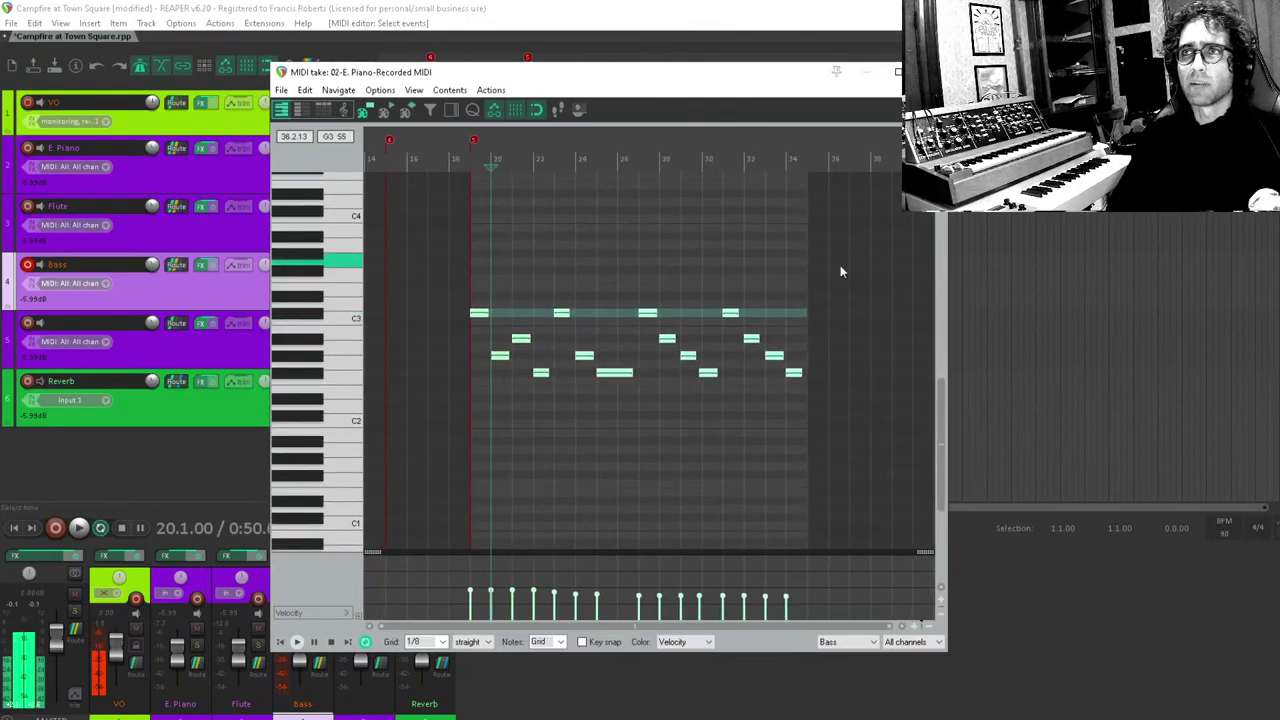
mouse_move(444, 597)
mouse_down()
mouse_move(986, 574)
mouse_move(774, 578)
mouse_up()
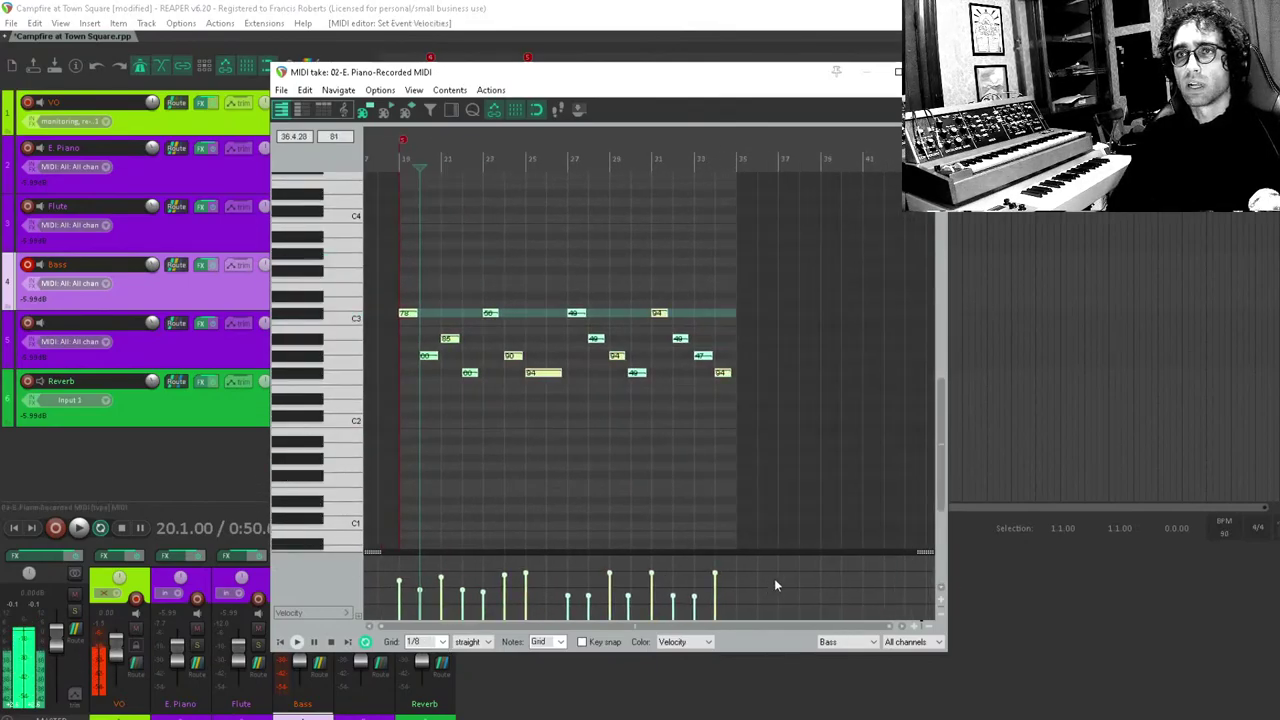
drag(437, 591, 384, 589)
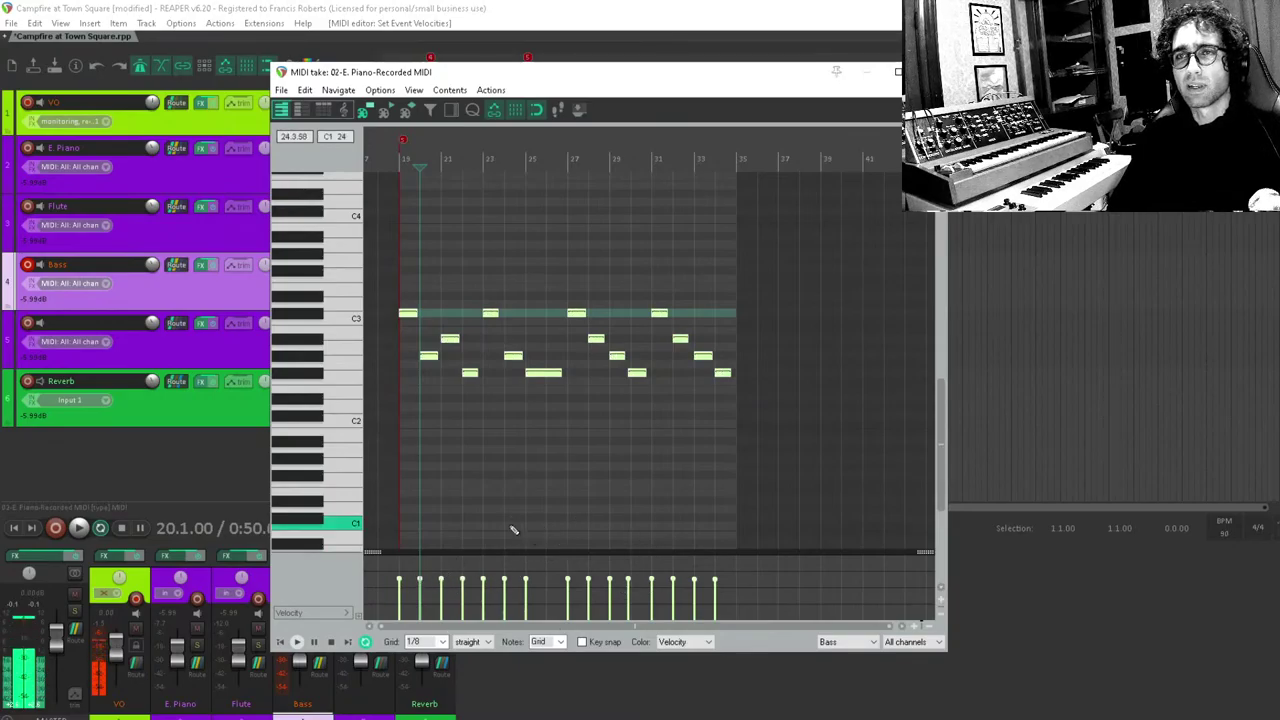
Play the bass line with the arrangement from just before bar 19.
click(387, 379)
key(space)
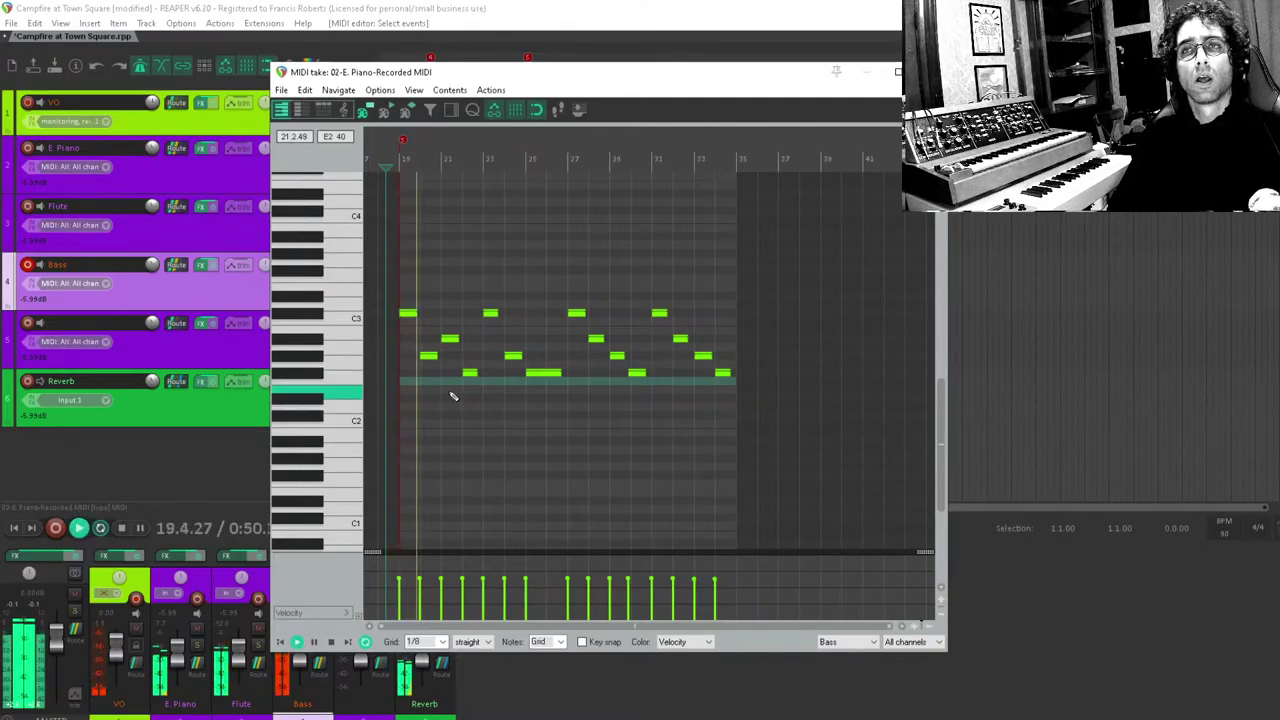
scroll(453, 349, up, 3)
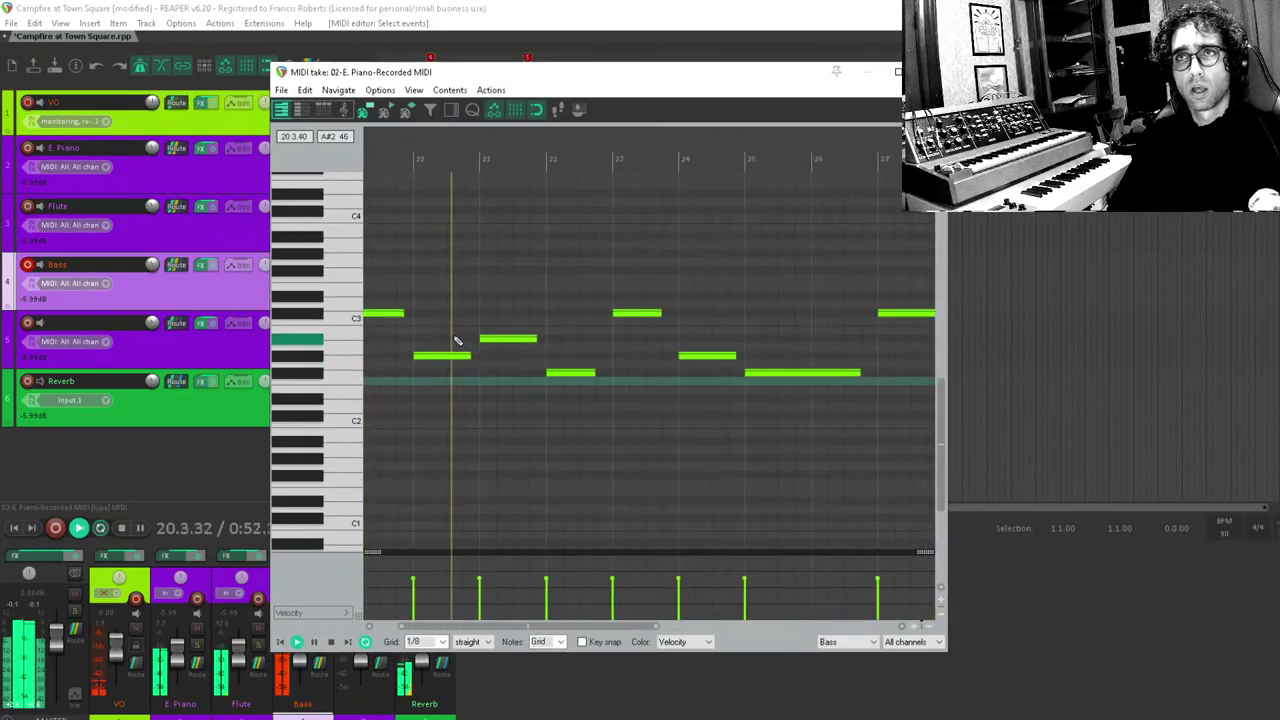
scroll(466, 337, down, 3)
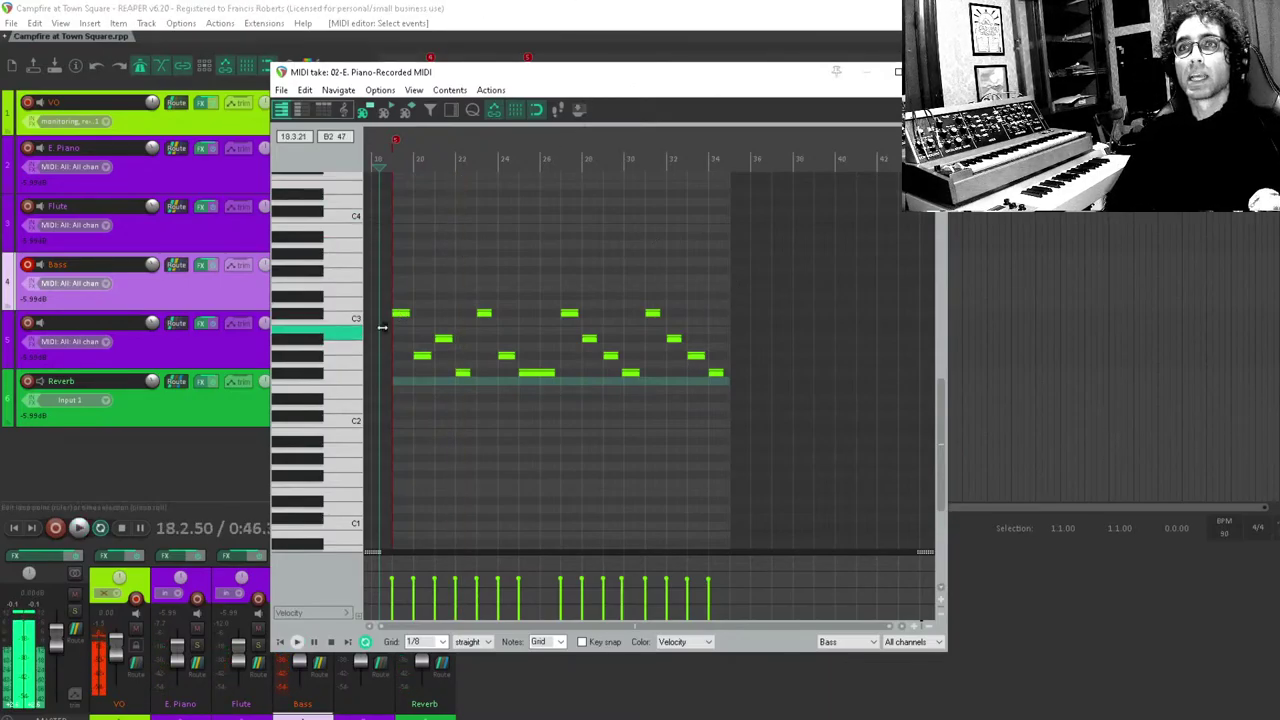
Move the four C#3 notes in the Bass item down an octave to C#2 and audition them.
scroll(307, 311, down, 2)
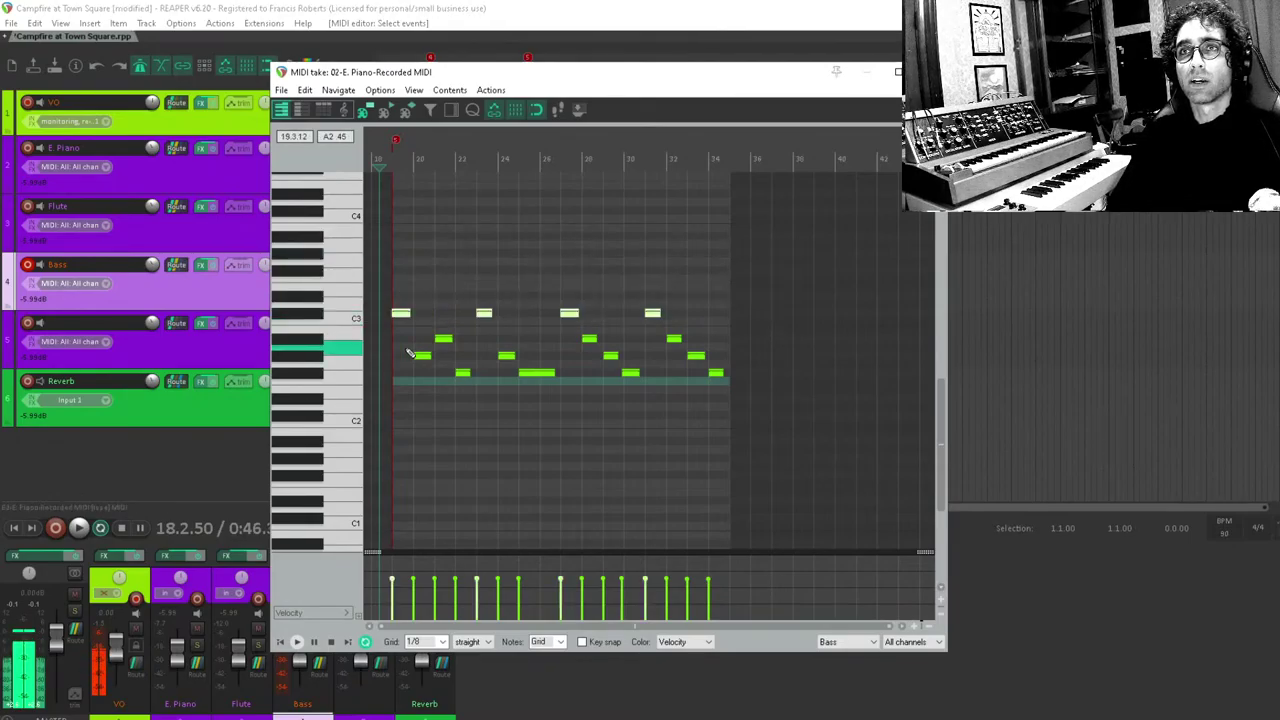
scroll(918, 278, up, 5)
drag(837, 300, 683, 346)
key(space)
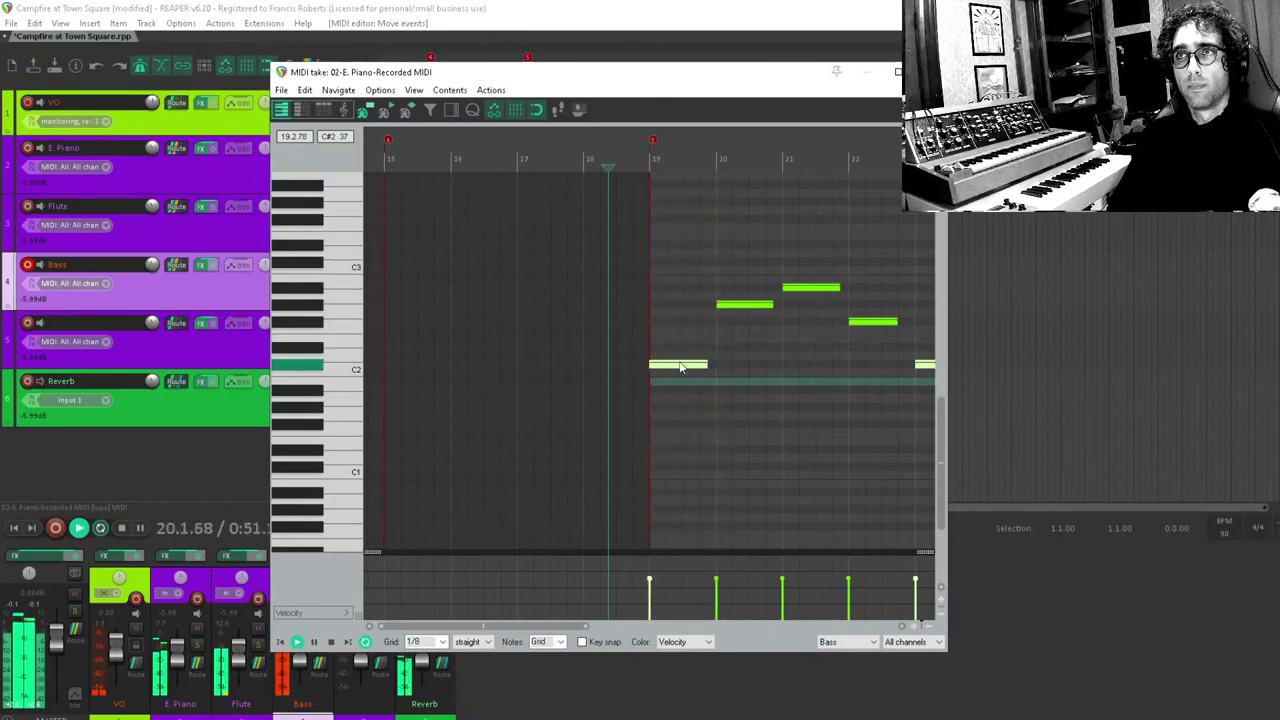
key(space)
Try the four selected bass notes at F#2, start playback and lower them five semitones back to C#2.
drag(680, 367, 637, 354)
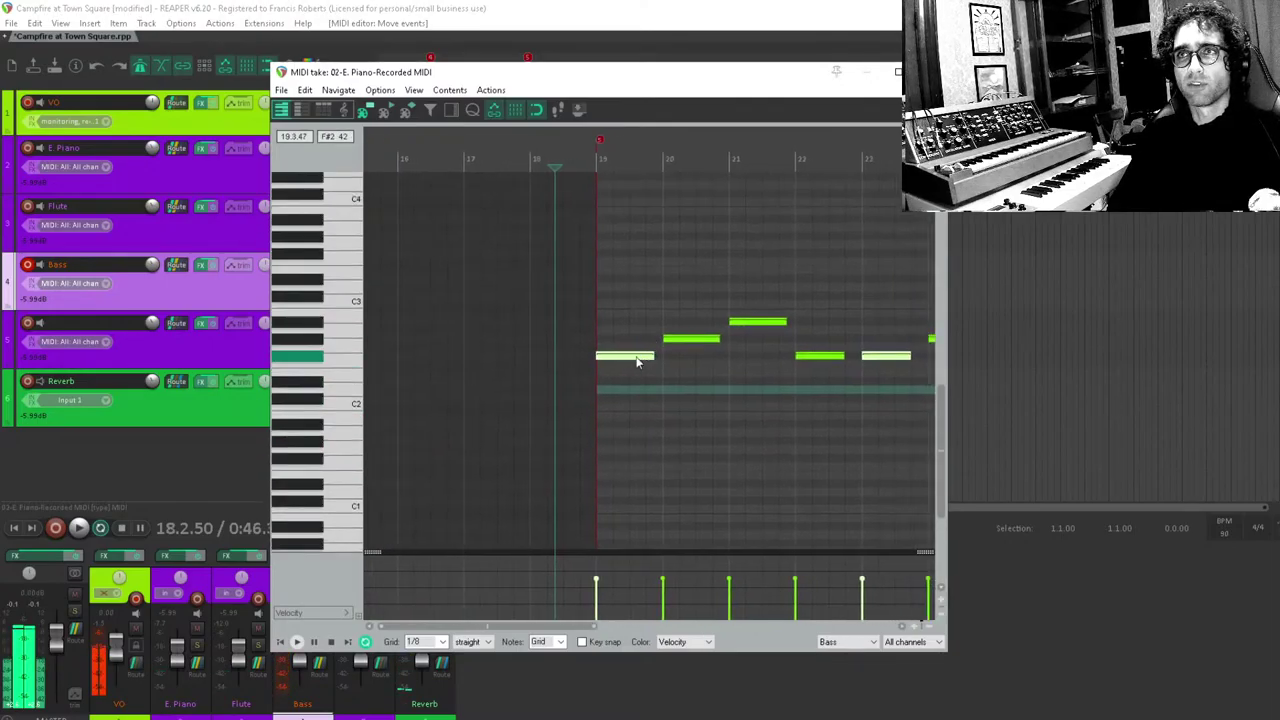
key(space)
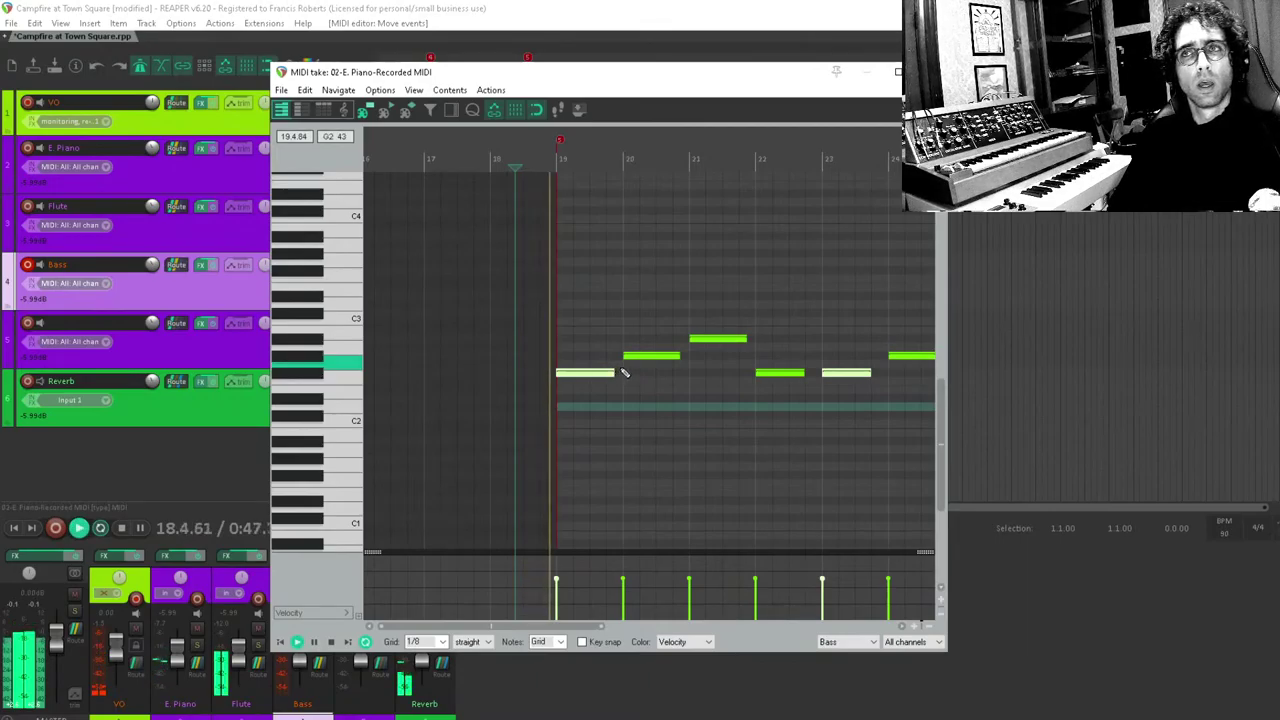
key(Down)
key(Down)
key(Down)
key(Down)
key(Down)
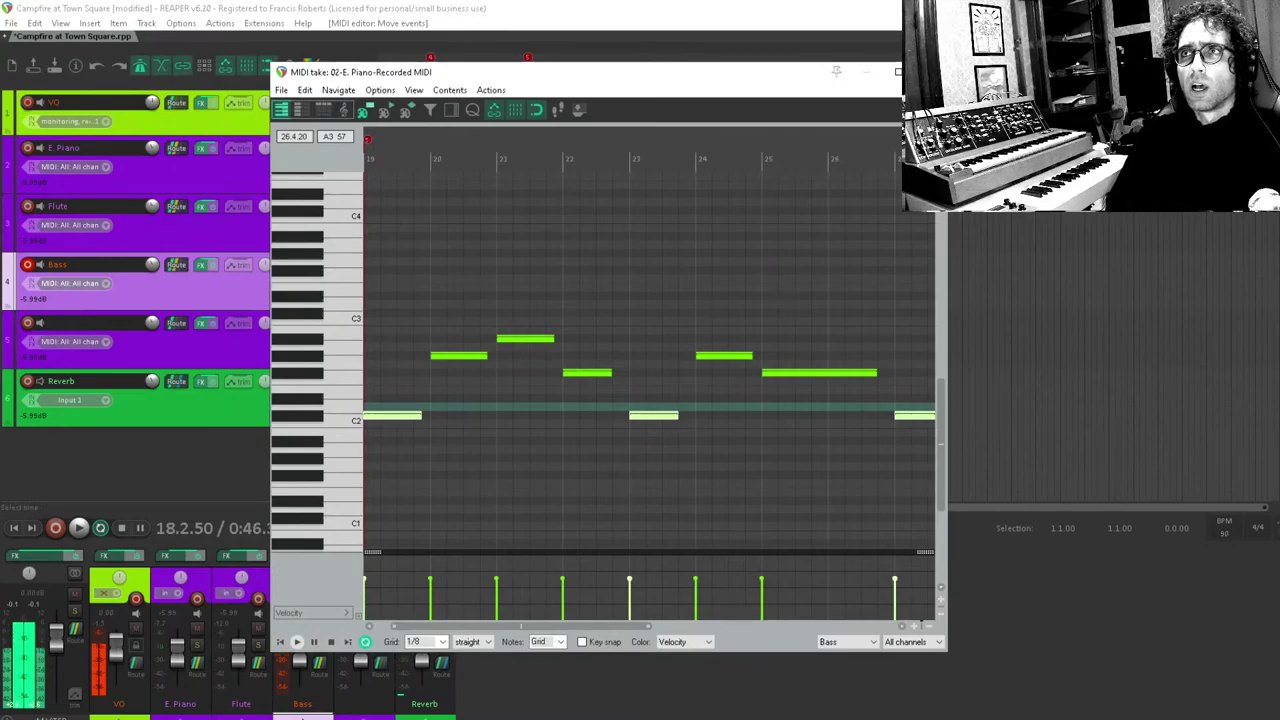
Close the MIDI editor and save the project.
key(Escape)
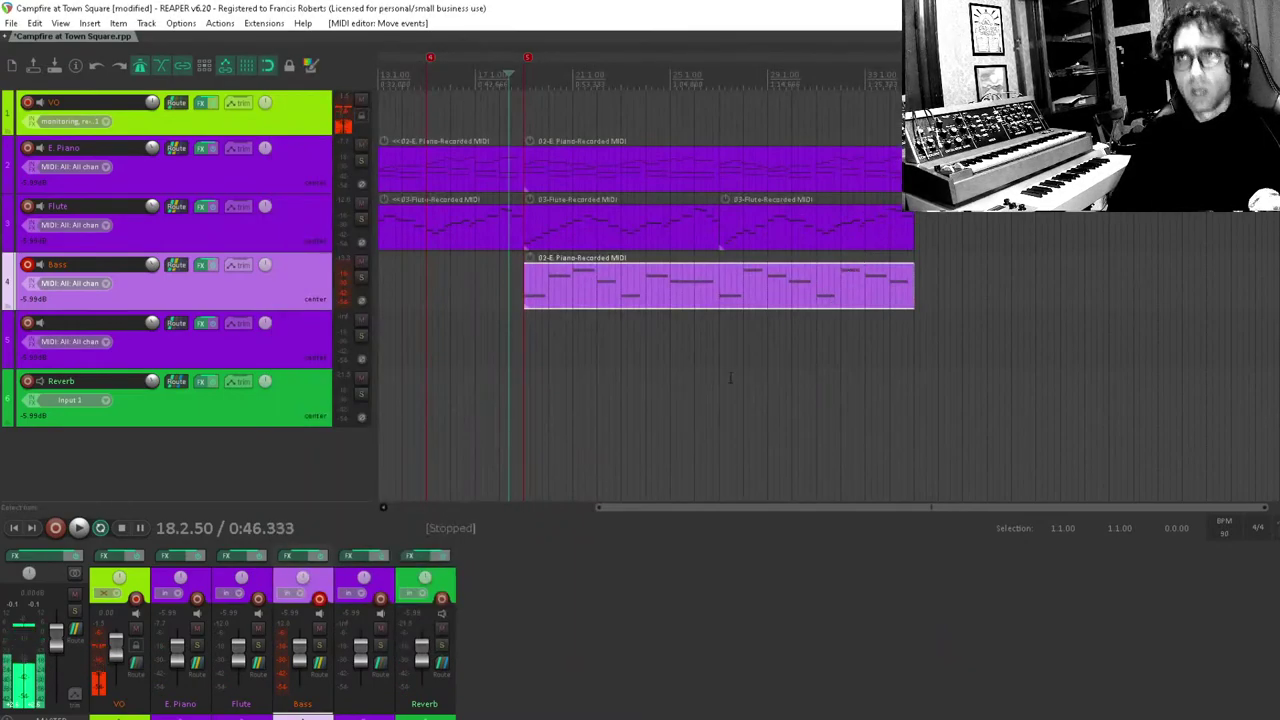
click(719, 387)
key(ctrl+s)
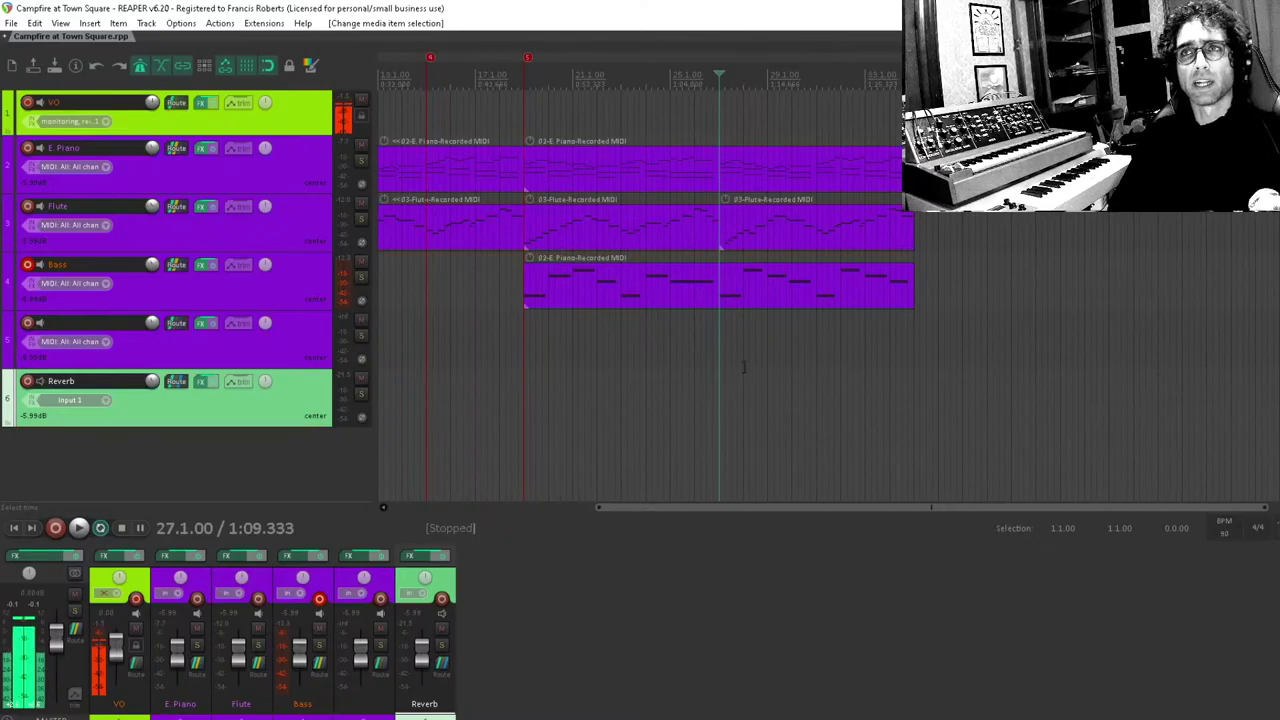
Open the first E. Piano item's notes, examine its chords and melody through bars 14 to 18, and close the MIDI editor.
scroll(745, 367, left, 5)
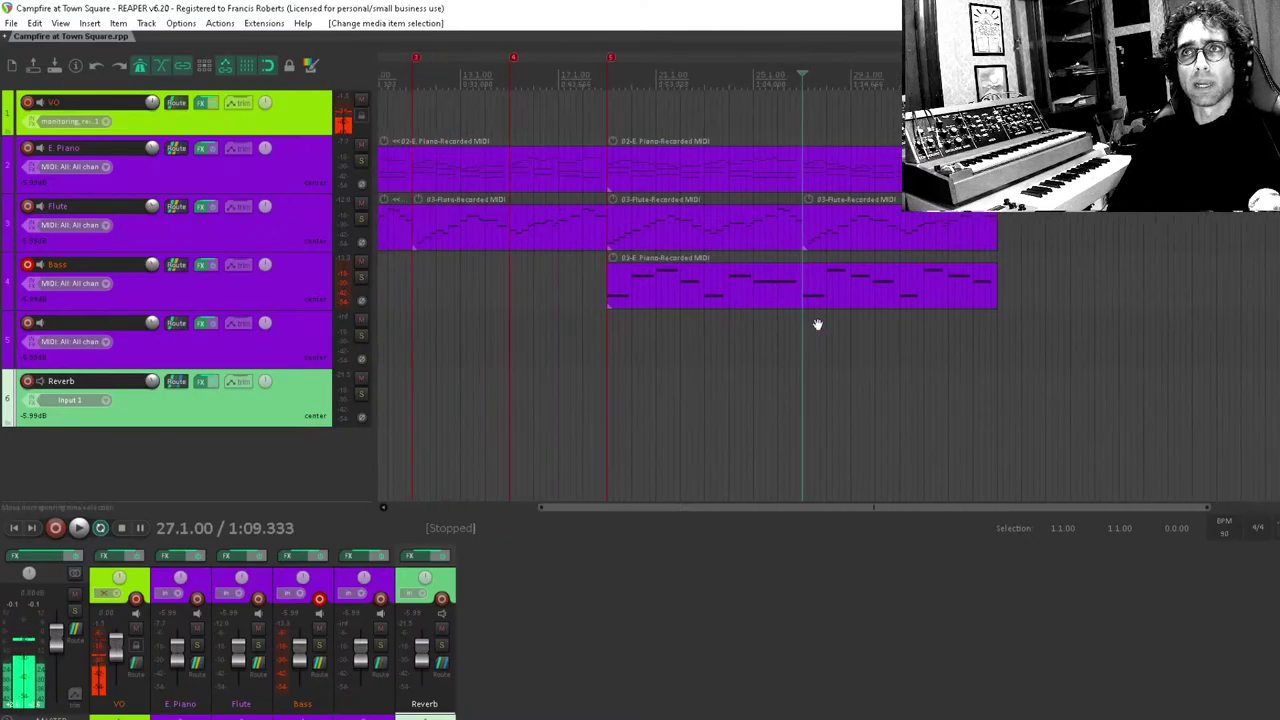
double_click(446, 174)
scroll(494, 386, left, 2)
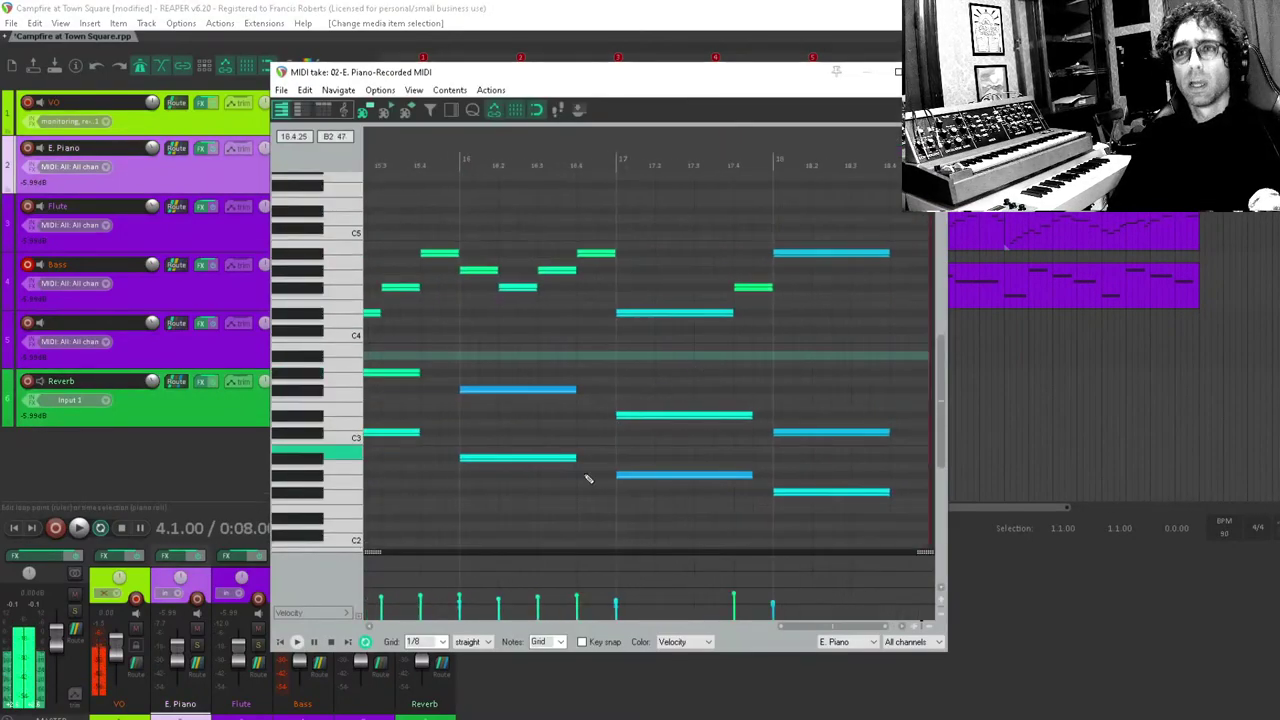
scroll(565, 396, down, 3)
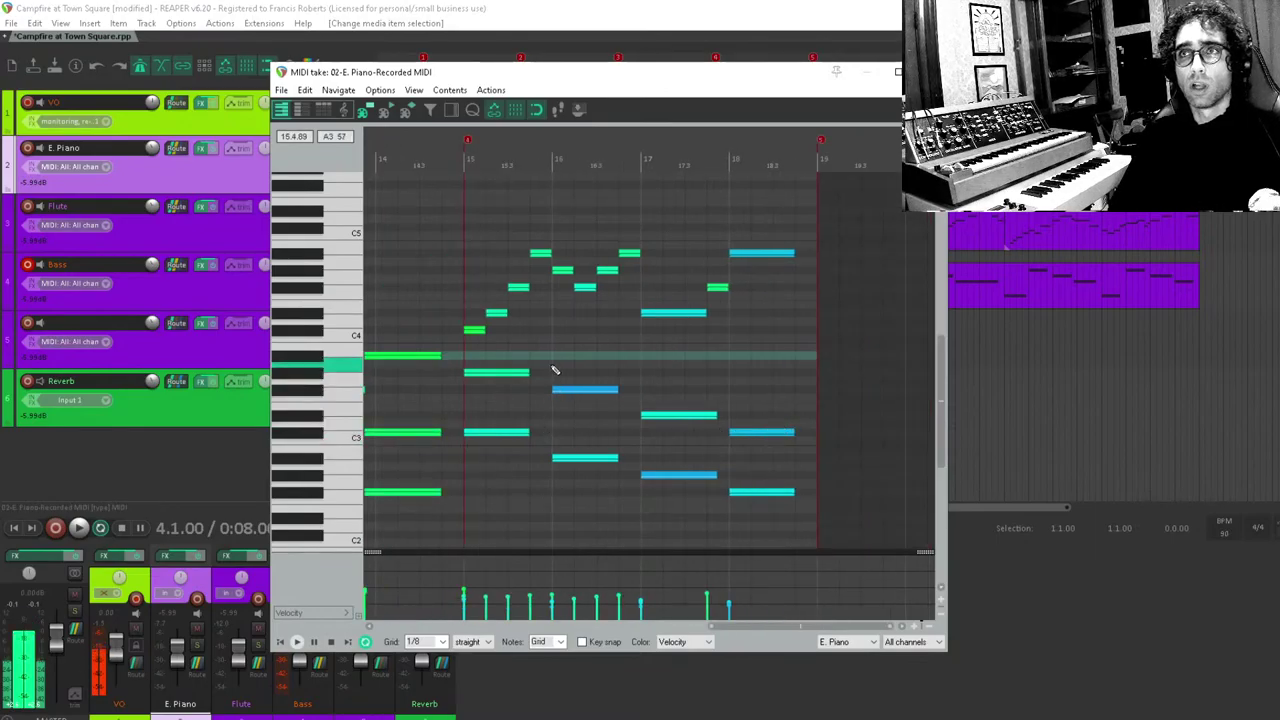
scroll(580, 366, left, 1)
key(Escape)
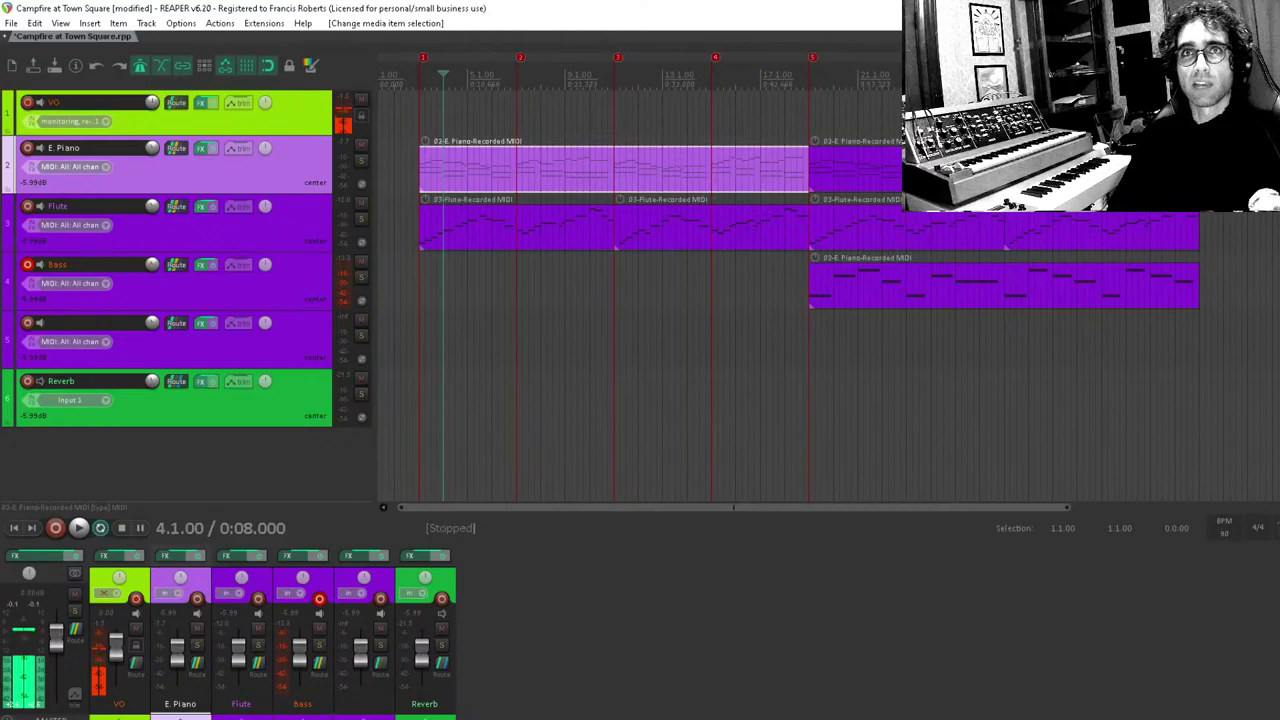
Disarm the Bass track and arm the E. Piano track for recording.
click(27, 265)
click(27, 148)
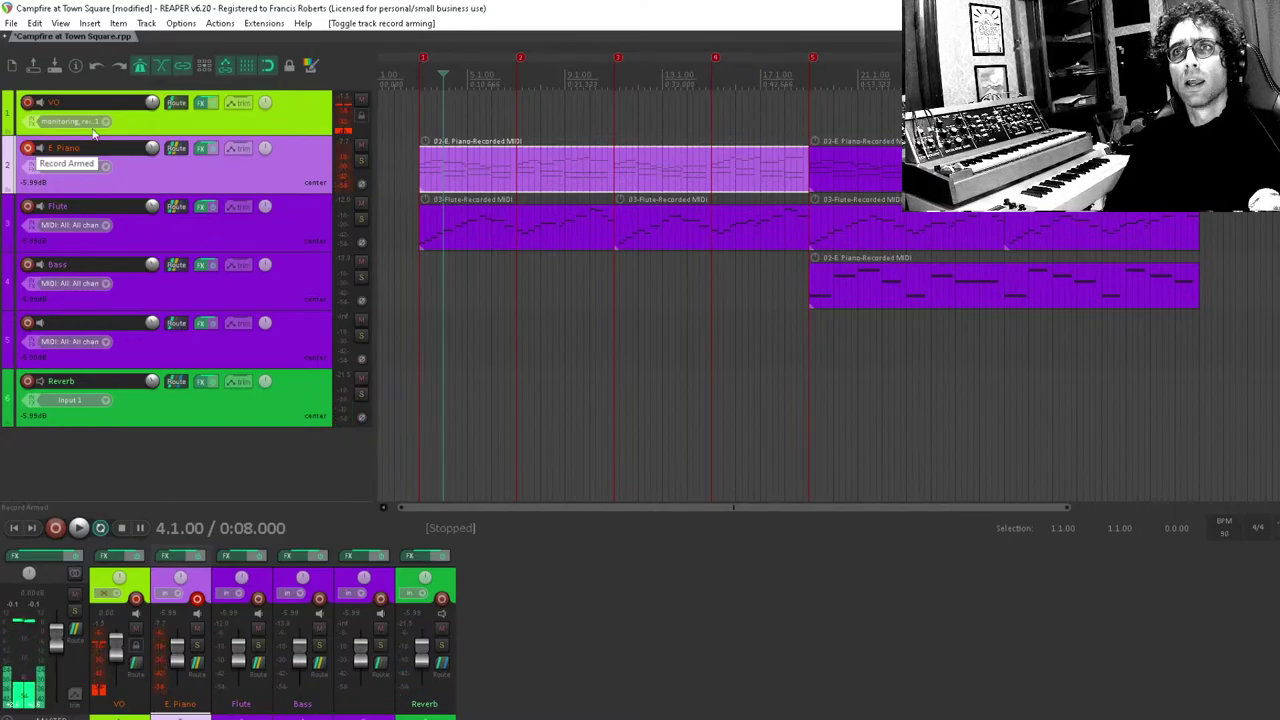
Open the first Flute item's notes, select the short note just before bar 6, and close the MIDI editor.
click(529, 240)
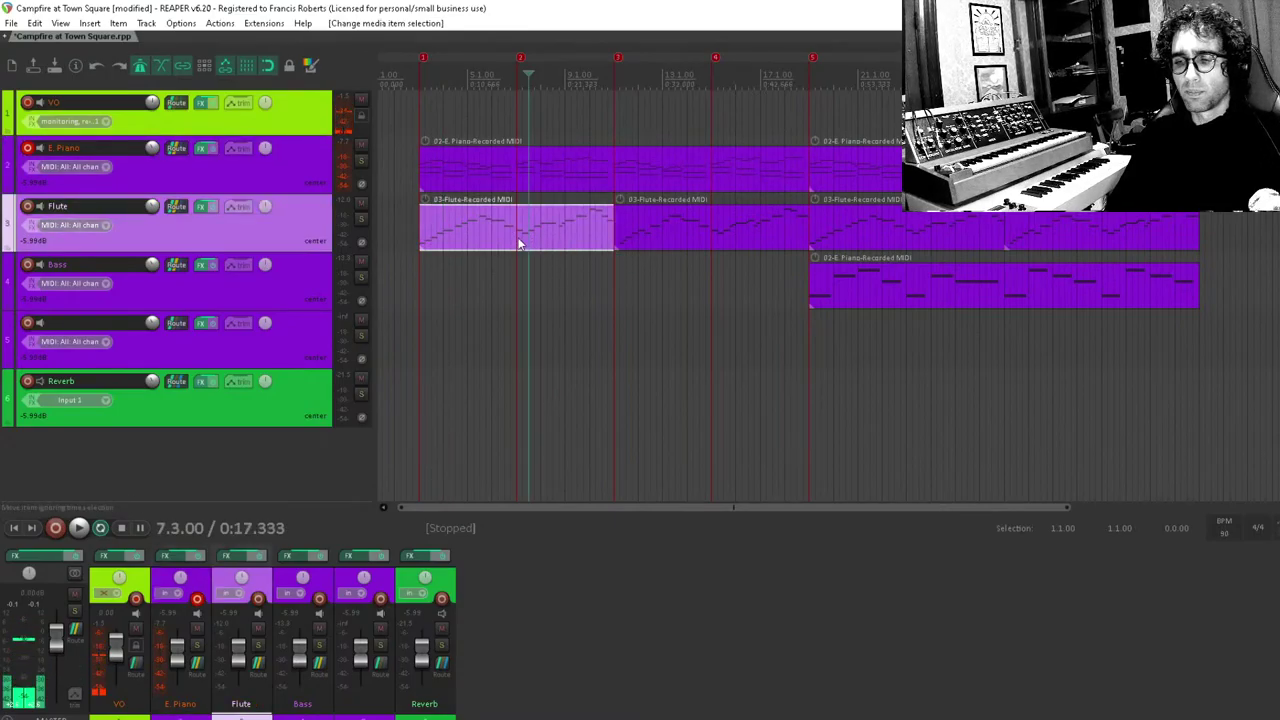
double_click(519, 243)
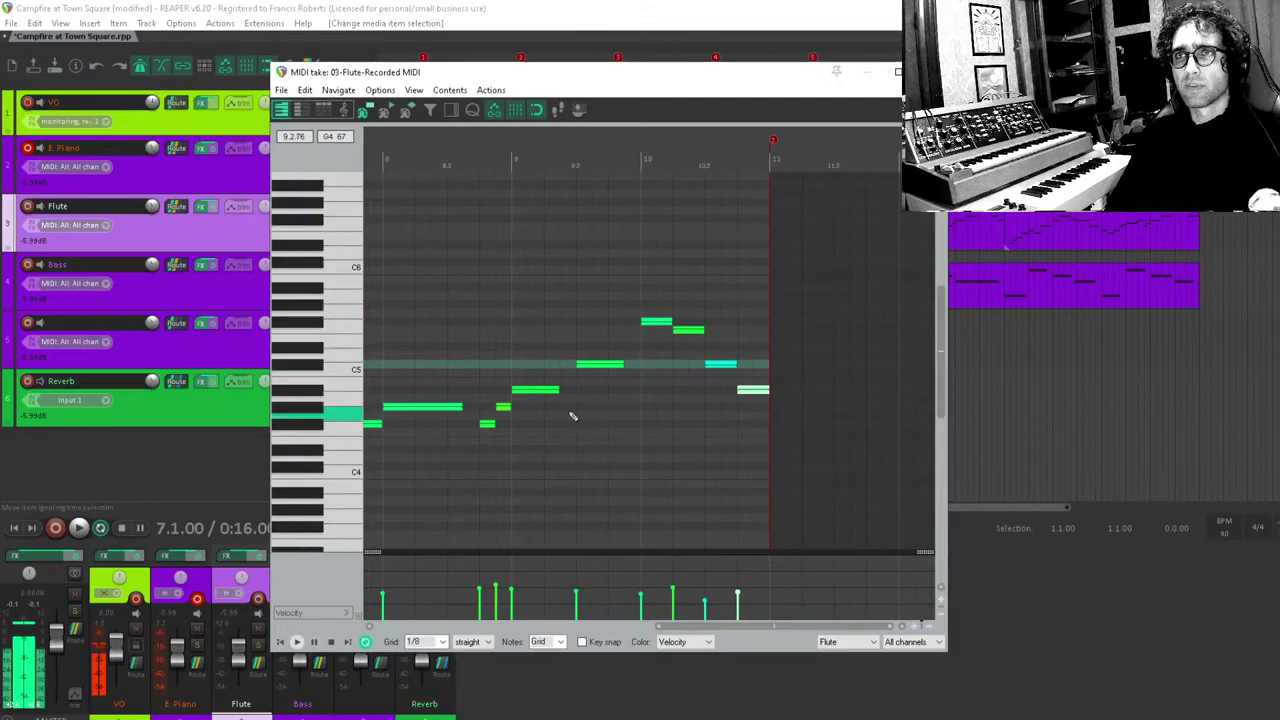
scroll(628, 309, left, 3)
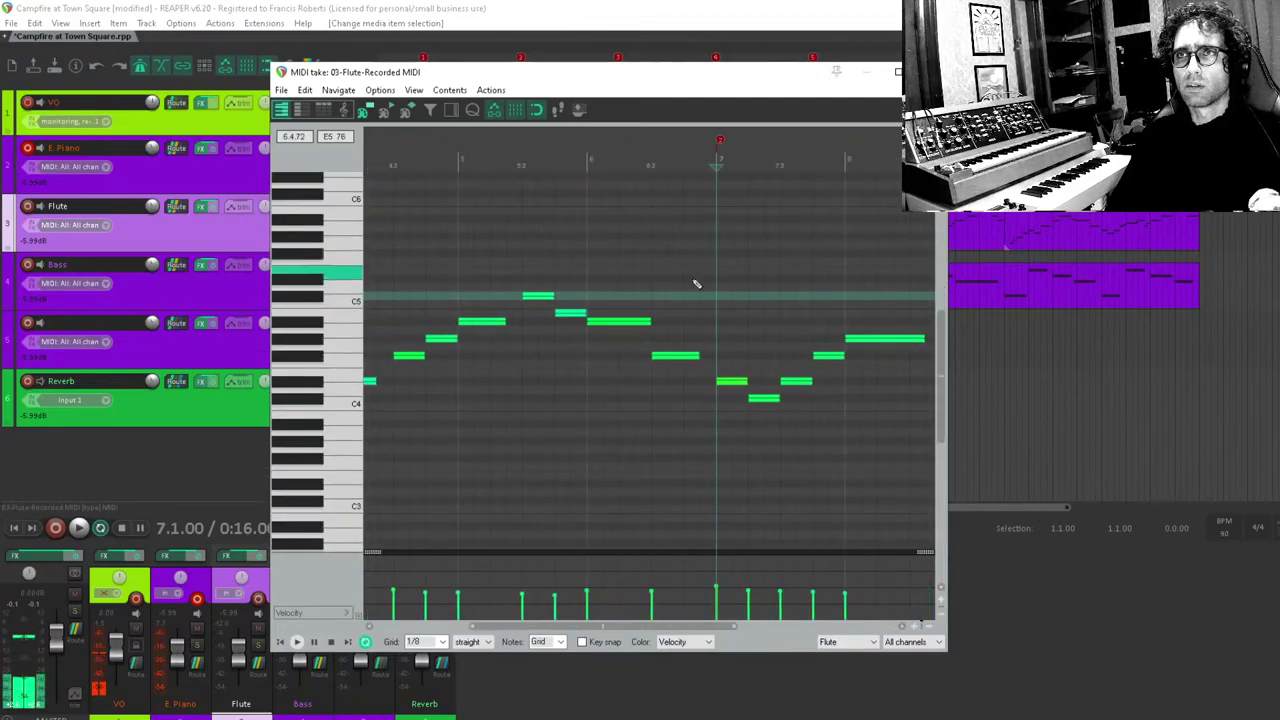
click(558, 313)
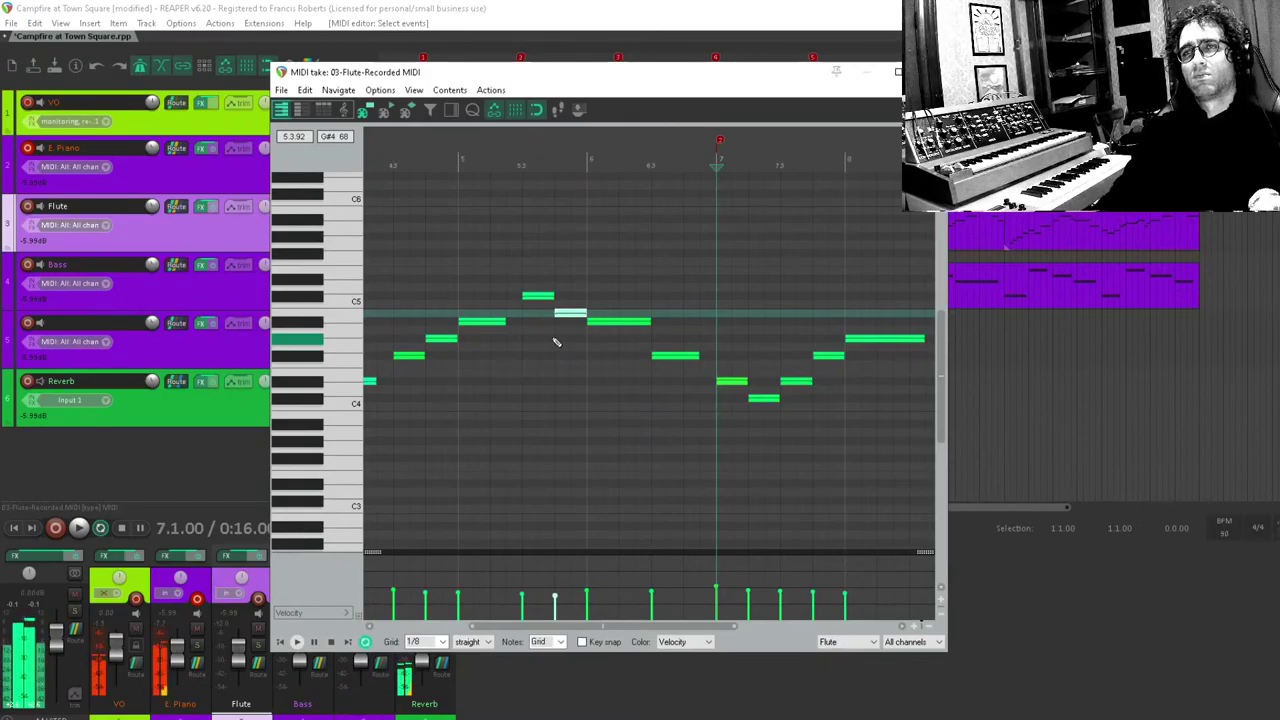
key(Escape)
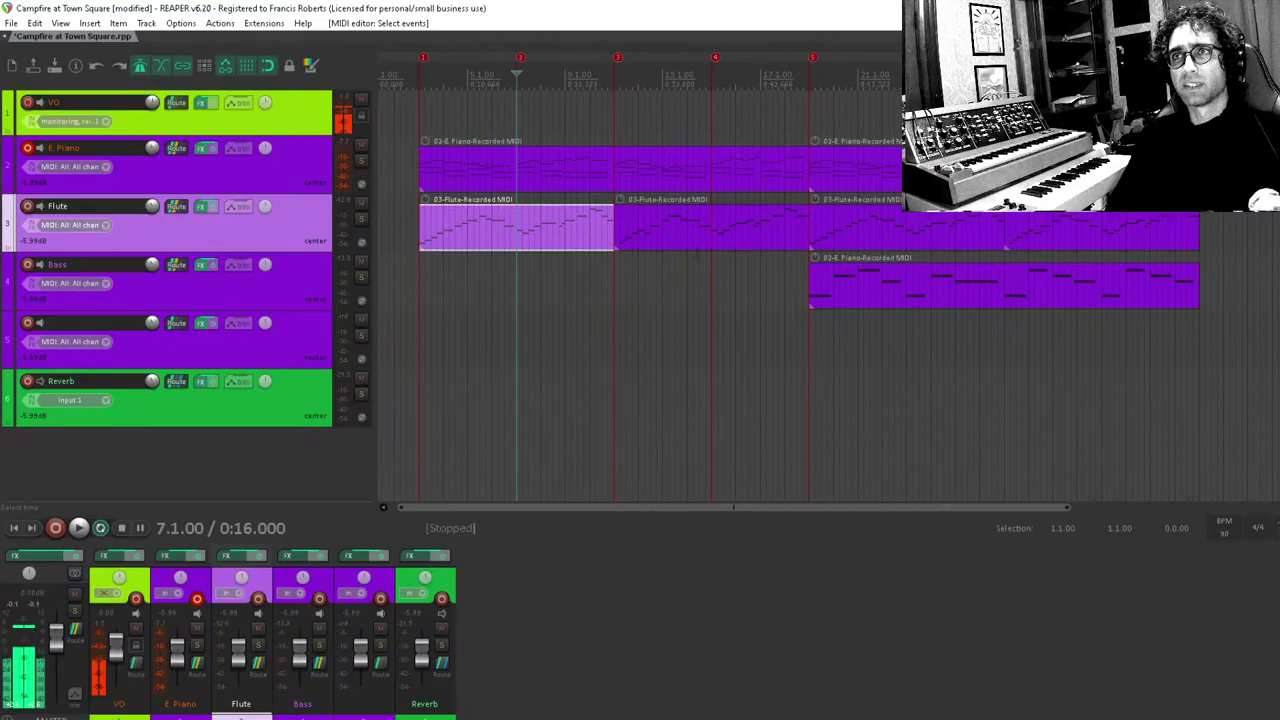
Play the arrangement briefly from beat 2 of bar 15, stop it and save the project.
click(733, 240)
click(717, 260)
key(space)
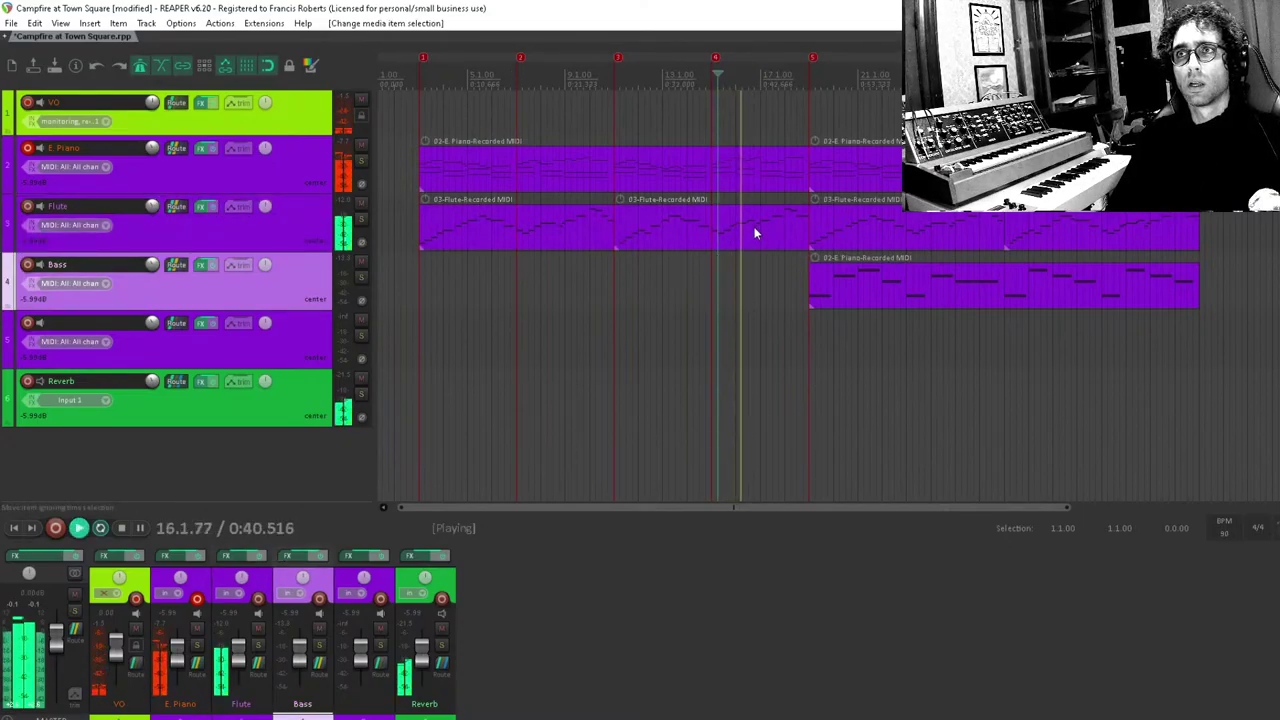
key(space)
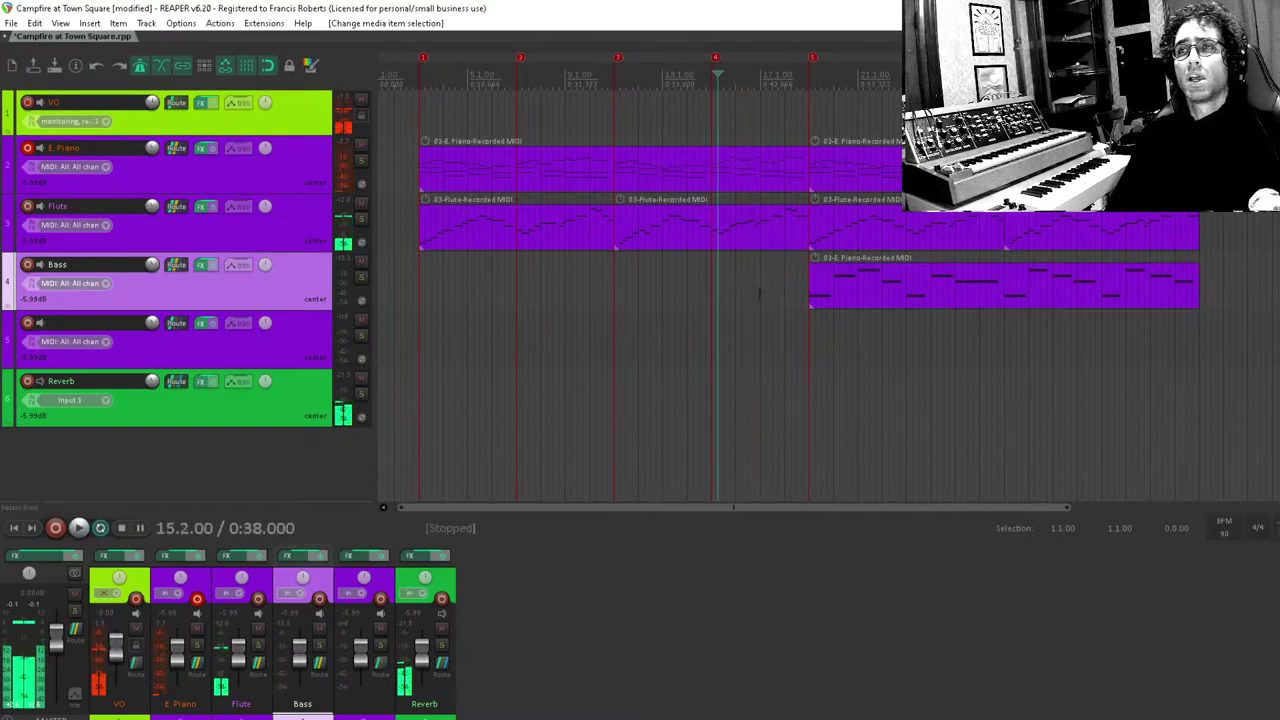
scroll(866, 224, right, 2)
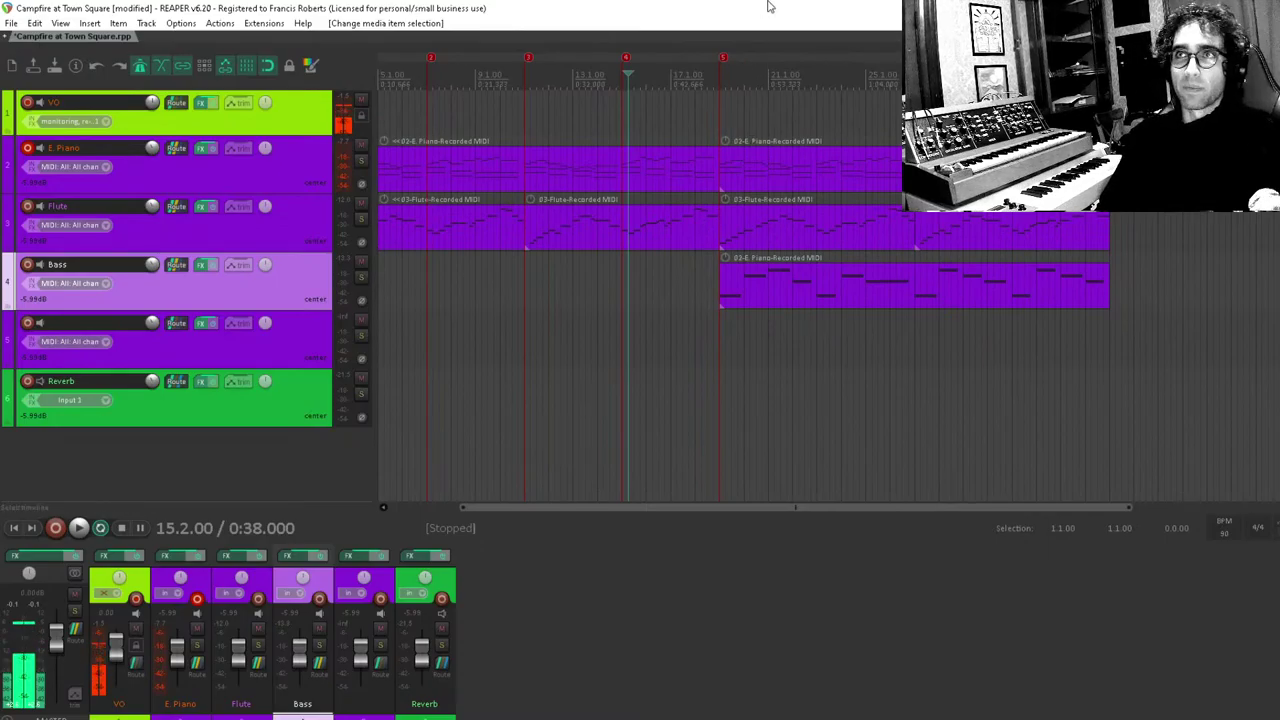
key(ctrl+s)
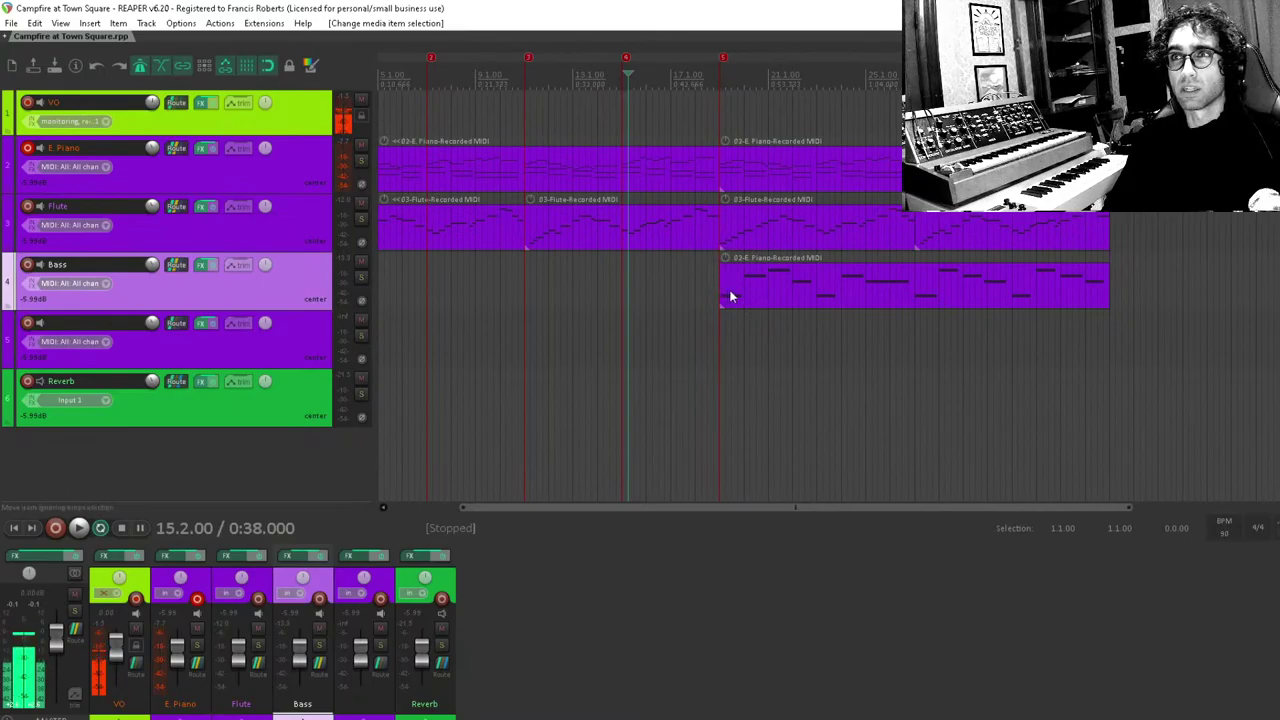
Select the Bass item and place the edit cursor at bar 19 on the unnamed track 5 below it.
drag(810, 312, 723, 345)
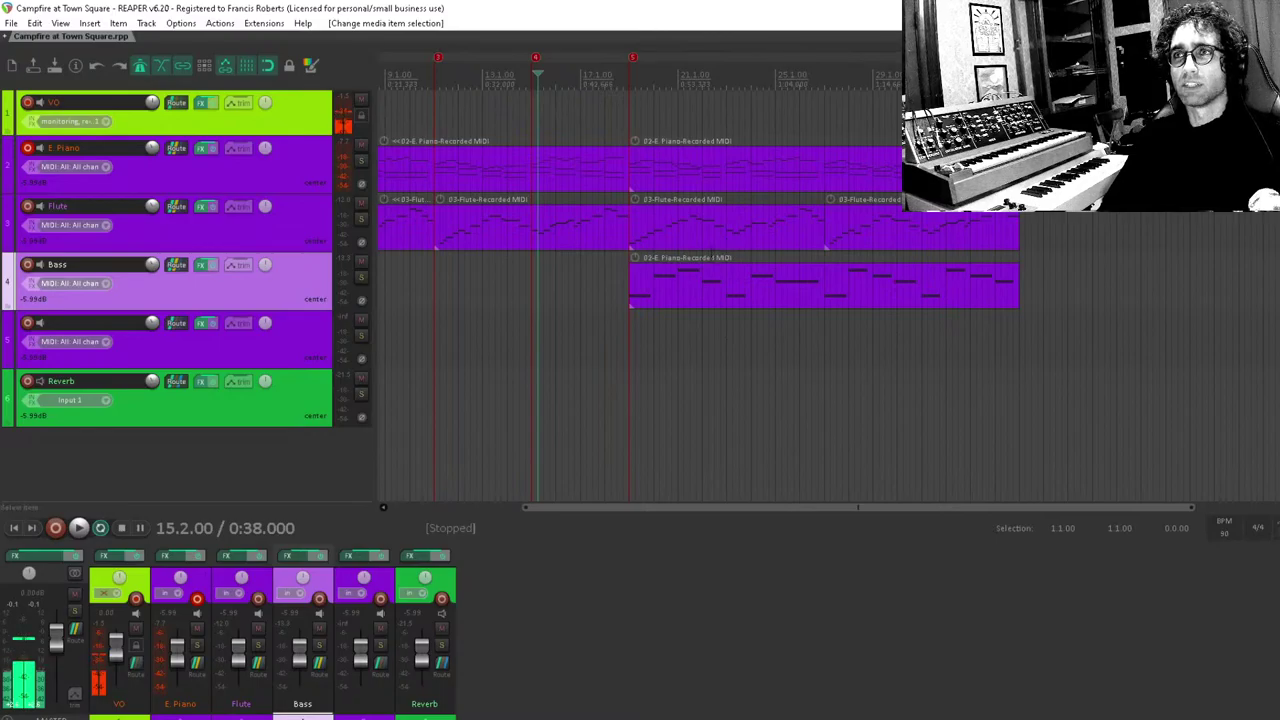
drag(627, 280, 701, 310)
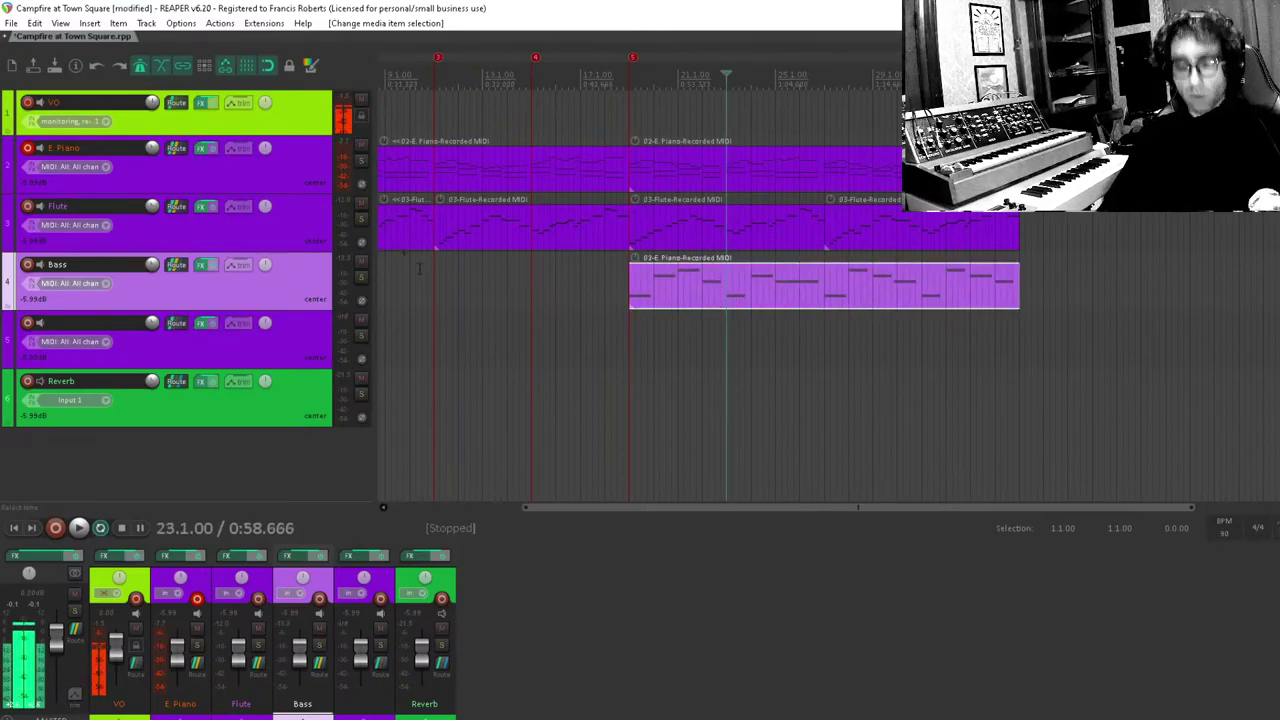
click(630, 365)
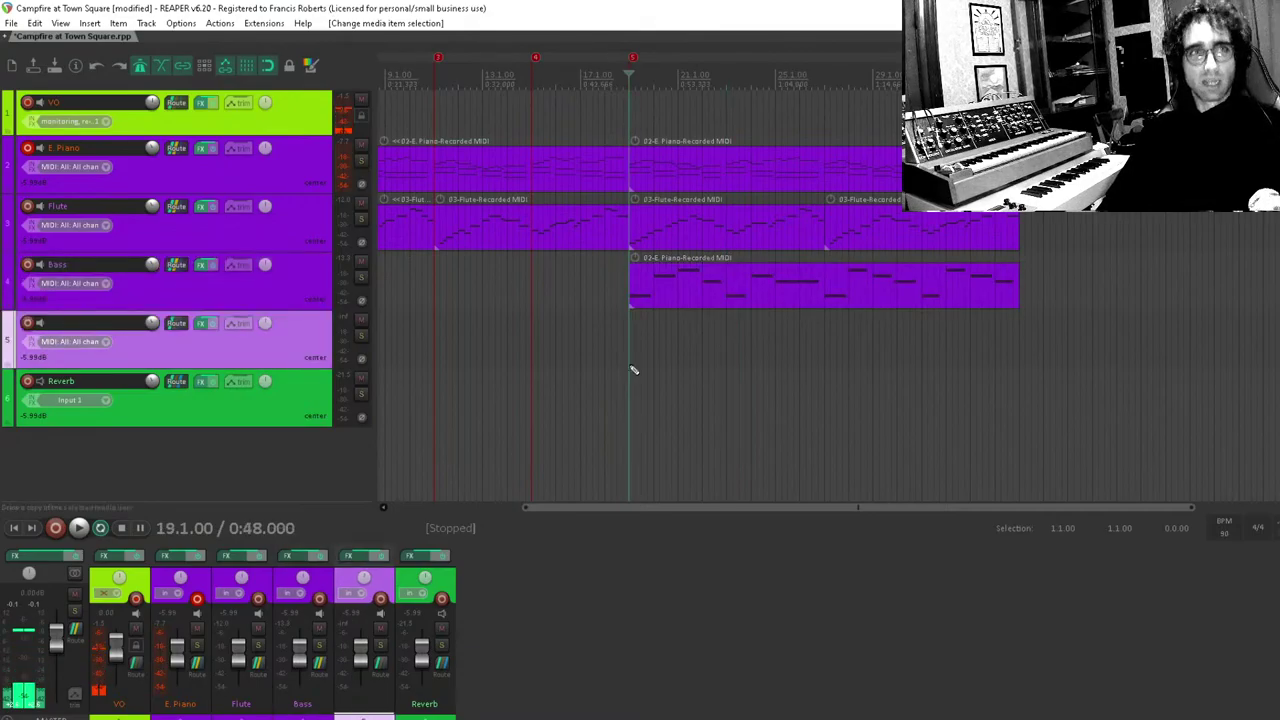
Save the project and set ReaSynth's attack to about 79.3 ms and decay to about 477 ms on the Bass track.
key(ctrl+s)
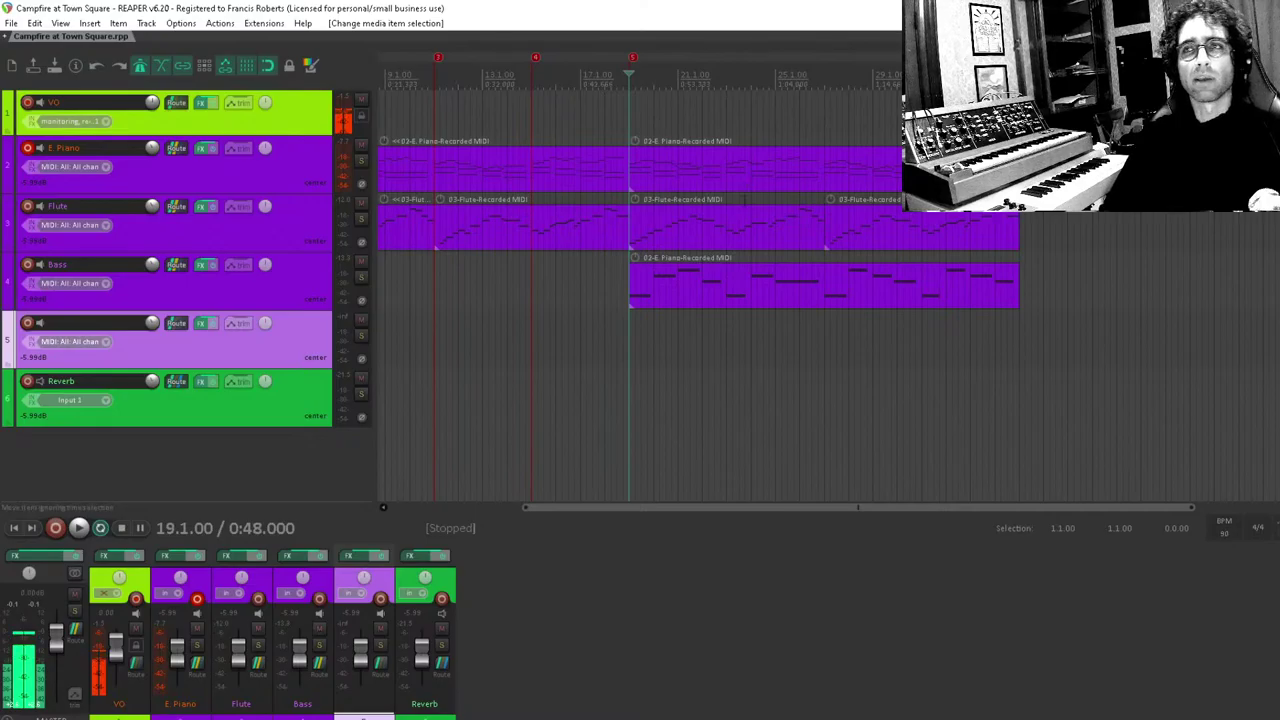
click(222, 276)
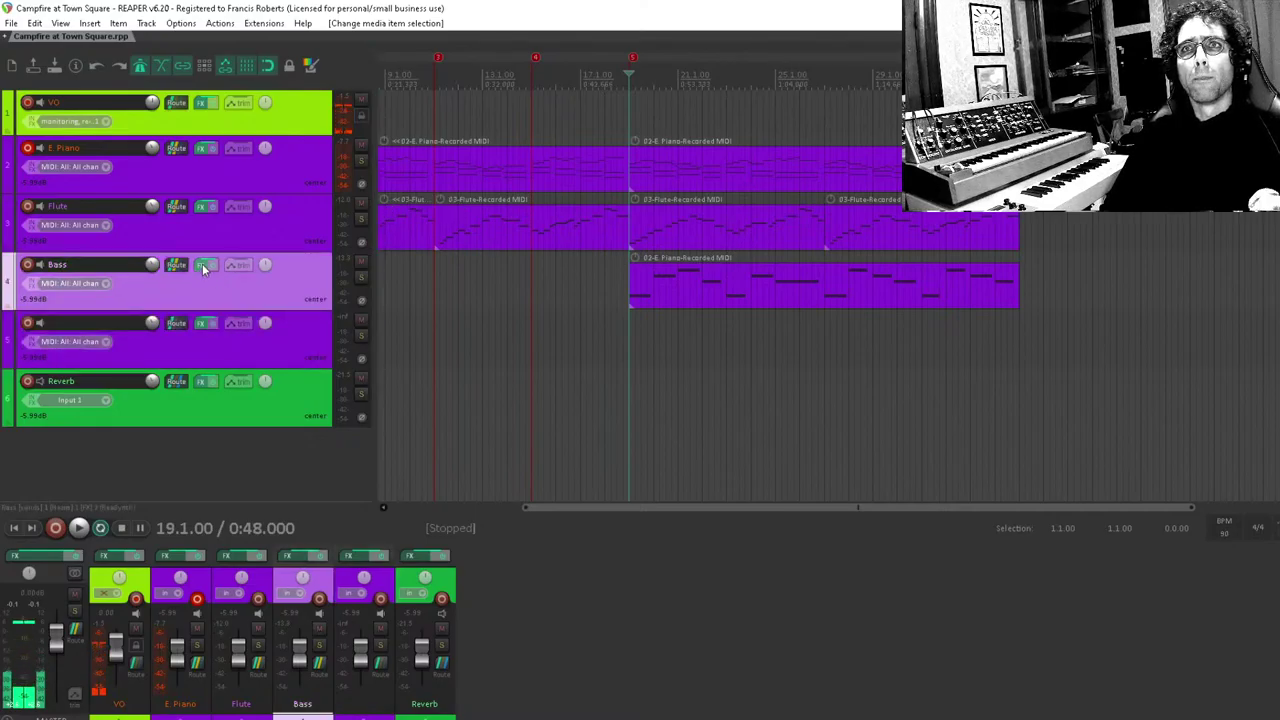
click(203, 266)
drag(704, 354, 741, 369)
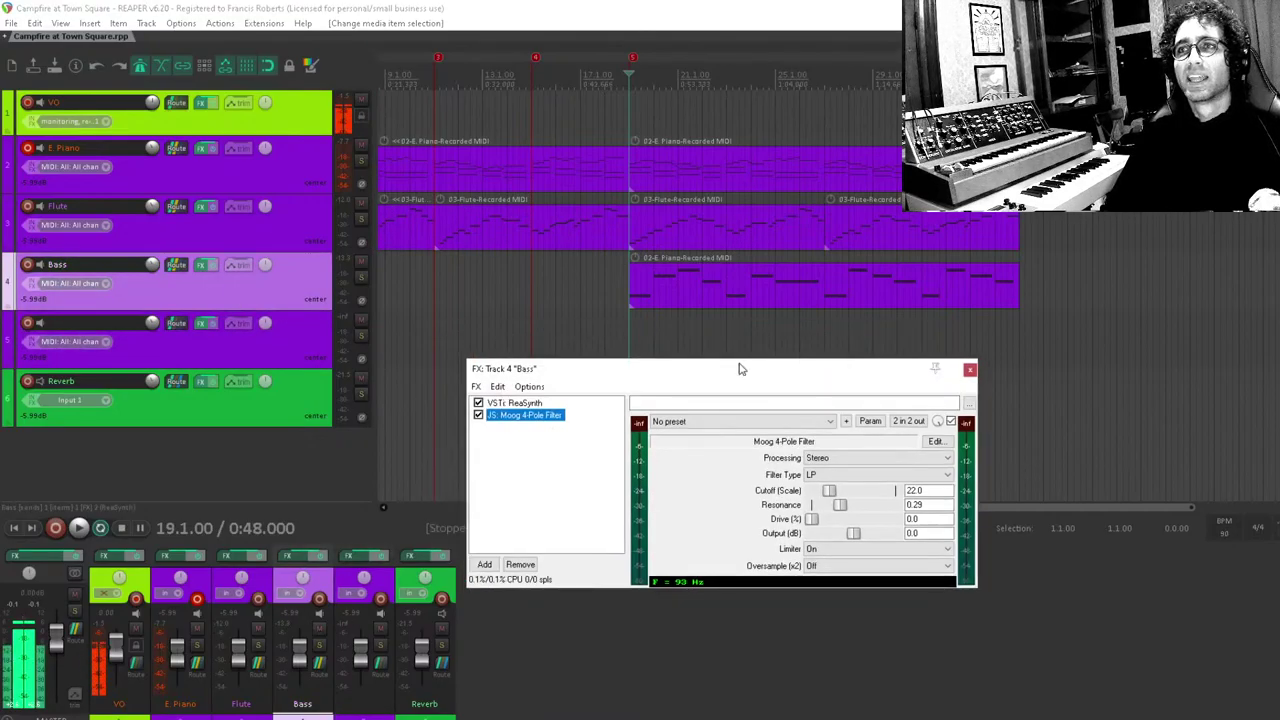
click(474, 478)
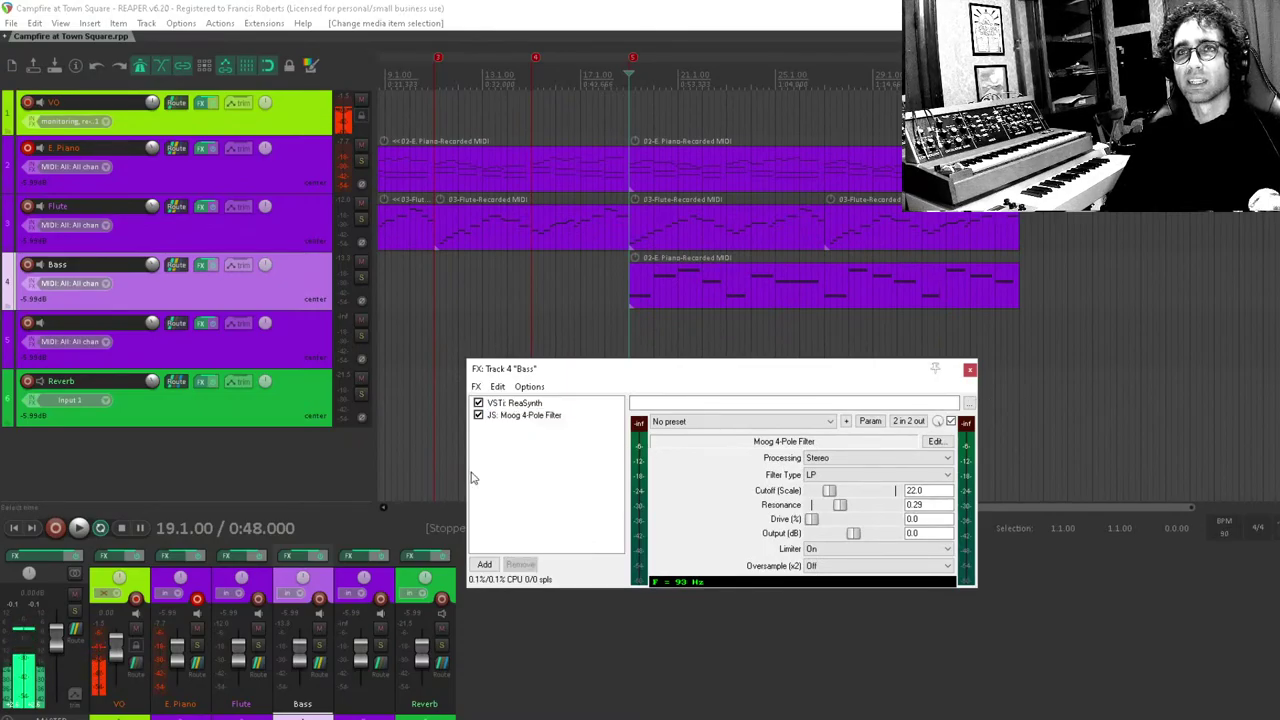
click(510, 415)
key(Up)
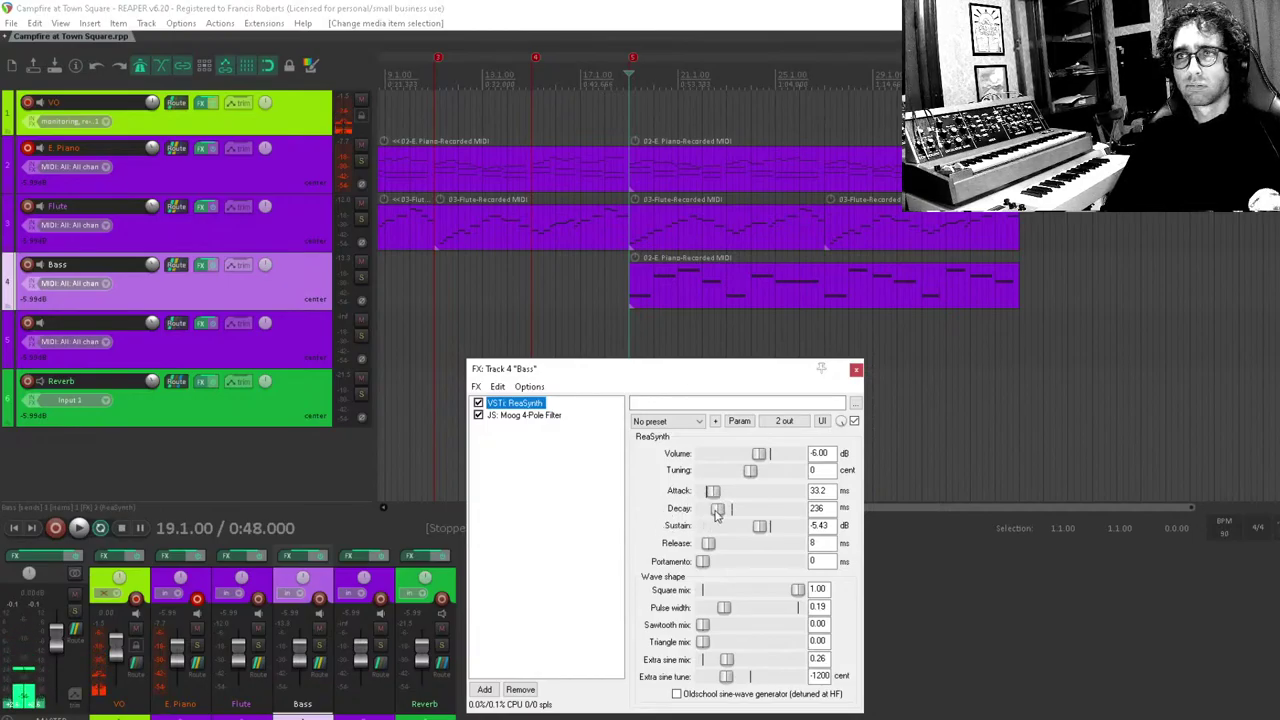
drag(720, 512, 727, 510)
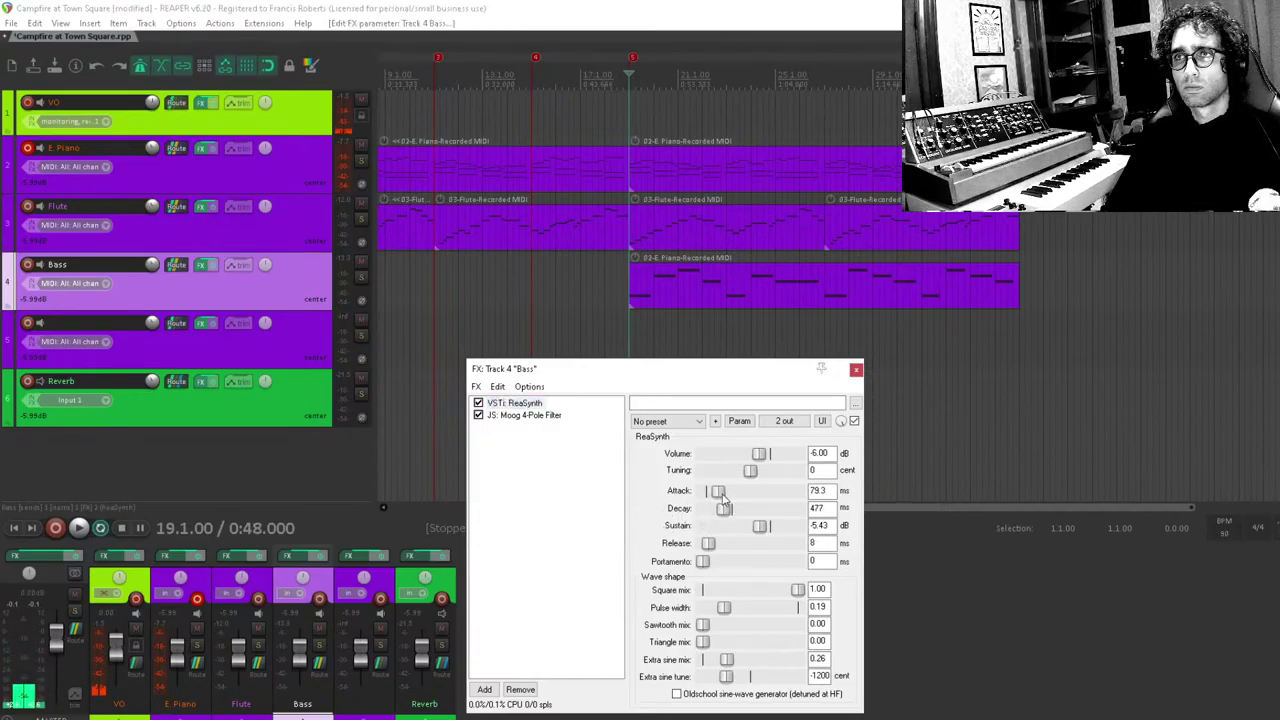
Play the song from bar 19, lower the Bass ReaSynth's square mix to about 0.88, and stop playback.
key(space)
key(space)
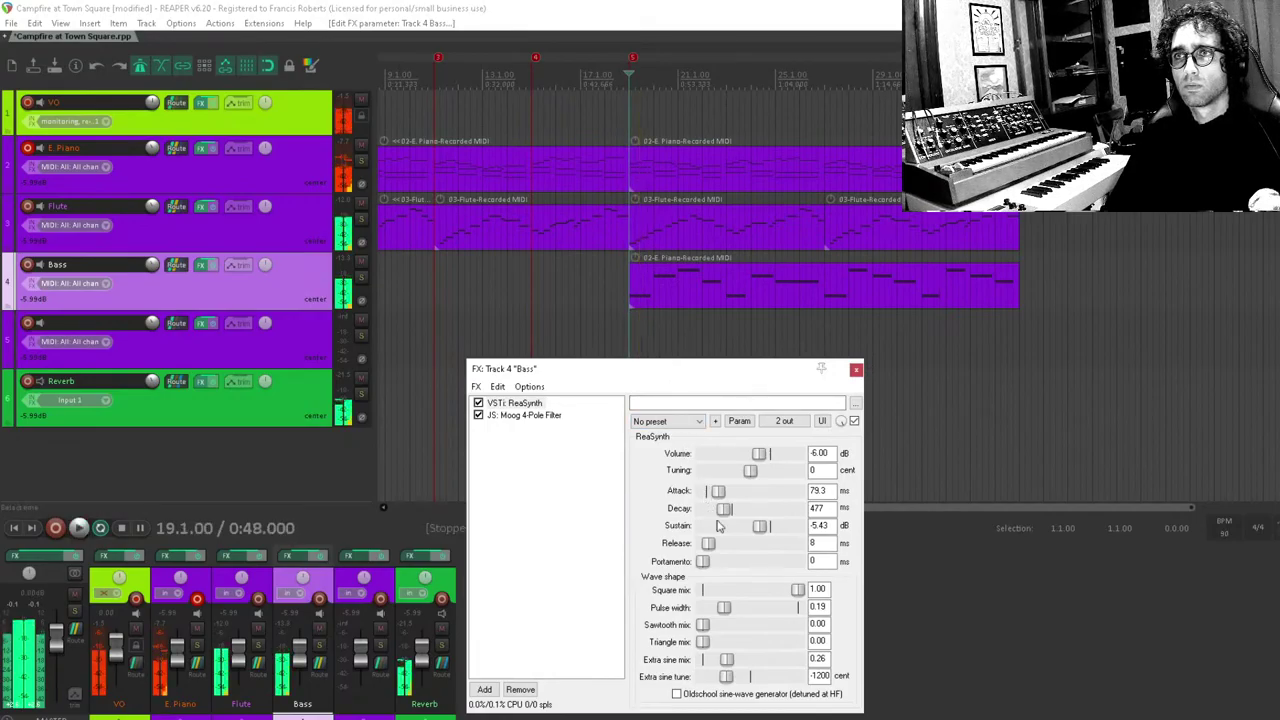
key(space)
mouse_move(797, 590)
mouse_down()
mouse_move(765, 592)
mouse_move(786, 595)
mouse_up()
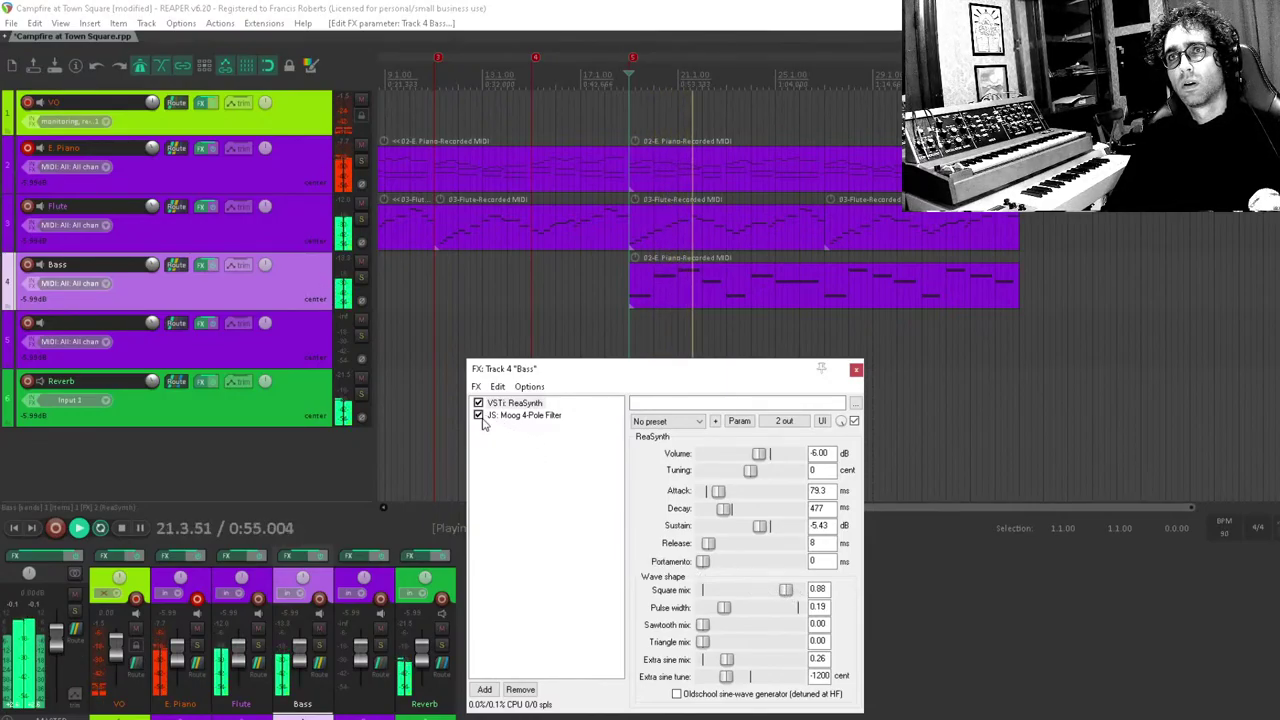
click(618, 325)
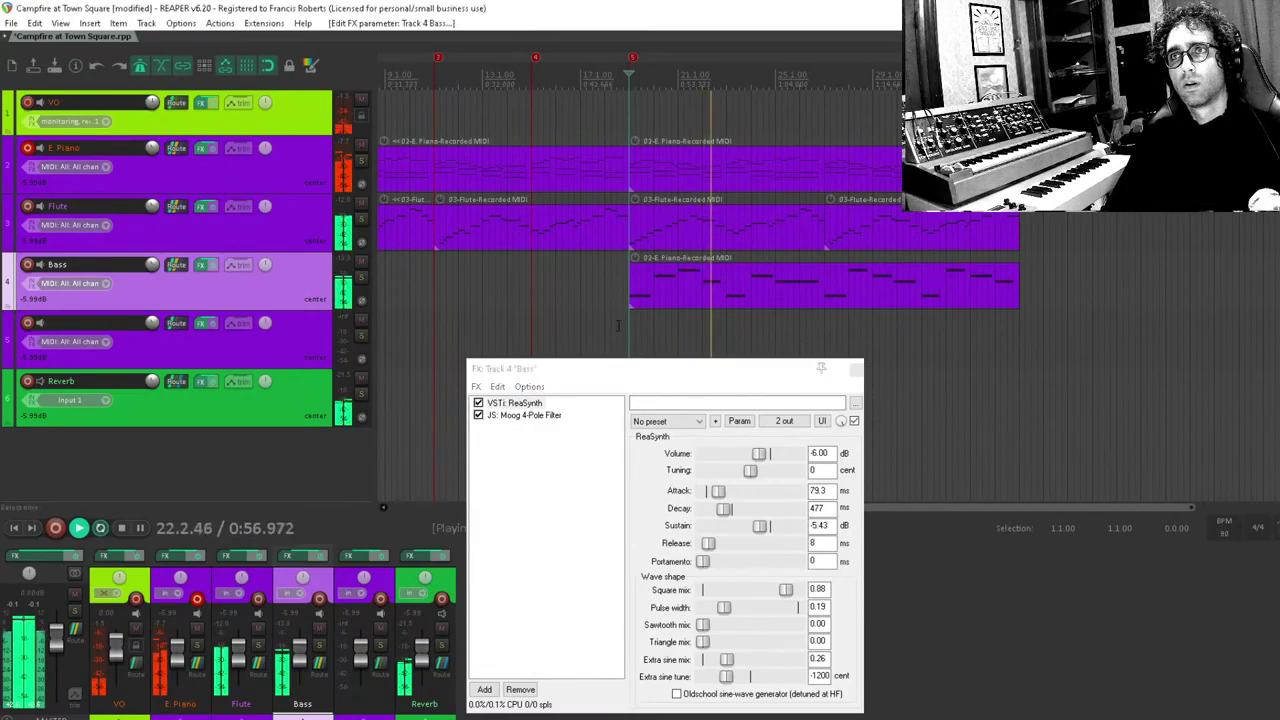
key(space)
Review the Moog 4-Pole Filter settings on the Bass track and close its effects window.
click(525, 415)
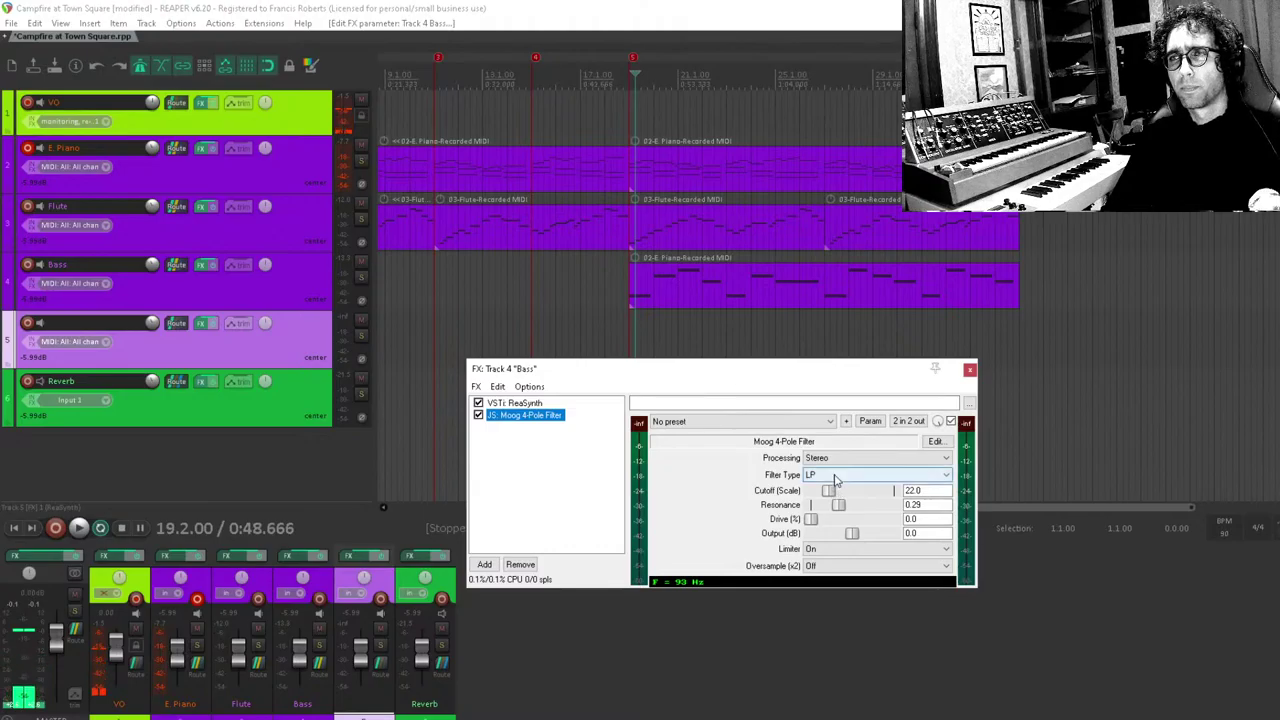
click(606, 467)
key(Escape)
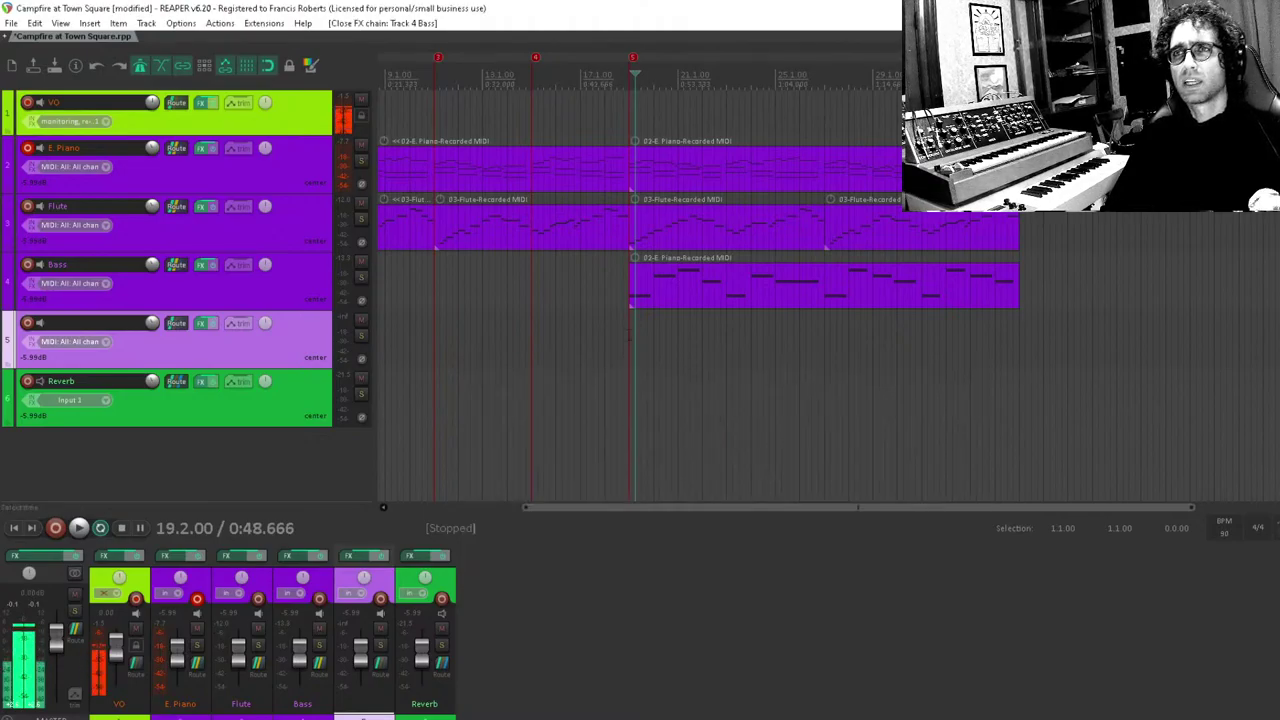
Play back the arrangement from bar 19, disarm the E. Piano track's recording, and stop around bar 30.
key(space)
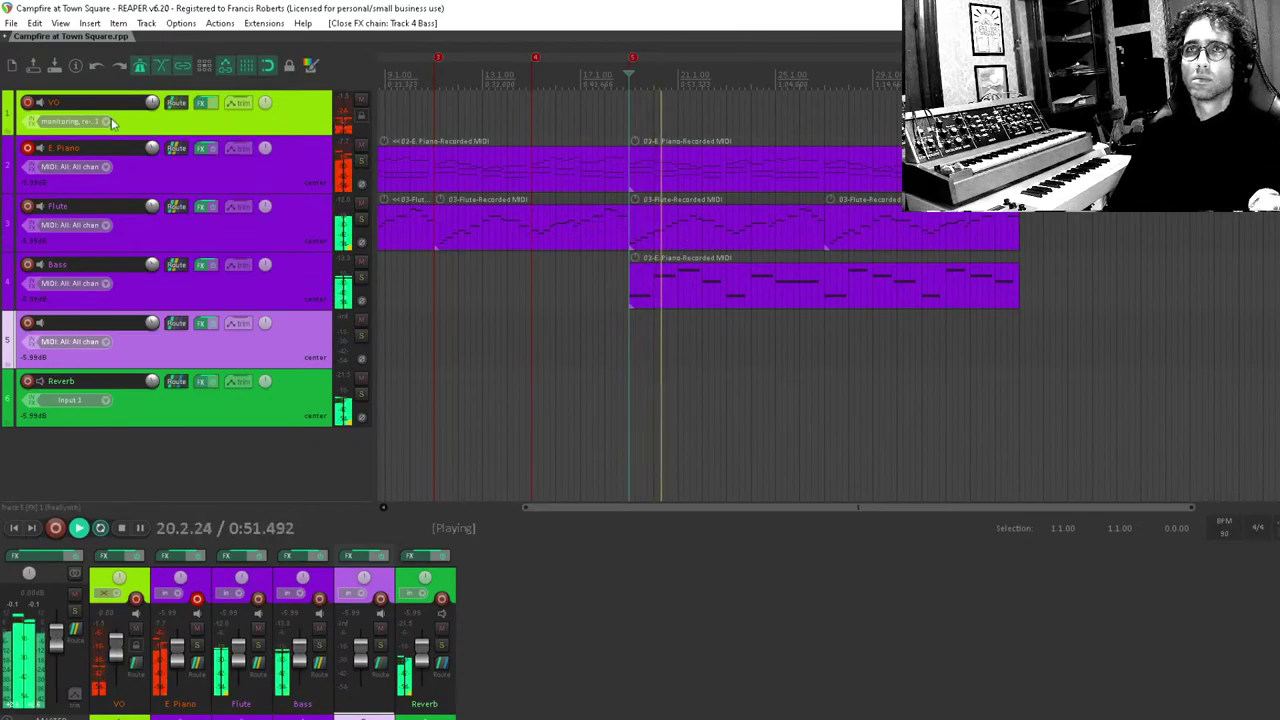
click(27, 148)
scroll(648, 263, down, 2)
scroll(648, 263, down, 1)
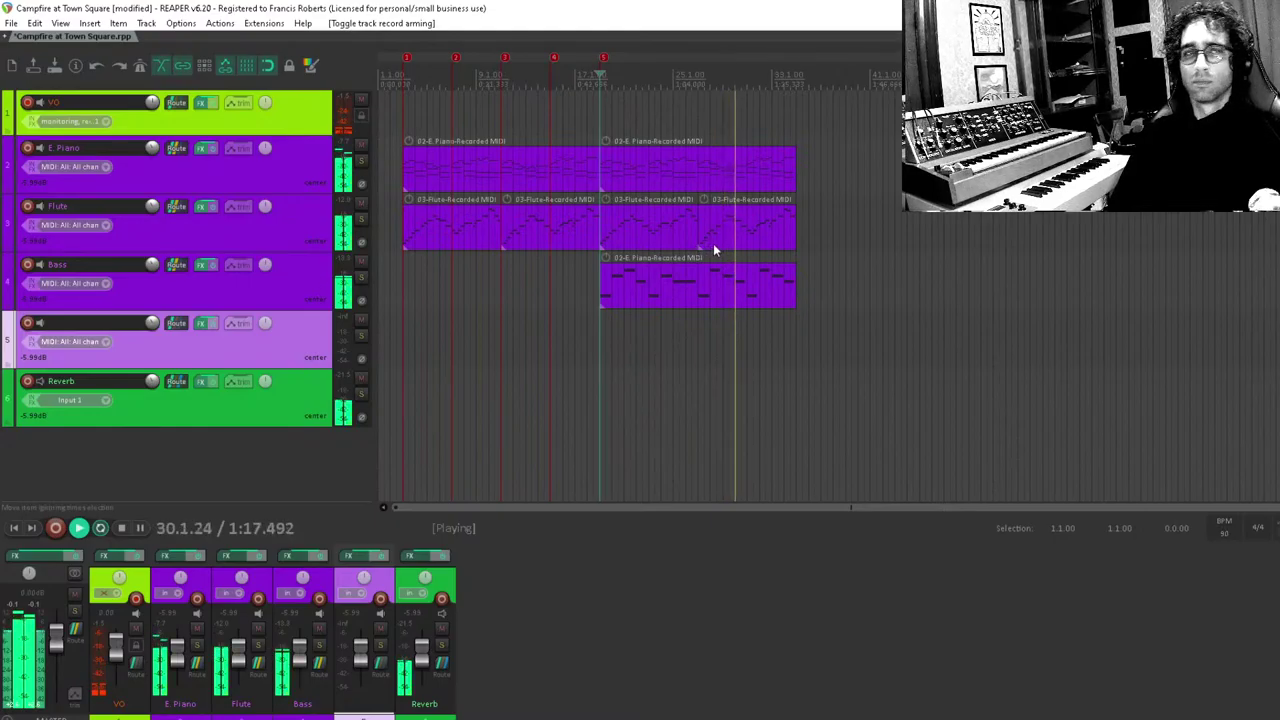
key(space)
Listen closely to the bass part from around bar 29 to judge how its notes end.
click(738, 282)
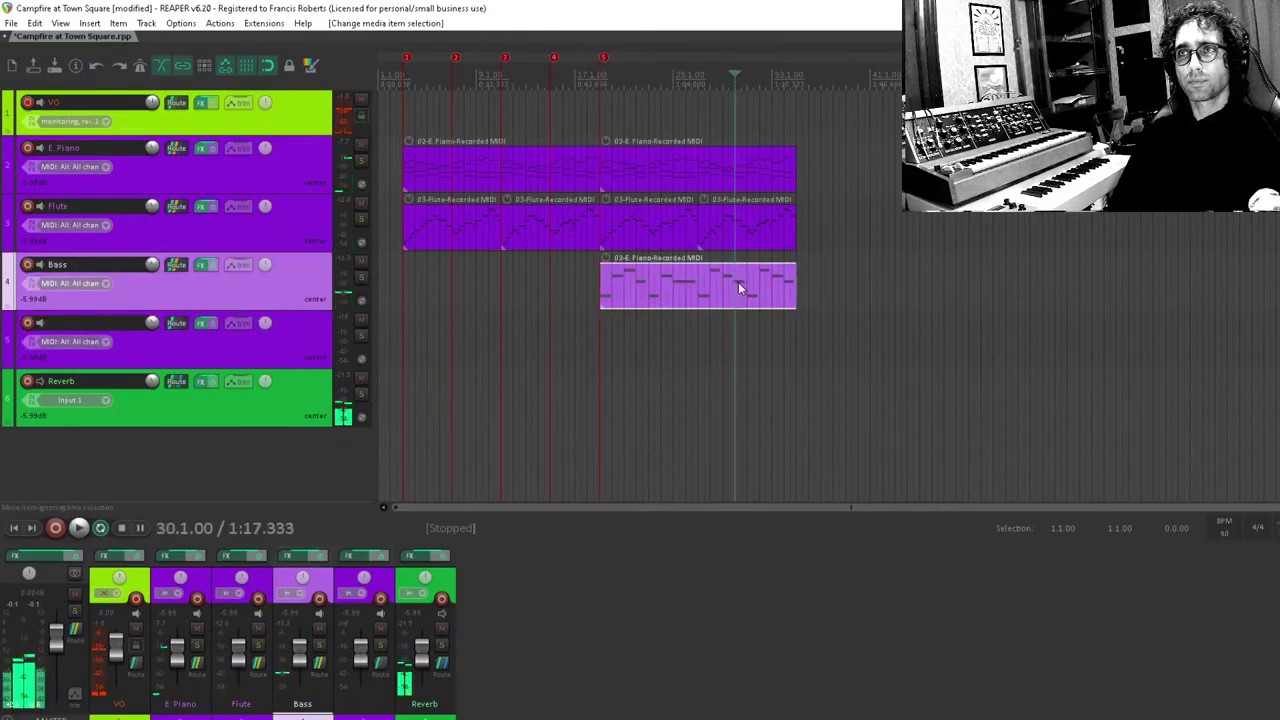
scroll(728, 295, up, 3)
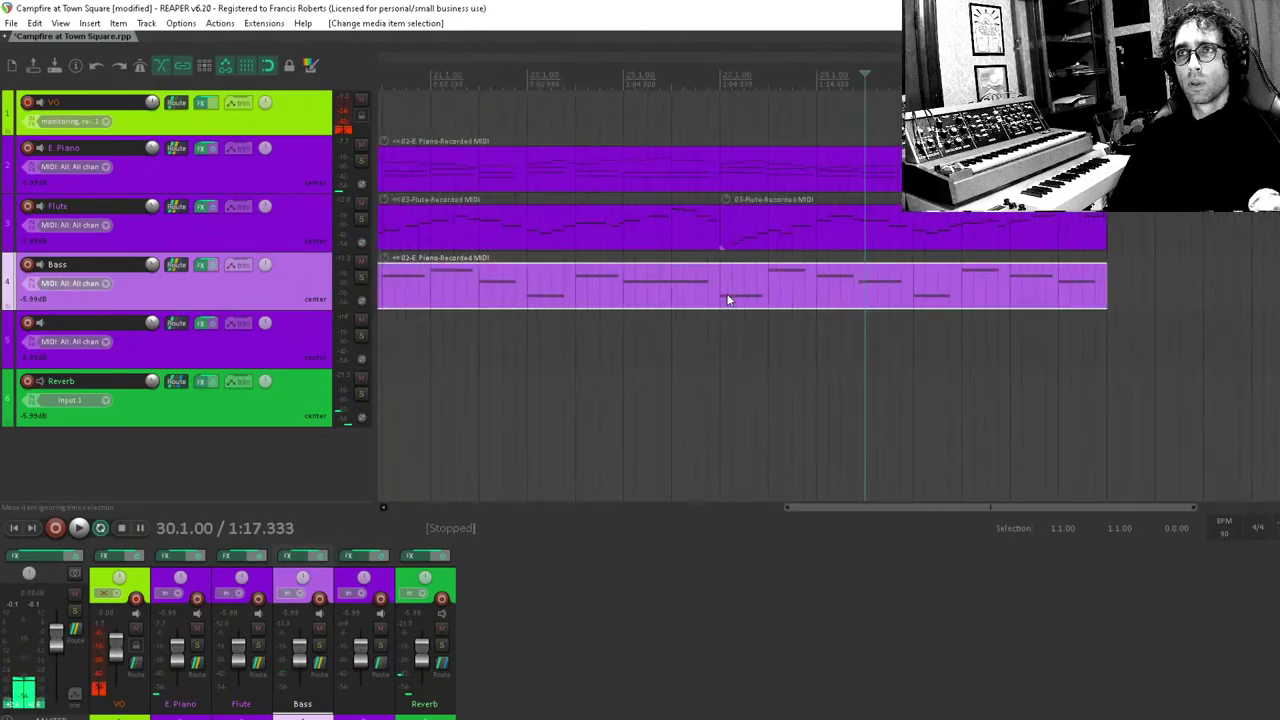
click(752, 345)
key(space)
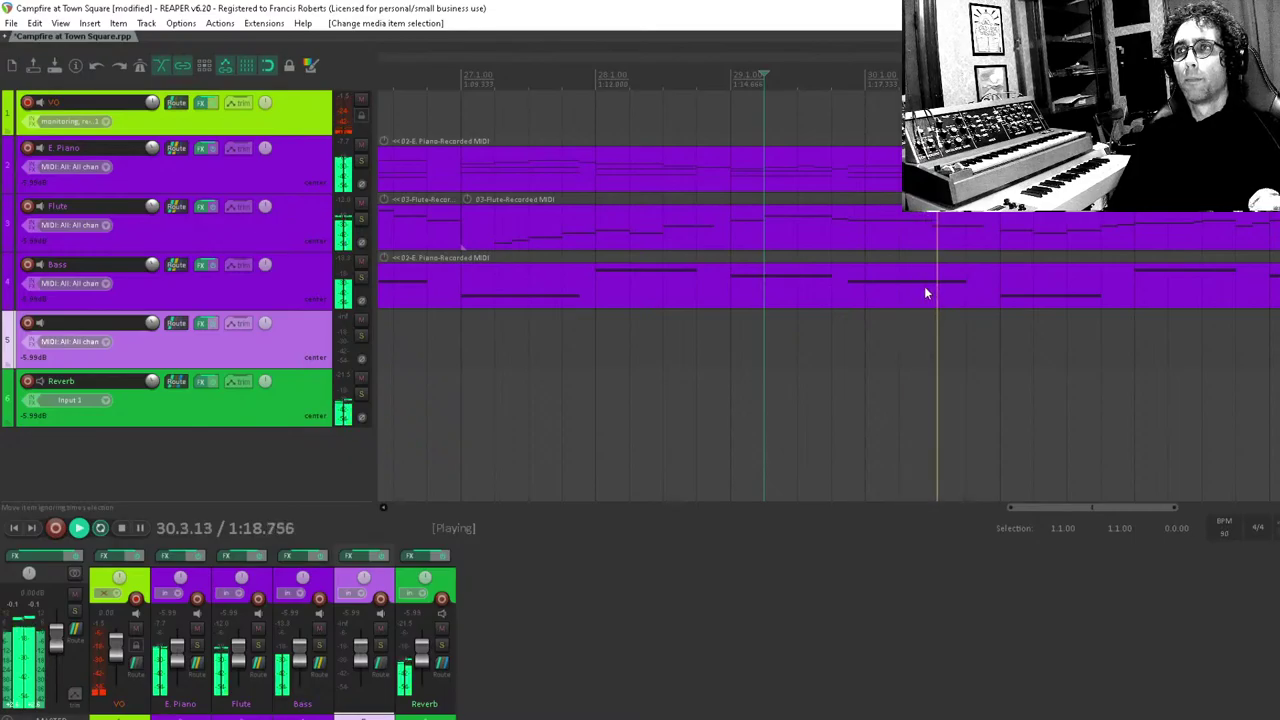
key(space)
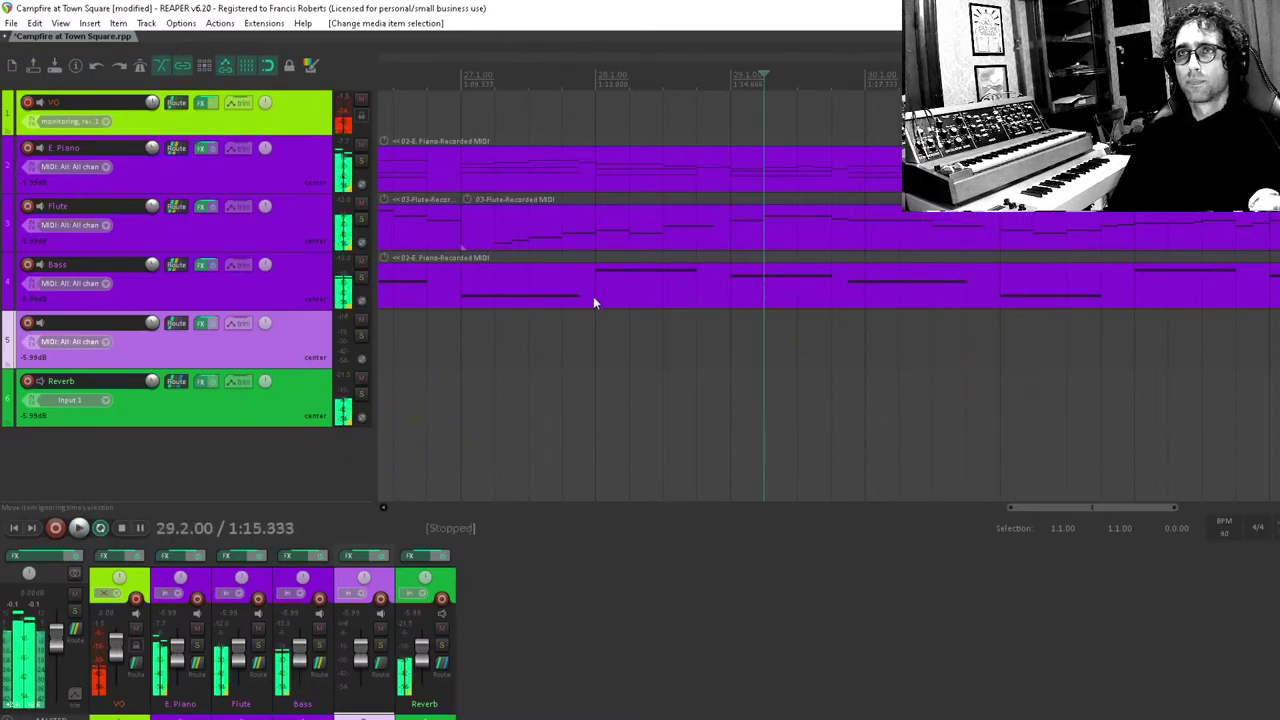
Raise the ReaSynth release on the Bass track to about 725 ms during playback and close the effects window.
click(200, 264)
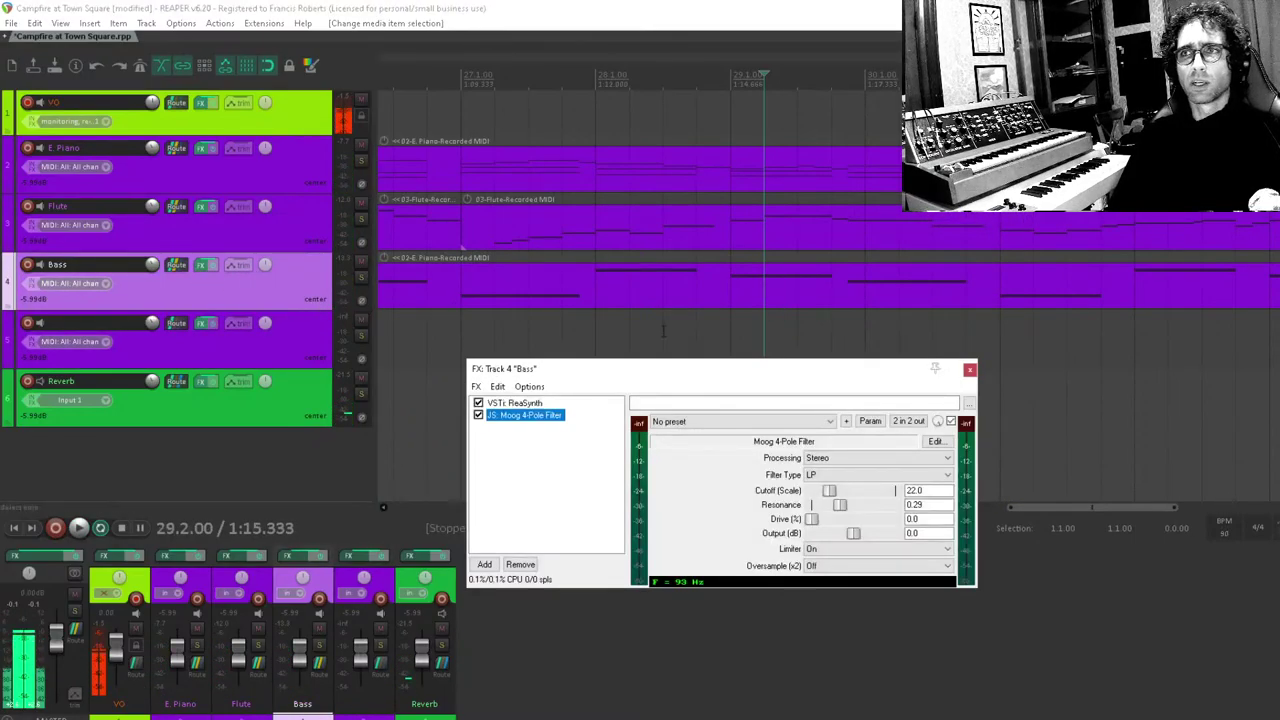
click(515, 402)
drag(708, 543, 726, 543)
key(space)
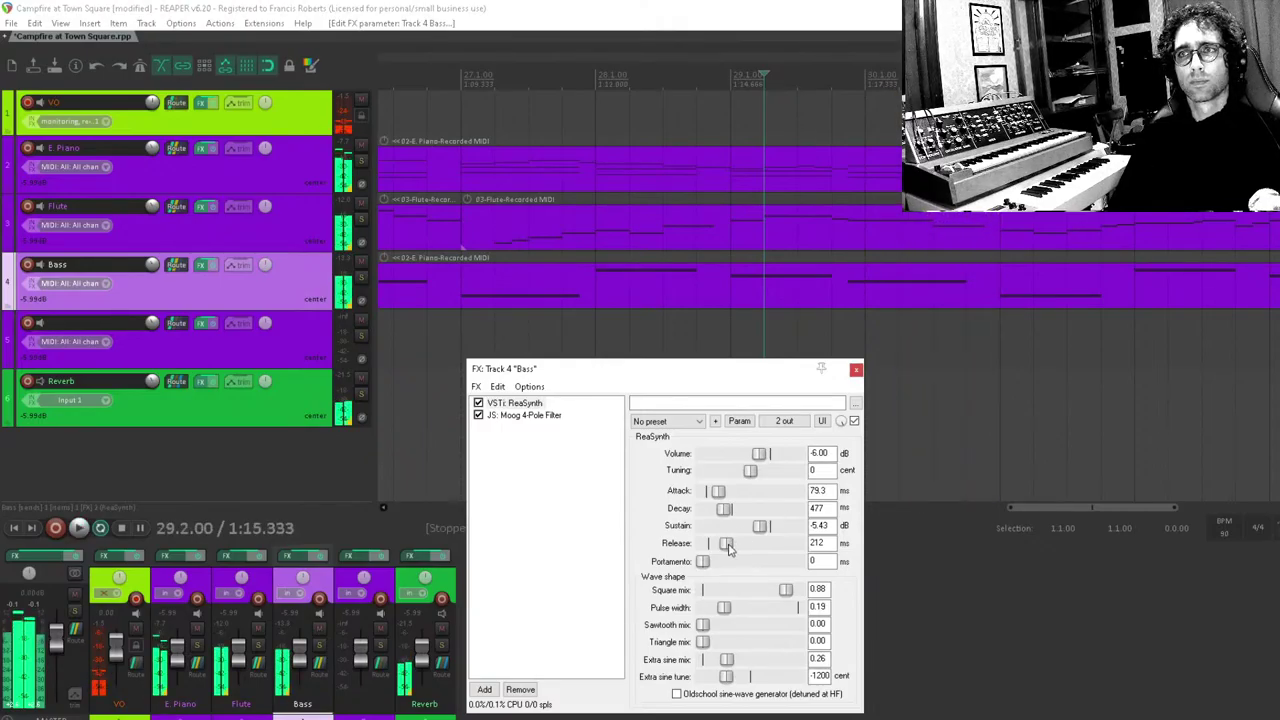
drag(726, 543, 743, 543)
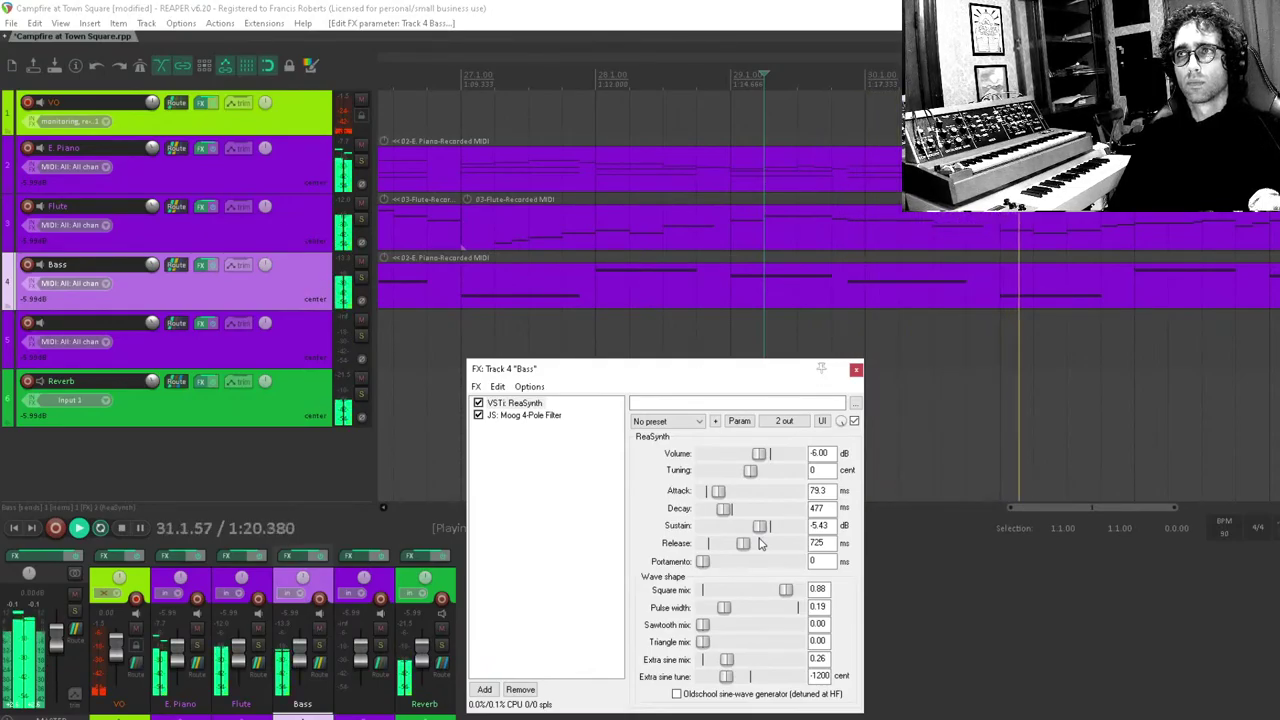
click(856, 369)
Listen to the arrangement through to its end, stop playback, and save the project with the edit cursor at 34.3.00.
scroll(800, 320, down, 3)
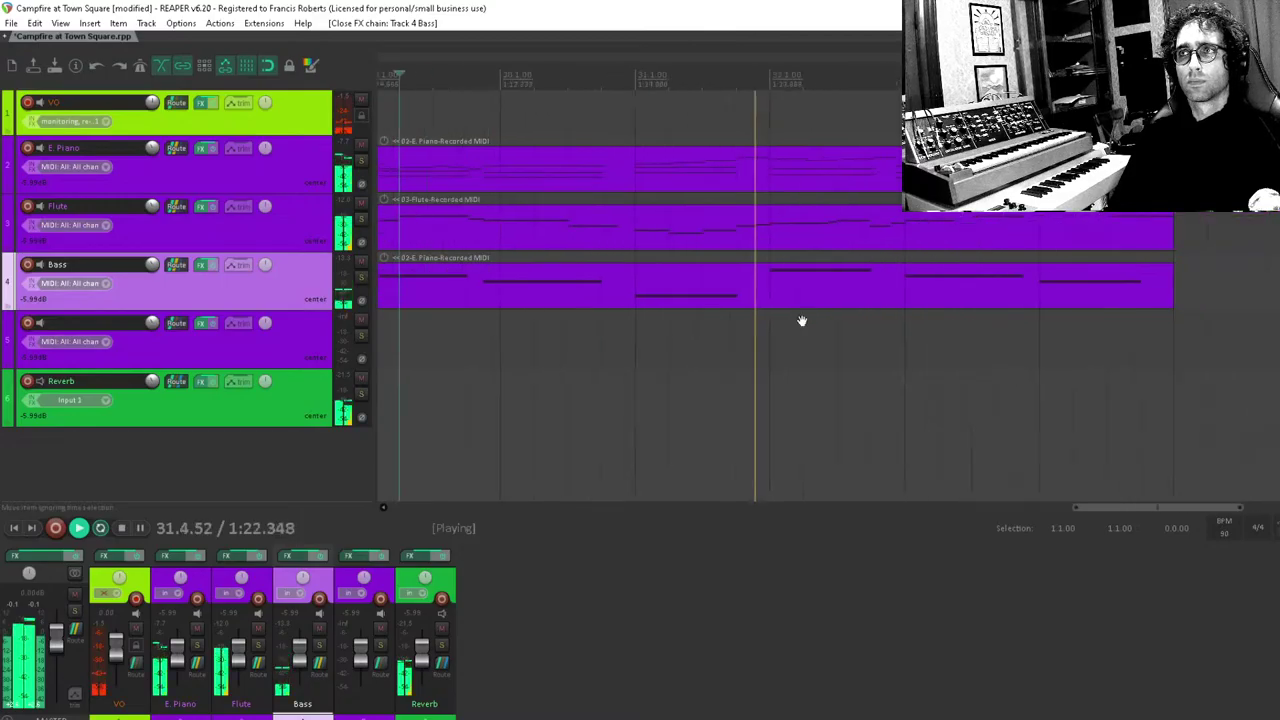
scroll(751, 308, down, 2)
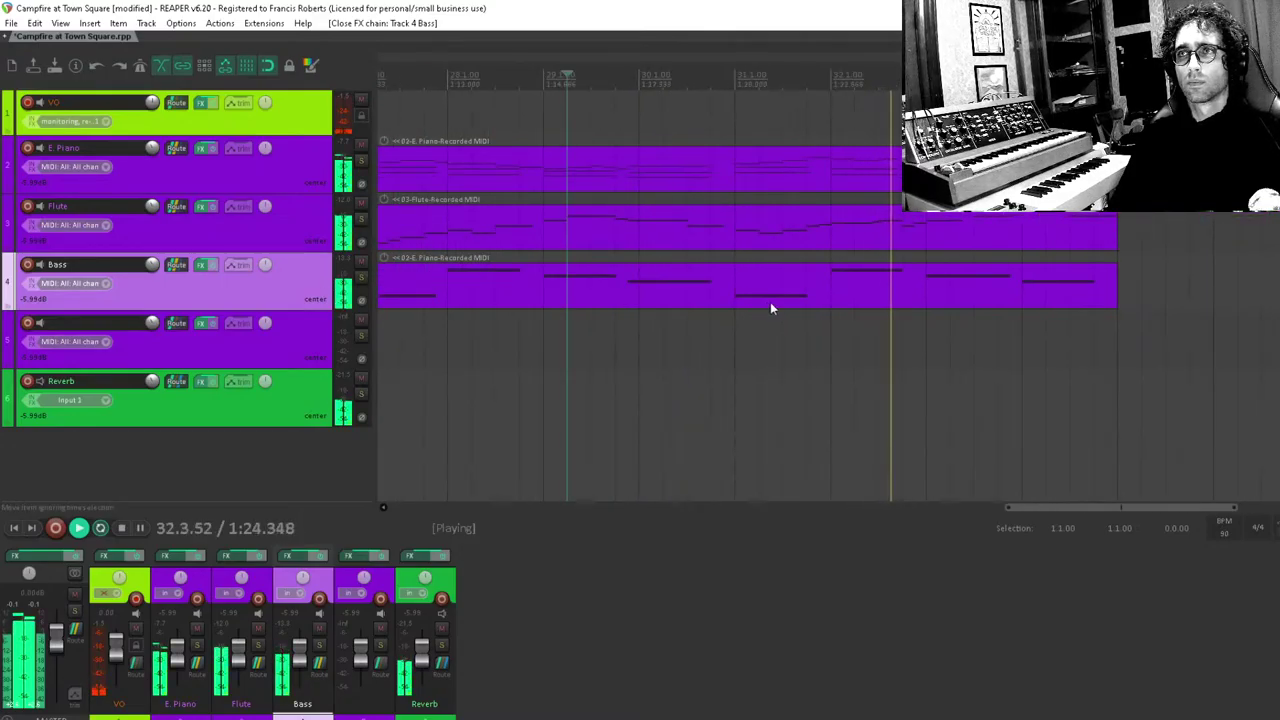
scroll(775, 302, down, 4)
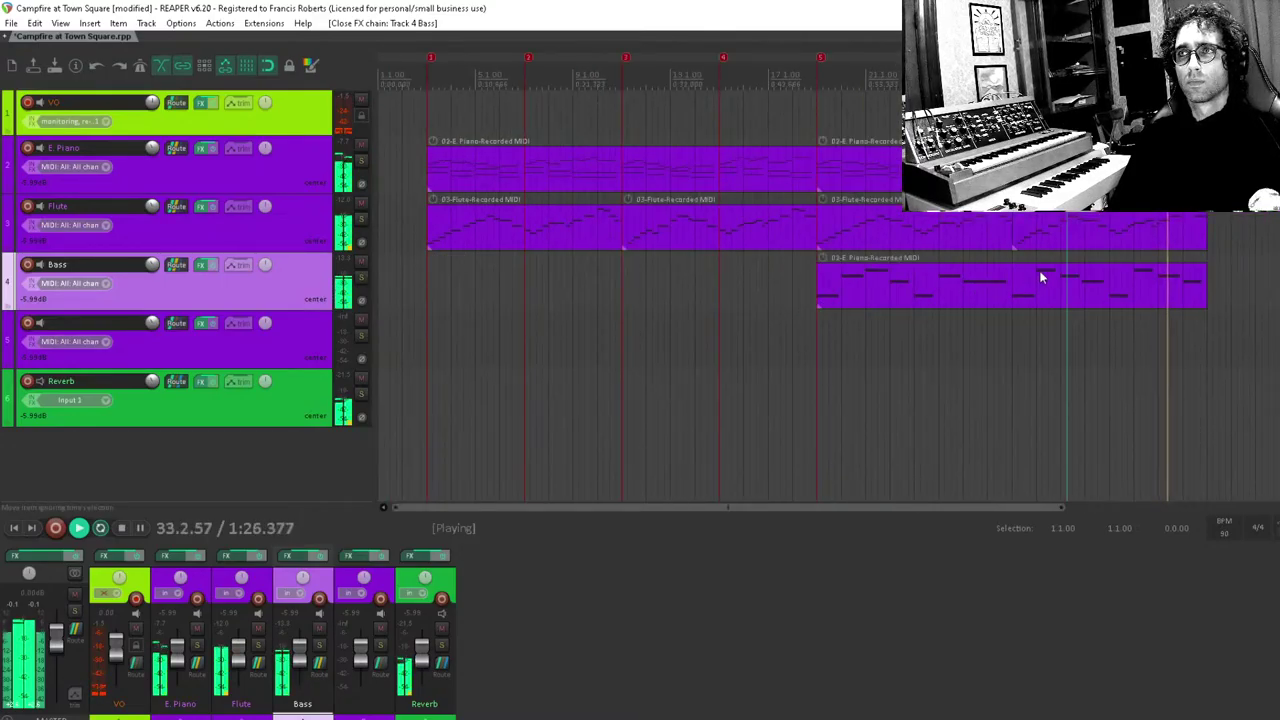
click(1040, 272)
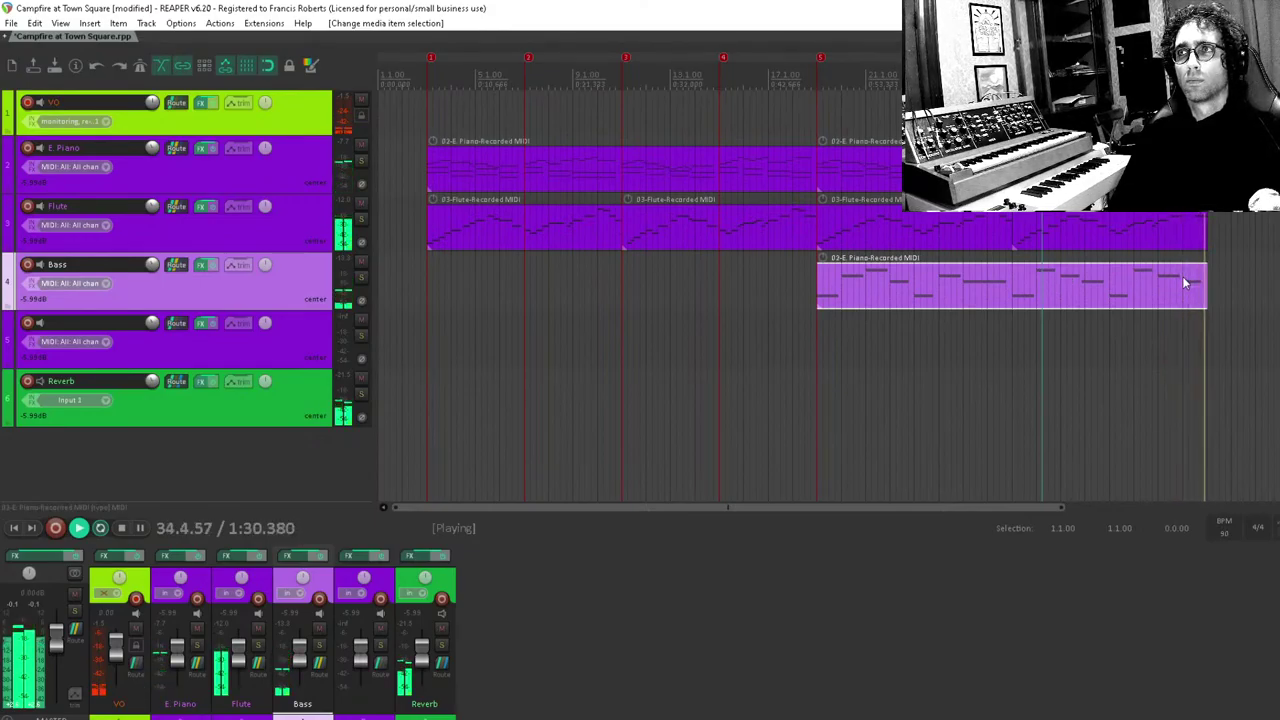
key(space)
click(1196, 355)
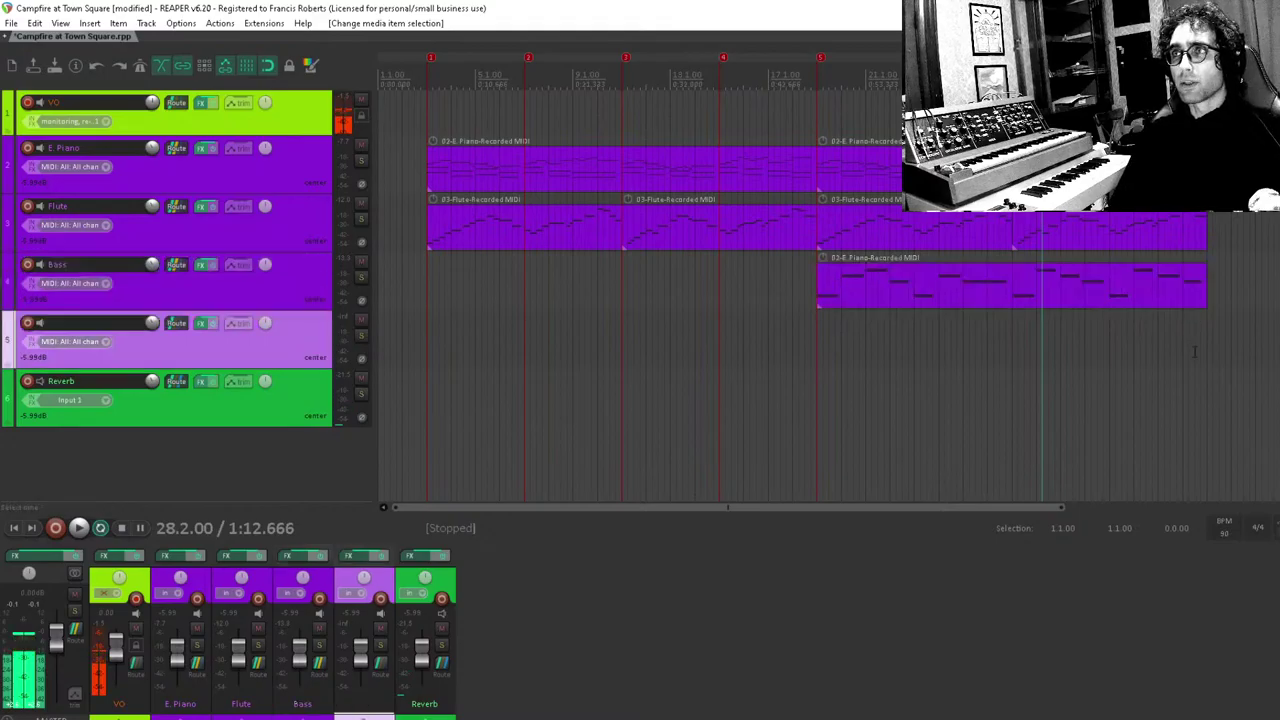
key(ctrl+s)
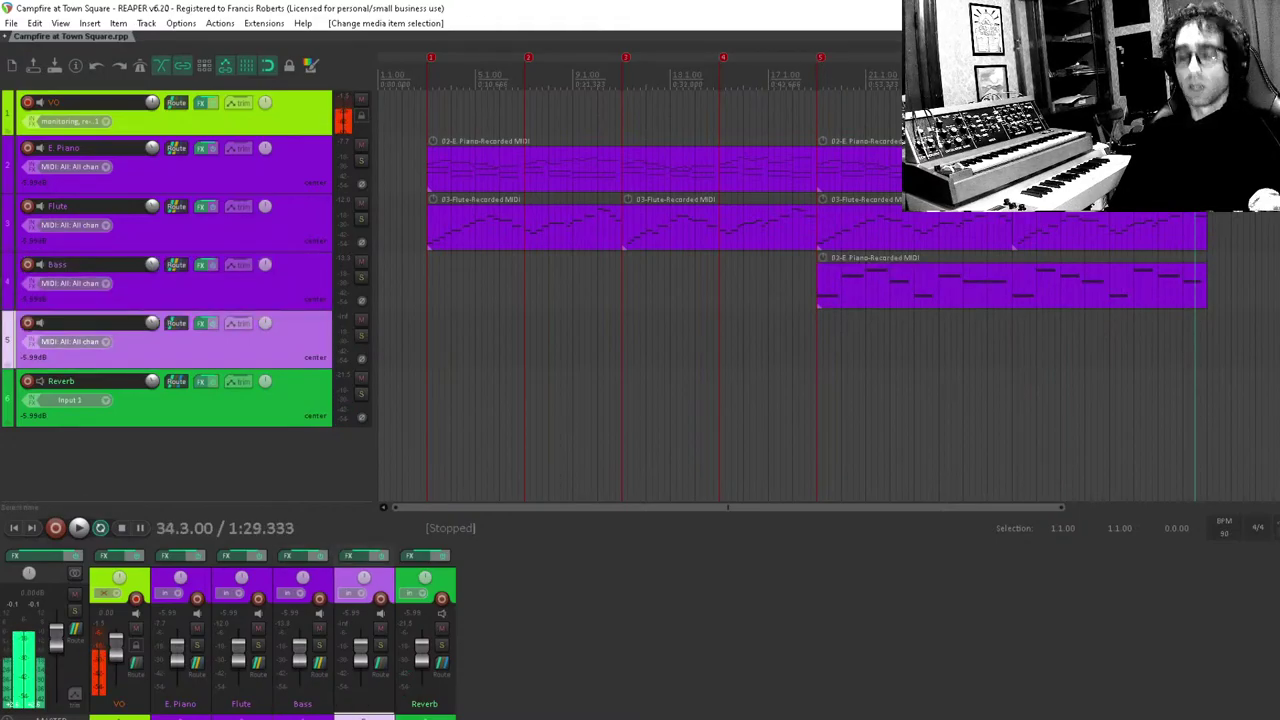
Delete all existing markers and add eight new ones at scattered positions along the timeline.
key(ctrl+Delete)
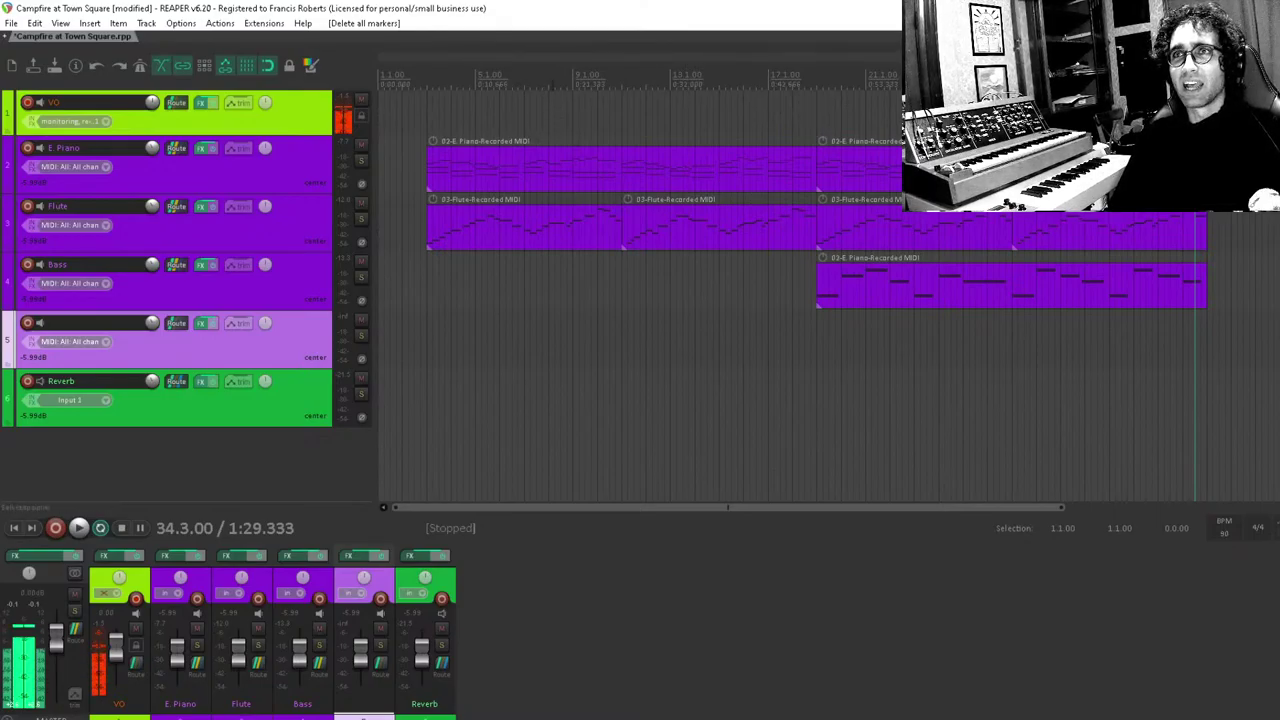
click(555, 122)
click(679, 113)
key(m)
click(837, 113)
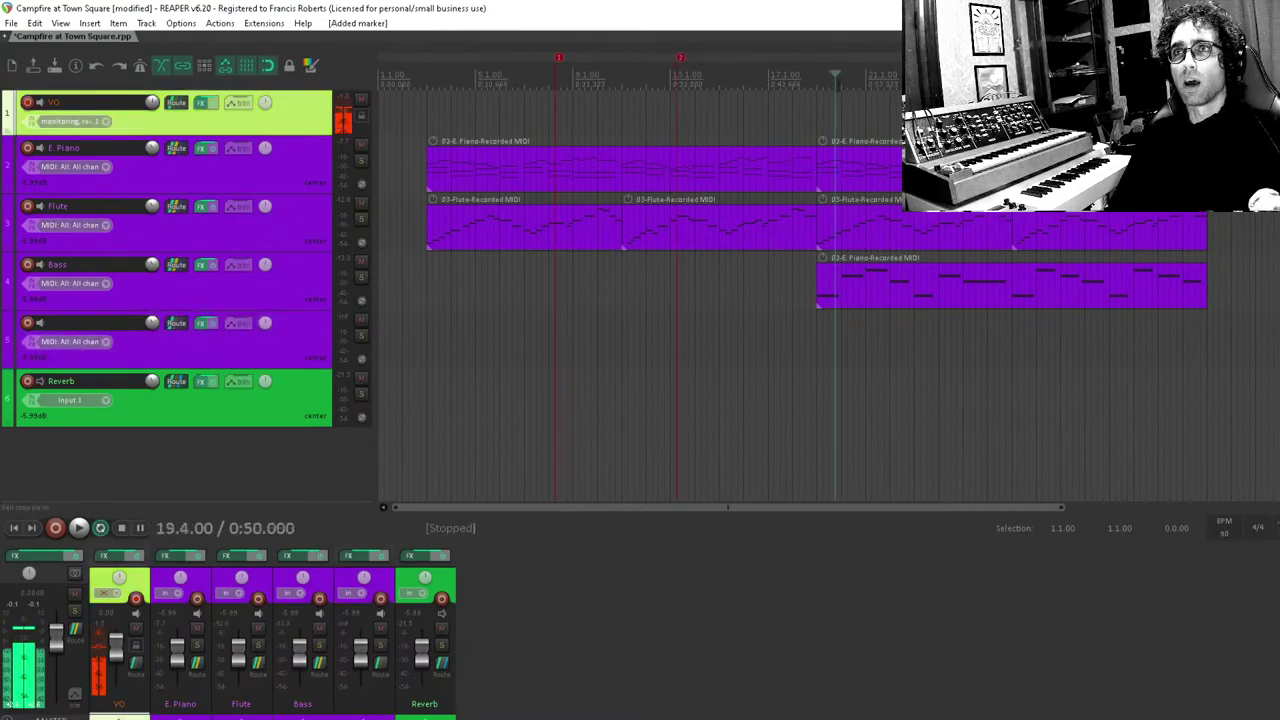
key(m)
click(944, 113)
key(m)
click(750, 113)
click(1006, 113)
click(1177, 113)
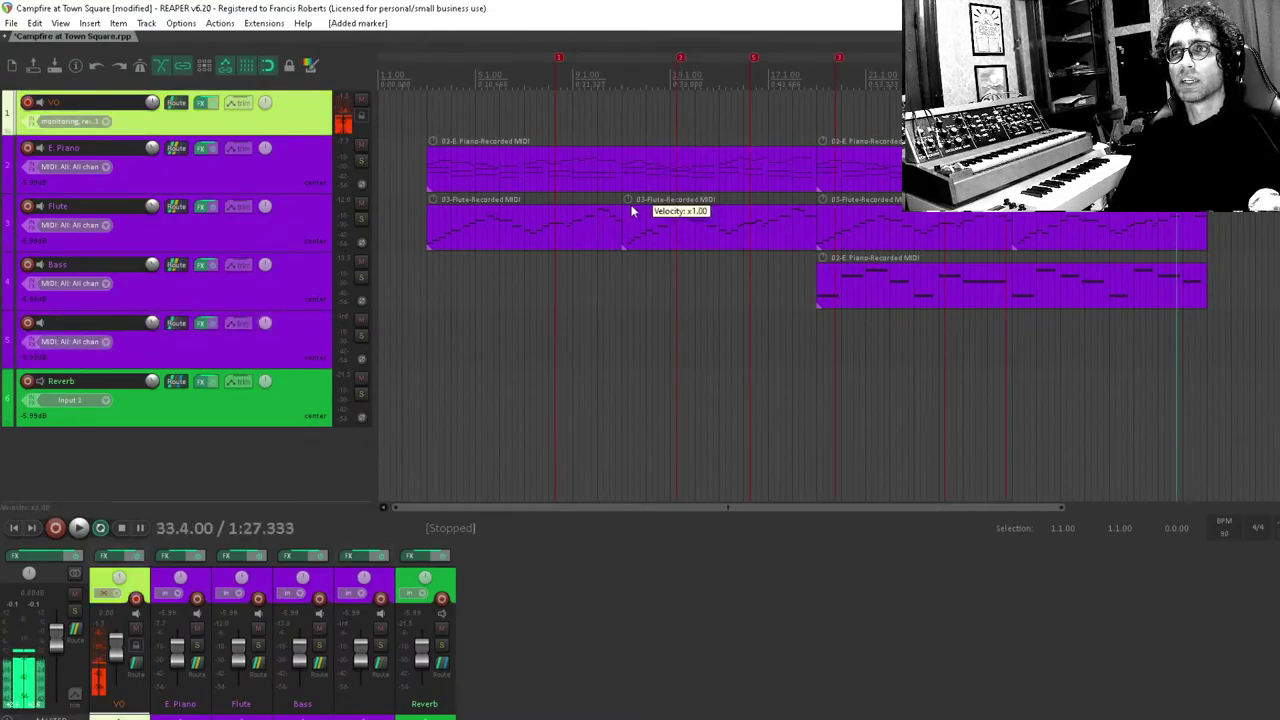
click(610, 112)
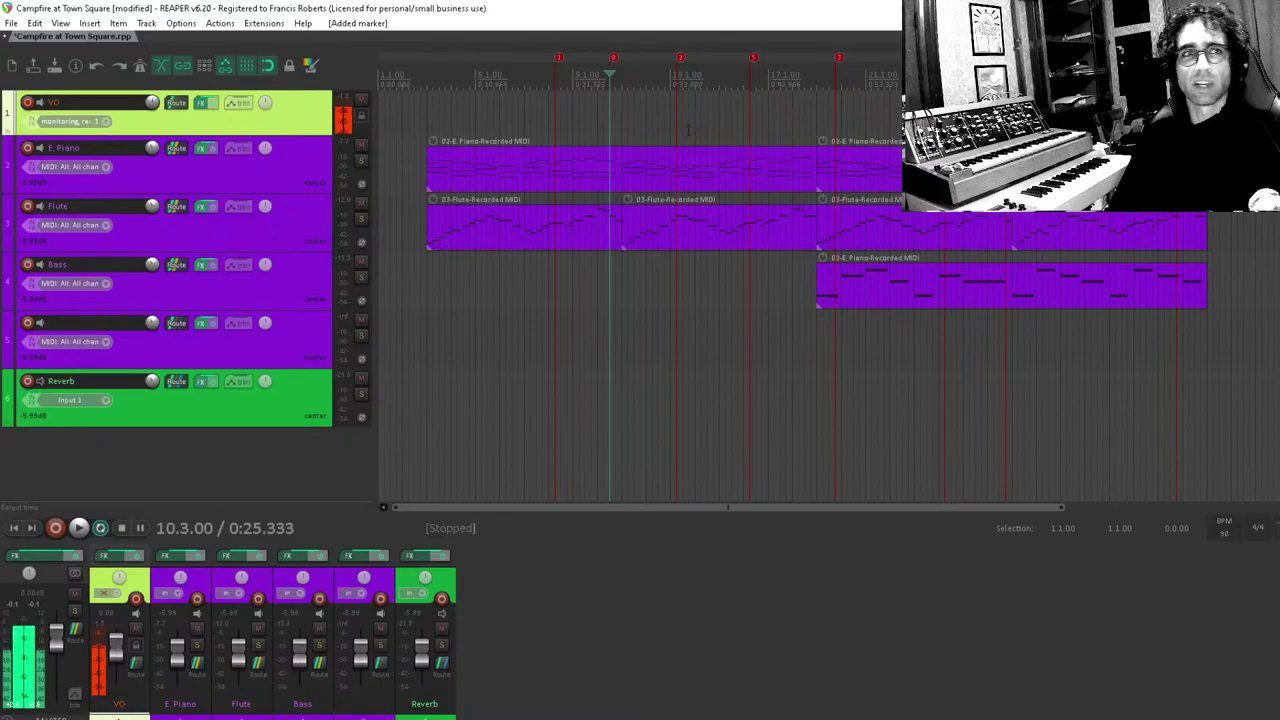
Search the action list for "delete all mark" and select the SWS: Delete all markers action to inspect its shortcut.
click(220, 23)
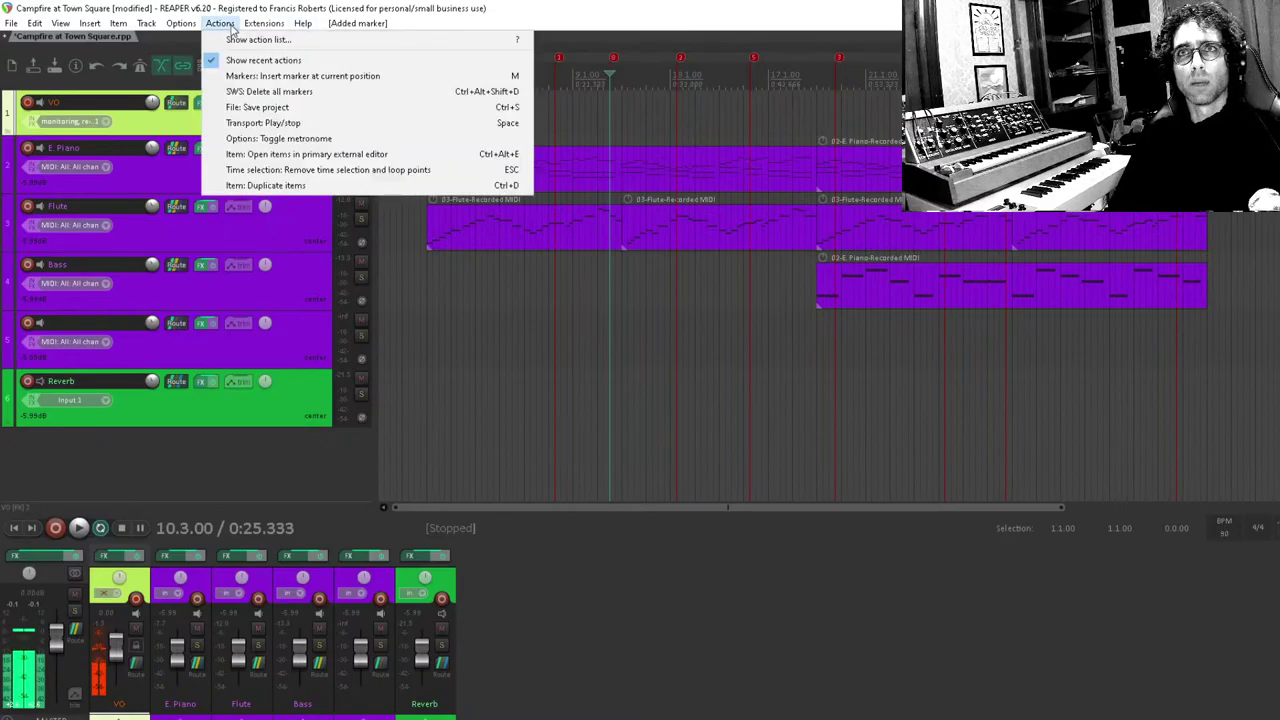
click(265, 41)
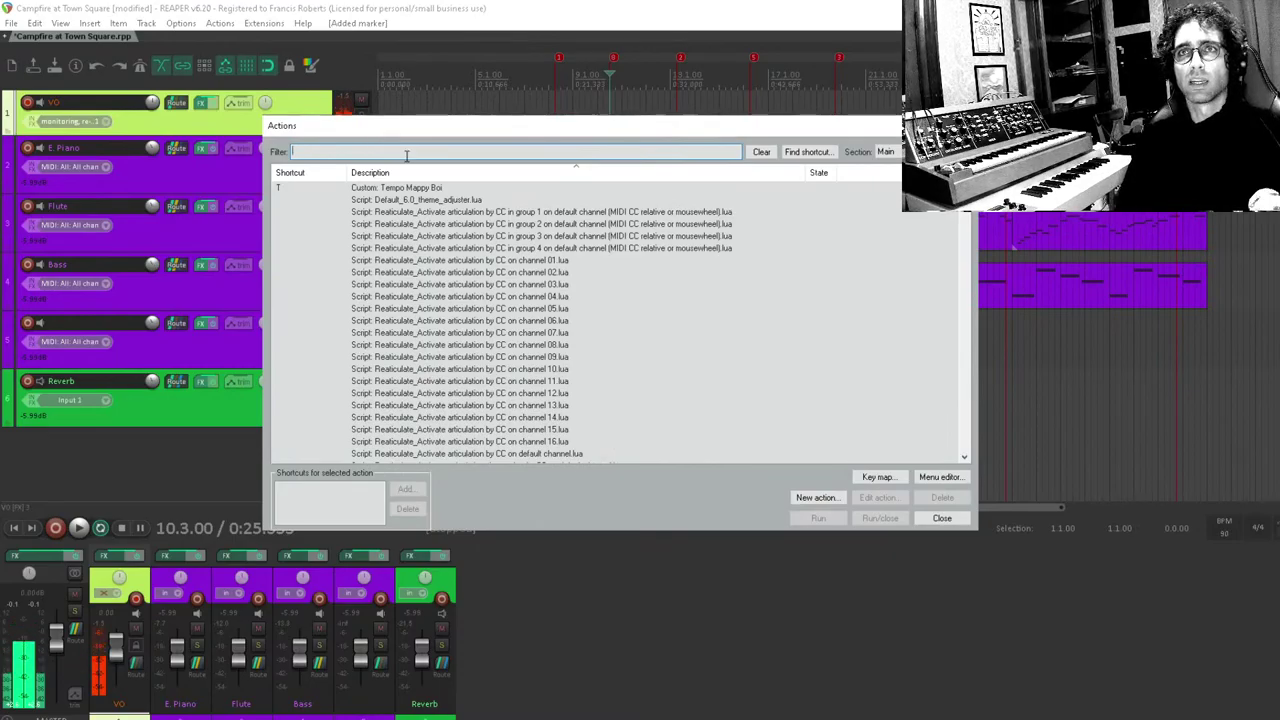
text(delete all mark)
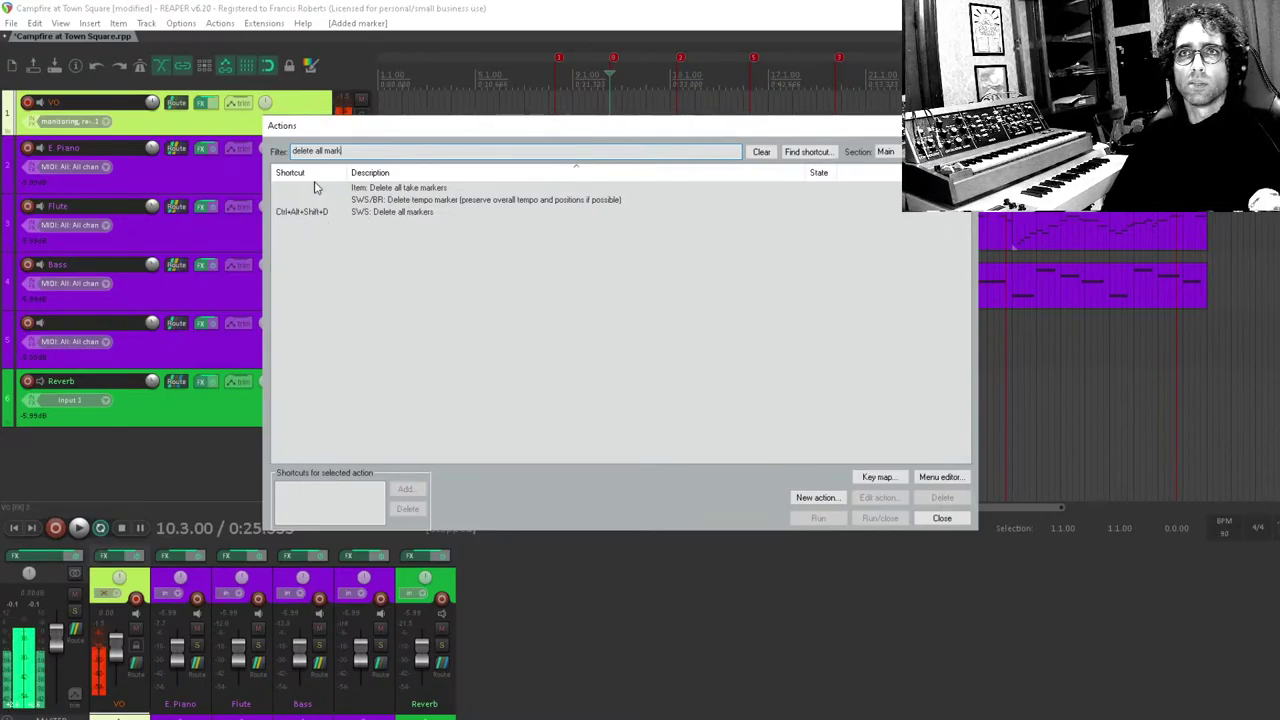
click(420, 214)
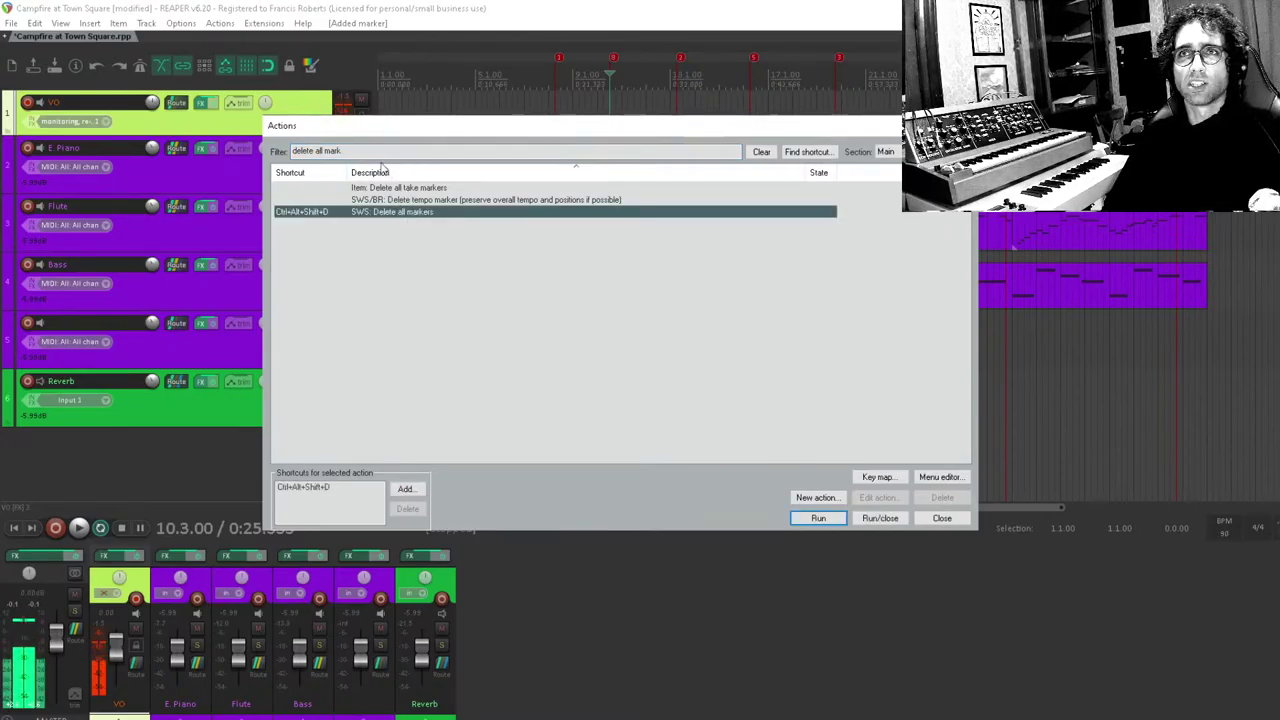
drag(385, 151, 298, 151)
click(432, 153)
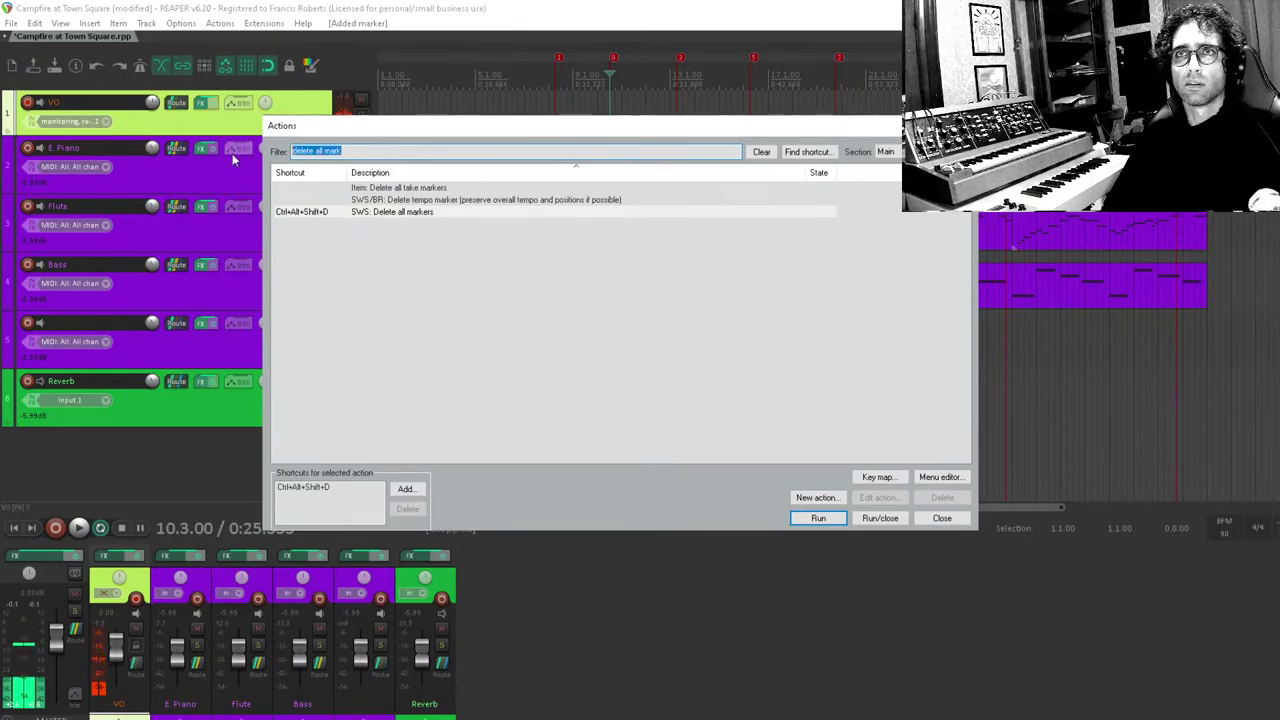
Search the action list for "set track color" and run SWS: Set selected track(s) to color black on tracks 2 to 5.
text(s)
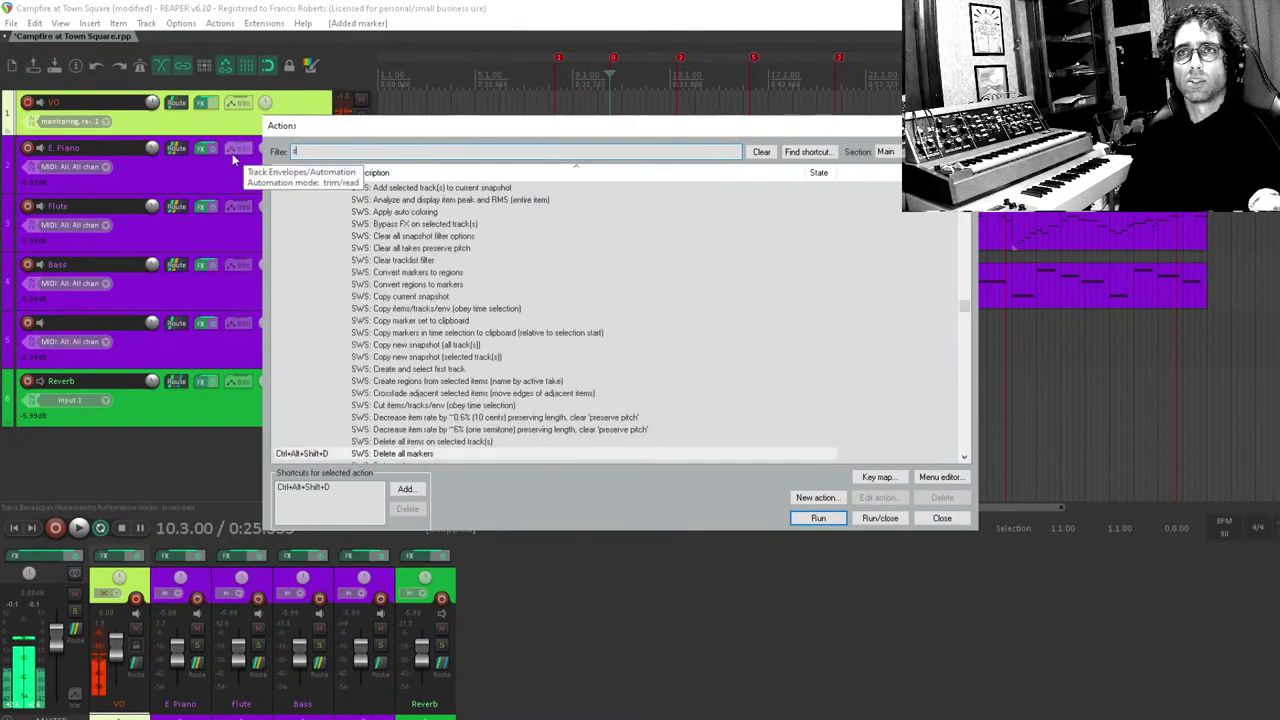
text(et track color)
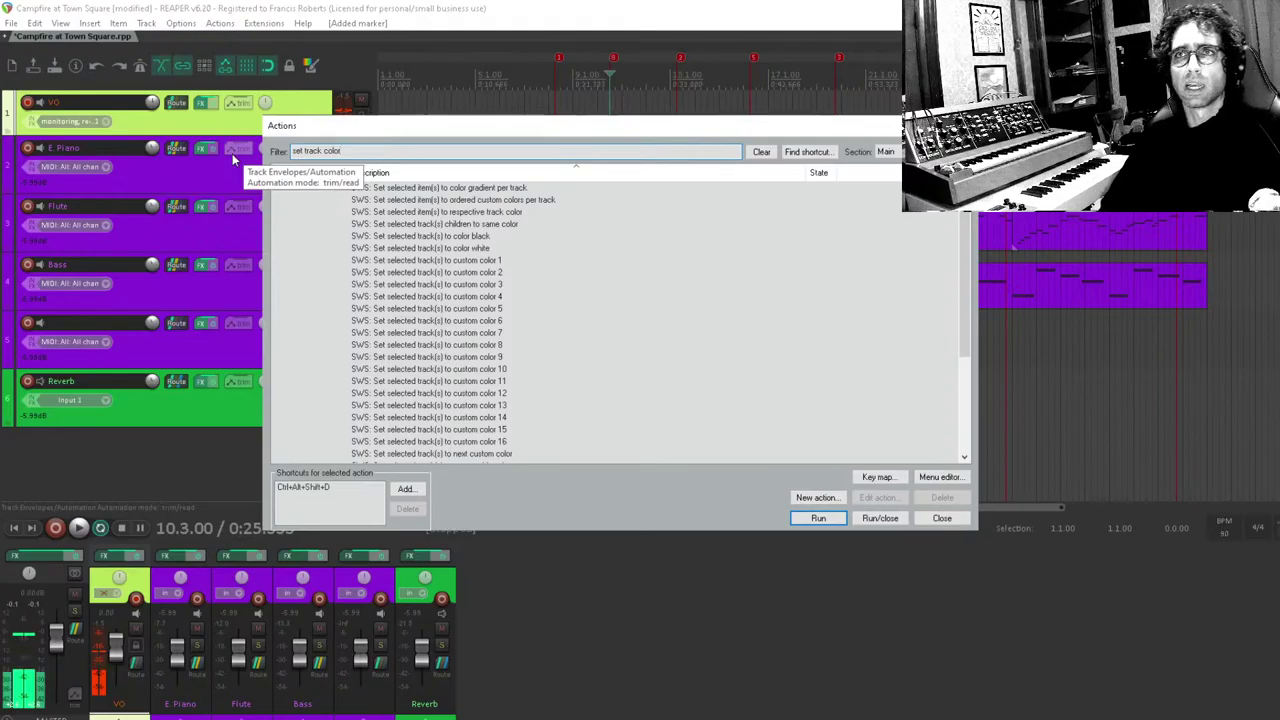
click(450, 238)
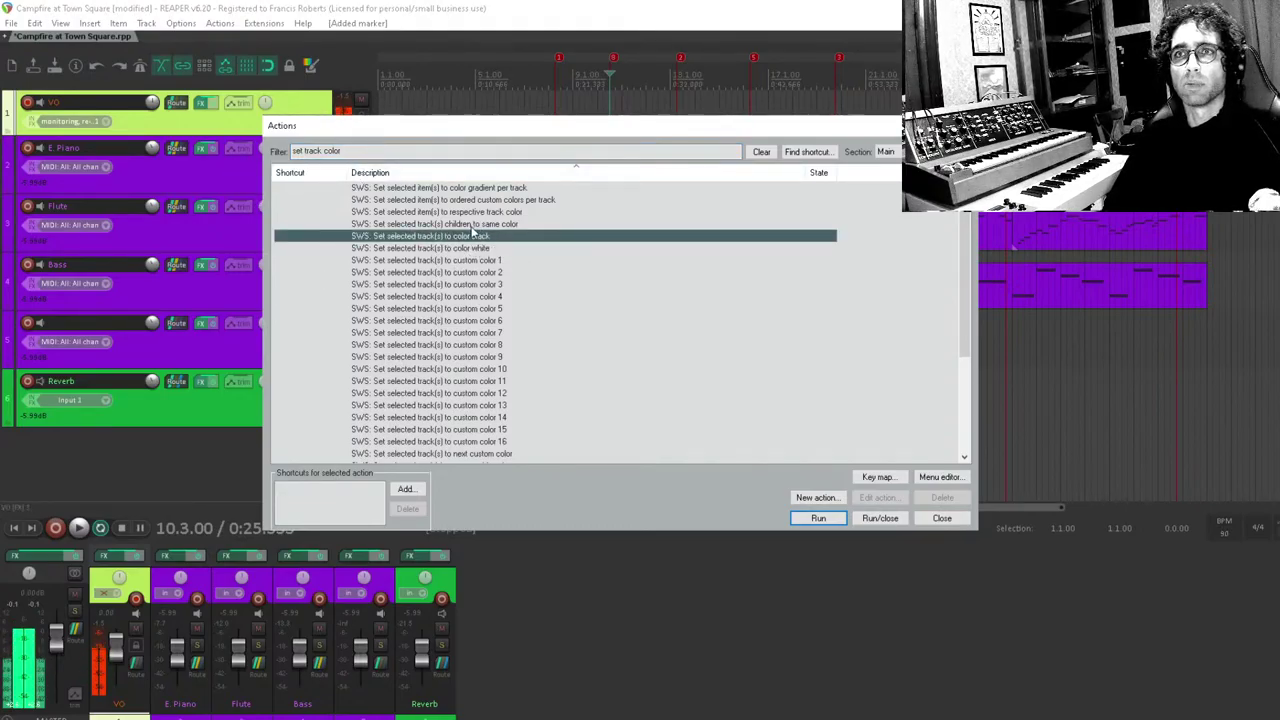
click(194, 353)
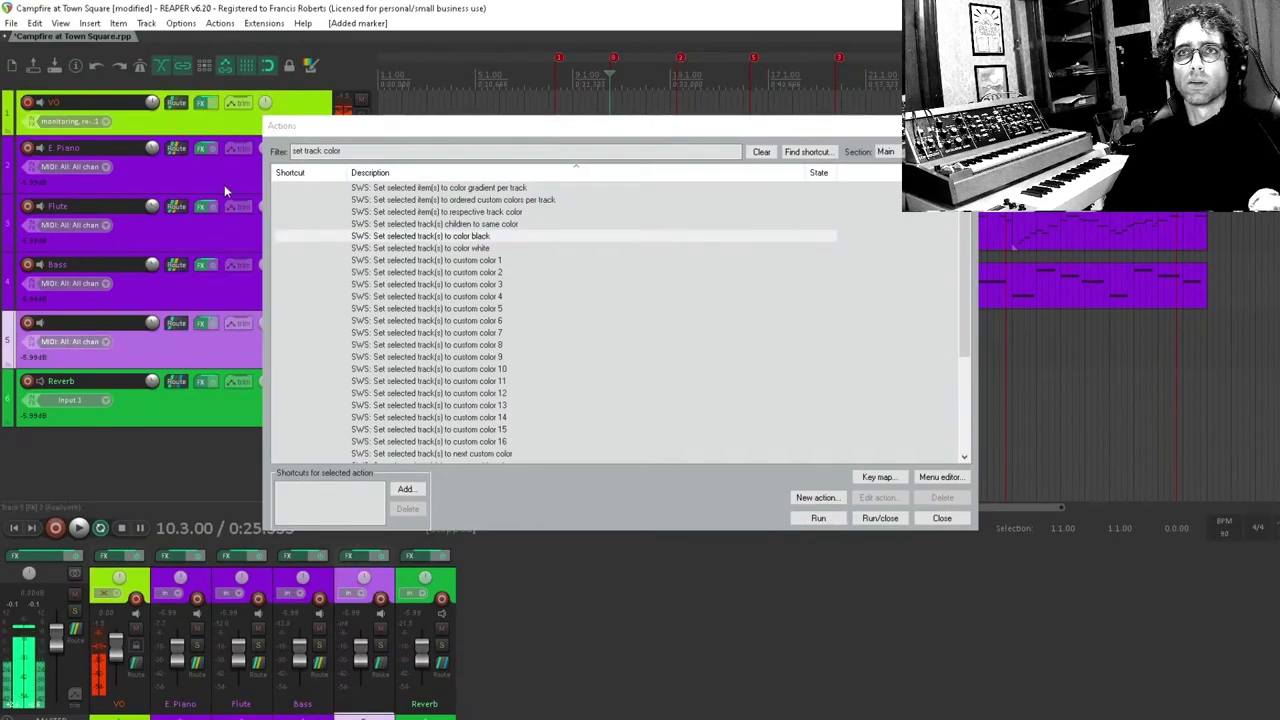
shift+click(224, 184)
click(387, 238)
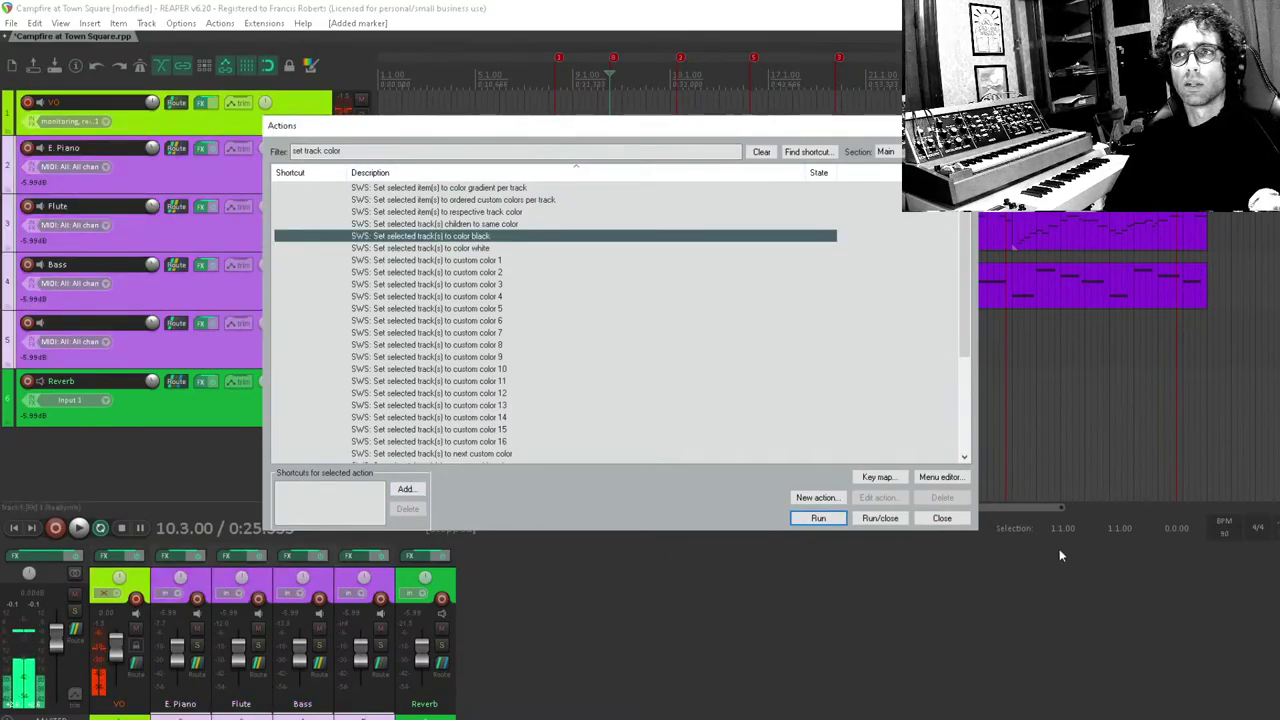
click(818, 518)
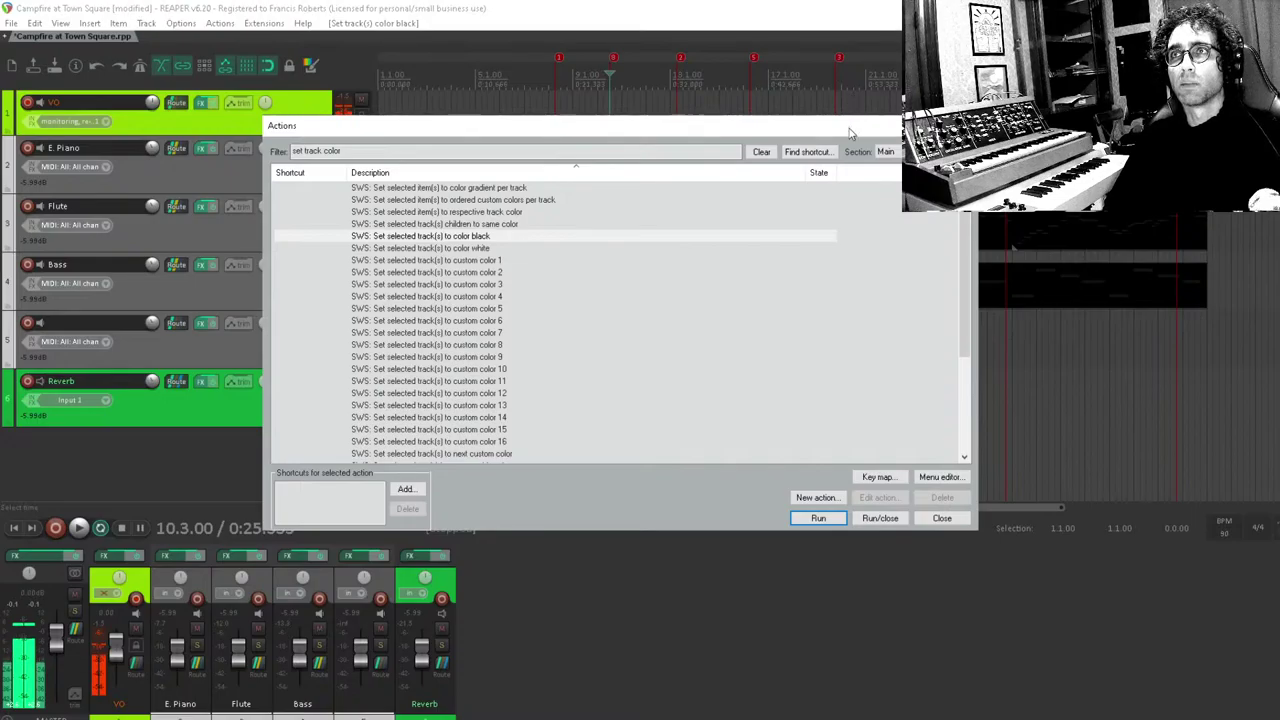
Inspect the shortcut assignment dialog for the SWS: Set selected track(s) to color black action without assigning a shortcut.
drag(849, 128, 795, 426)
drag(546, 432, 718, 137)
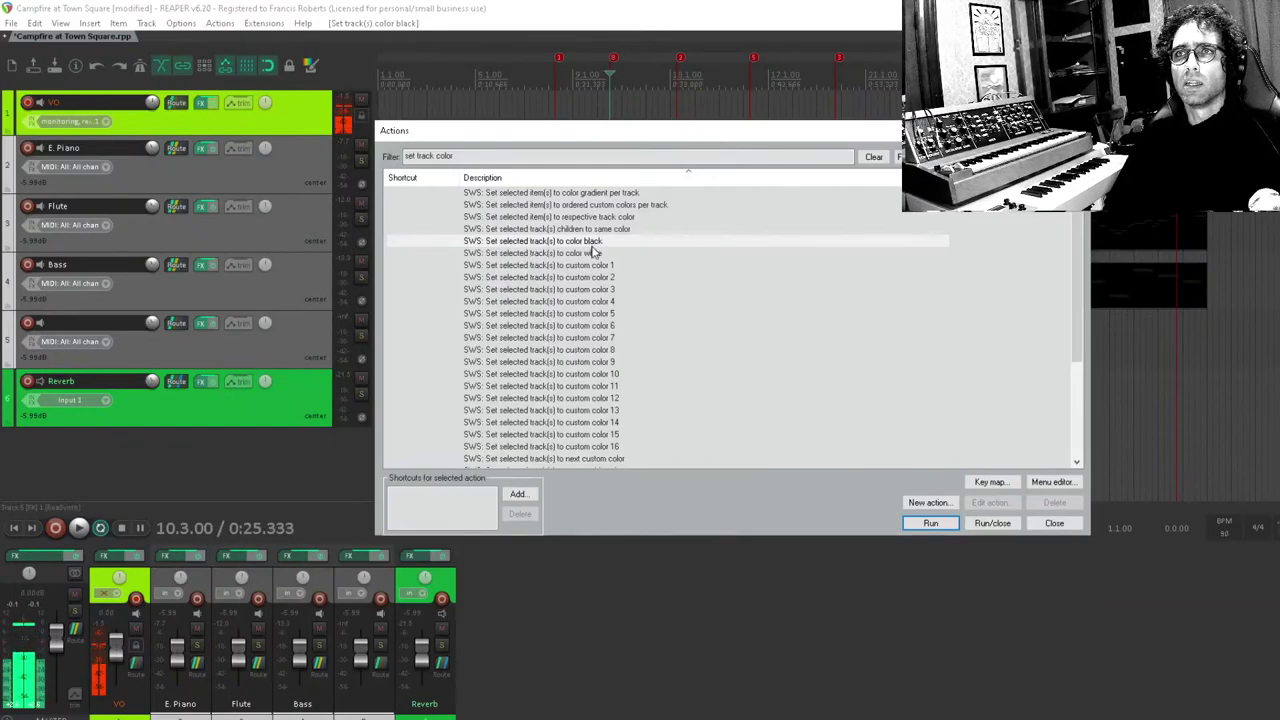
click(512, 243)
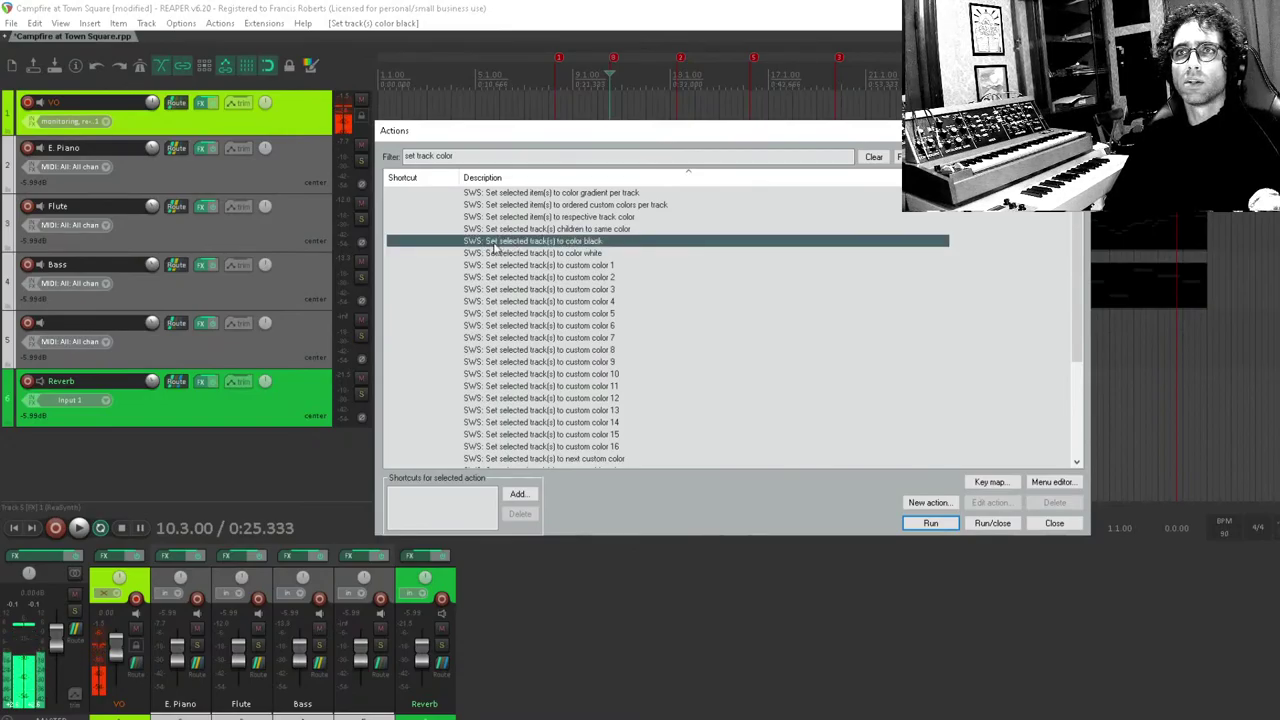
click(518, 496)
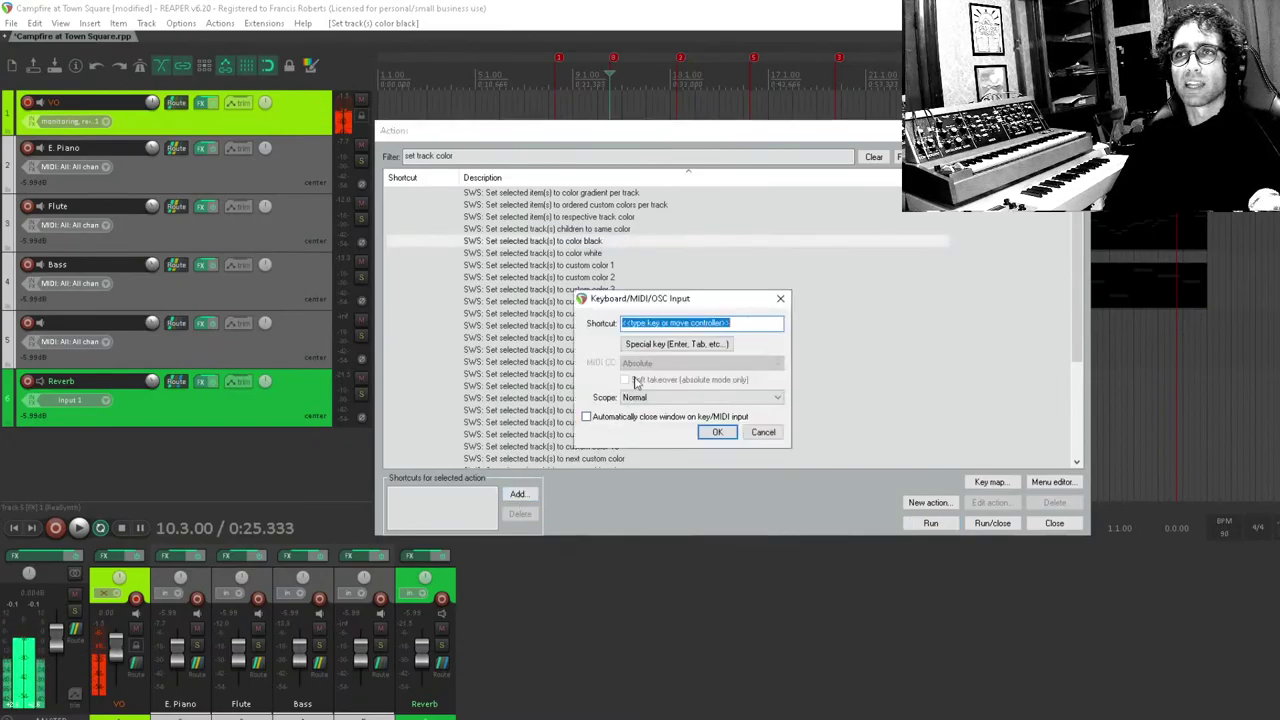
click(764, 433)
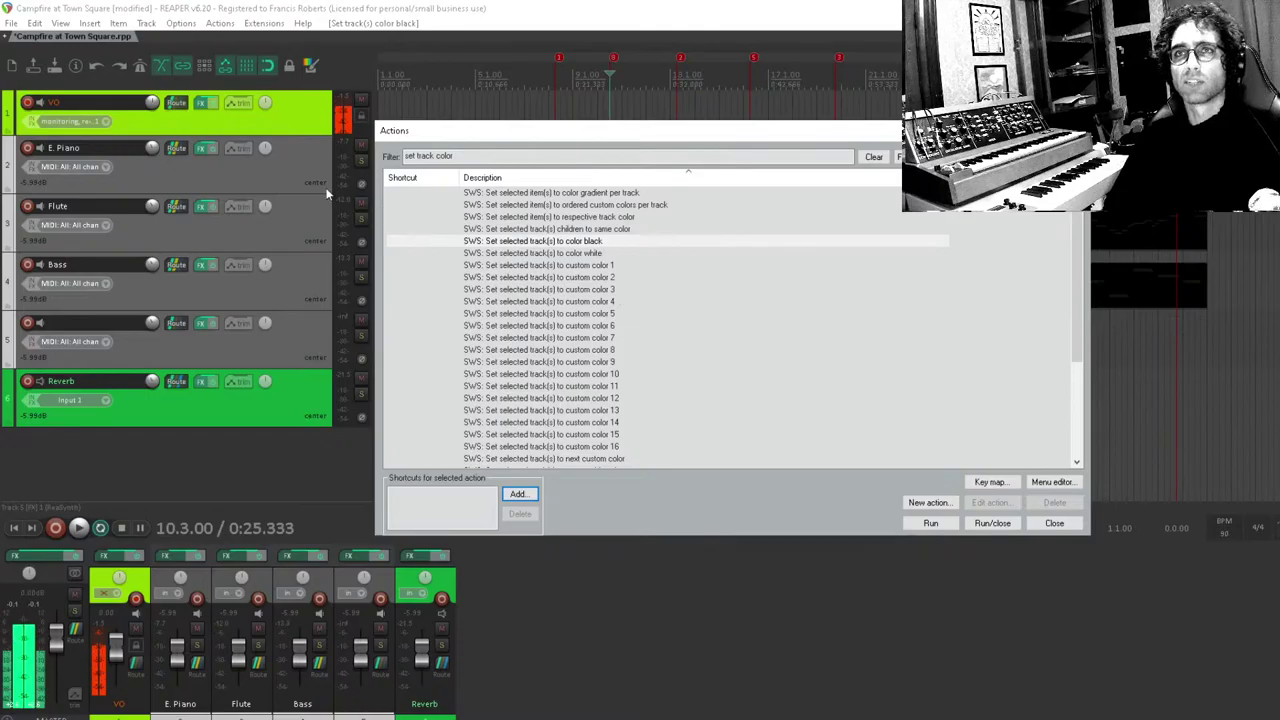
Delete all markers outside the action list and recolor tracks 2 to 5 turquoise.
click(781, 7)
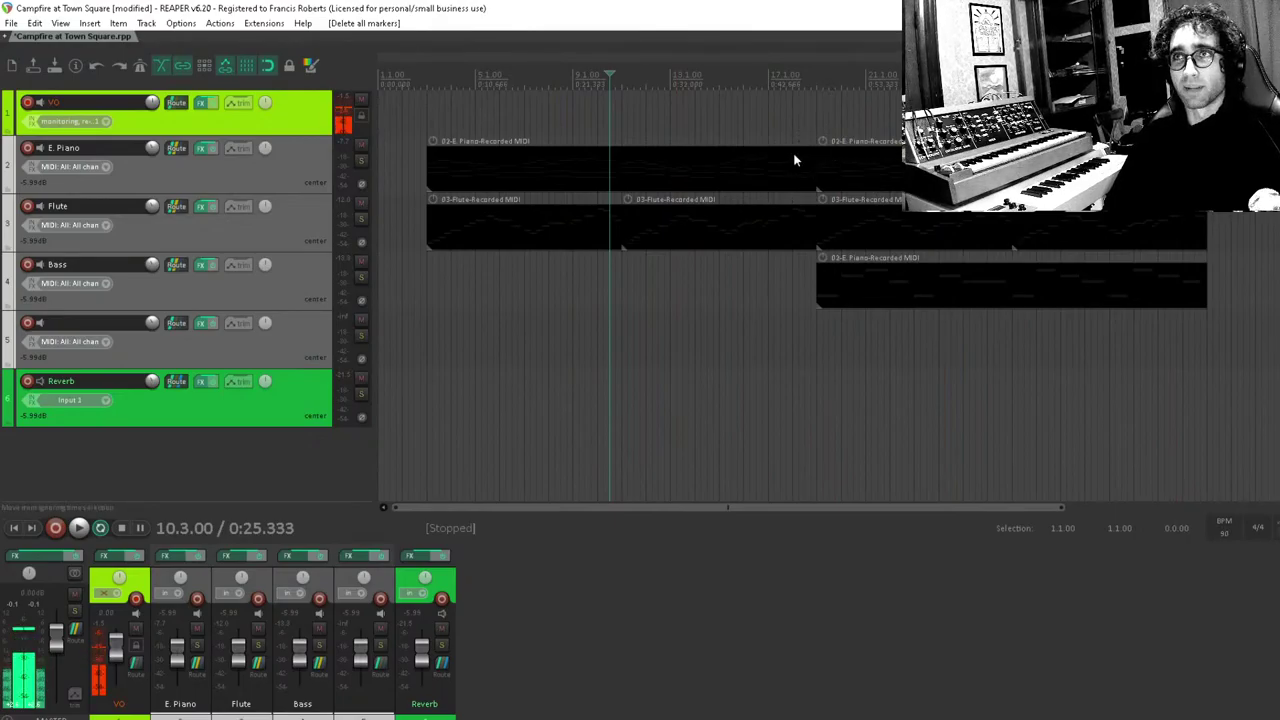
shift+click(325, 349)
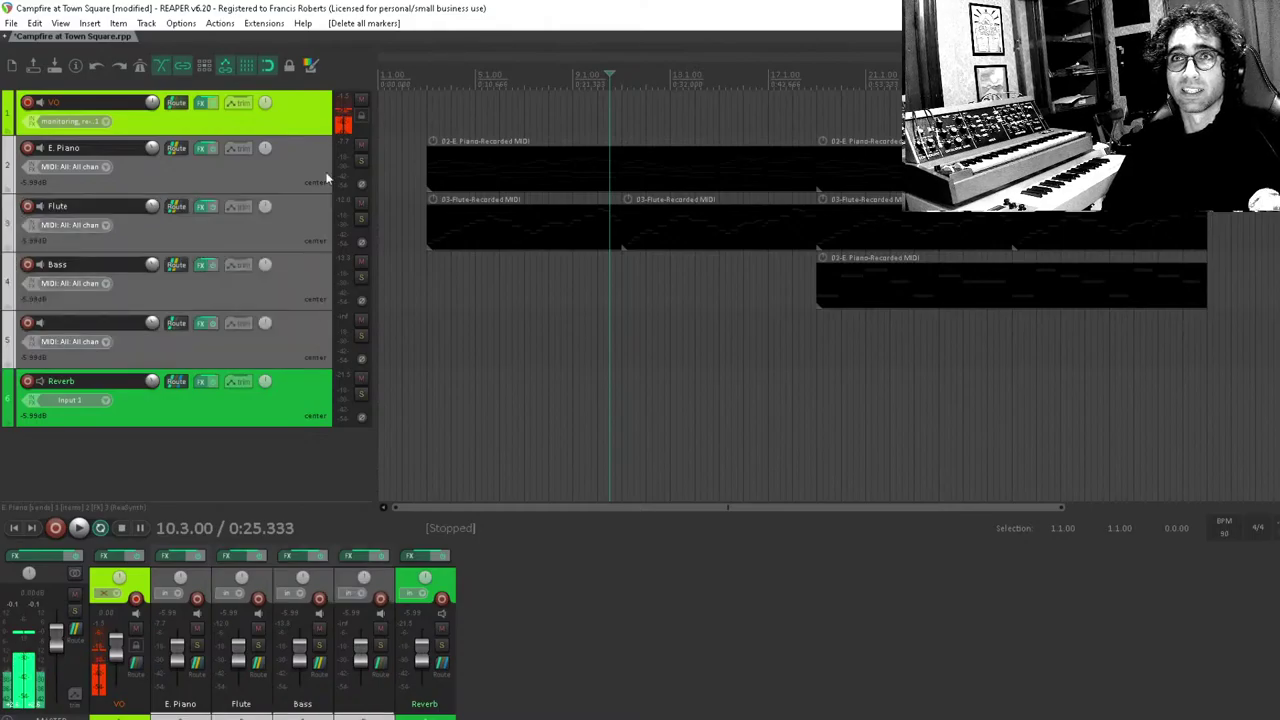
click(310, 65)
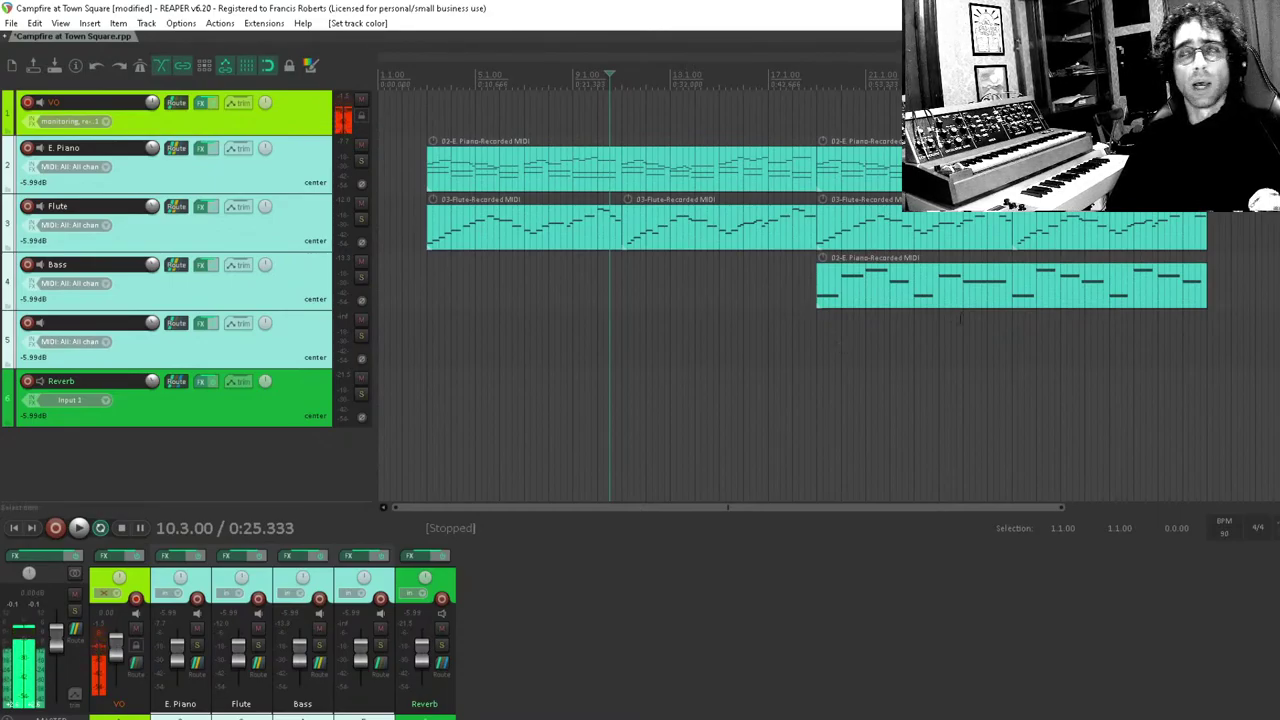
Place the edit cursor at 19.1.00 and view the effects chain of the E. Piano track.
click(816, 320)
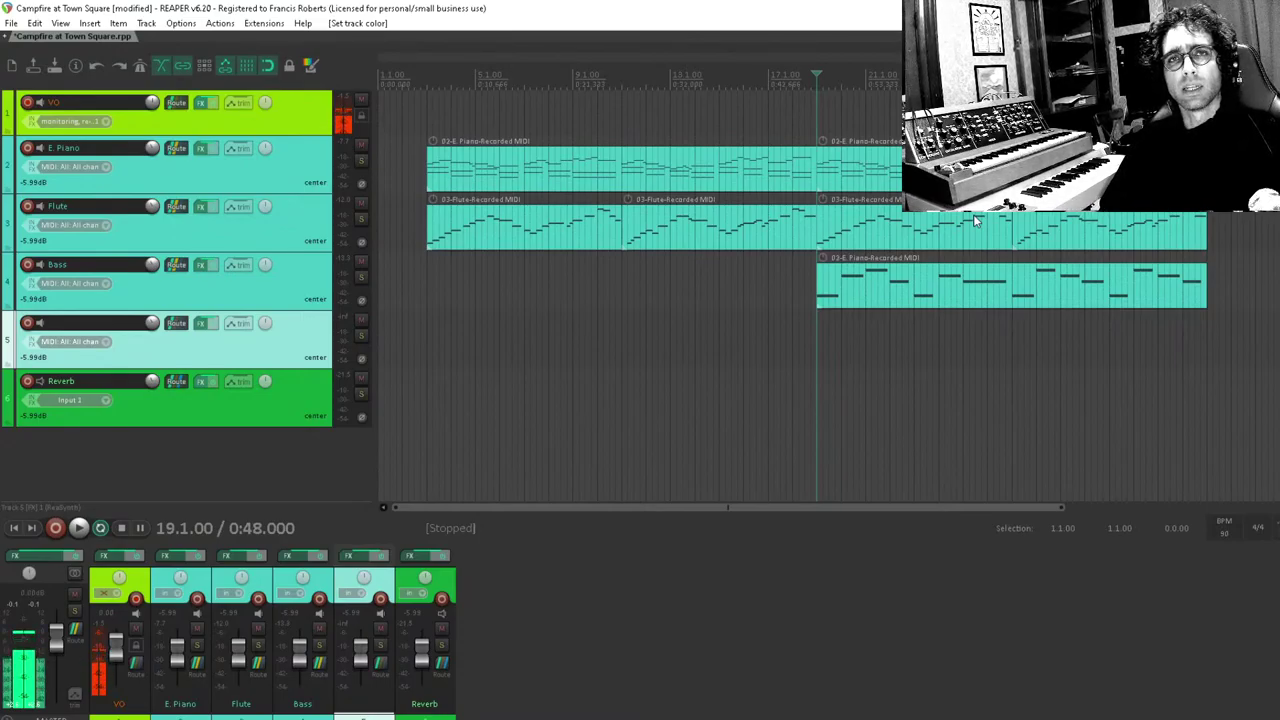
click(818, 115)
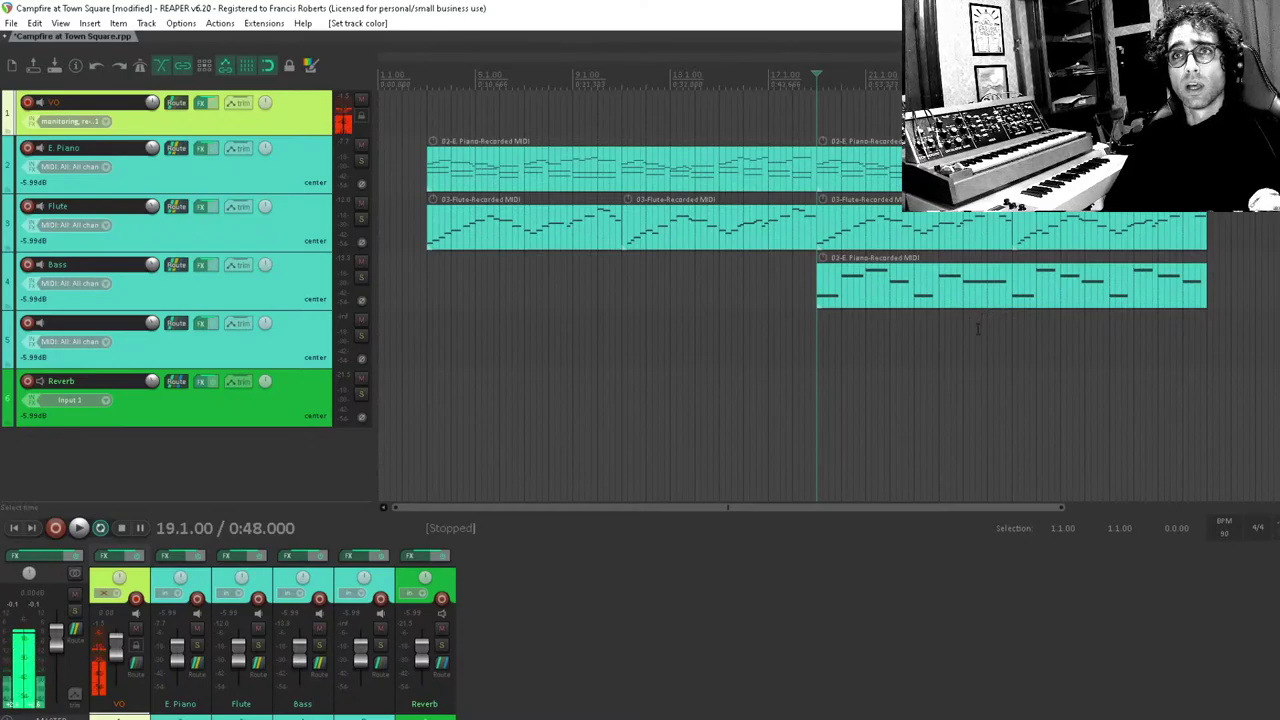
click(200, 149)
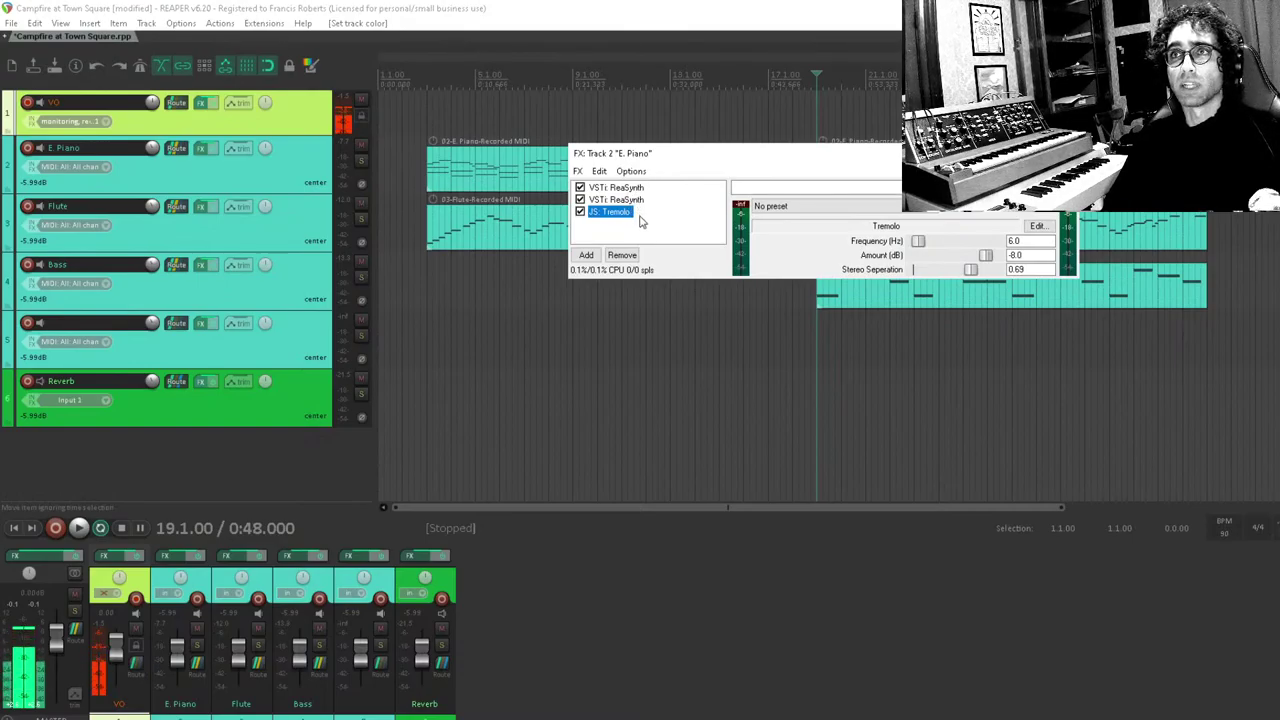
key(Escape)
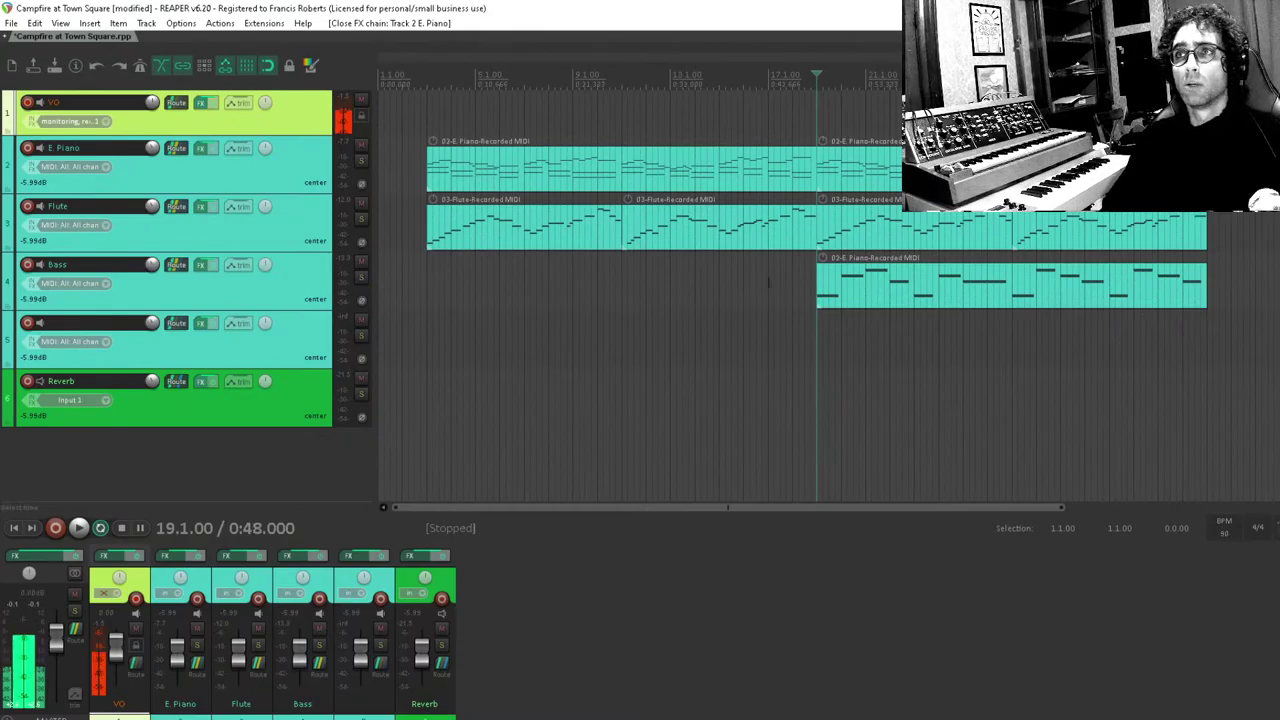
Move the edit cursor to the end of the arrangement at 35.1.00.
scroll(851, 311, right, 2)
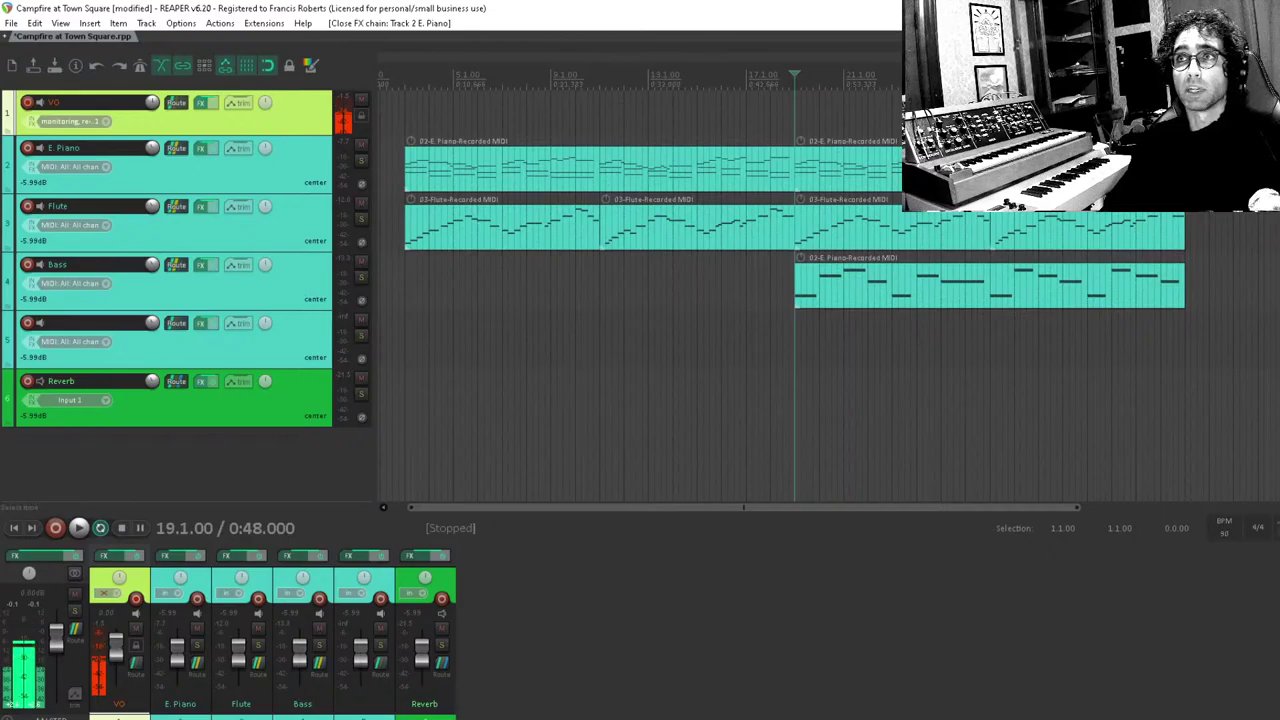
key(End)
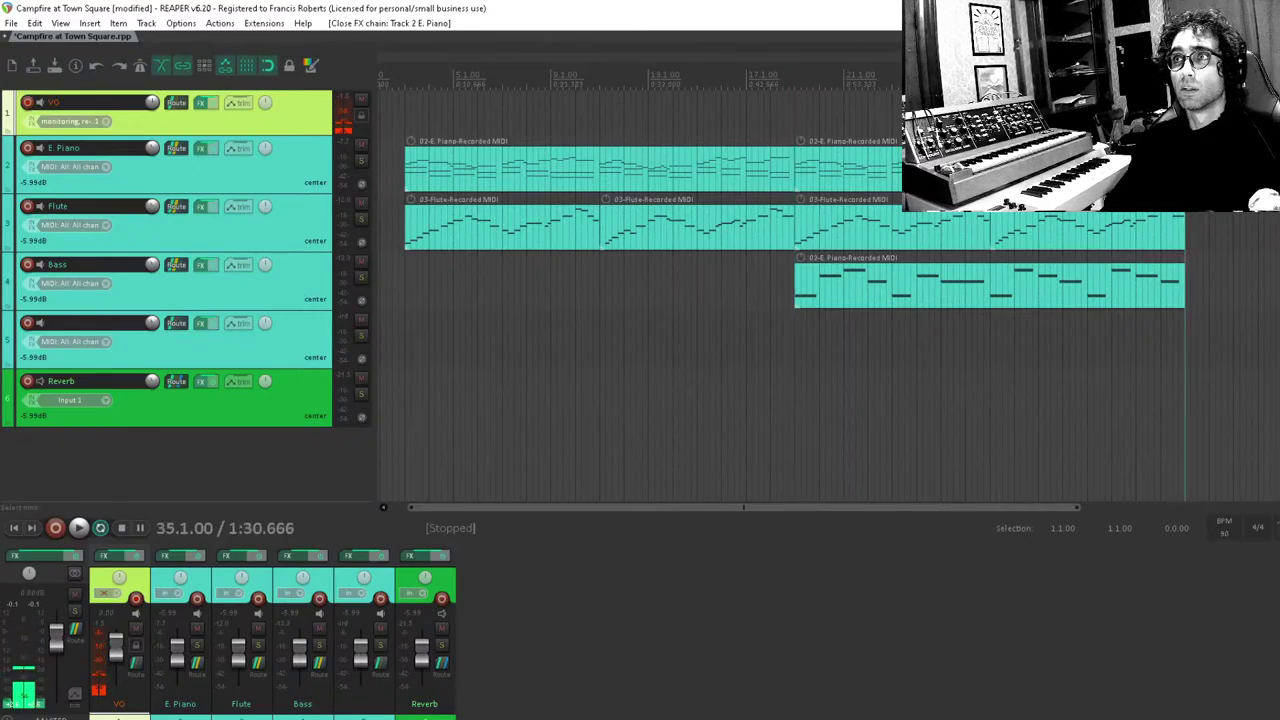
scroll(1170, 235, right, 1)
scroll(1160, 250, left, 2)
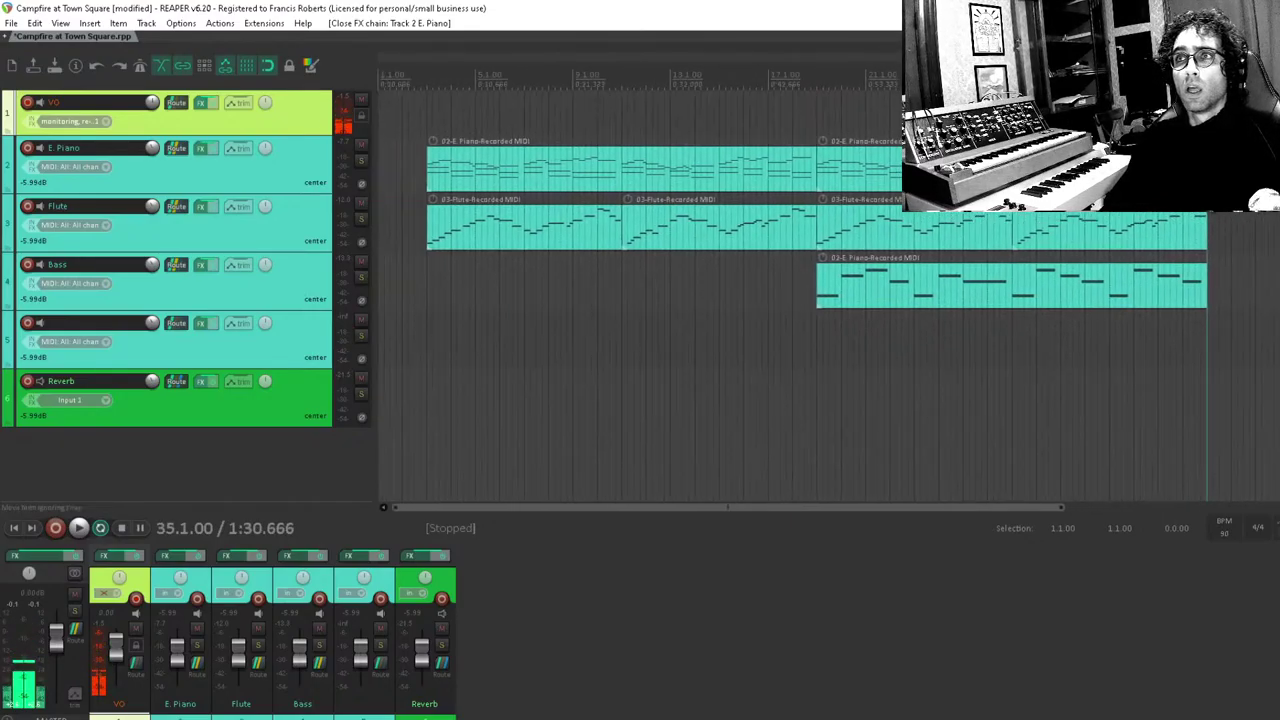
scroll(1150, 270, right, 1)
scroll(1137, 308, left, 1)
scroll(1137, 308, right, 1)
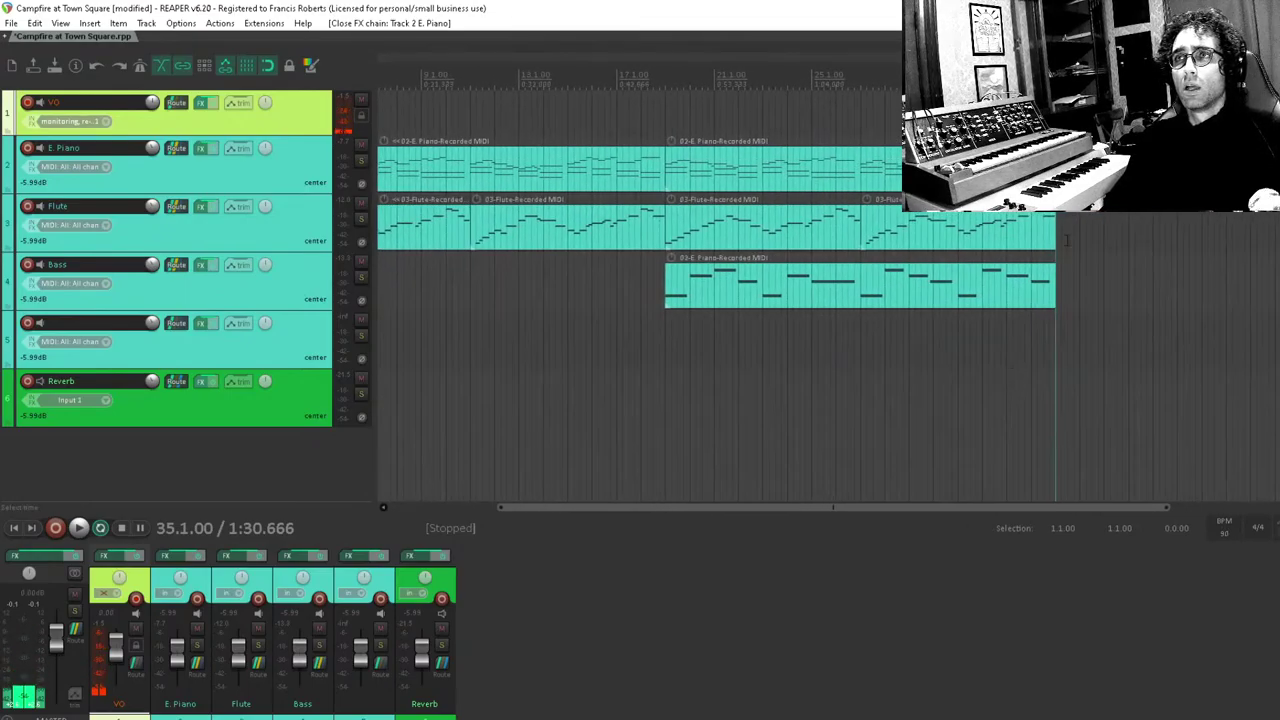
scroll(871, 305, down, 1)
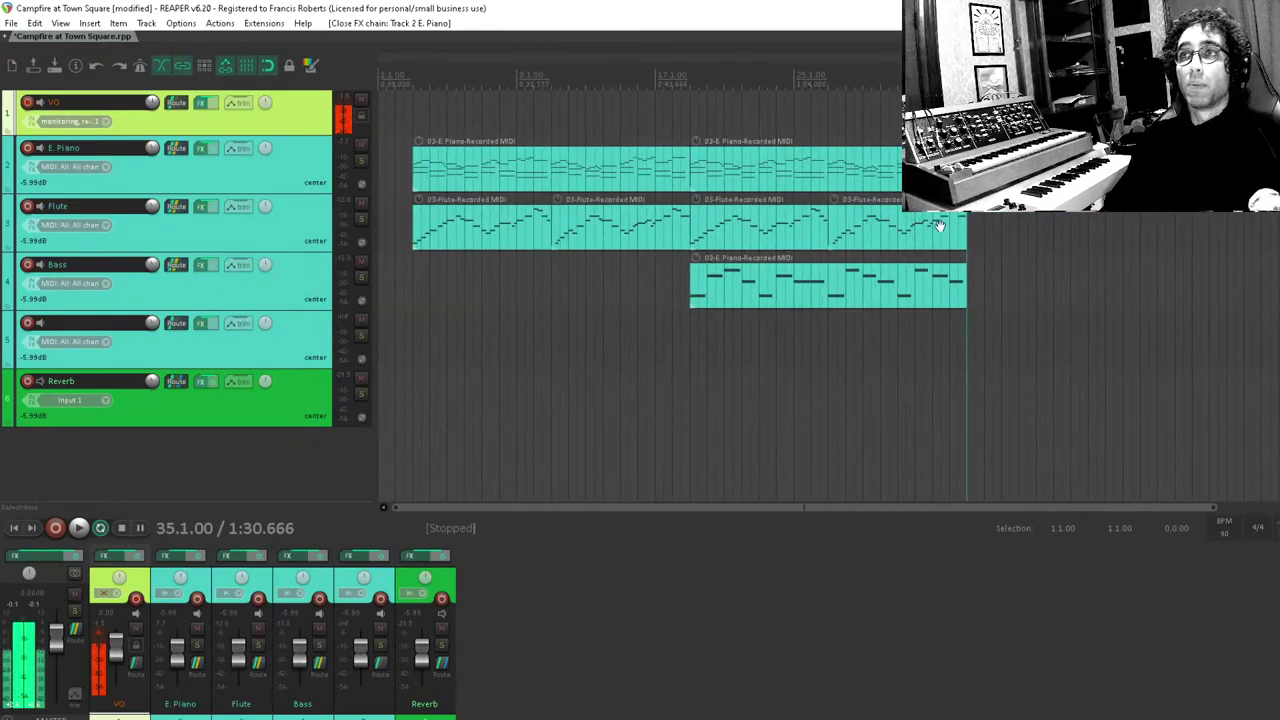
Shape a plucked sound in track 5's ReaSynth with square mix 1.00, decay about 58 ms and sustain at -inf dB.
click(248, 343)
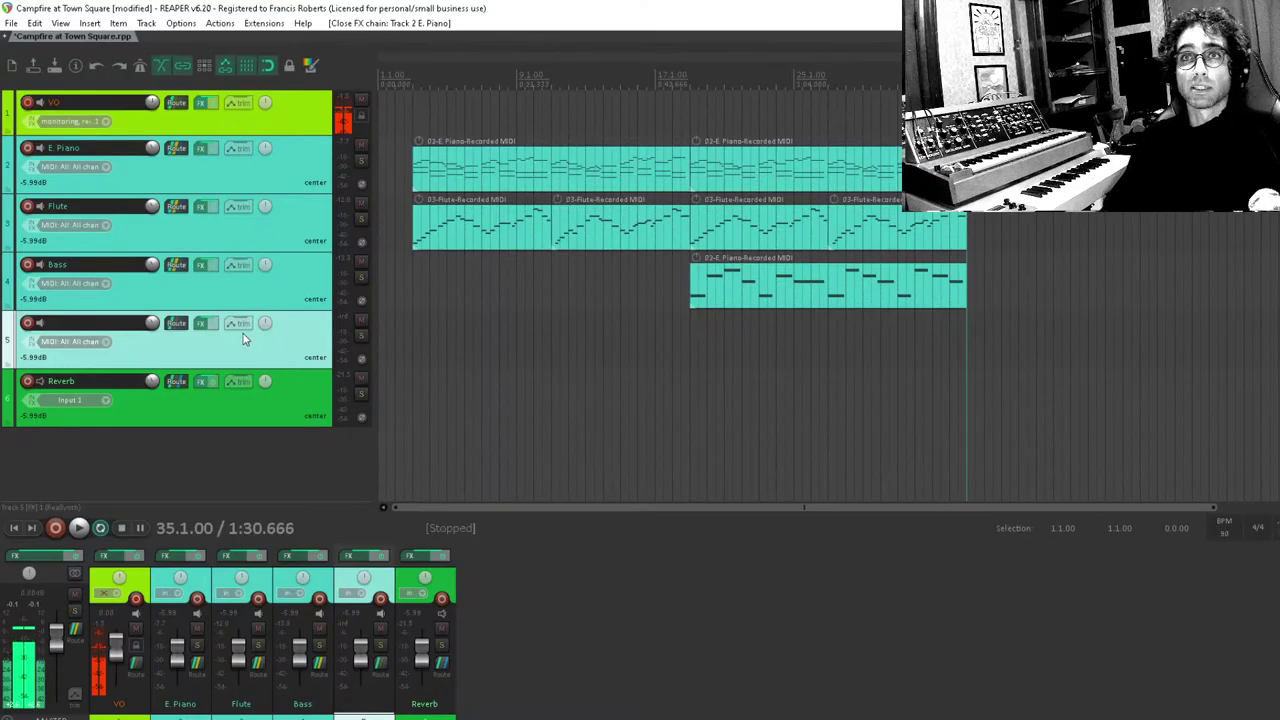
click(200, 323)
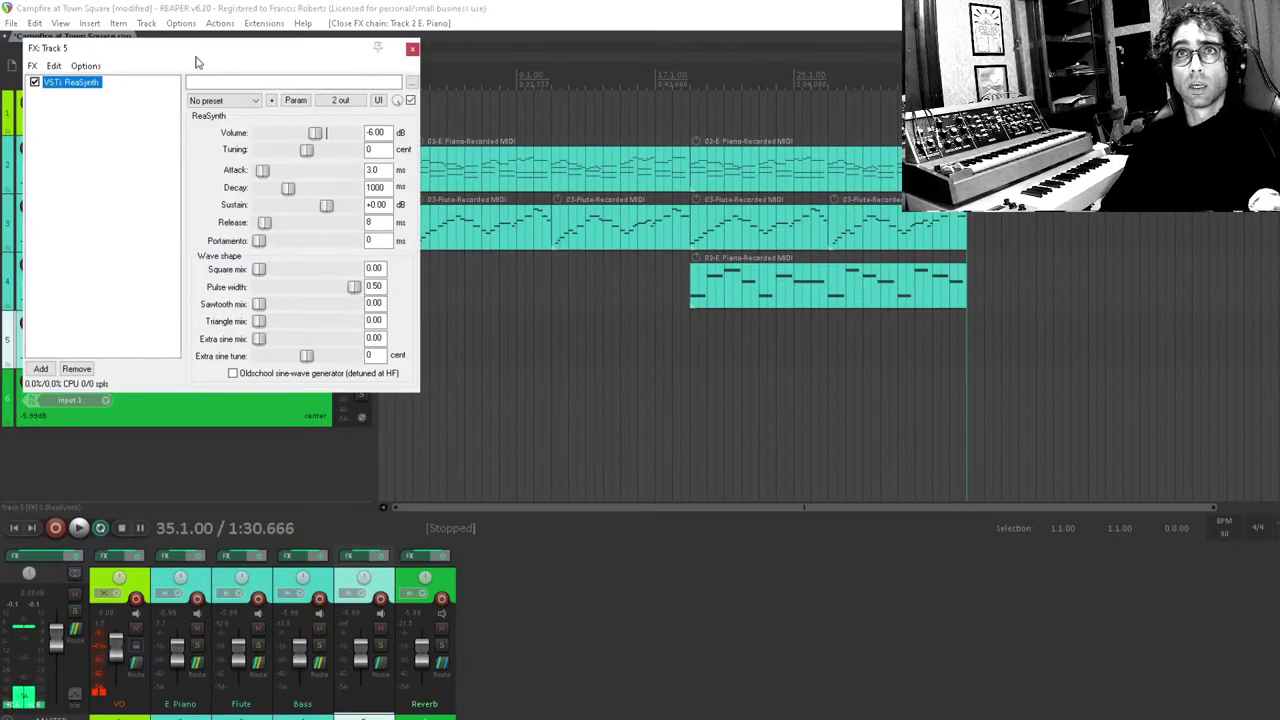
mouse_move(200, 55)
mouse_down()
mouse_move(605, 277)
mouse_move(674, 291)
mouse_move(690, 352)
mouse_move(711, 346)
mouse_move(711, 322)
mouse_up()
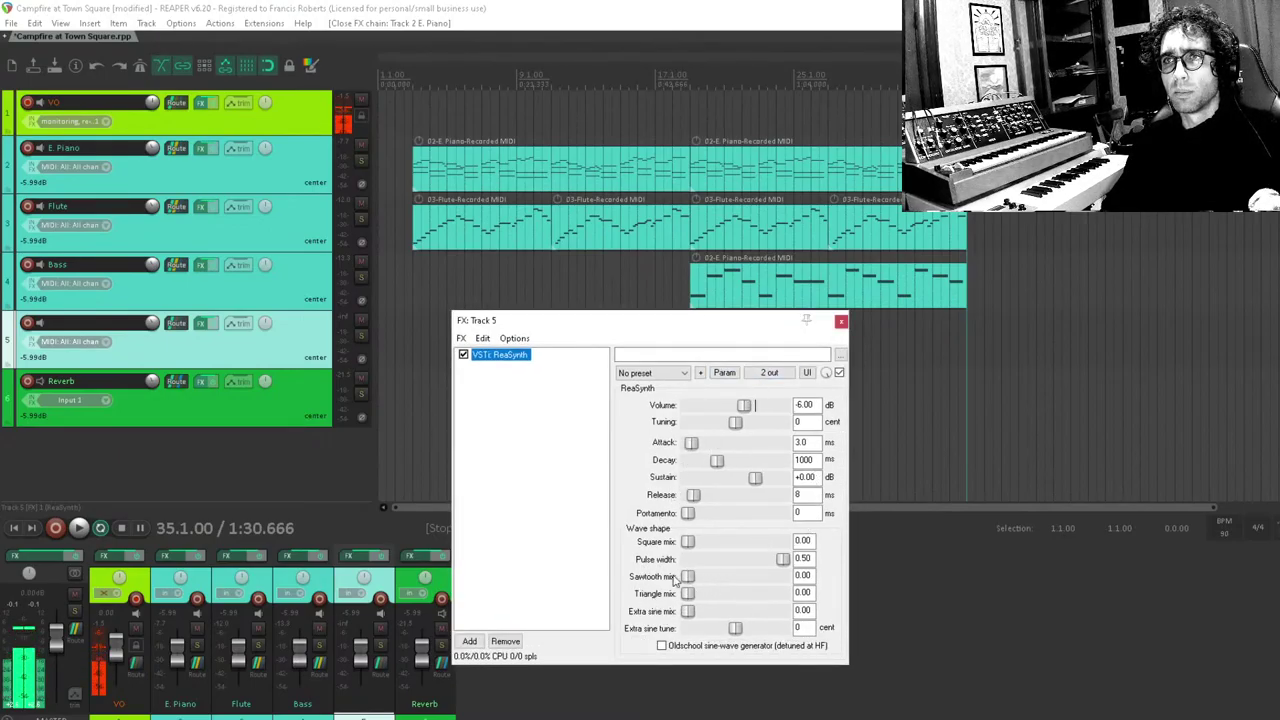
drag(689, 543, 993, 513)
drag(716, 460, 636, 482)
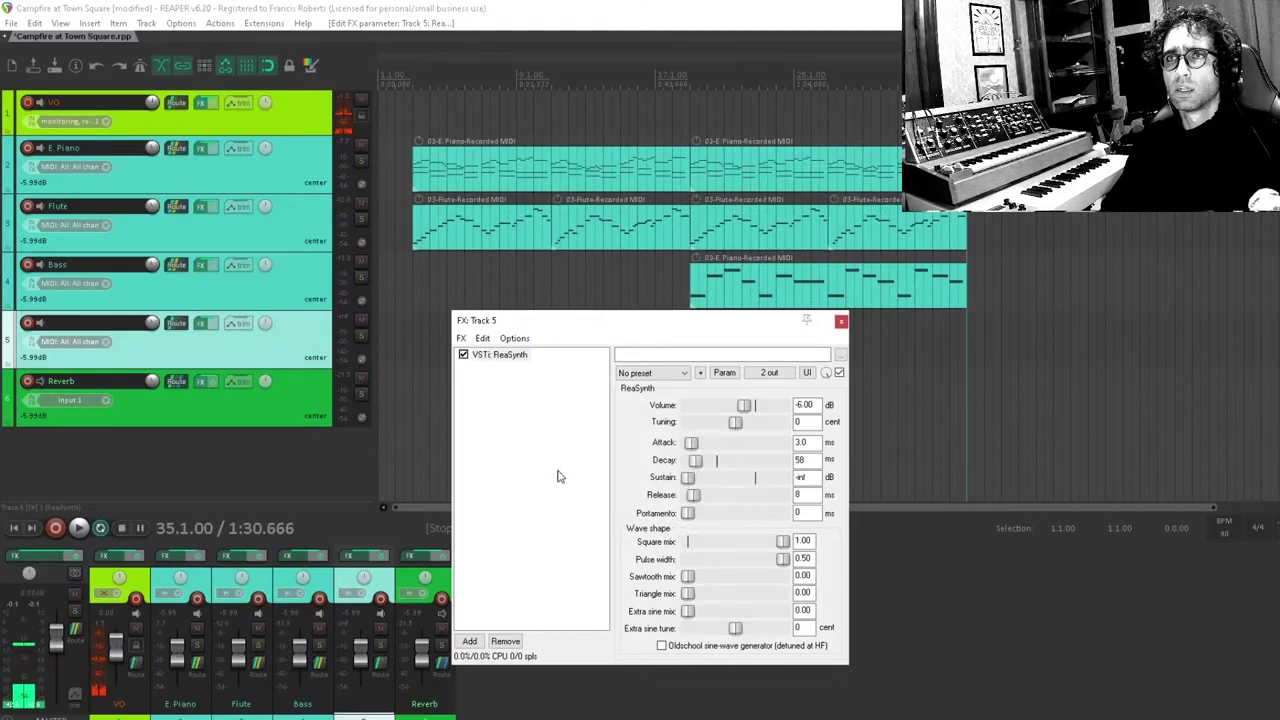
Name track 5 "Plucks" and arm it for recording.
click(72, 316)
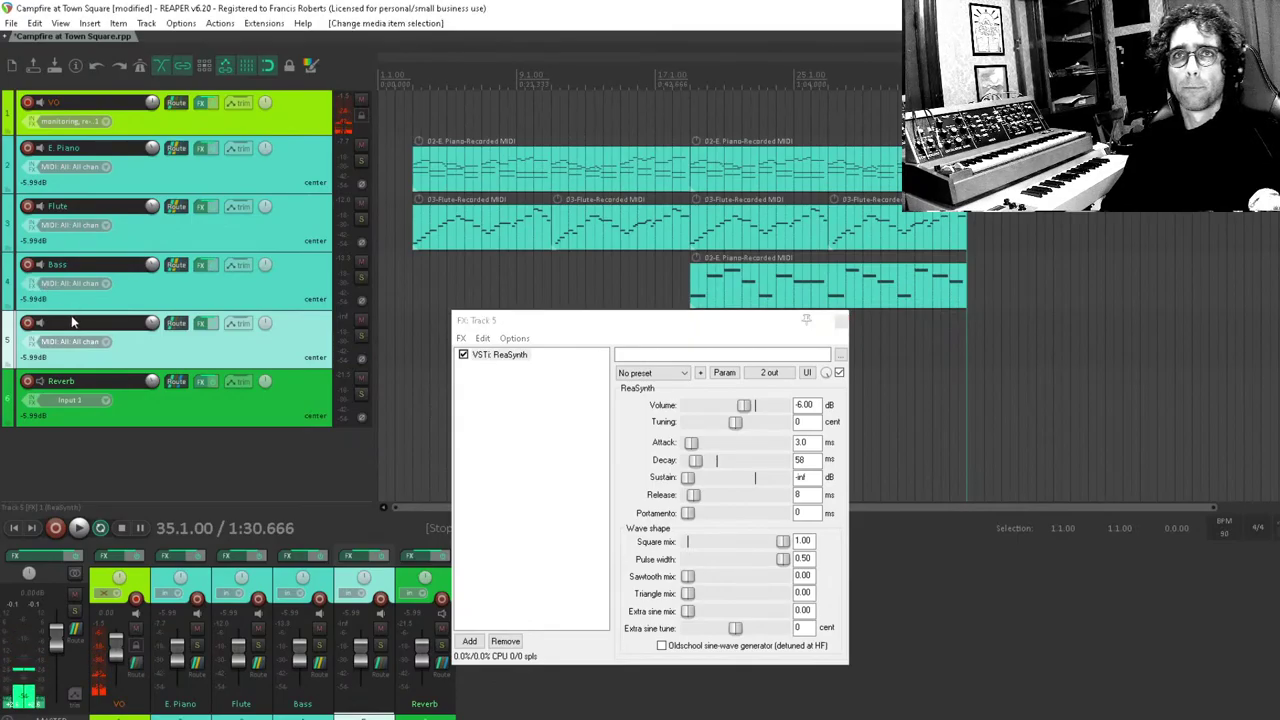
double_click(72, 317)
text(Plucks)
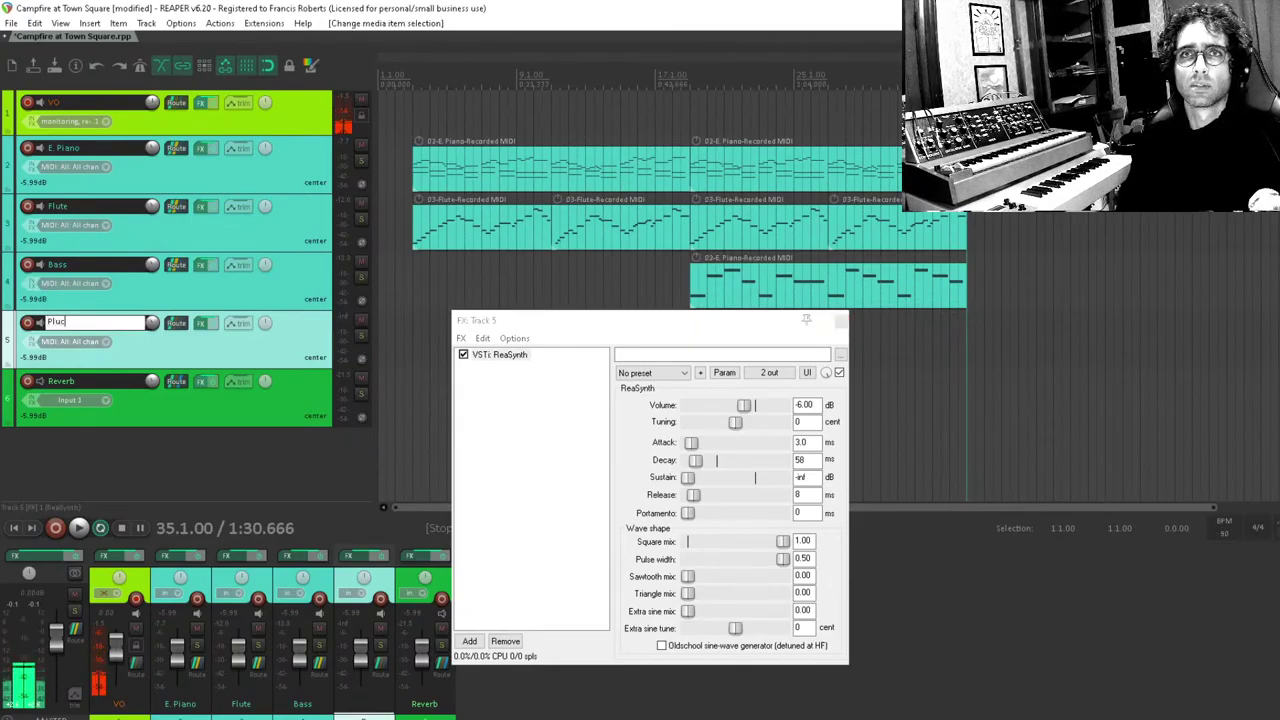
key(Return)
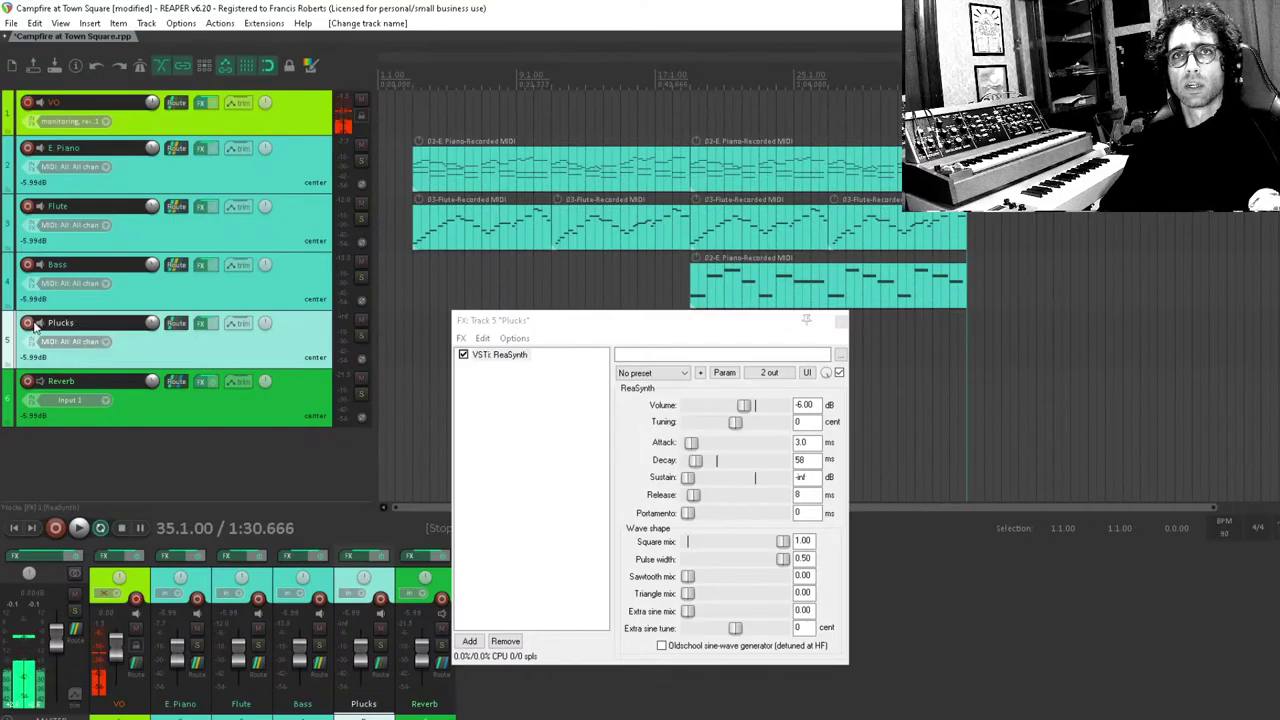
click(28, 324)
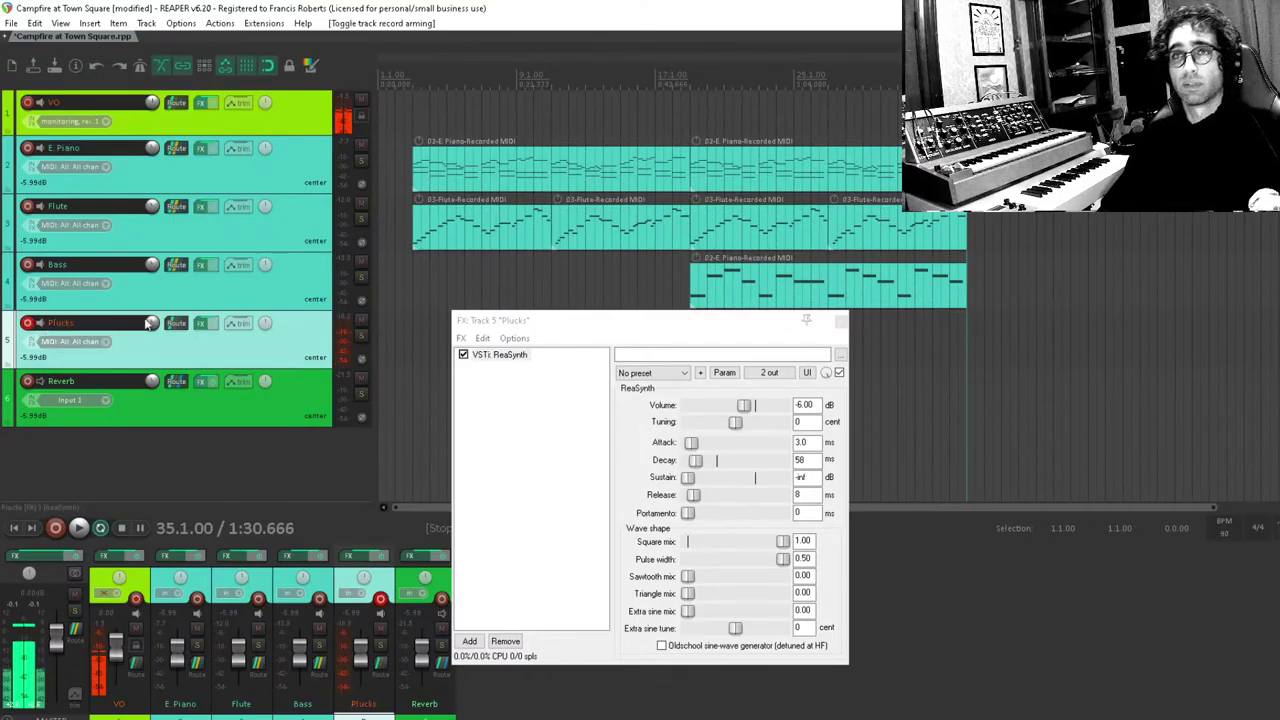
Add ReaEQ to the Plucks track and raise its high-pass band to about 246 Hz.
double_click(547, 441)
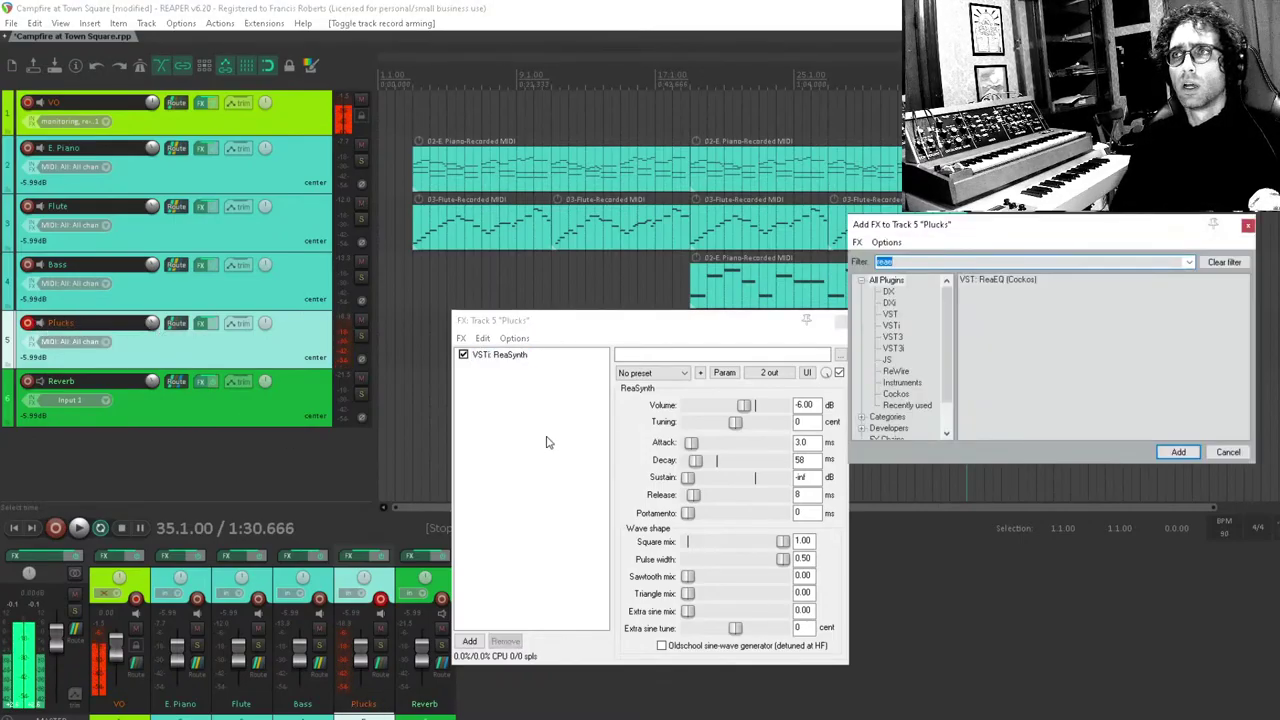
text(rea)
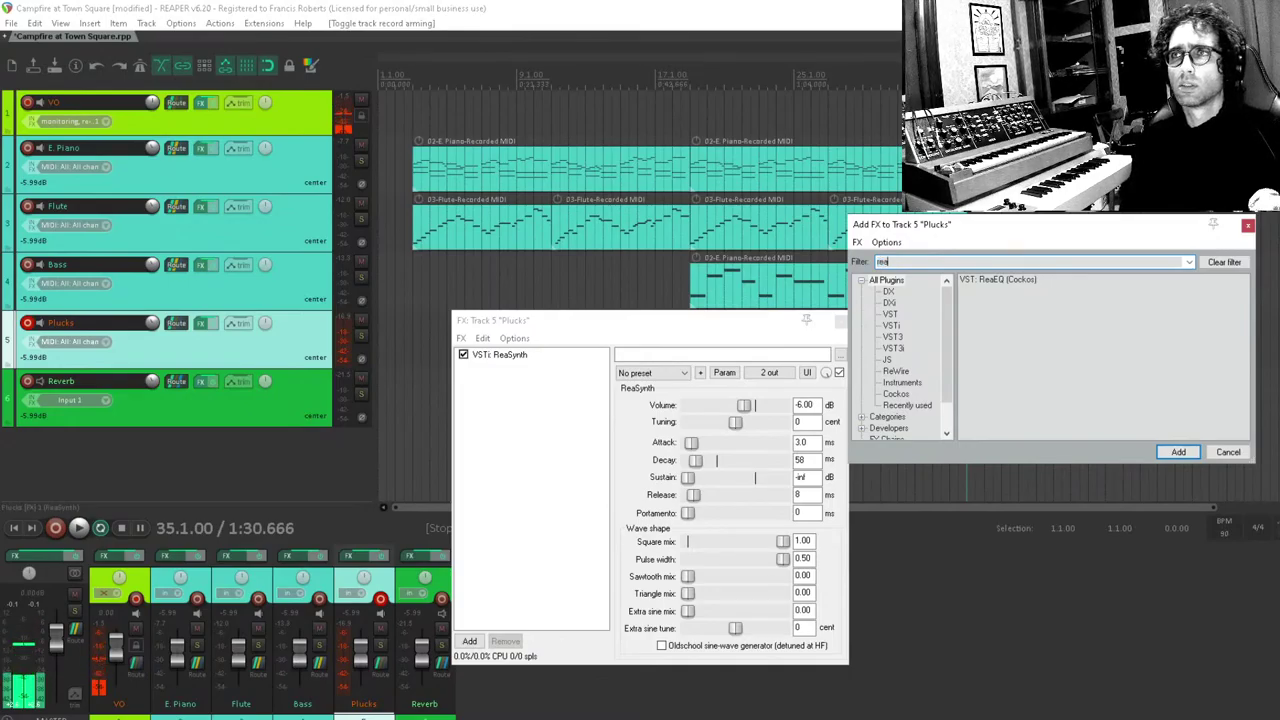
text(e)
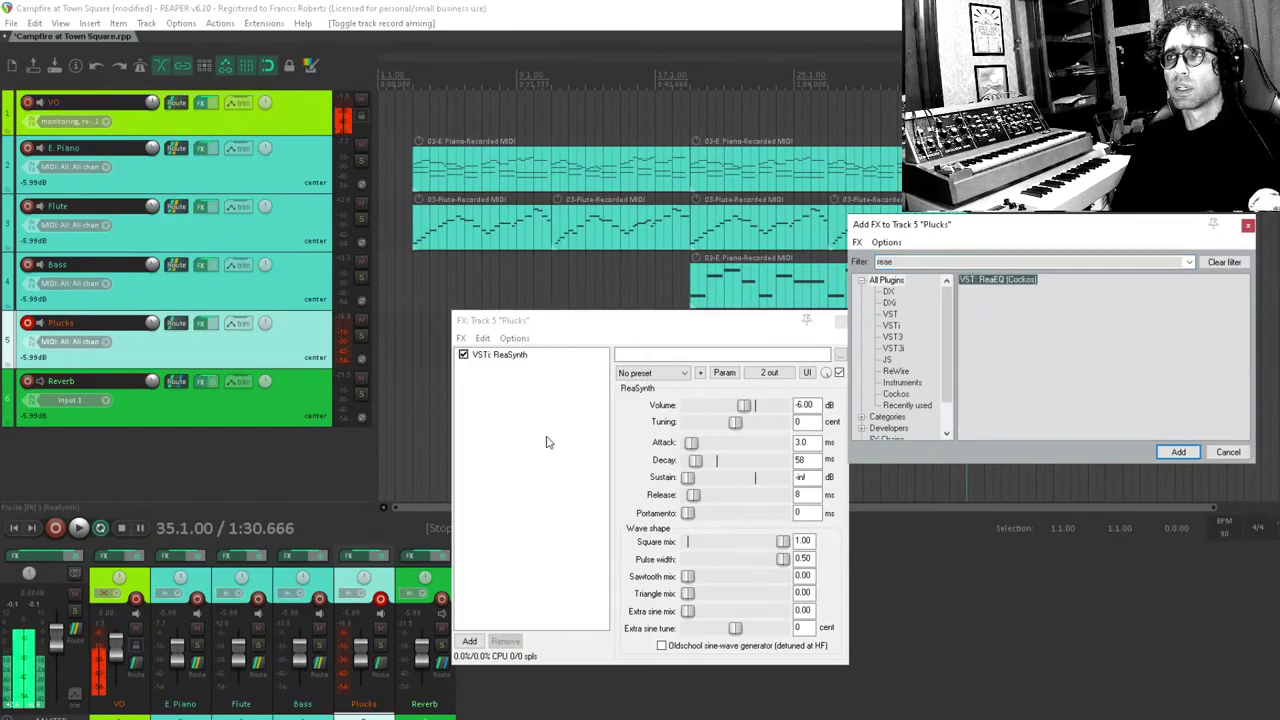
key(Return)
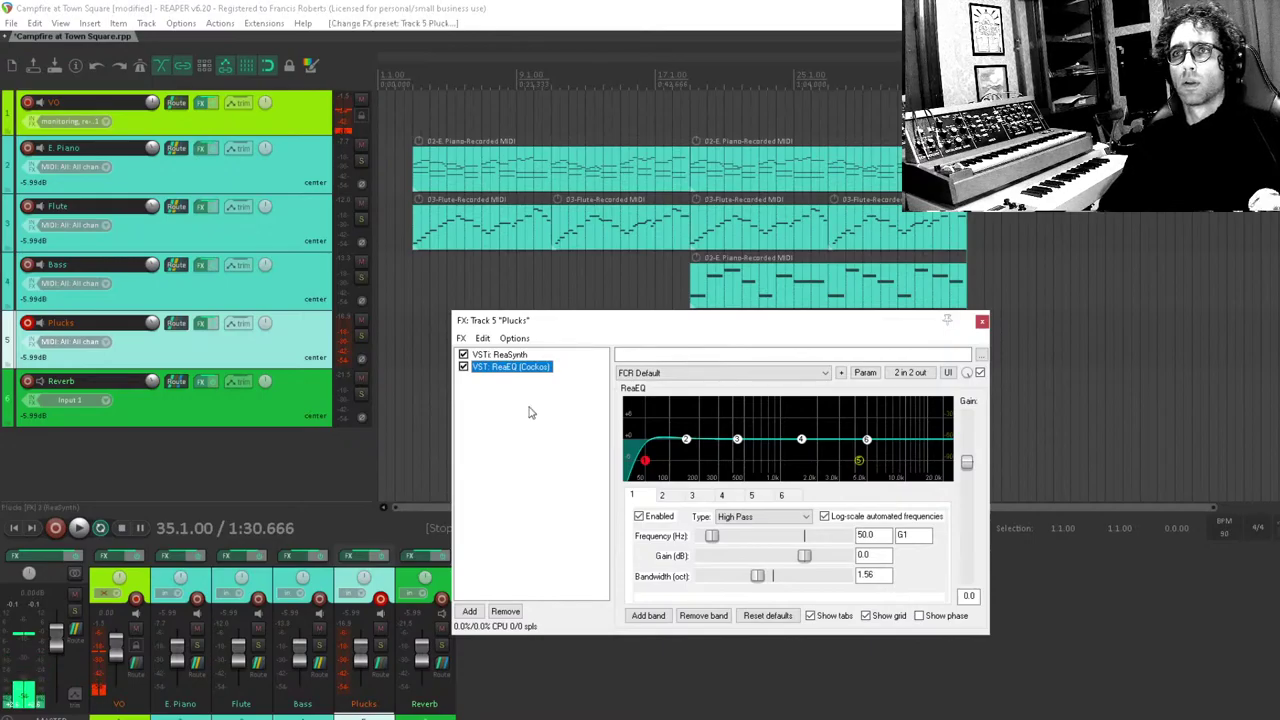
drag(645, 460, 710, 483)
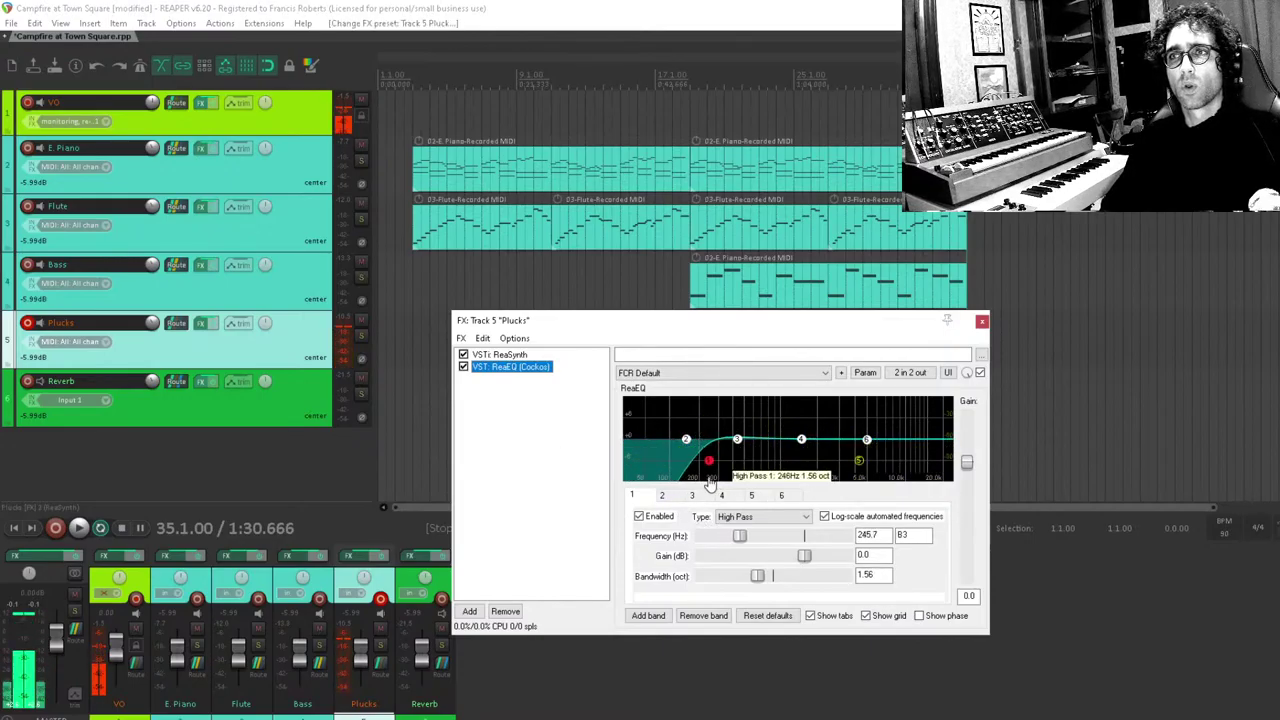
Shape ReaEQ on Plucks with the low-pass band at about 4016 Hz, bandwidth 0.93 oct, and band 3 at about 1409 Hz, -3.6 dB.
click(860, 462)
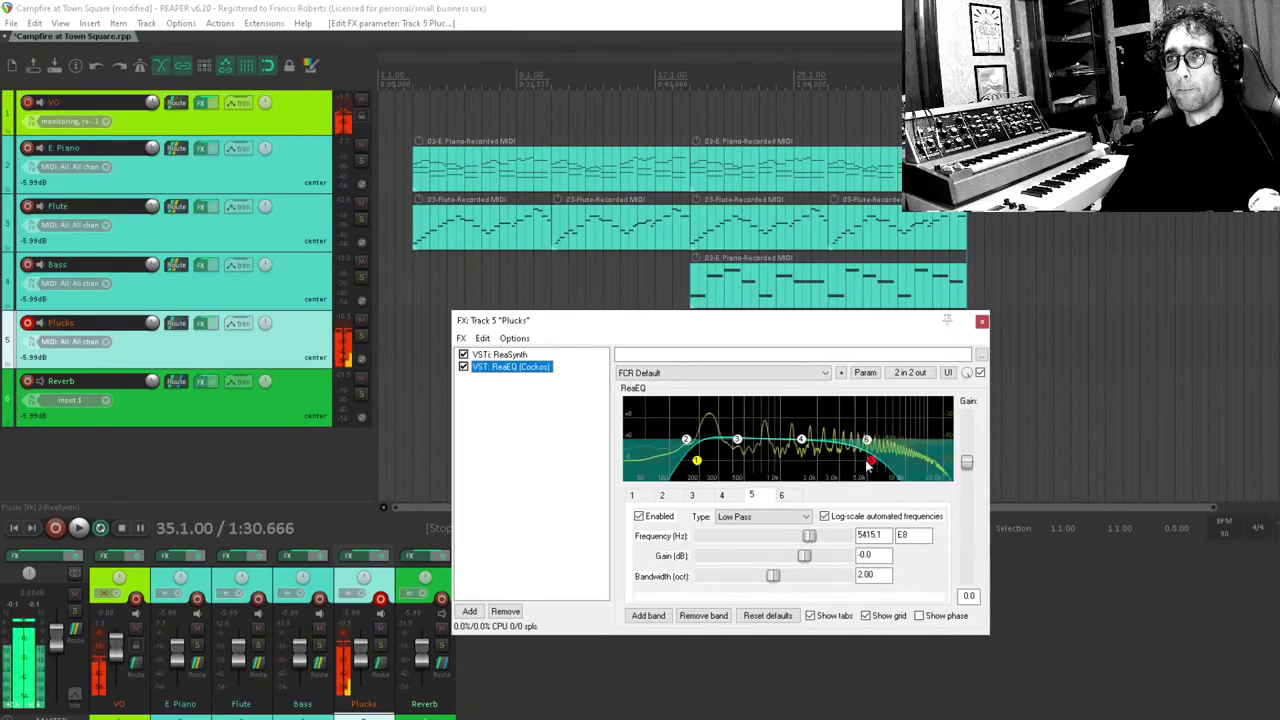
drag(804, 536, 735, 577)
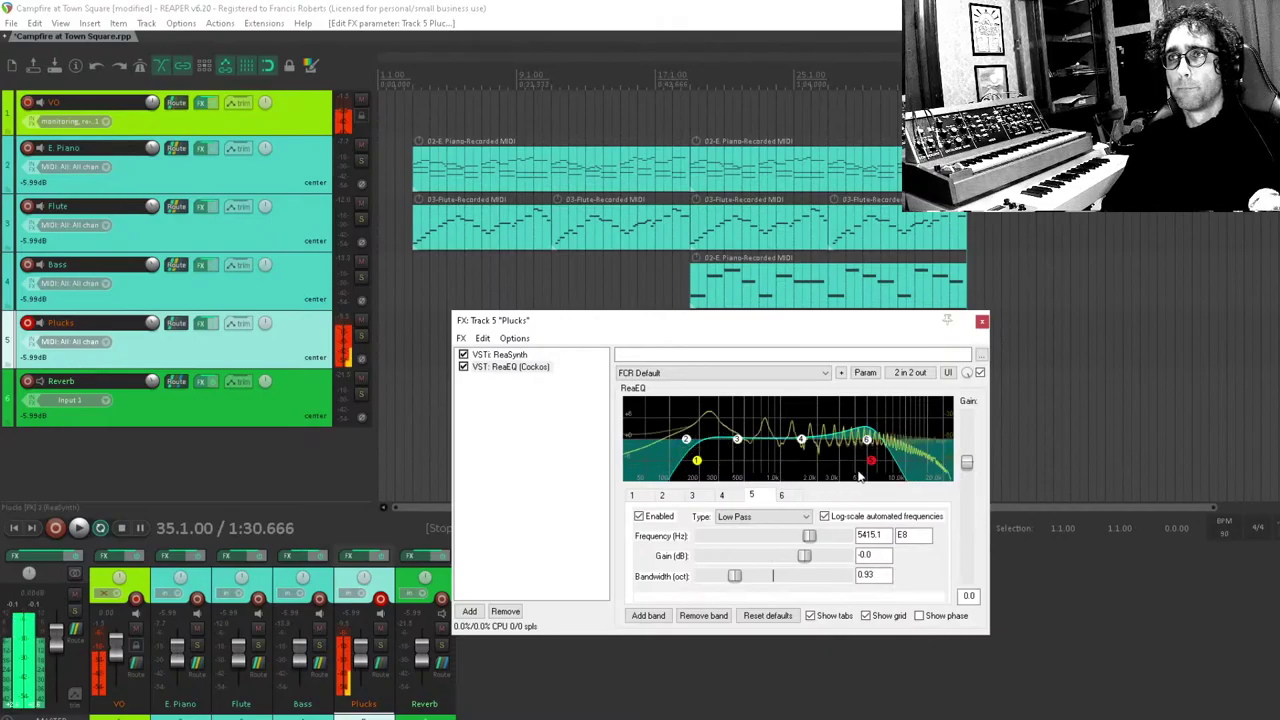
drag(871, 462, 860, 468)
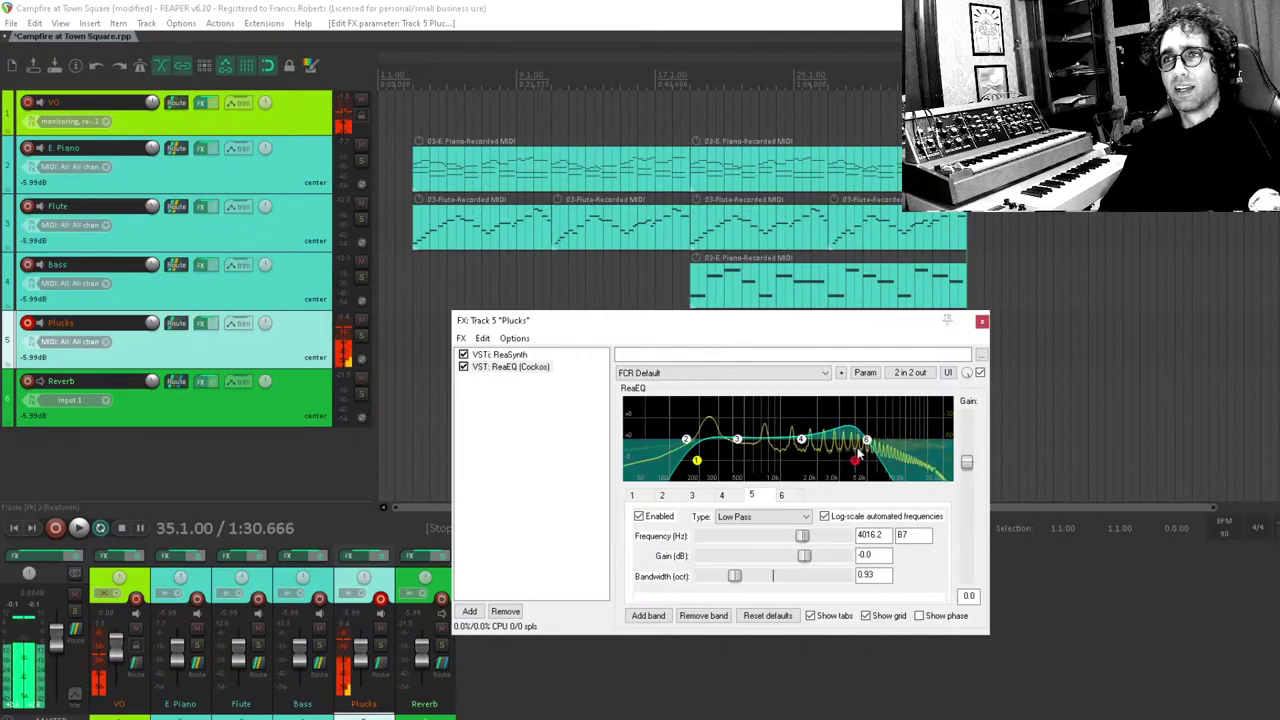
click(738, 440)
drag(740, 442, 799, 452)
click(474, 422)
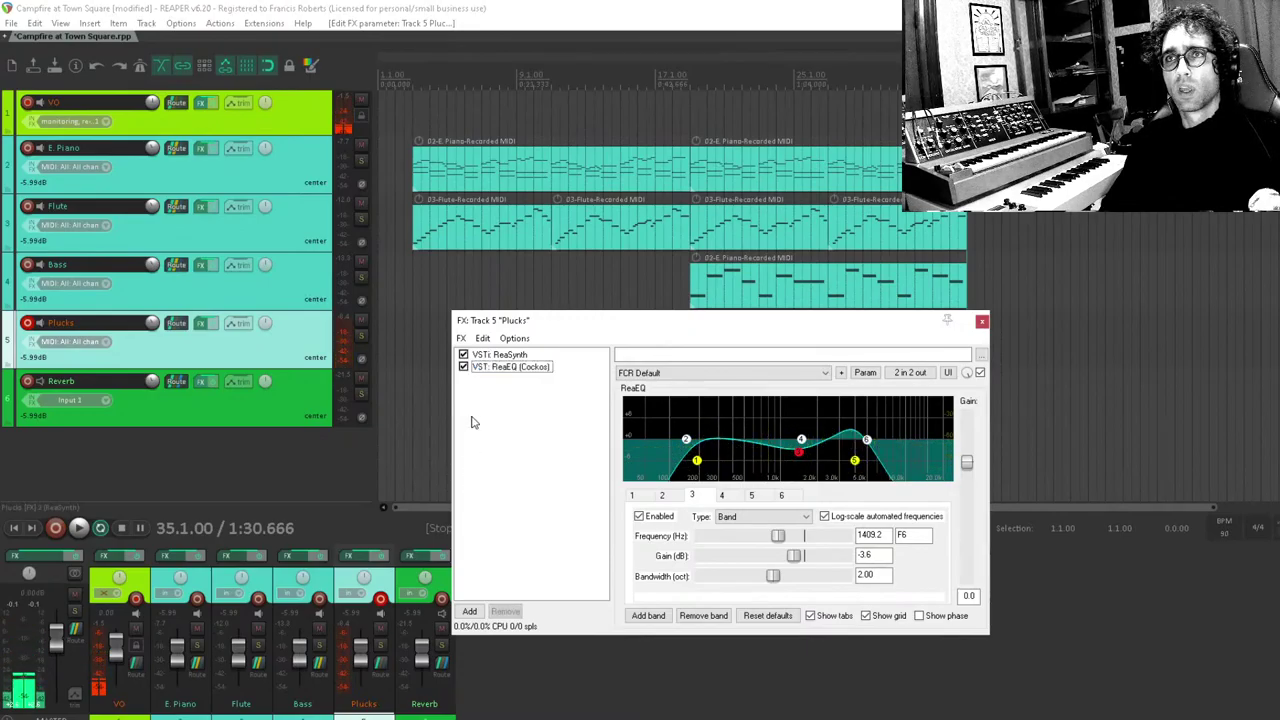
Set the decay of the Plucks track's ReaSynth to 45 ms.
click(510, 355)
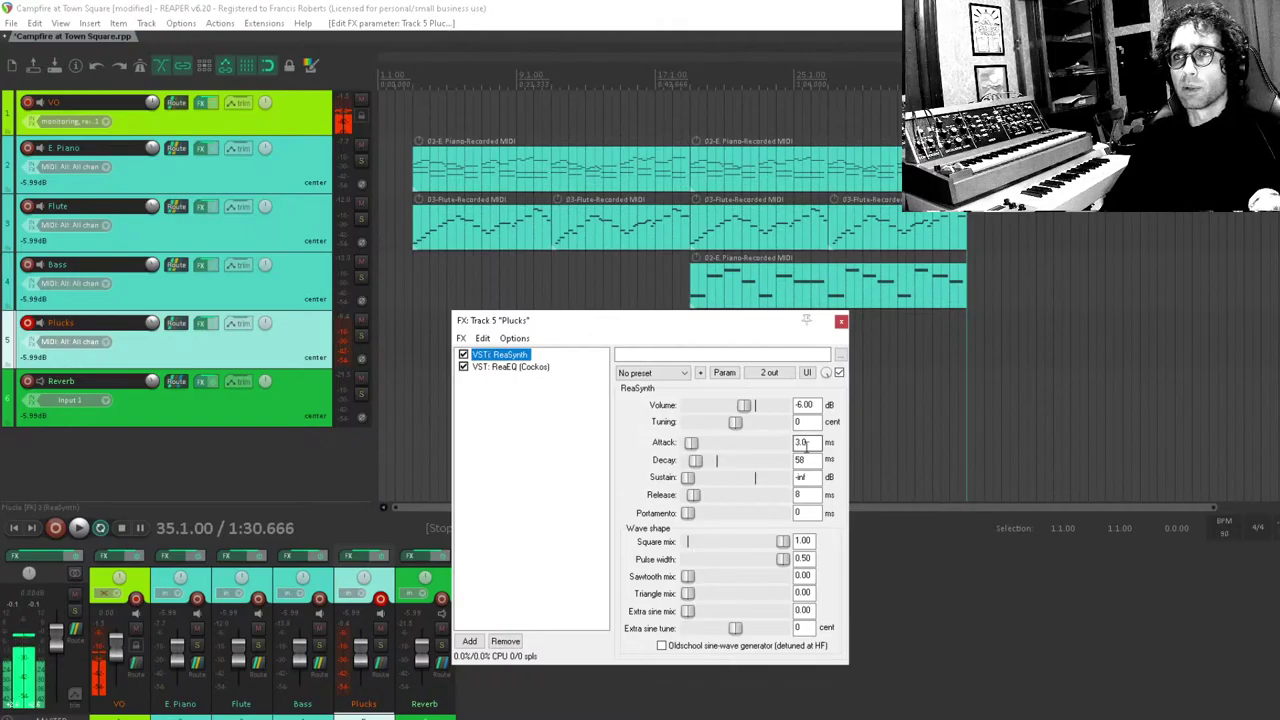
double_click(803, 460)
text(4)
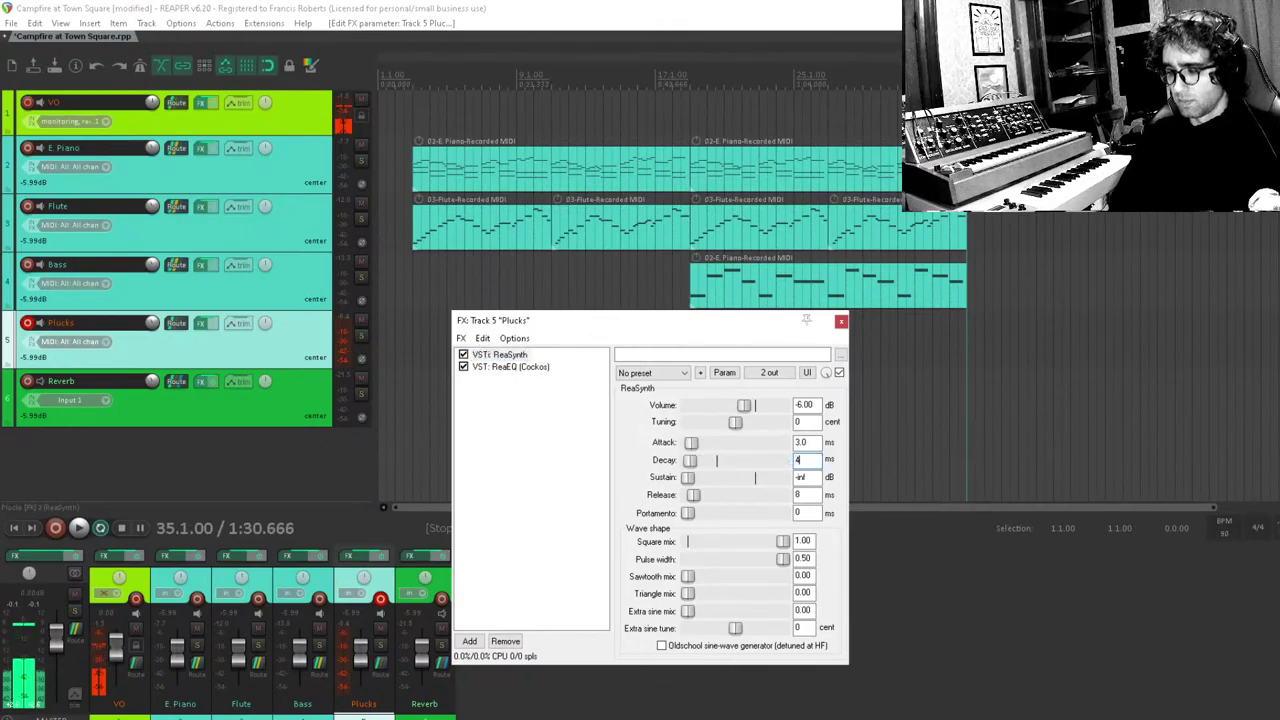
text(5)
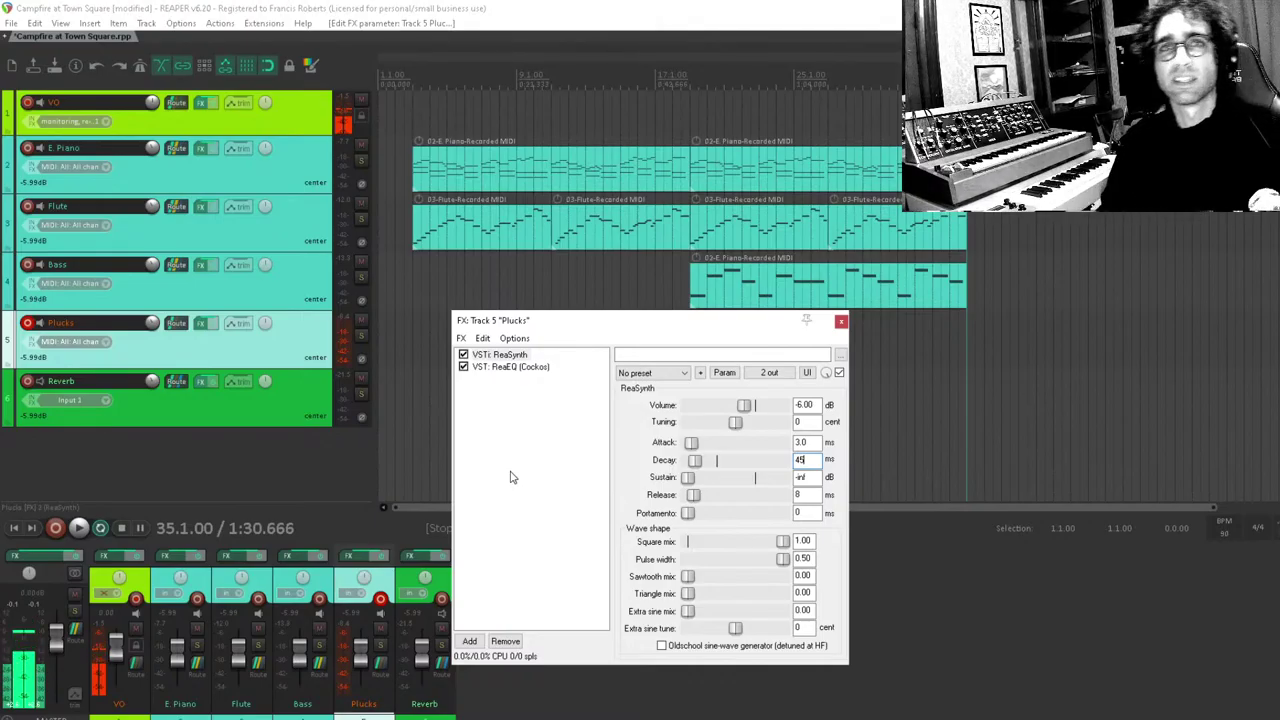
click(552, 490)
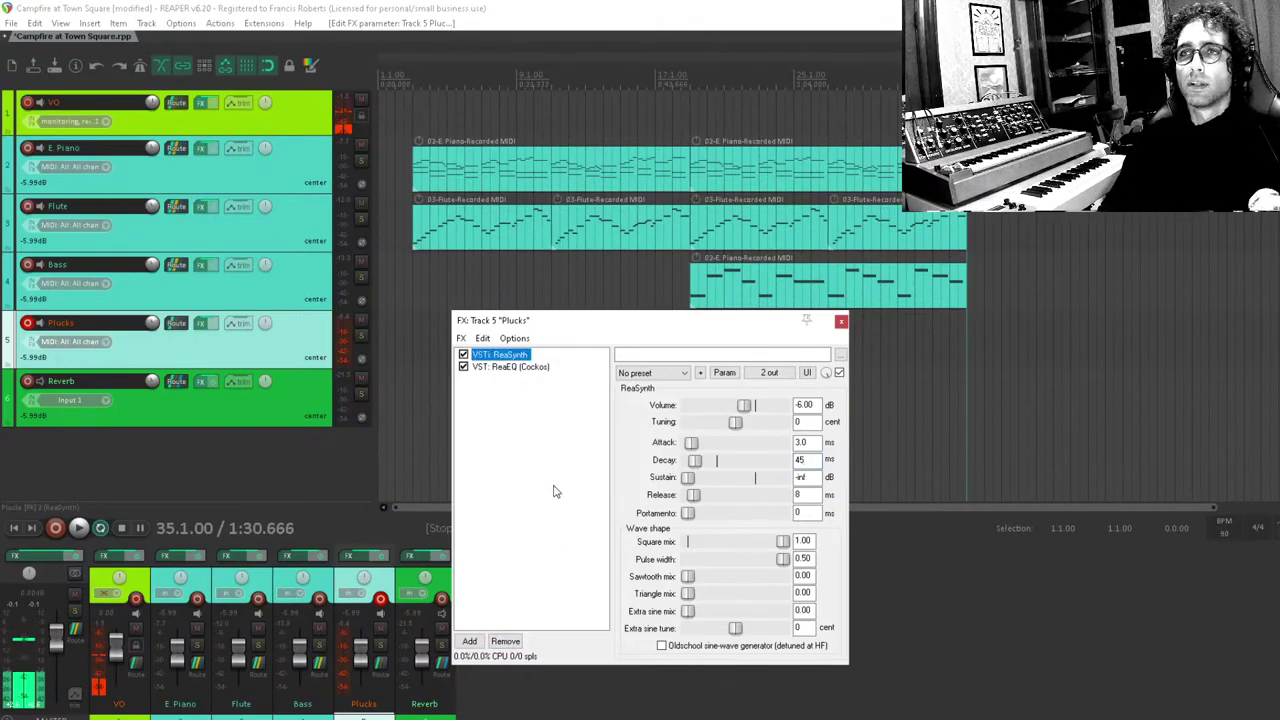
mouse_move(700, 328)
mouse_down()
mouse_move(722, 362)
mouse_move(696, 338)
mouse_move(685, 345)
mouse_up()
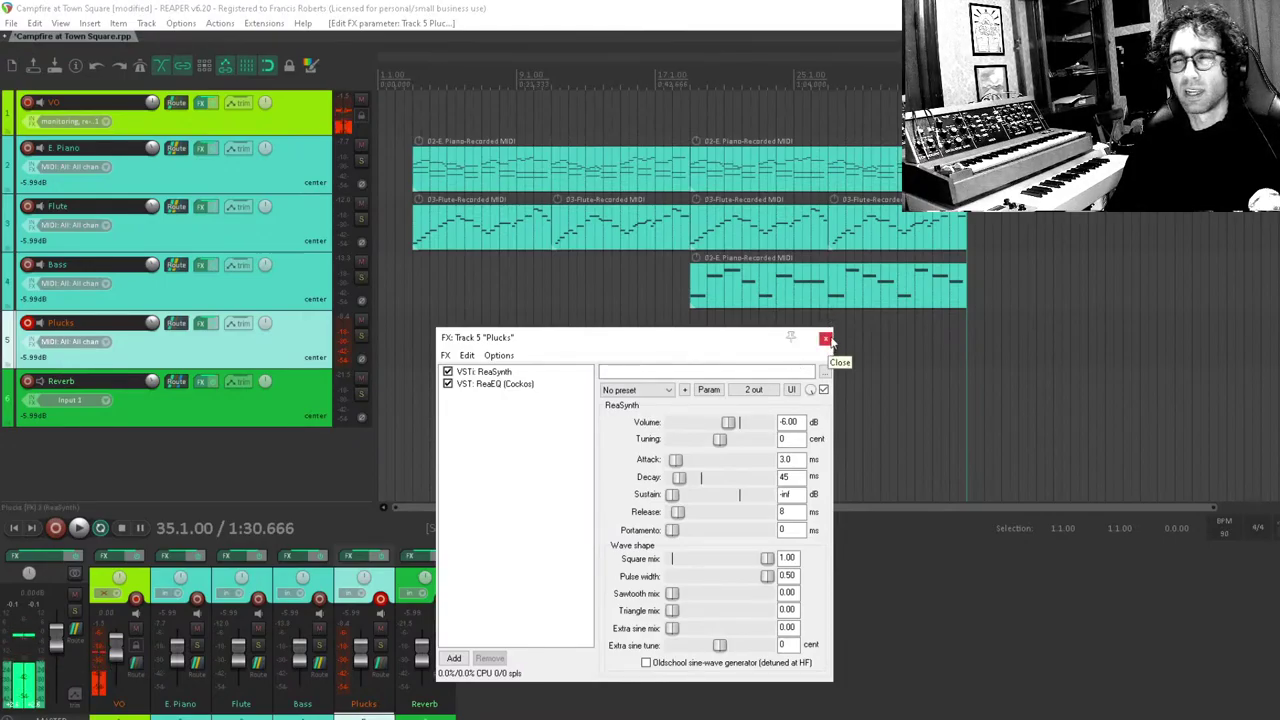
drag(747, 345, 691, 349)
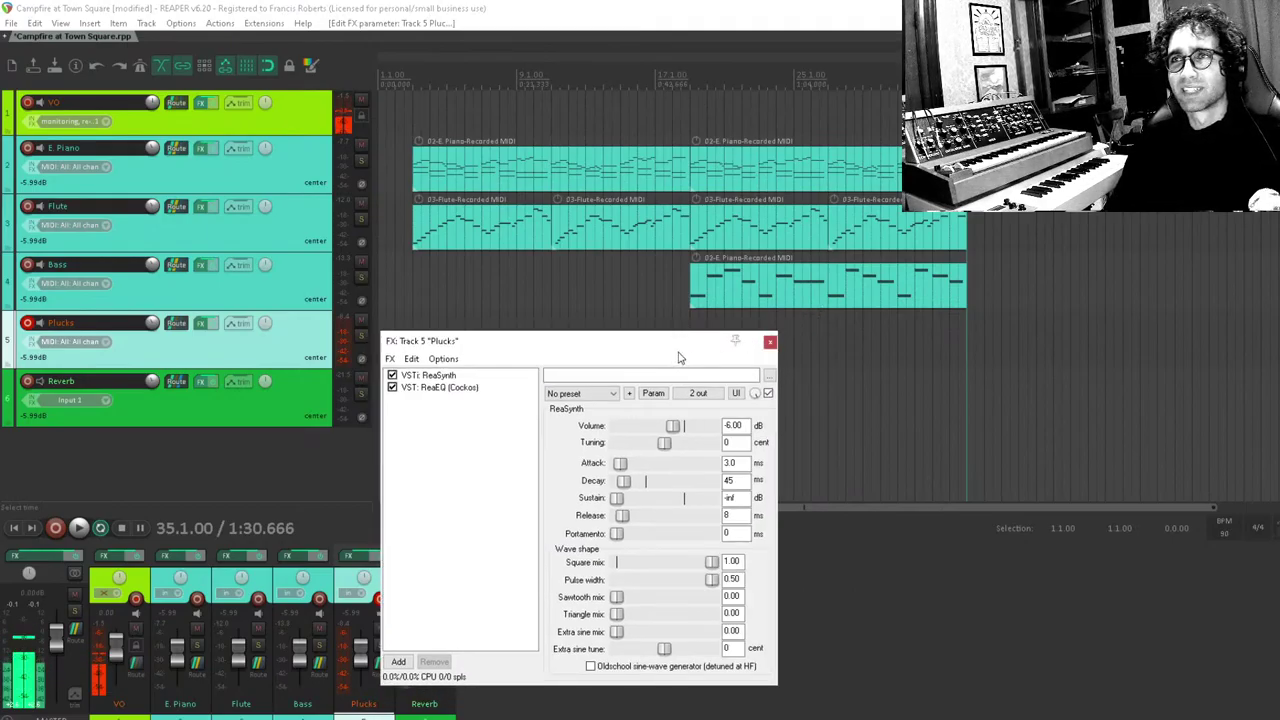
drag(684, 352, 717, 397)
drag(715, 392, 717, 394)
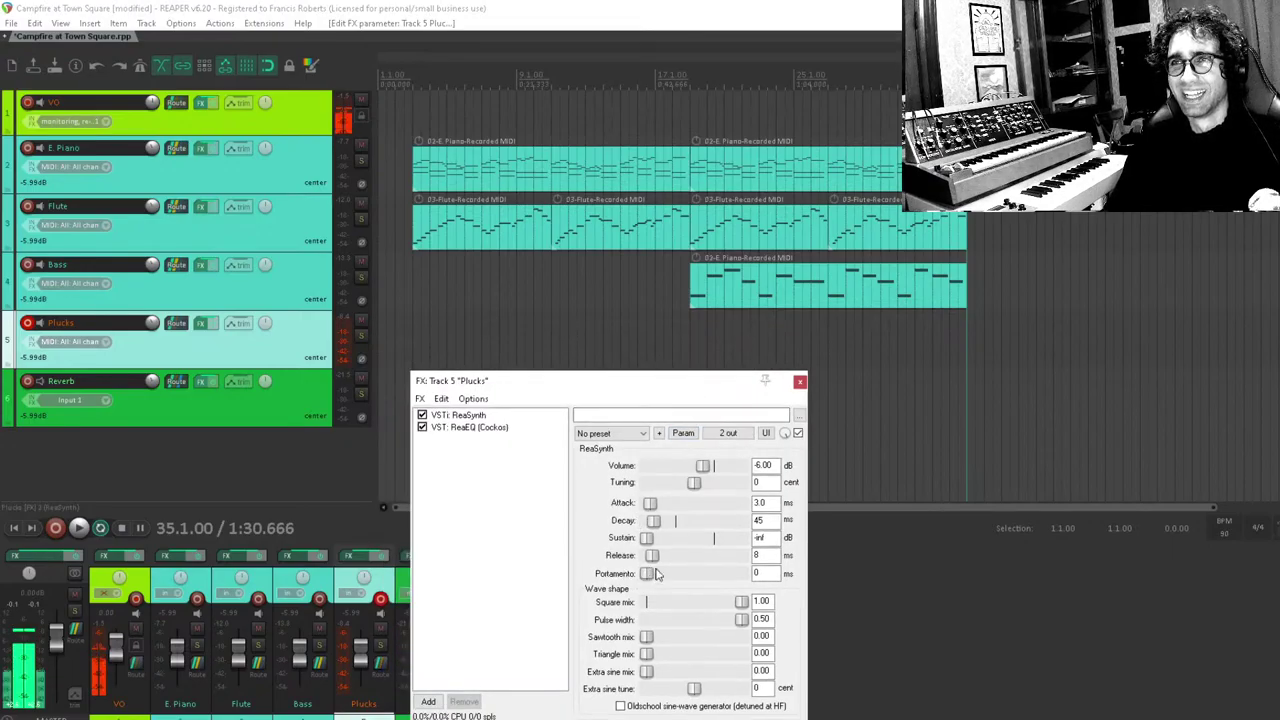
double_click(500, 465)
double_click(1000, 280)
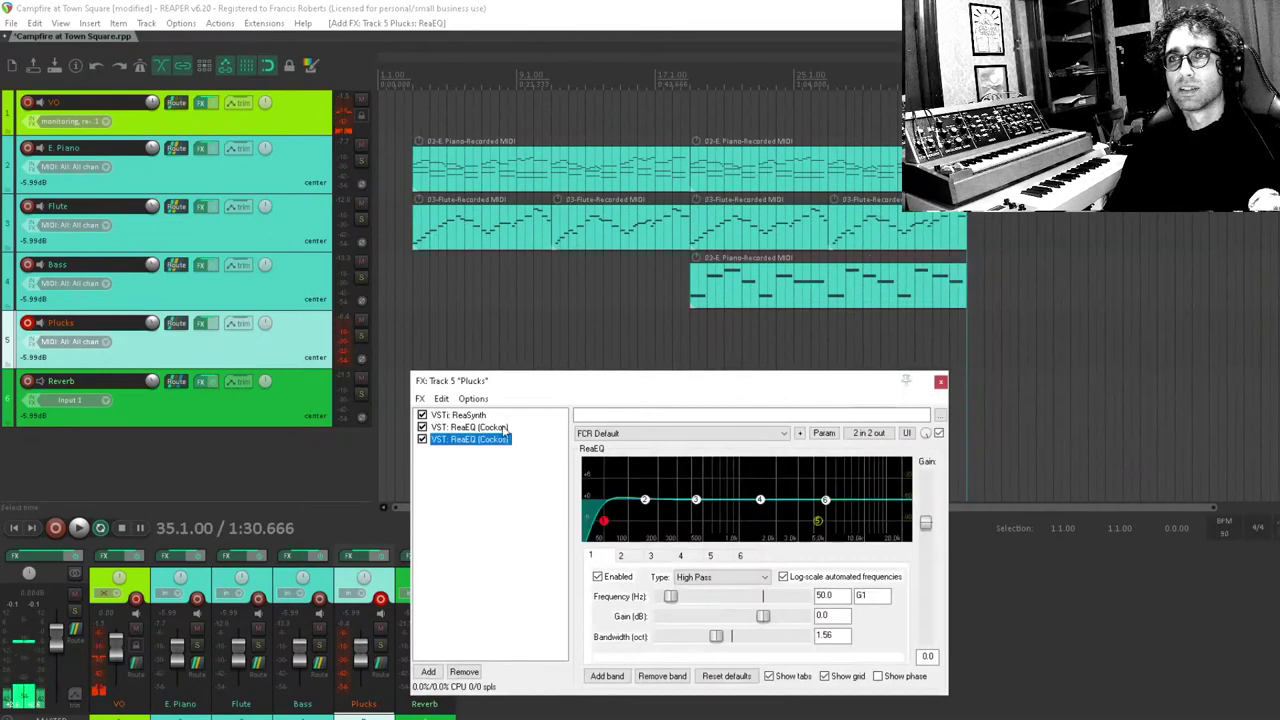
key(Delete)
Add a second ReaSynth ahead of ReaEQ on the Plucks track, with decay about 49 ms and sustain about -10.26 dB.
double_click(485, 450)
text(reas)
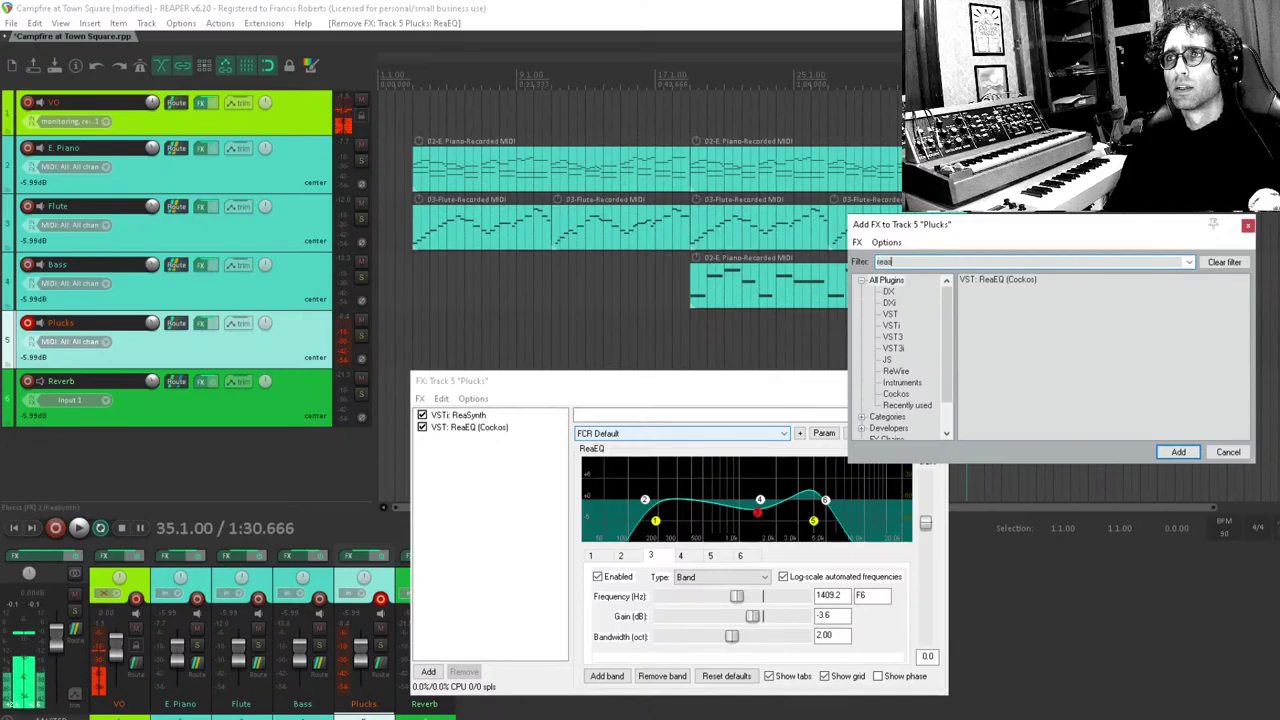
double_click(1000, 319)
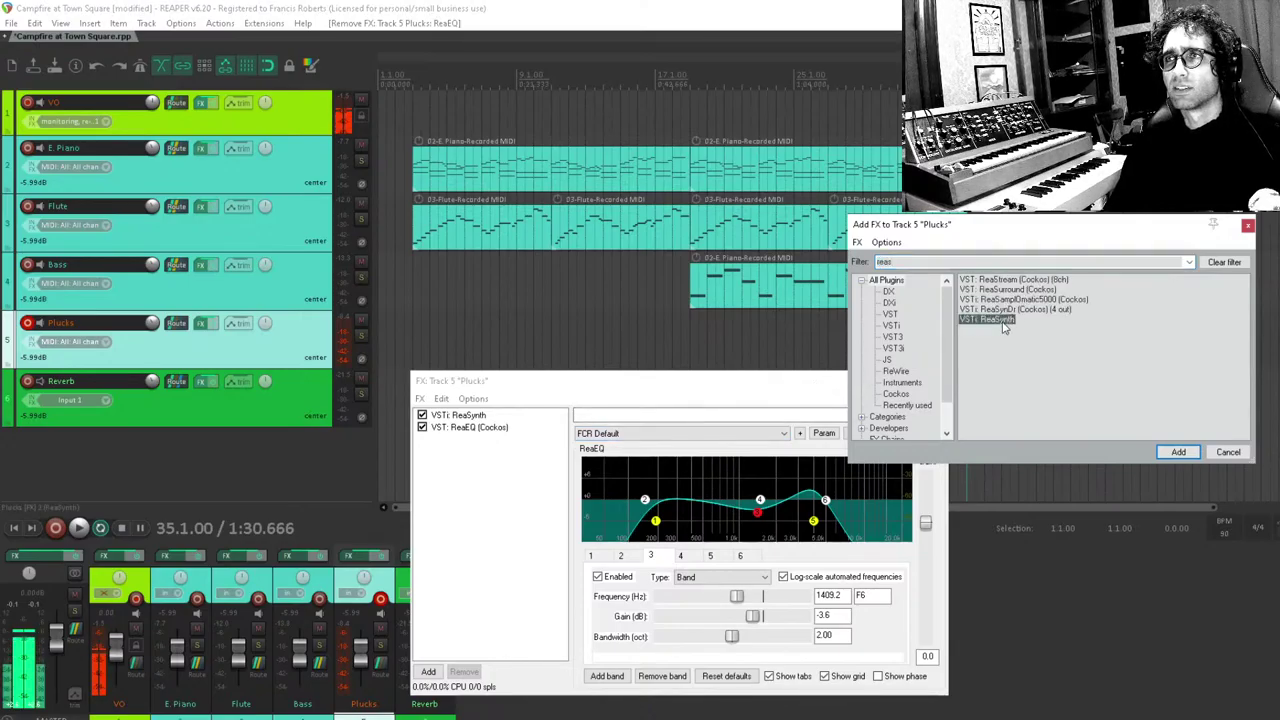
drag(458, 440, 475, 430)
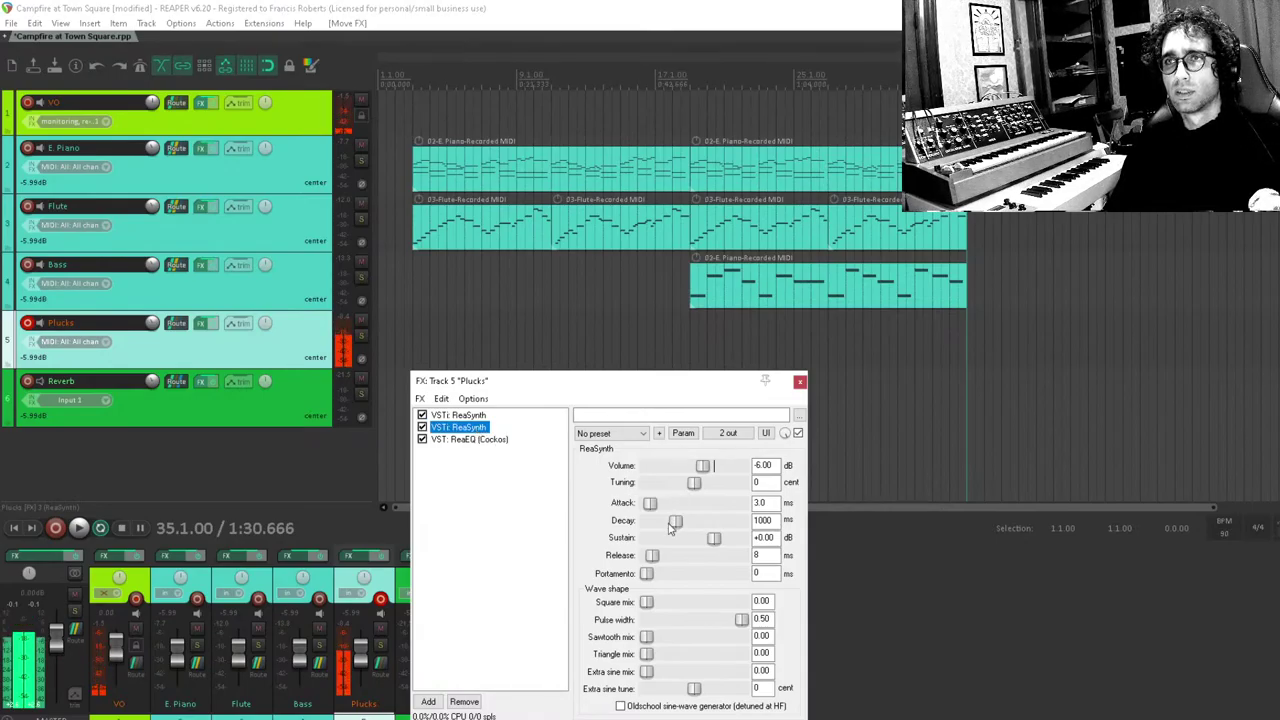
drag(675, 521, 695, 540)
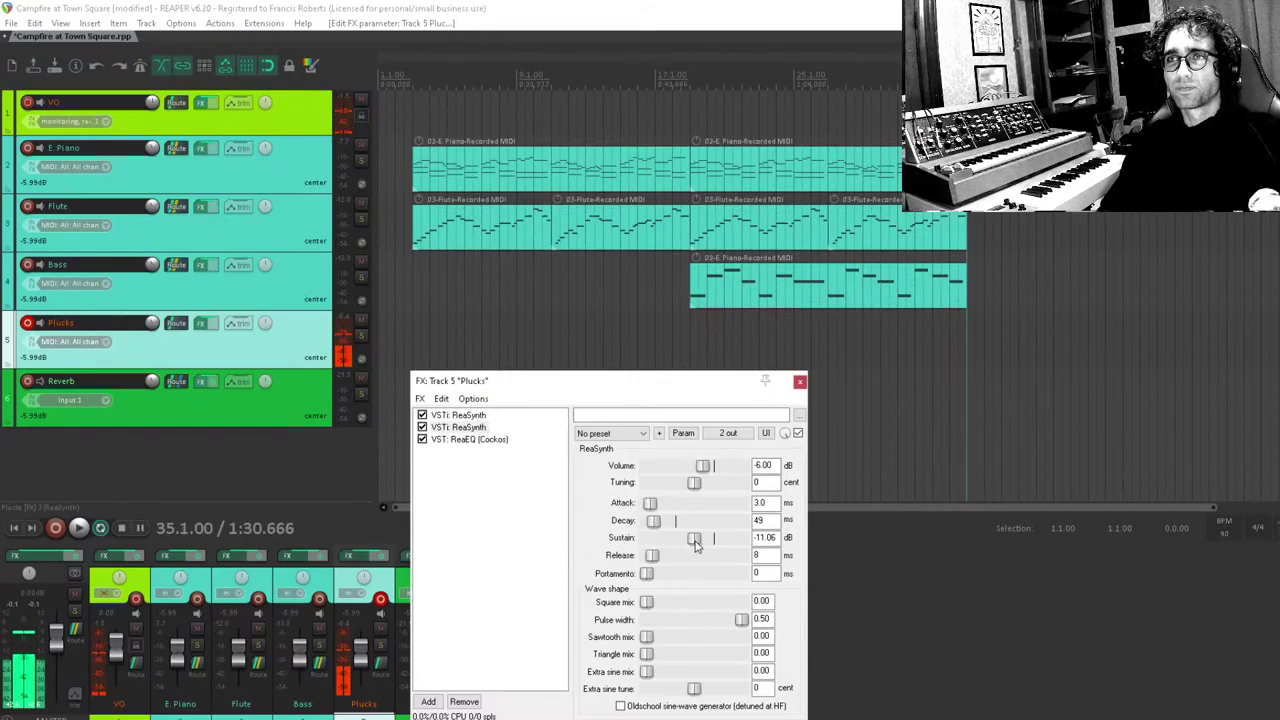
mouse_move(697, 545)
mouse_down()
mouse_move(670, 543)
mouse_move(695, 540)
mouse_up()
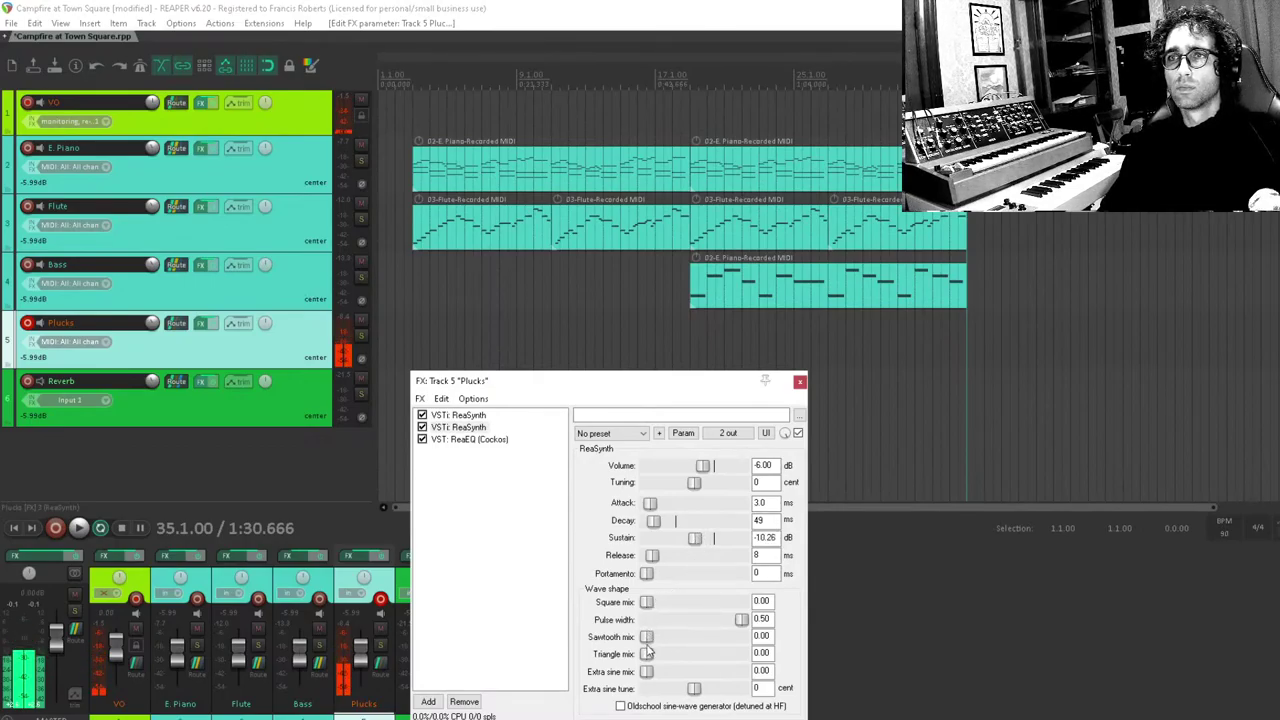
Set the second ReaSynth's extra sine tune to 1200 cents and its extra sine mix to about 0.09.
double_click(762, 671)
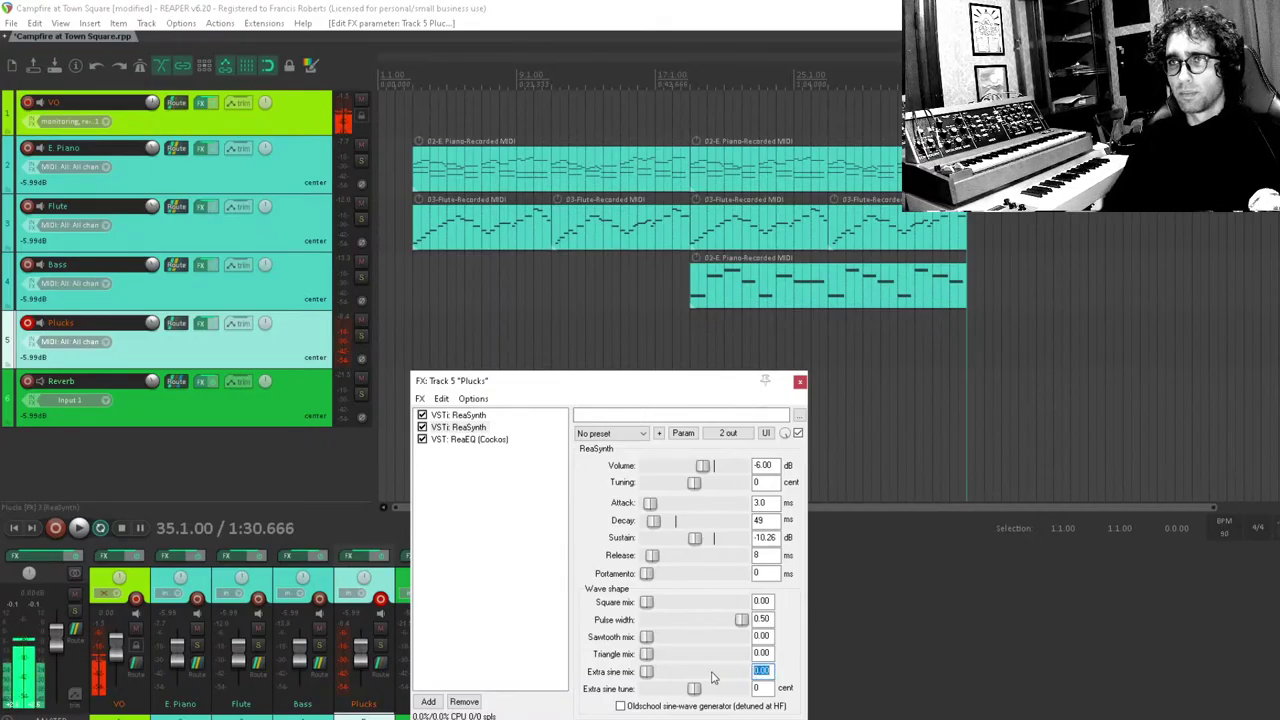
click(755, 688)
text(1200)
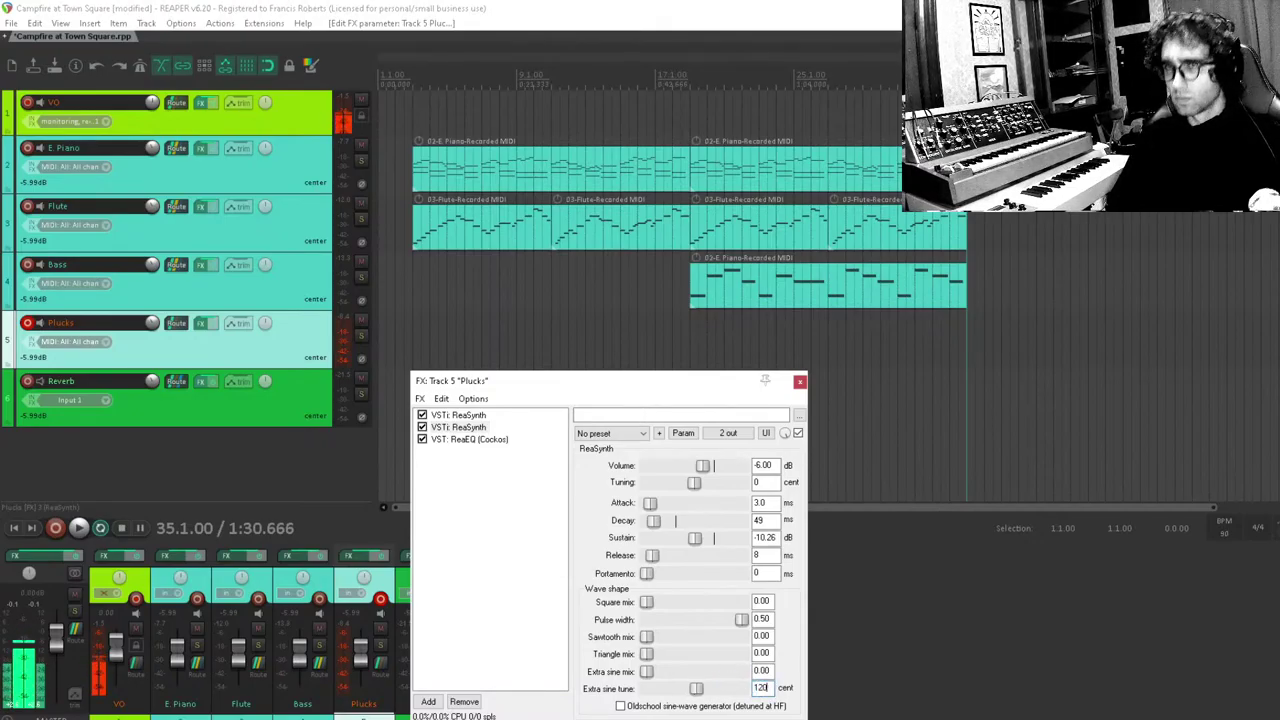
key(Return)
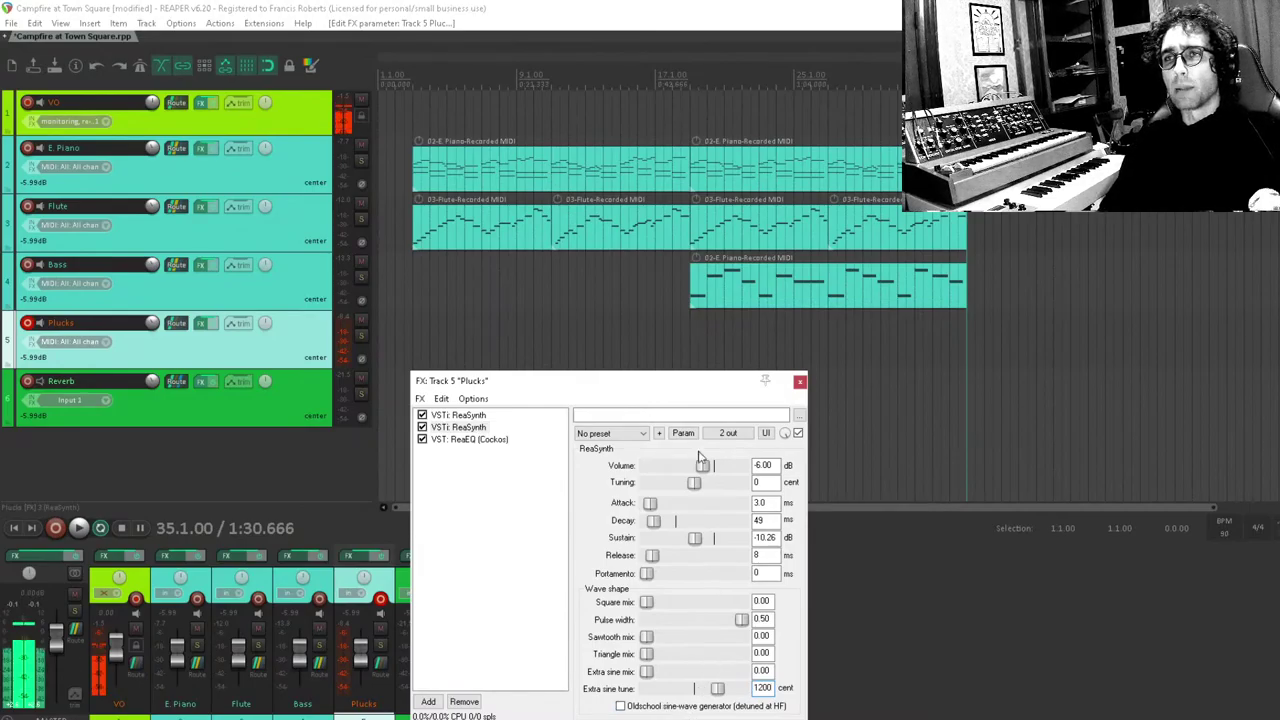
drag(638, 380, 626, 324)
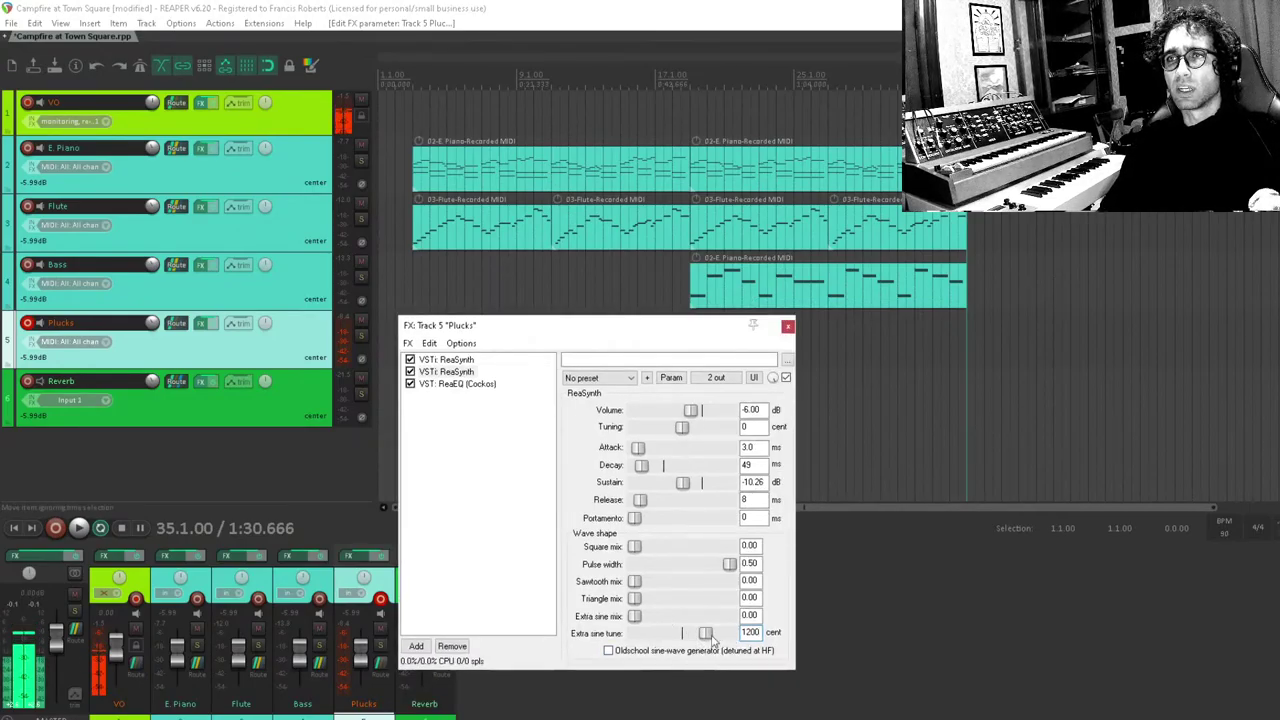
click(540, 604)
drag(634, 616, 641, 619)
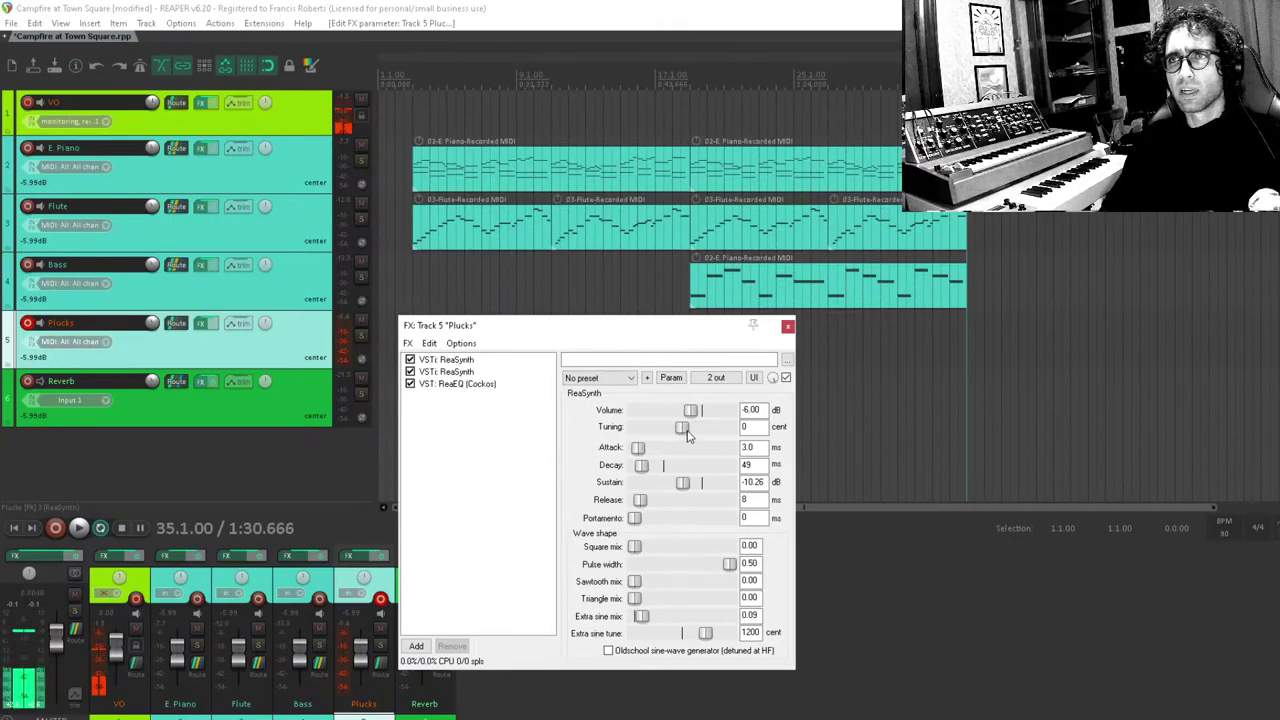
Enable parameter modulation for the second ReaSynth's tuning and turn on its audio control signal (sidechain).
mouse_move(686, 432)
mouse_down()
mouse_move(670, 433)
mouse_move(686, 435)
mouse_up()
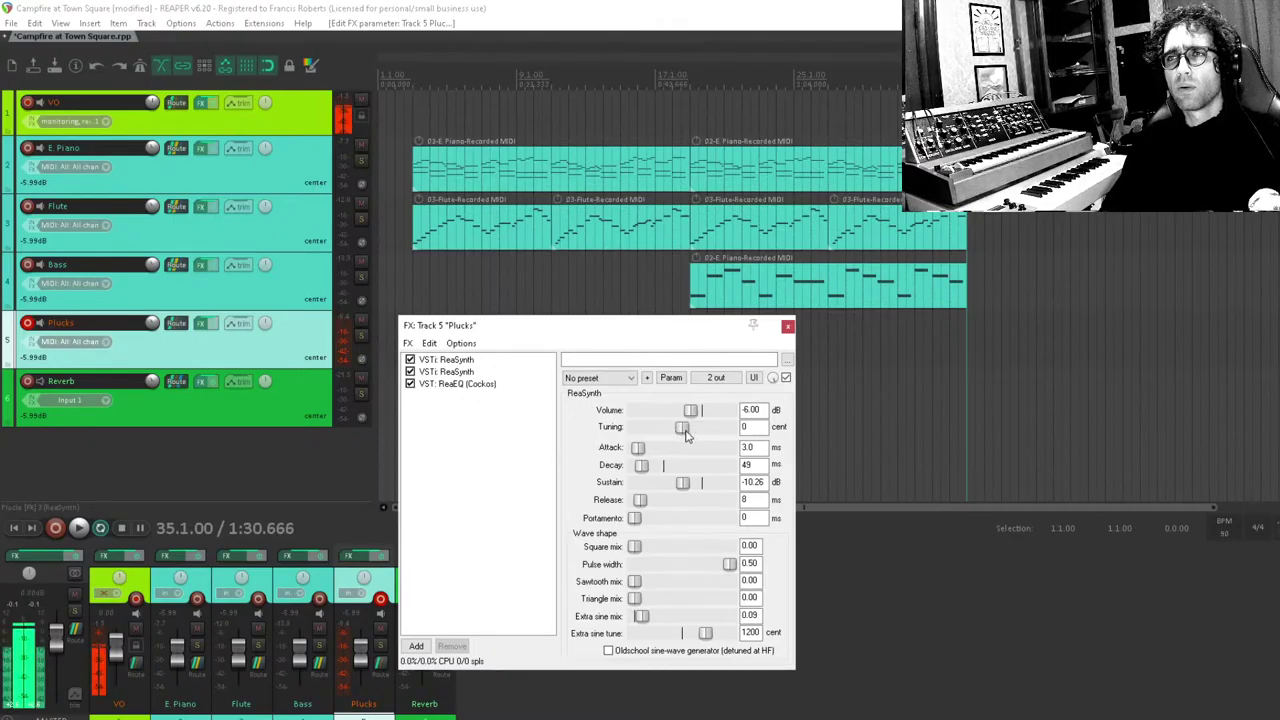
click(671, 378)
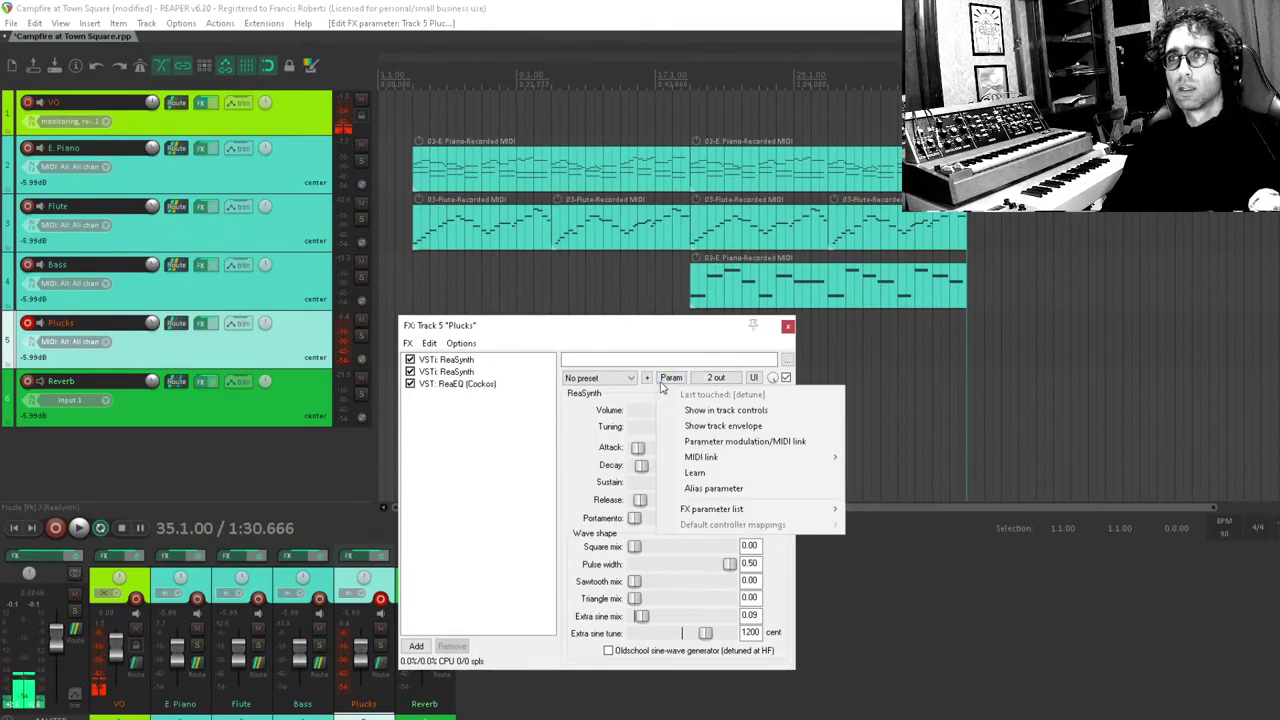
click(760, 441)
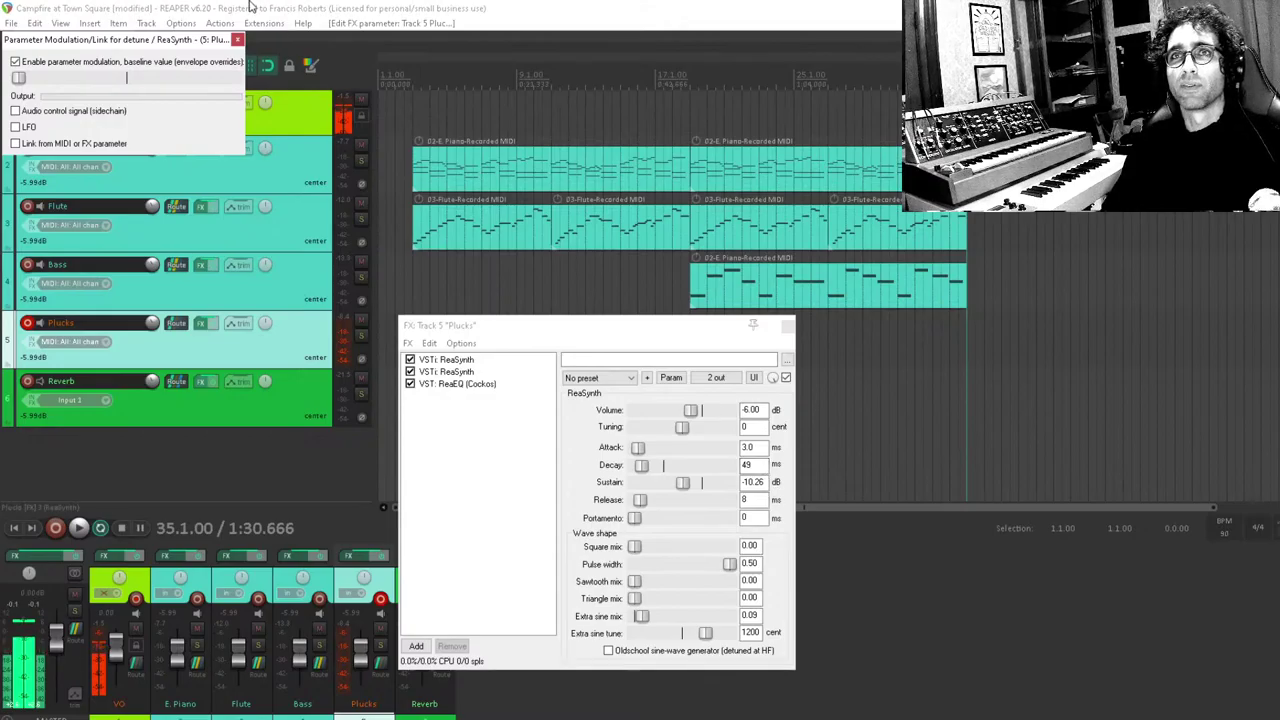
drag(85, 38, 477, 190)
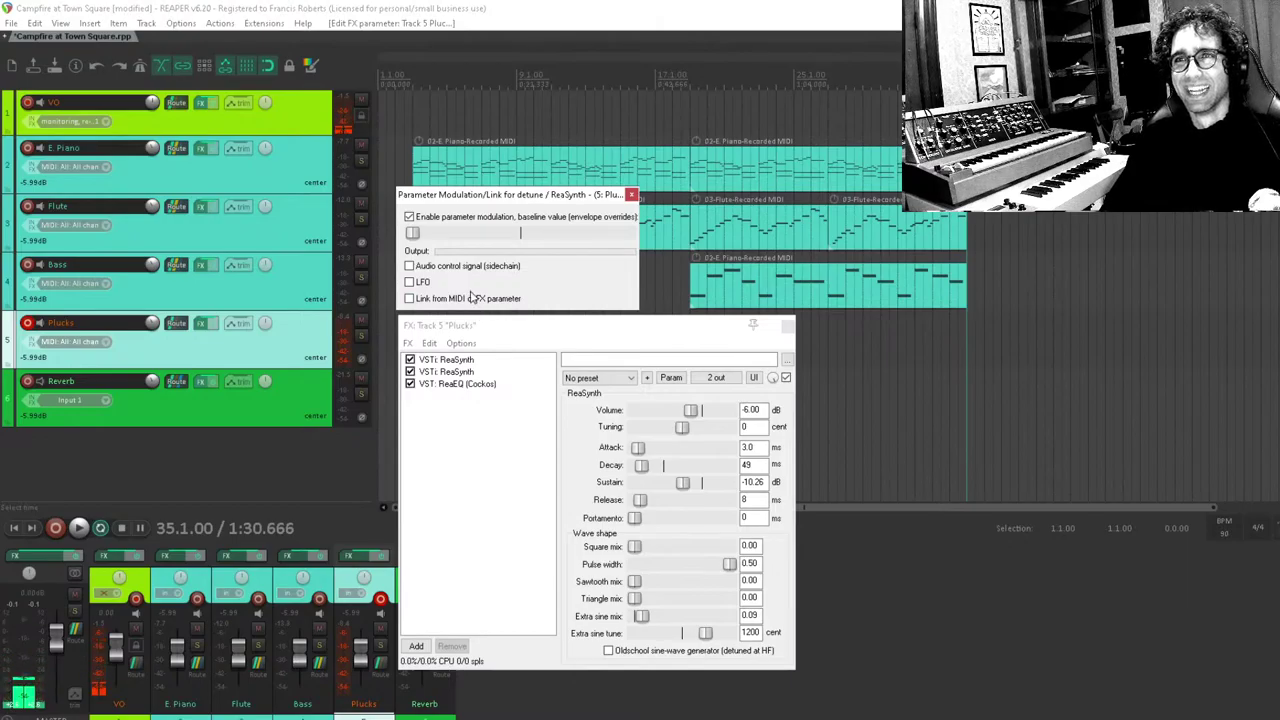
click(507, 267)
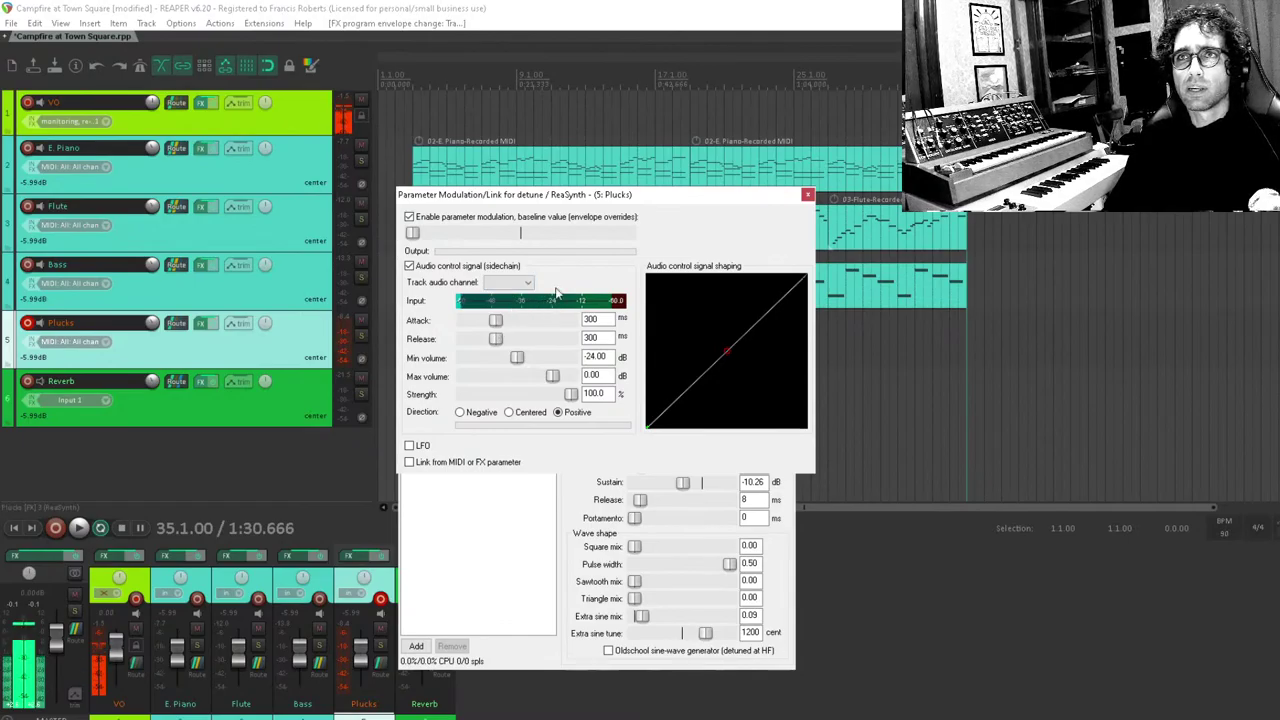
click(527, 283)
click(529, 285)
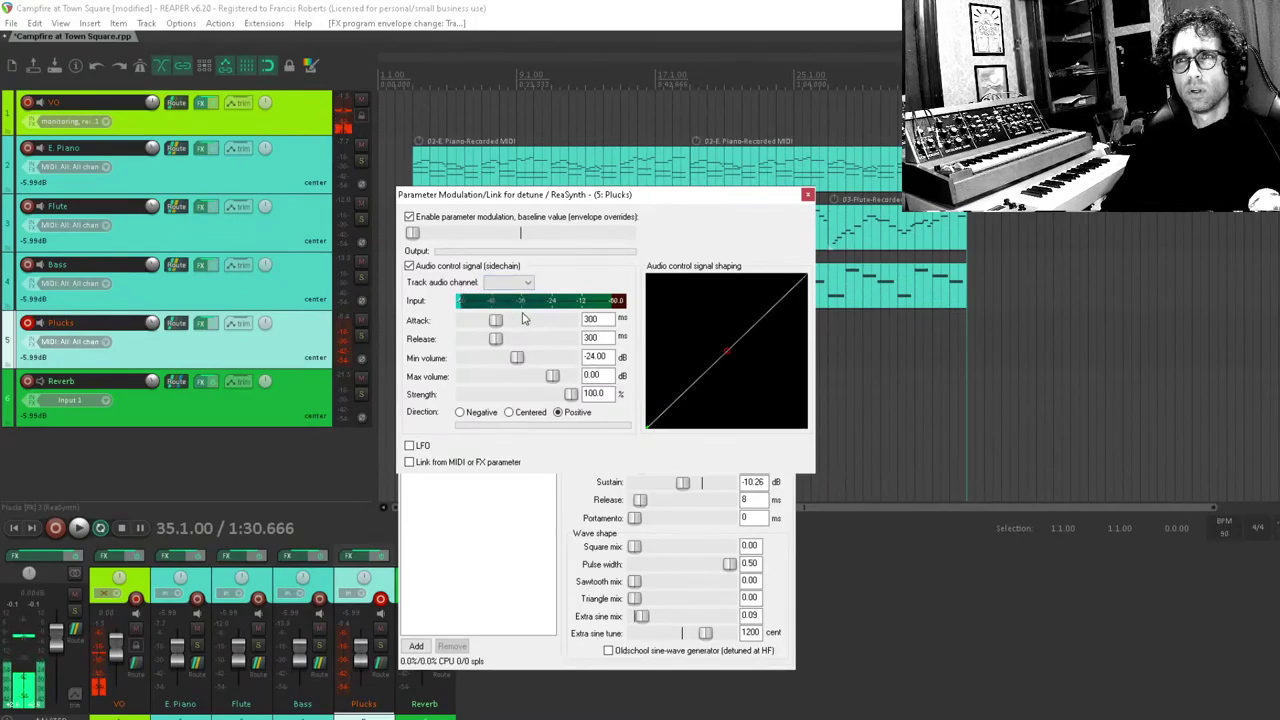
Configure the tuning's audio control signal with track audio channel 1+2, attack 0 ms and Negative direction.
click(461, 412)
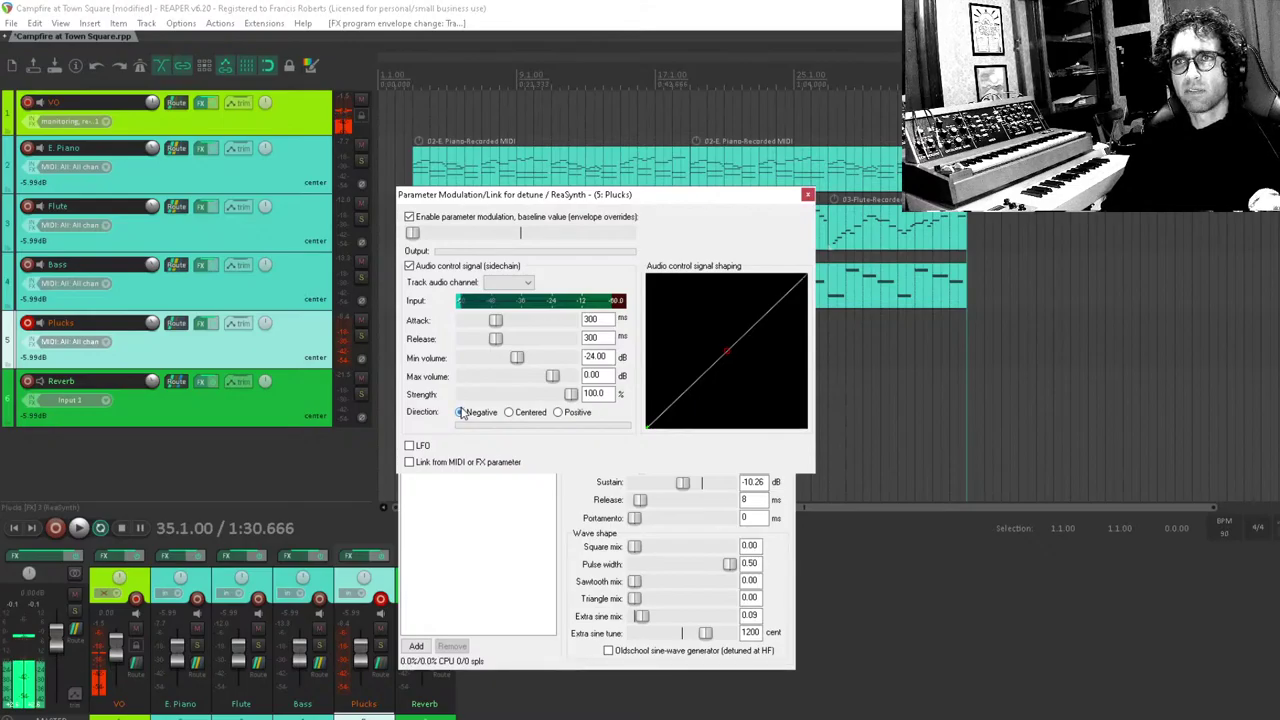
drag(494, 319, 463, 320)
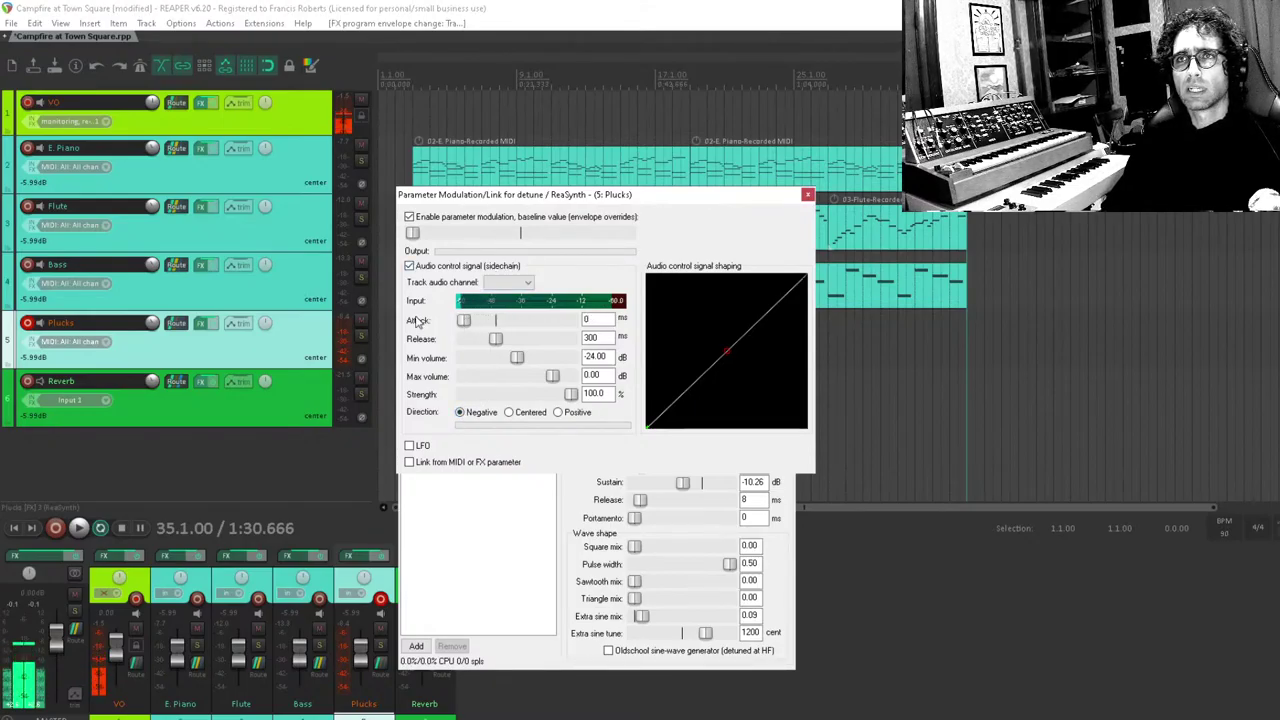
click(508, 282)
click(517, 315)
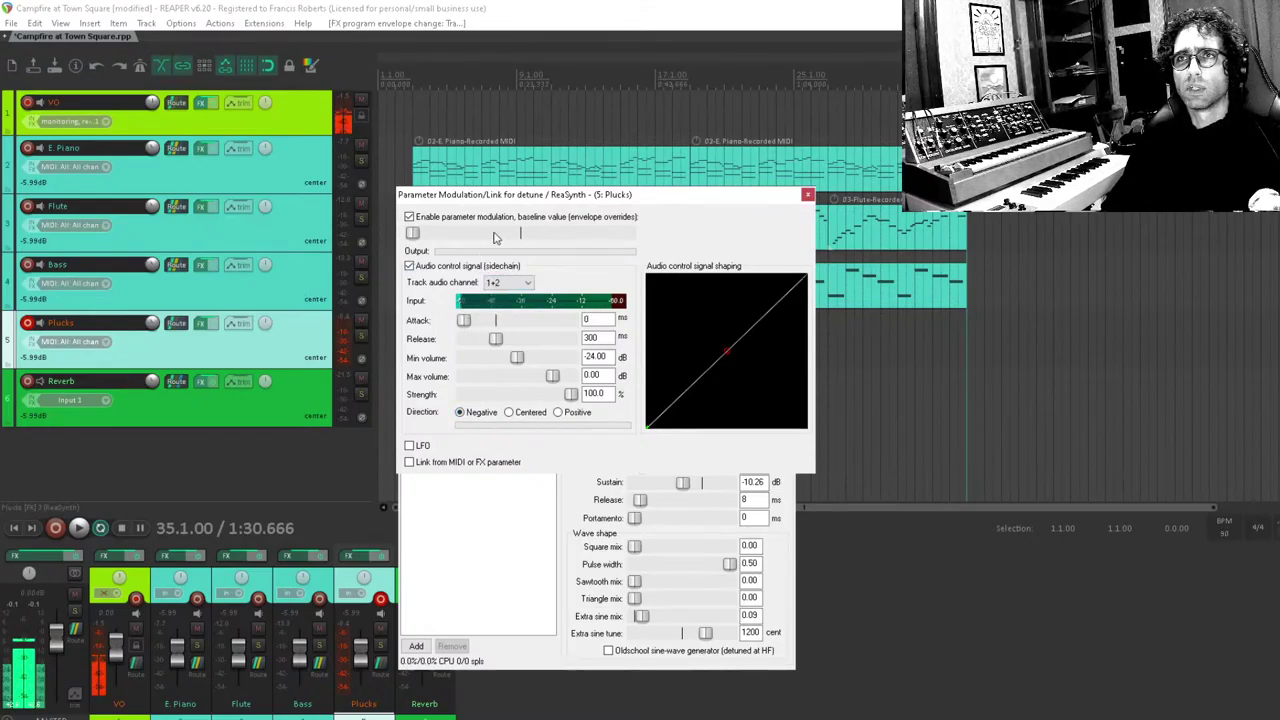
Switch the tuning modulation to Positive direction and set its baseline tuning to -1200 cents.
drag(535, 196, 923, 141)
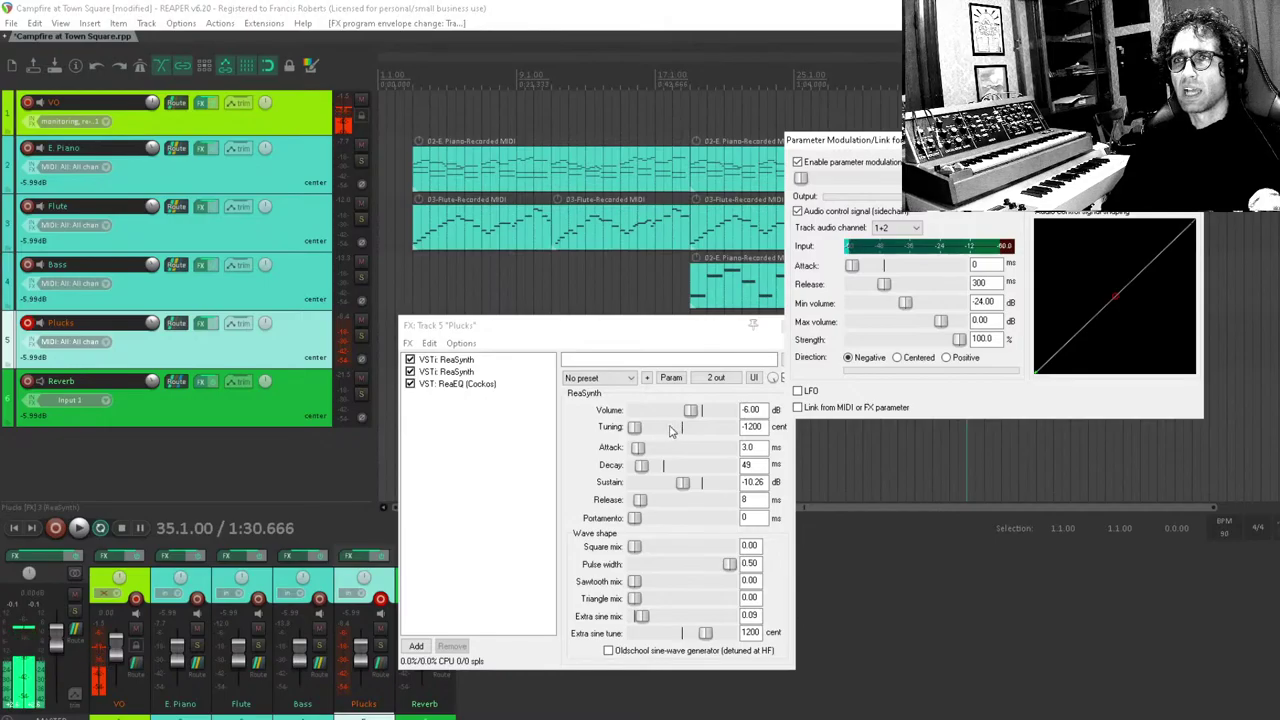
drag(634, 427, 682, 430)
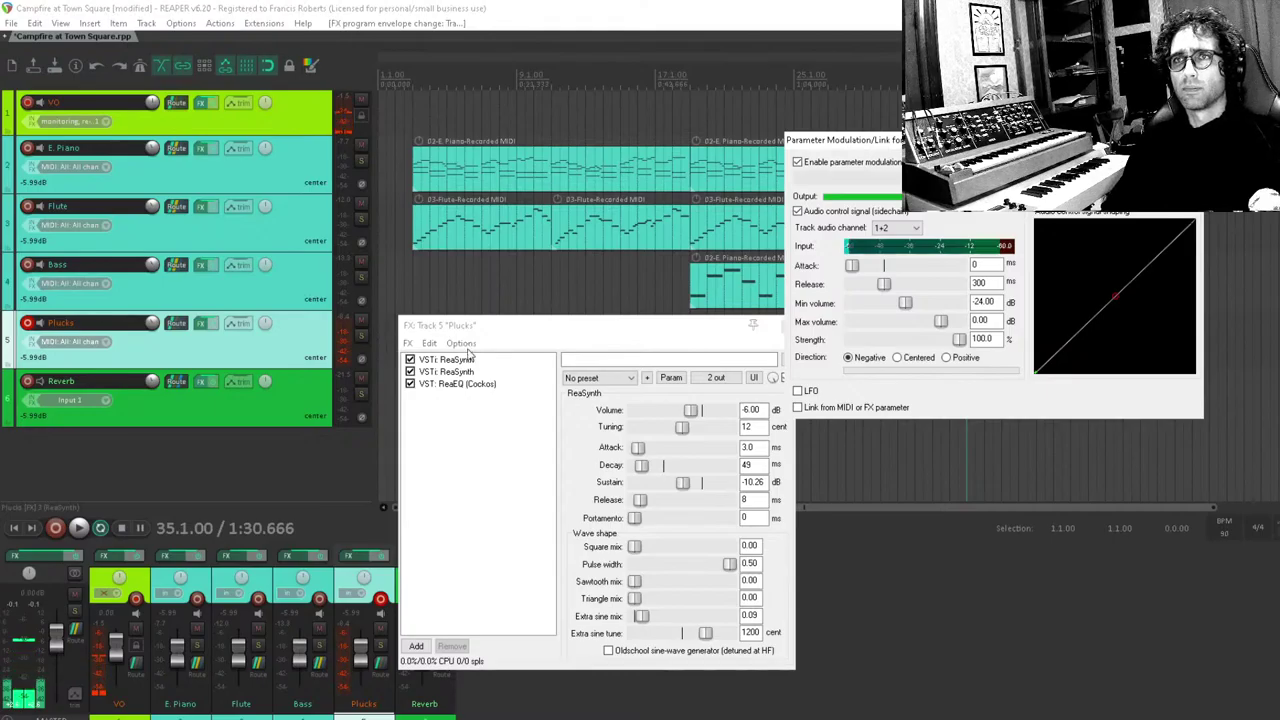
click(945, 359)
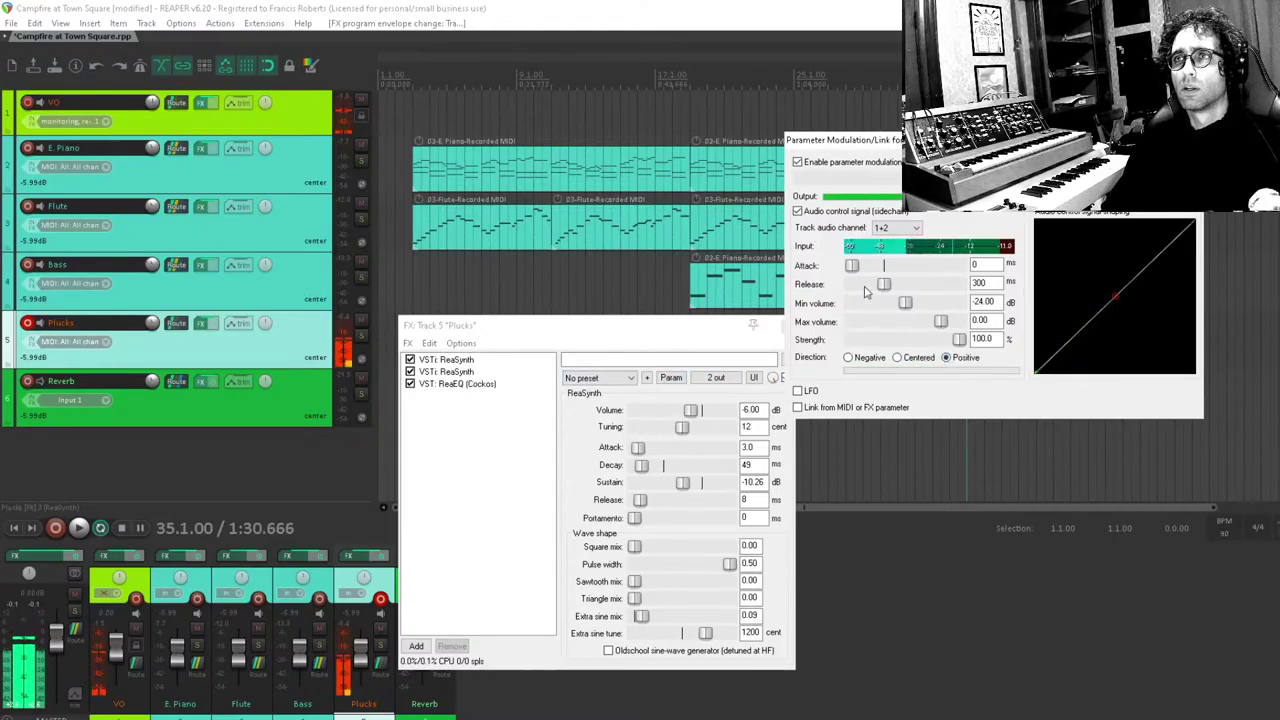
drag(906, 178, 815, 190)
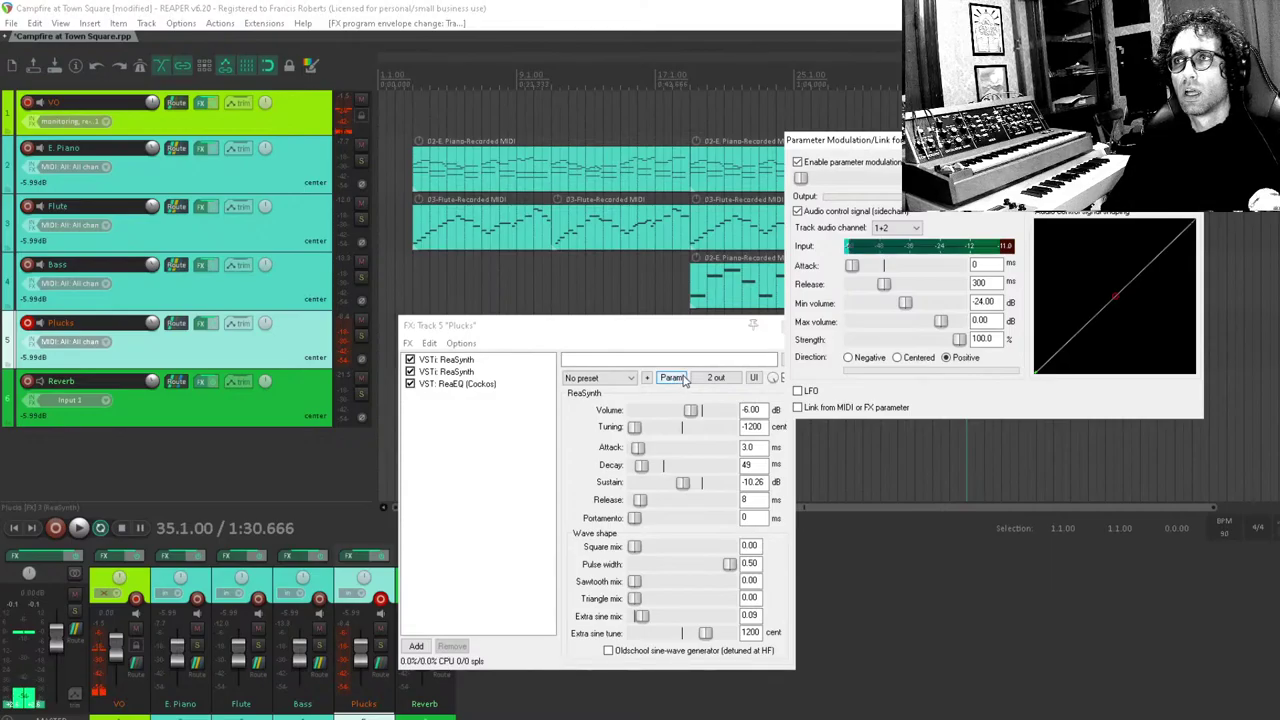
Turn off the audio control signal for the second ReaSynth's tuning and reset its tuning to 0 cents.
click(797, 211)
click(456, 360)
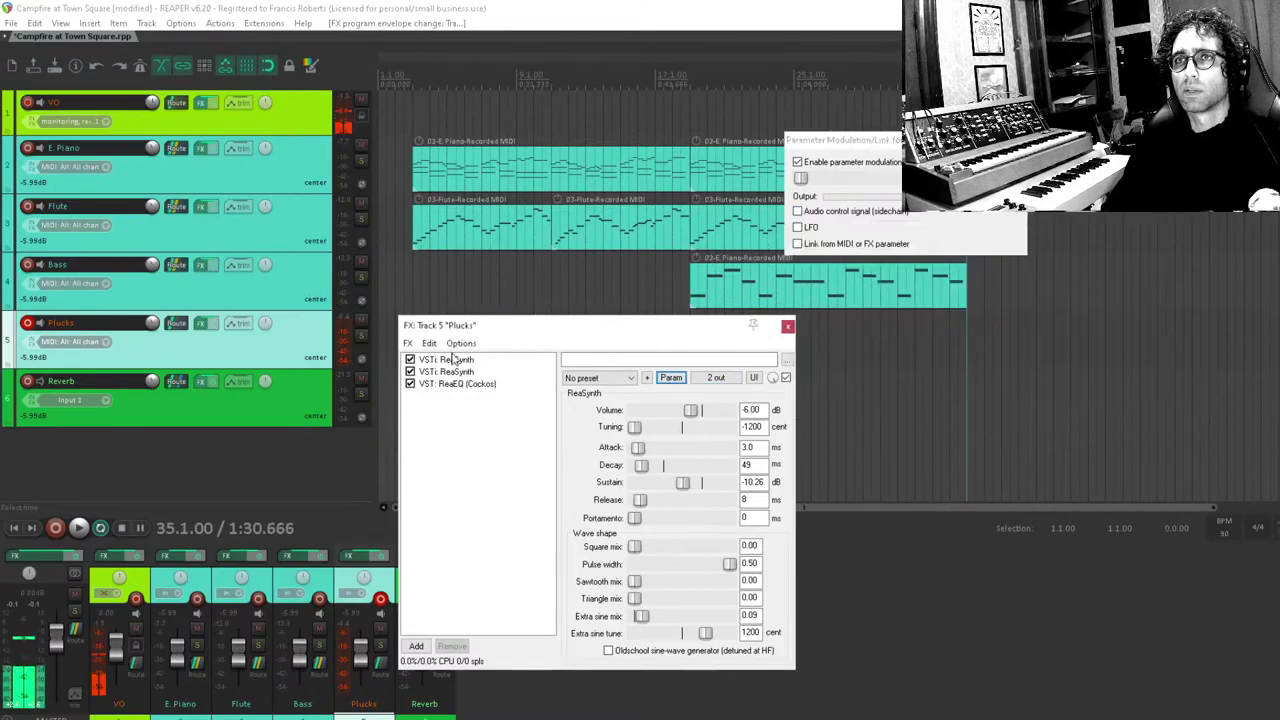
double_click(660, 424)
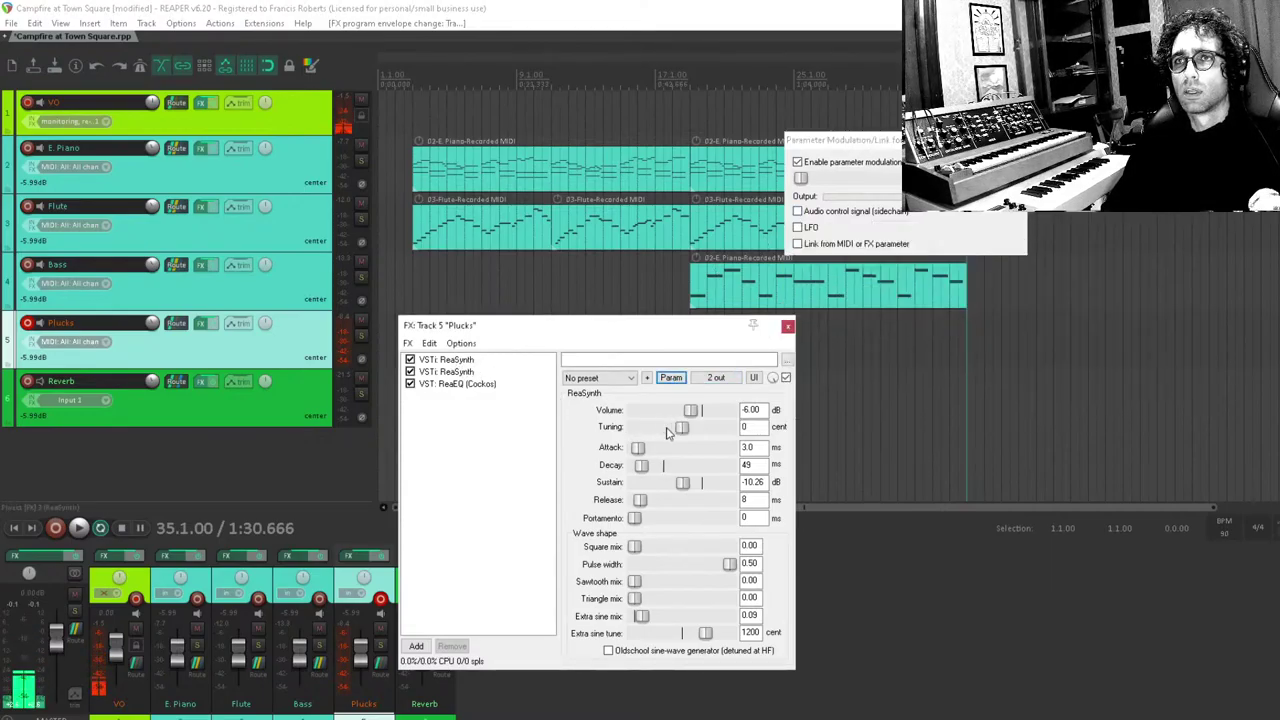
Enable parameter modulation for the first ReaSynth's tuning and turn on its audio control signal (sidechain).
click(446, 359)
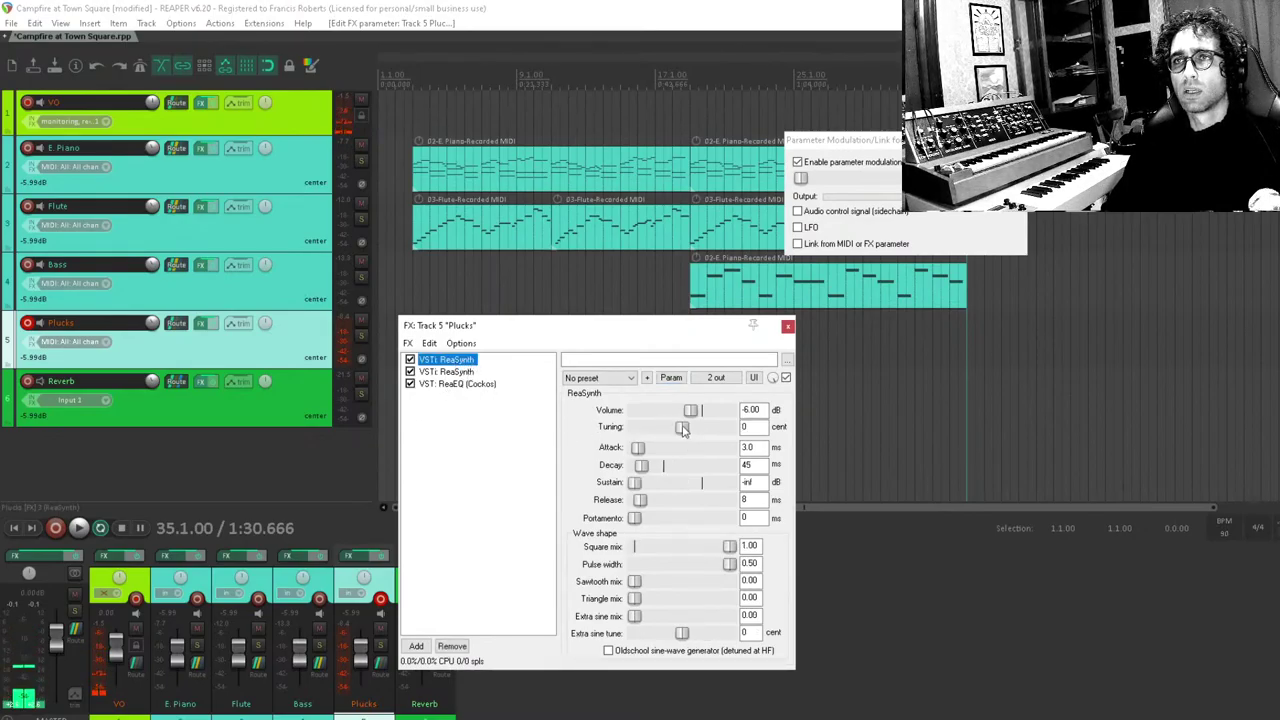
drag(682, 428, 688, 405)
click(672, 378)
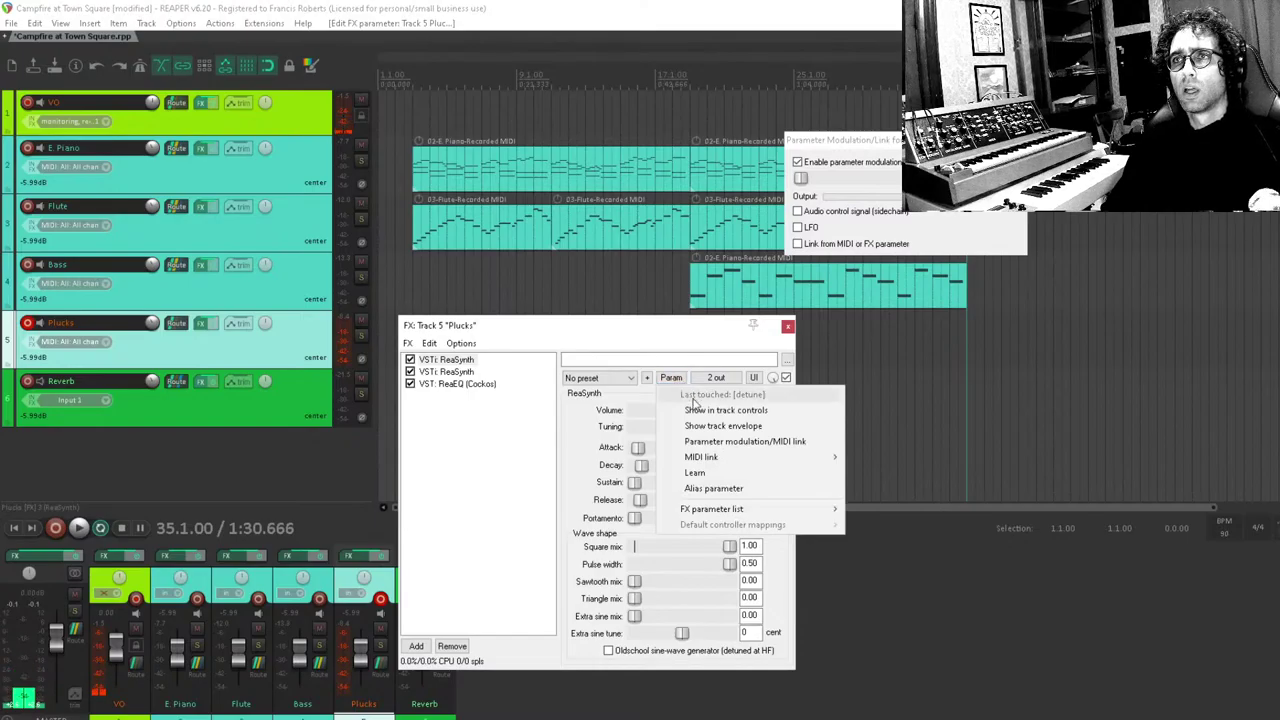
click(727, 443)
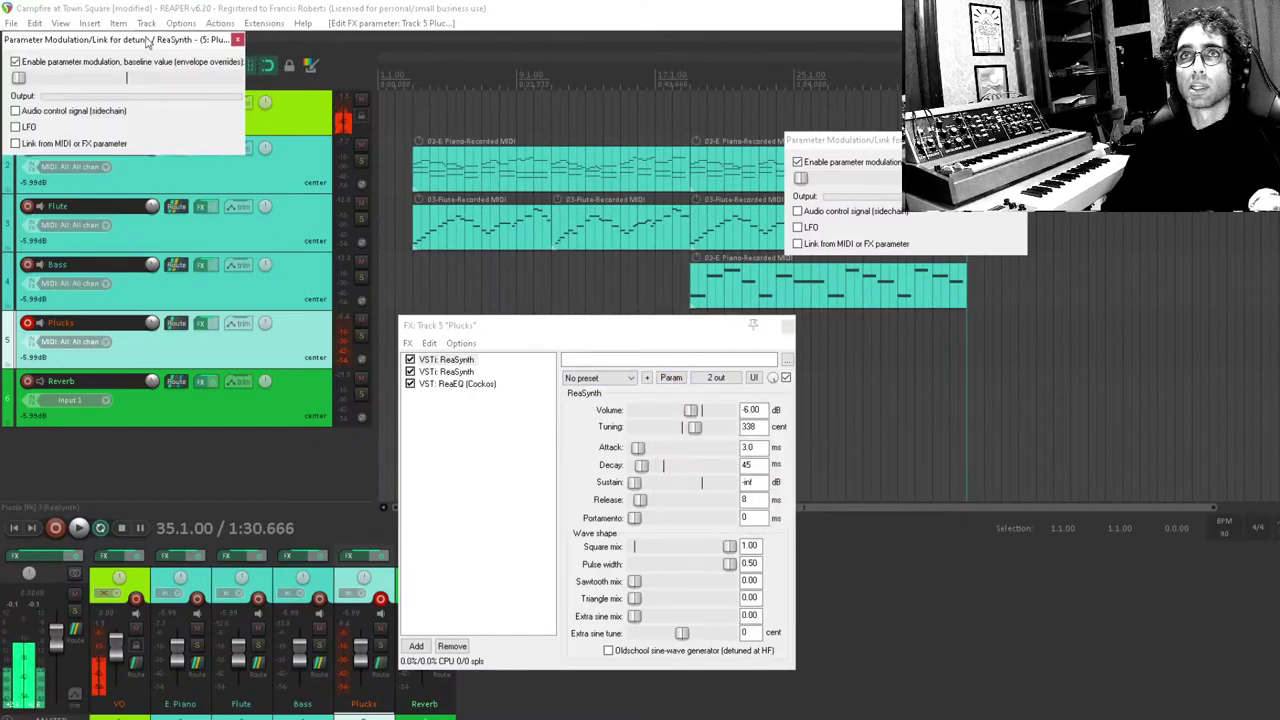
drag(147, 42, 963, 354)
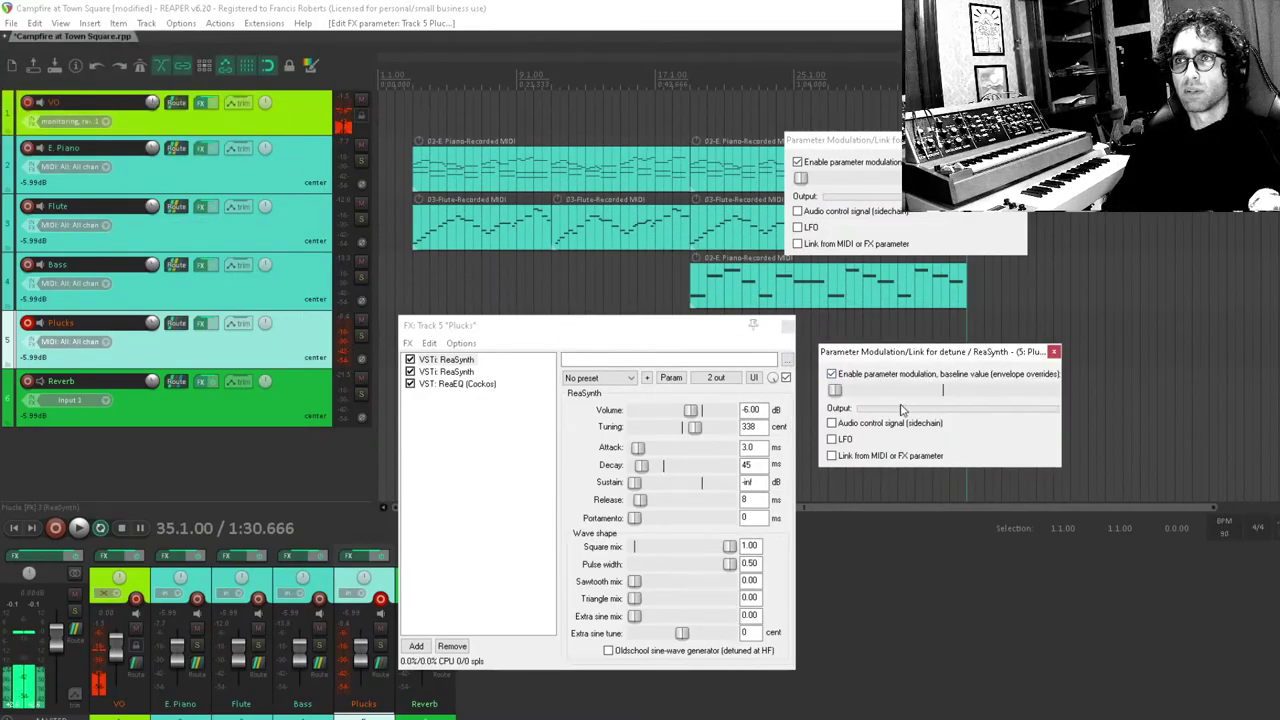
click(831, 423)
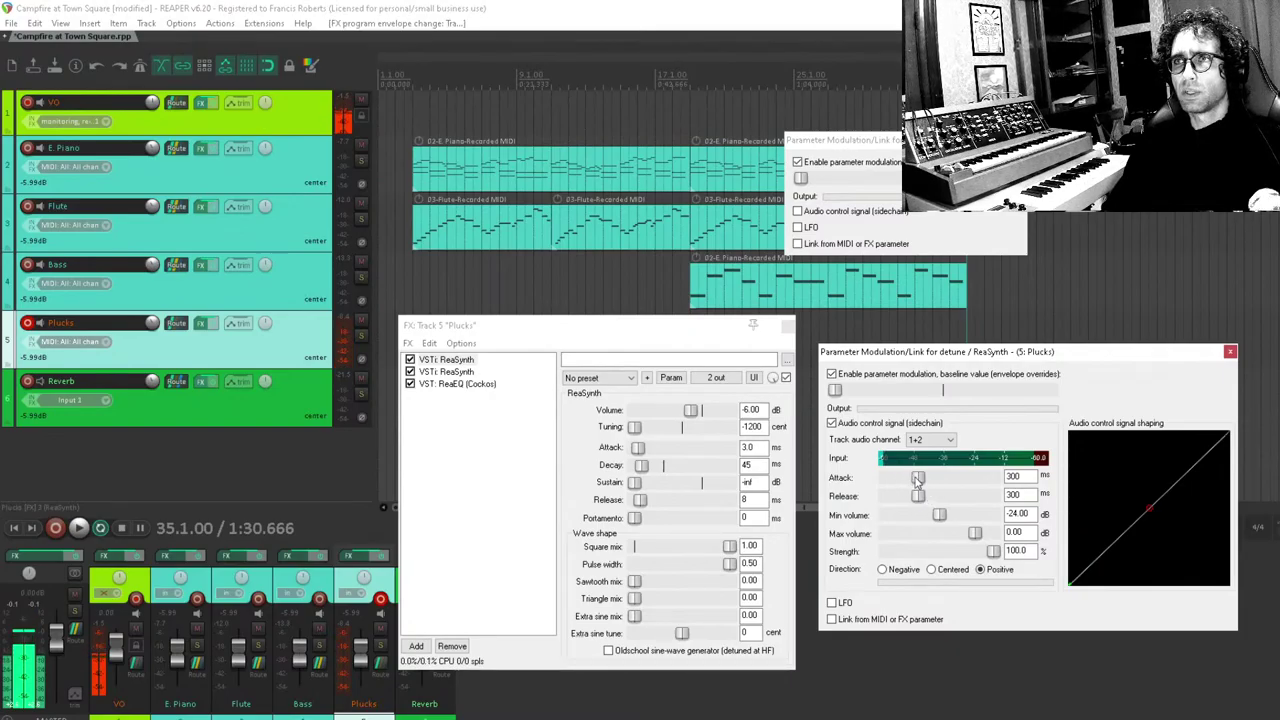
Set the first ReaSynth's tuning modulation to attack 0 ms, baseline about -317 cents and Centered direction, and close the second ReaSynth's modulation window.
drag(918, 480, 839, 481)
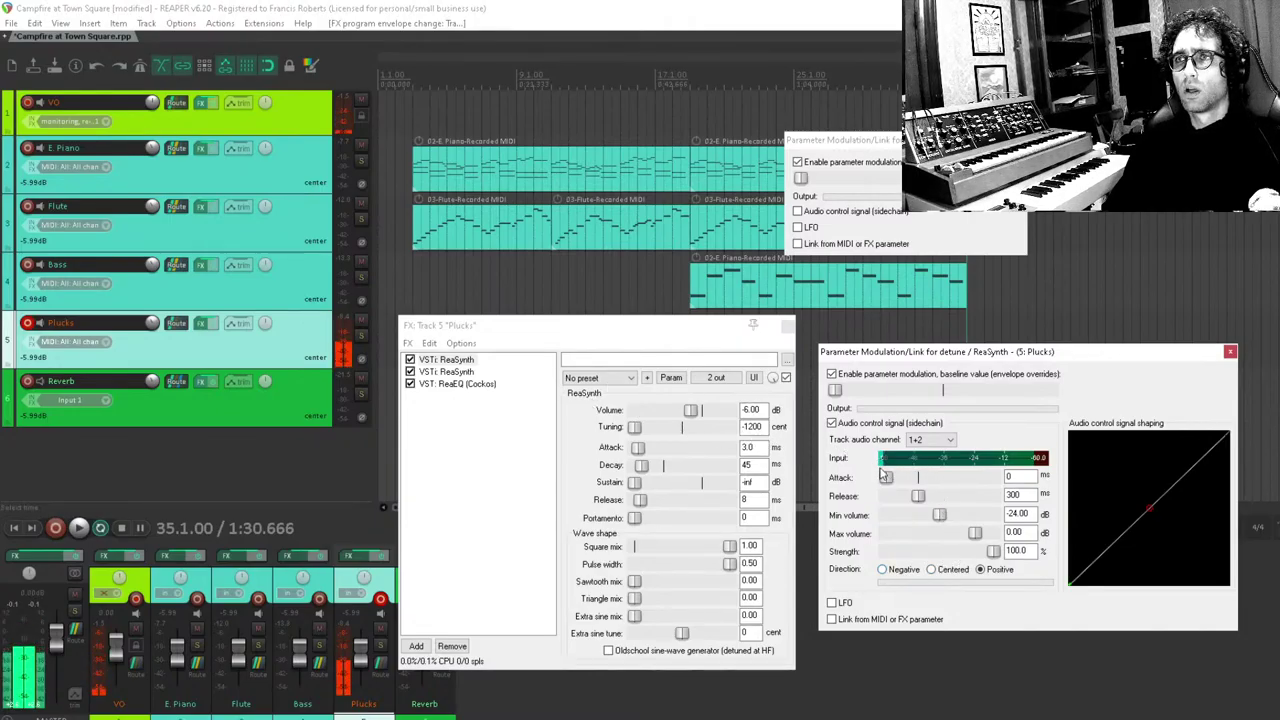
drag(836, 391, 924, 404)
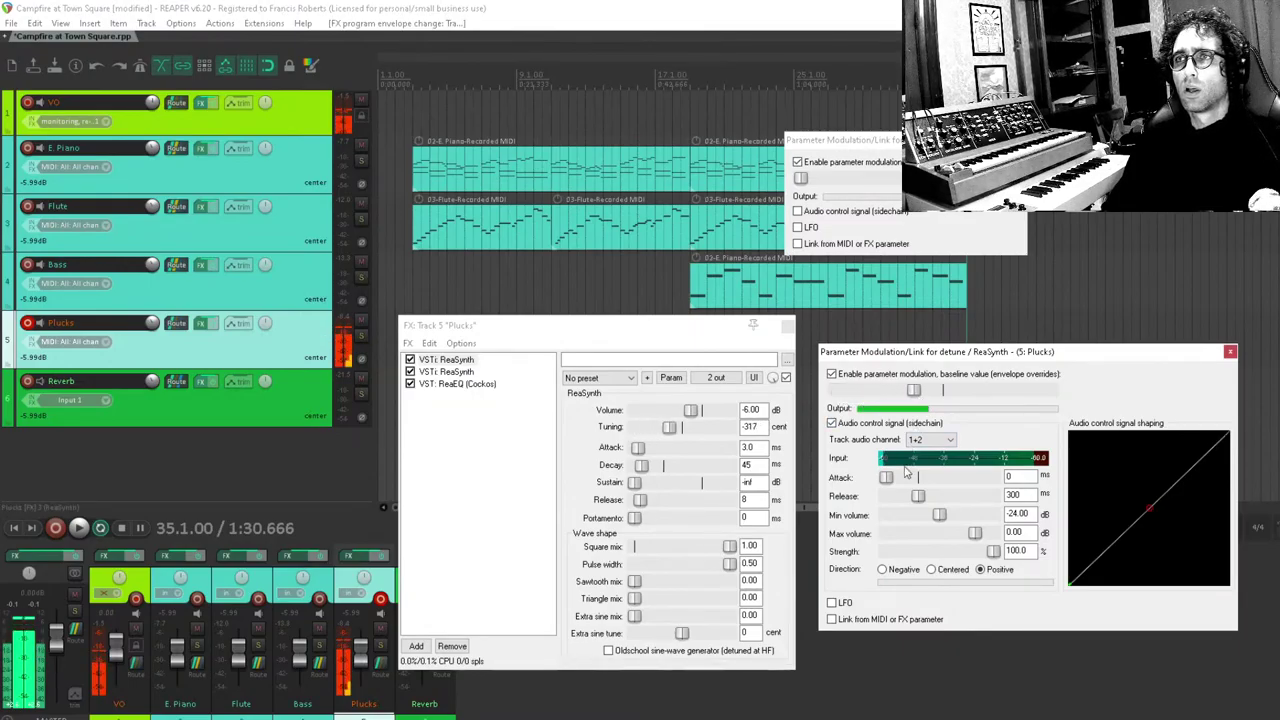
click(932, 569)
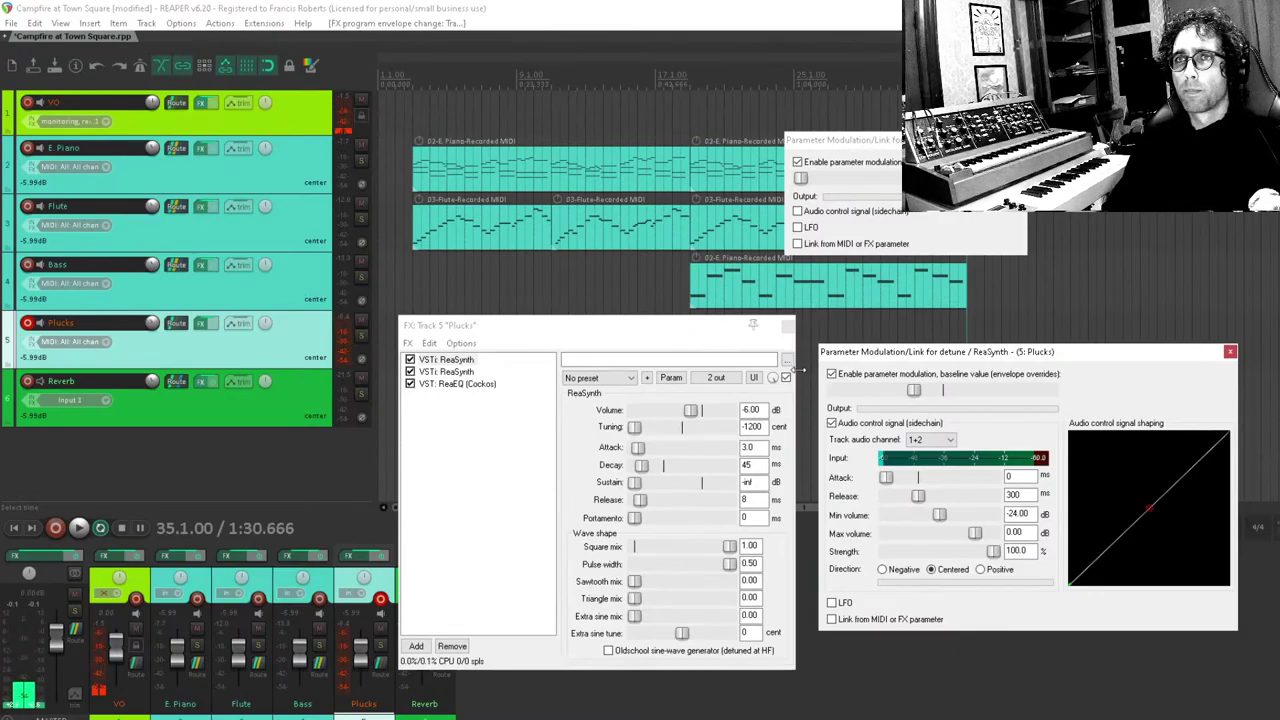
click(1017, 140)
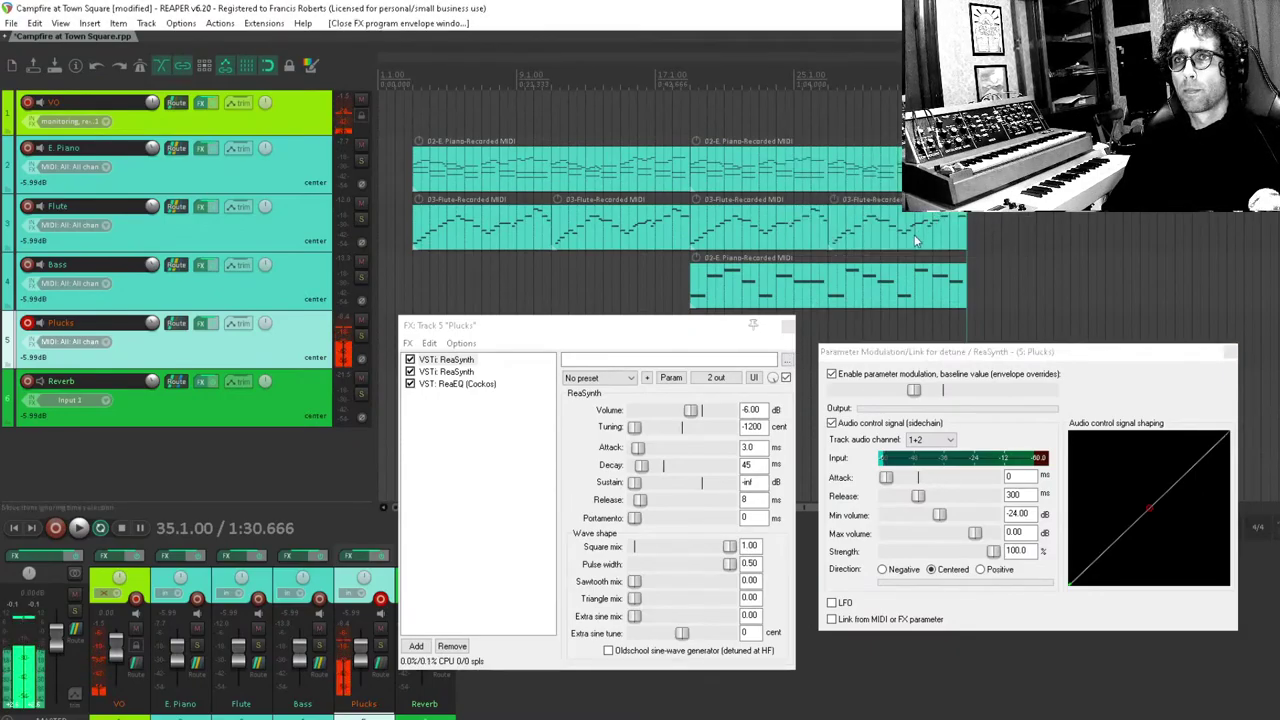
mouse_move(667, 427)
mouse_down()
mouse_move(716, 428)
mouse_move(690, 434)
mouse_up()
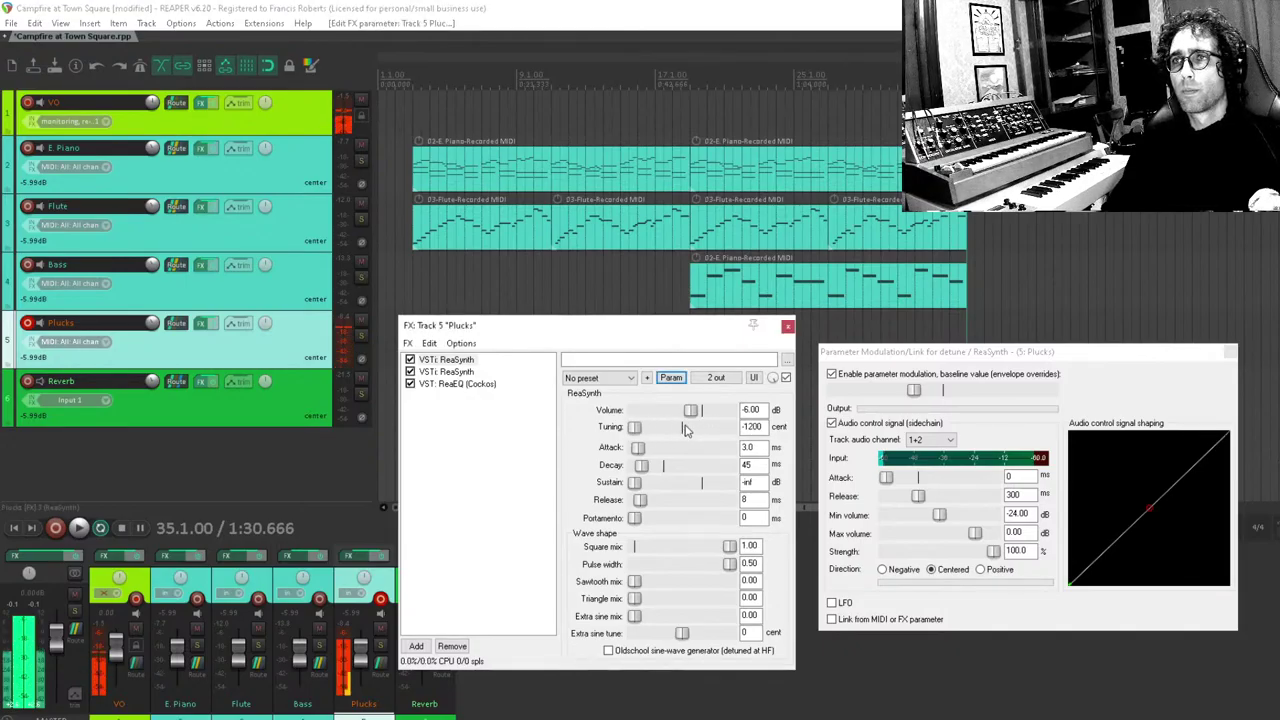
Set the first ReaSynth's tuning modulation to release 114 ms, Positive direction and a baseline of 0 cents.
drag(917, 497, 898, 497)
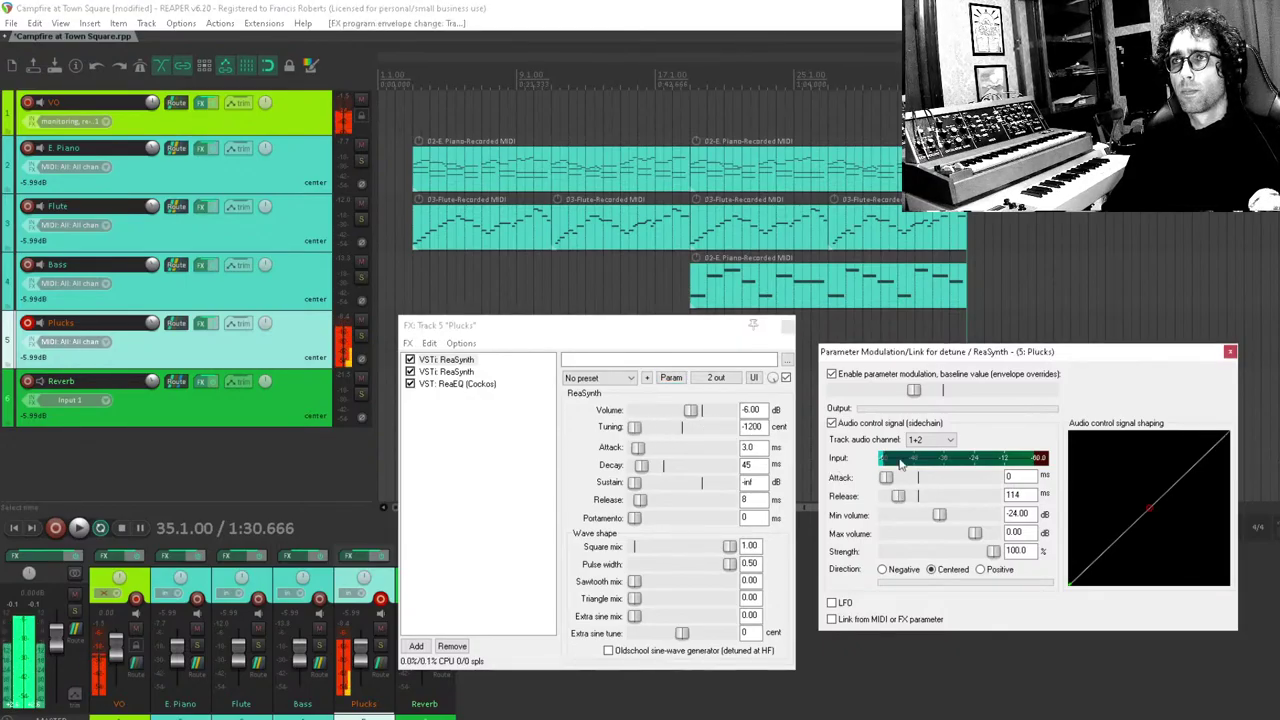
drag(913, 391, 985, 403)
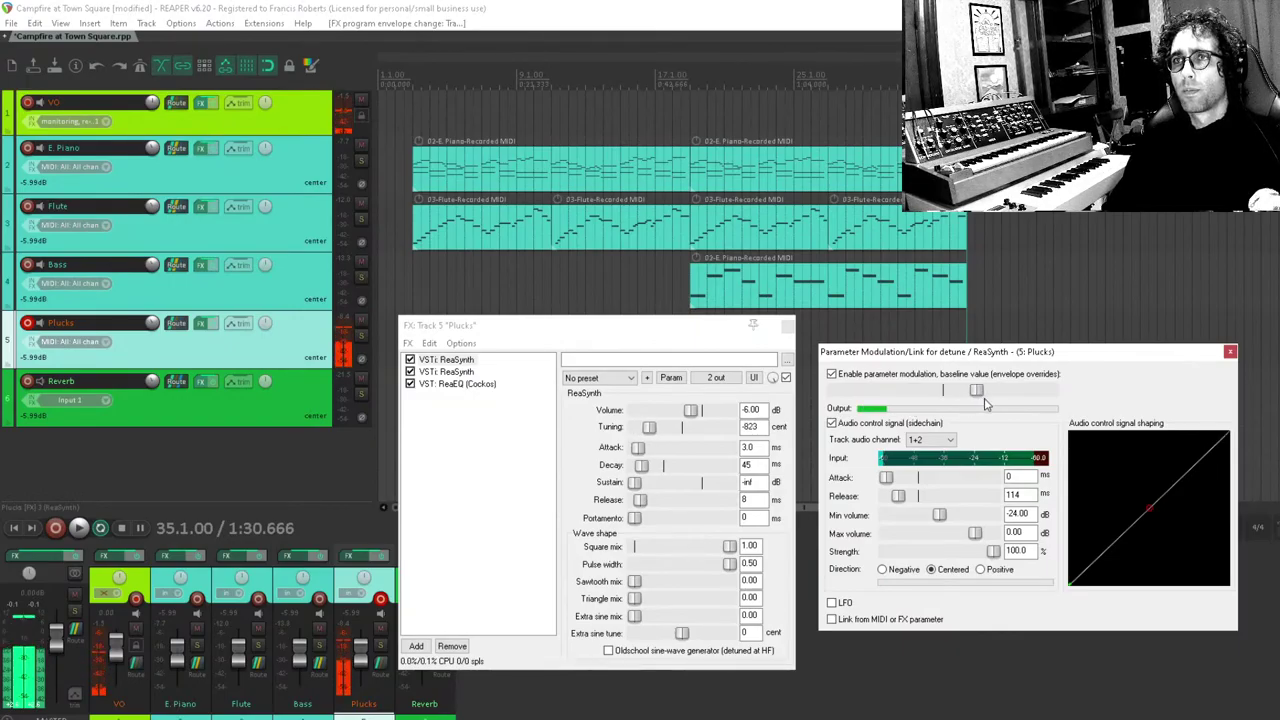
click(990, 567)
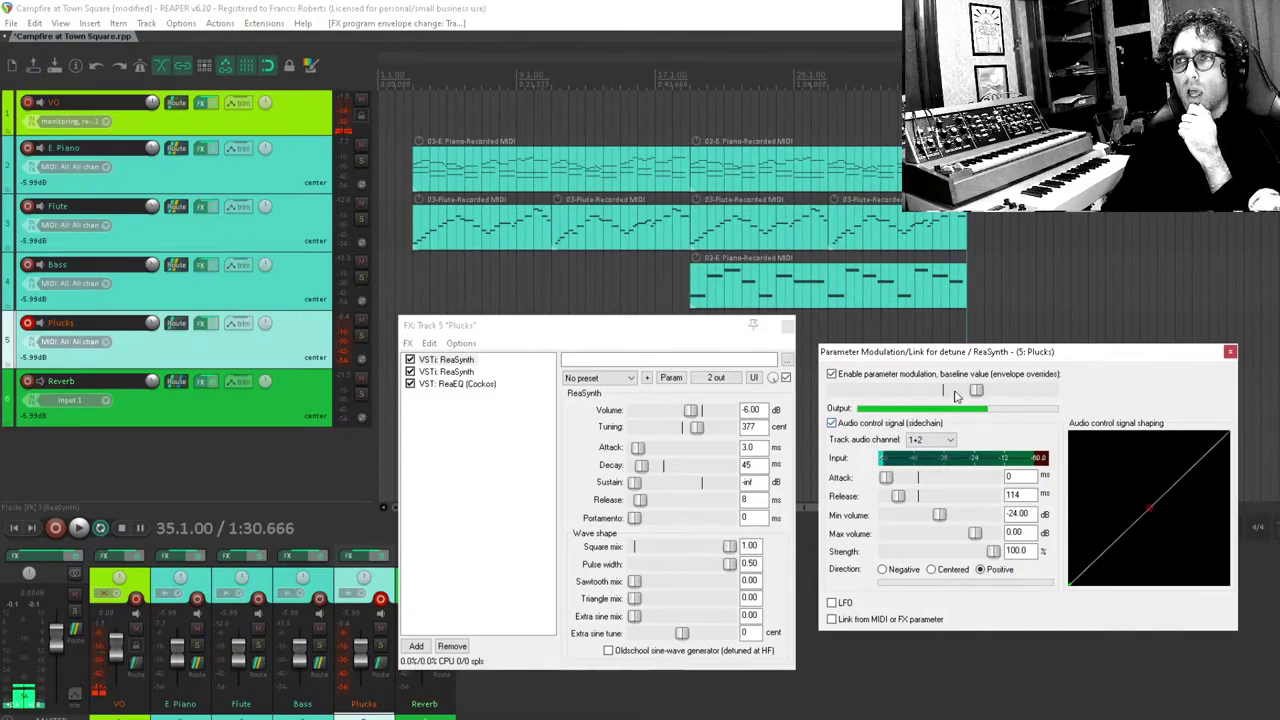
drag(955, 396, 922, 397)
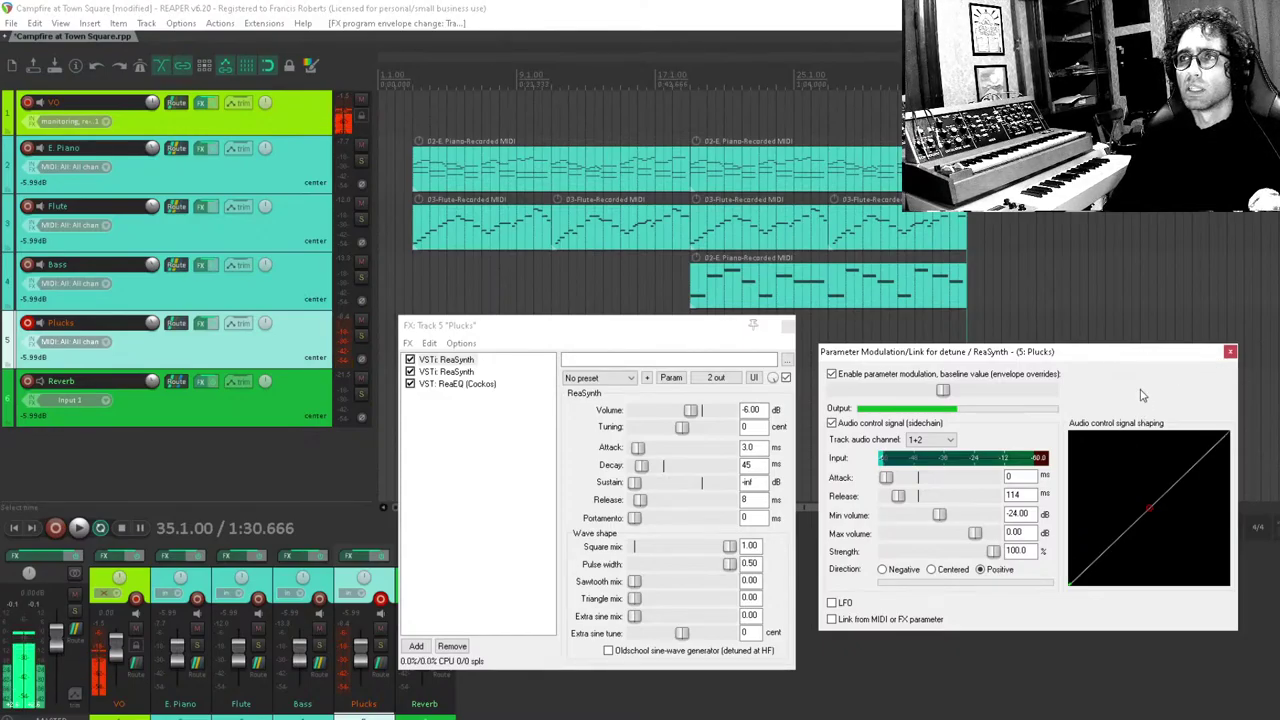
Turn off the audio control signal for the first ReaSynth's tuning, and close the modulation and Plucks FX windows.
drag(1154, 357, 1133, 328)
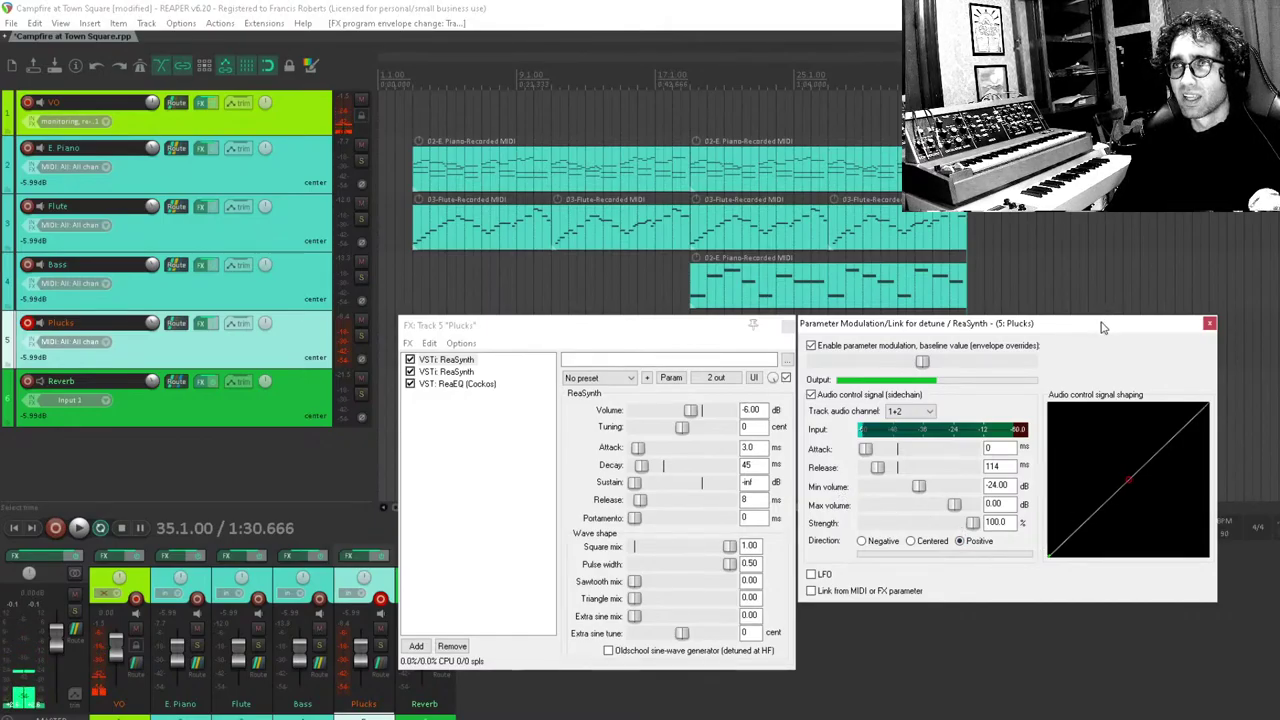
drag(1100, 328, 1109, 332)
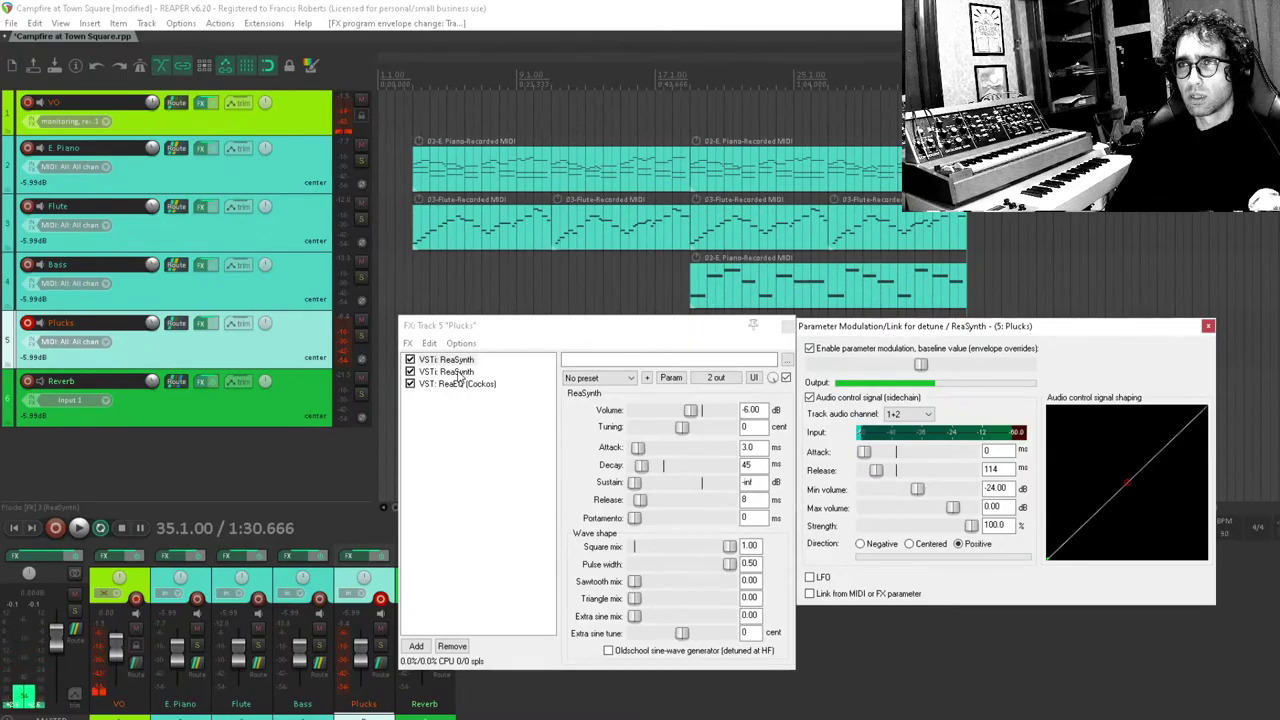
click(465, 484)
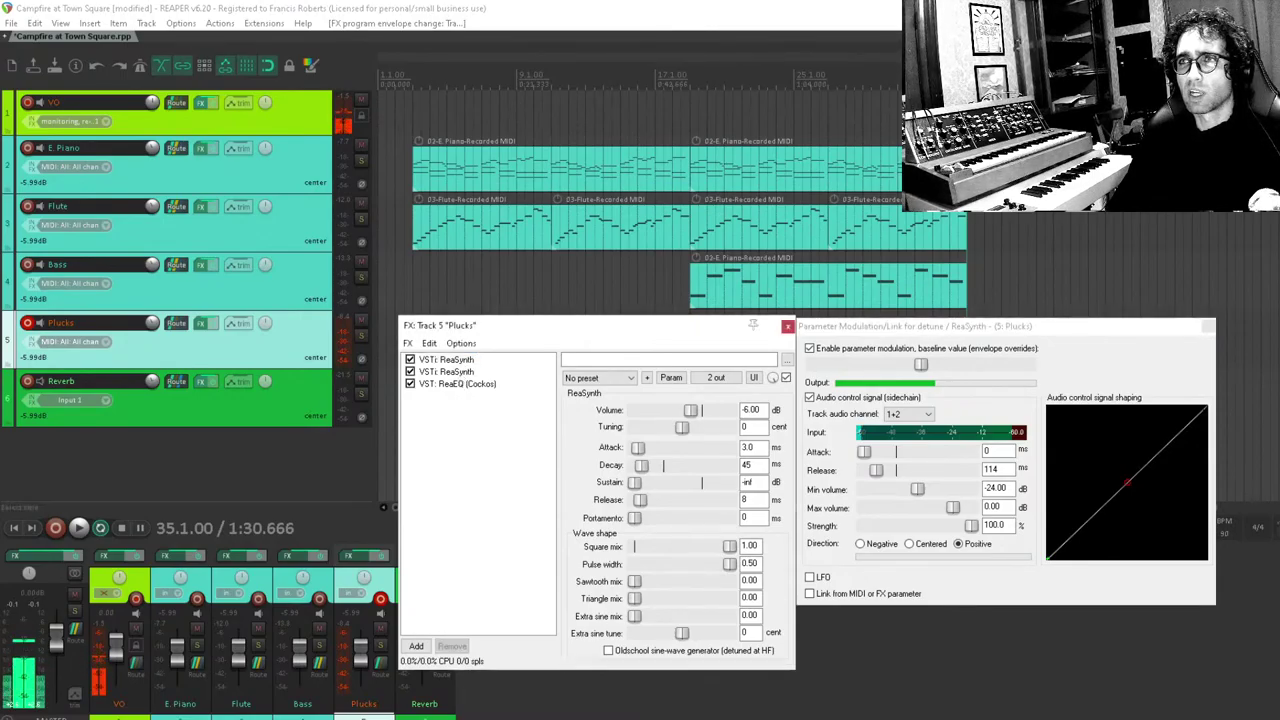
click(810, 397)
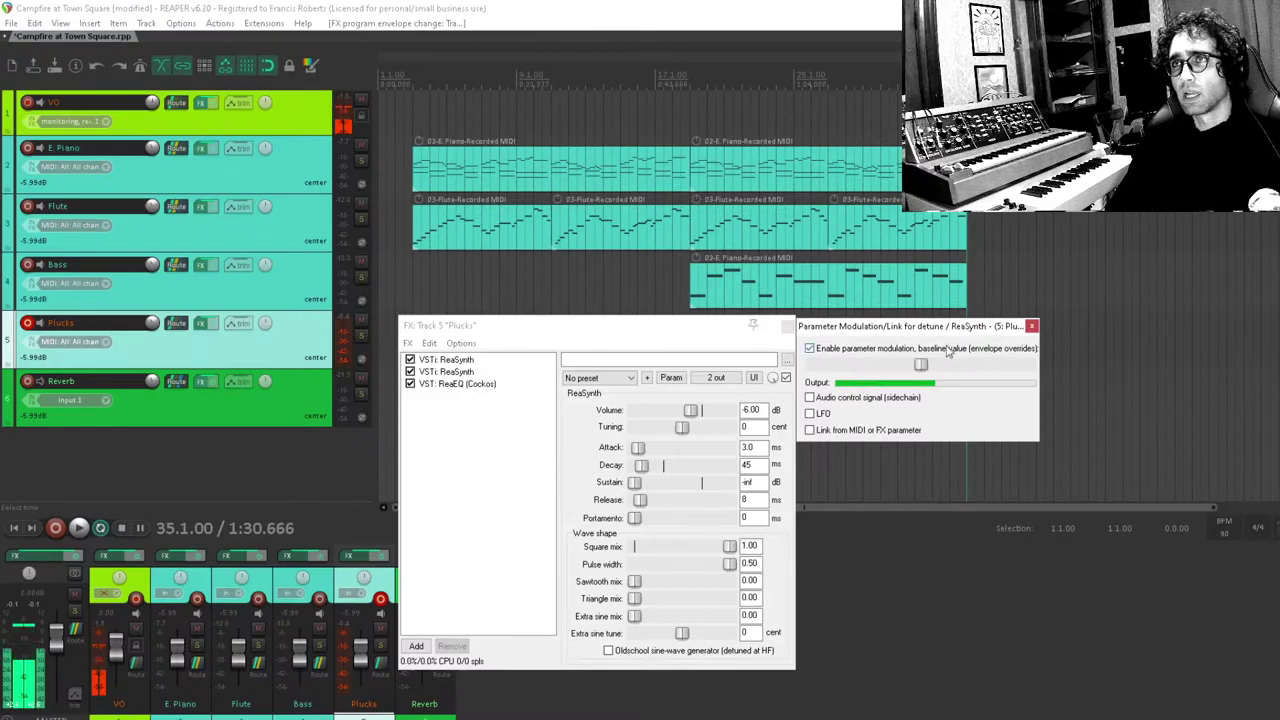
click(1031, 326)
click(786, 326)
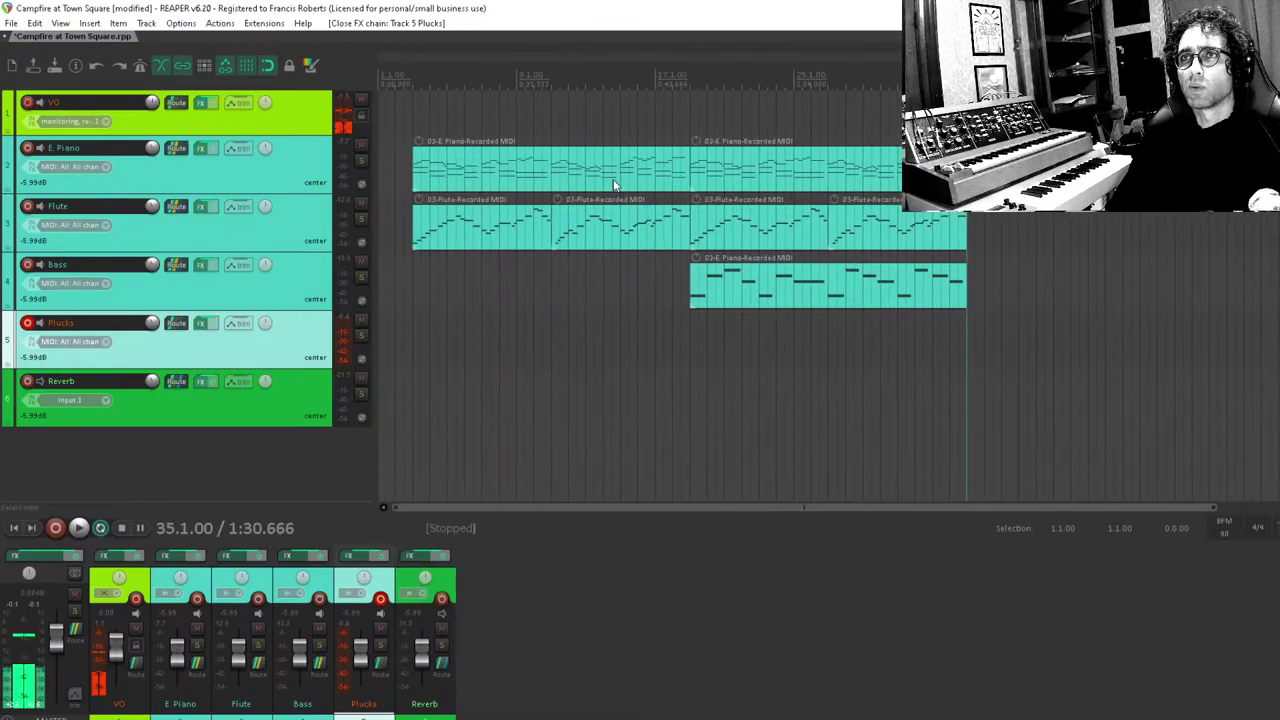
Deselect all media items, place the edit cursor at 31.1.00 and enable the metronome.
drag(614, 185, 460, 255)
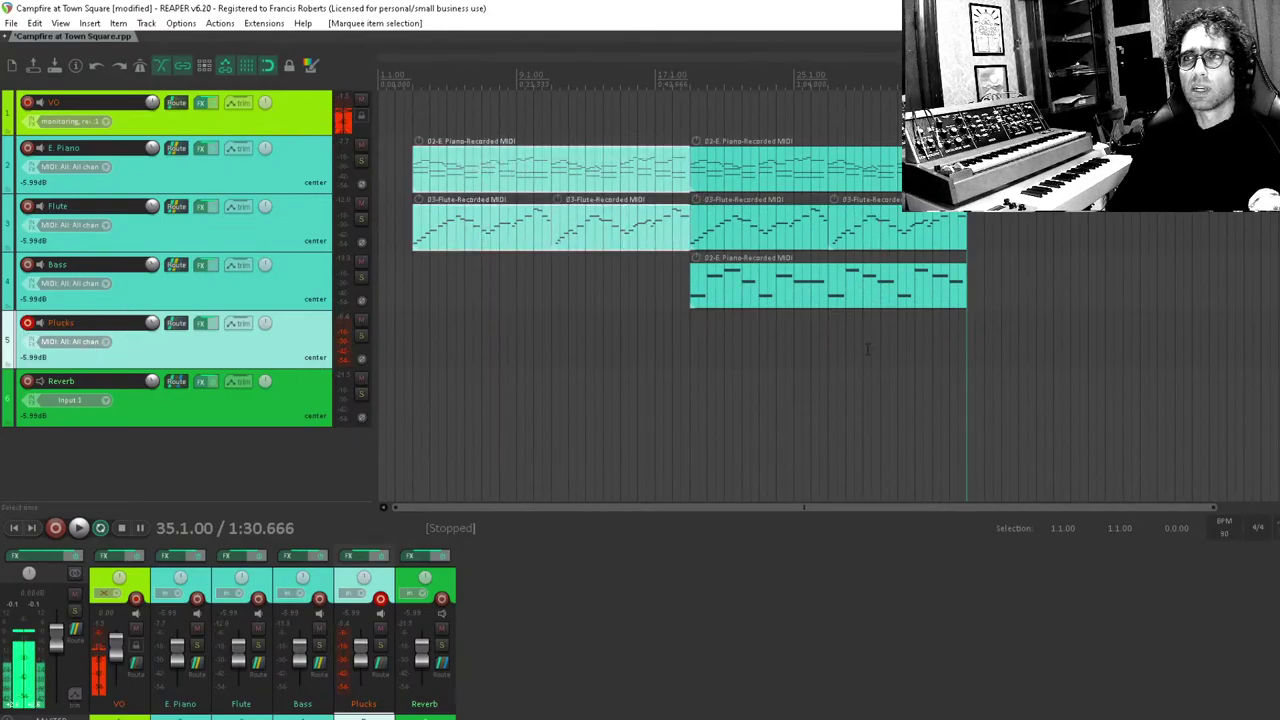
click(975, 345)
click(940, 337)
click(967, 331)
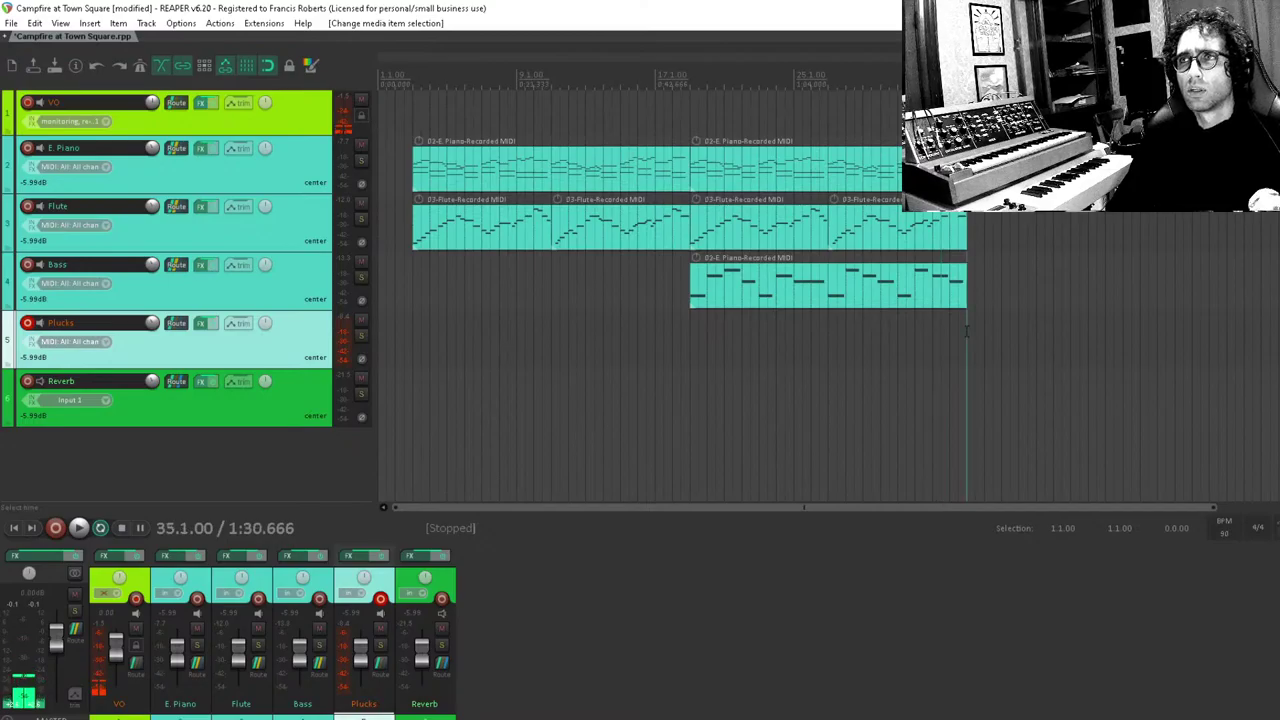
click(898, 335)
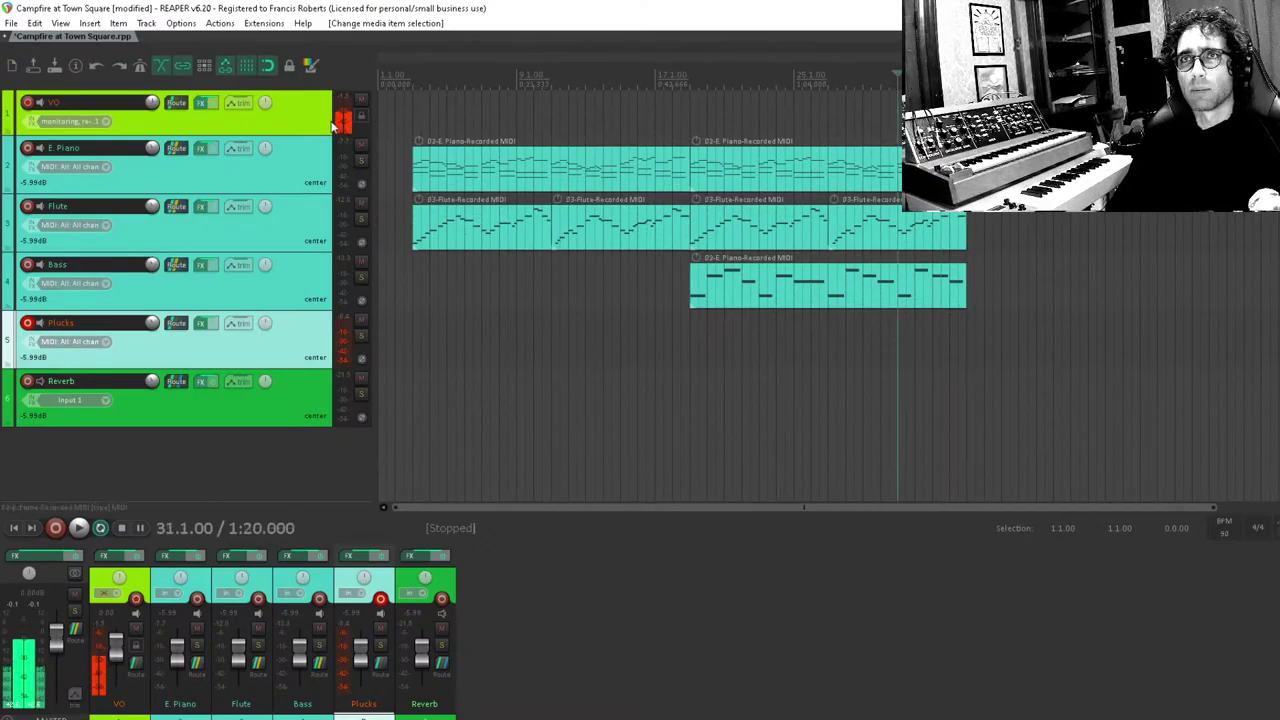
click(140, 65)
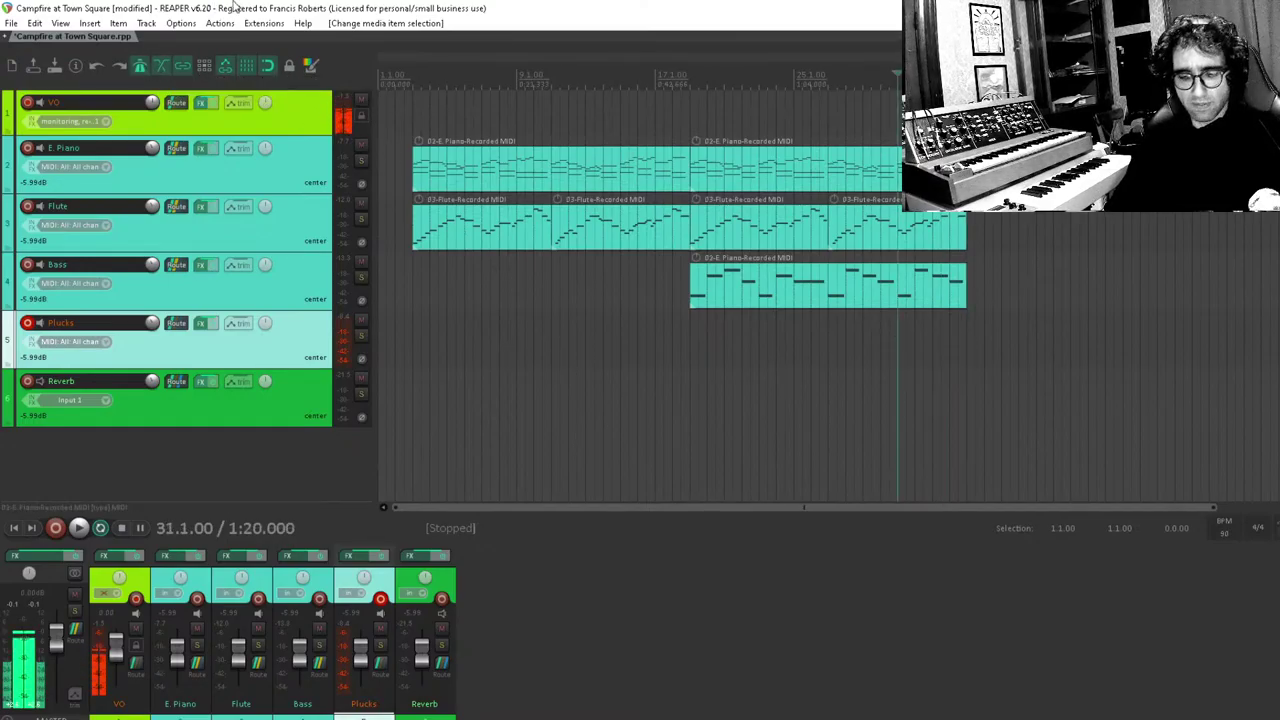
Record a MIDI take on the Plucks track from bar 31 to just past bar 38.
key(ctrl+r)
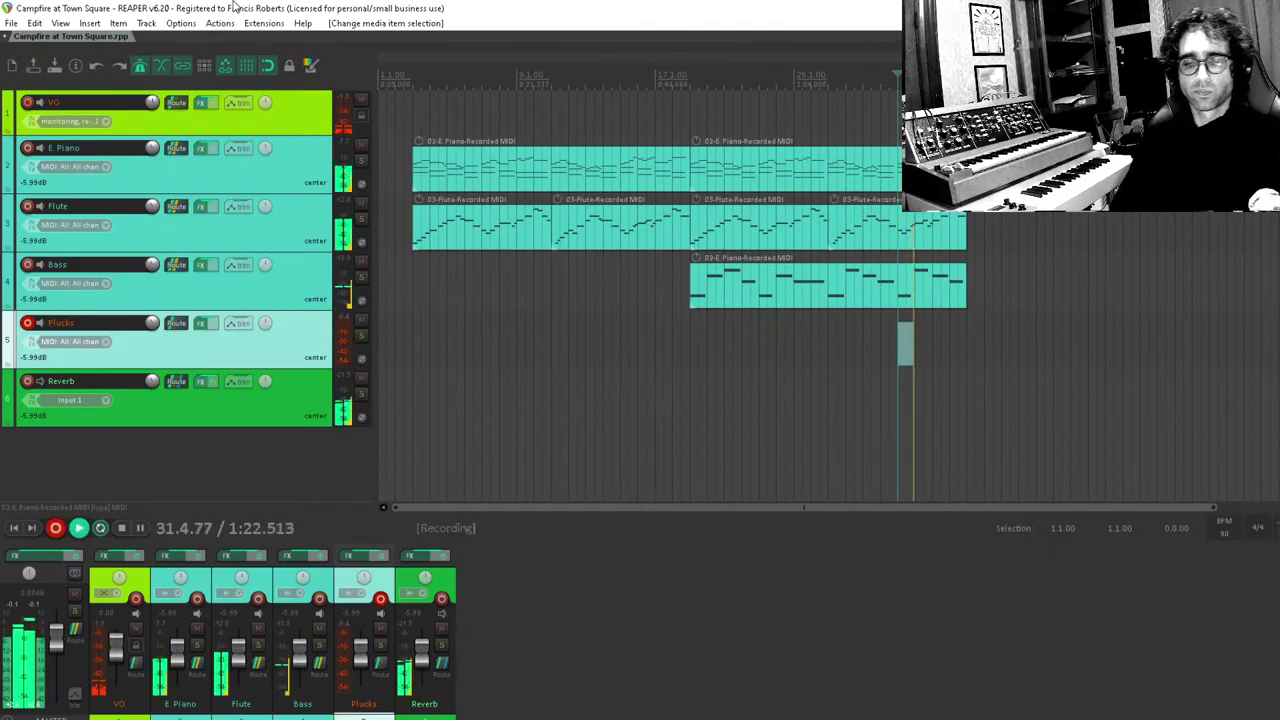
scroll(1071, 278, up, 4)
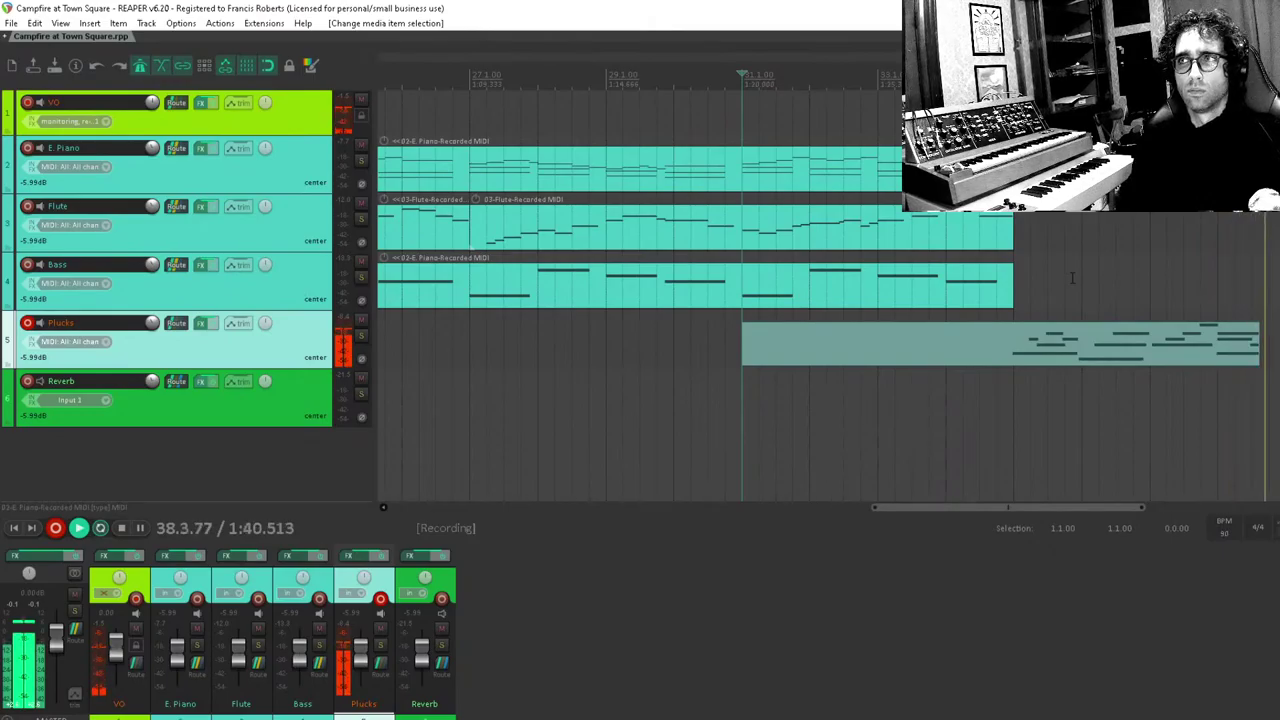
key(space)
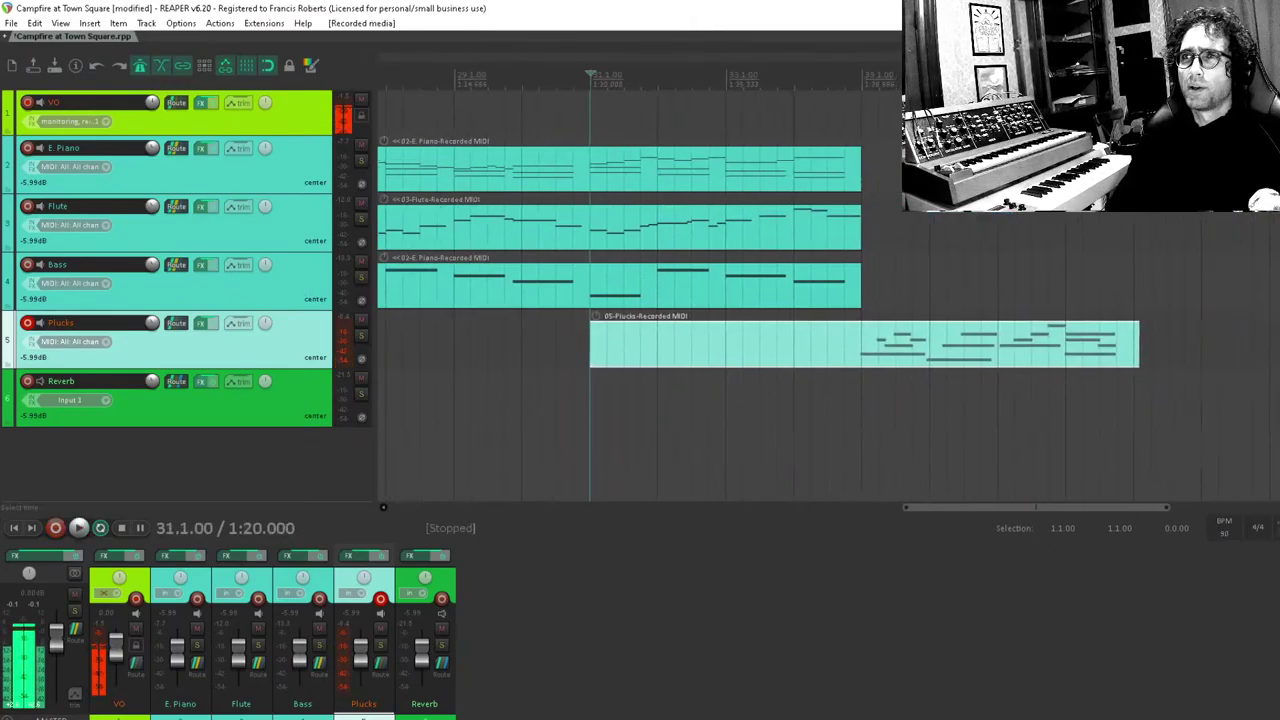
Trim the empty start of the recorded Plucks item to 34.4.00 and play back from bar 34.
click(837, 411)
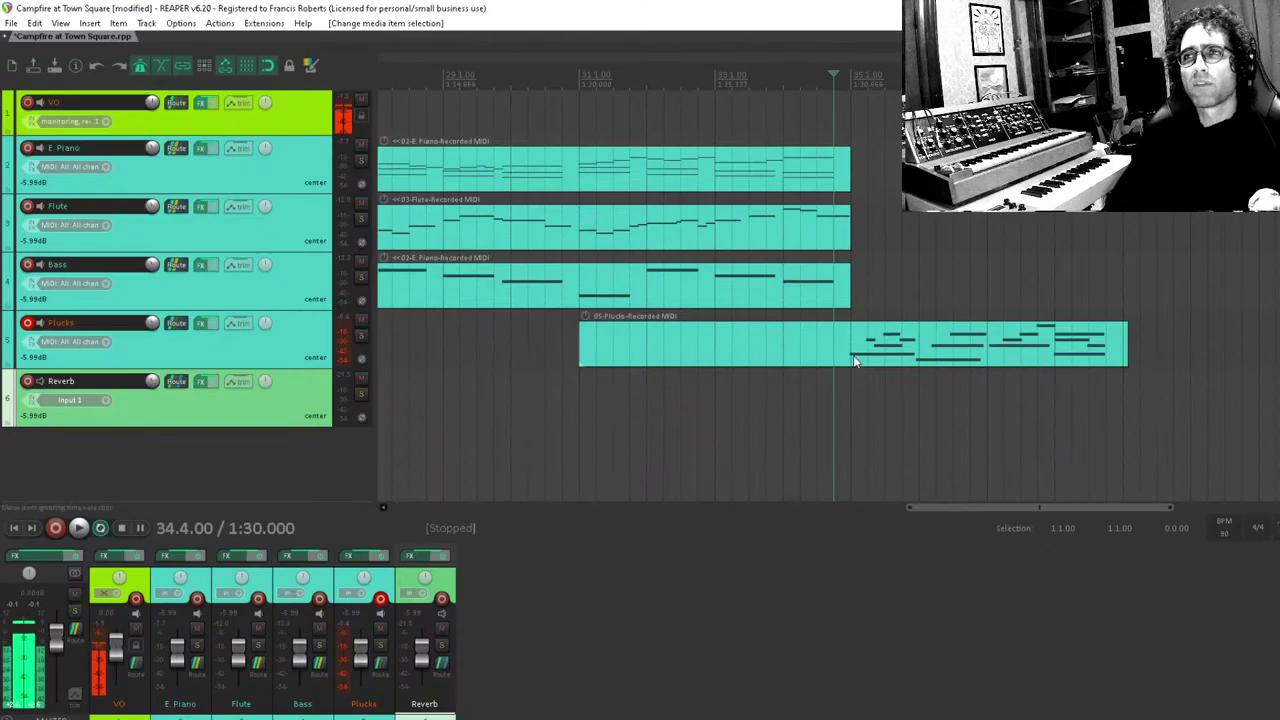
click(853, 377)
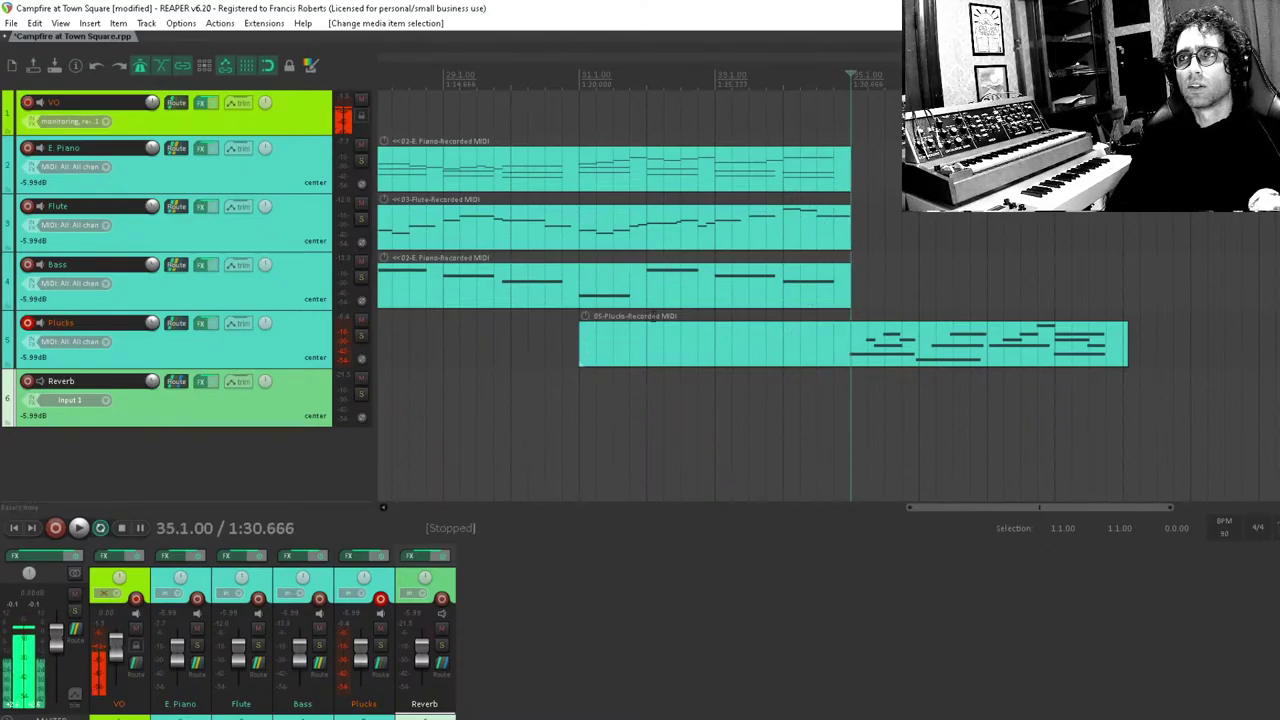
drag(580, 355, 897, 170)
key(space)
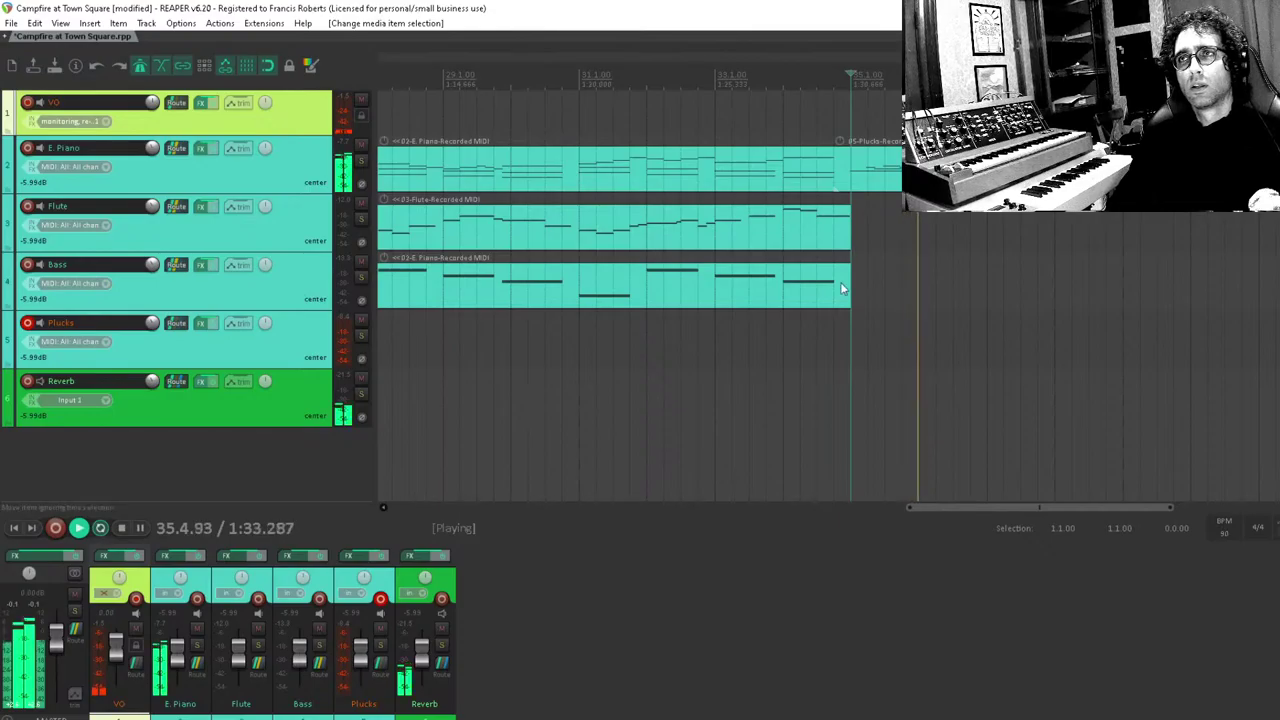
click(783, 340)
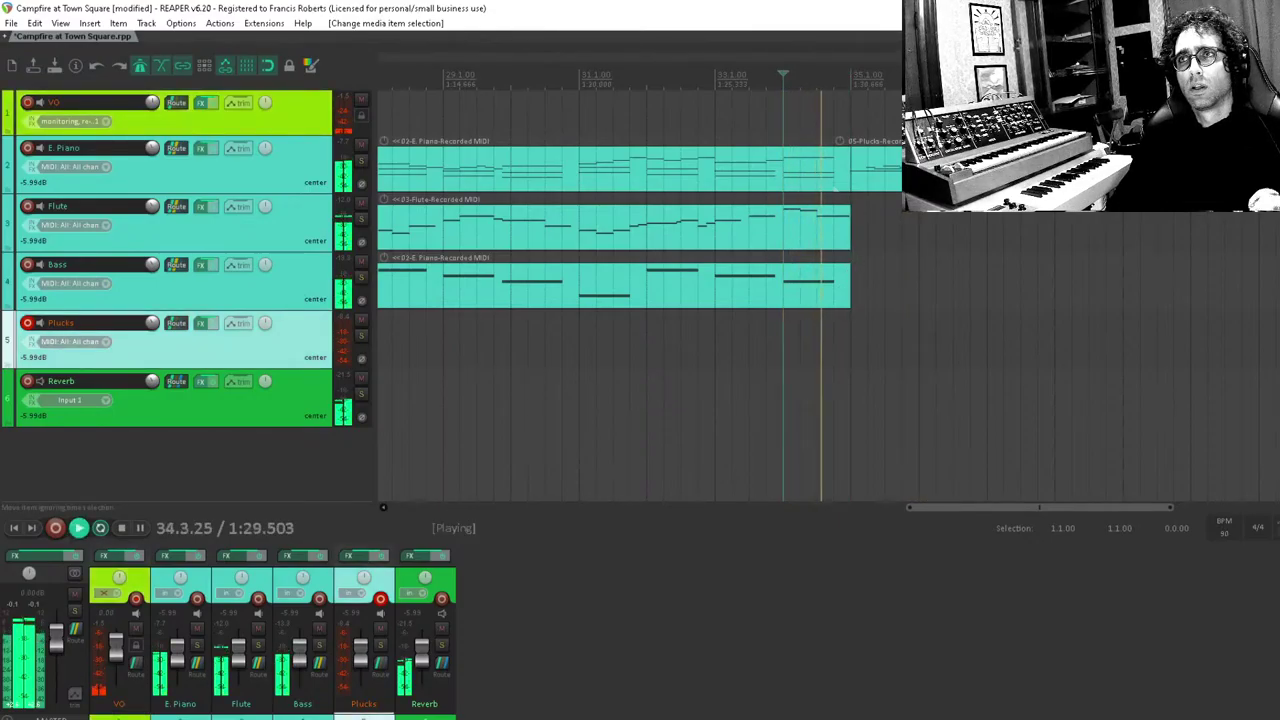
Move the trimmed Plucks item from the E. Piano track back to the Plucks track, stop playback and place the edit cursor at 35.1.00.
drag(940, 175, 940, 350)
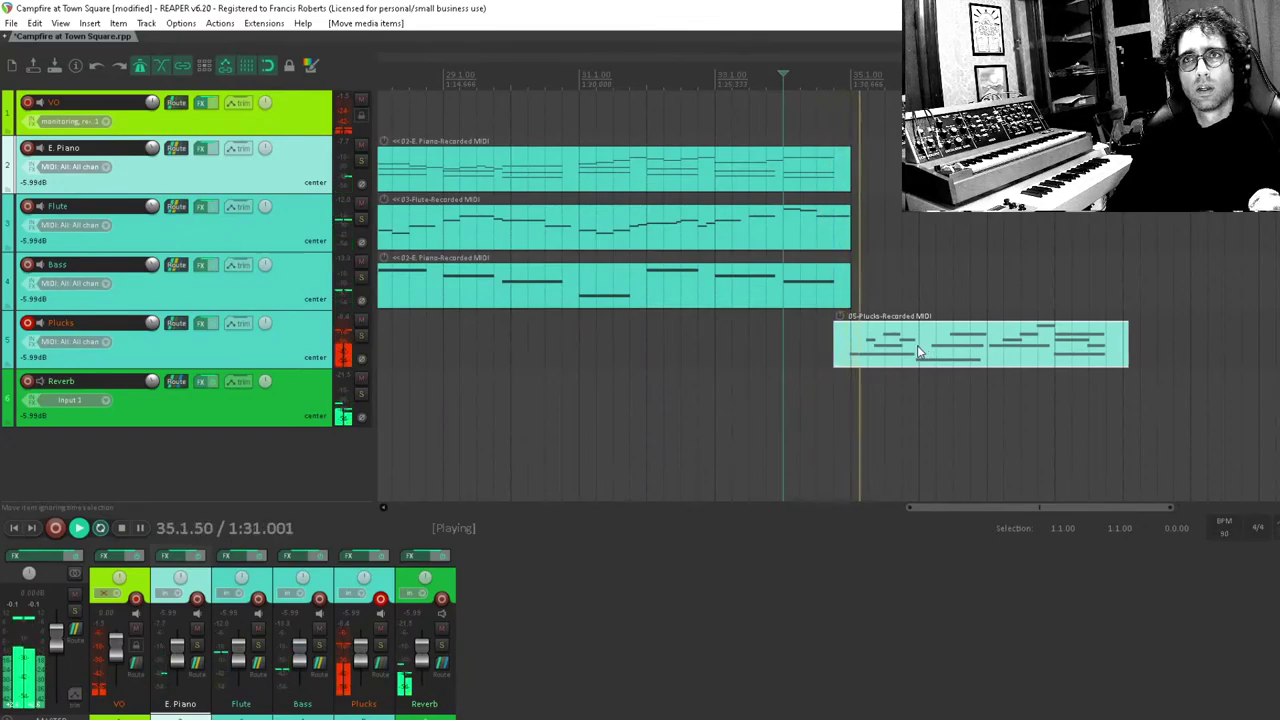
key(space)
click(868, 362)
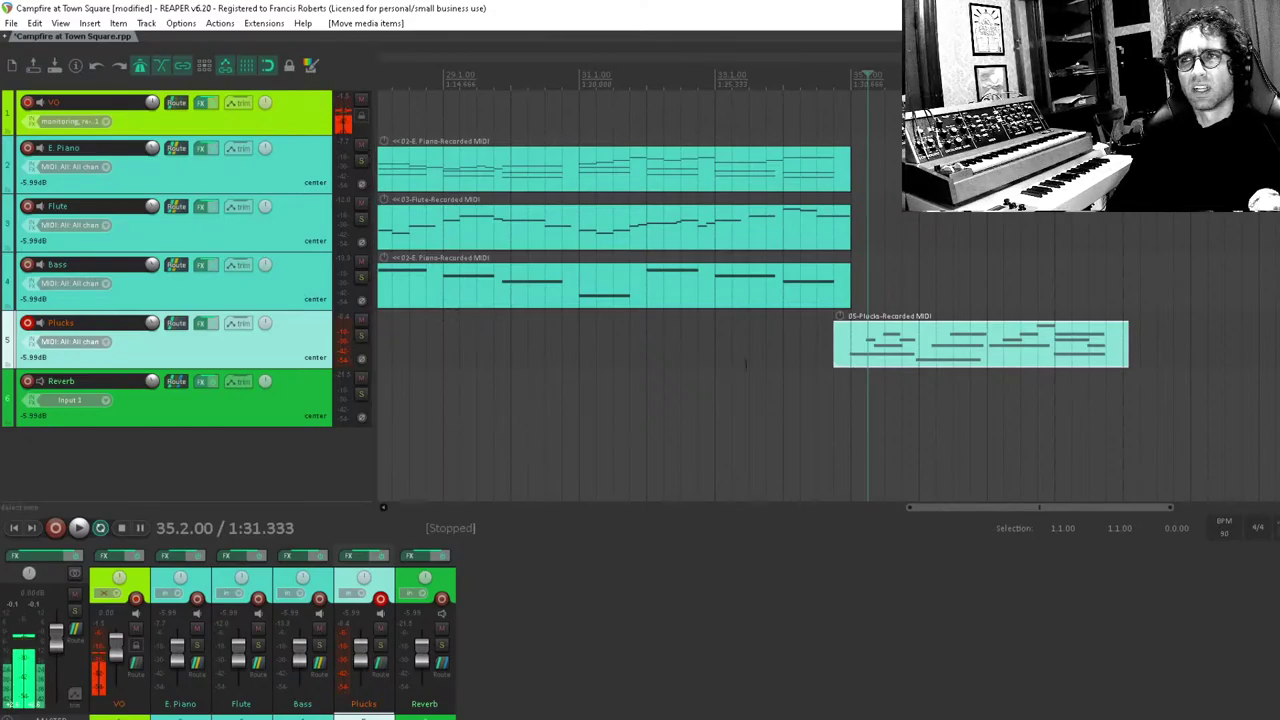
click(852, 352)
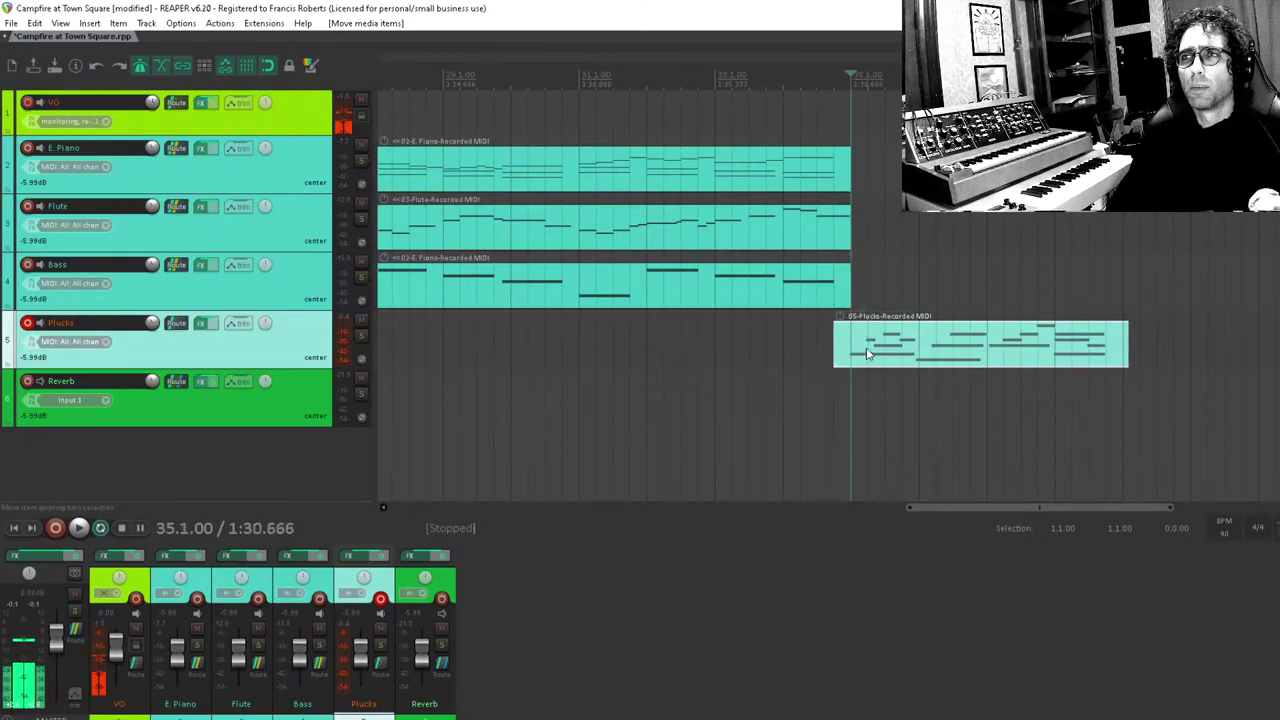
Delete the recorded Plucks item and remove the Plucks track from the project.
click(918, 360)
scroll(775, 335, right, 3)
key(Delete)
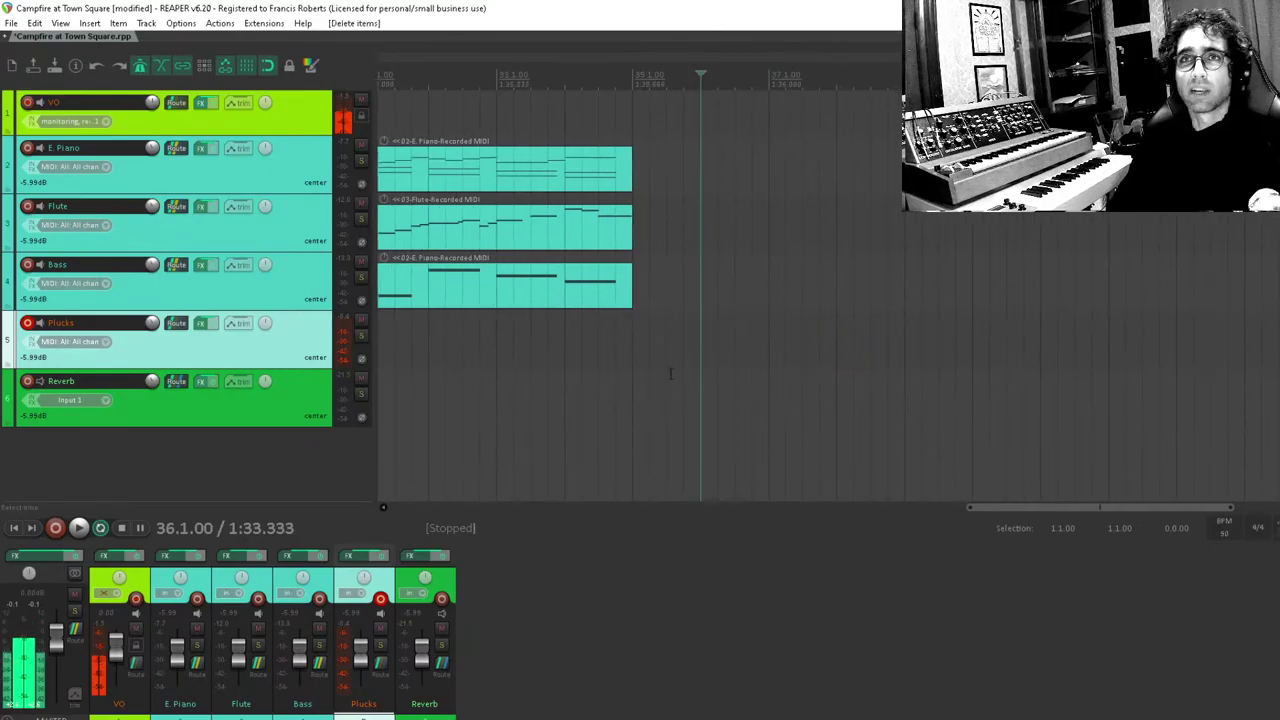
key(Delete)
click(630, 412)
scroll(766, 320, left, 1)
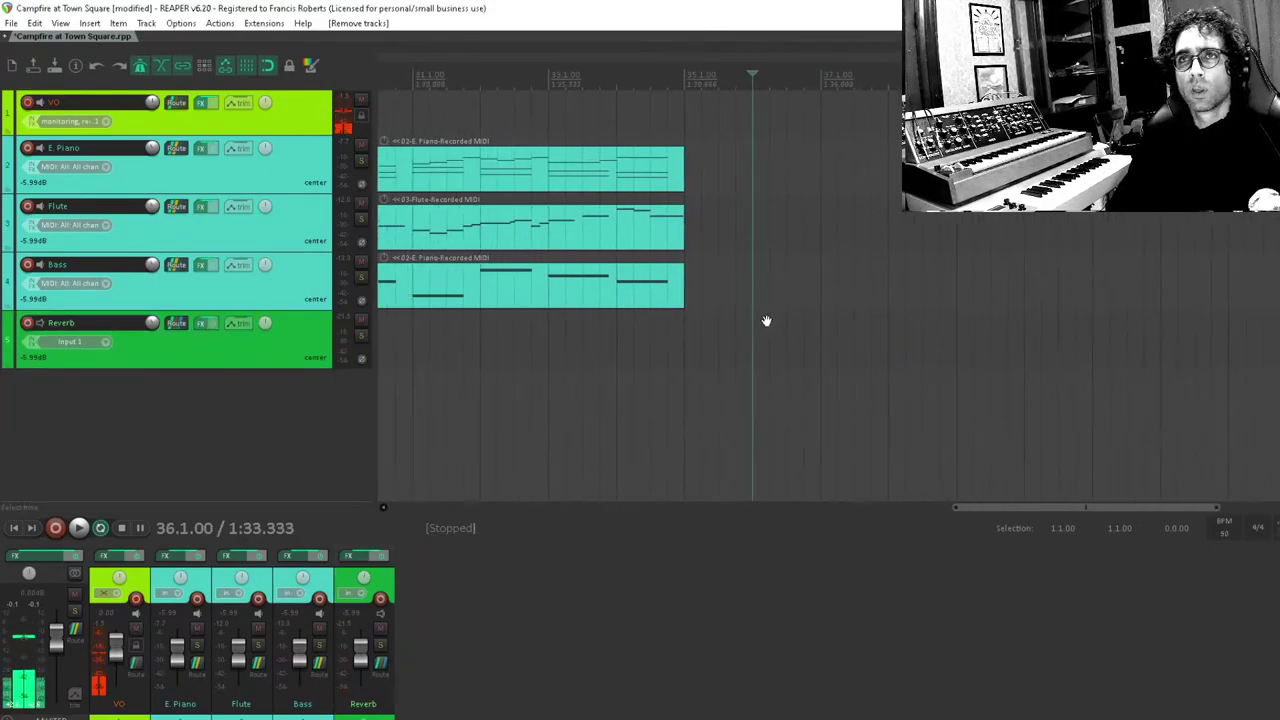
Place the edit cursor at 35.1.00, select the E. Piano track and check the metronome and pre-roll settings.
click(688, 123)
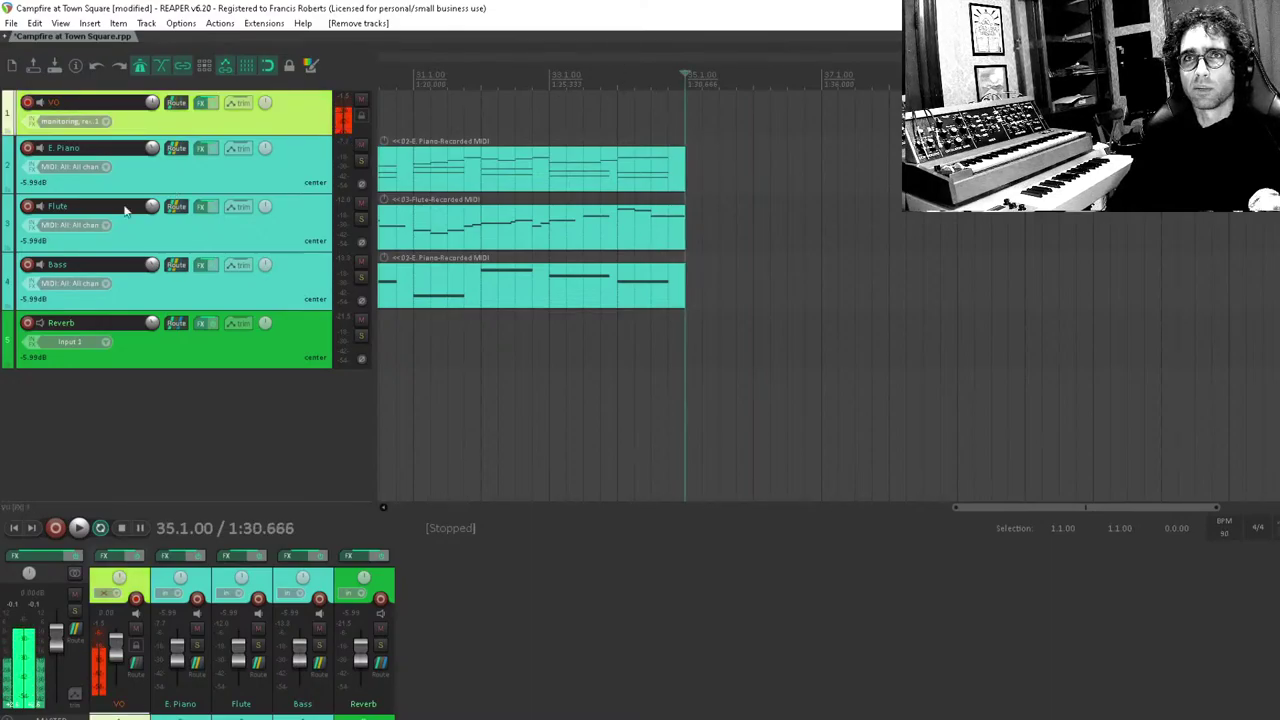
ctrl+click(192, 170)
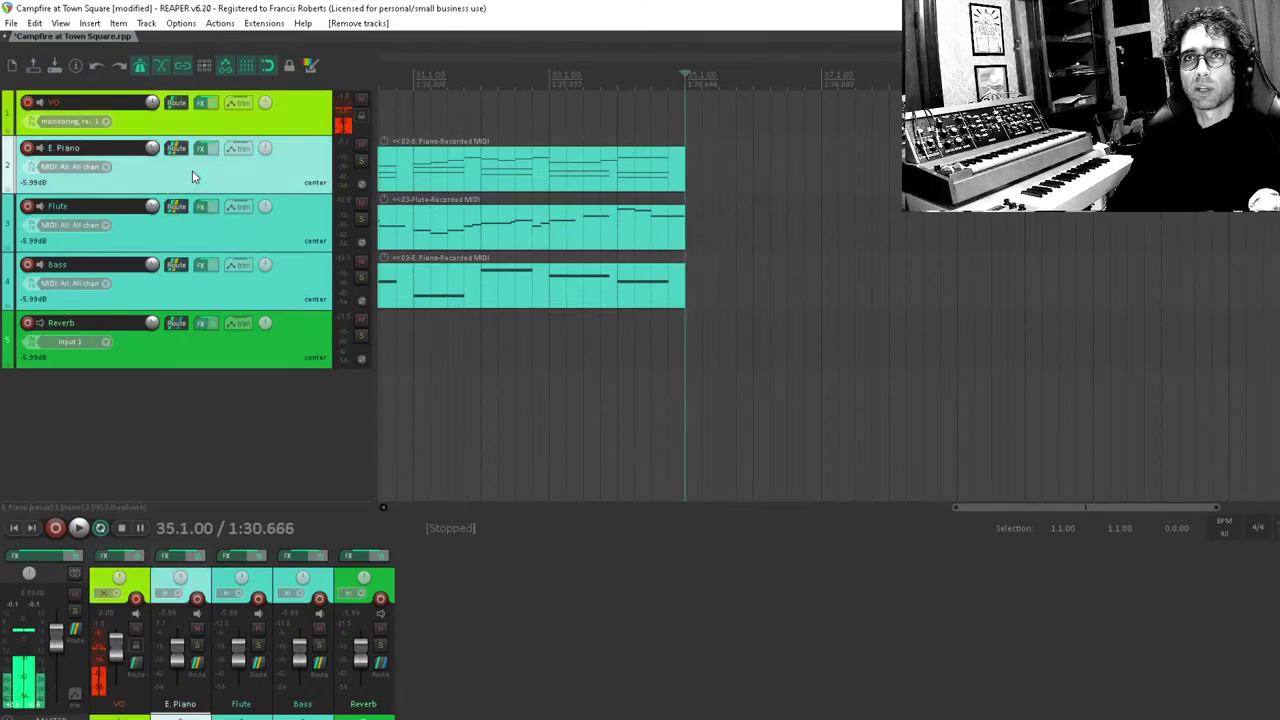
right_click(141, 67)
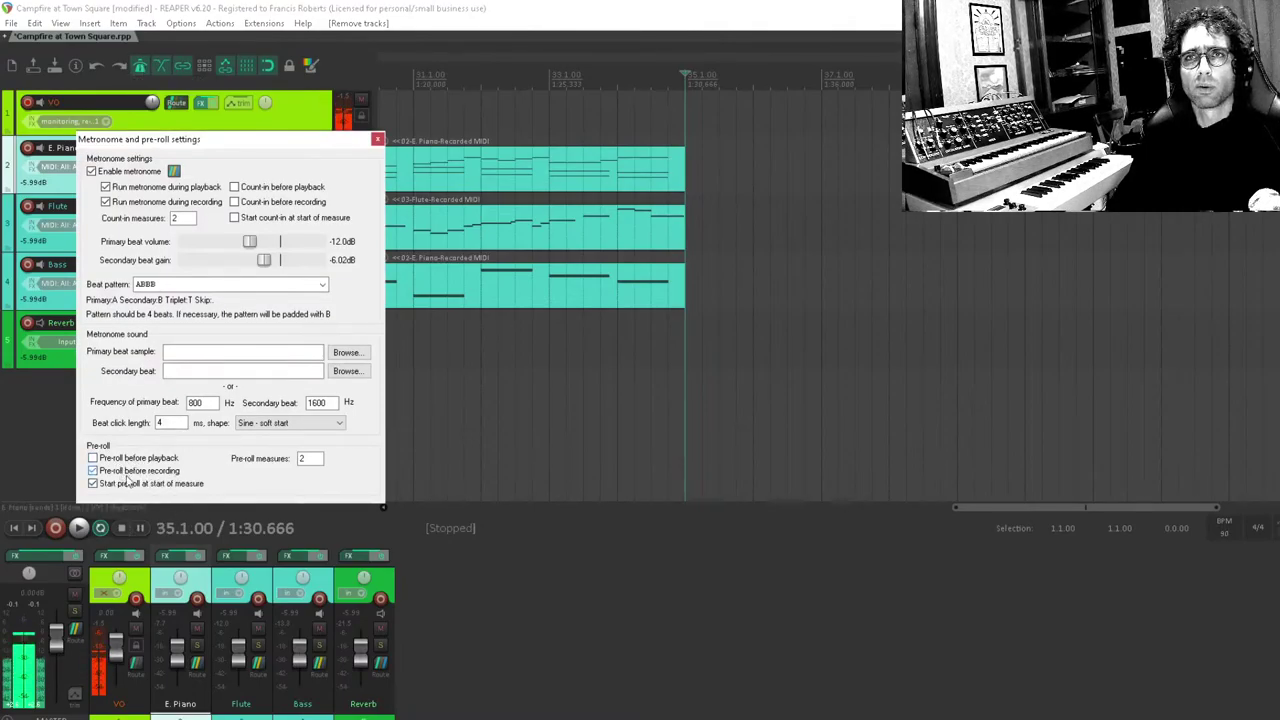
click(377, 139)
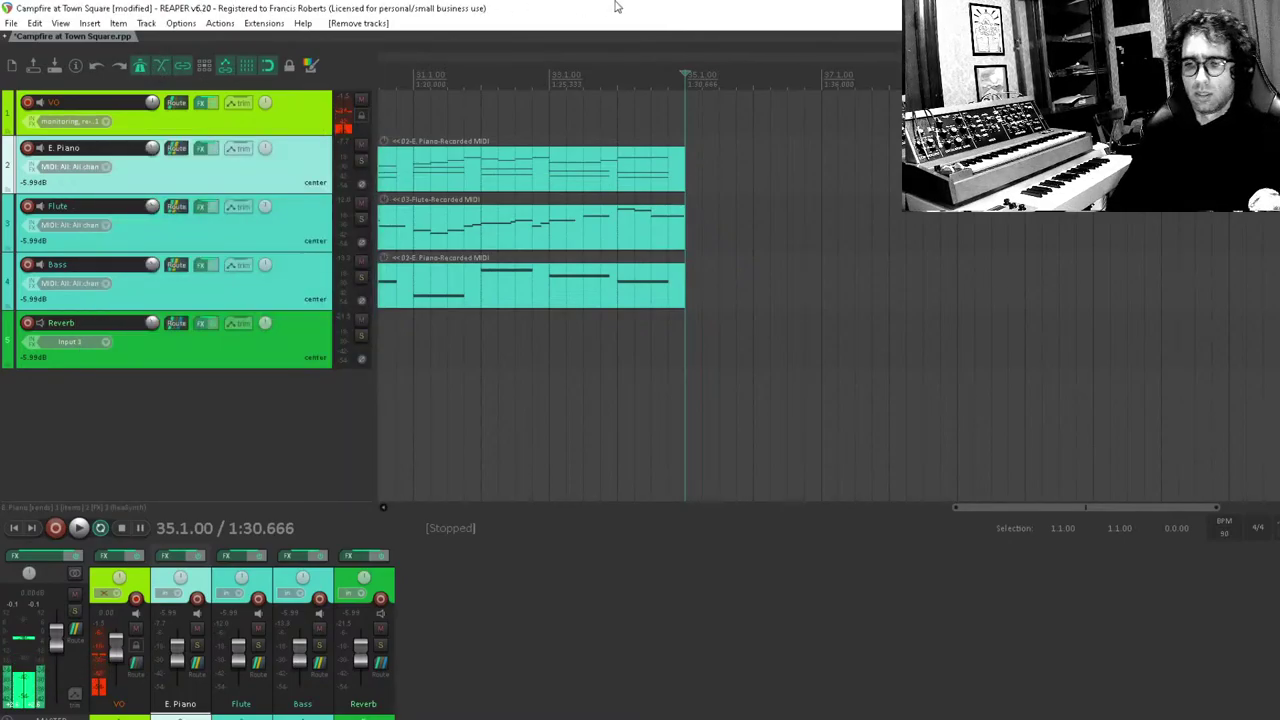
Arm the E. Piano track and record a MIDI take from bar 35 to just past bar 39.
key(ctrl+r)
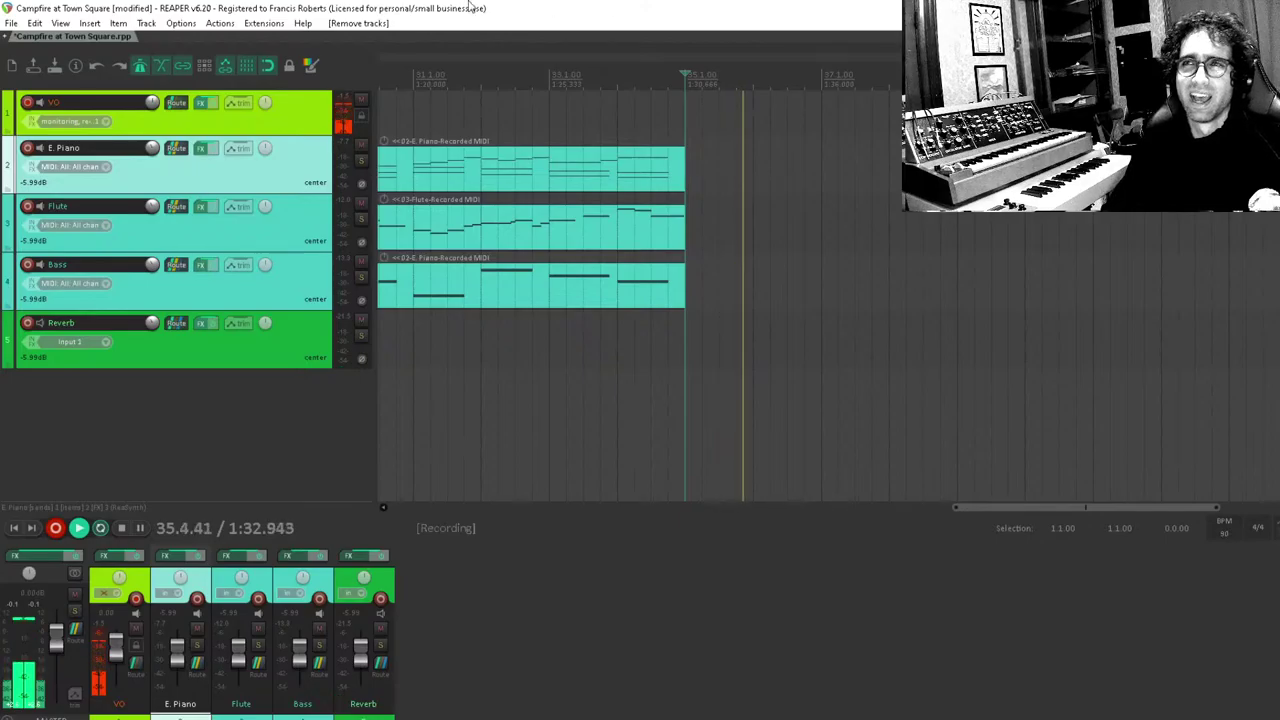
key(space)
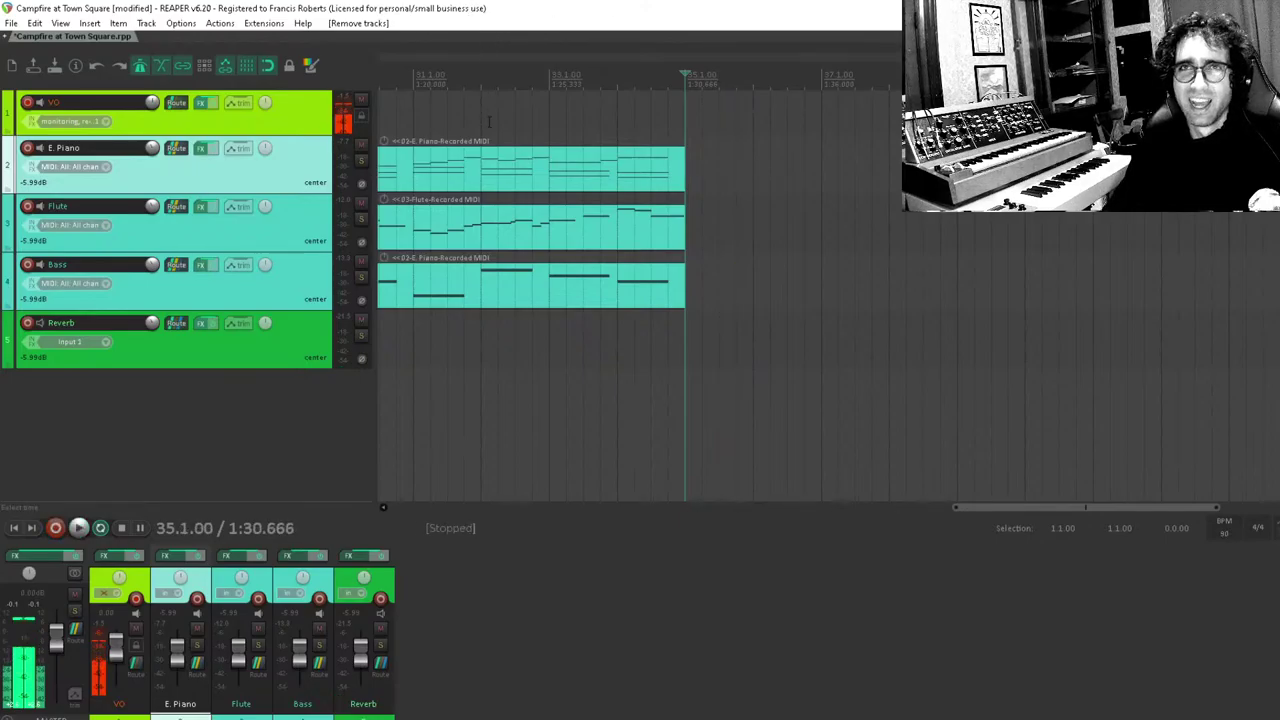
click(27, 147)
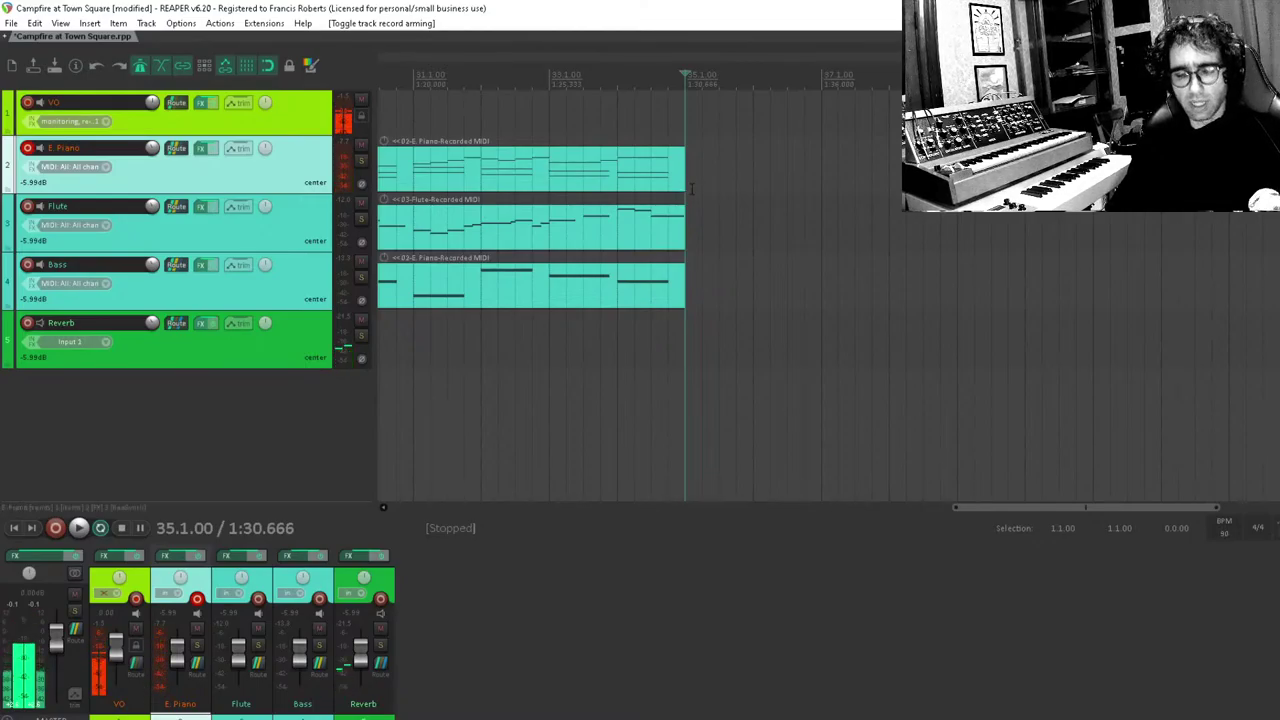
key(ctrl+r)
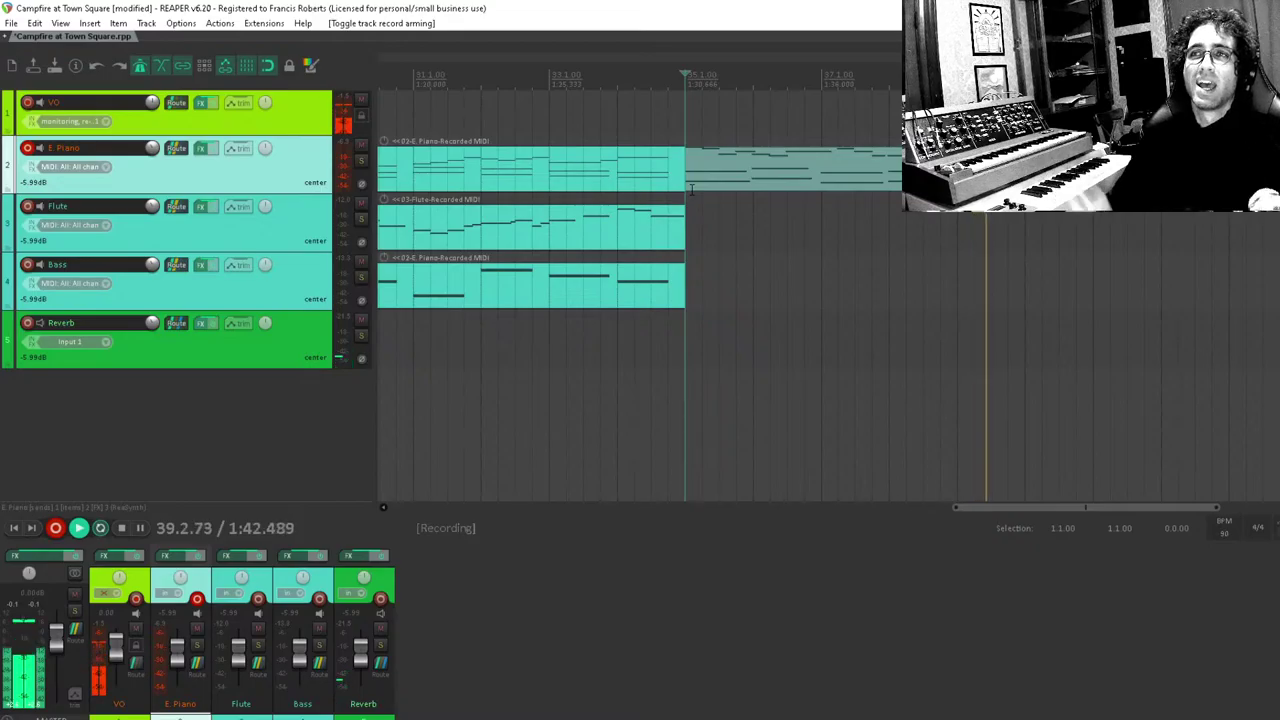
key(space)
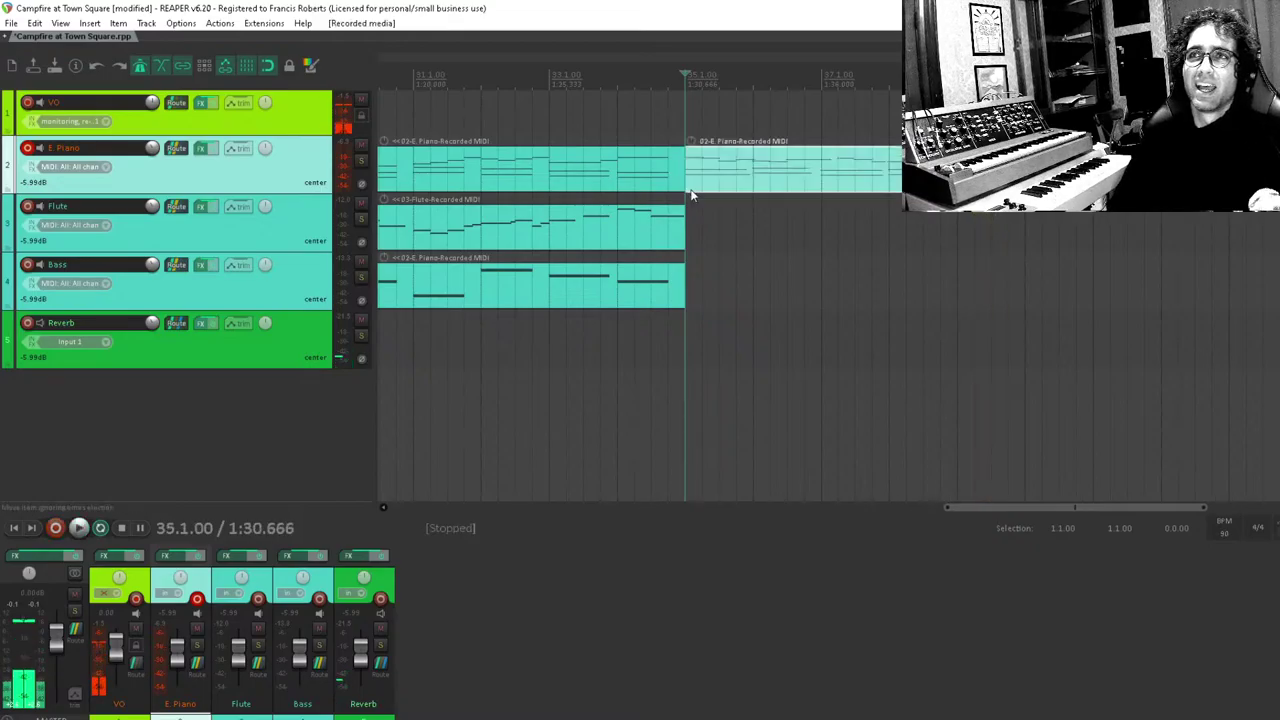
Quantize all notes of the new E. Piano take to the 1/8 grid at 100% strength, position and note end, and close the MIDI editor.
double_click(770, 172)
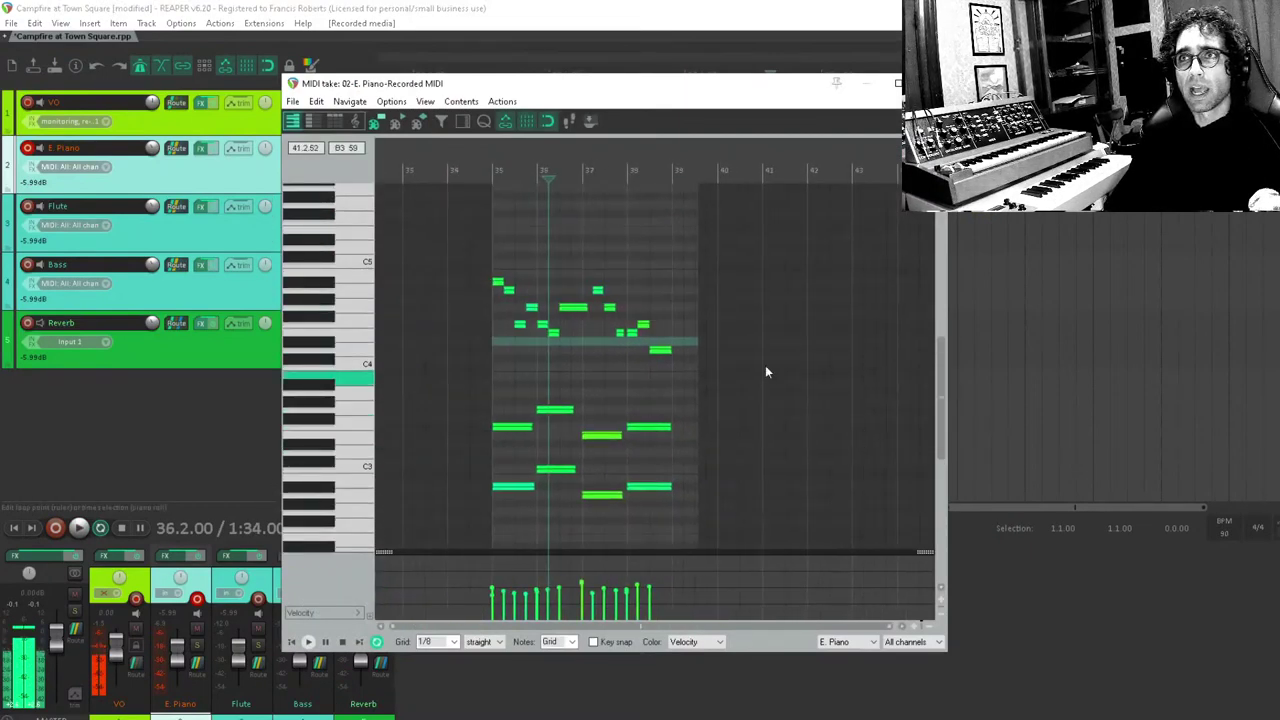
drag(740, 200, 605, 400)
scroll(605, 405, down, 2)
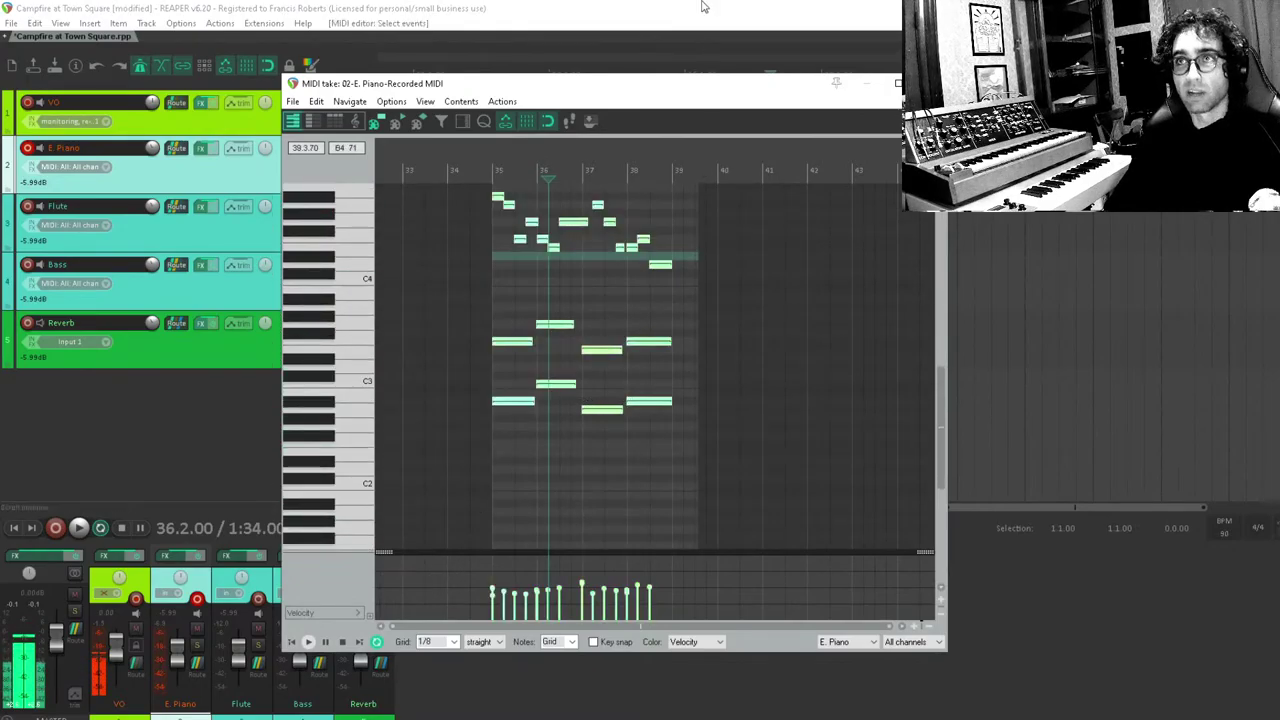
drag(628, 400, 671, 497)
drag(748, 514, 495, 232)
key(q)
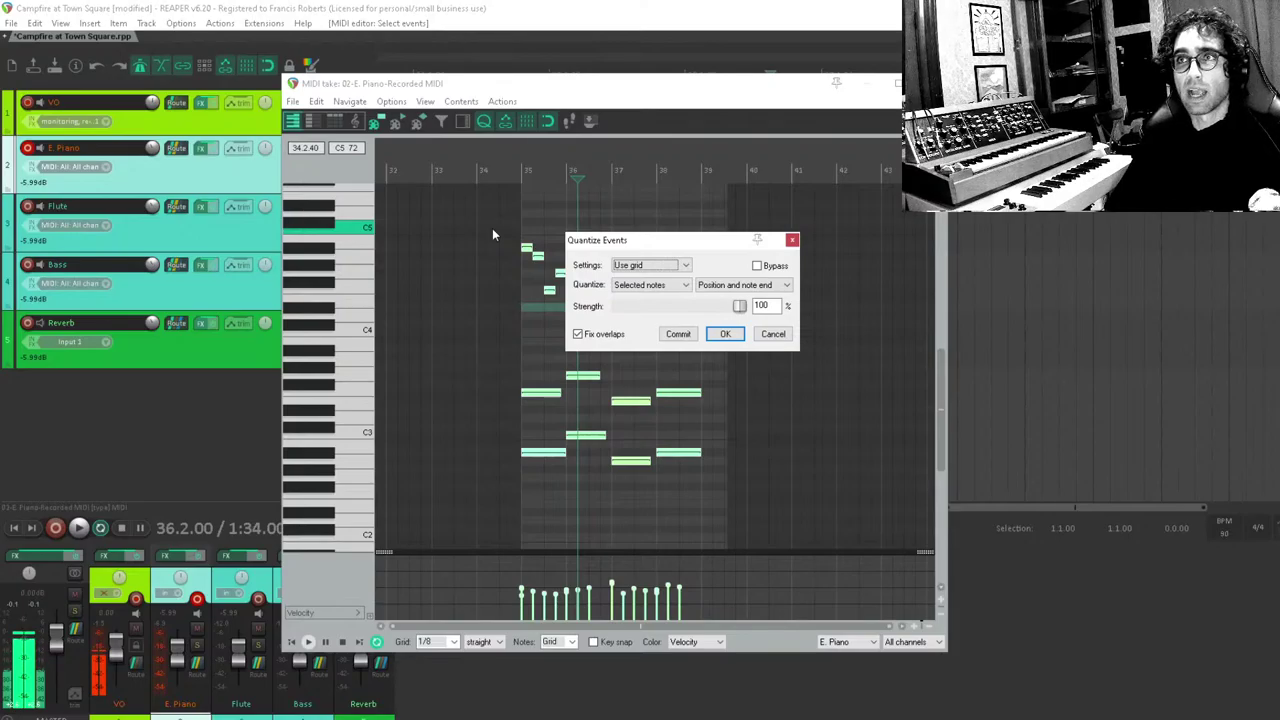
key(Return)
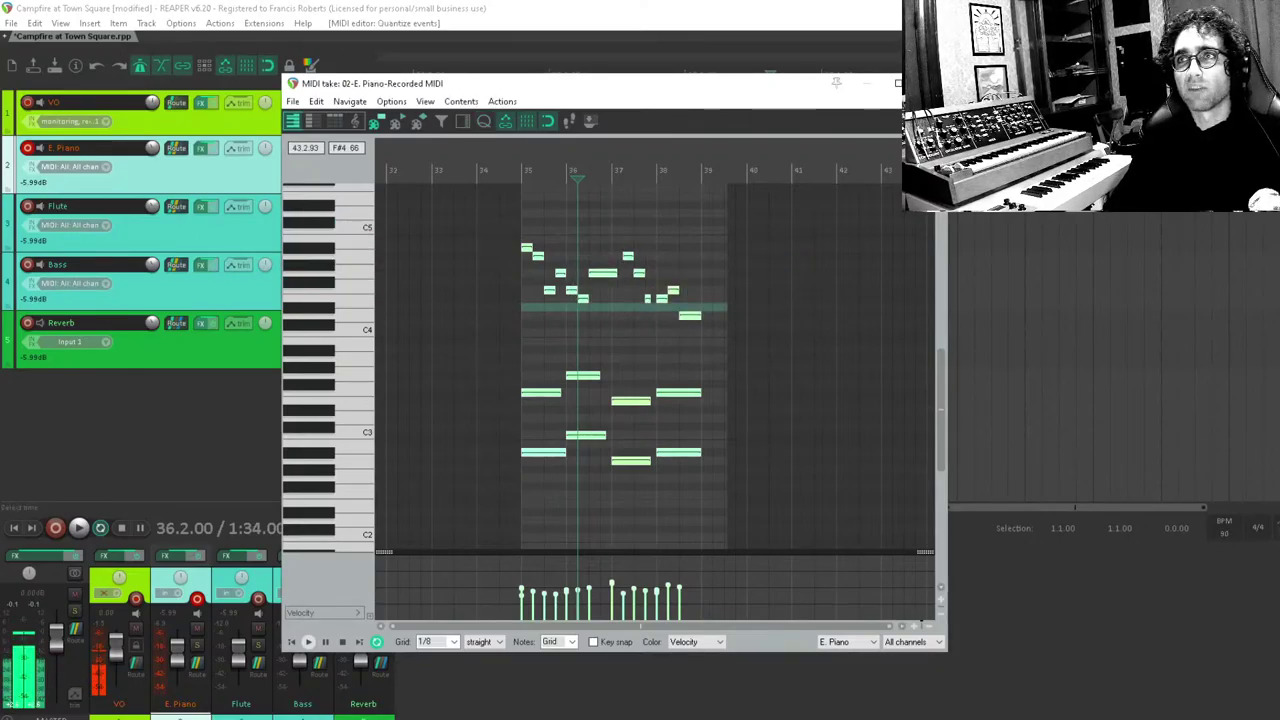
drag(840, 83, 860, 81)
key(Escape)
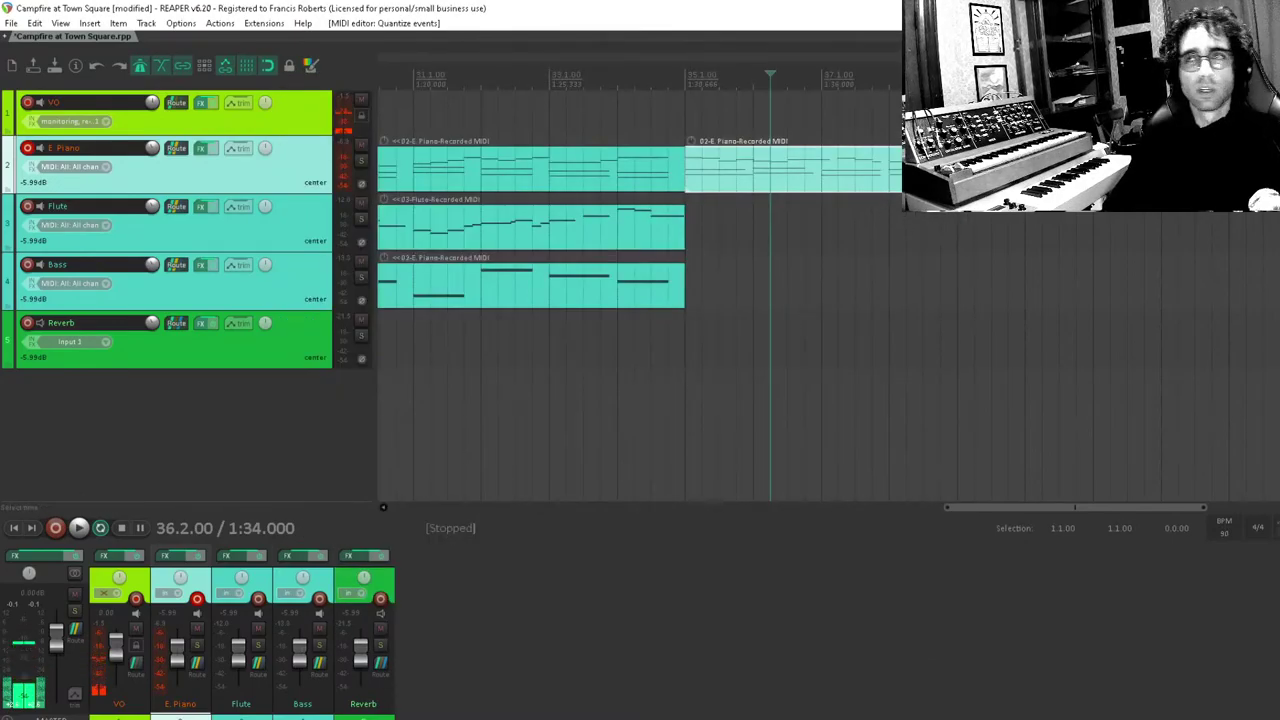
Deselect the media items and place the edit cursor at 27.1.00.
click(841, 265)
drag(860, 286, 911, 283)
drag(685, 249, 853, 263)
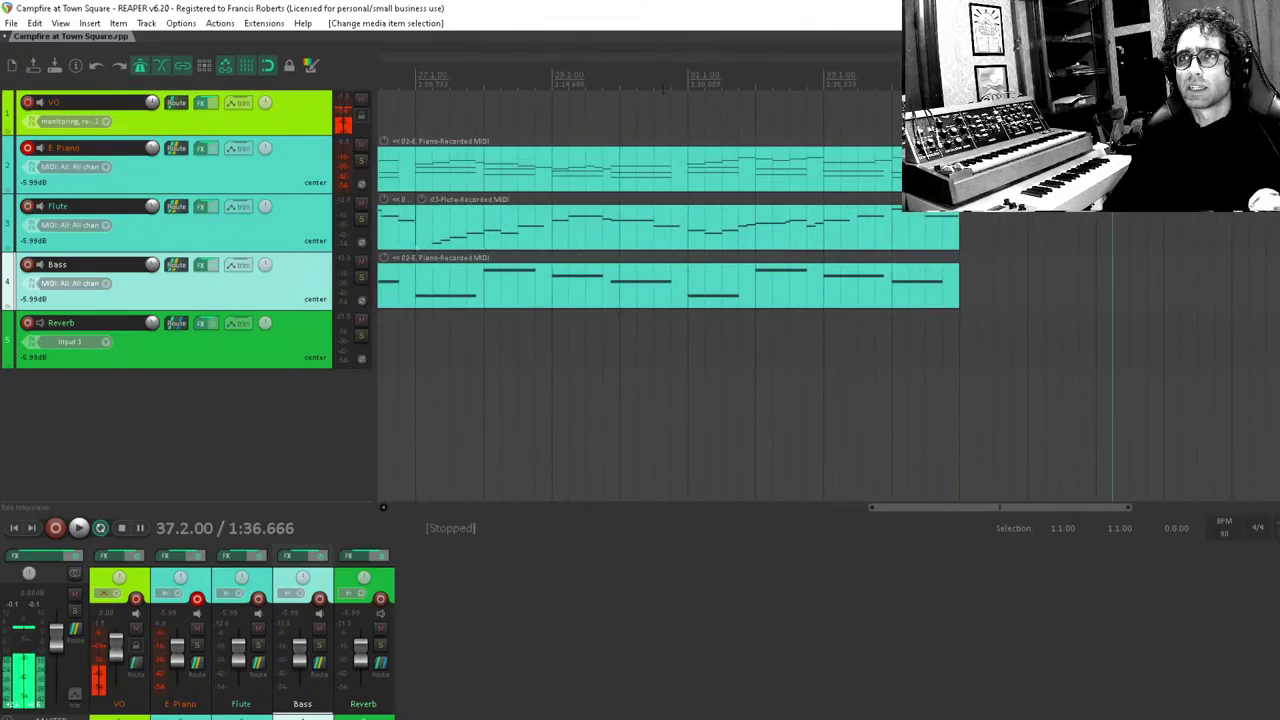
click(416, 80)
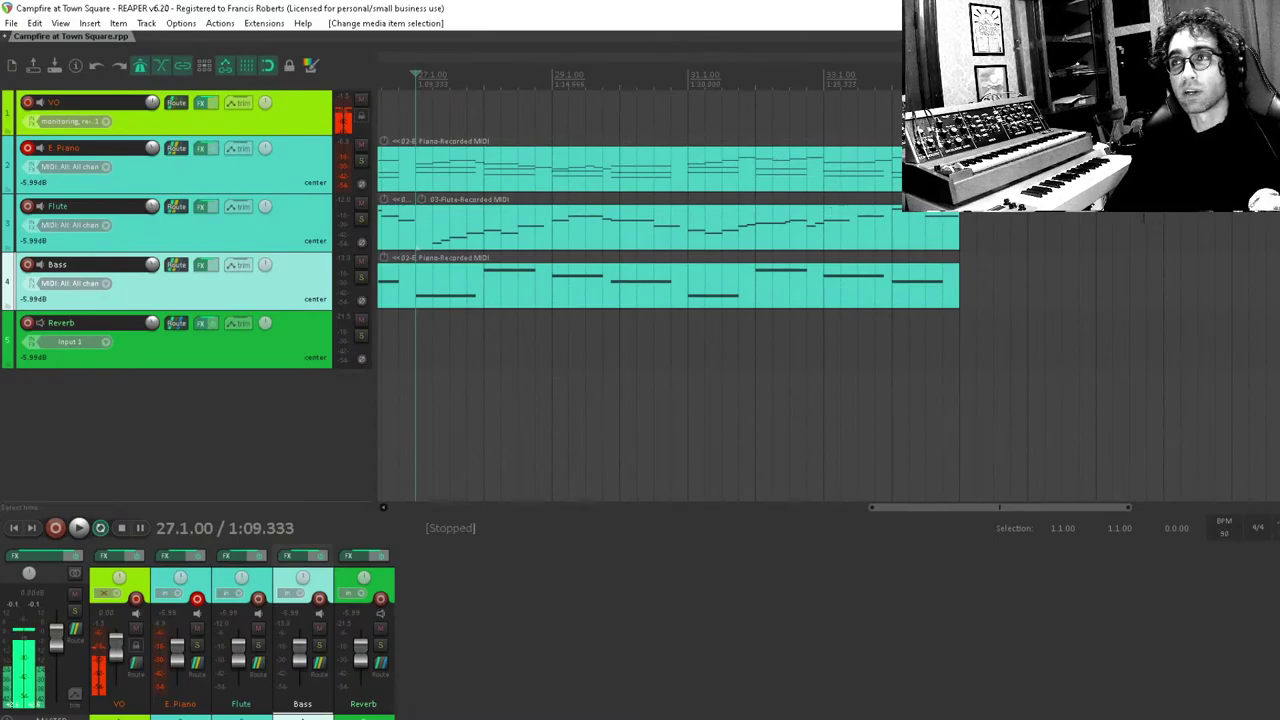
scroll(716, 233, right, 1)
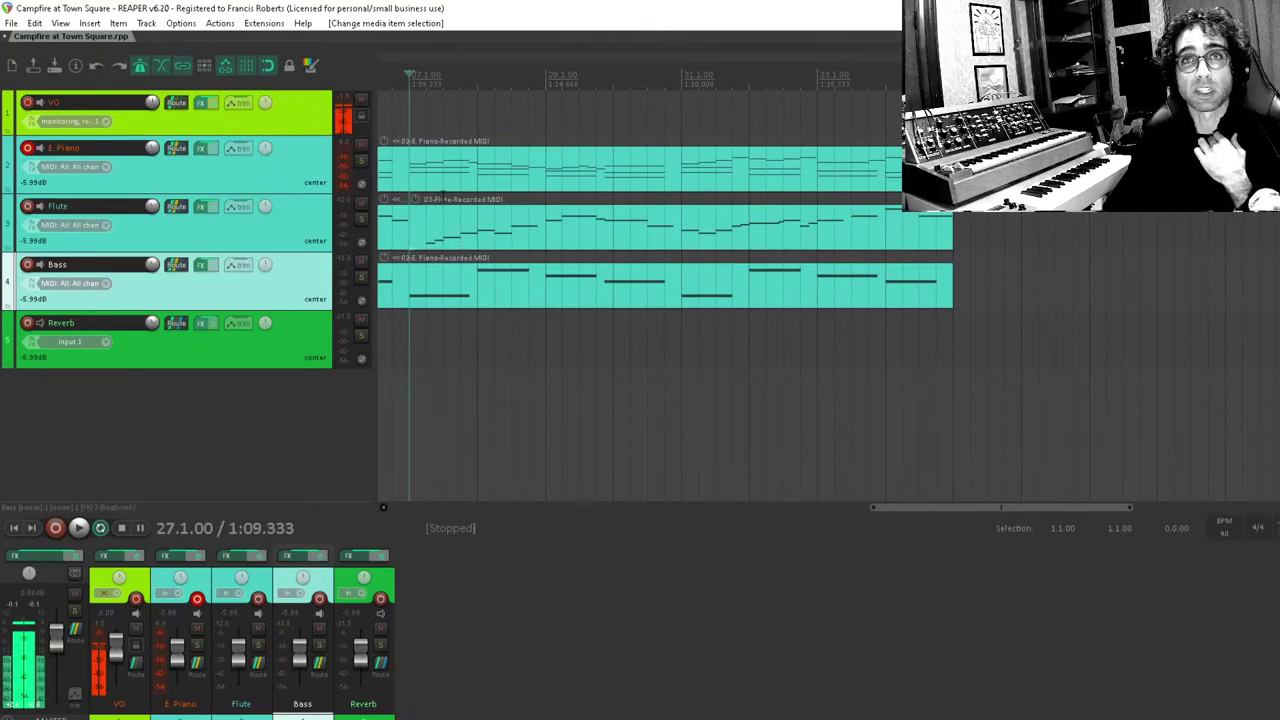
Examine the Tremolo and both ReaSynth settings in the E. Piano track's FX chain.
click(200, 148)
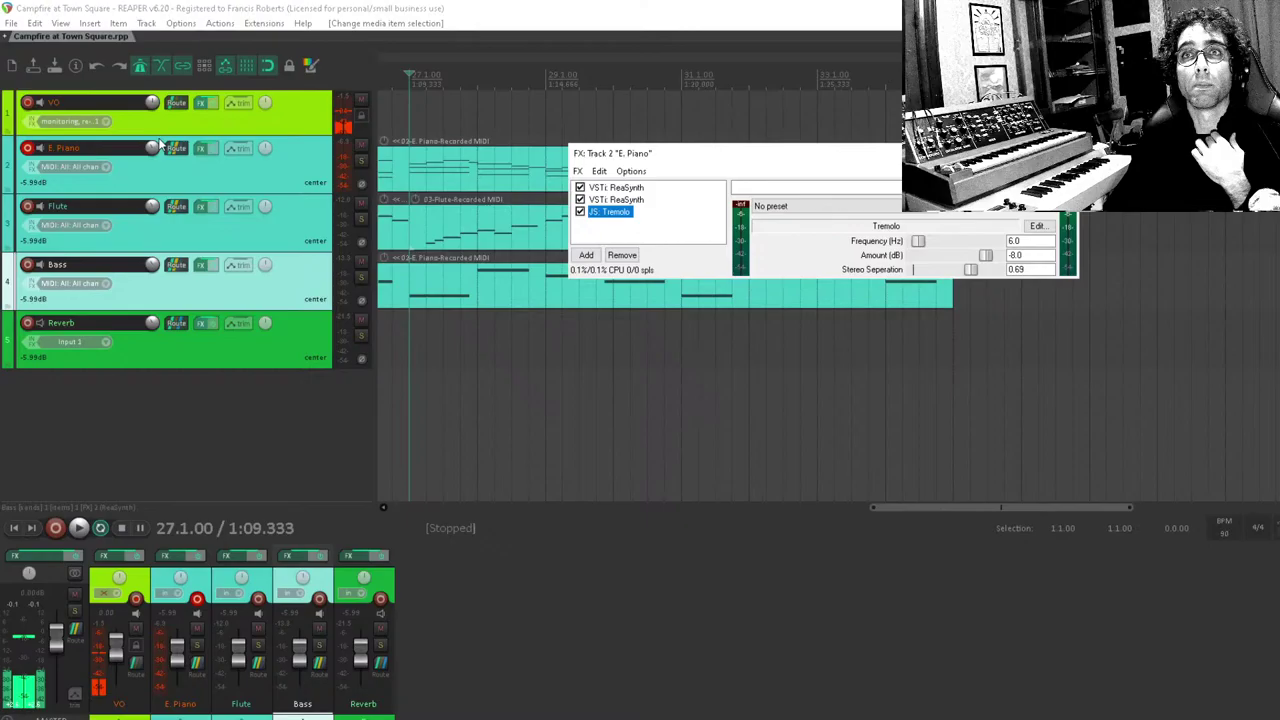
click(630, 200)
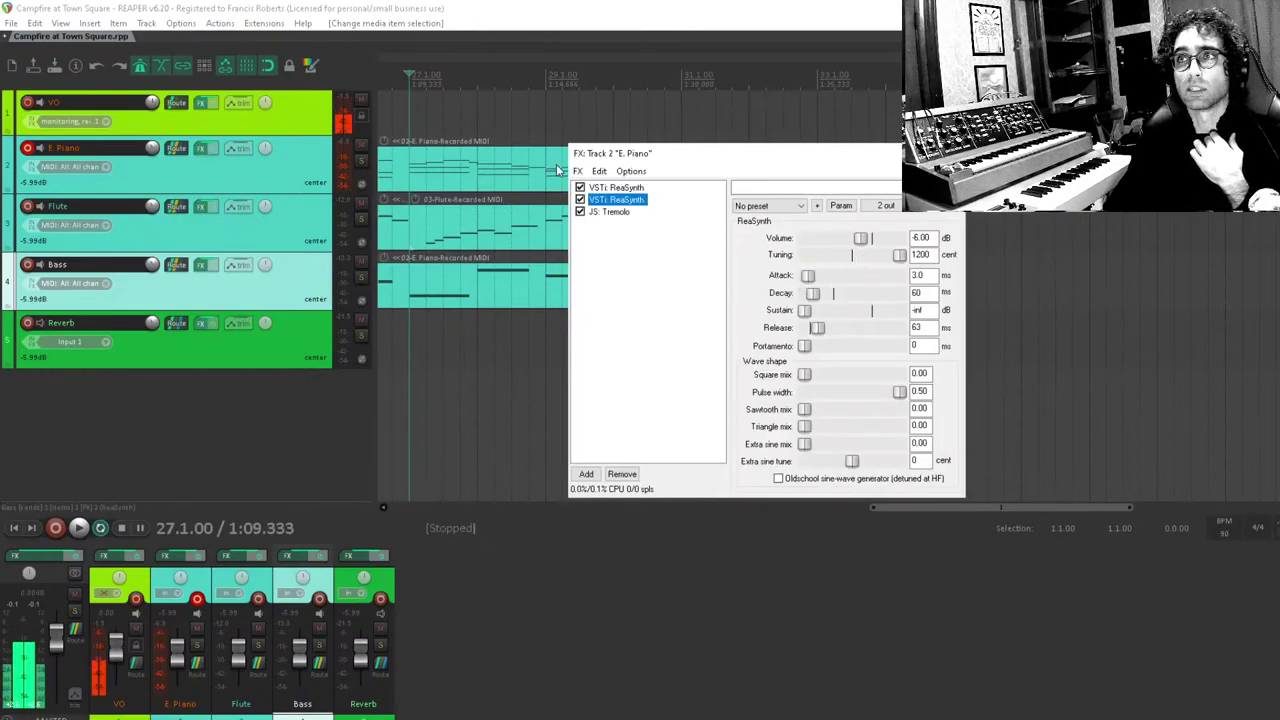
click(615, 187)
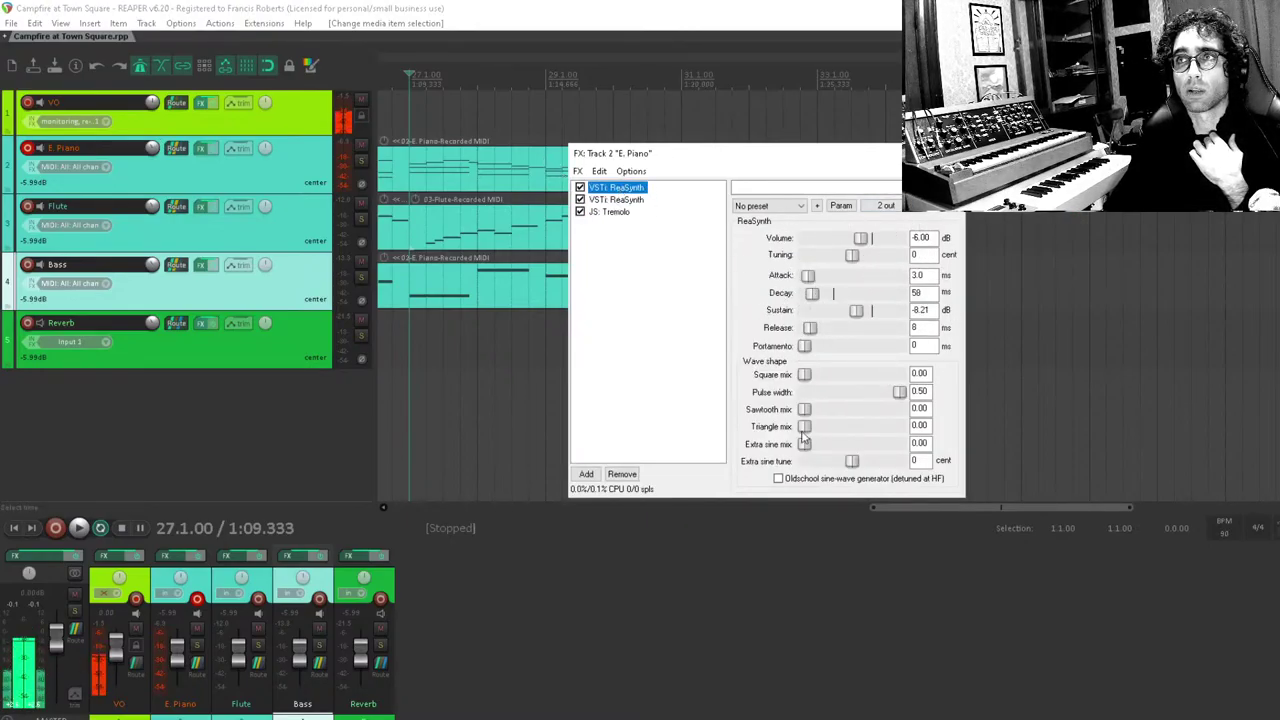
click(955, 153)
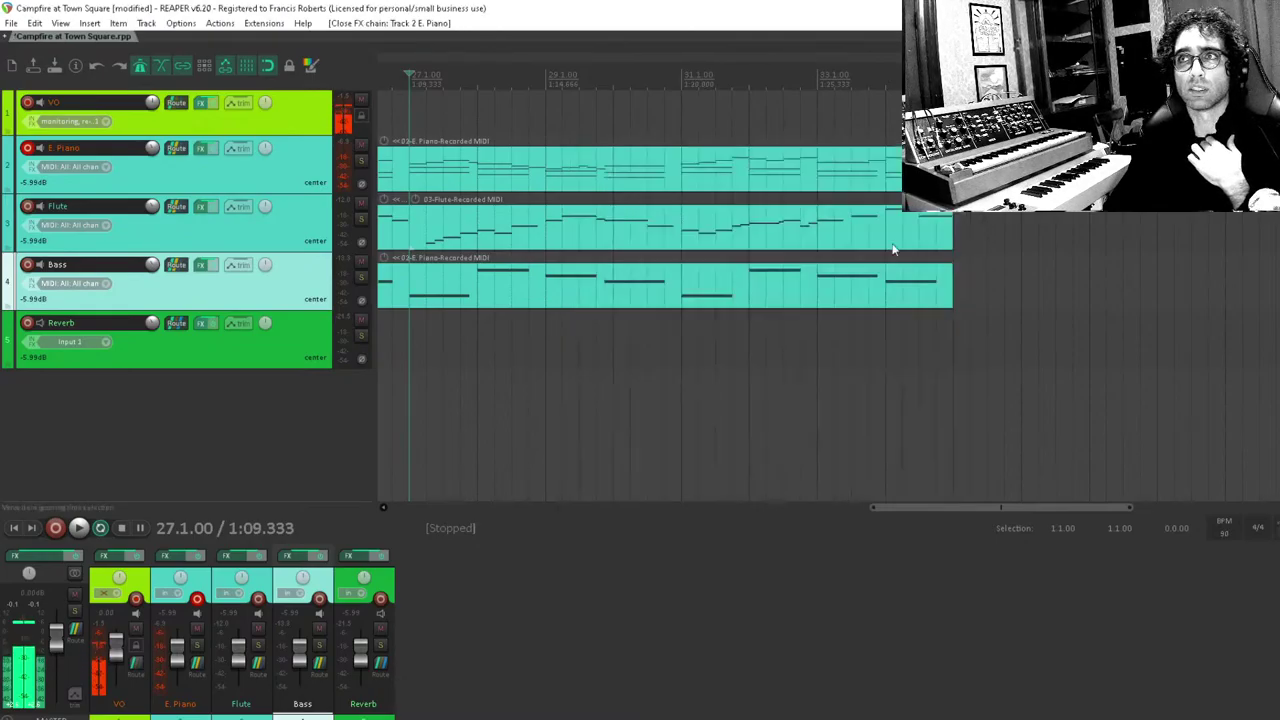
Disarm the E. Piano track and save the project.
click(260, 222)
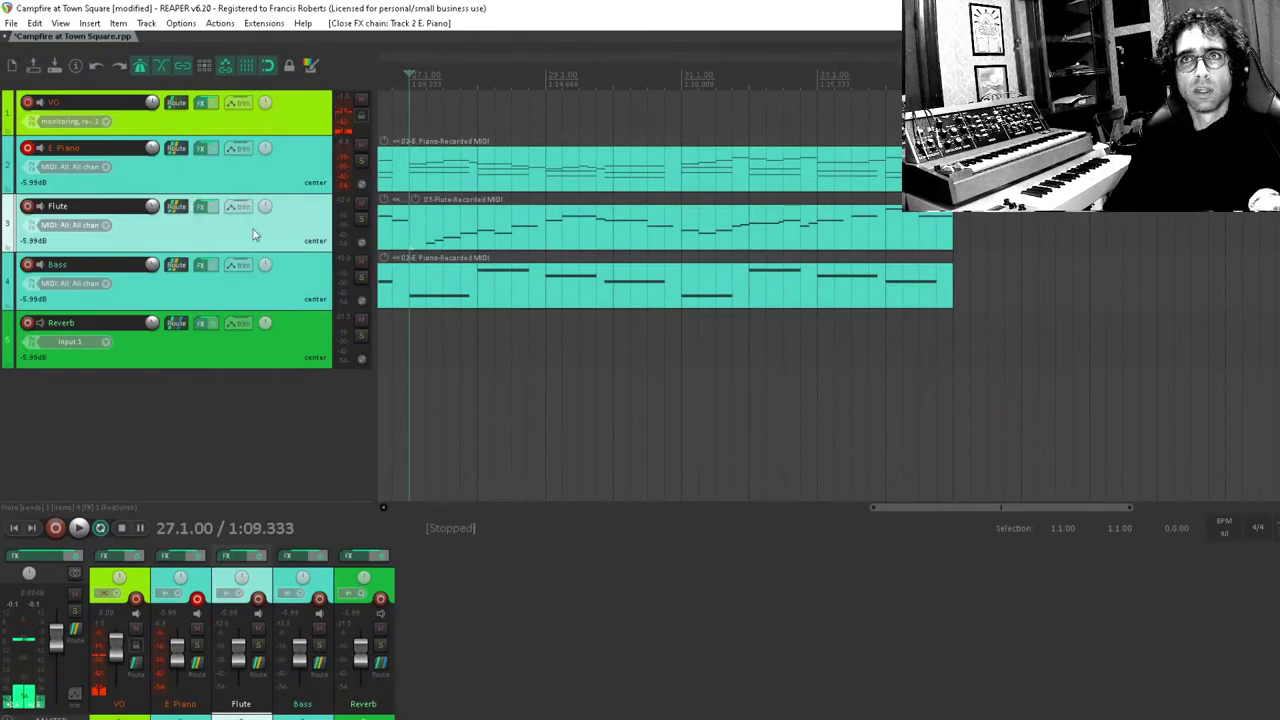
click(206, 175)
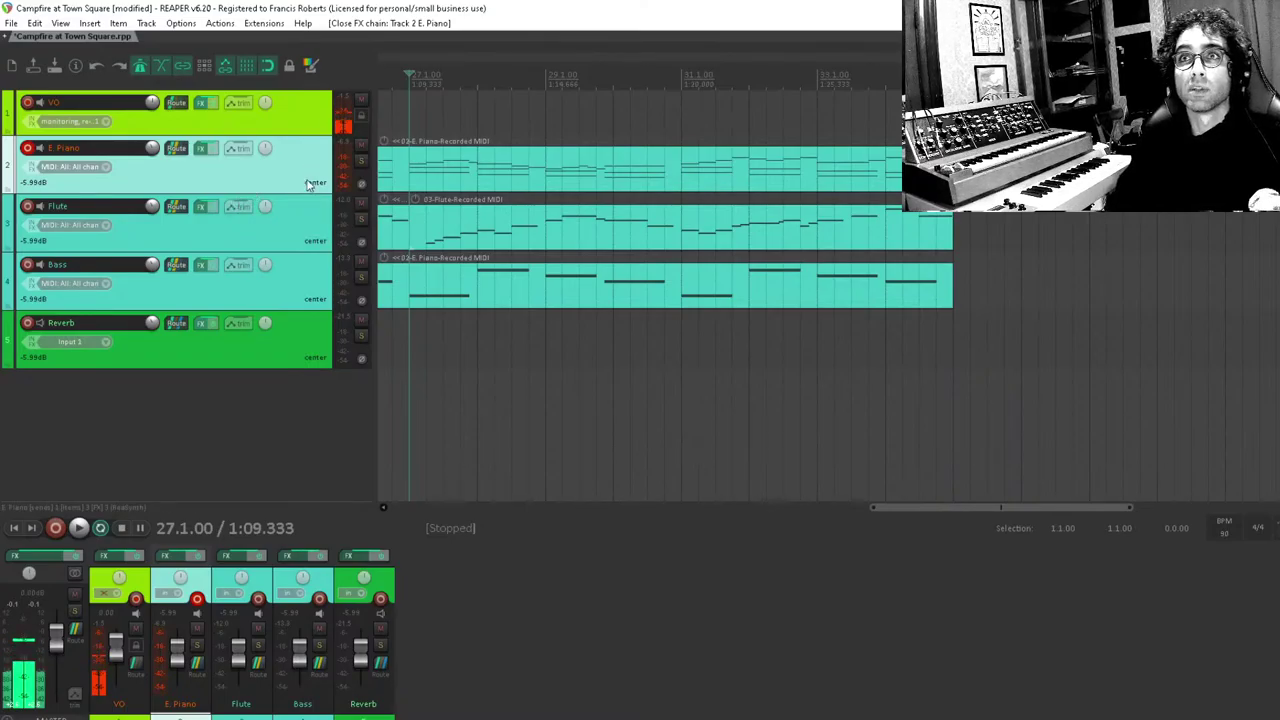
click(27, 147)
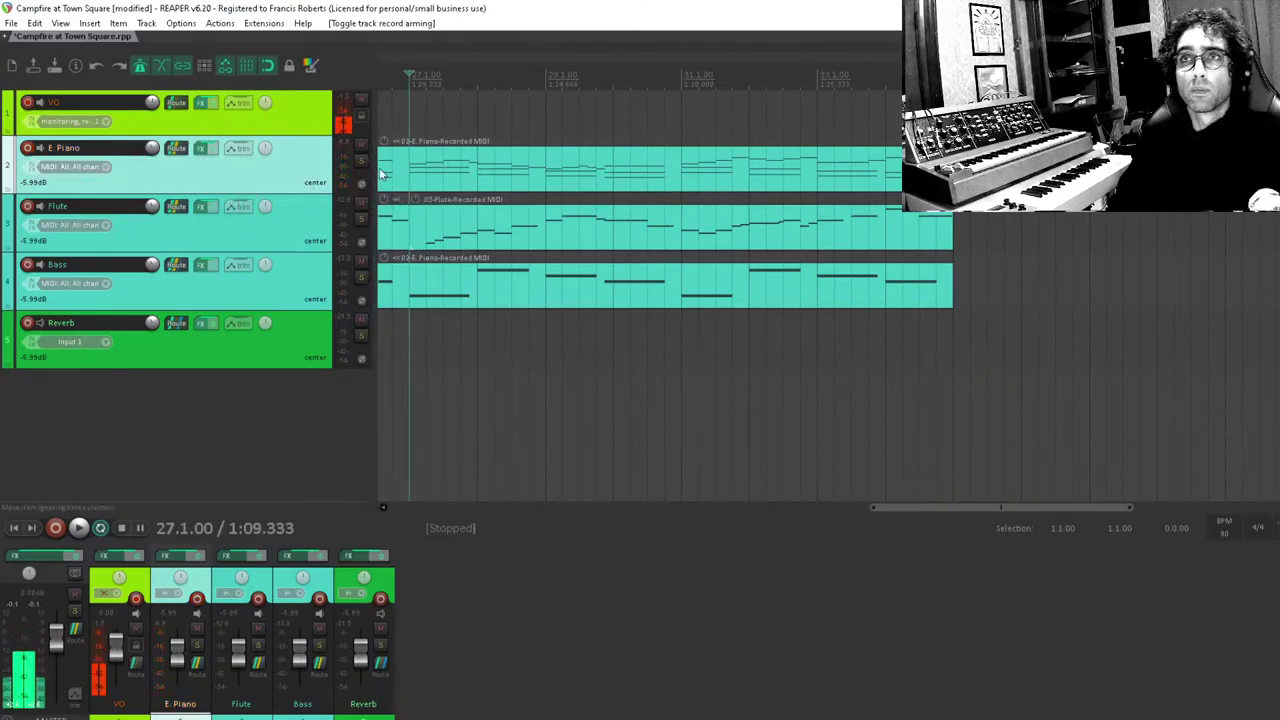
key(ctrl+s)
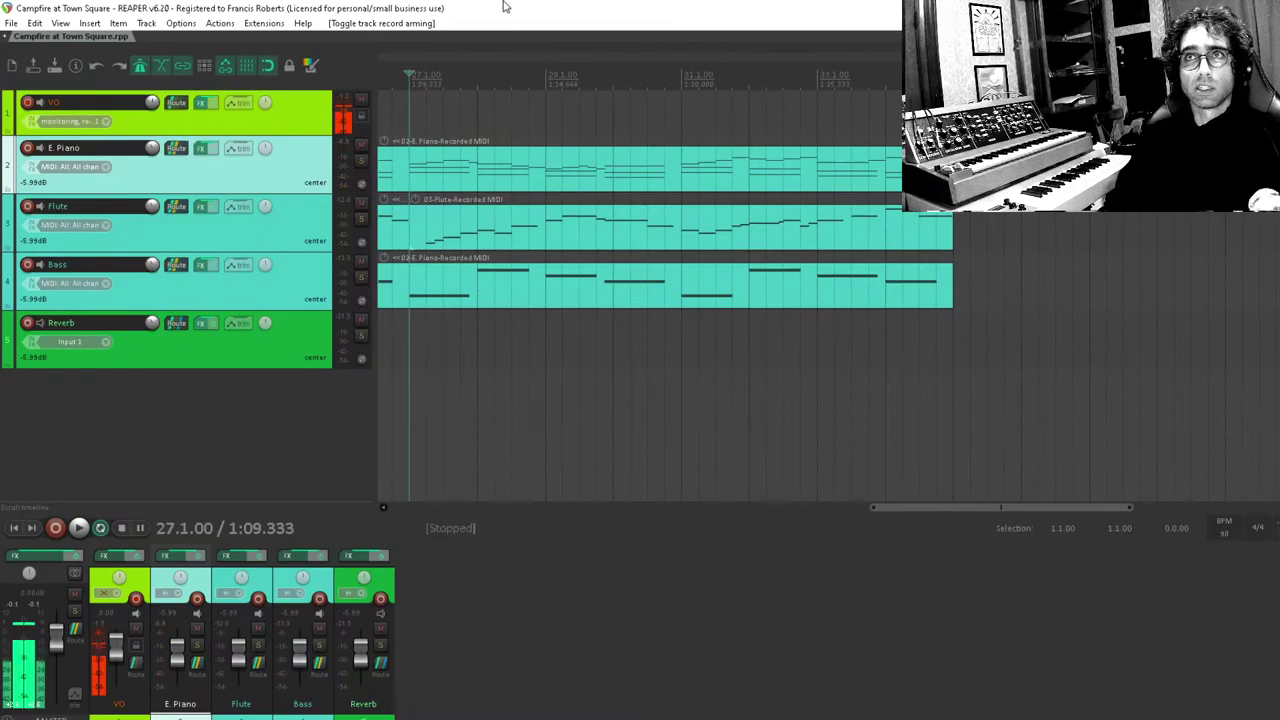
Play the arrangement from 27.1.00 past bar 38, stop, and place the edit cursor at 35.3.00.
key(space)
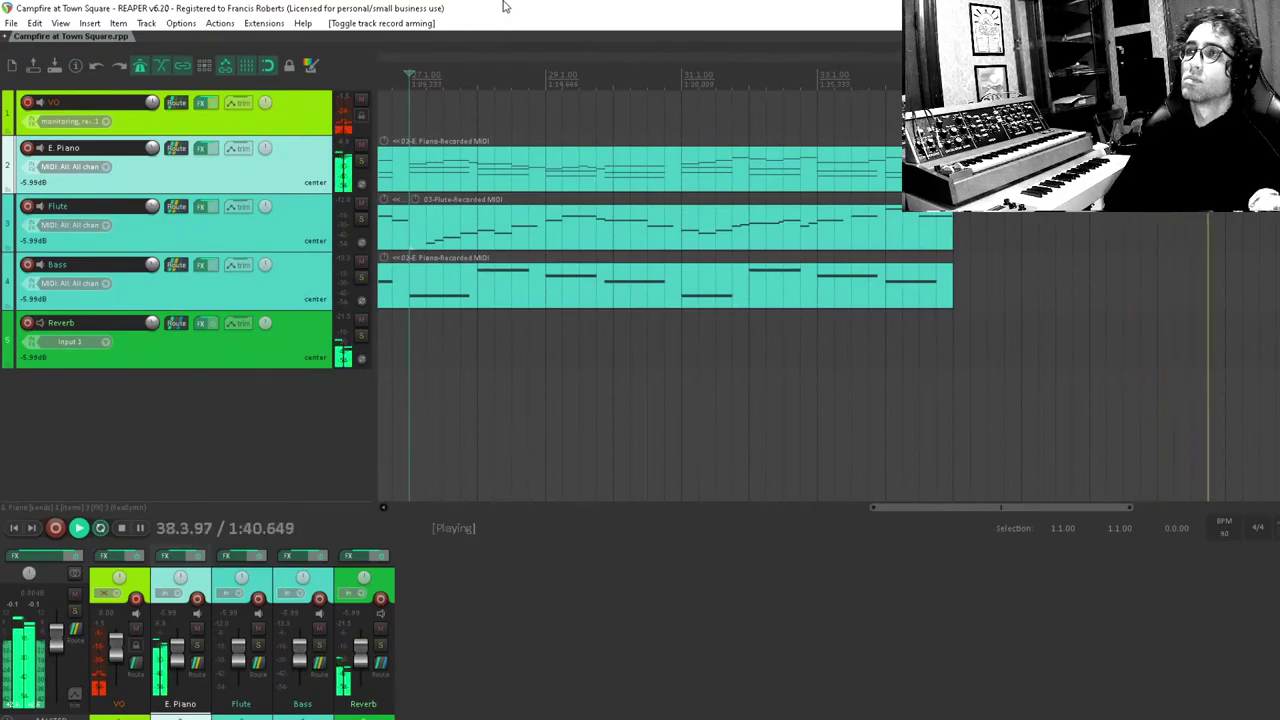
key(space)
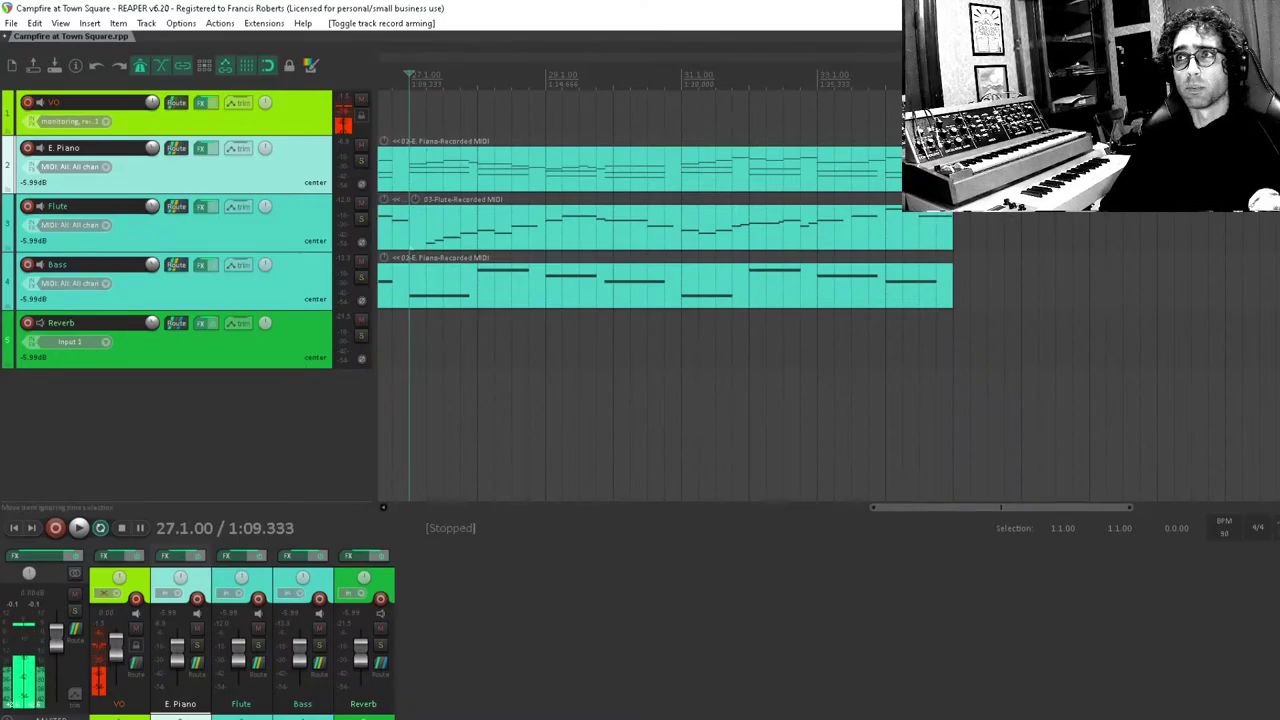
click(987, 400)
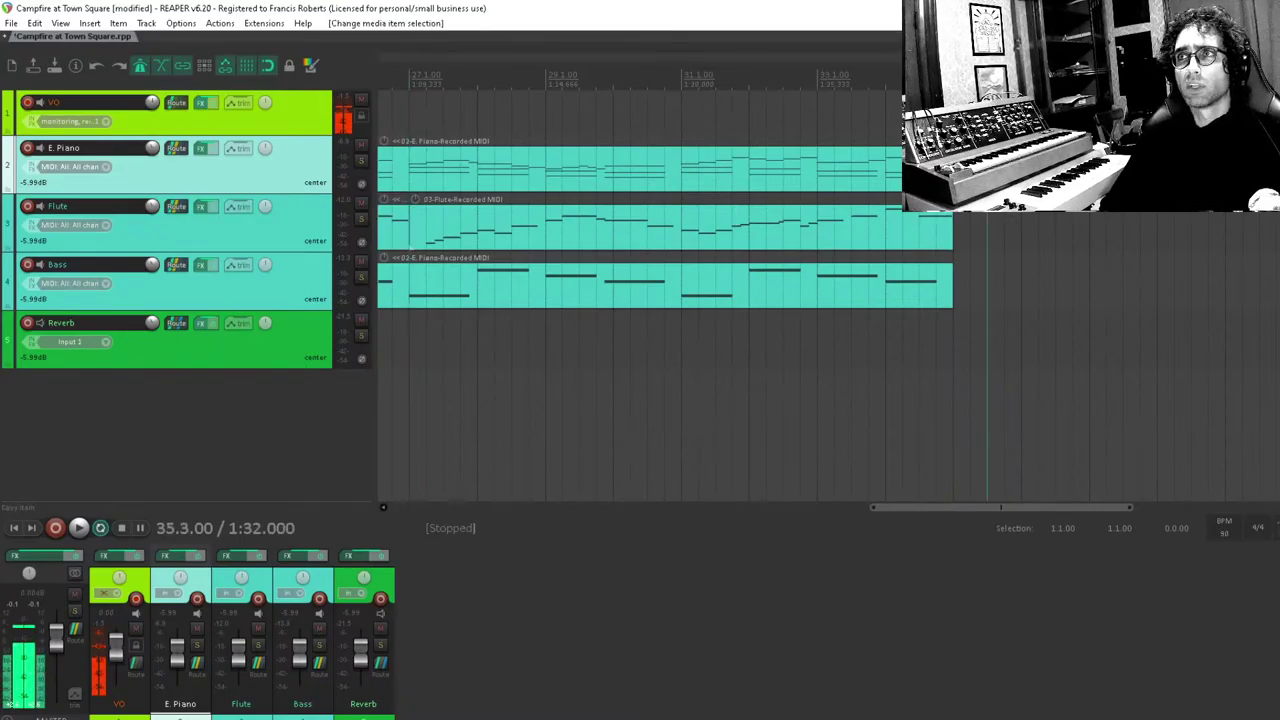
Copy the new E. Piano item at bar 35 to the Bass track and delete all its notes except the lowest line.
drag(440, 285, 1009, 290)
double_click(981, 276)
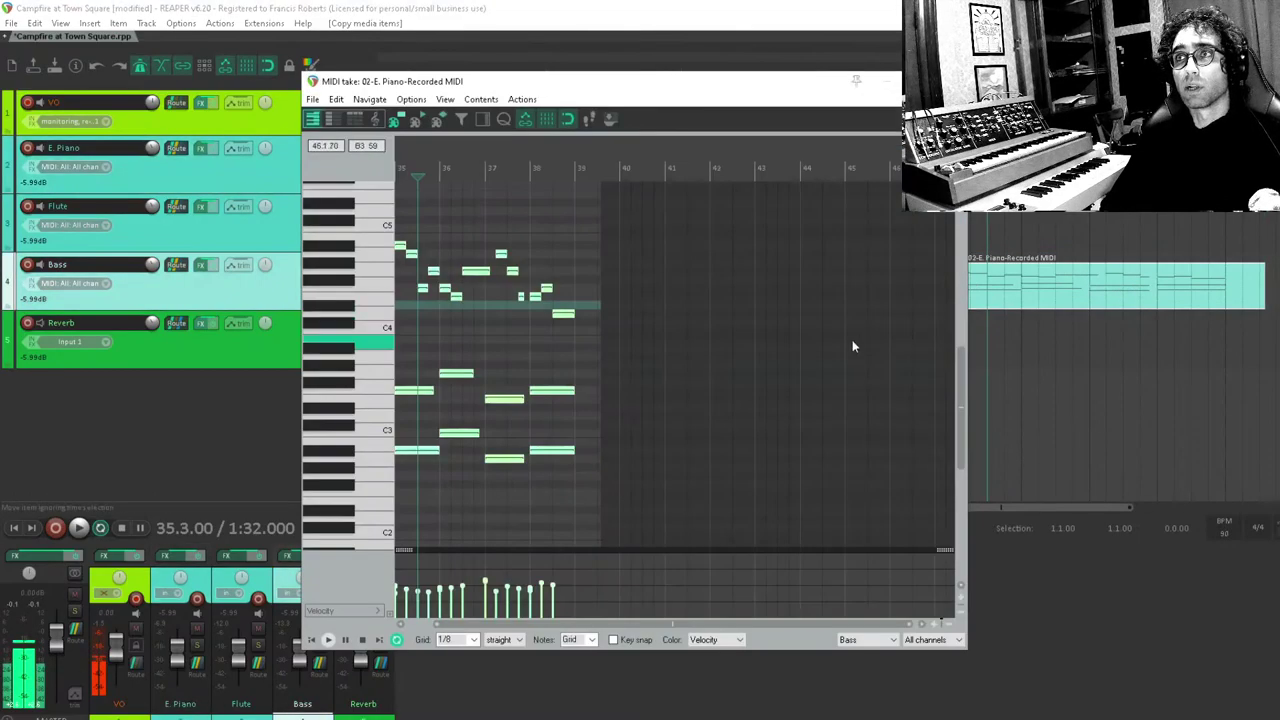
scroll(586, 317, down, 3)
drag(635, 481, 426, 296)
key(Delete)
scroll(551, 514, up, 5)
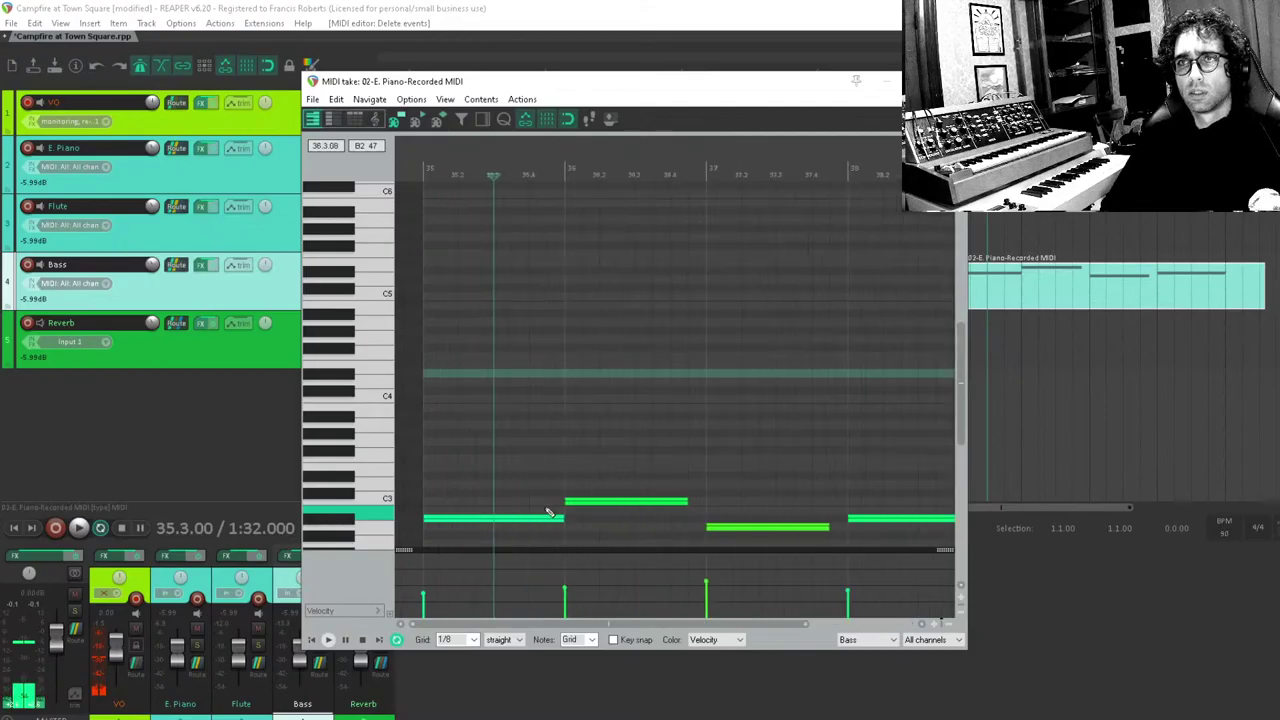
Extend the bass notes in bars 36 and 37 so that each ends at the next bar line.
scroll(548, 512, down, 2)
drag(669, 441, 673, 399)
scroll(680, 420, down, 2)
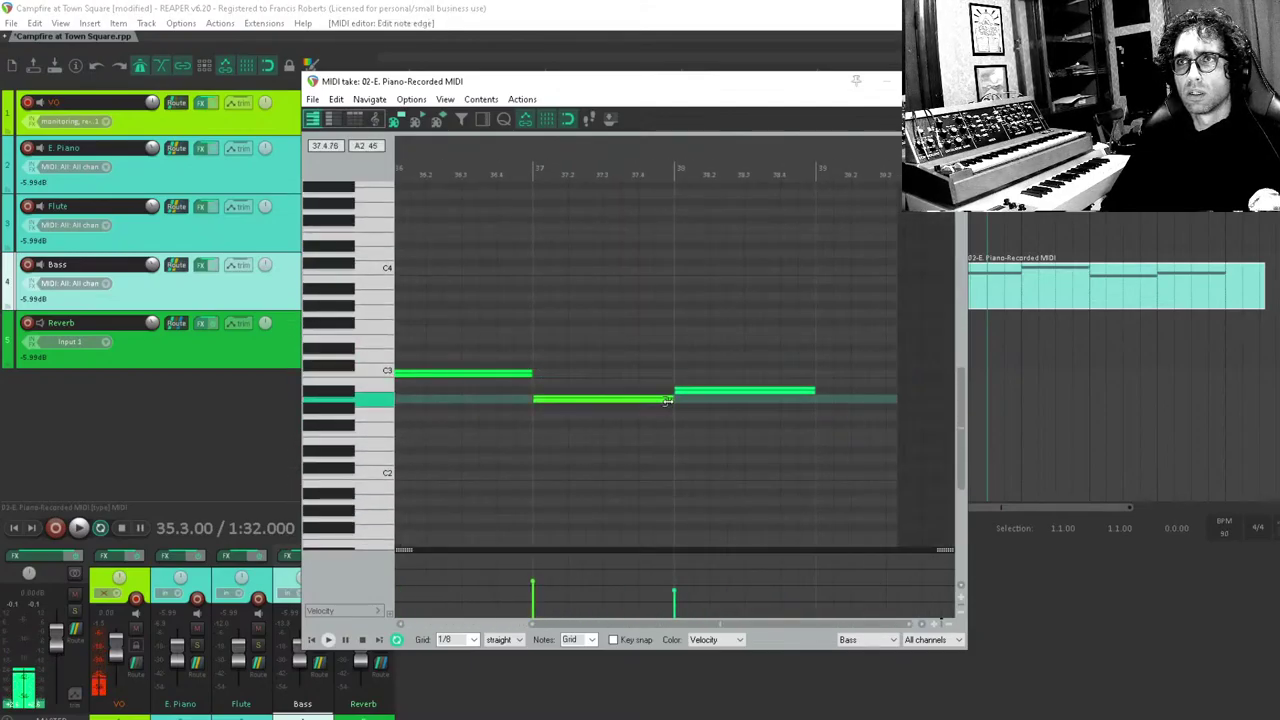
scroll(863, 397, down, 2)
Leave the bass note editing, split the new Bass item at 39.1.00, delete its empty tail and save the project.
drag(810, 310, 352, 478)
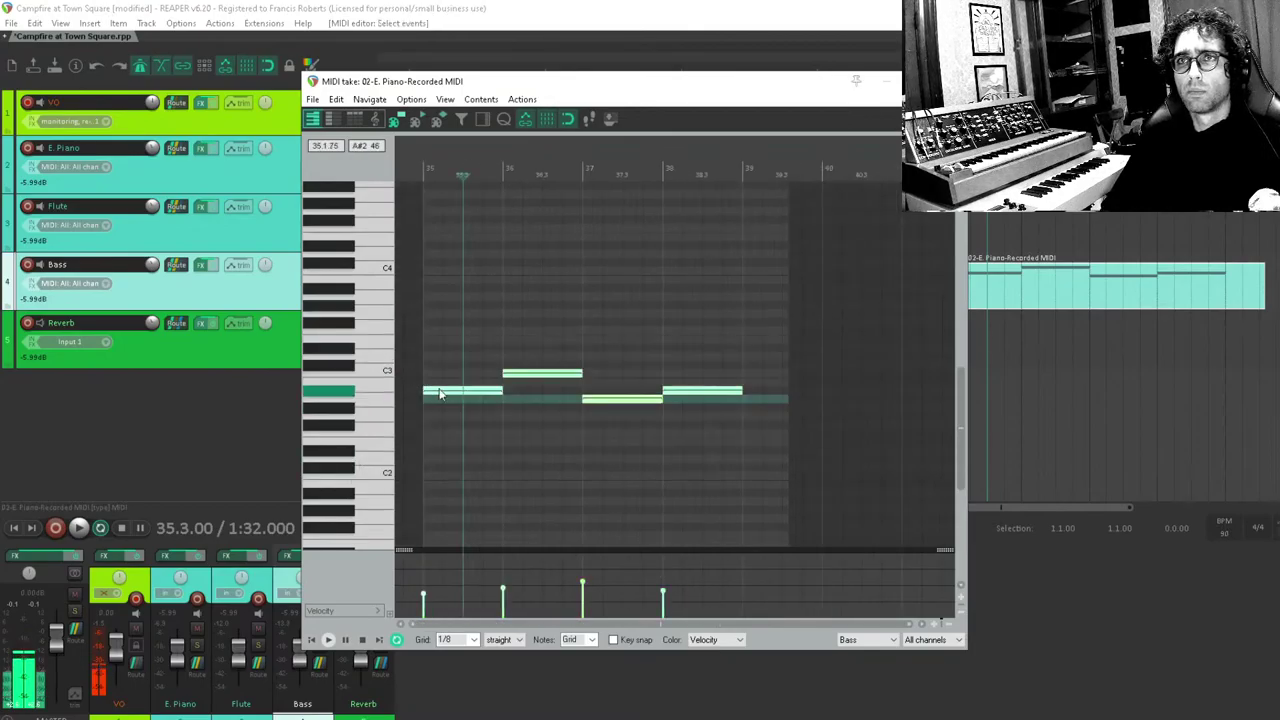
click(443, 394)
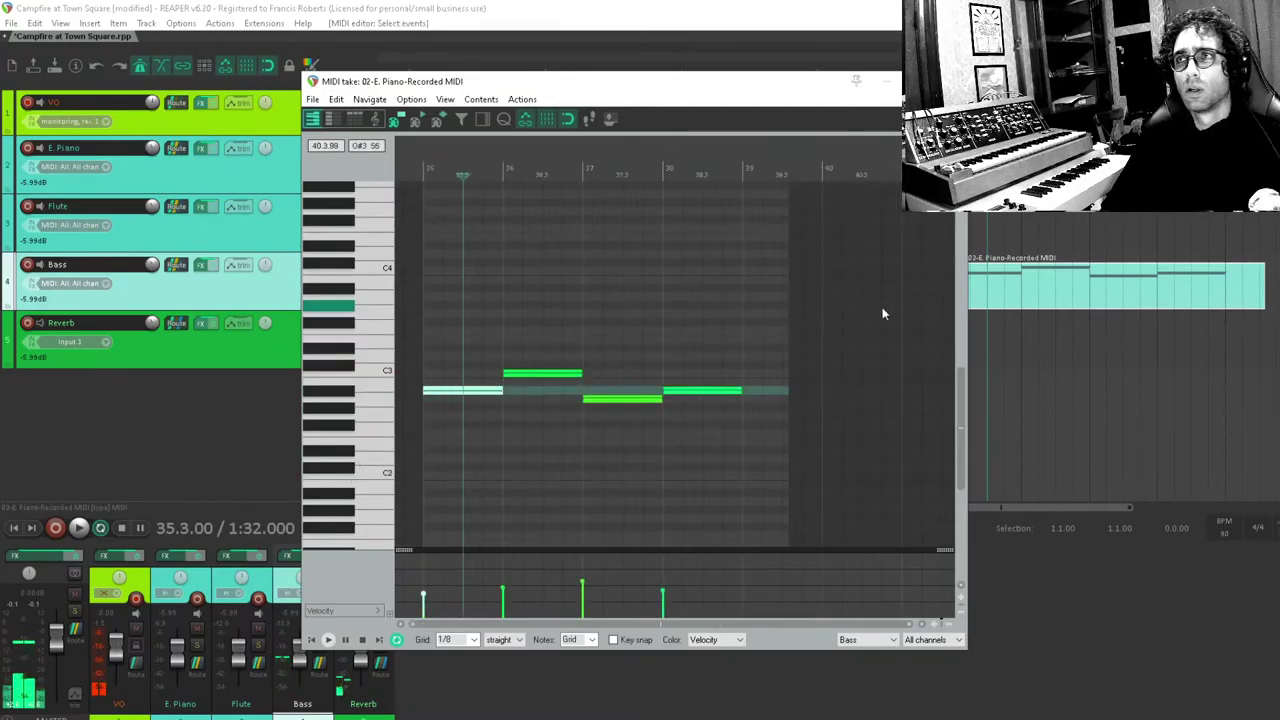
key(Escape)
click(1226, 288)
key(s)
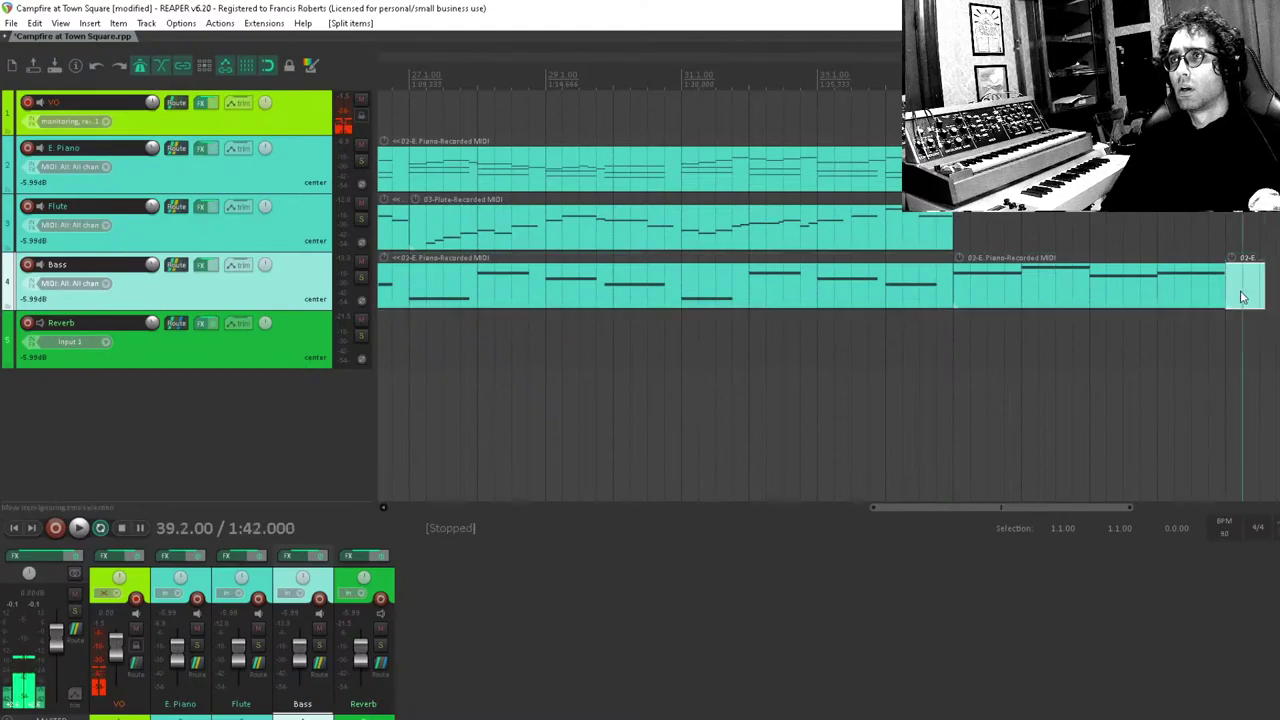
key(Delete)
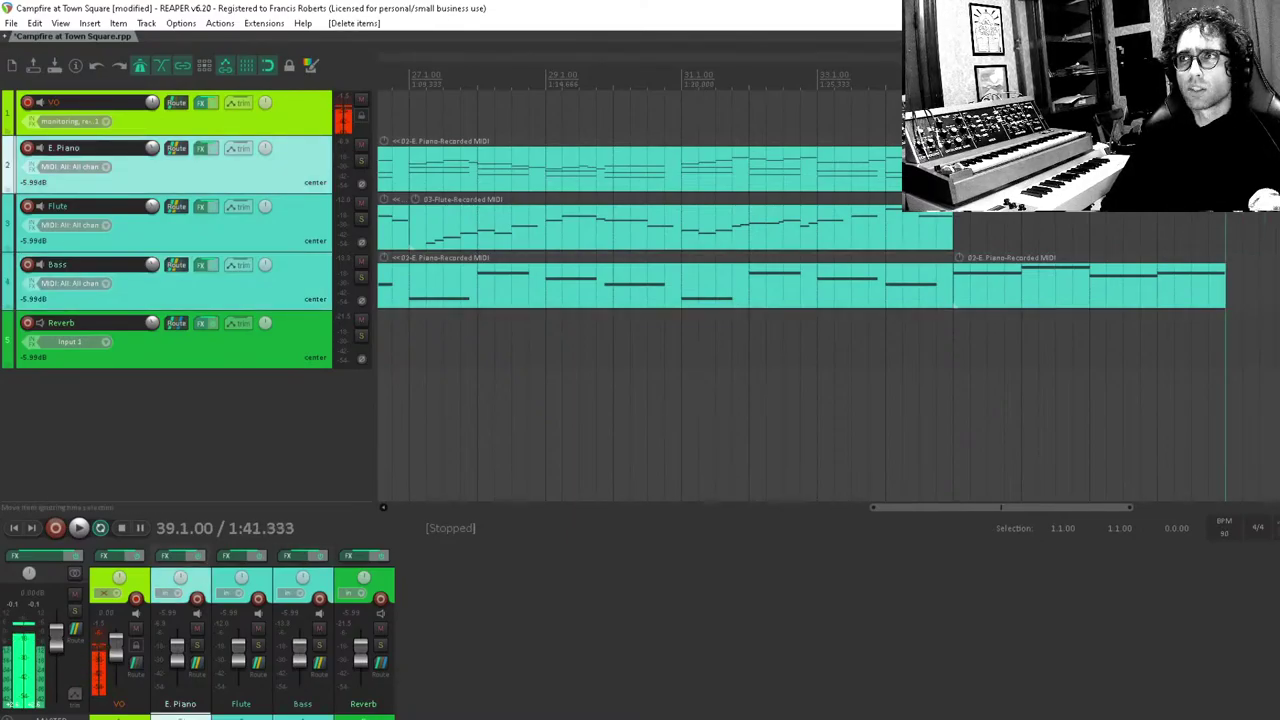
click(200, 240)
key(ctrl+s)
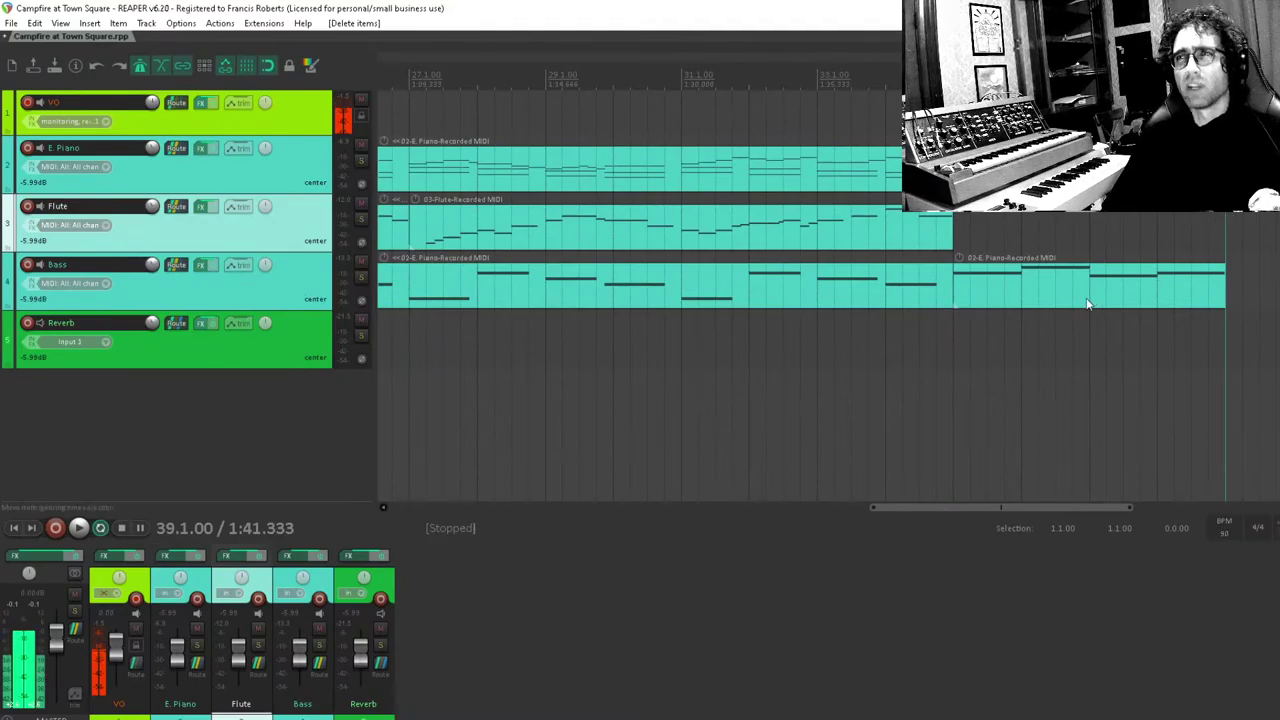
View the ReaSynth settings in the Flute track's FX chain, close it and save the project.
scroll(1126, 318, down, 2)
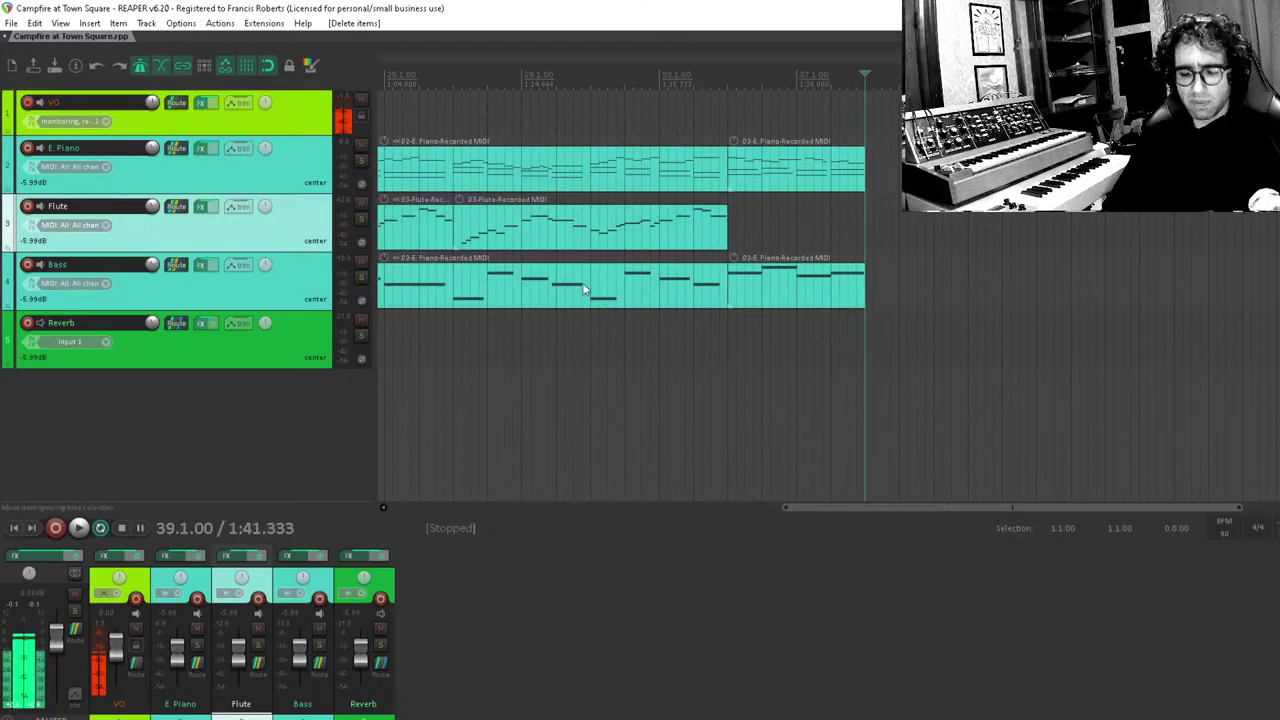
click(200, 207)
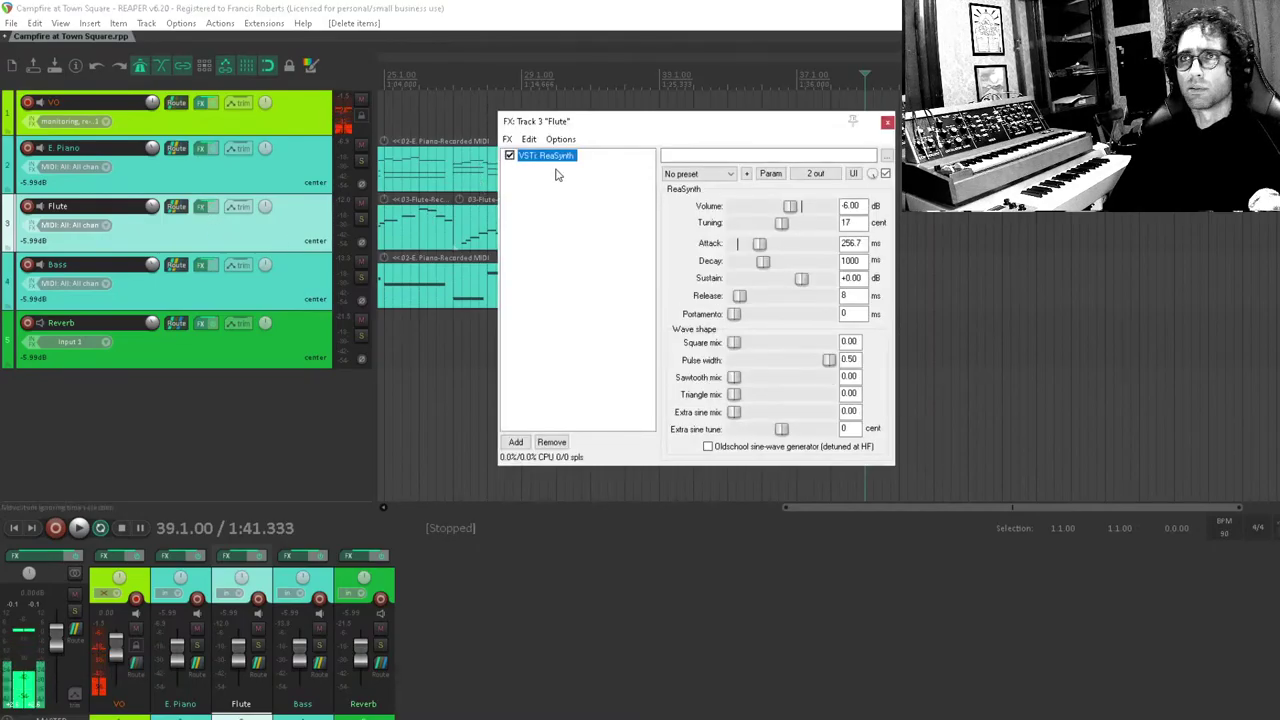
key(Escape)
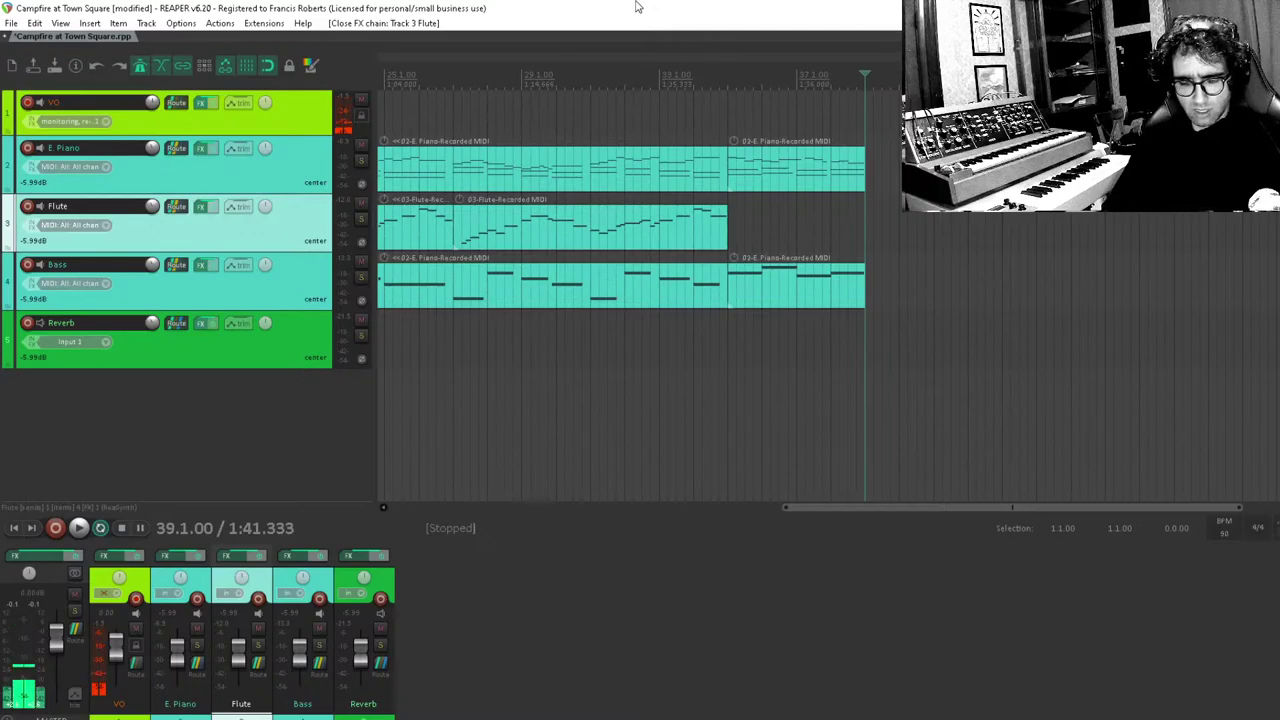
key(ctrl+s)
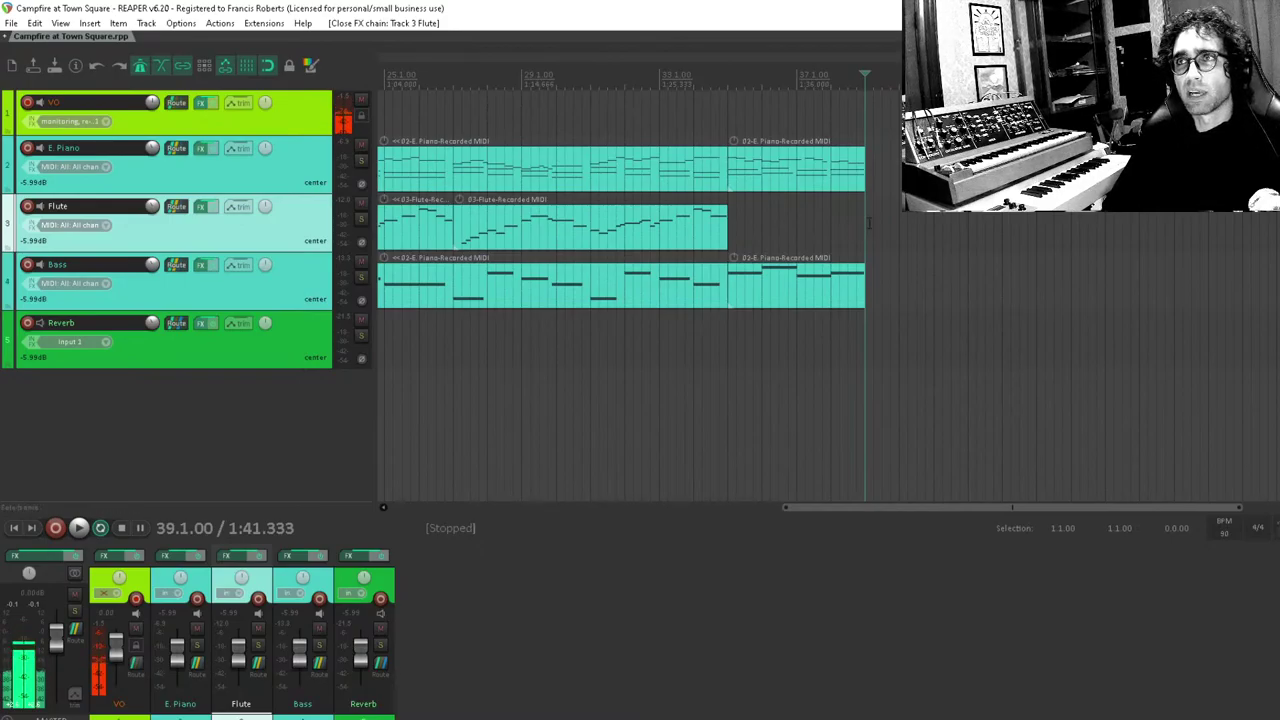
Place the edit cursor at 35.1.00, where the Flute part ends.
scroll(869, 219, up, 3)
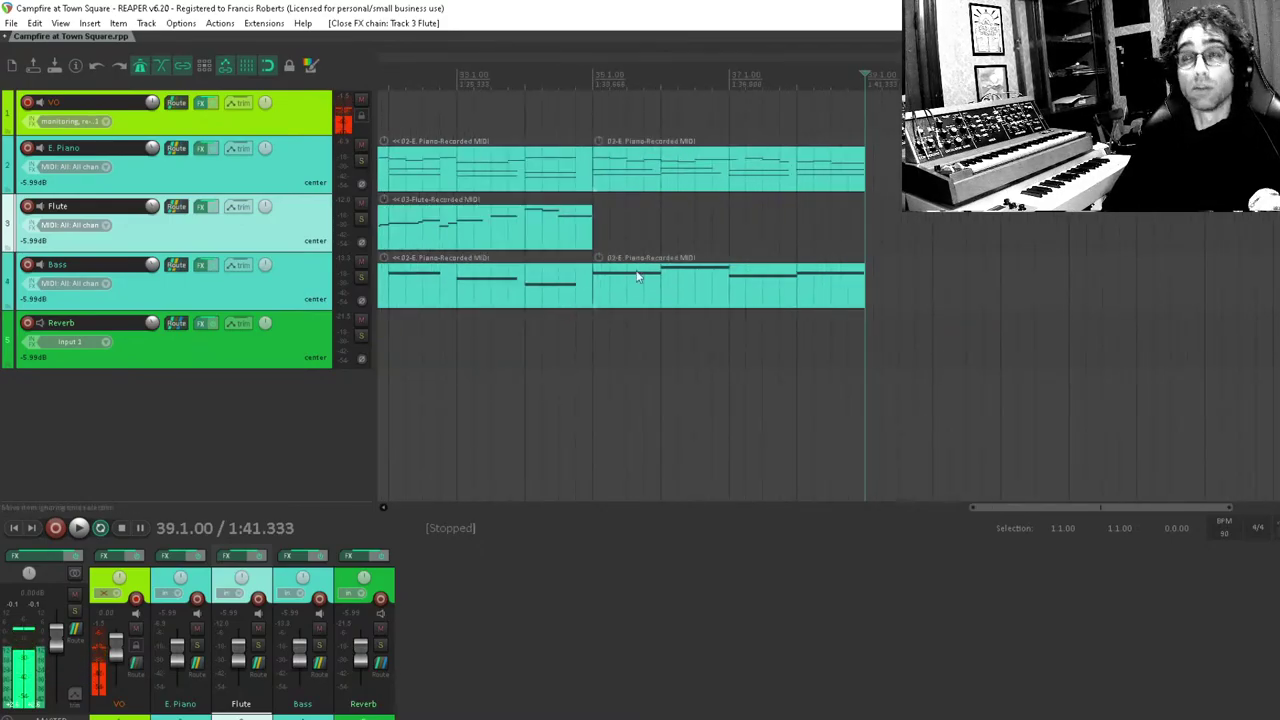
click(602, 221)
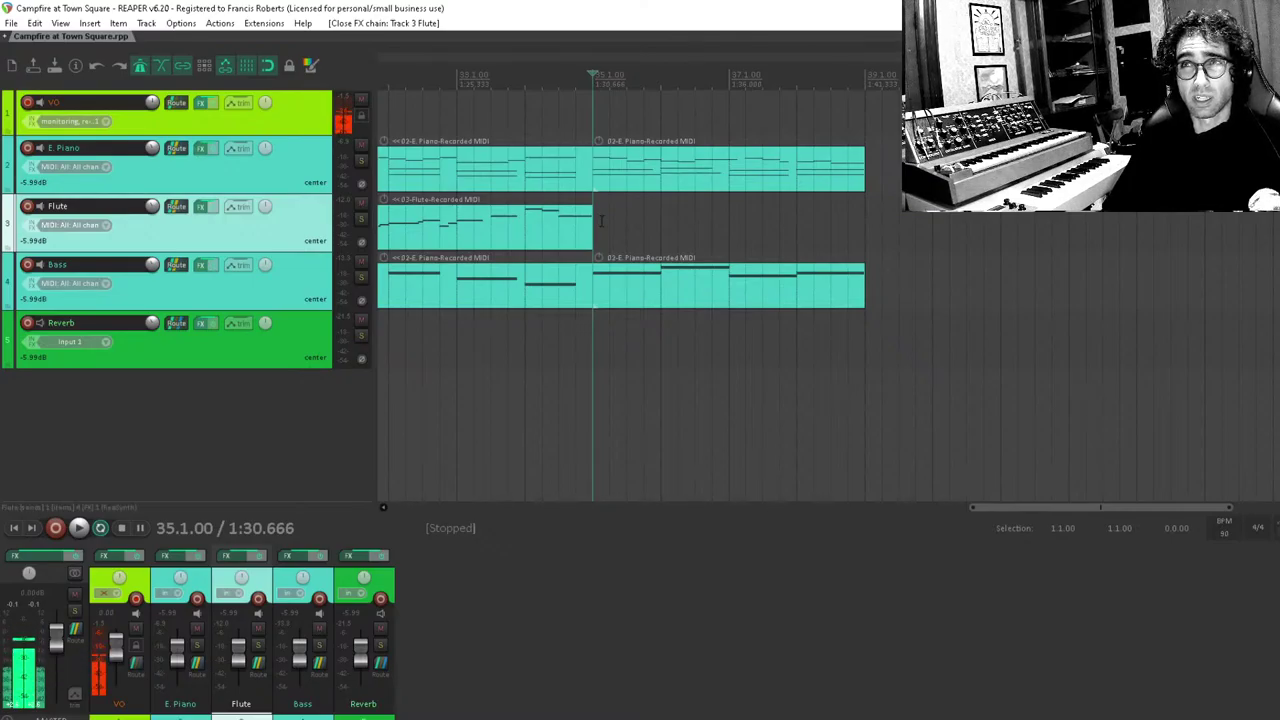
drag(605, 121, 672, 119)
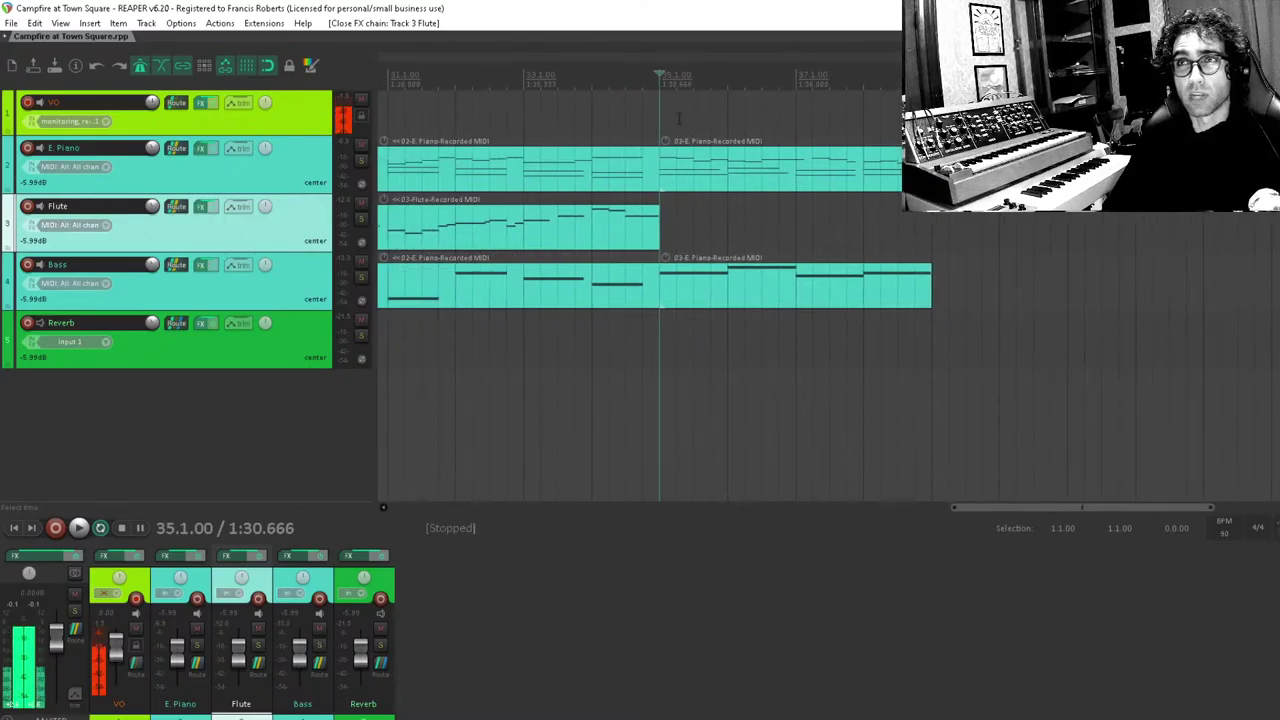
click(666, 94)
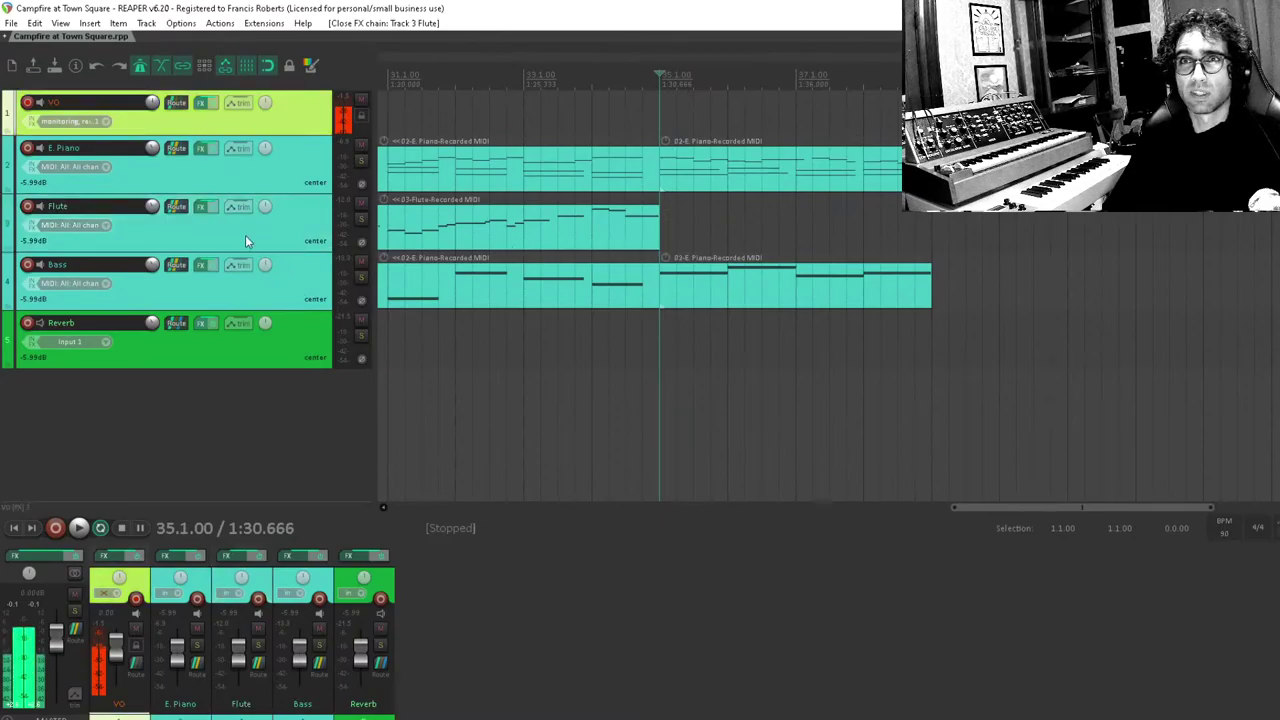
Examine the LFO parameter modulation on the tuning of the Flute track's ReaSynth, then close its windows.
click(205, 210)
click(617, 230)
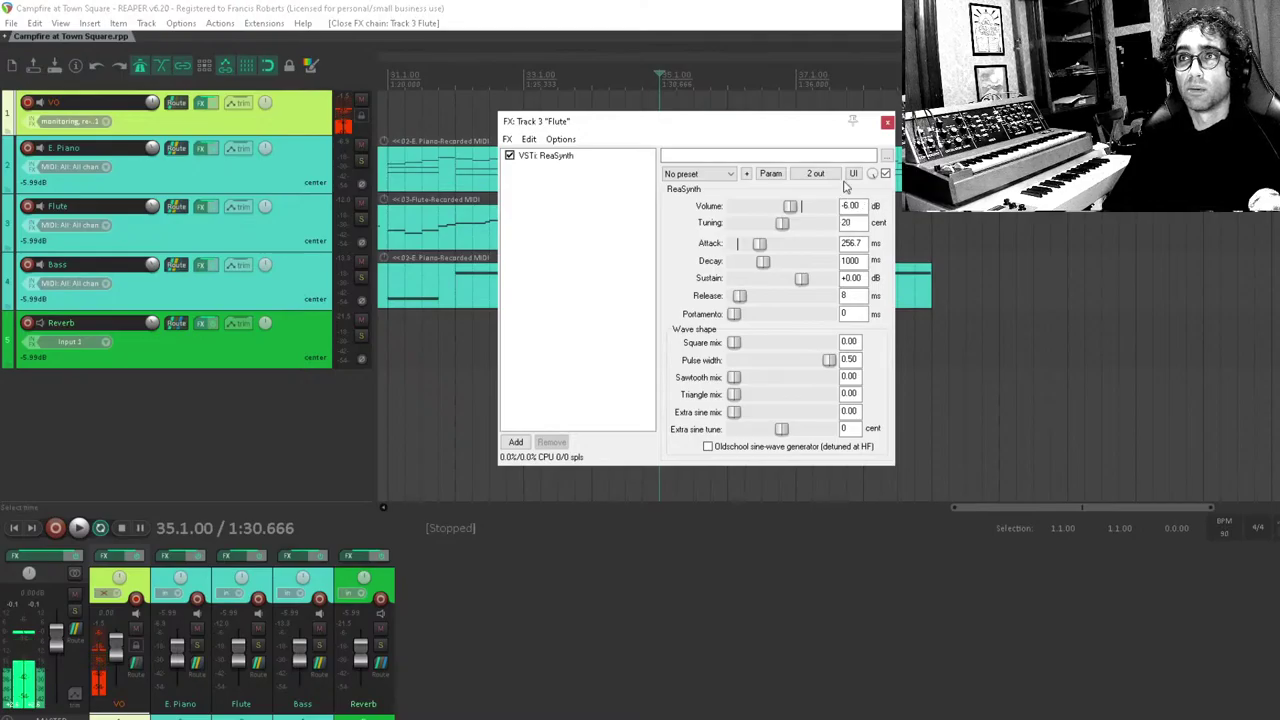
click(784, 176)
click(768, 173)
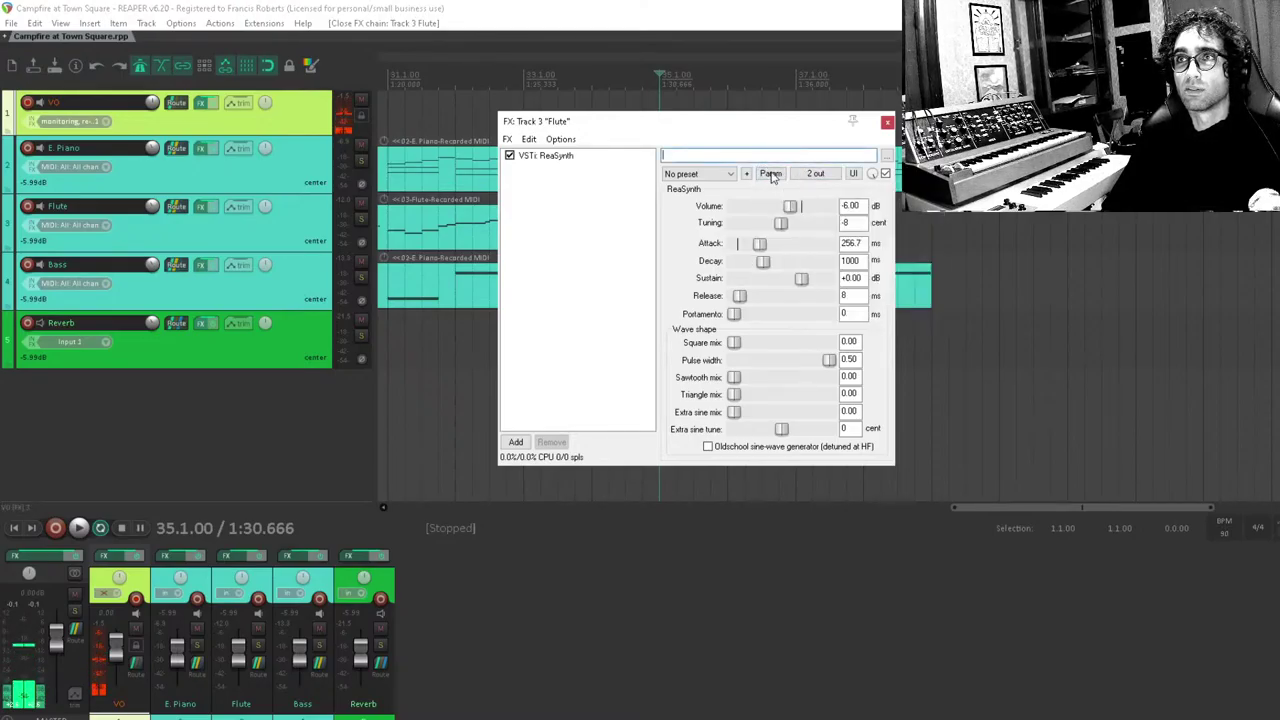
click(768, 173)
click(840, 238)
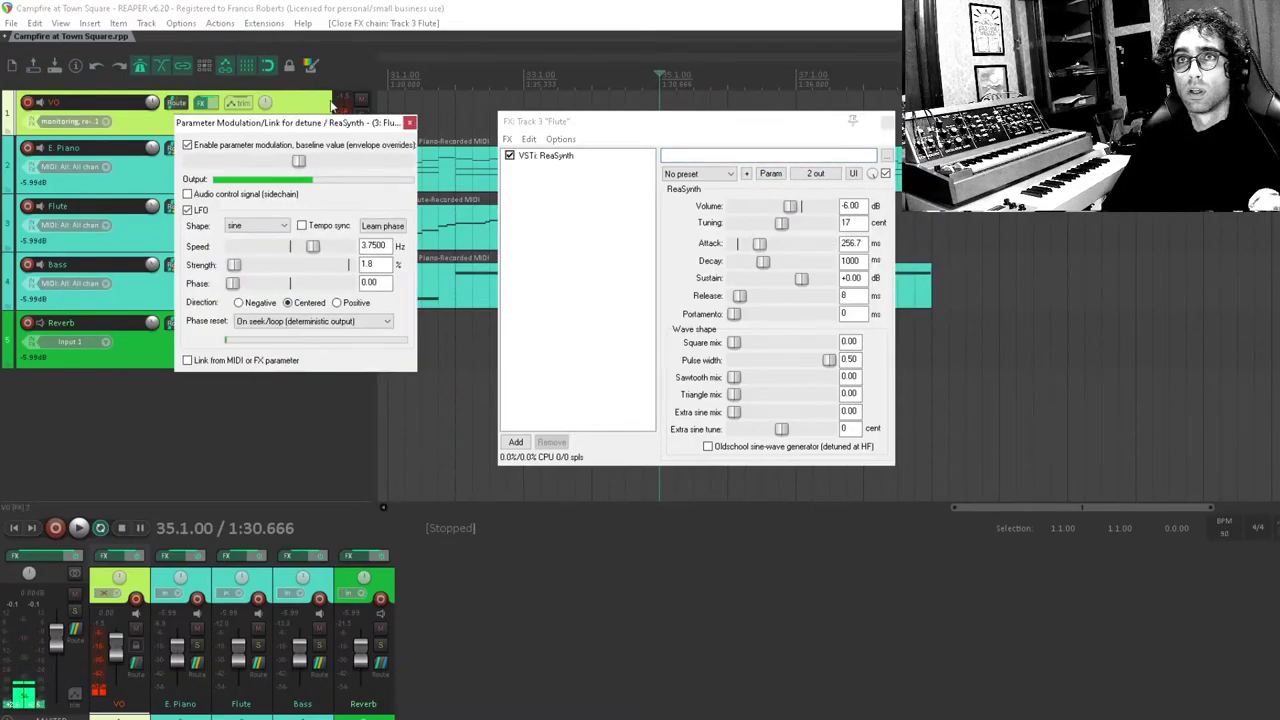
drag(333, 122, 416, 118)
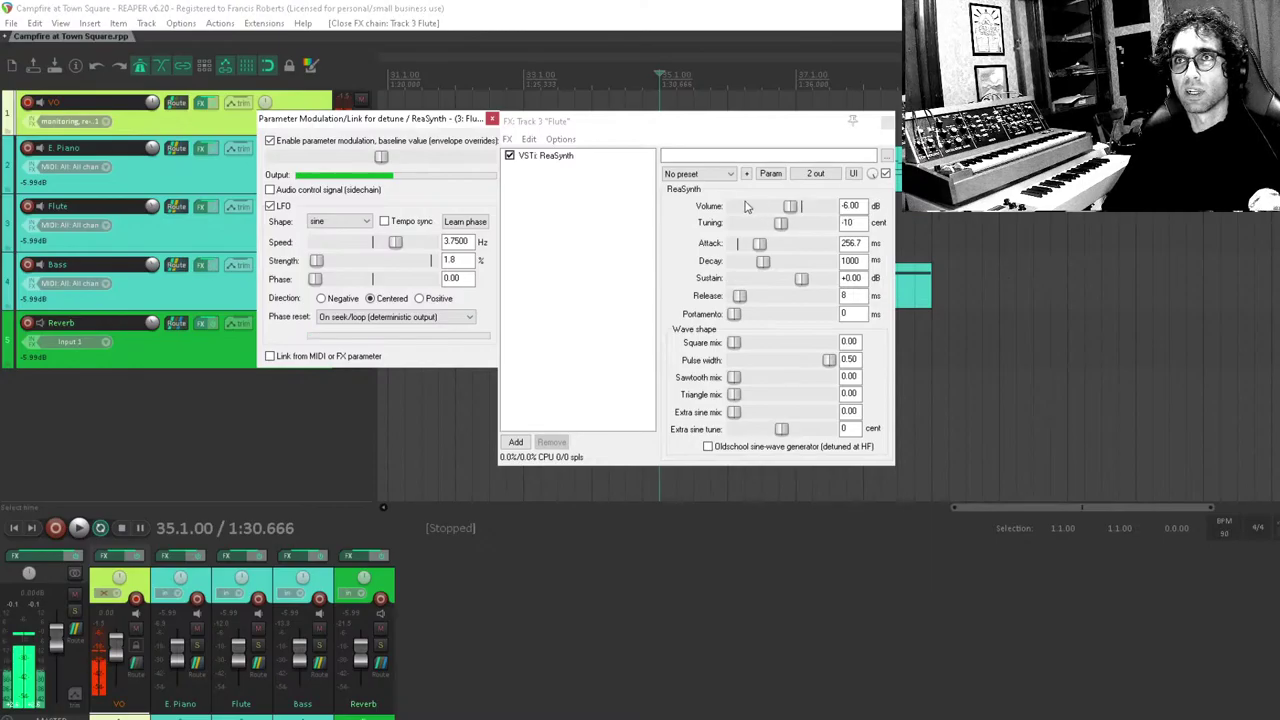
click(492, 119)
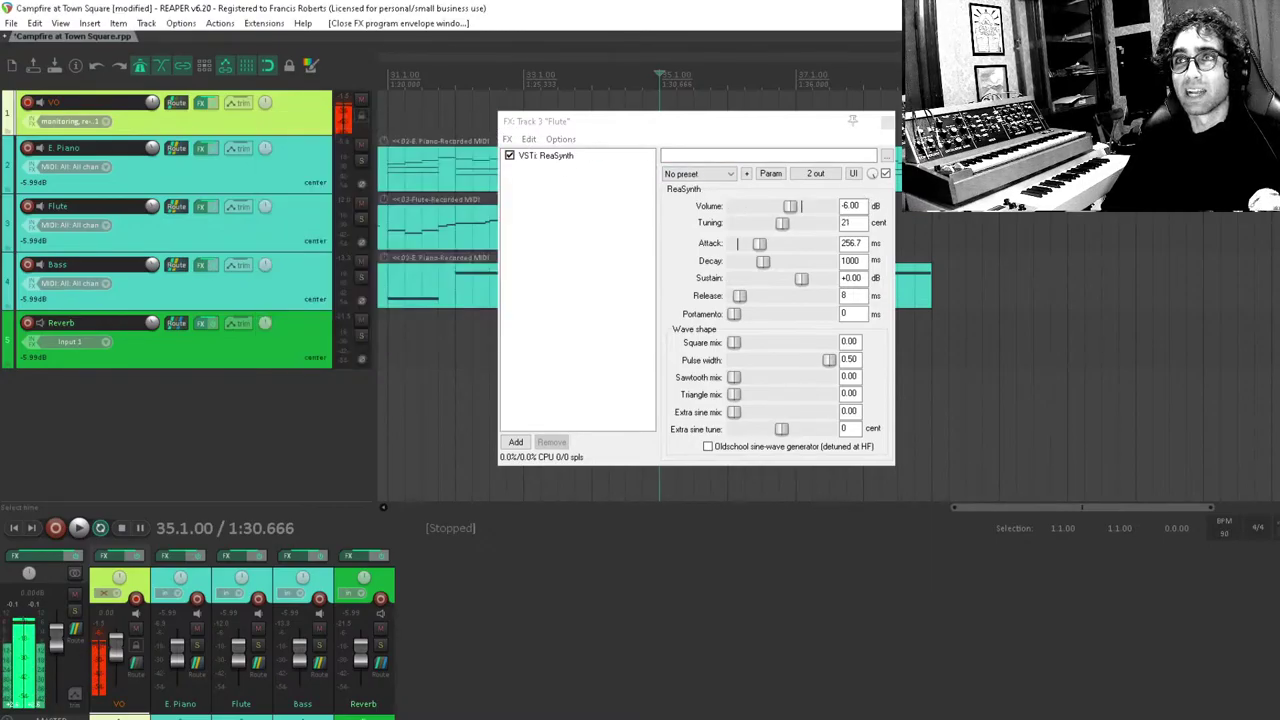
click(887, 124)
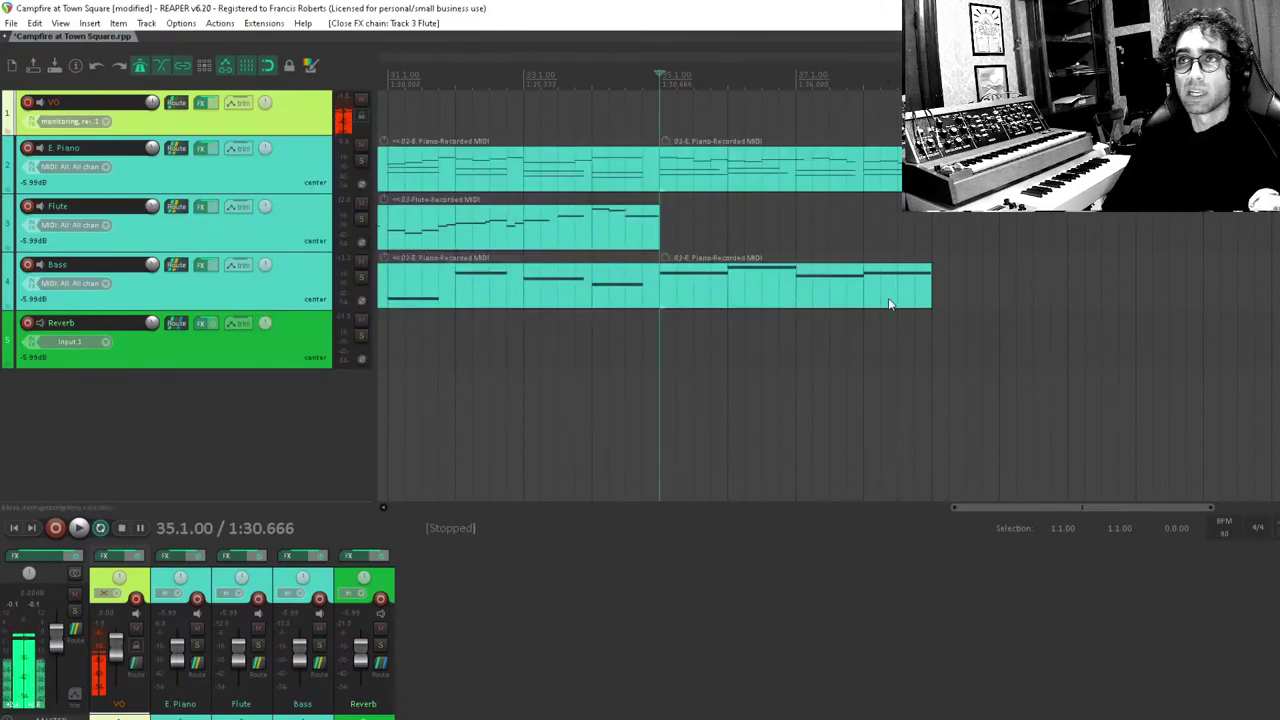
Duplicate the E. Piano and Bass items at bar 35 back to back until they reach 51.1.00, then deselect them.
scroll(749, 204, right, 2)
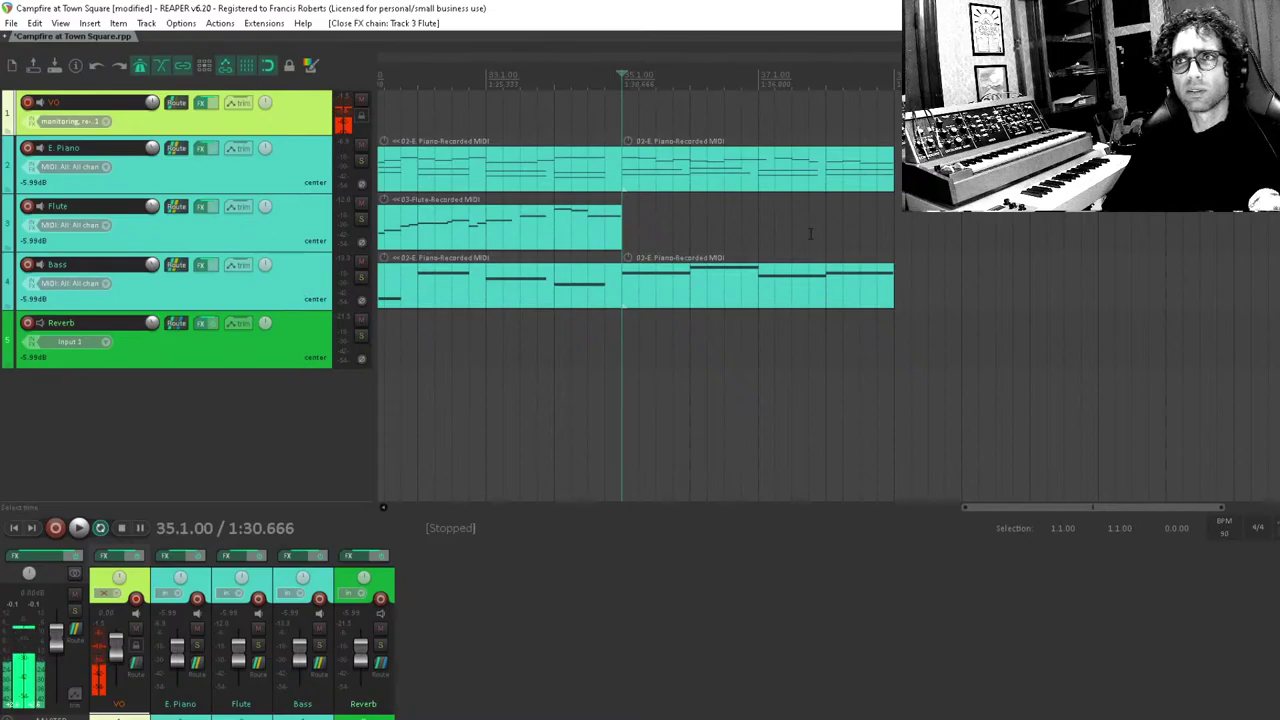
scroll(779, 236, down, 2)
scroll(893, 285, up, 1)
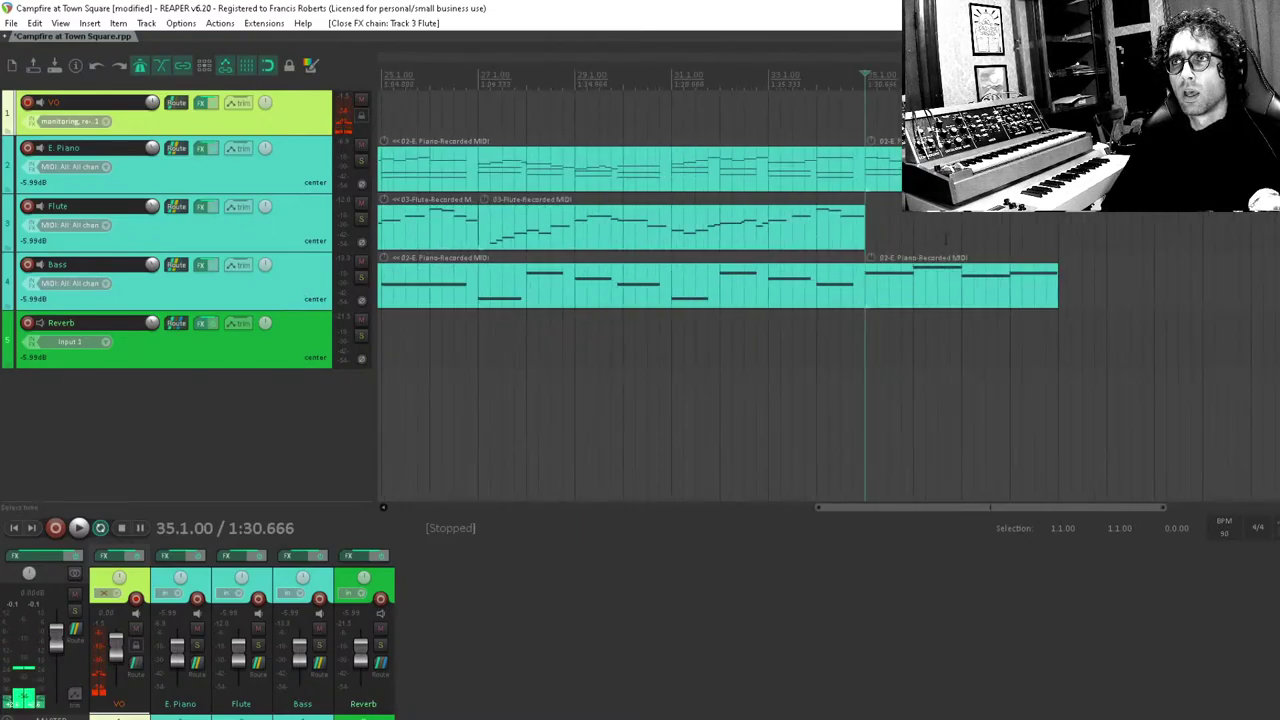
drag(893, 285, 1173, 416)
key(ctrl+d)
key(ctrl+d)
key(ctrl+d)
key(ctrl+d)
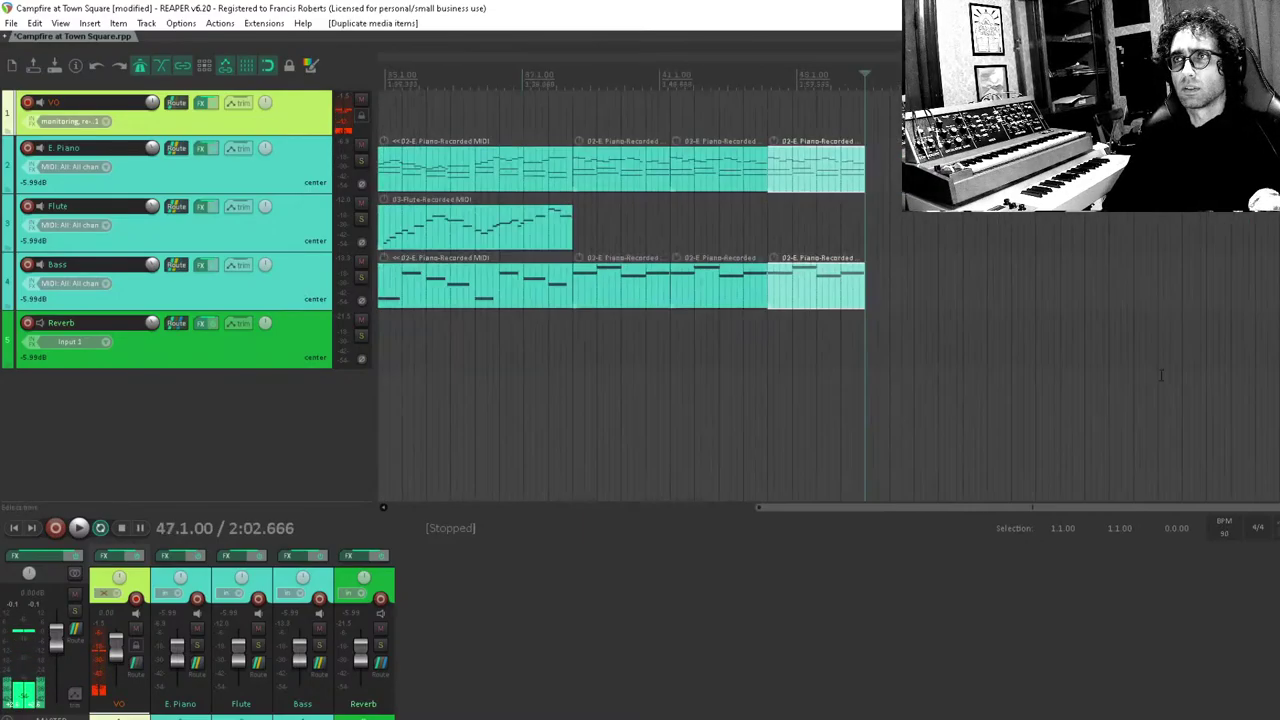
scroll(1074, 297, left, 3)
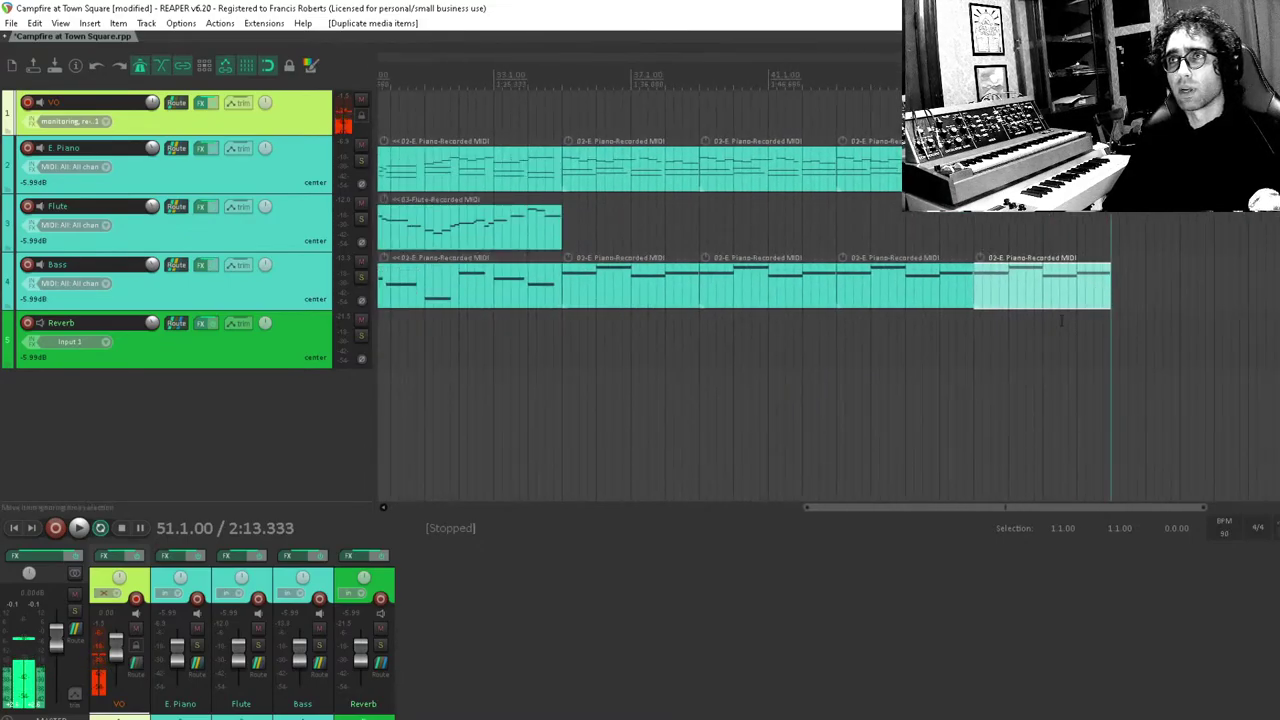
click(1019, 370)
Copy the E. Piano, Flute and Bass items spanning bars 19 to 35 to 51.1.00 and save the project.
scroll(1048, 420, down, 3)
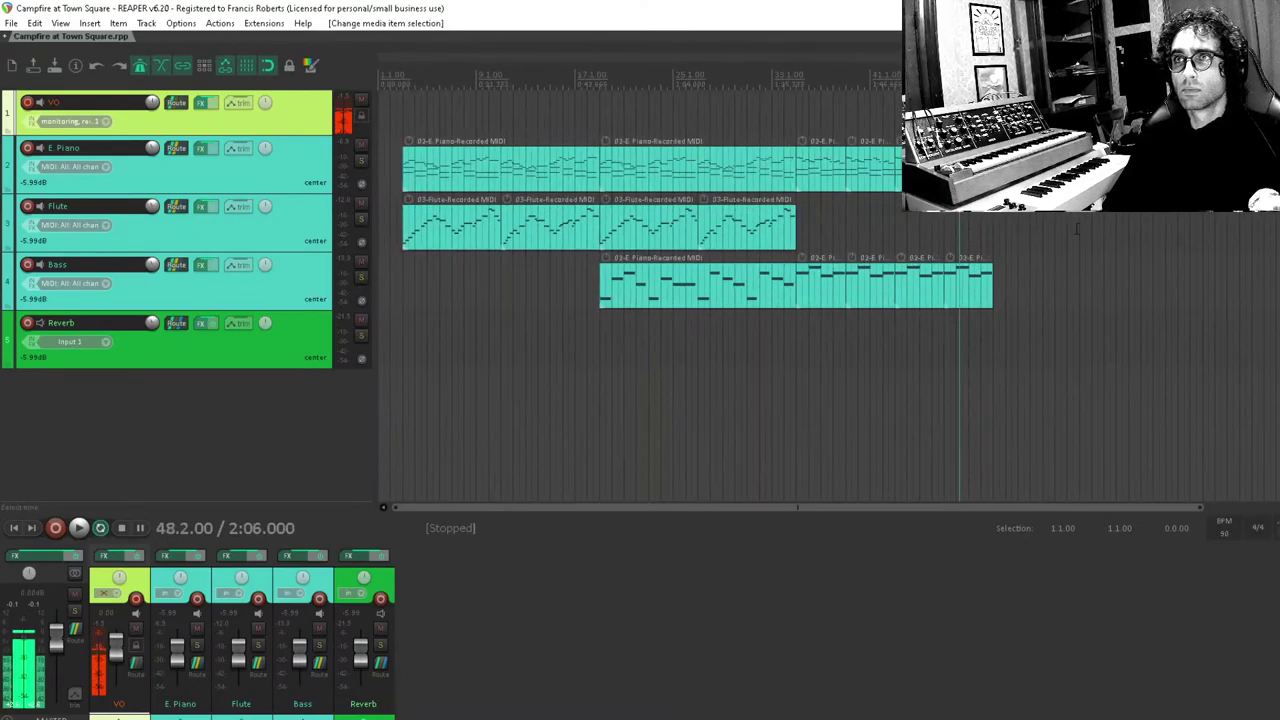
drag(790, 150, 610, 306)
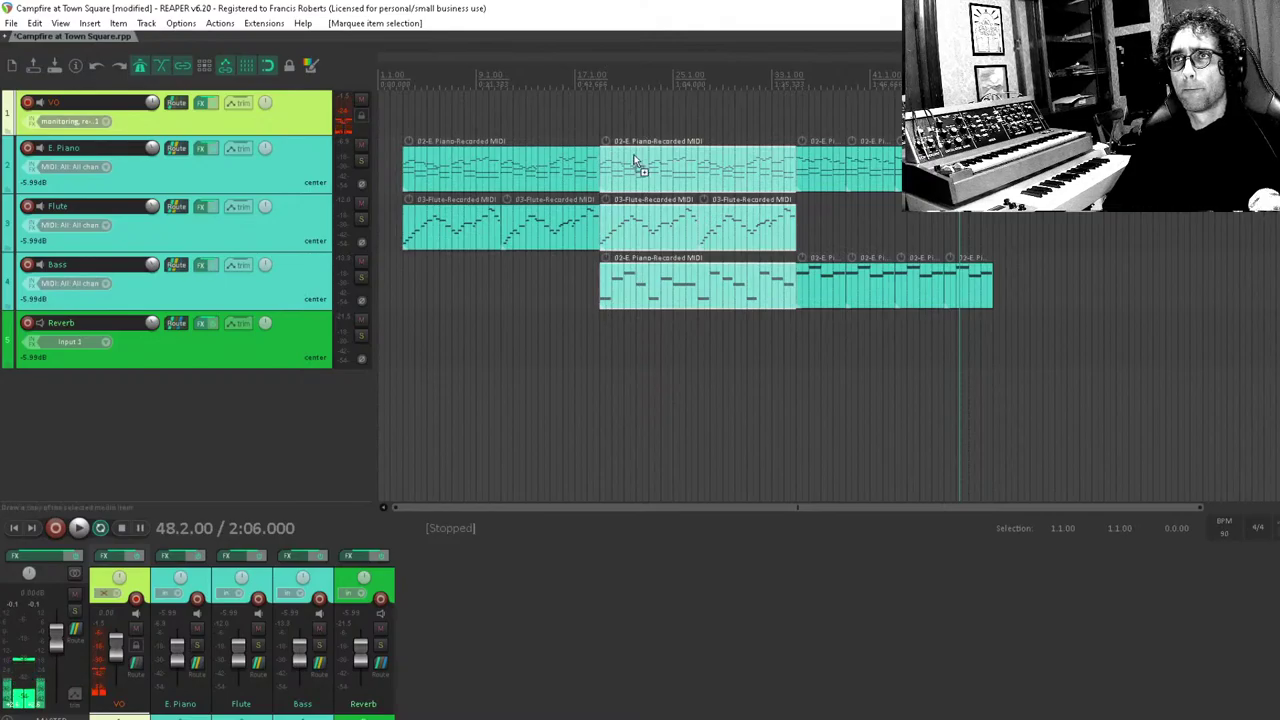
drag(636, 162, 1029, 163)
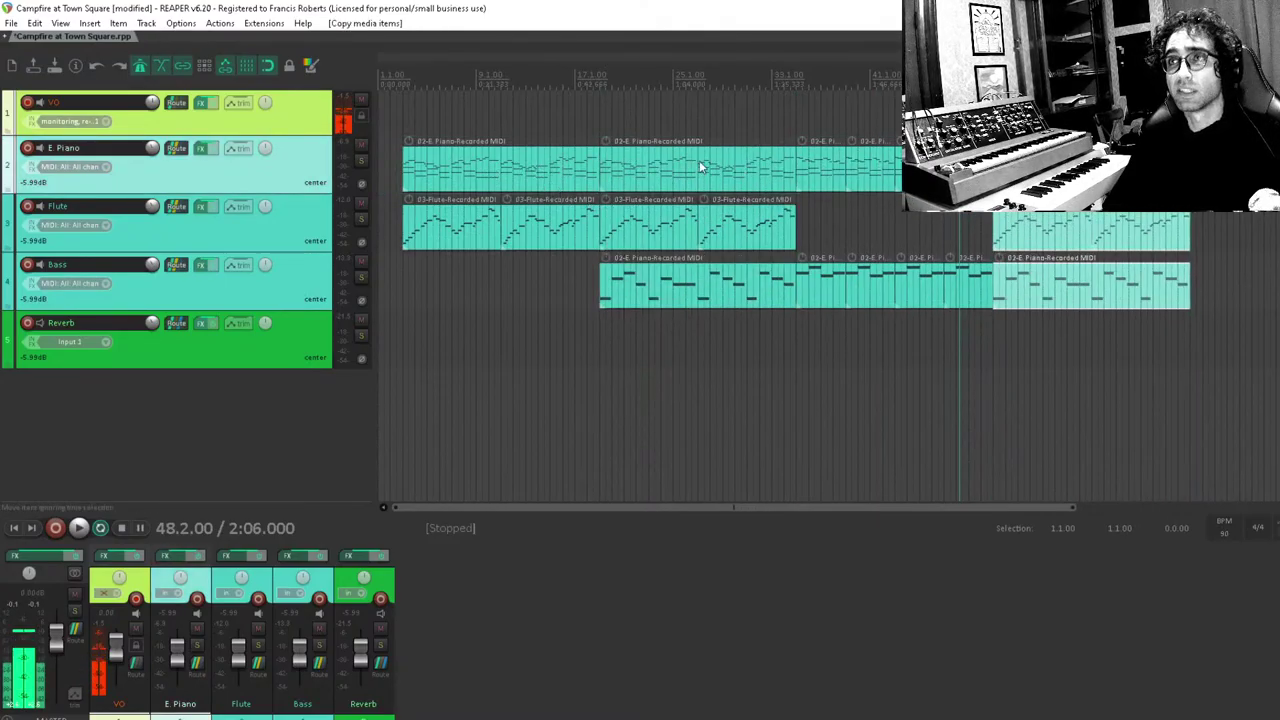
click(829, 440)
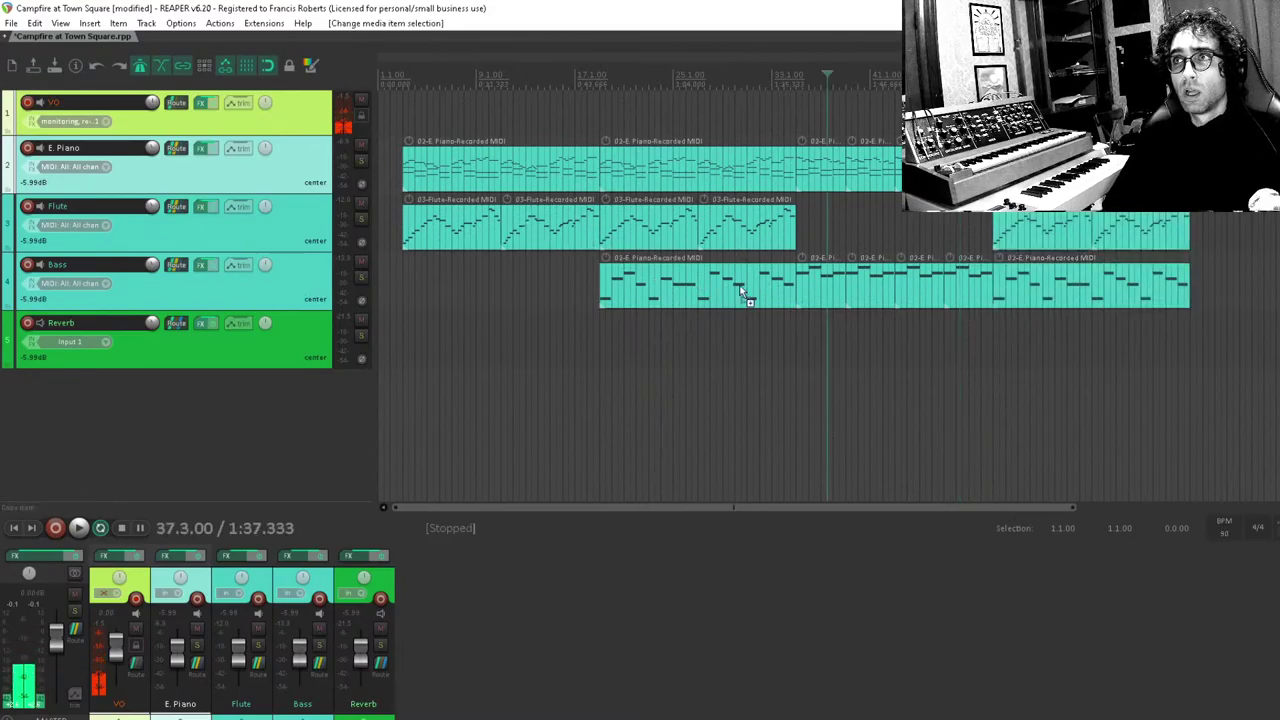
key(ctrl+s)
Arm the Flute track for recording, play the arrangement from 33.1.00 past bar 51, then stop and save.
click(775, 348)
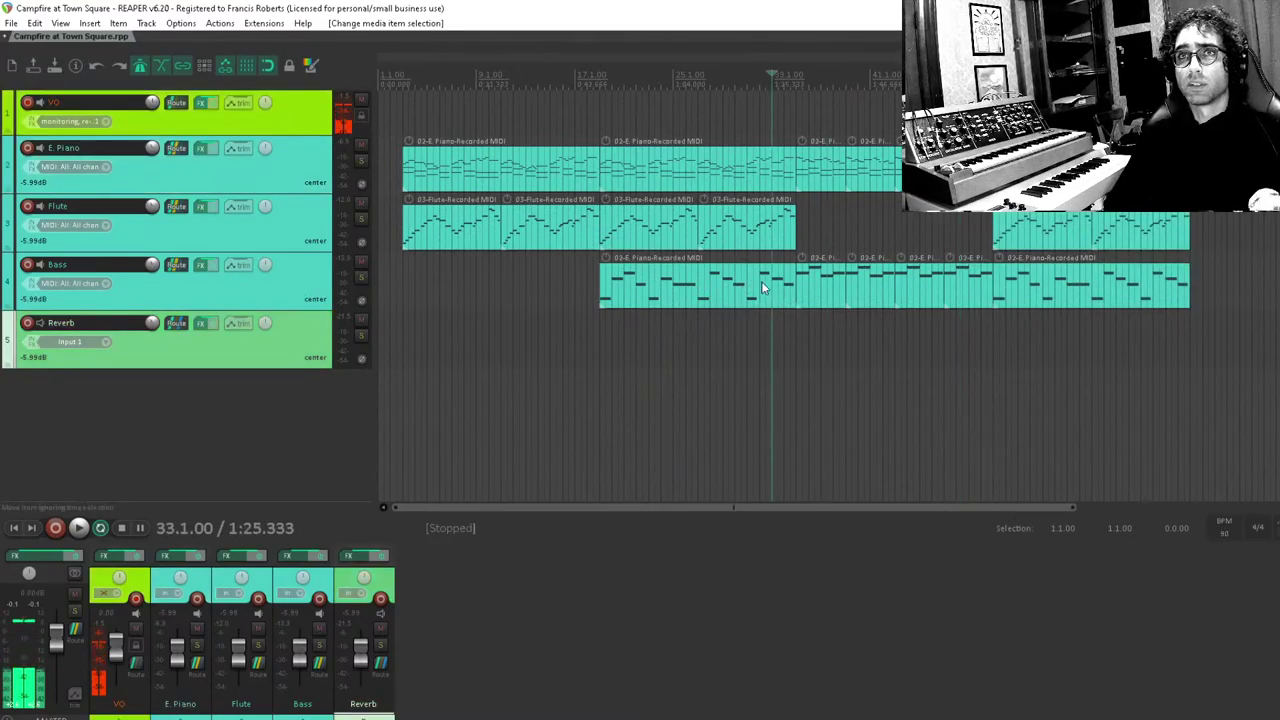
click(27, 206)
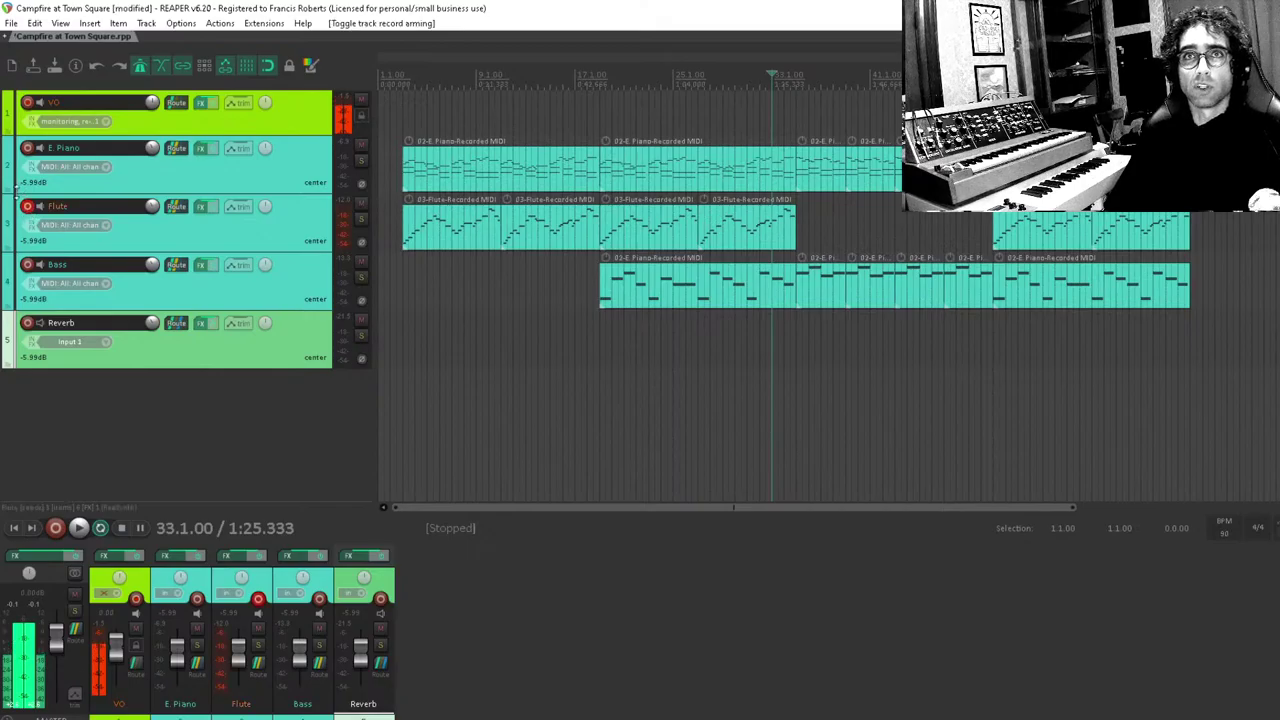
key(space)
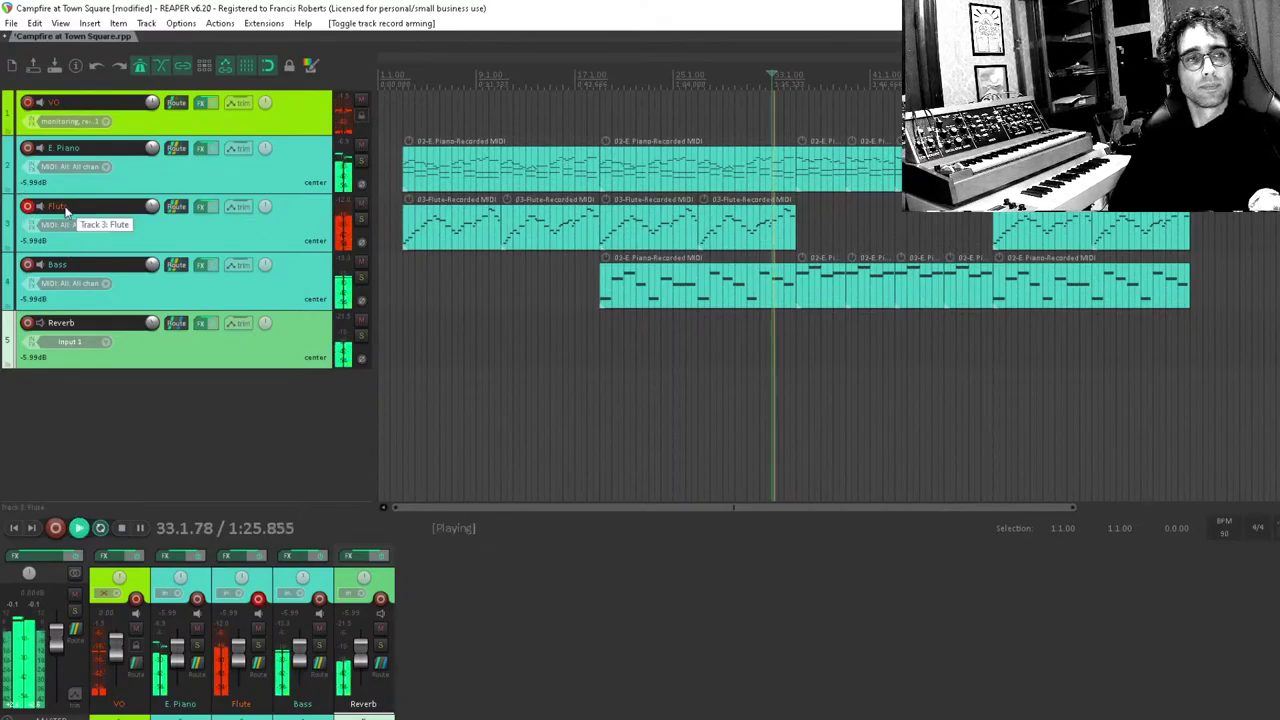
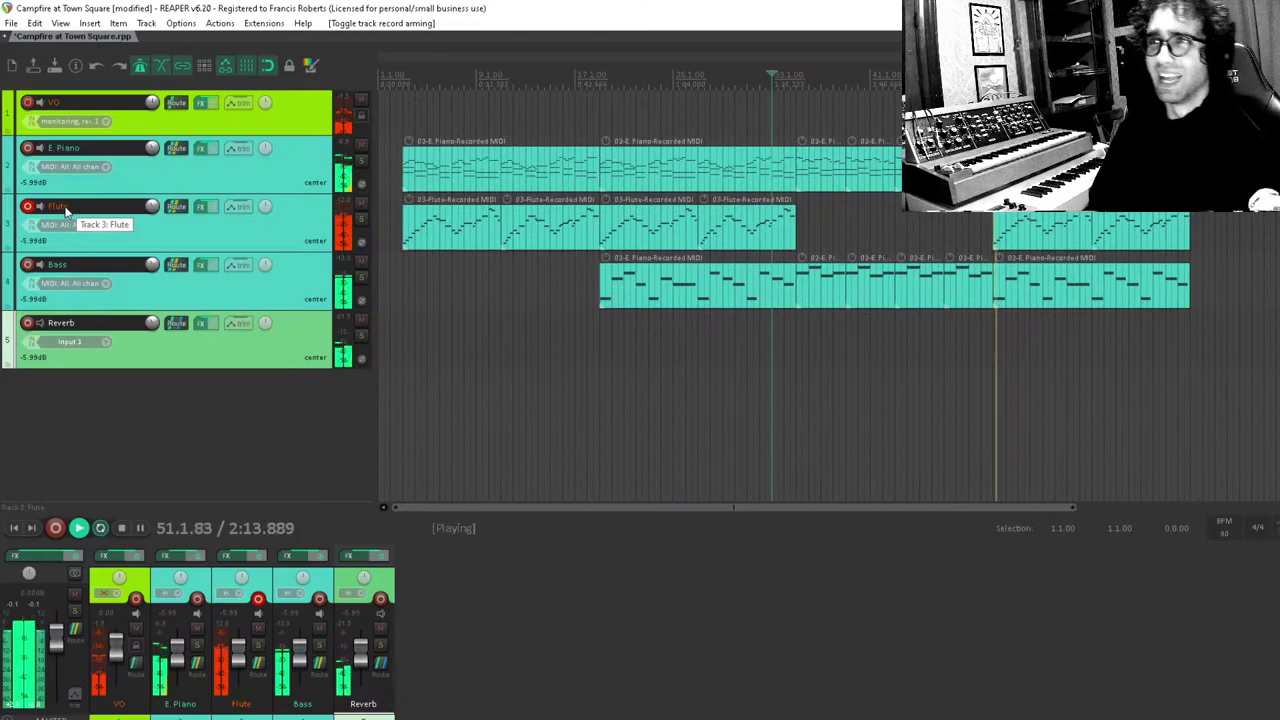
key(space)
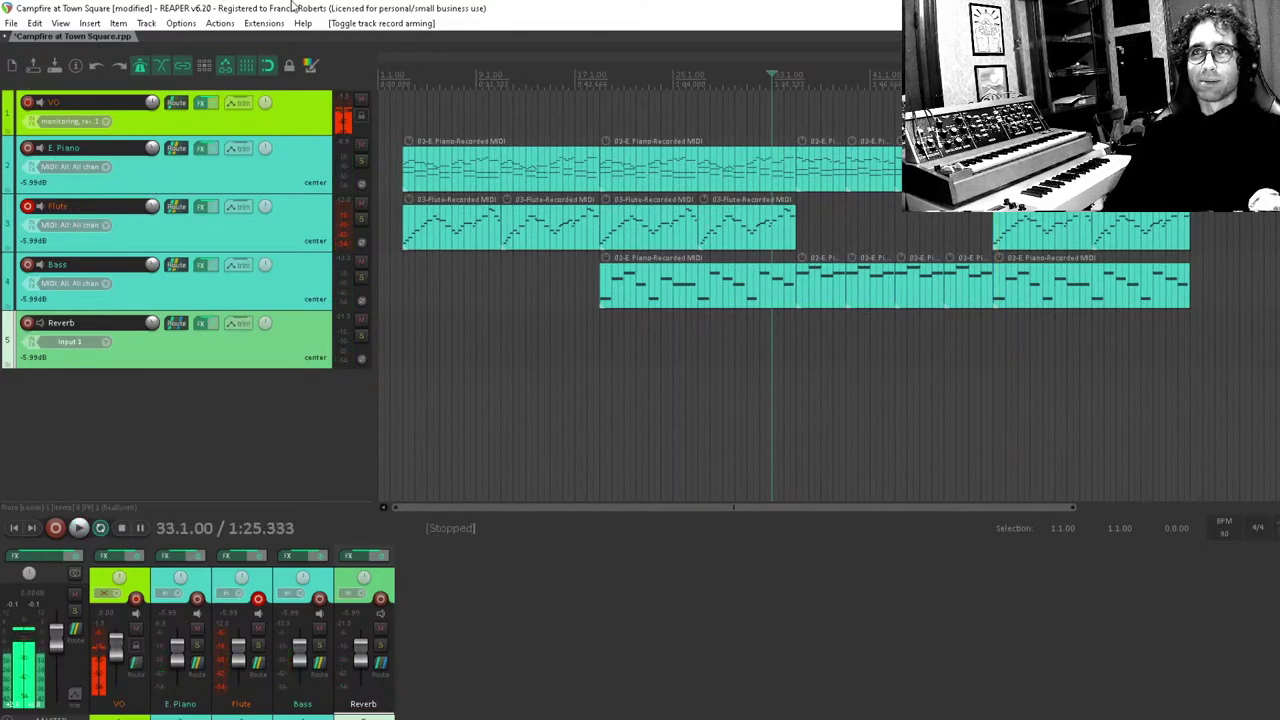
key(ctrl+s)
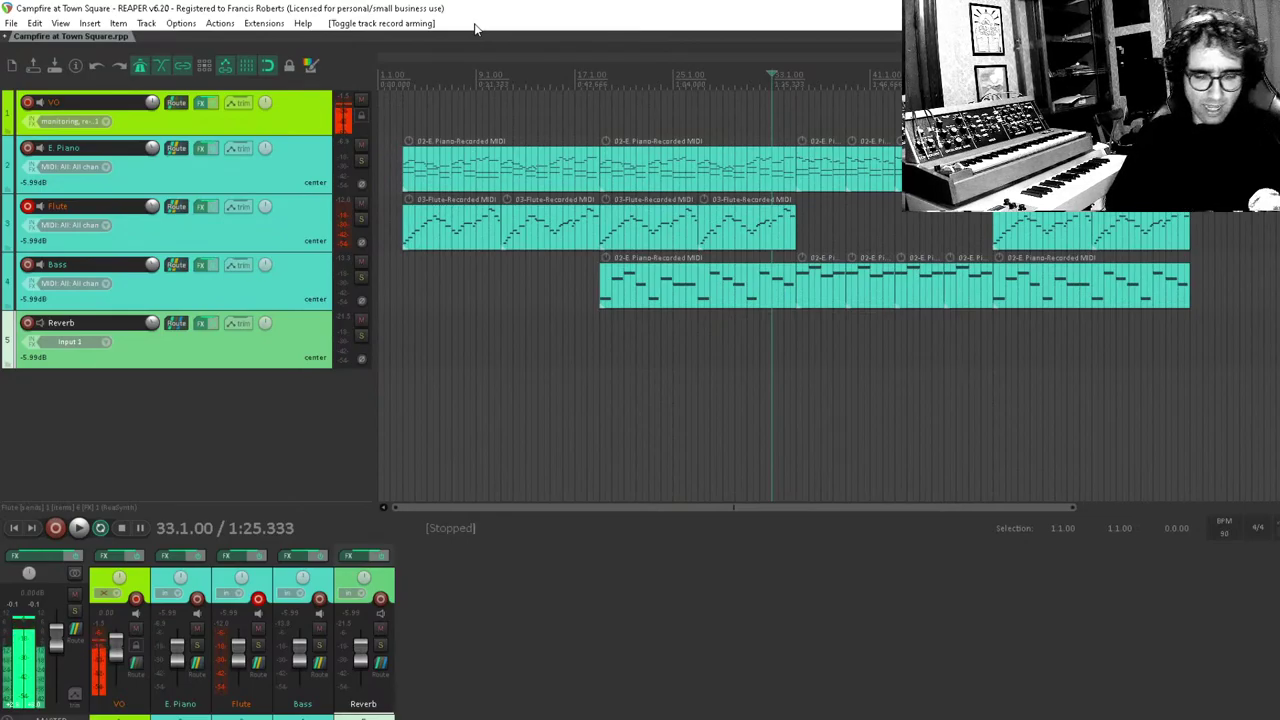
Place the edit cursor at 35.1.00, at the start of the empty Flute section.
click(791, 324)
click(798, 324)
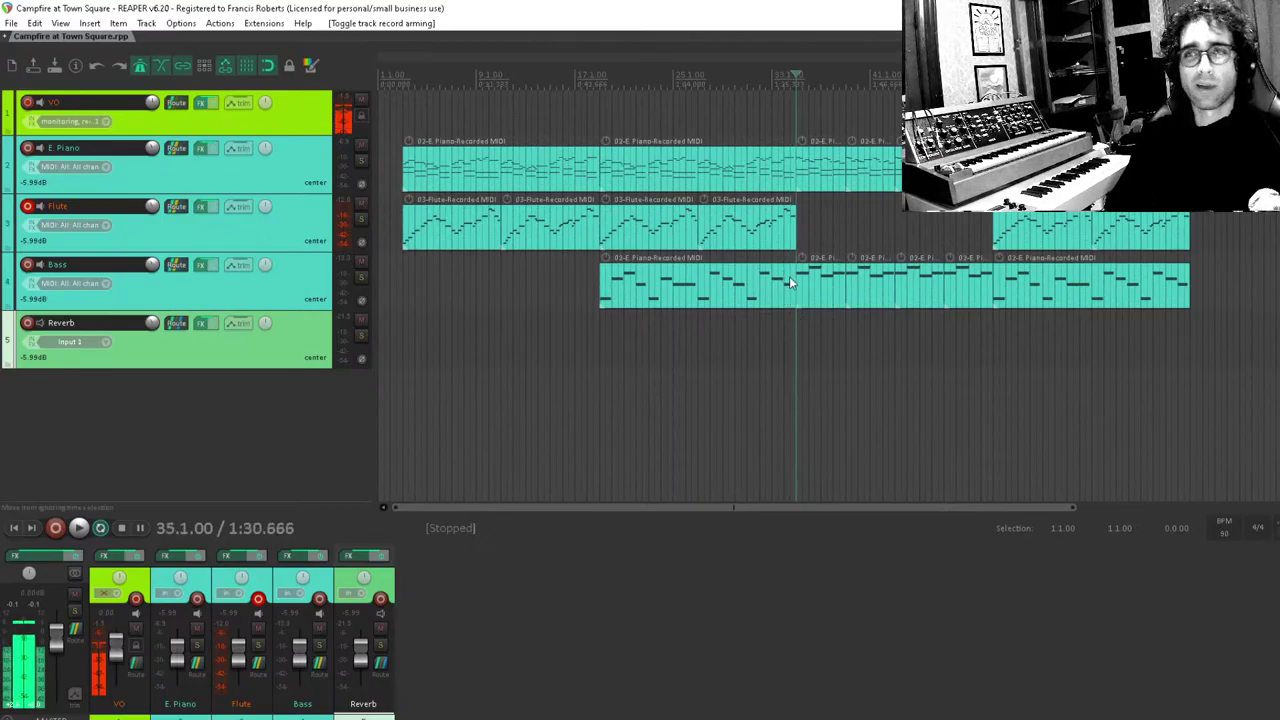
scroll(789, 276, up, 5)
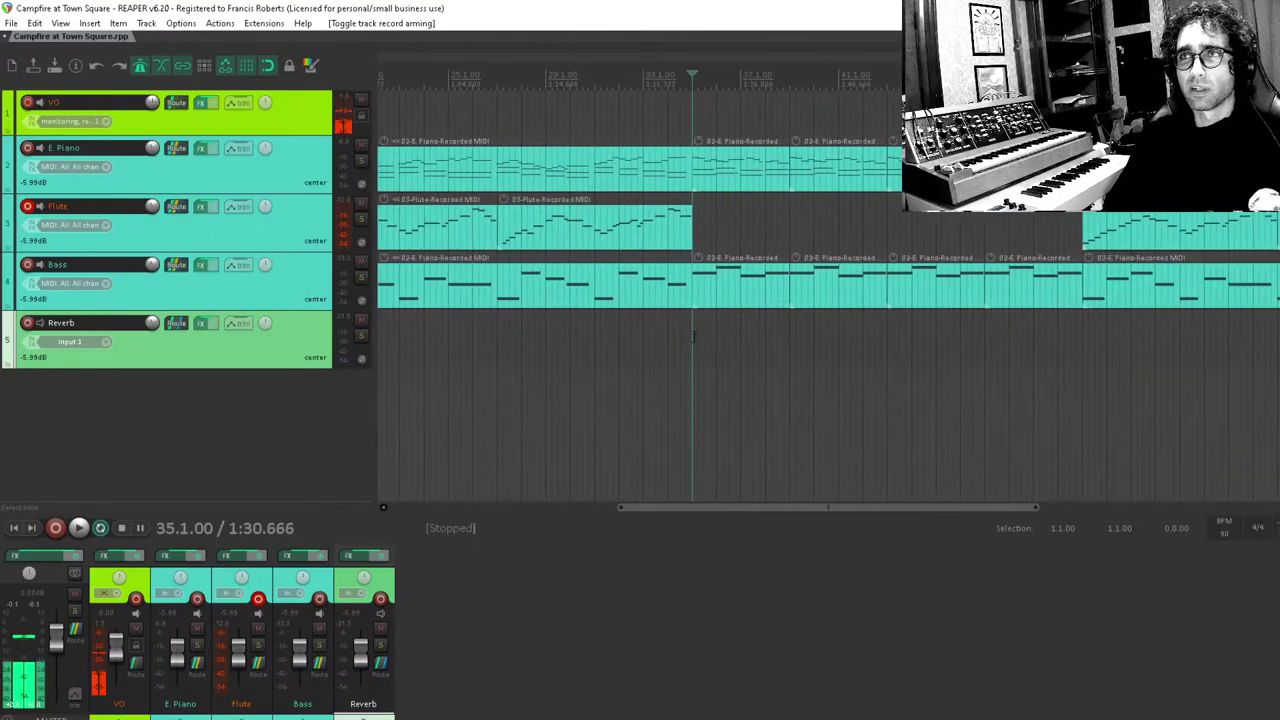
scroll(729, 322, down, 2)
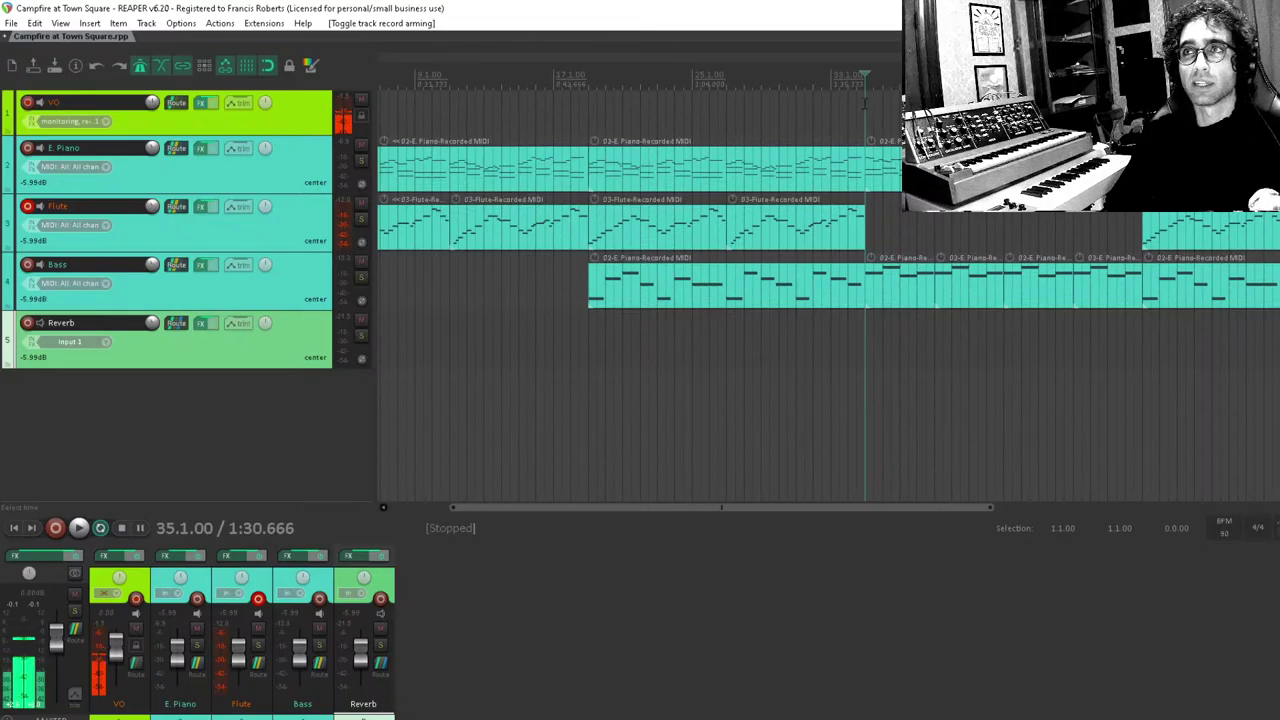
scroll(815, 258, right, 3)
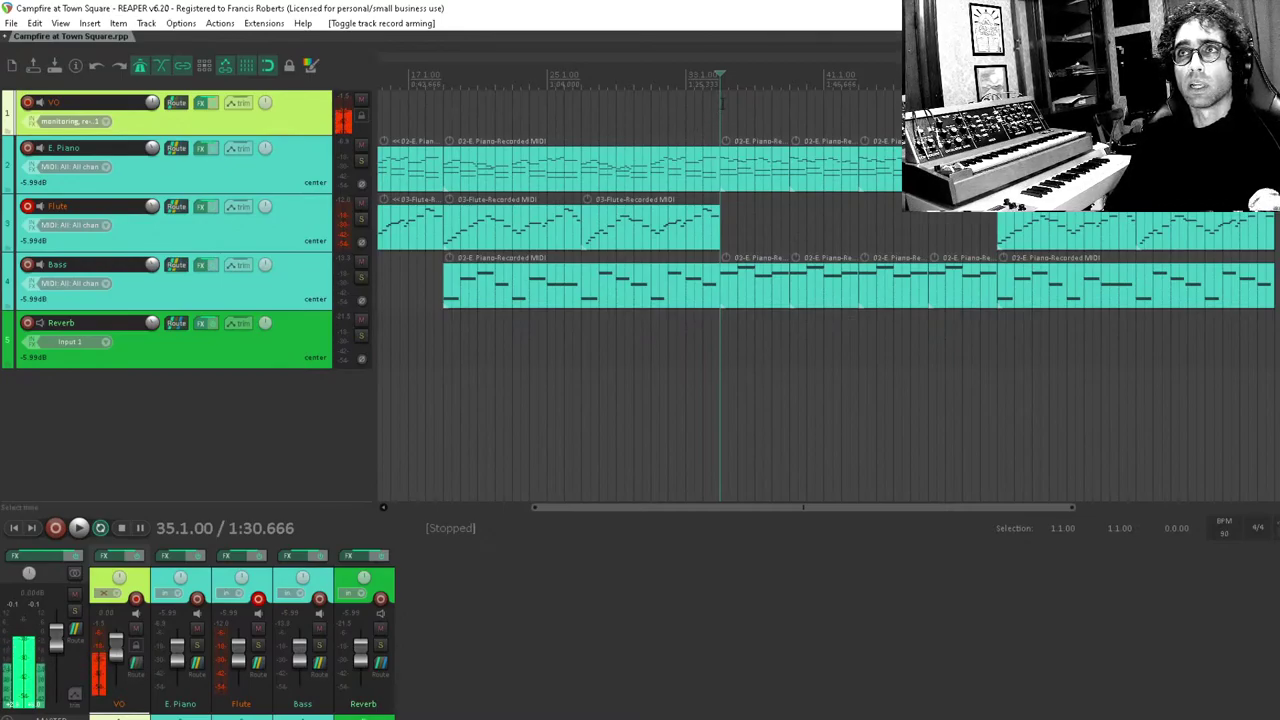
key(equal)
key(equal)
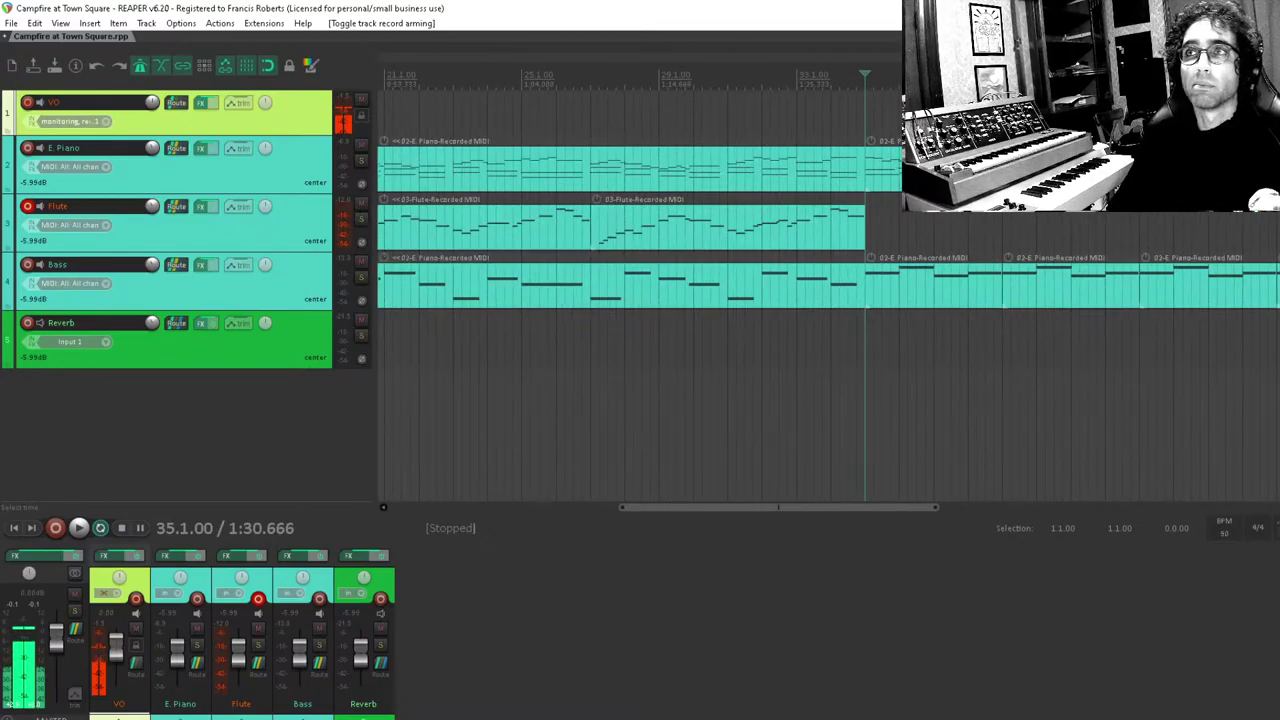
key(minus)
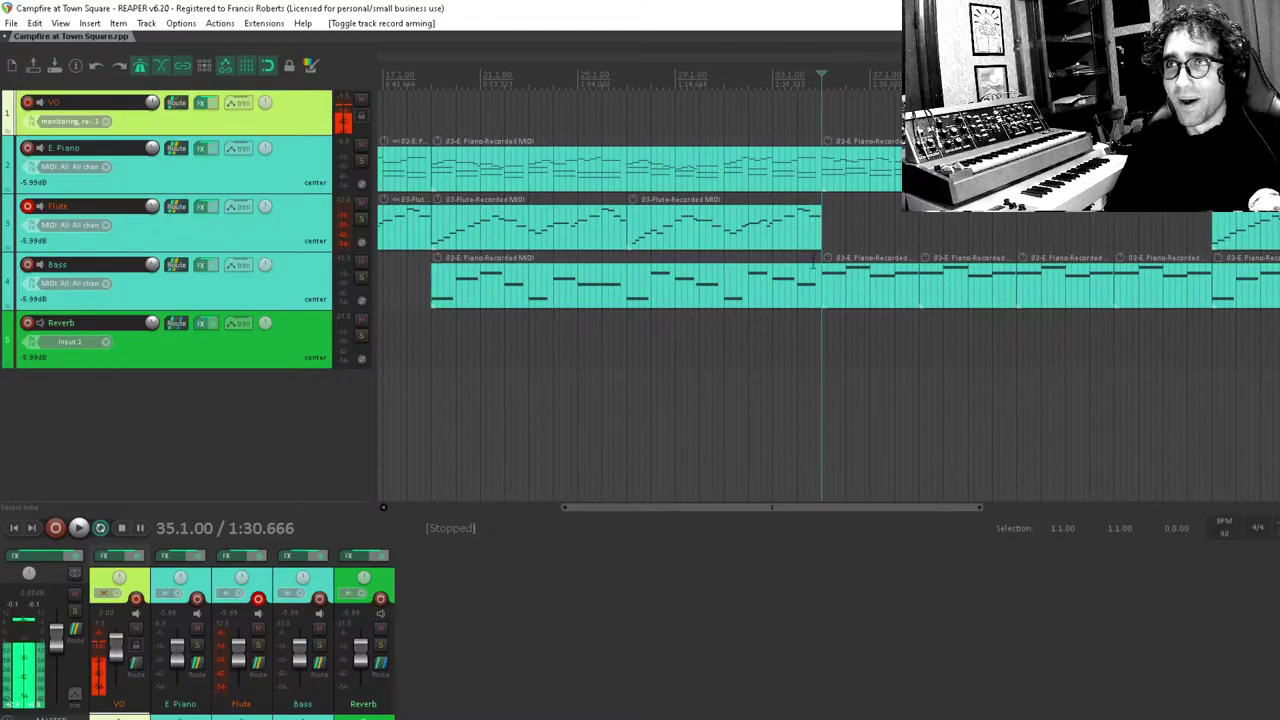
click(787, 330)
key(equal)
key(Right)
key(Right)
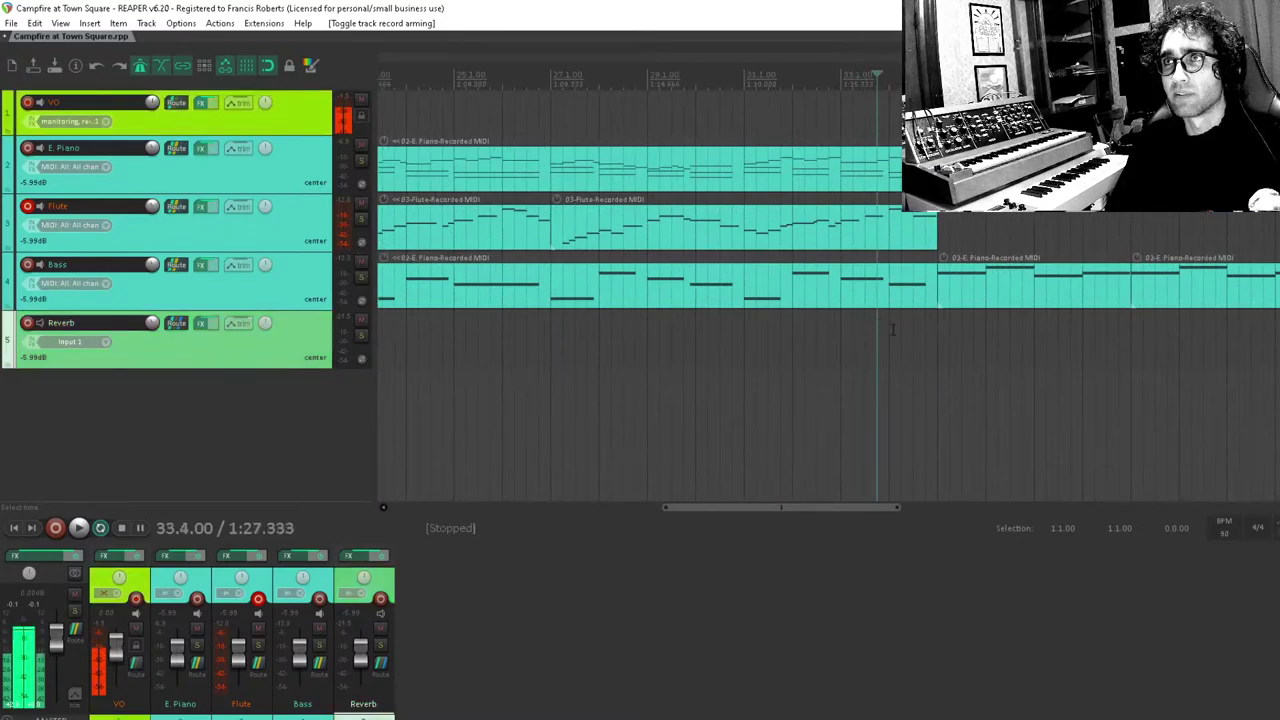
key(minus)
key(minus)
key(minus)
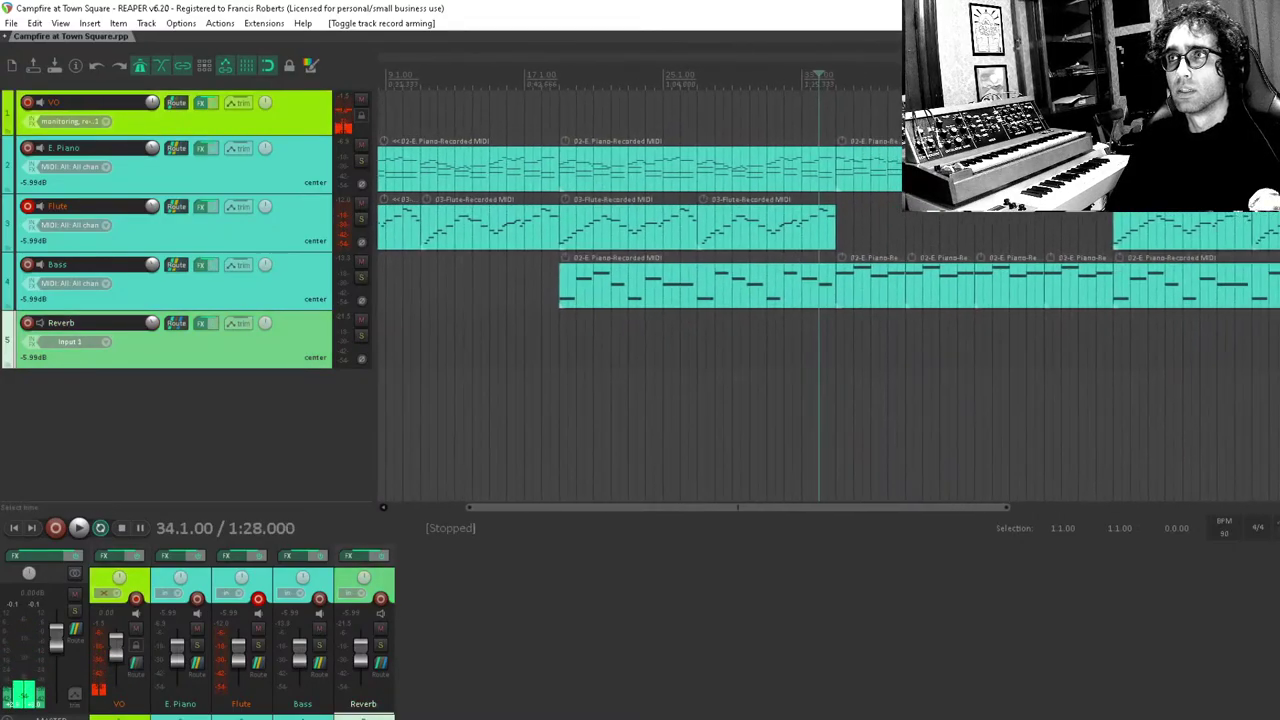
Return the edit cursor to 35.1.00 and audition the start of the E. Piano and Bass section twice.
click(840, 113)
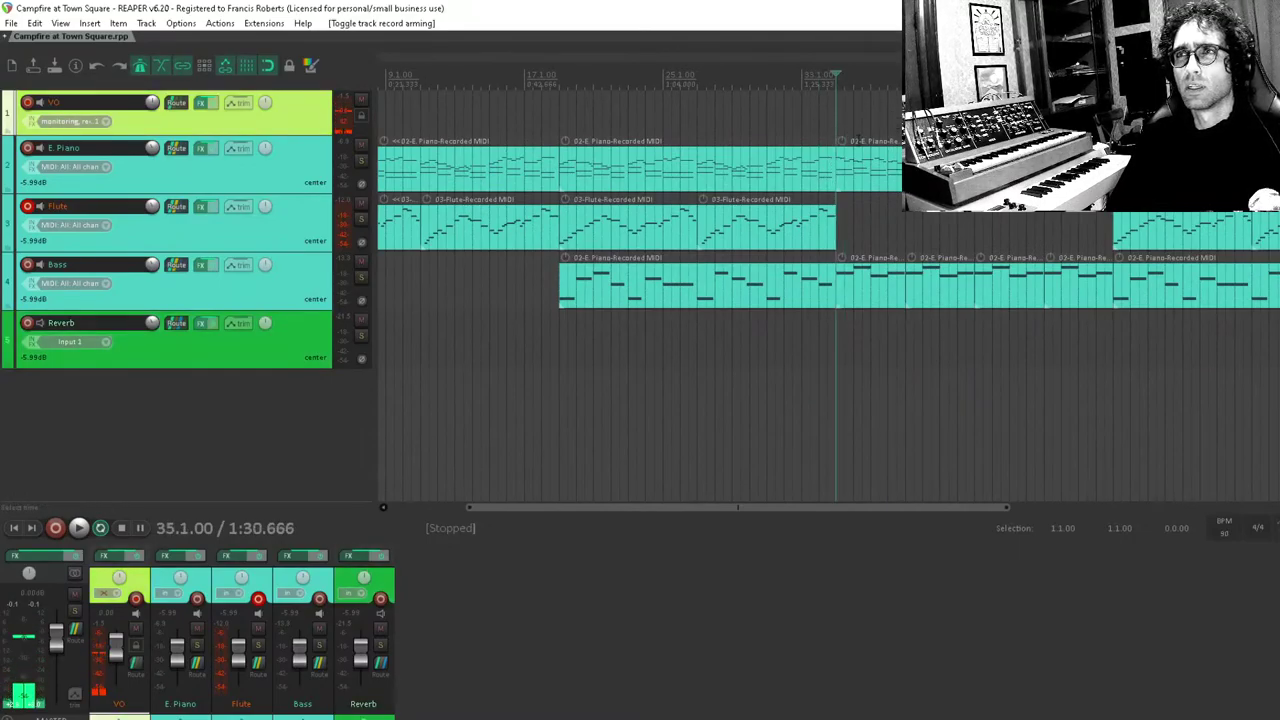
key(space)
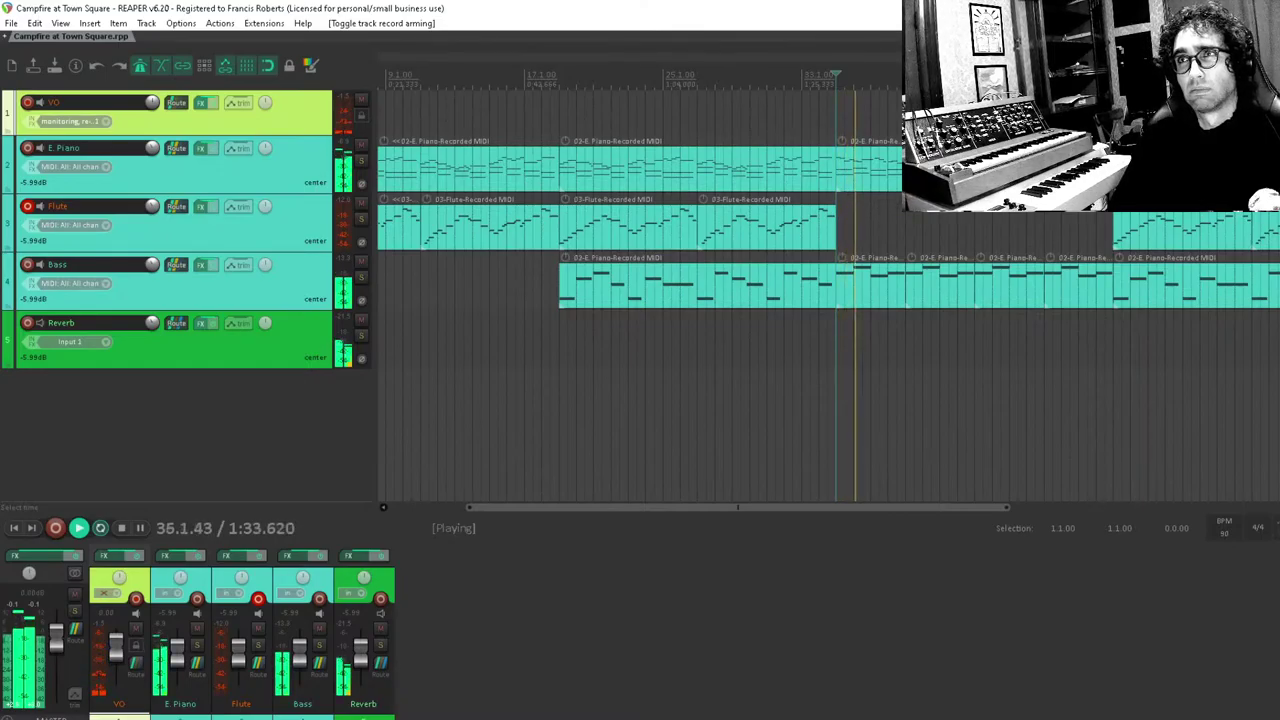
key(space)
key(space)
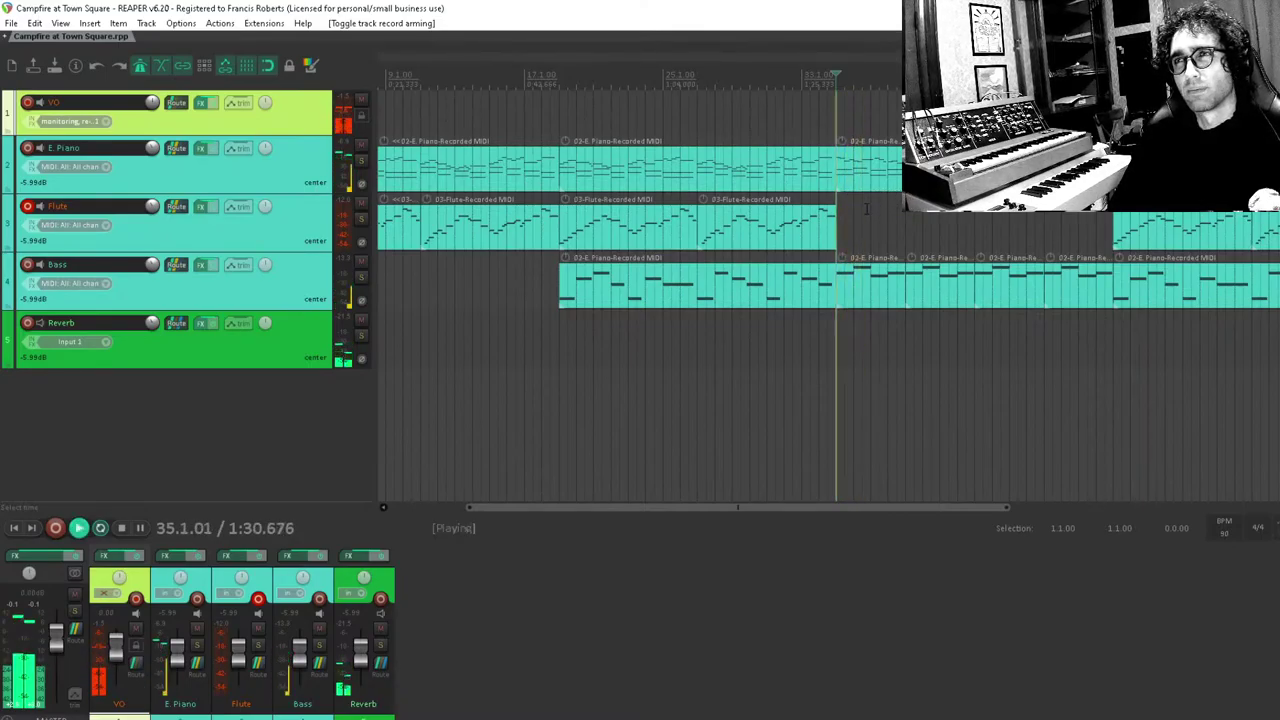
key(space)
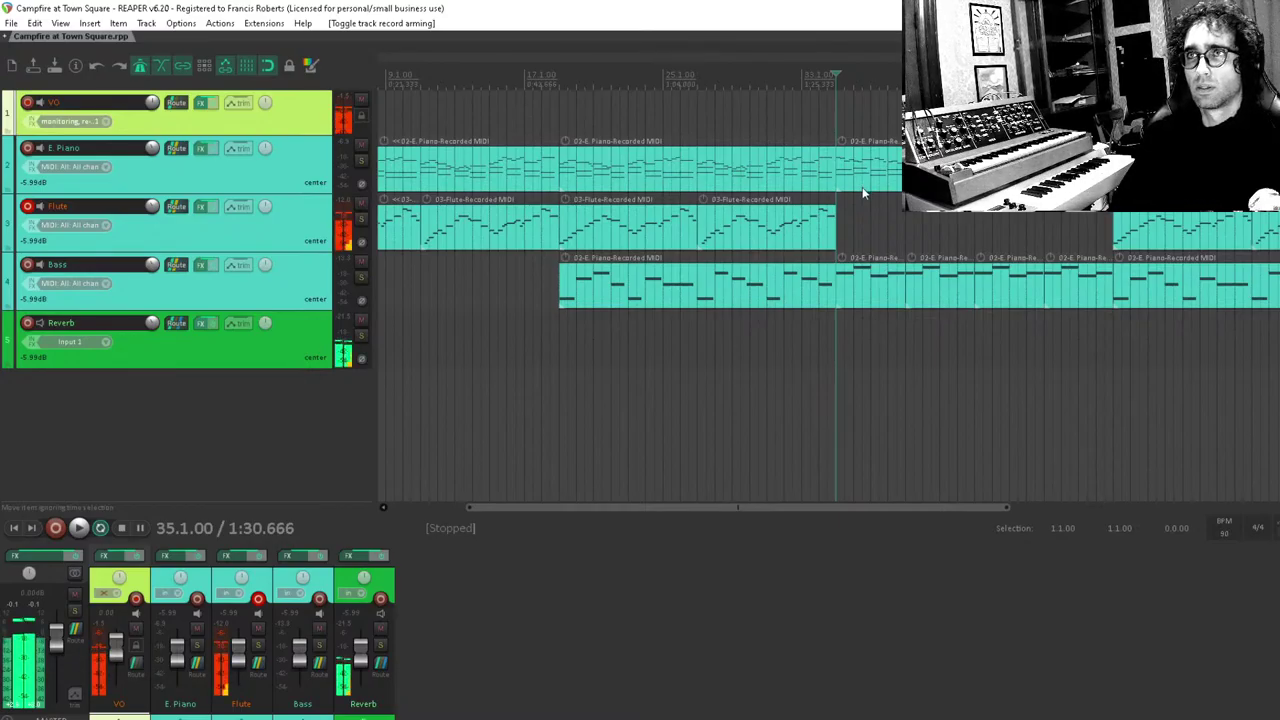
Audition the E. Piano and Bass from 49.1.00, near the end of the section that has no Flute.
scroll(549, 303, left, 3)
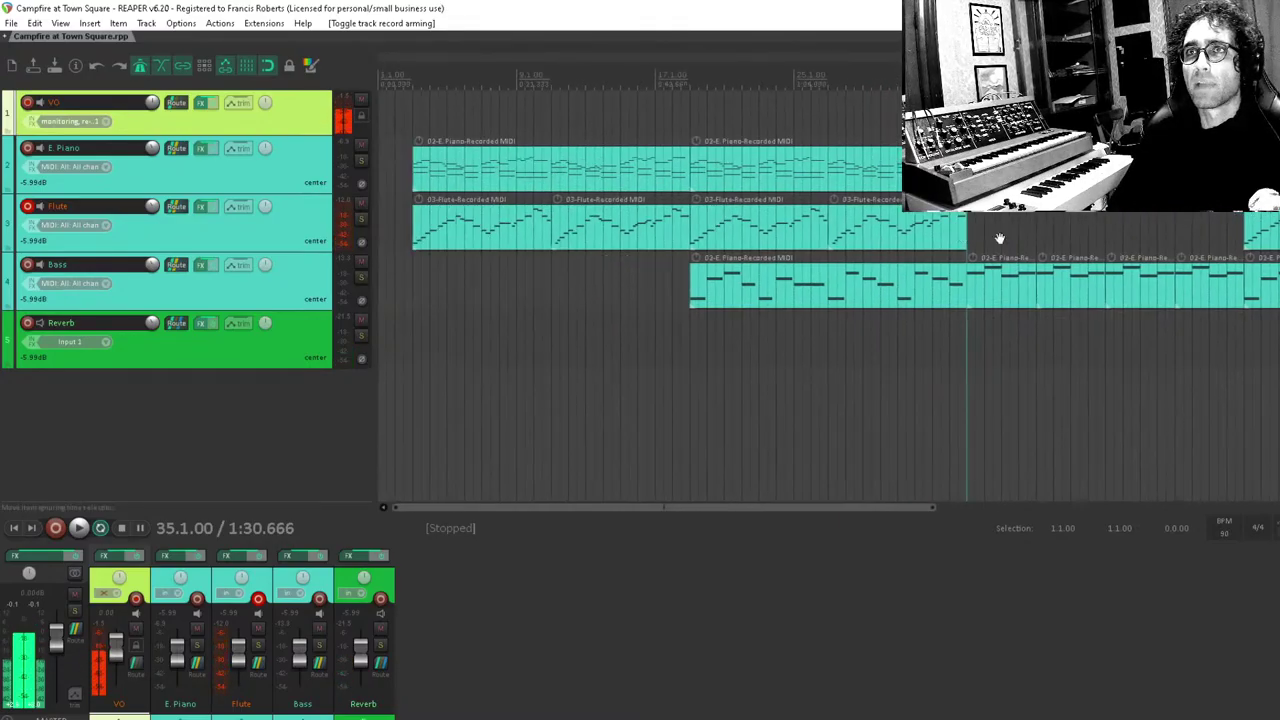
click(415, 268)
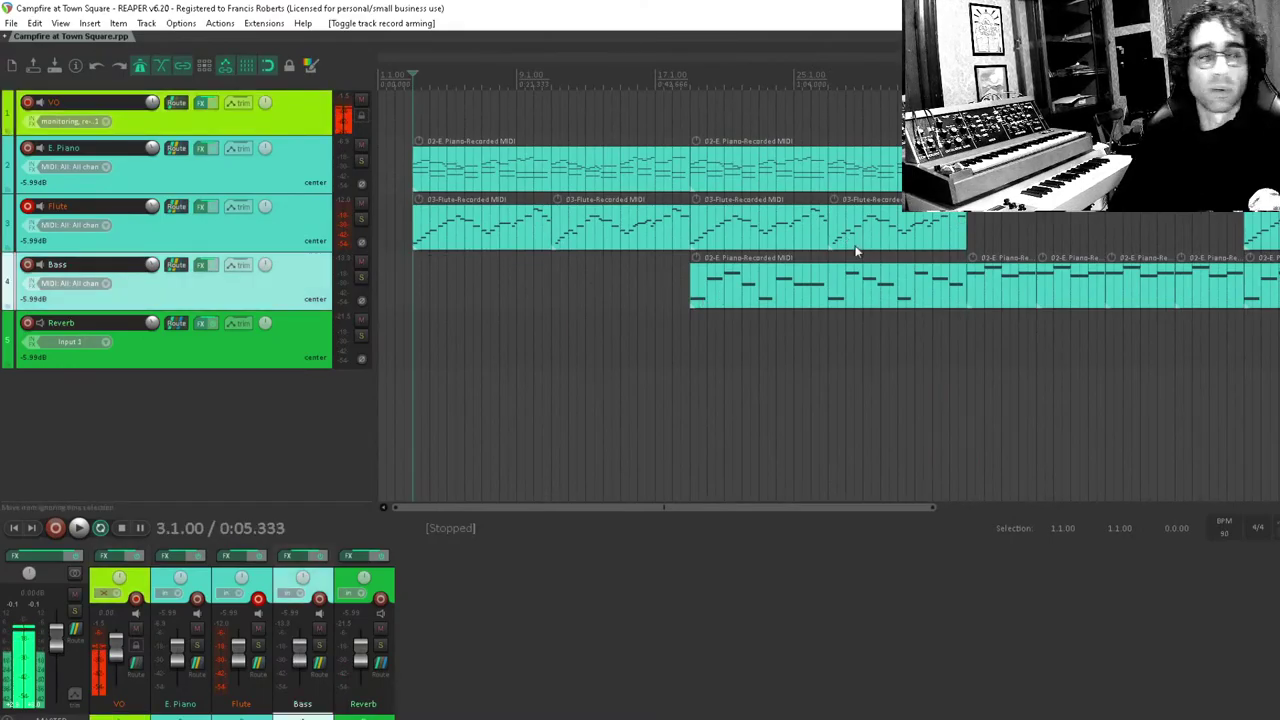
scroll(677, 260, right, 8)
click(750, 237)
scroll(746, 237, up, 2)
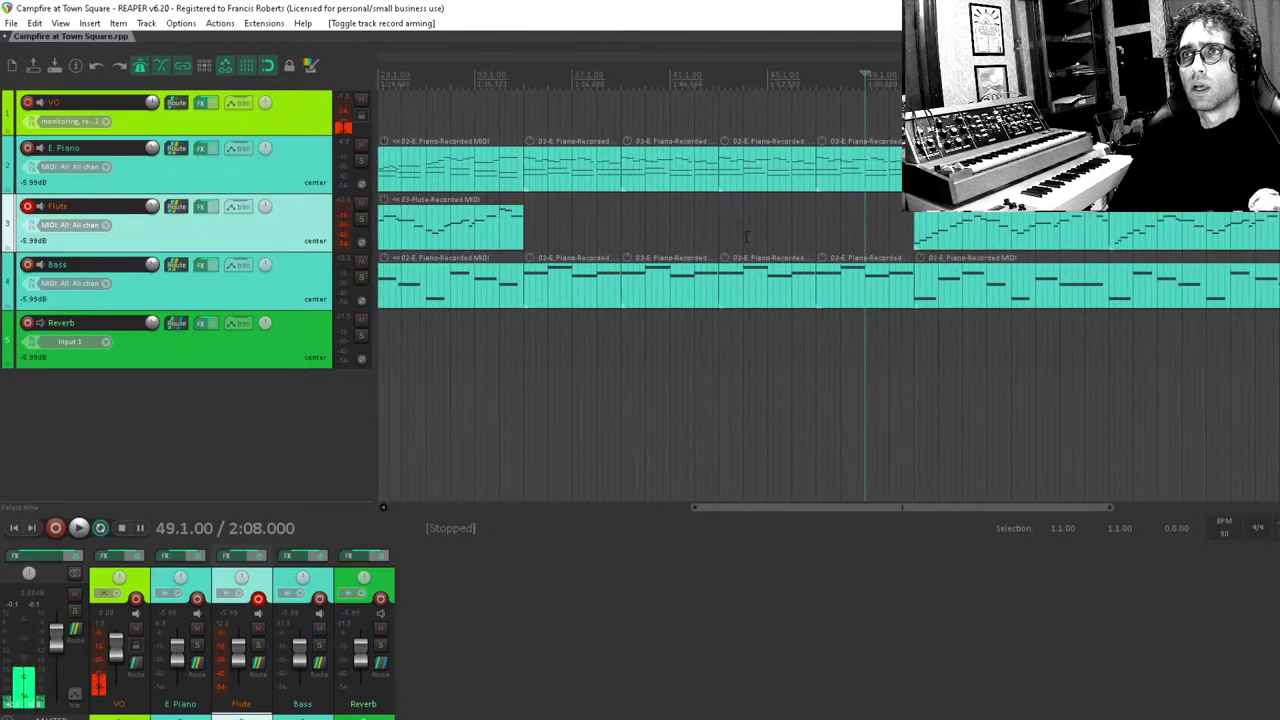
key(space)
scroll(746, 237, up, 3)
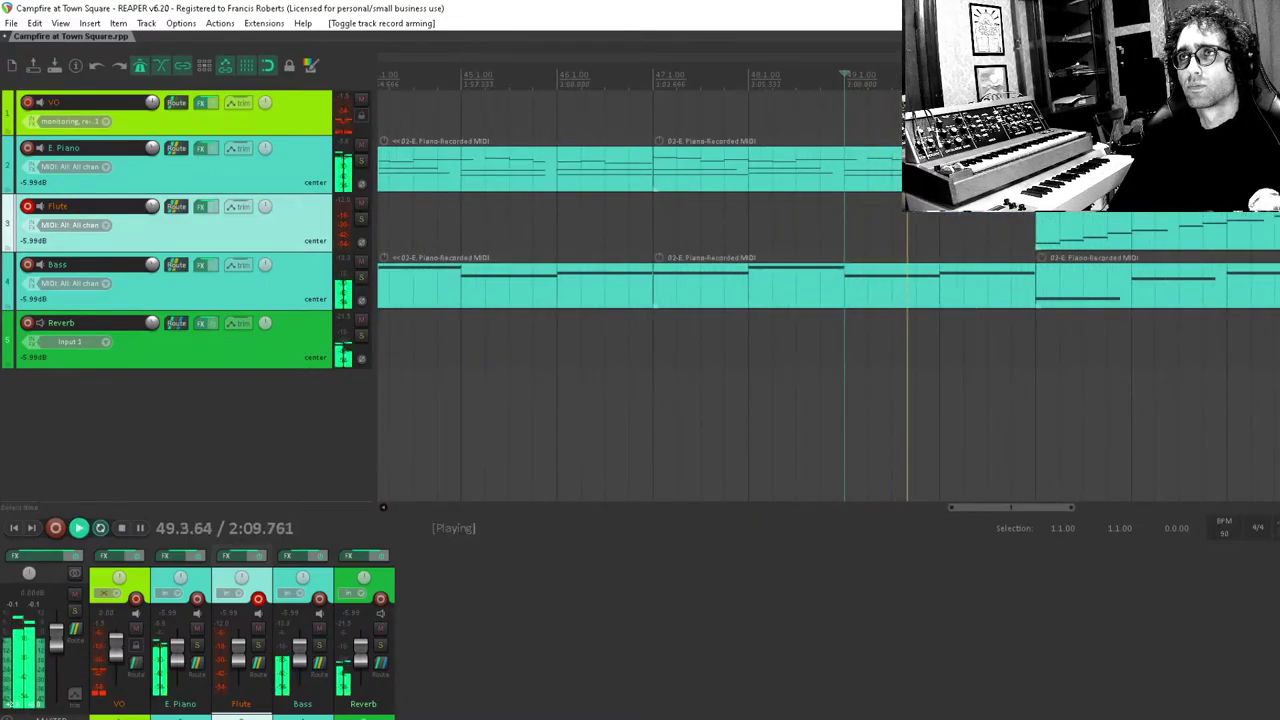
key(space)
In the last Bass item before bar 51, shorten the bar 50 note to end at 50.3 and add a C#3 note filling the bar's second half.
click(933, 278)
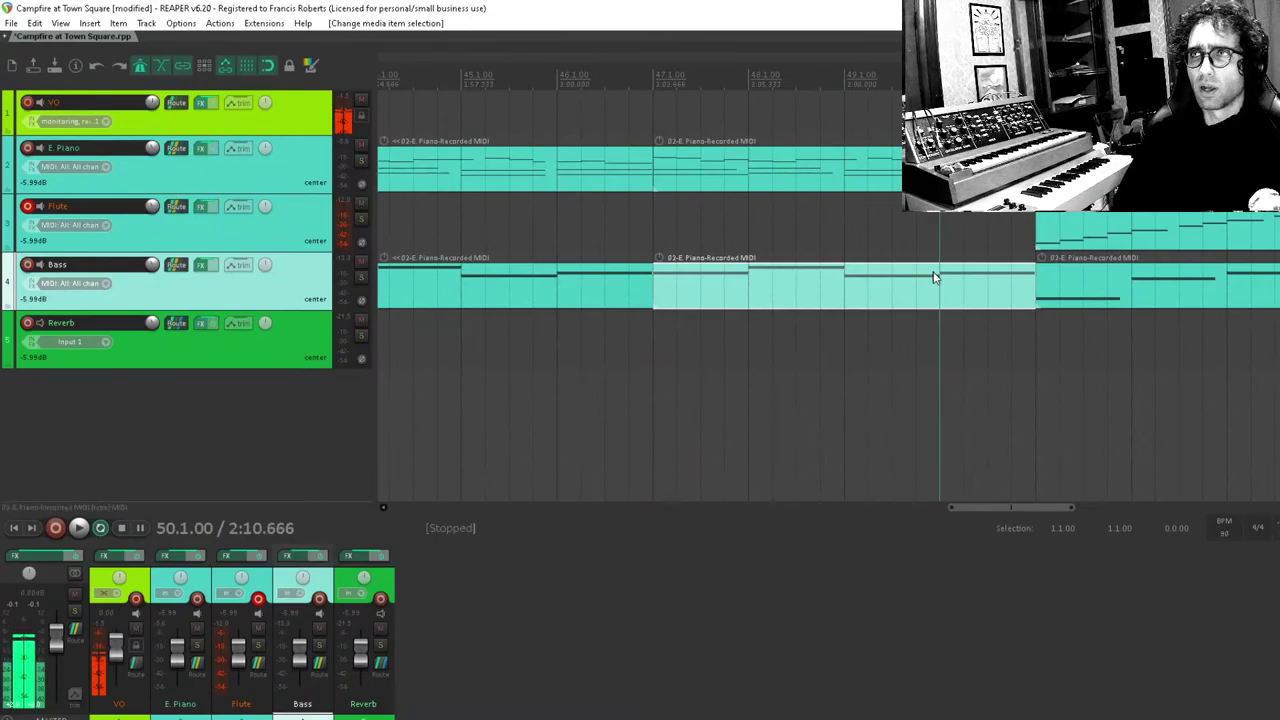
key(space)
key(space)
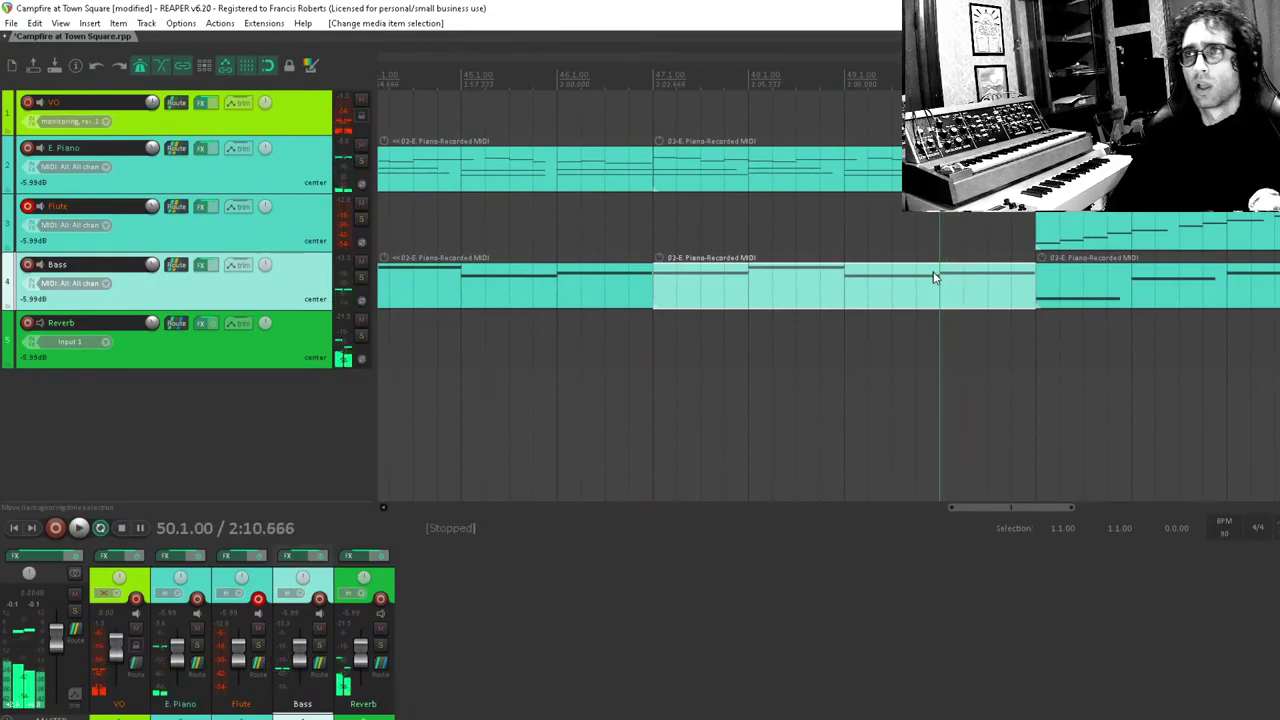
double_click(933, 271)
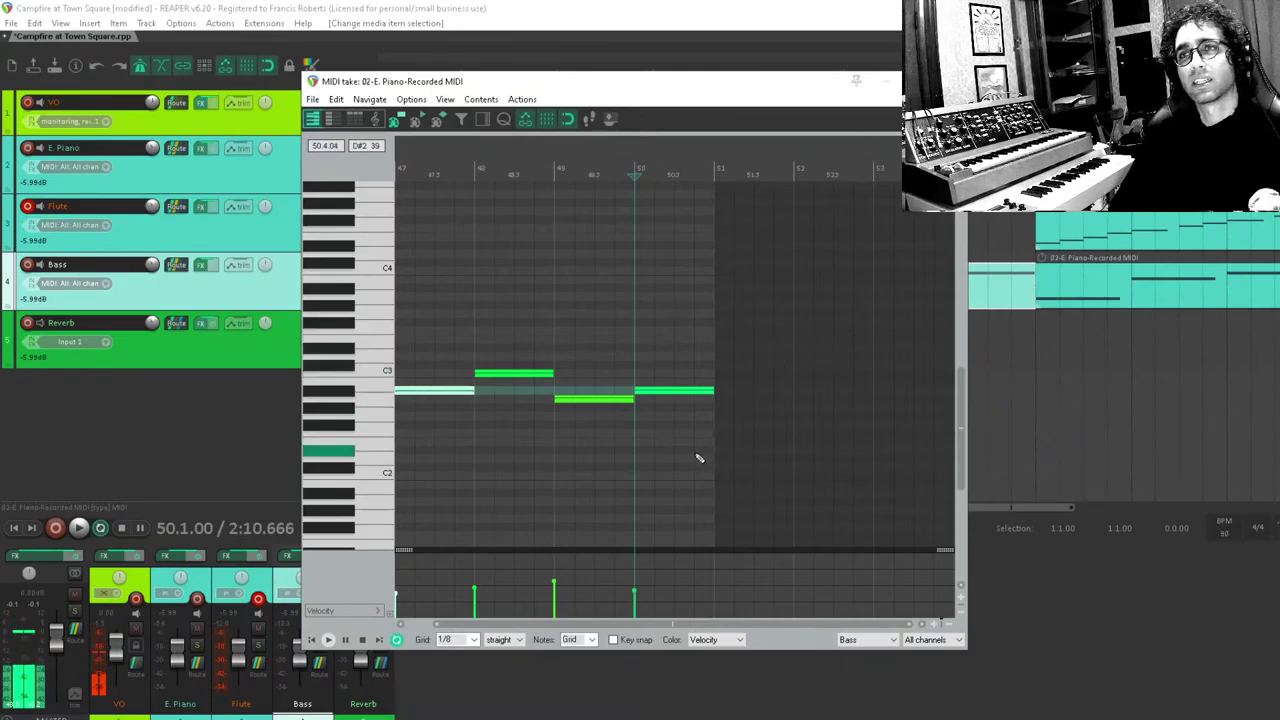
scroll(700, 395, up, 2)
click(721, 392)
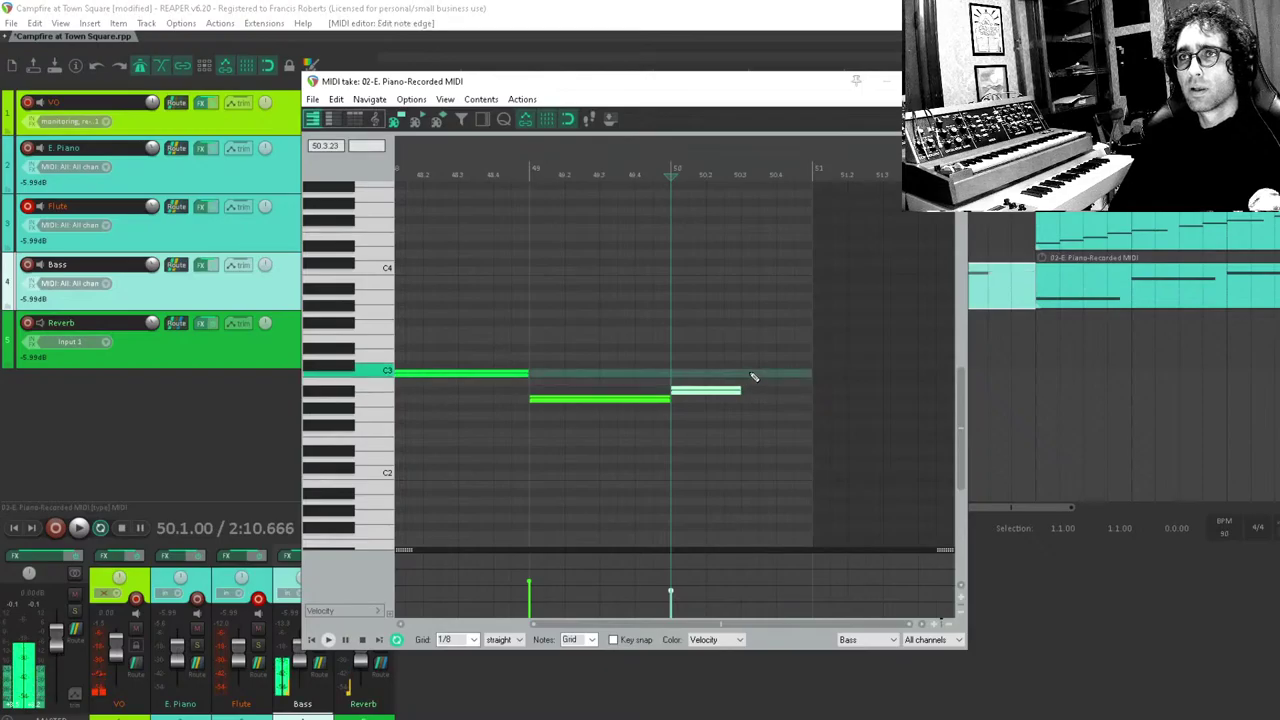
drag(742, 366, 793, 368)
key(Escape)
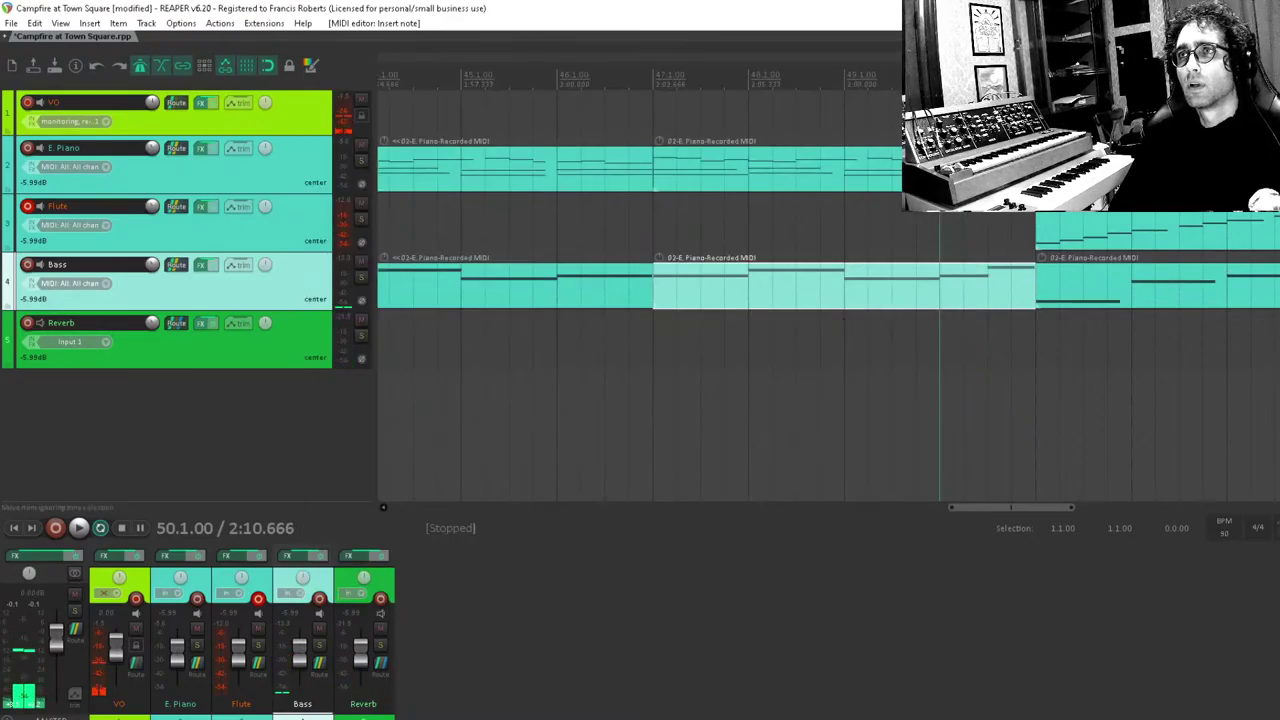
In the E. Piano item ending at bar 51, delete the melody note starting at 50.3 and shorten the two lower bar 50 notes to end there.
double_click(750, 168)
scroll(599, 380, up, 5)
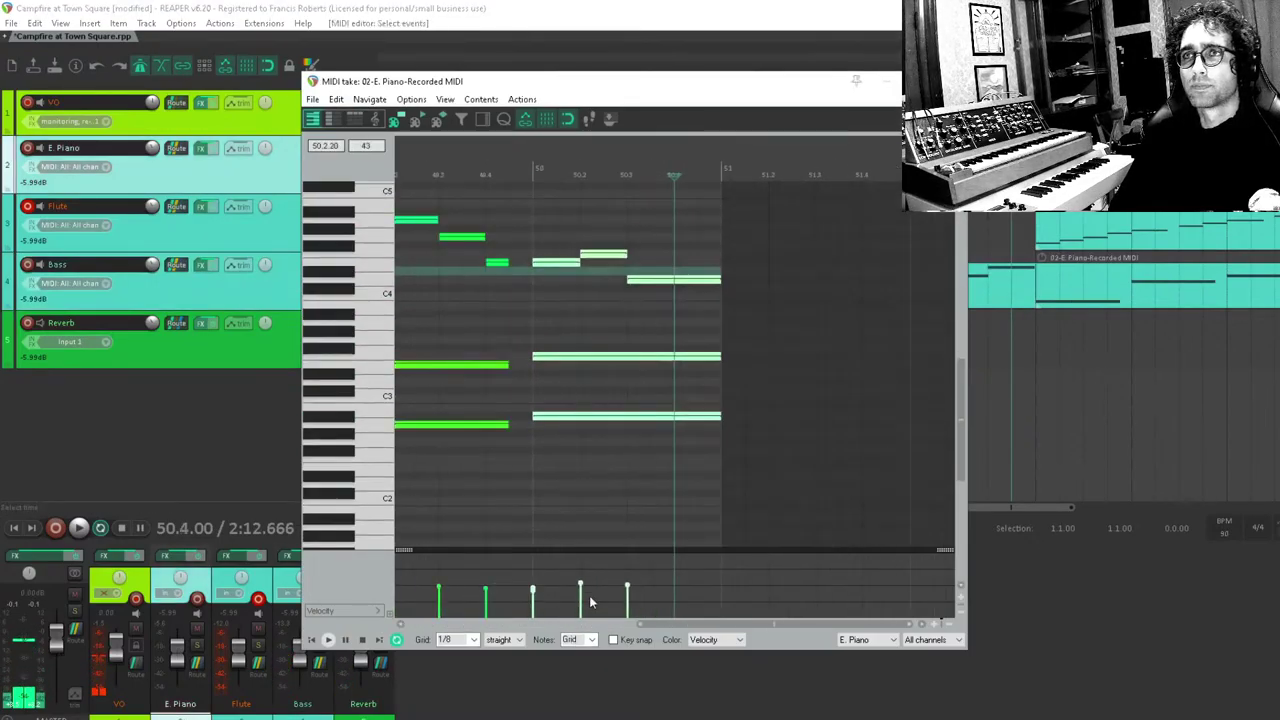
drag(767, 194, 597, 426)
scroll(690, 425, up, 2)
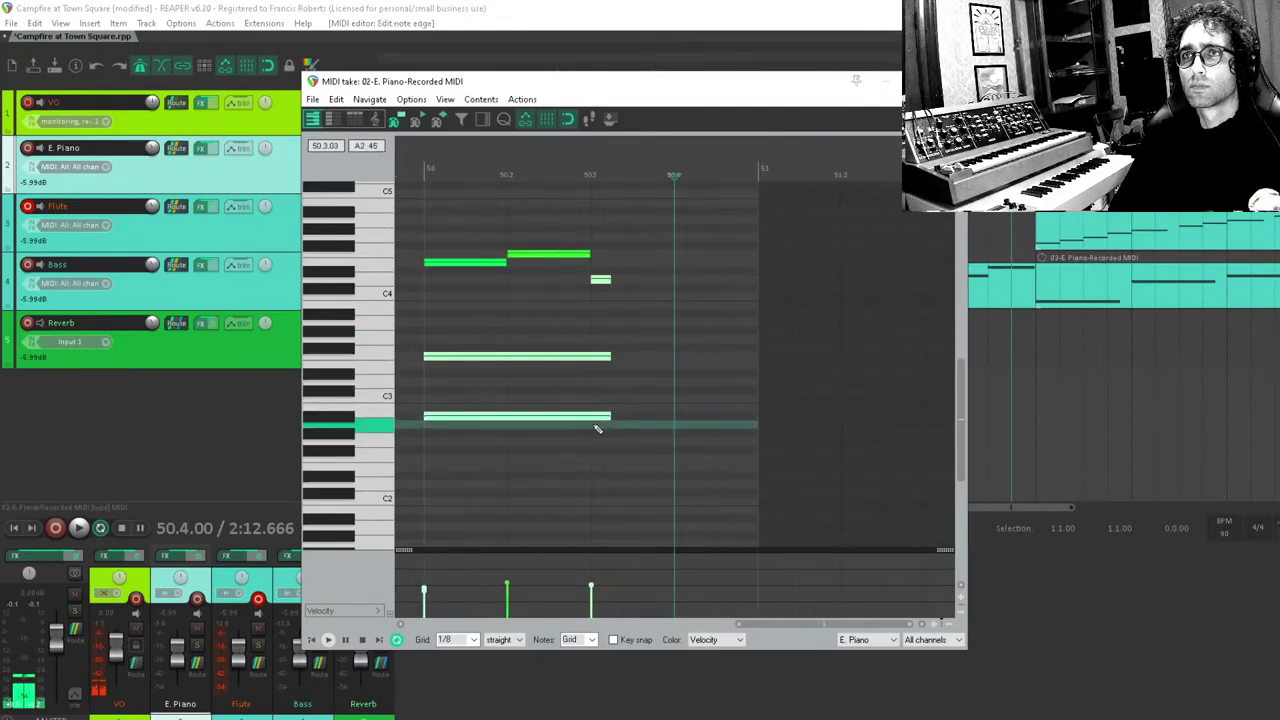
click(429, 471)
key(space)
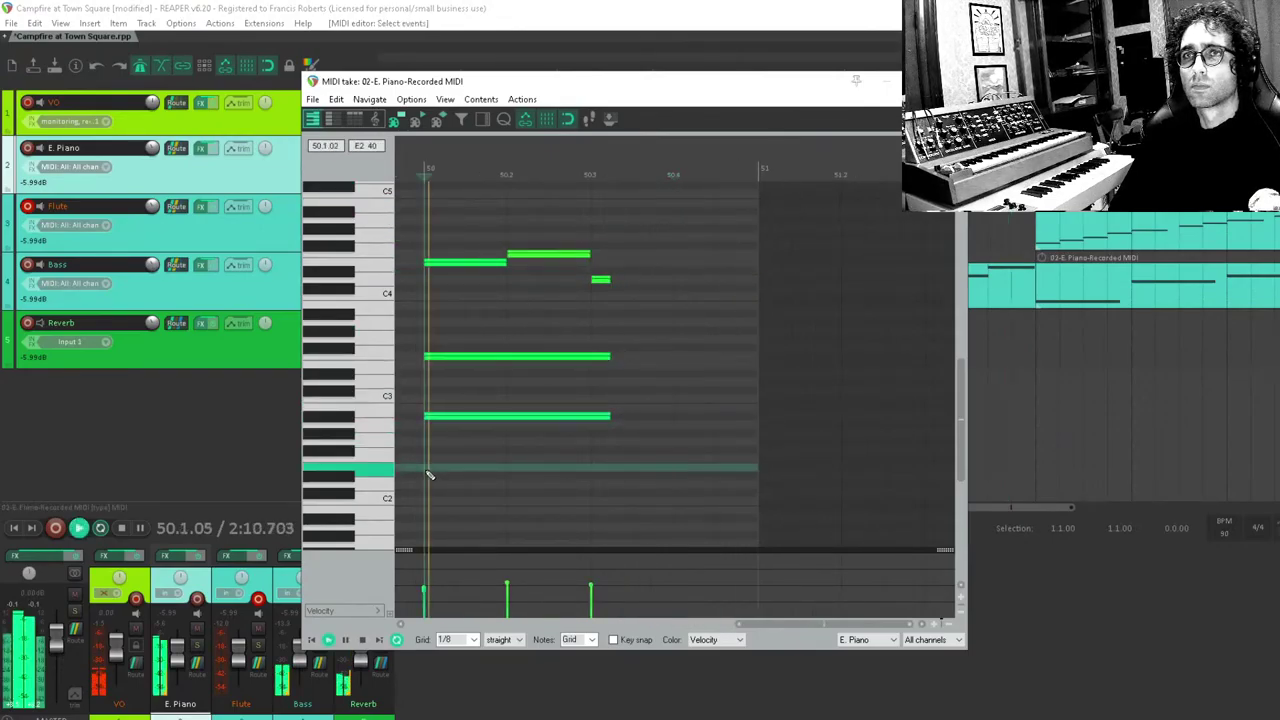
key(space)
double_click(600, 280)
drag(624, 350, 590, 416)
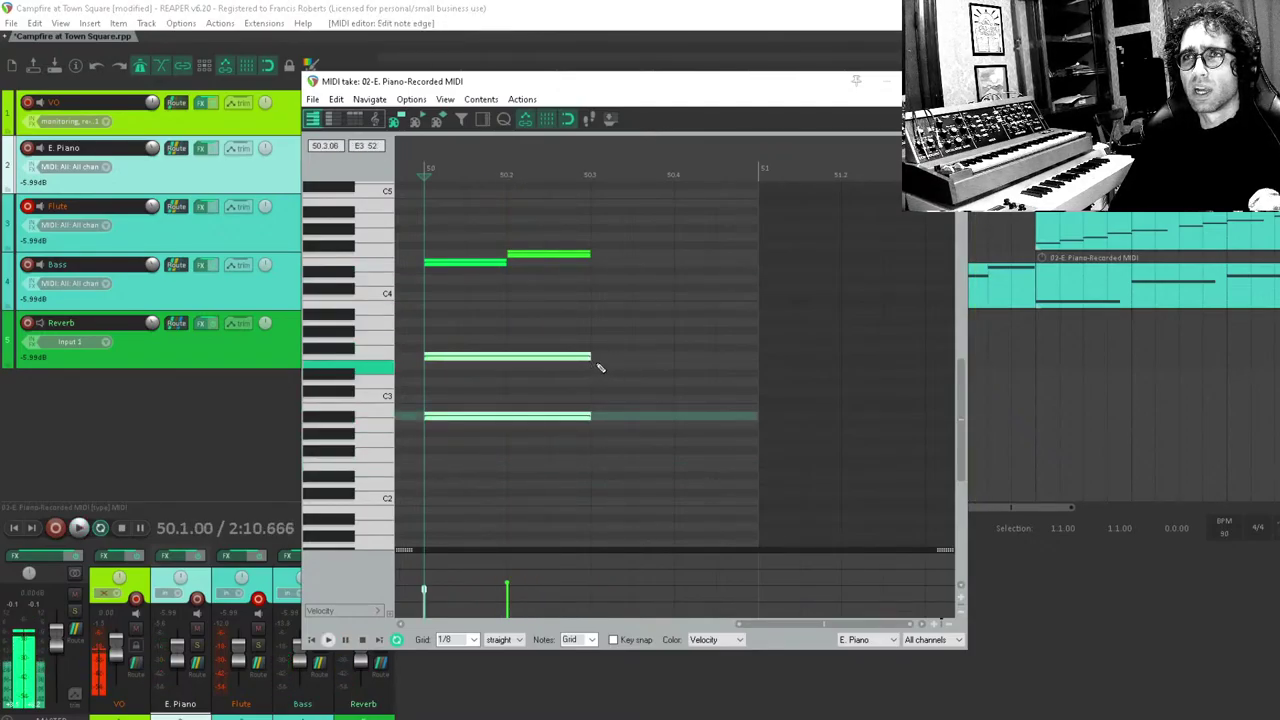
Add C#3, G#3 and F4 notes from 50.3 to bar 51 in the E. Piano item, audition them and close the MIDI editor.
drag(596, 391, 757, 391)
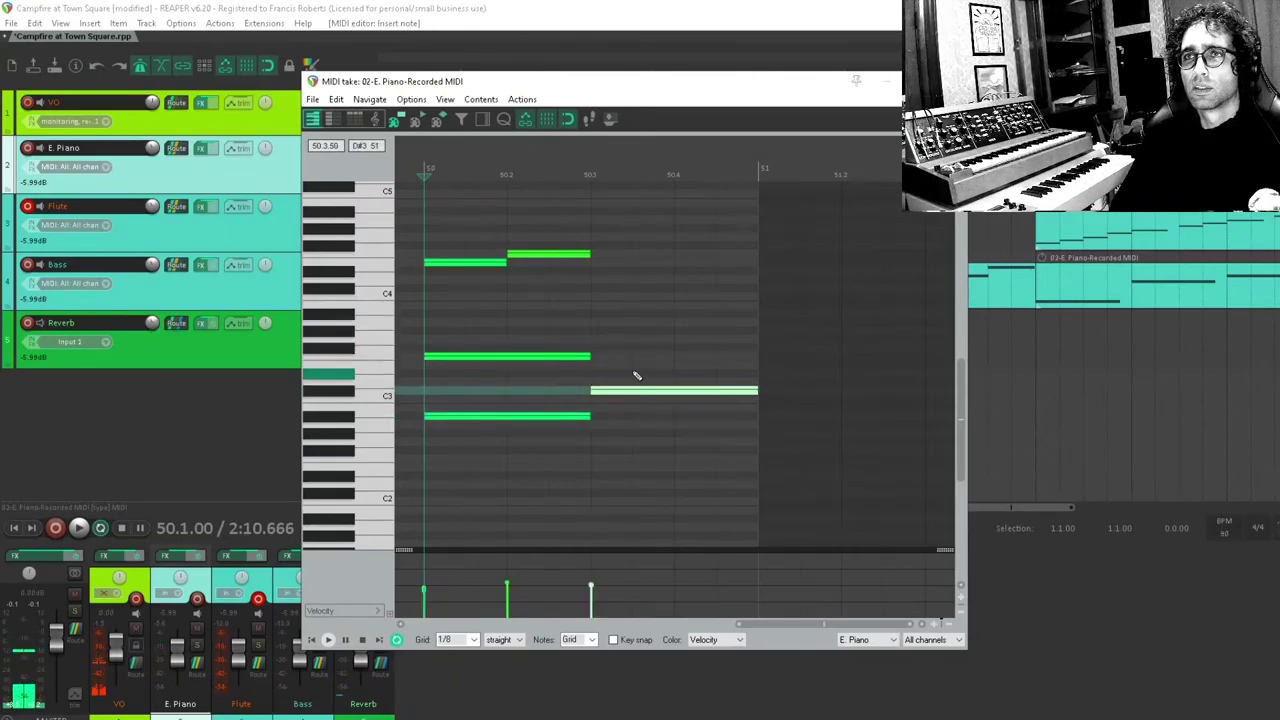
click(629, 331)
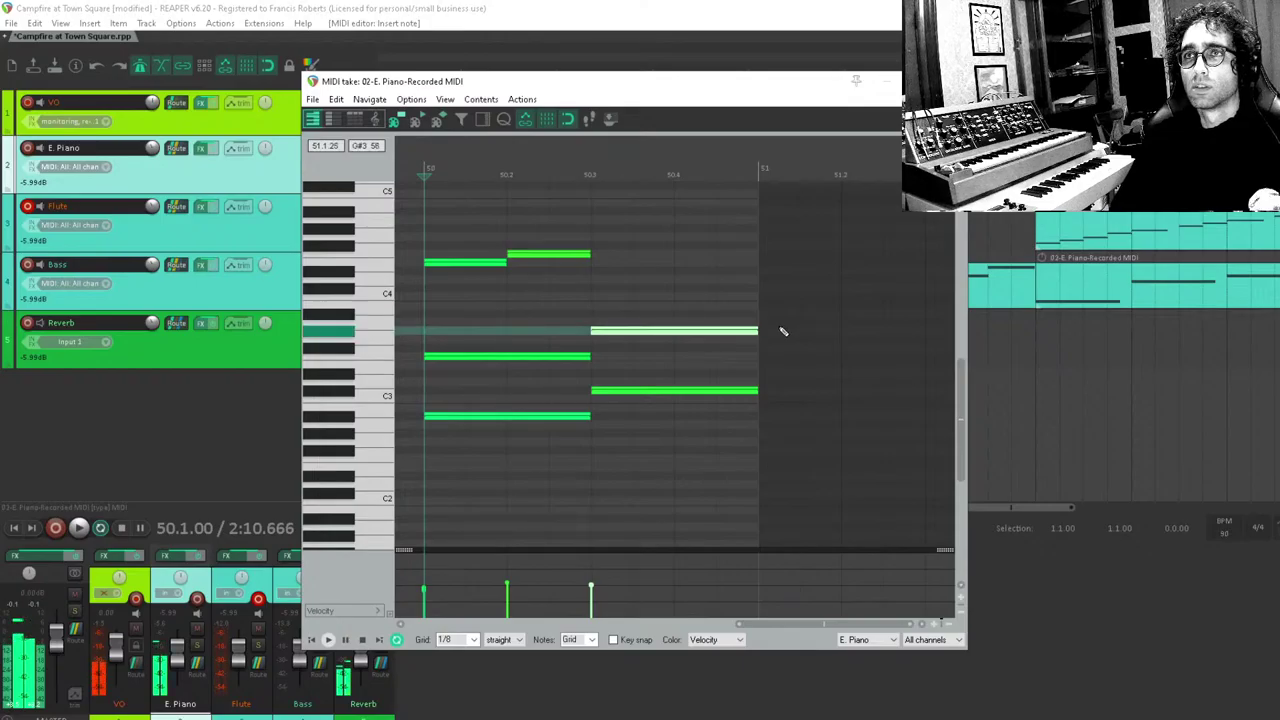
mouse_move(598, 322)
mouse_down()
mouse_move(666, 296)
mouse_move(667, 262)
mouse_up()
click(523, 289)
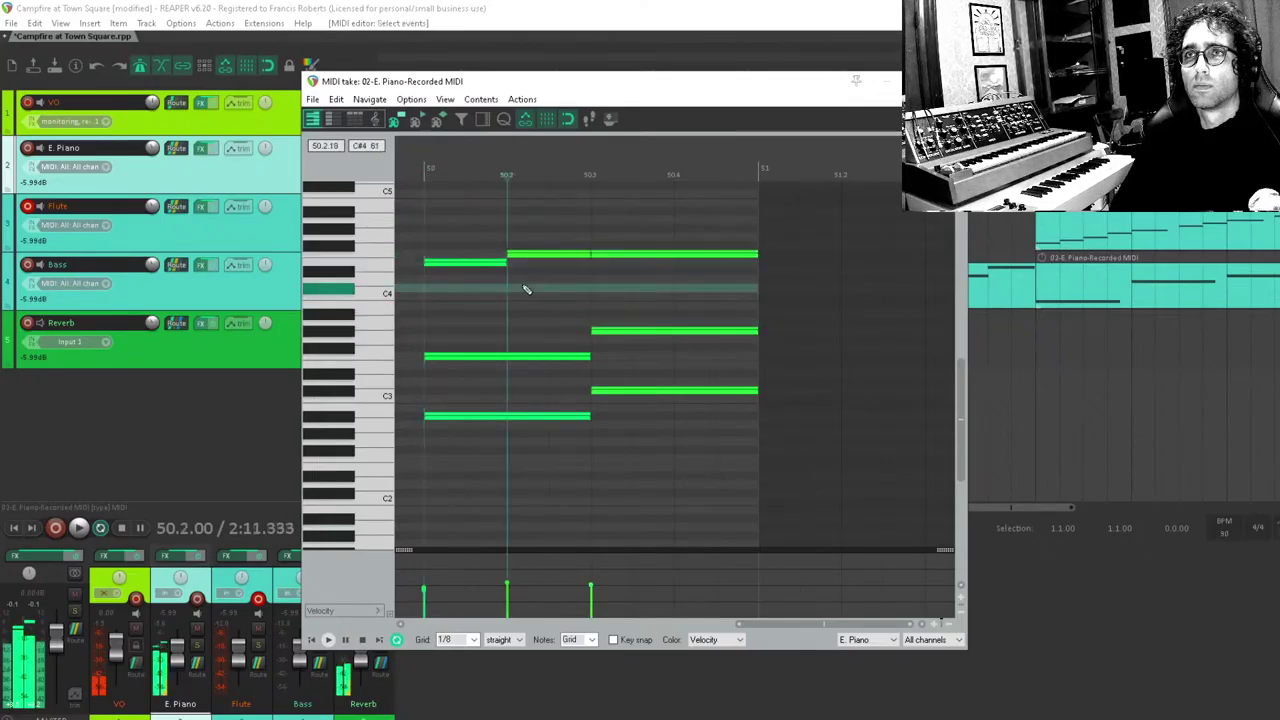
key(space)
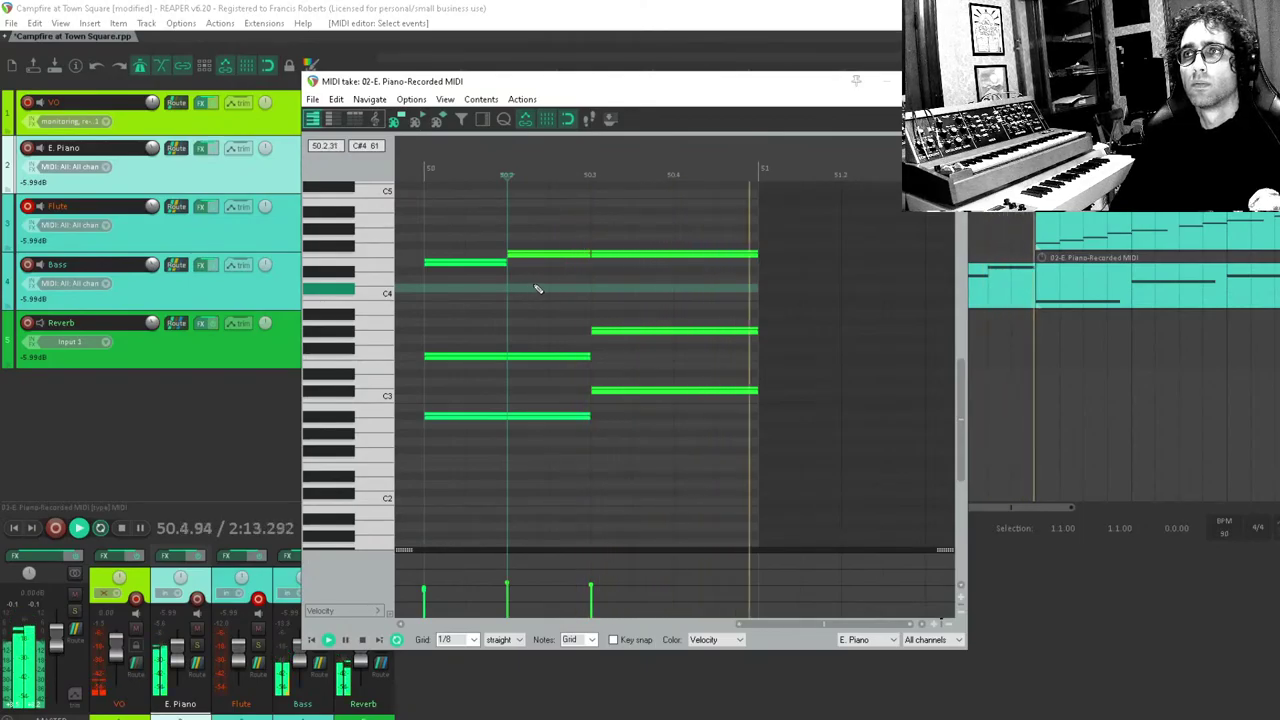
key(space)
key(Escape)
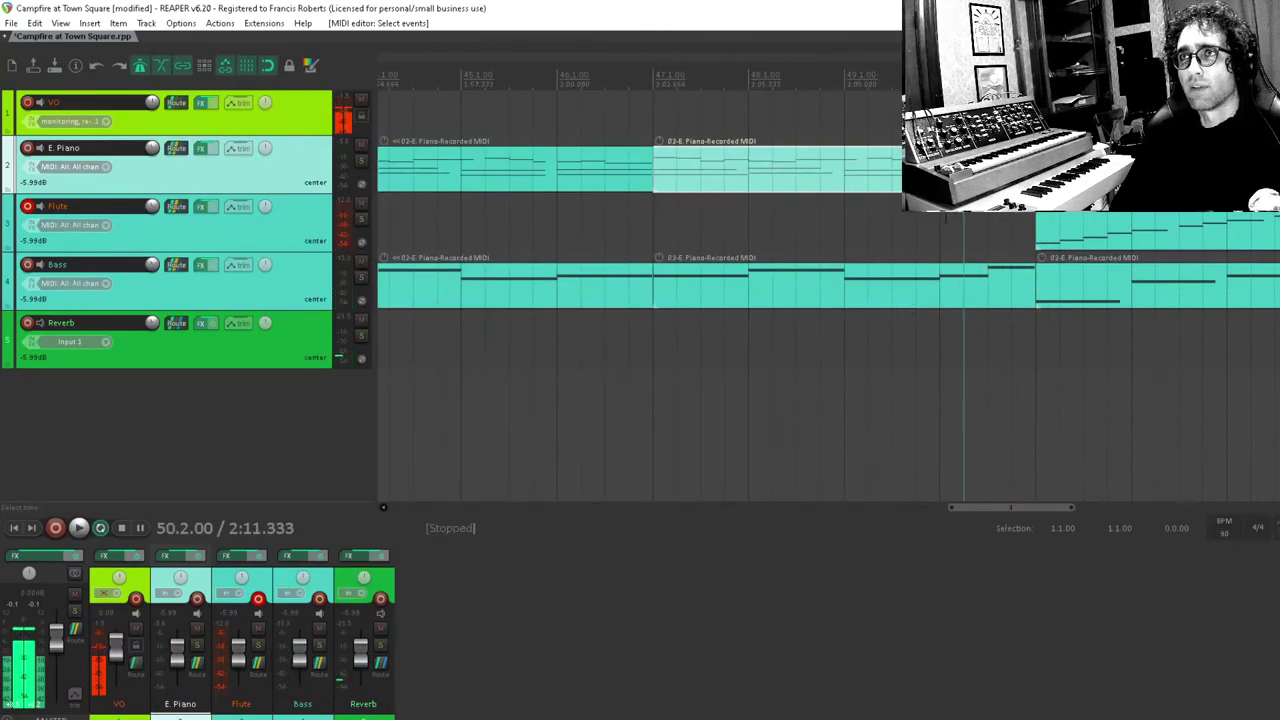
Play the arrangement from 50.1.00 into bar 52 to check the transition into the reprise.
click(940, 218)
key(space)
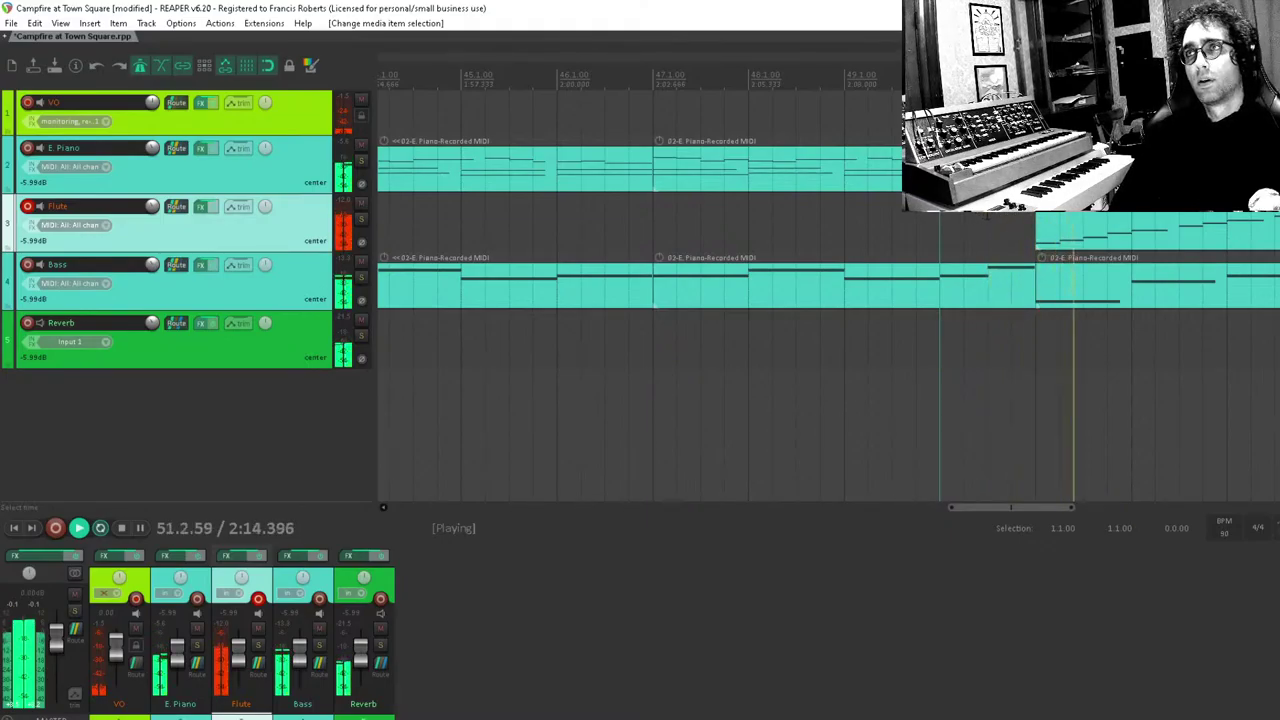
scroll(1001, 282, down, 6)
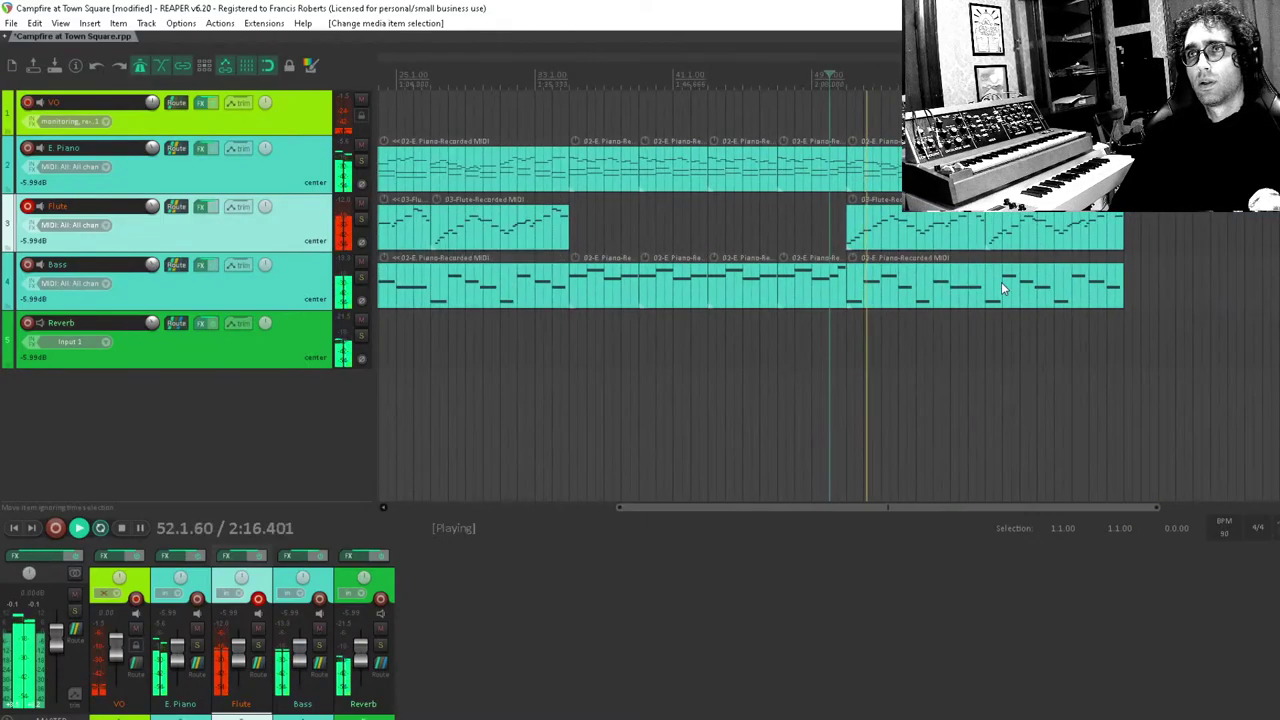
key(space)
Glue the four Bass items between bars 35 and 51 into one item and open it in the MIDI editor.
scroll(889, 285, up, 2)
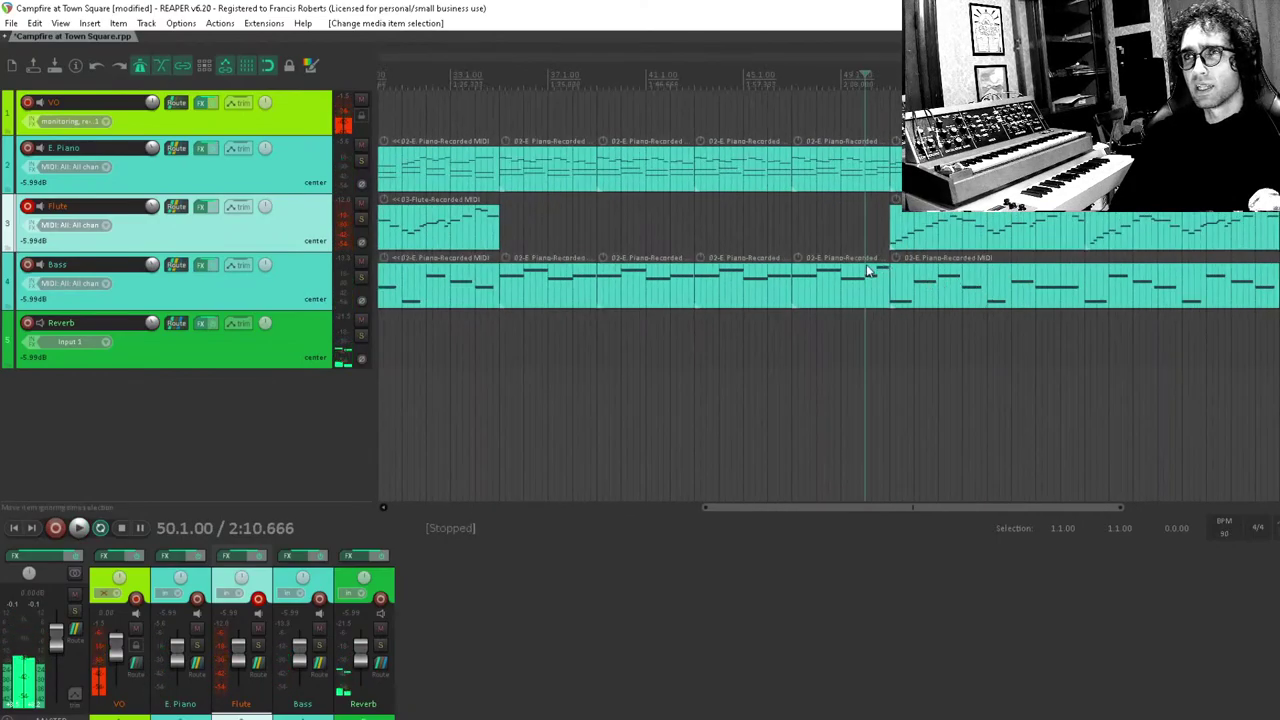
scroll(889, 285, up, 2)
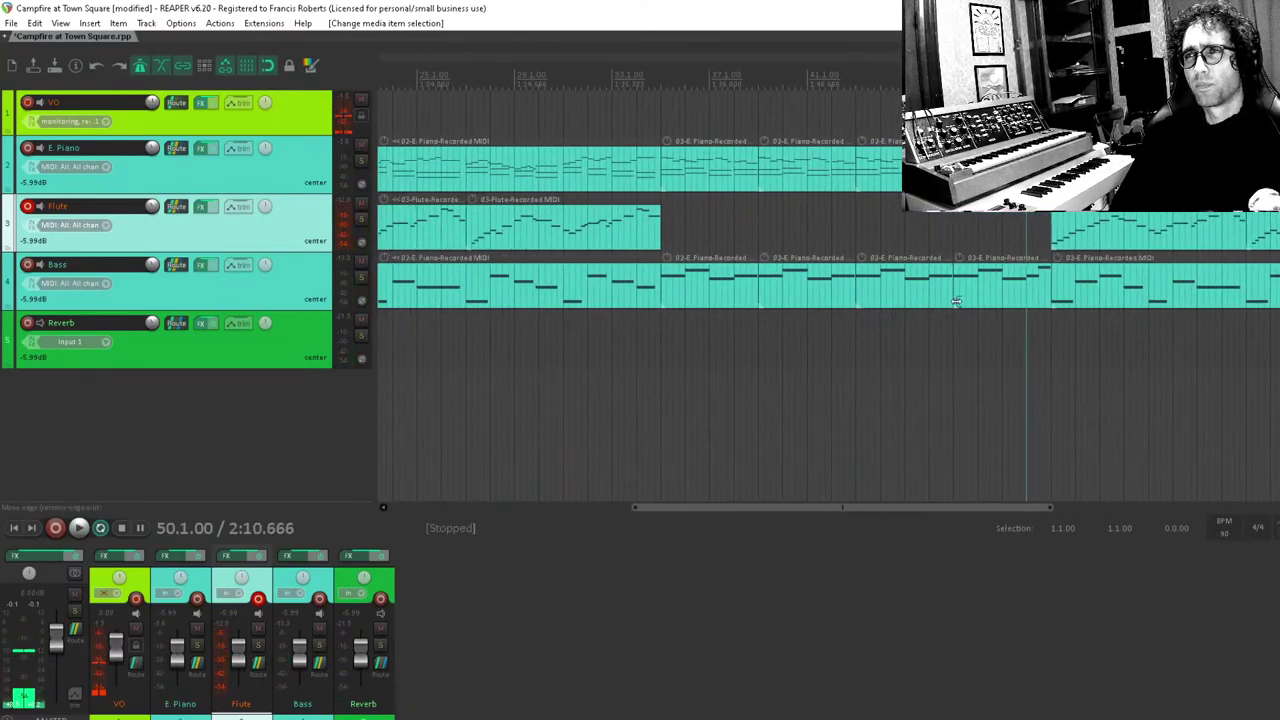
drag(982, 290, 690, 346)
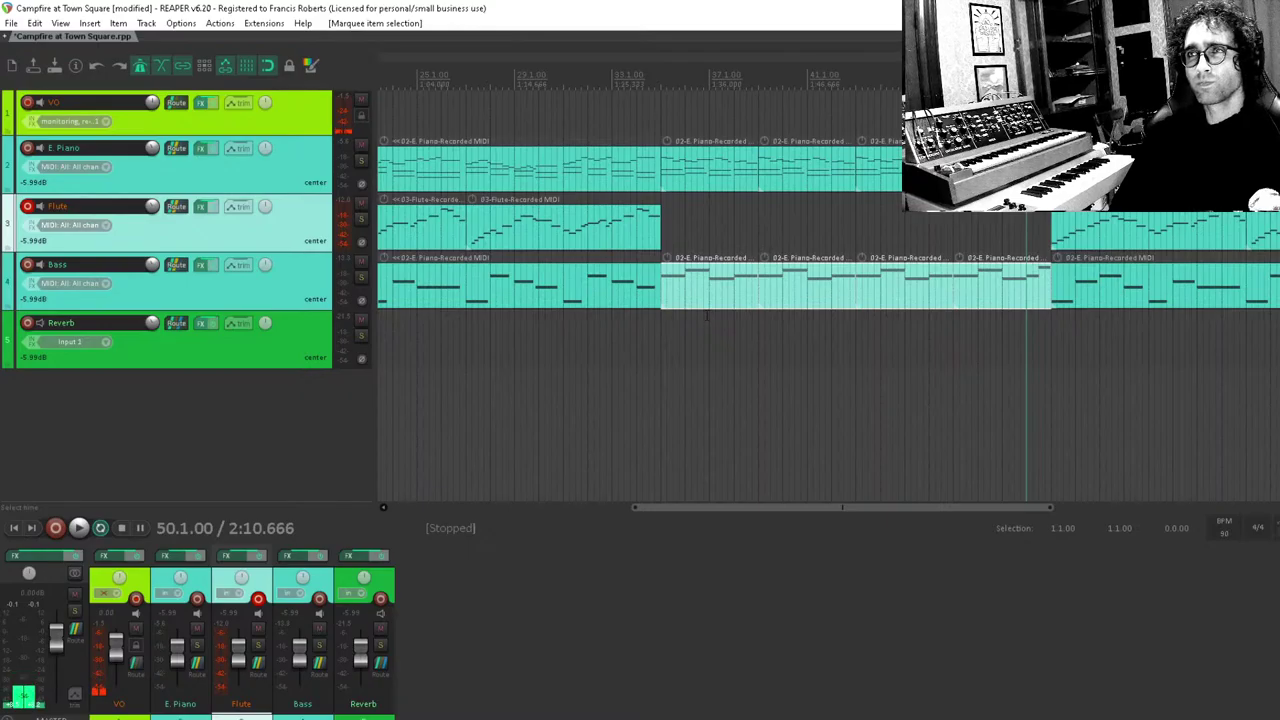
click(721, 315)
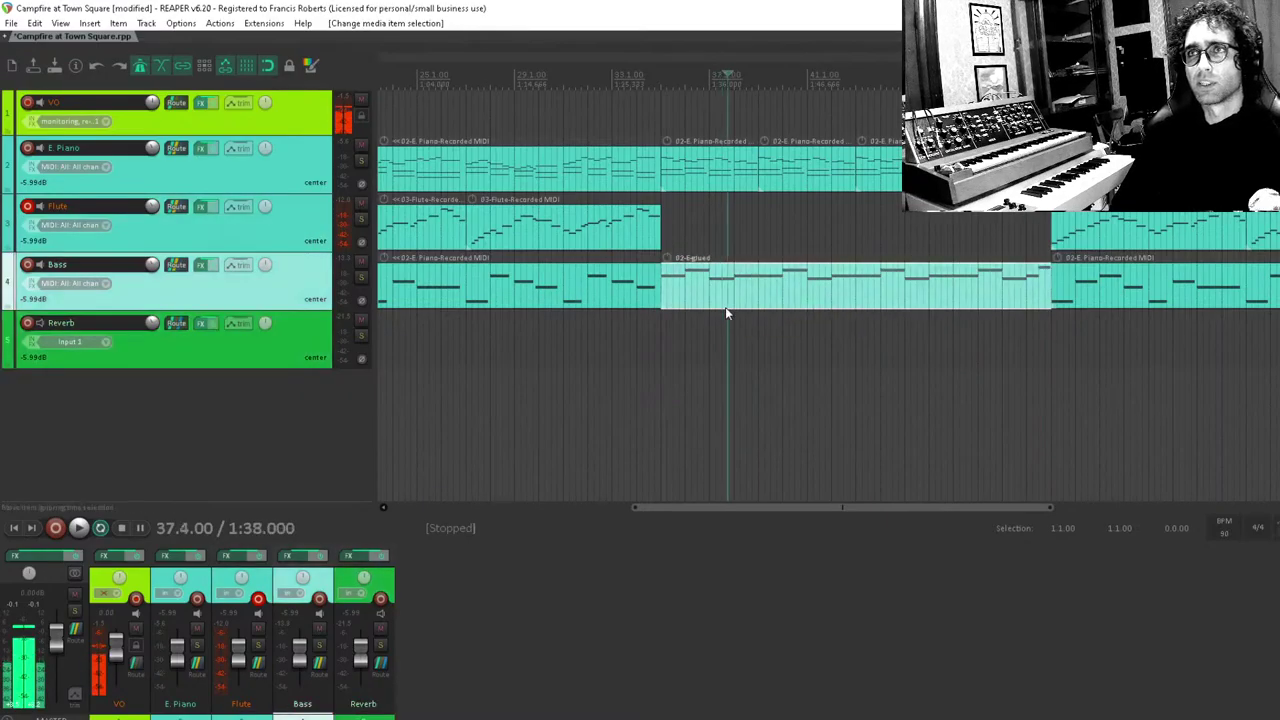
double_click(725, 305)
scroll(708, 411, up, 3)
scroll(700, 420, up, 5)
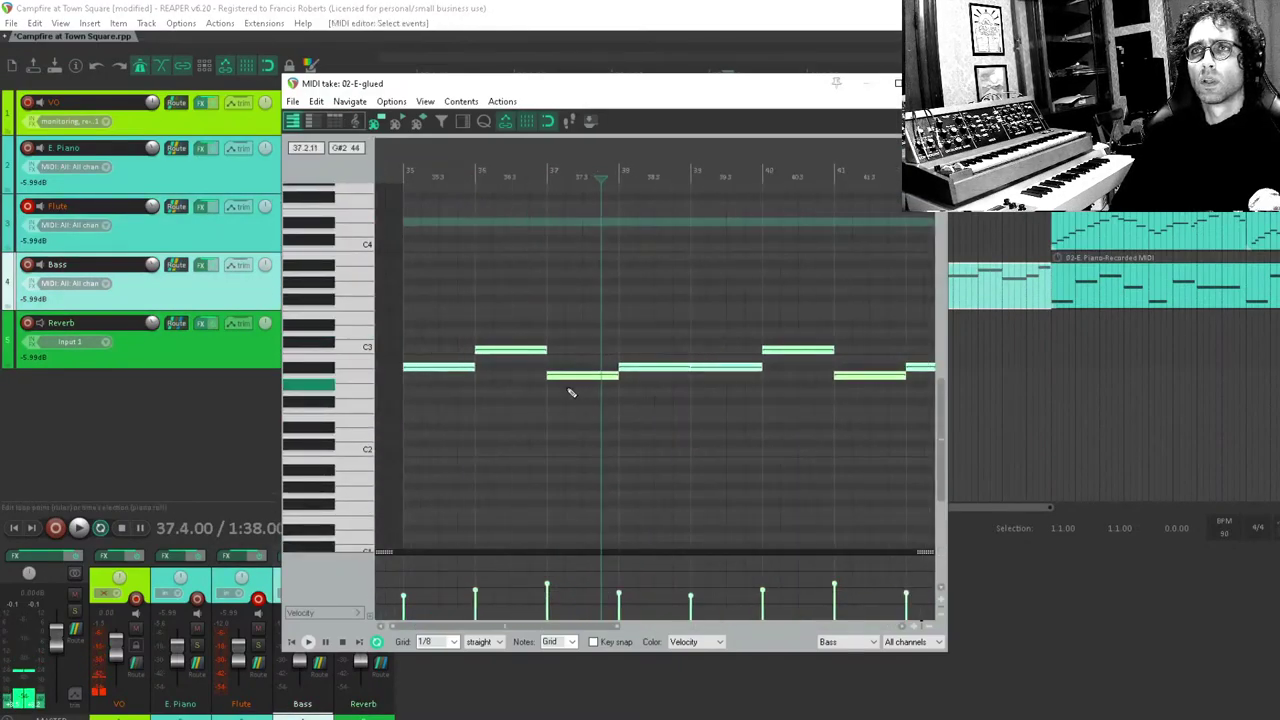
Transpose all notes of the glued Bass item down one octave, close the MIDI editor and audition the change from 33.1.00.
click(510, 345)
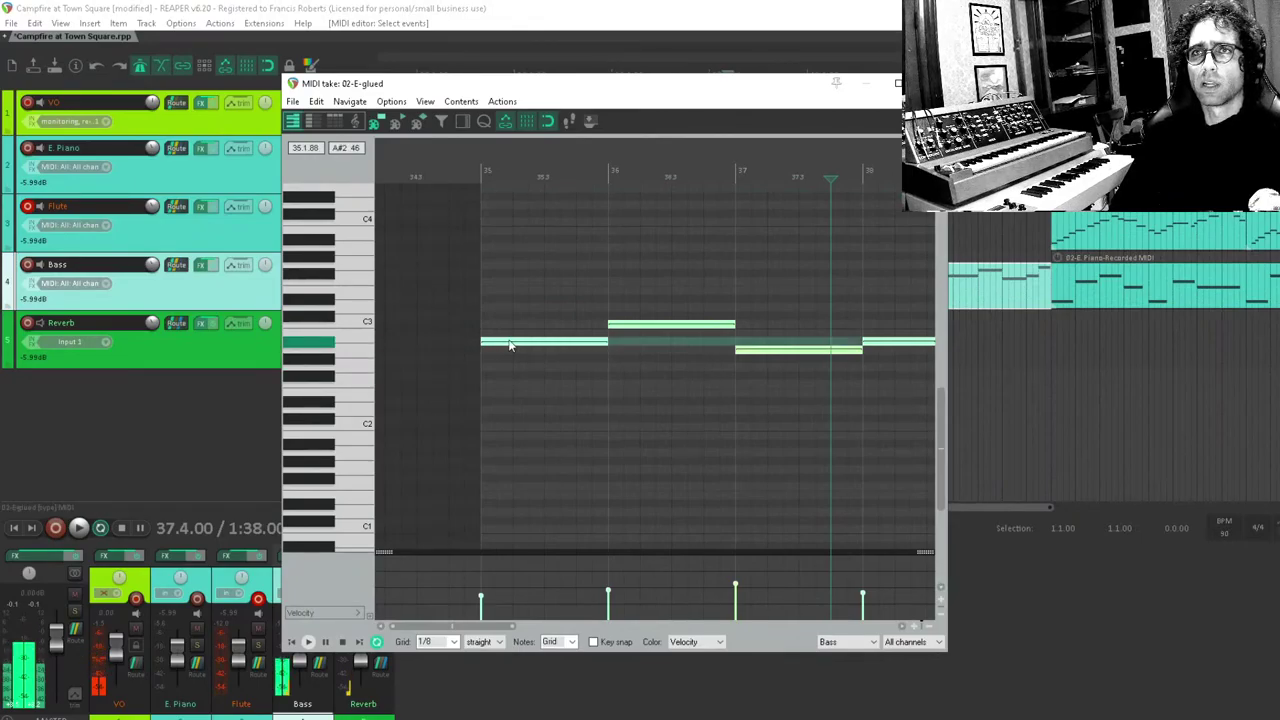
drag(510, 345, 516, 448)
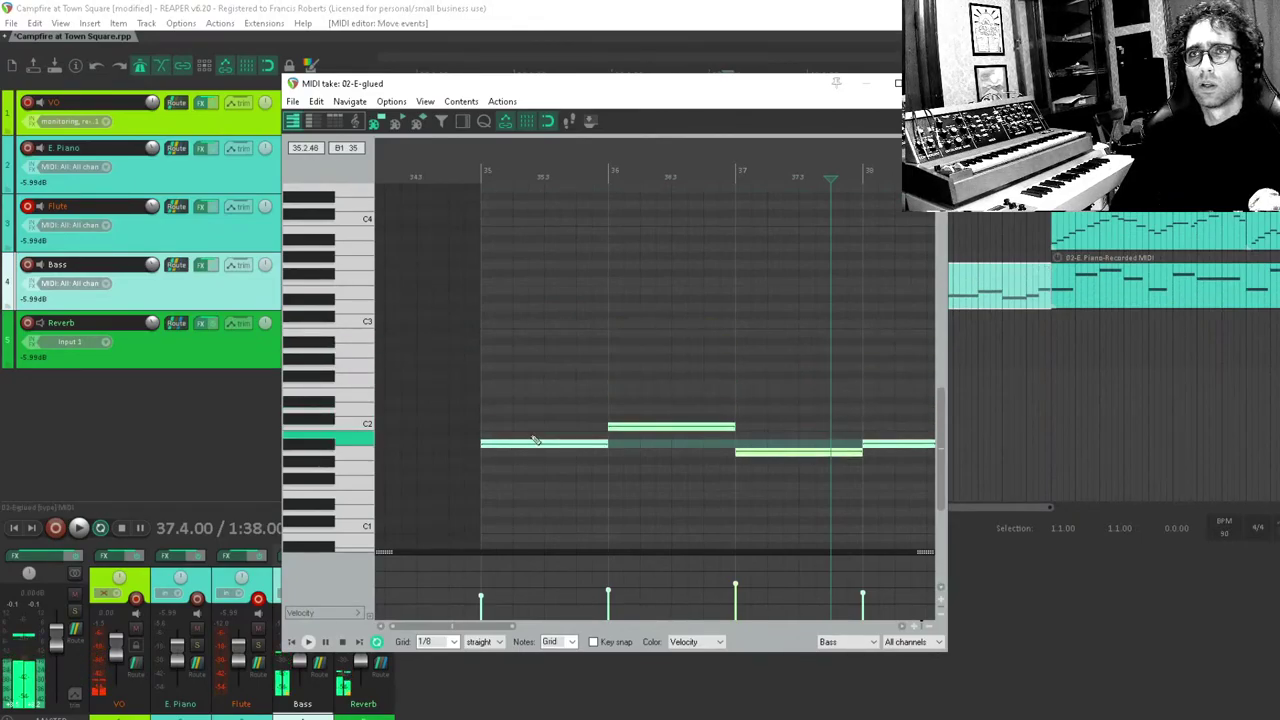
key(Escape)
click(647, 346)
key(space)
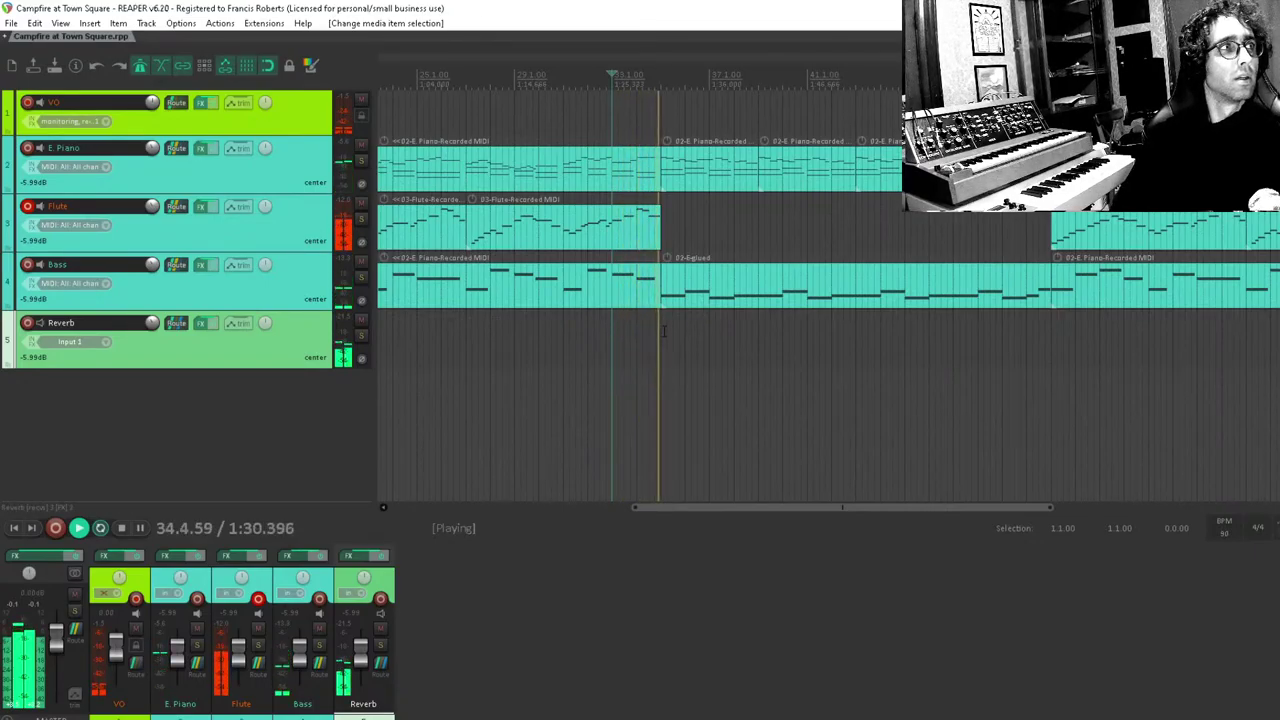
Record a new Flute part from 35.1.00 through bar 50 and end the recorded item at 51.1.00.
click(663, 227)
key(space)
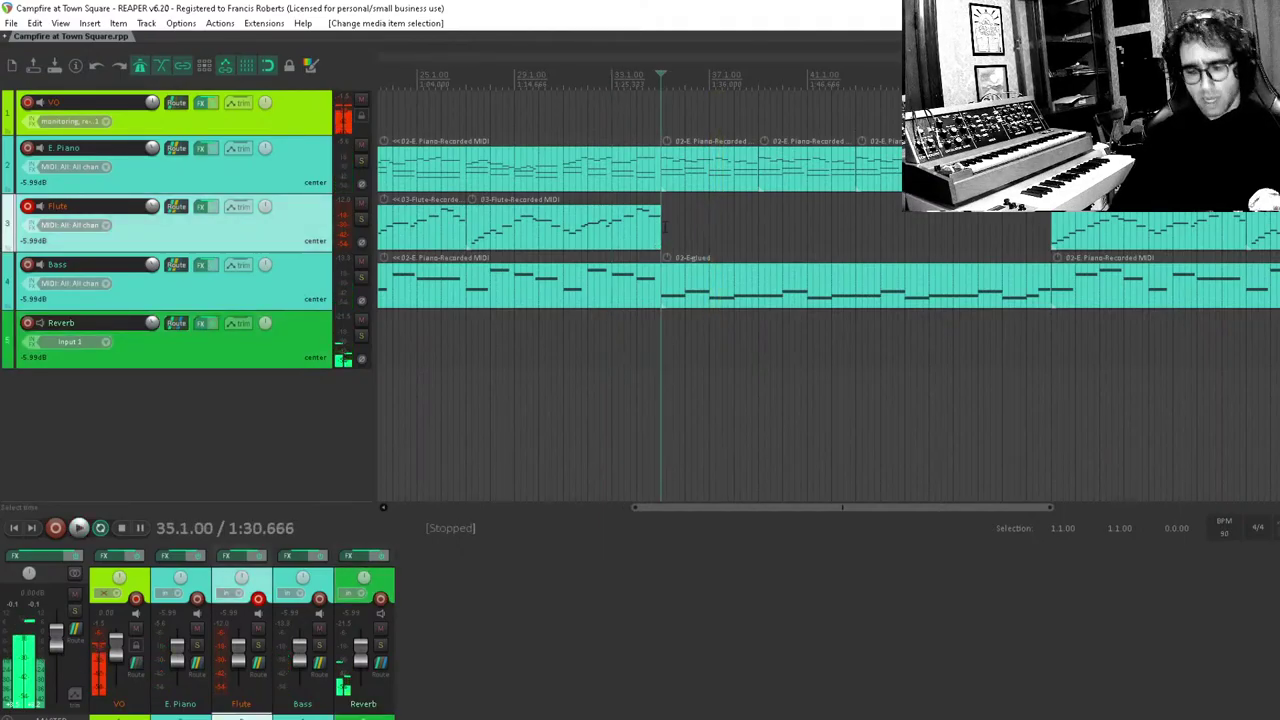
scroll(664, 272, up, 3)
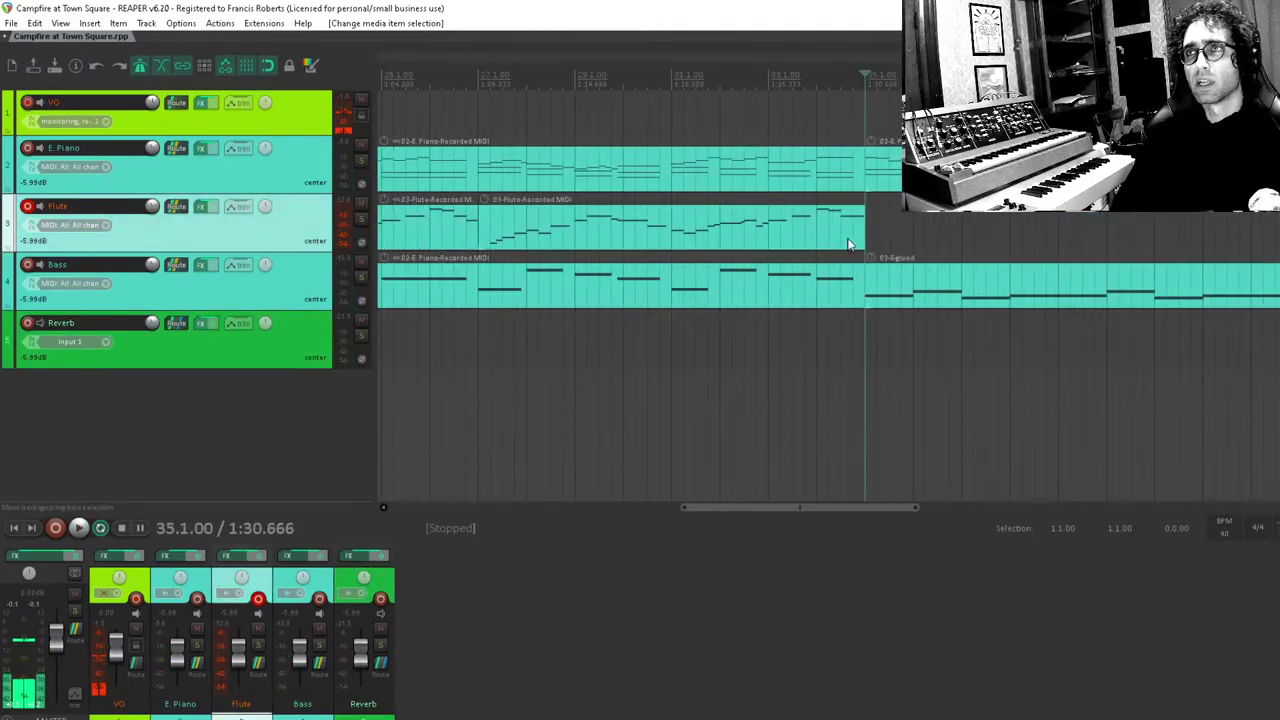
key(space)
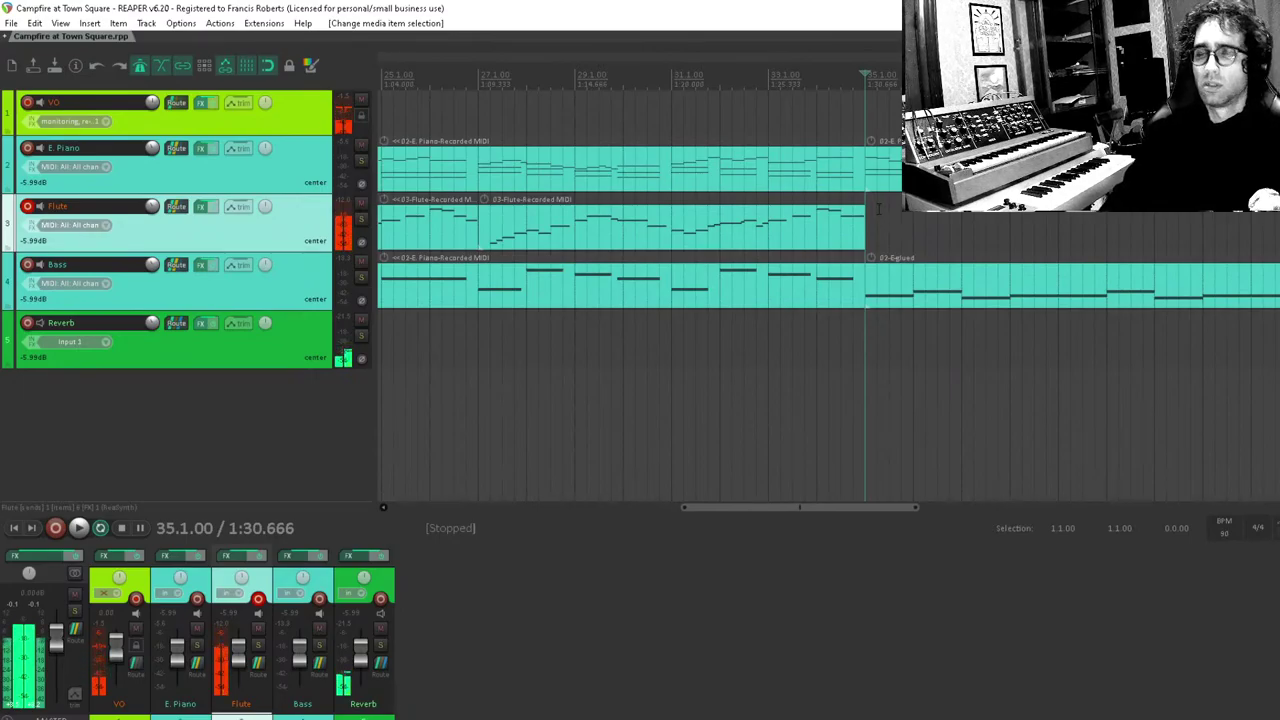
key(ctrl+r)
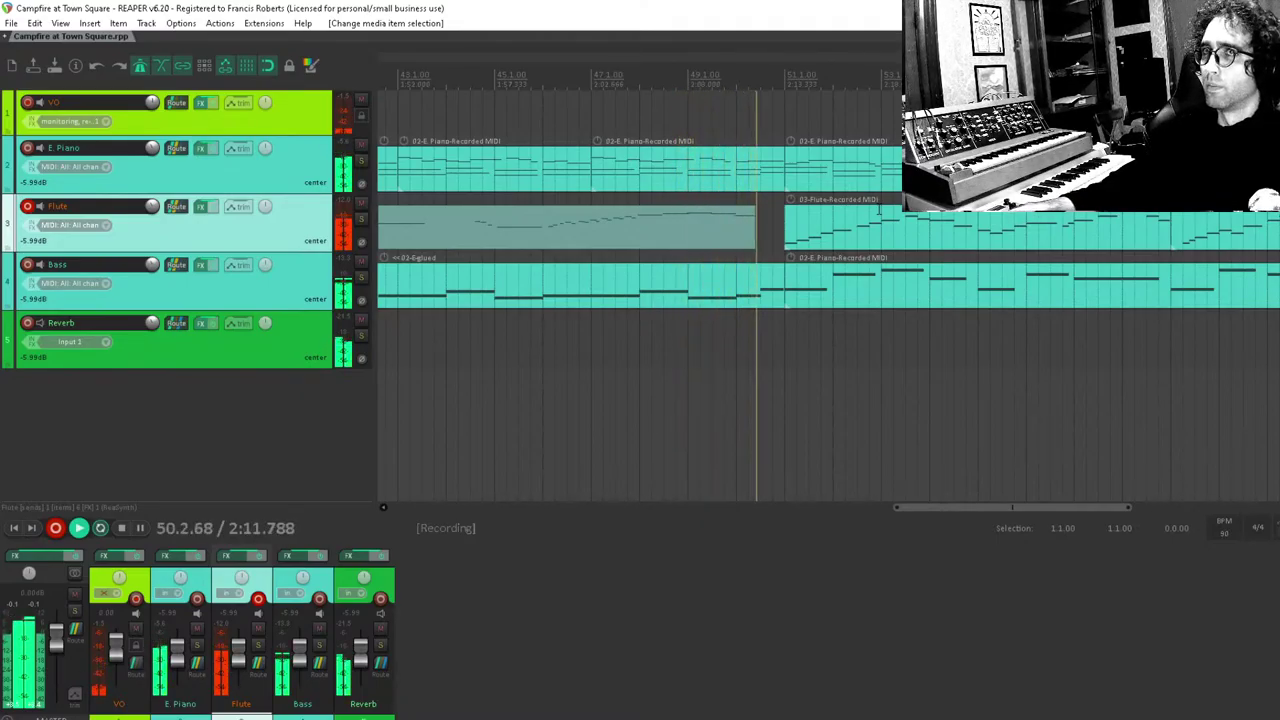
key(space)
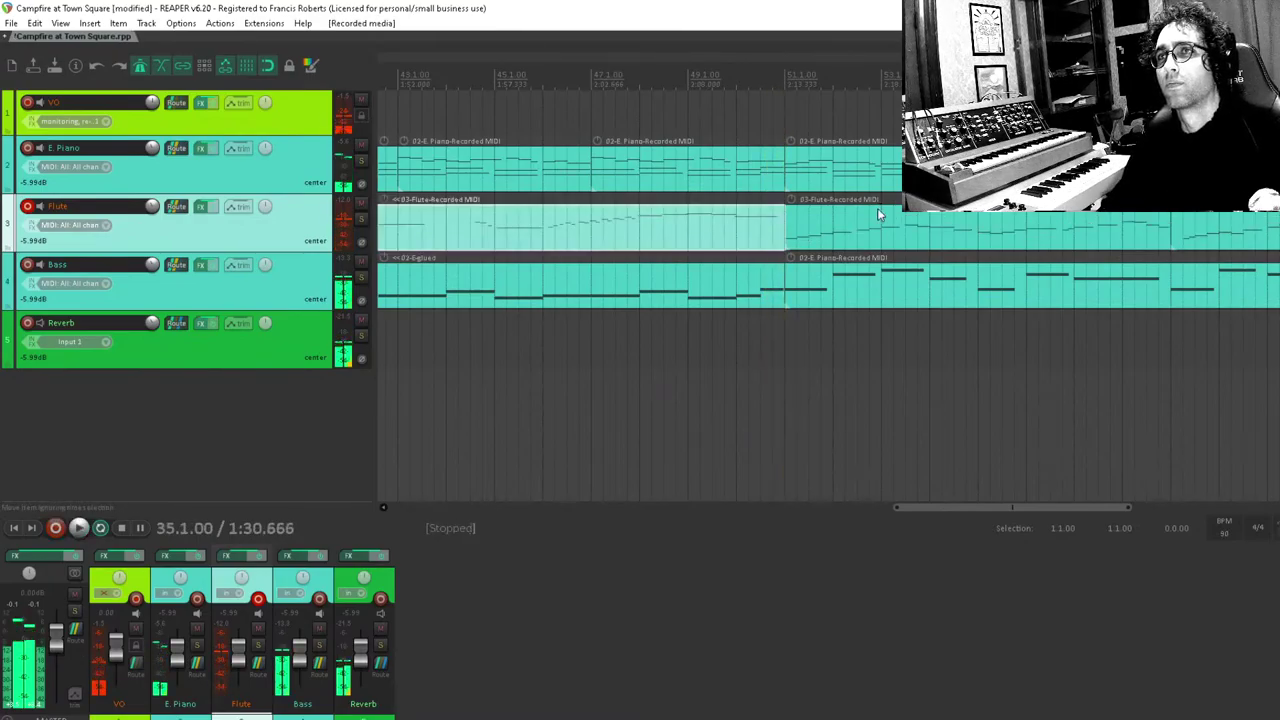
drag(785, 224, 777, 229)
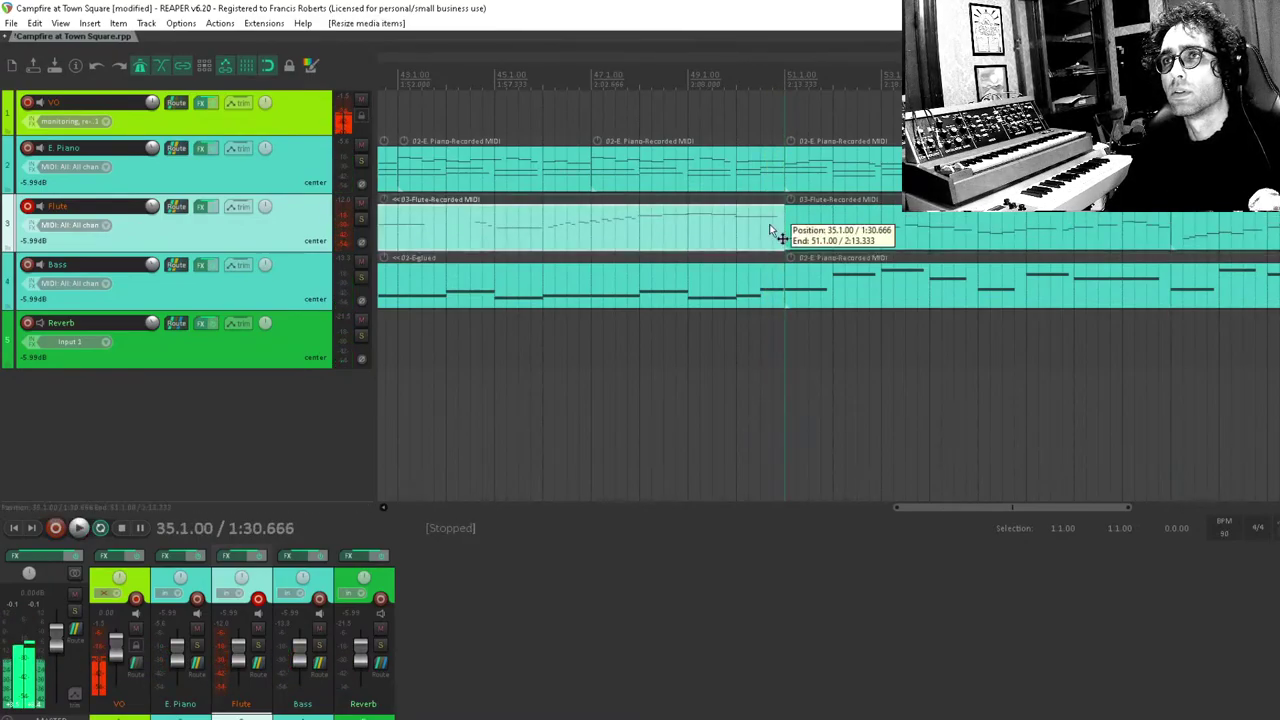
In the new Flute item, replace the bar 50 note with D#6 from 50.1 to 50.3 and C#6 to bar 51, and audition them.
double_click(777, 229)
scroll(784, 432, up, 8)
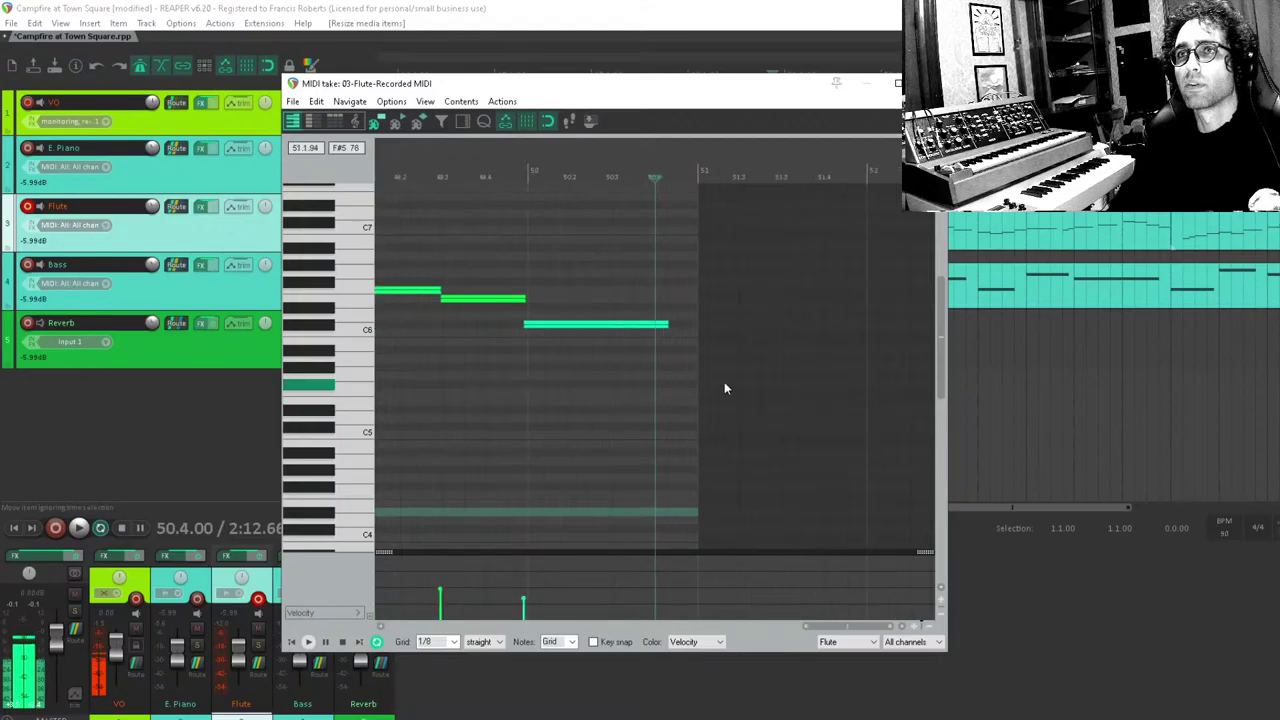
double_click(671, 316)
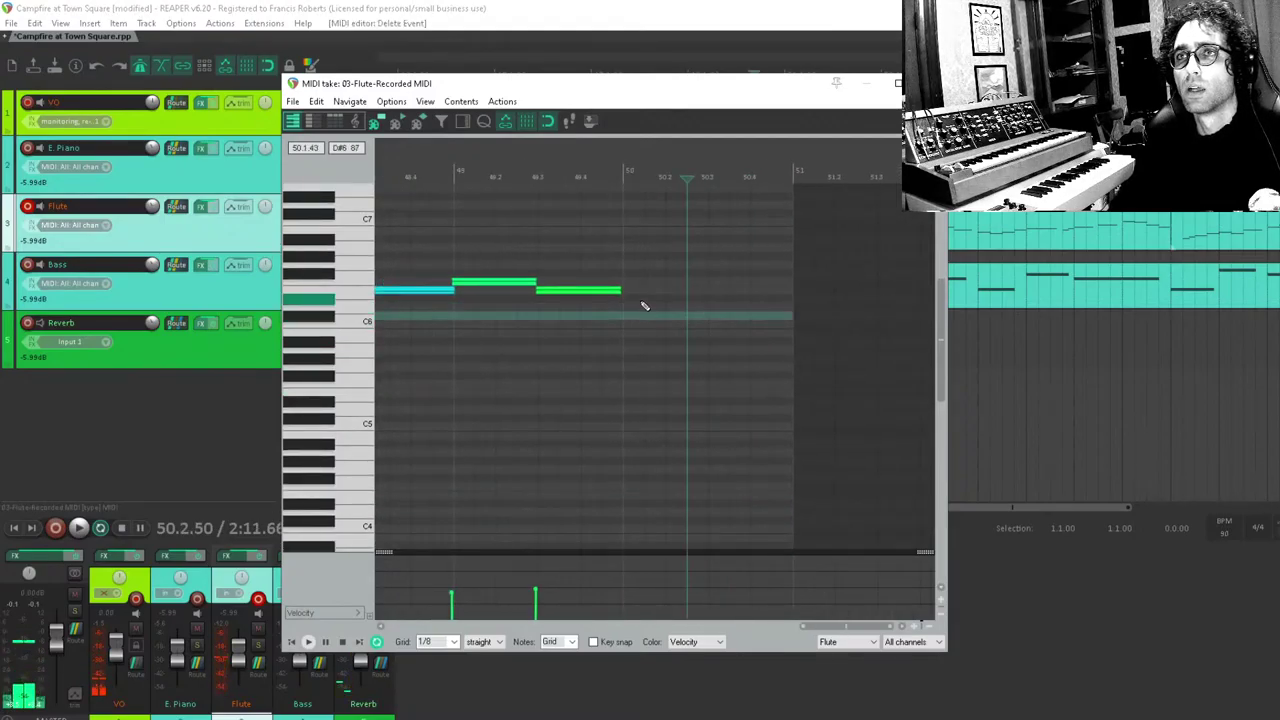
drag(624, 299, 790, 316)
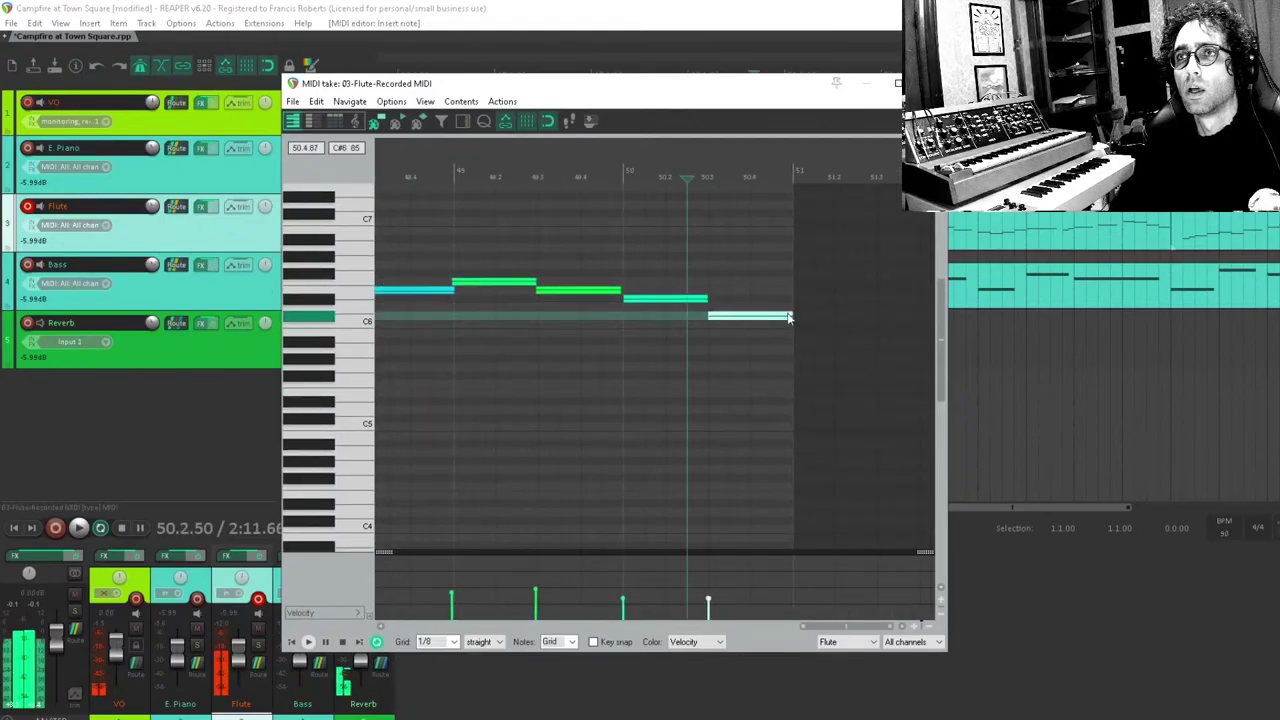
click(620, 346)
key(space)
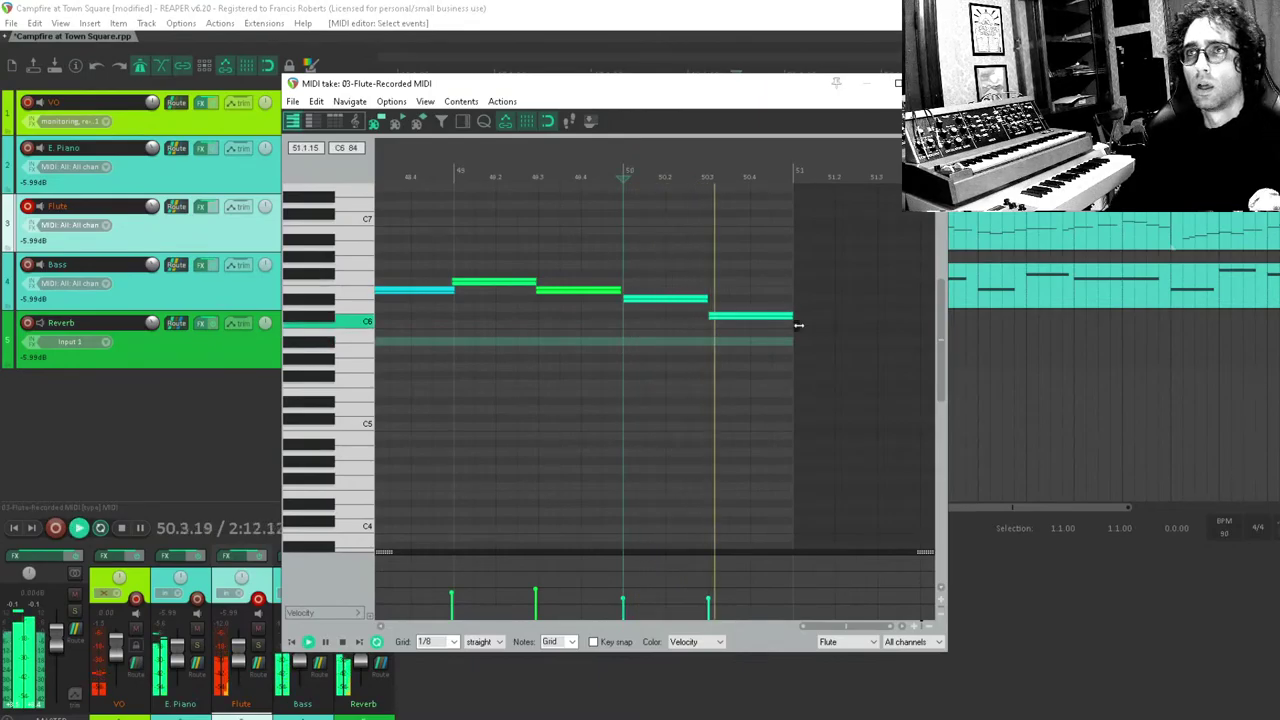
key(Escape)
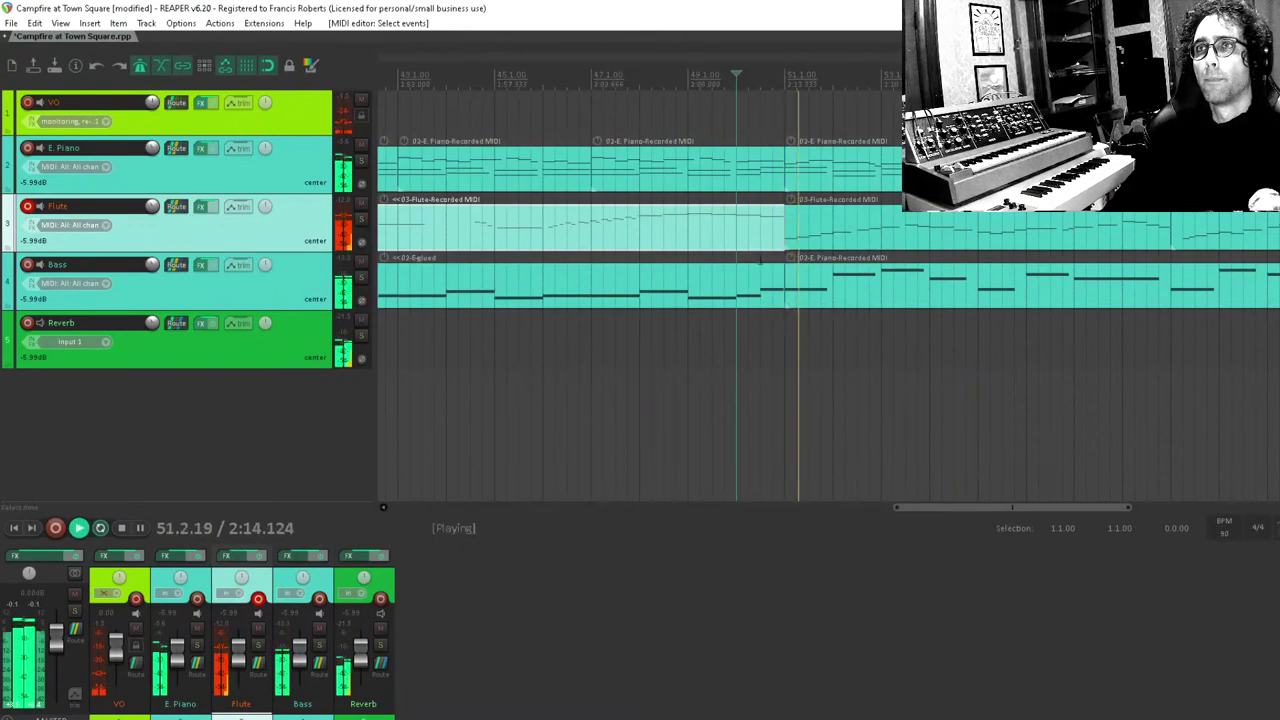
key(space)
Quantize all notes in the new Flute item to the 1/8 grid by position and note end at 100% strength.
double_click(894, 229)
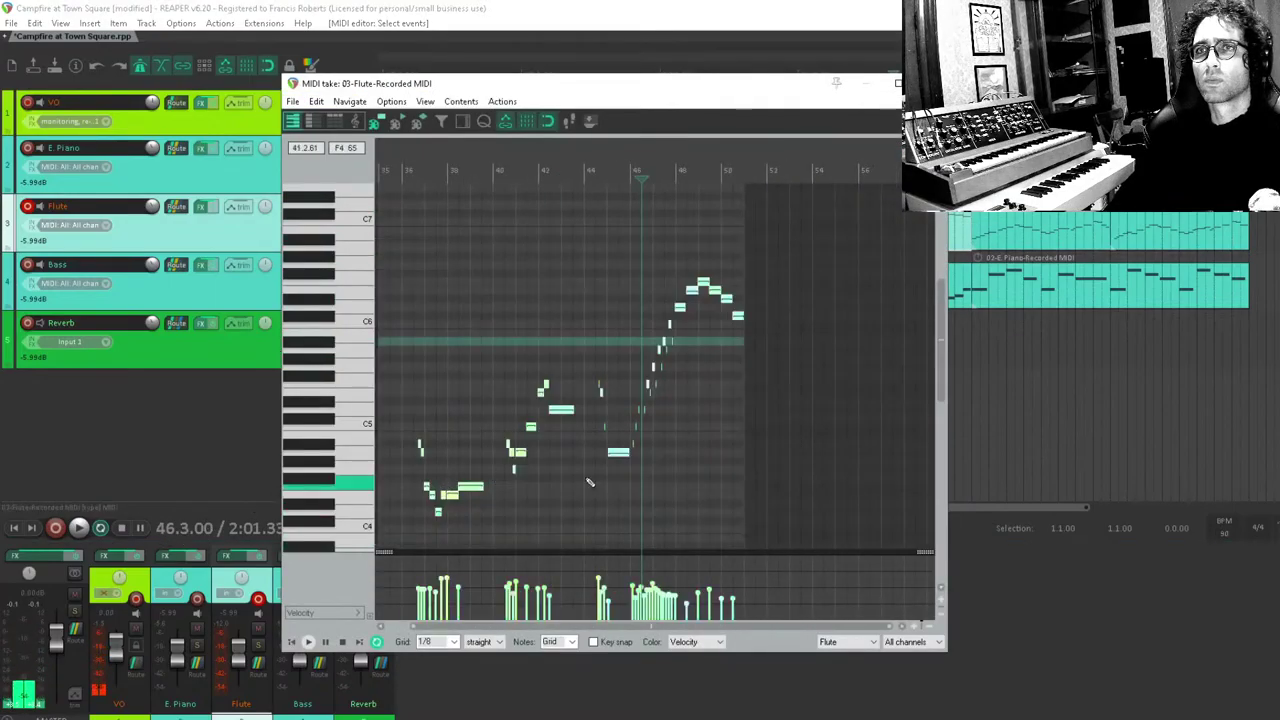
scroll(668, 452, up, 5)
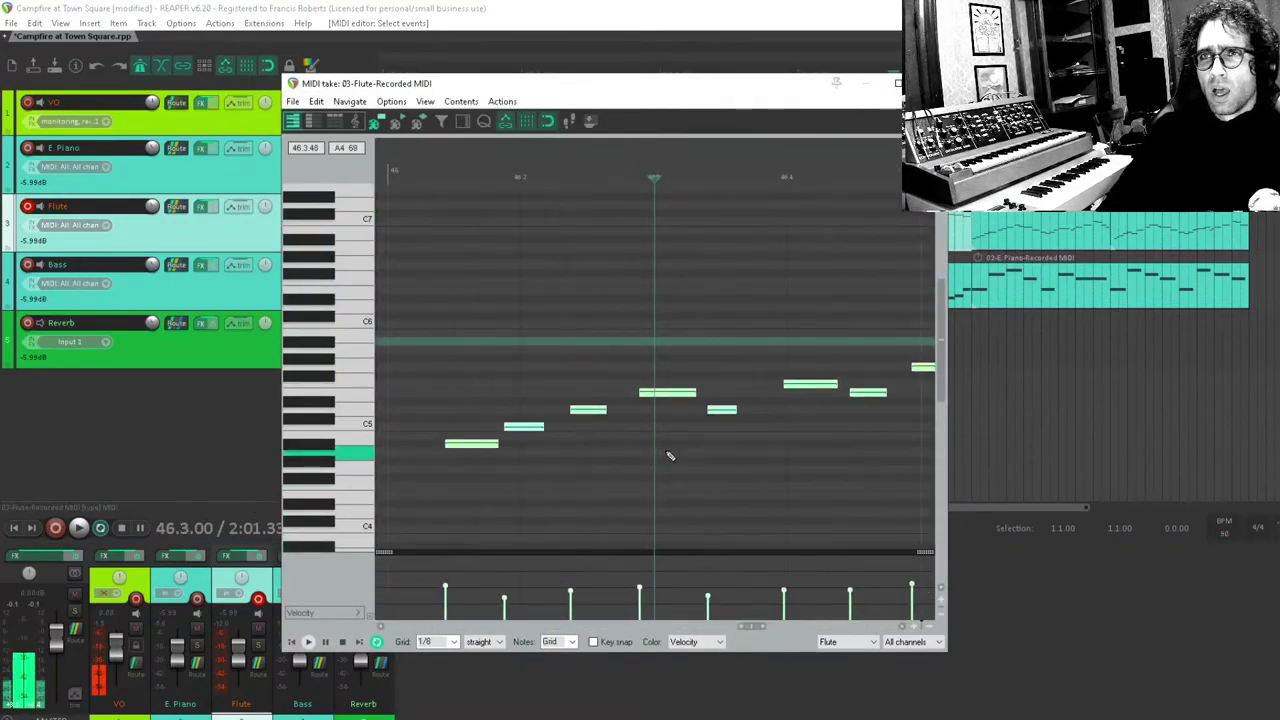
scroll(662, 453, left, 1)
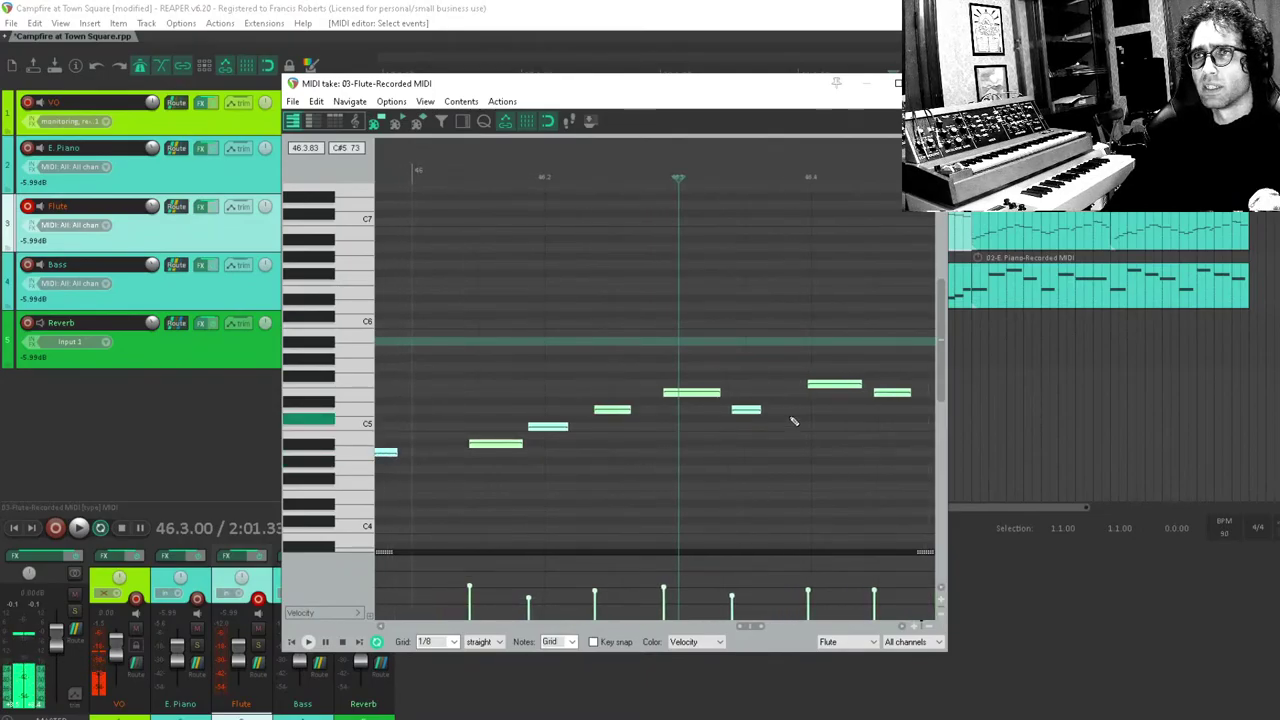
key(ctrl+q)
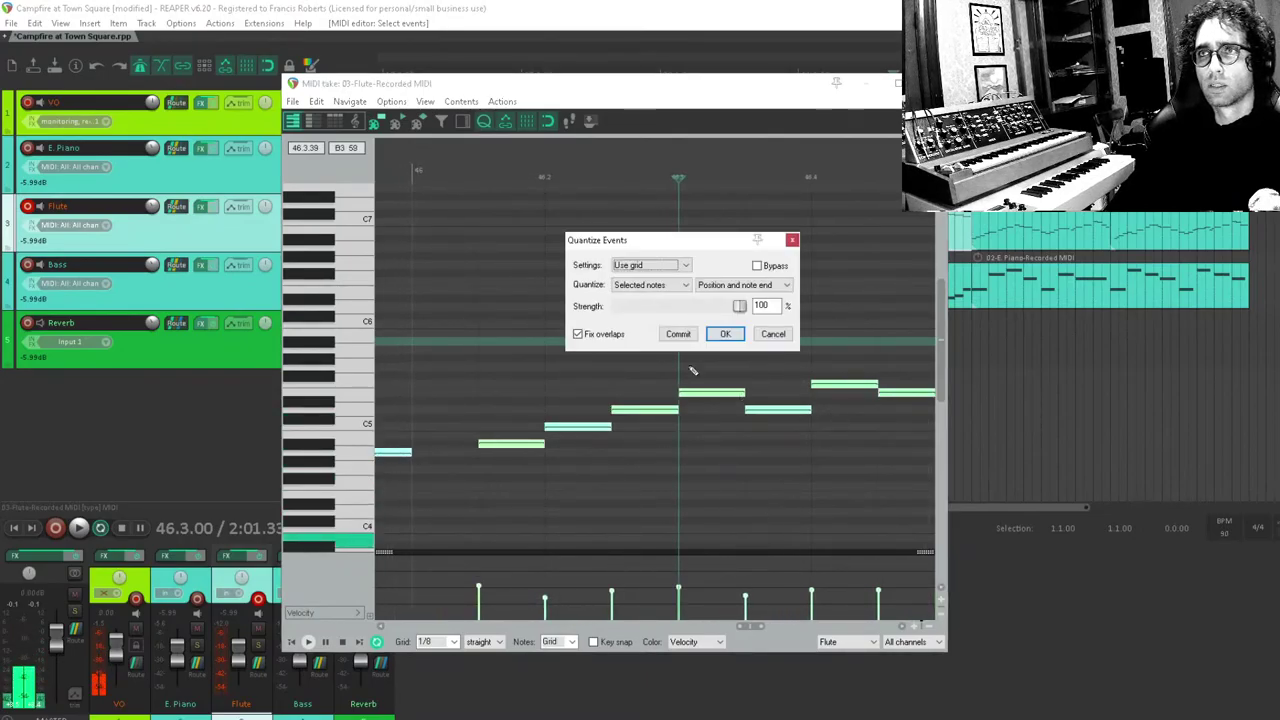
click(726, 334)
scroll(714, 386, down, 3)
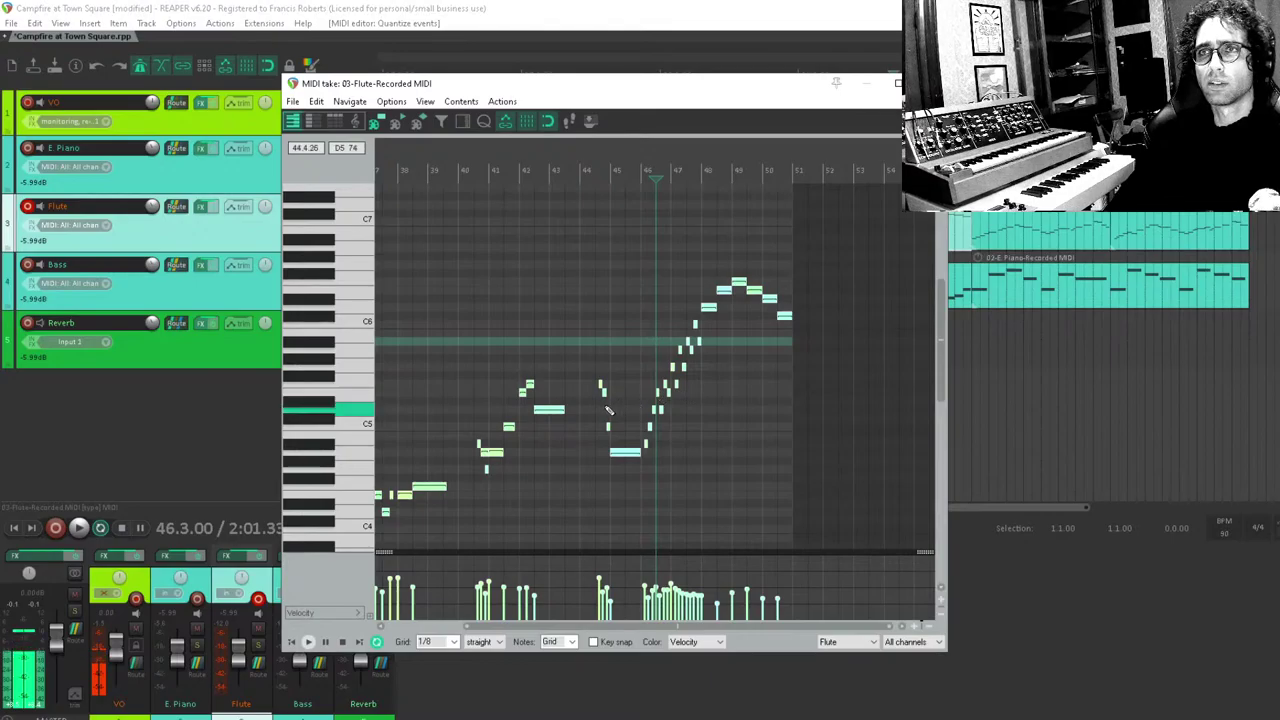
key(ctrl+z)
key(ctrl+shift+z)
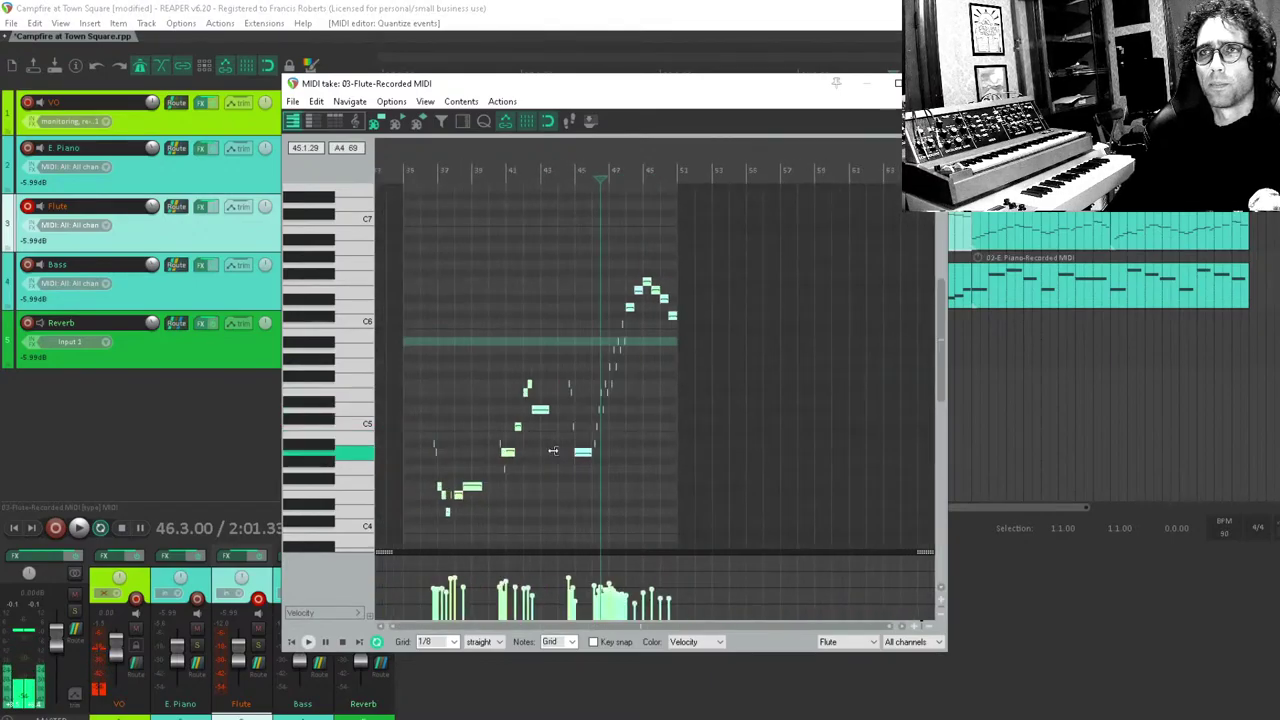
key(Escape)
Reopen the new Flute item and shorten the F4 note starting at 38.3 to end at 39.3.
click(678, 372)
click(695, 385)
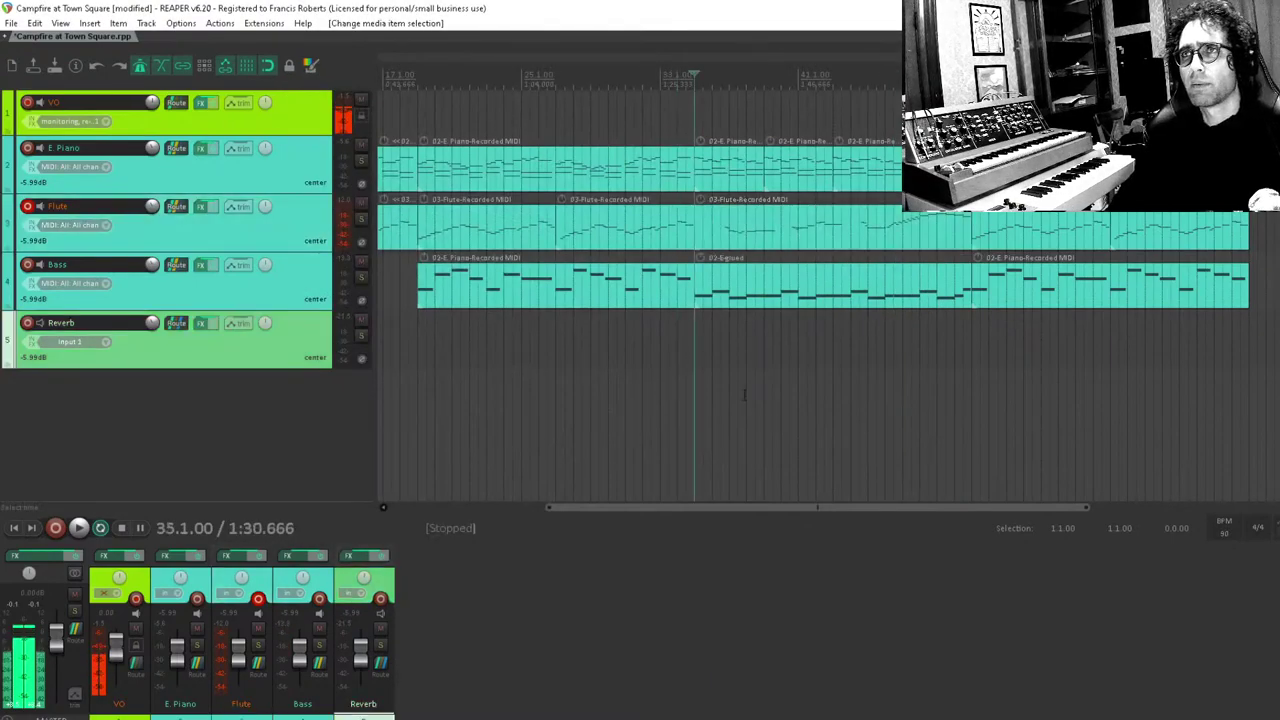
scroll(743, 395, up, 4)
scroll(828, 288, up, 2)
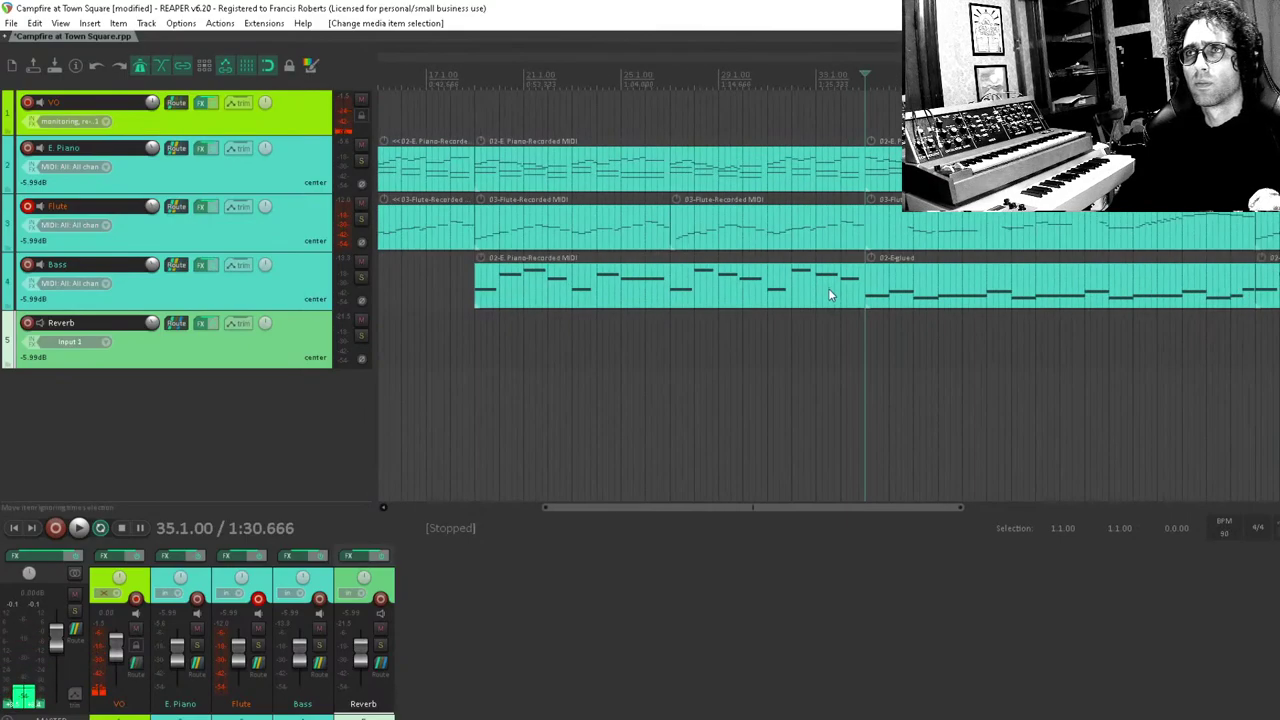
scroll(830, 278, down, 2)
scroll(830, 278, up, 4)
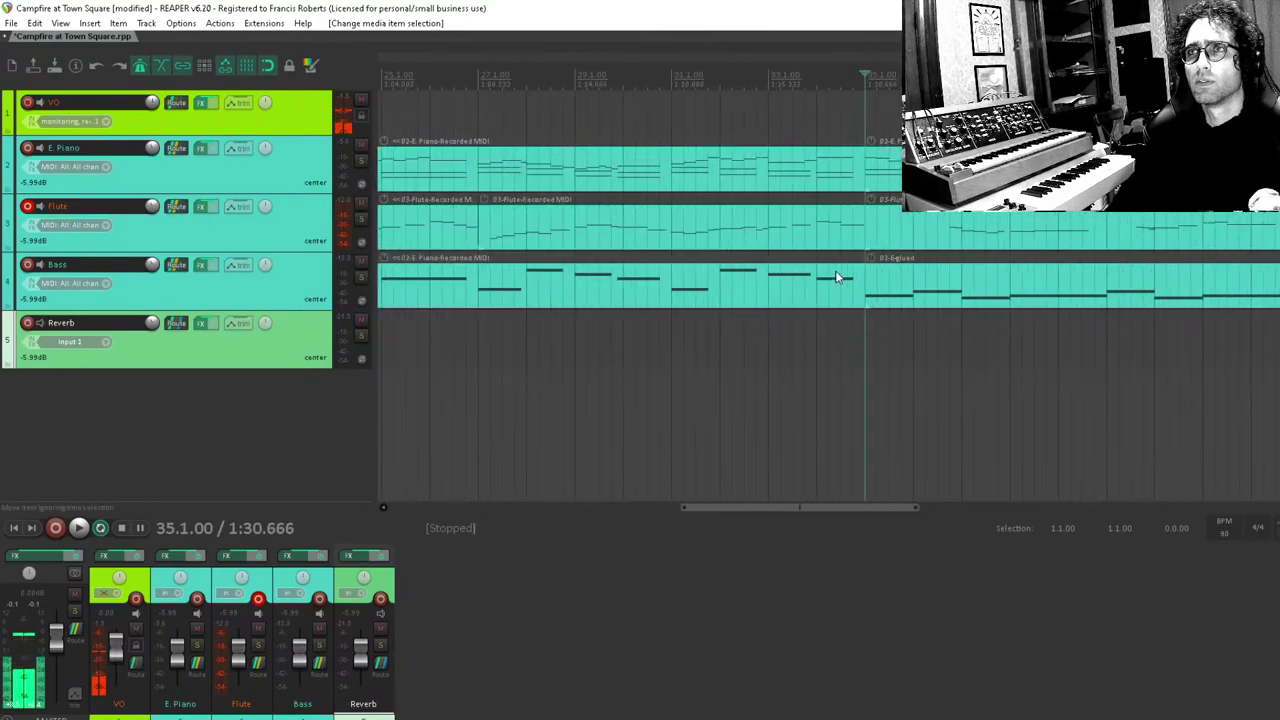
double_click(1000, 235)
scroll(709, 371, down, 2)
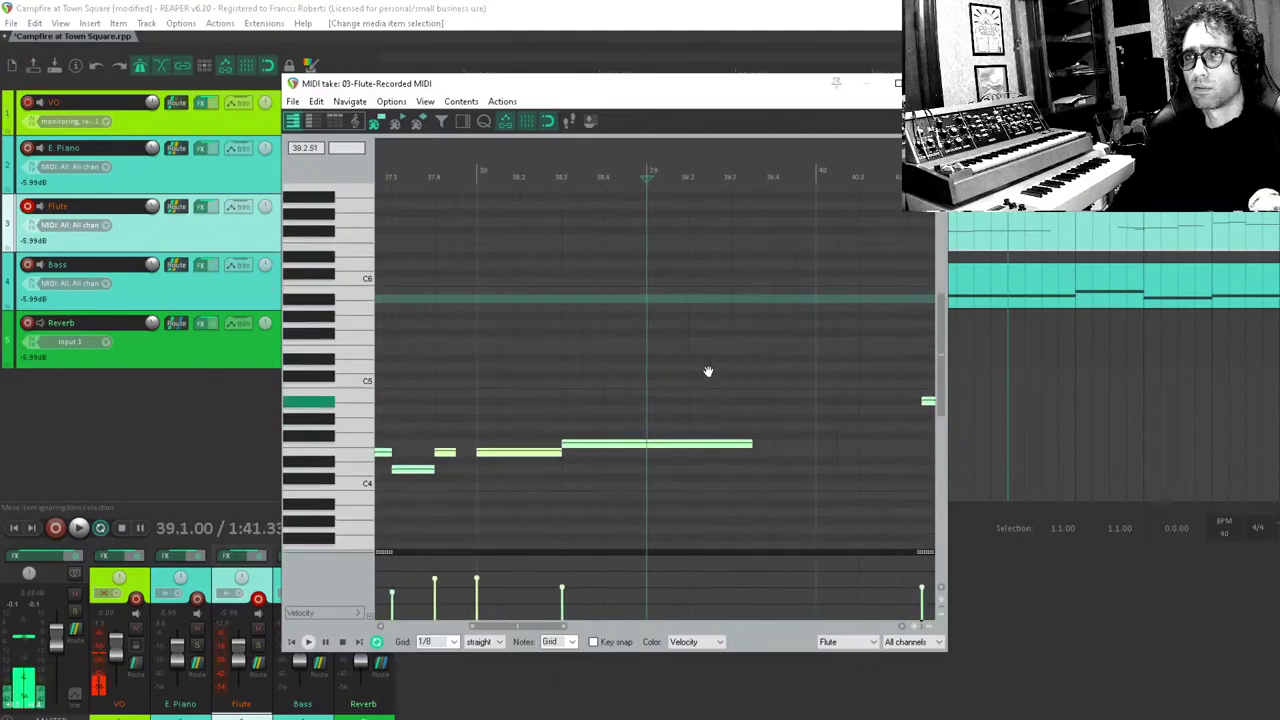
scroll(709, 371, up, 2)
drag(737, 409, 713, 409)
scroll(740, 385, down, 3)
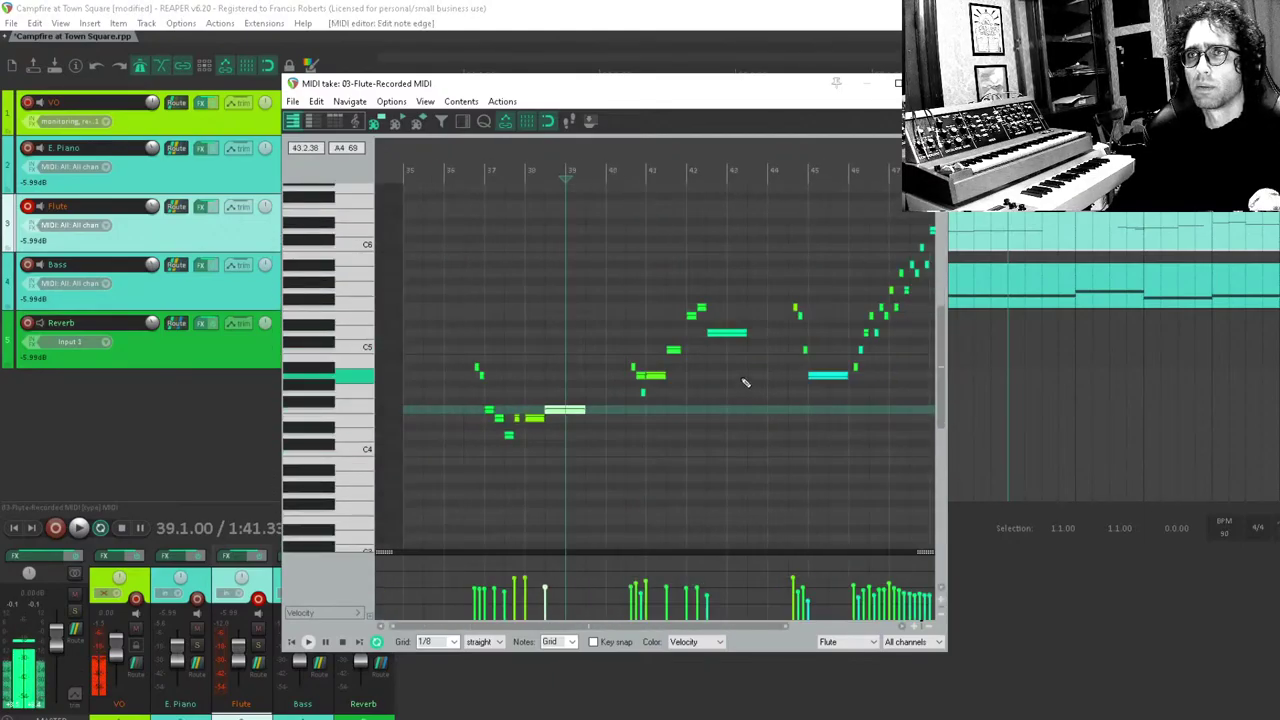
Shorten the Flute's A4 note starting at bar 45 to end at 45.3, close the MIDI editor and save the project.
scroll(606, 417, up, 3)
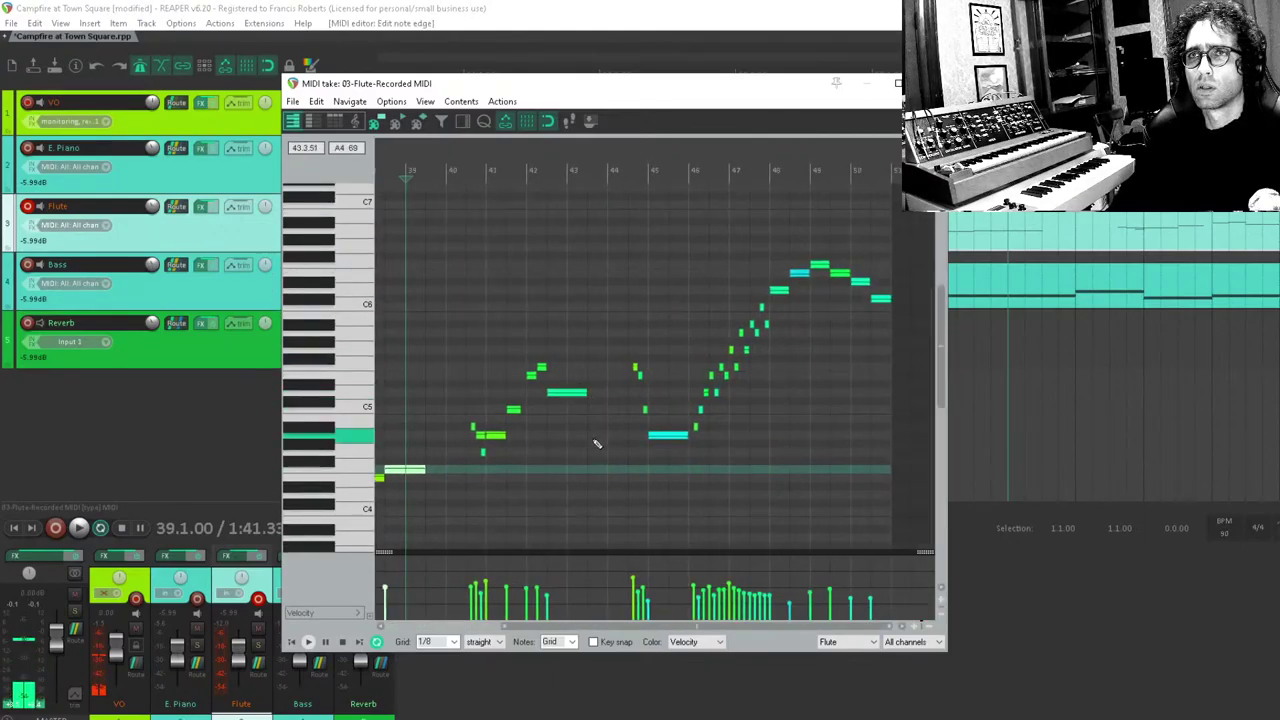
click(680, 449)
scroll(680, 449, up, 3)
drag(683, 434, 628, 434)
scroll(628, 434, down, 3)
key(Escape)
scroll(749, 338, down, 3)
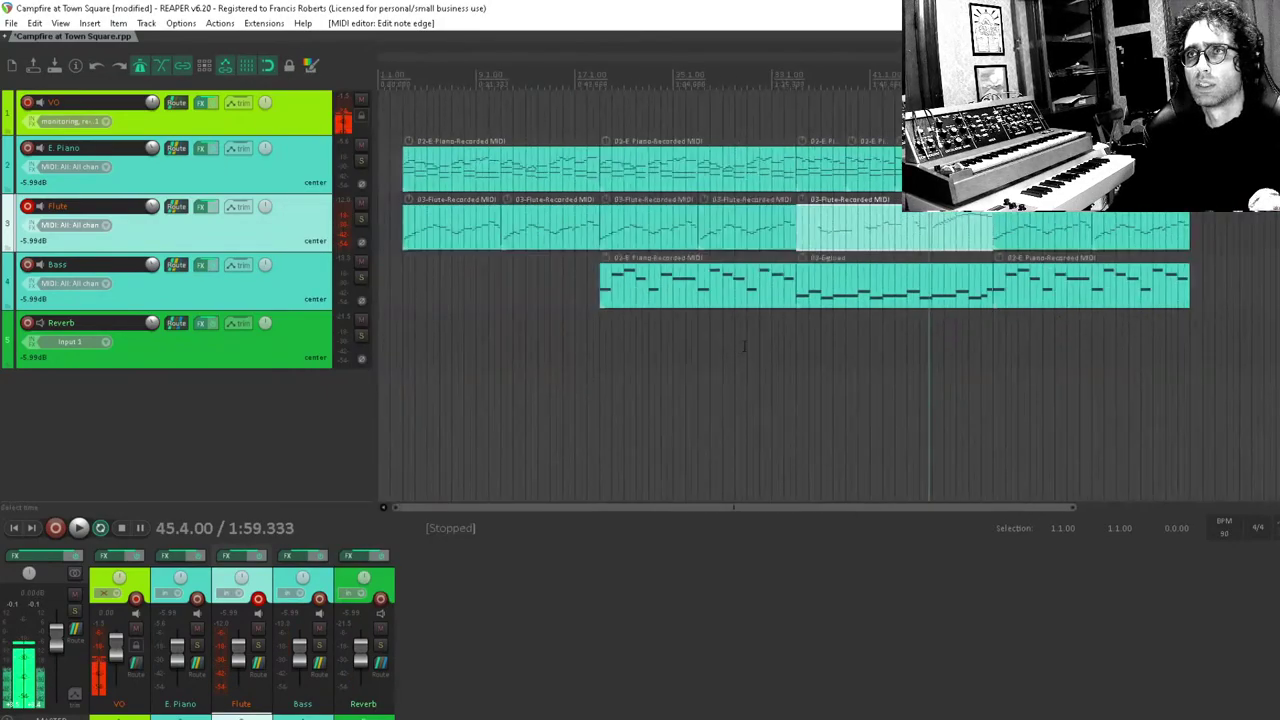
click(749, 338)
key(ctrl+s)
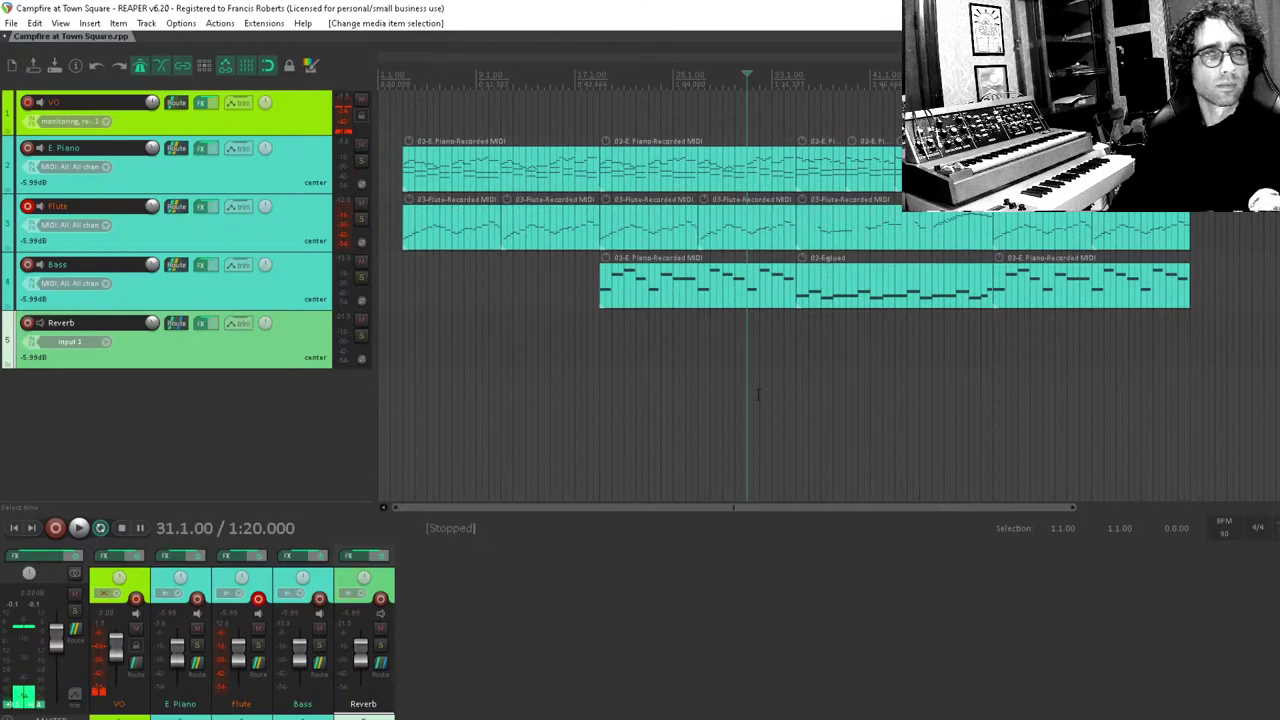
Play the arrangement from 34.1.00 and, in the new Flute item, shorten the A4 note starting at 40.4 to an eighth note.
click(787, 340)
key(space)
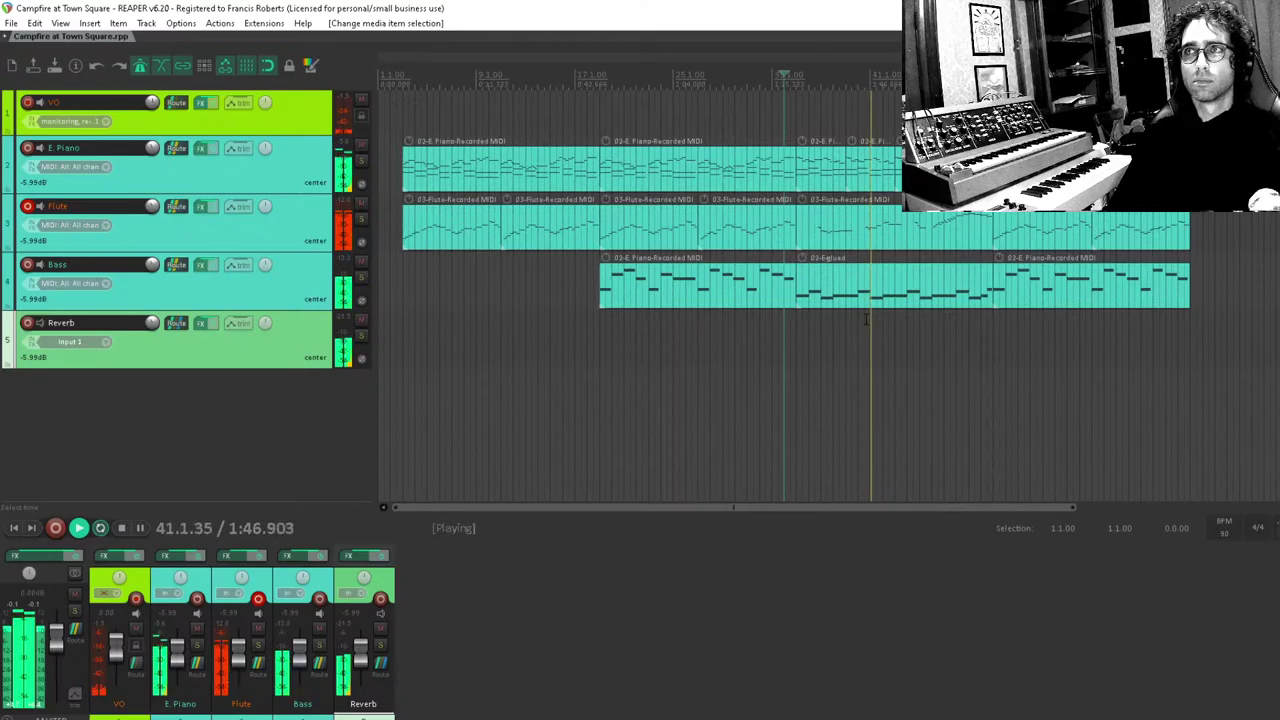
scroll(987, 325, up, 5)
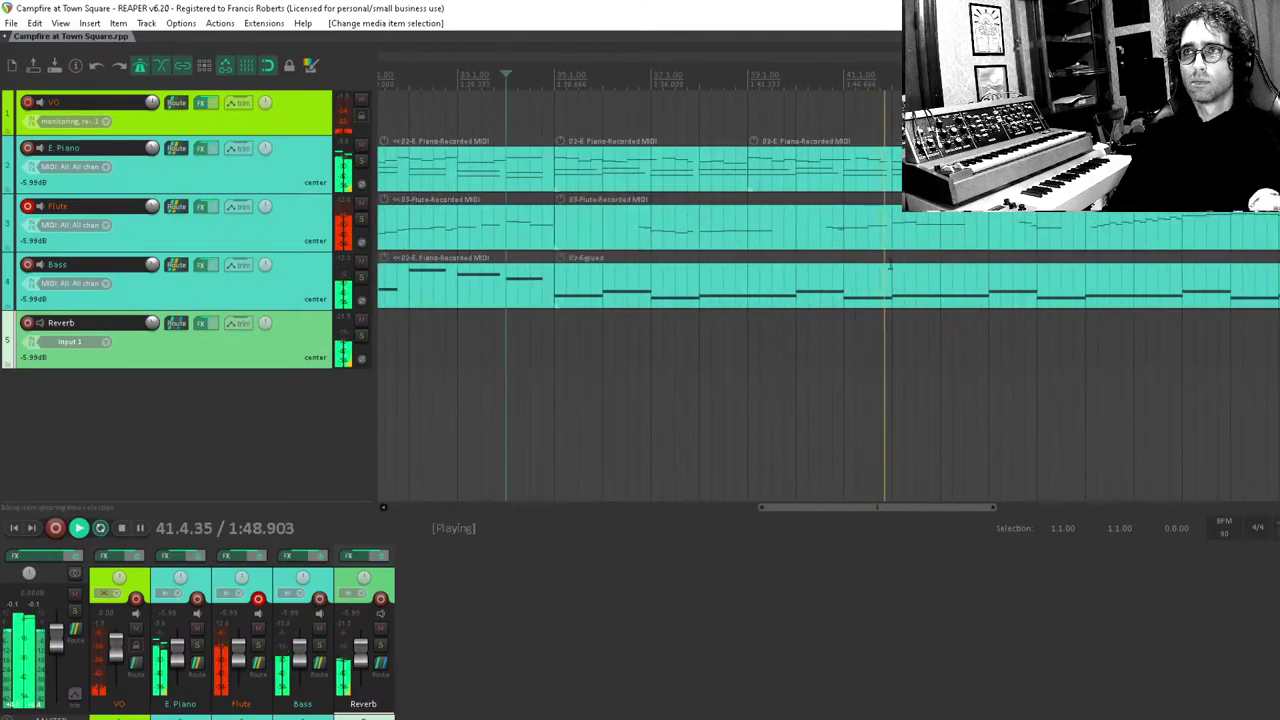
double_click(843, 236)
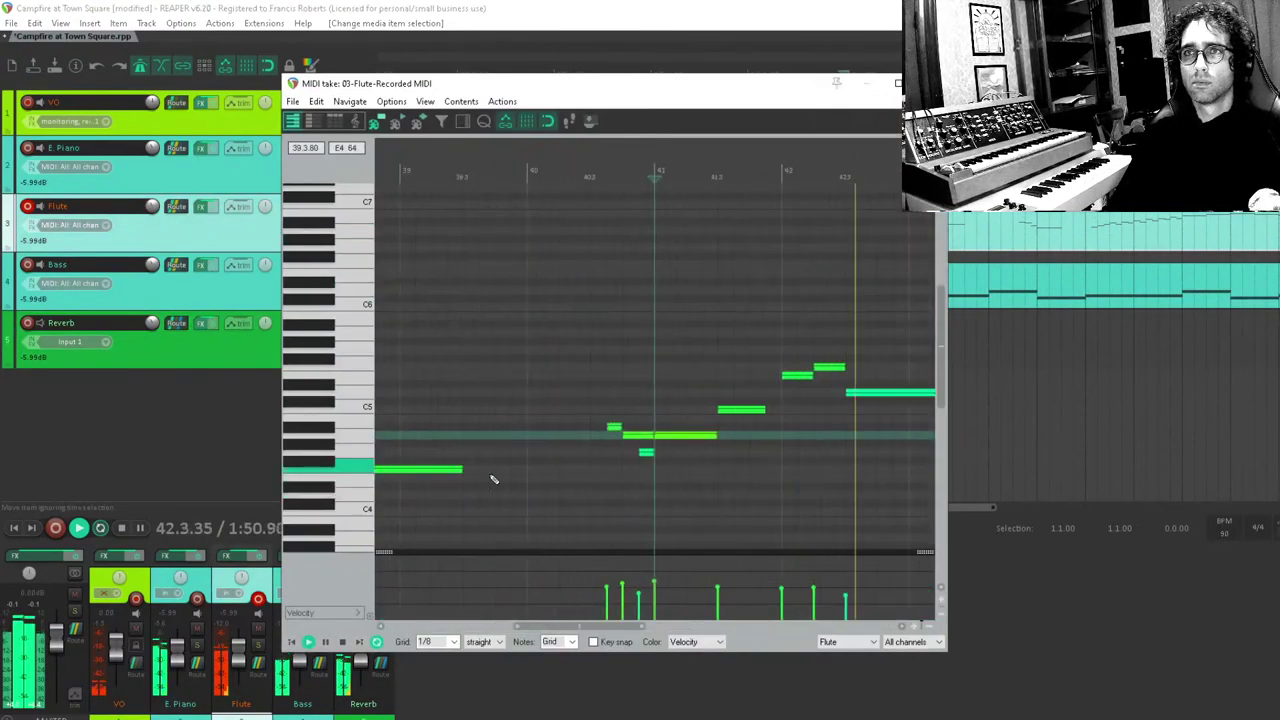
click(632, 438)
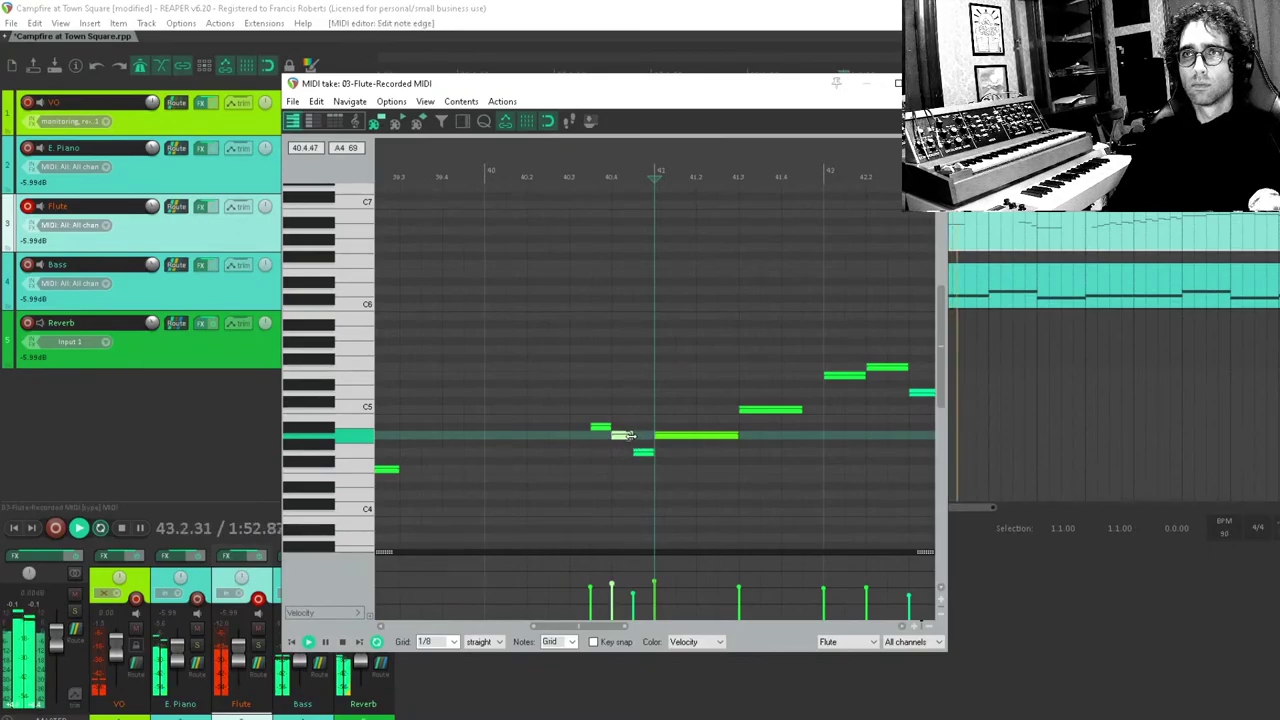
scroll(853, 337, down, 4)
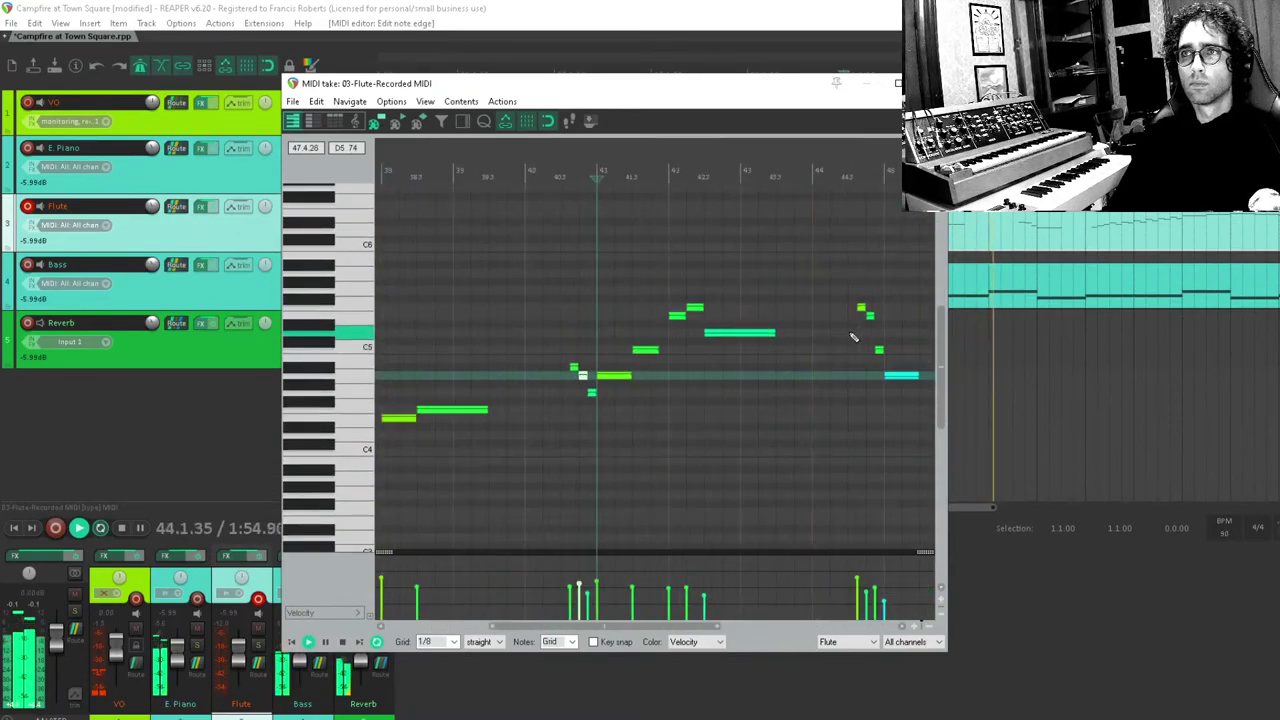
scroll(853, 337, up, 4)
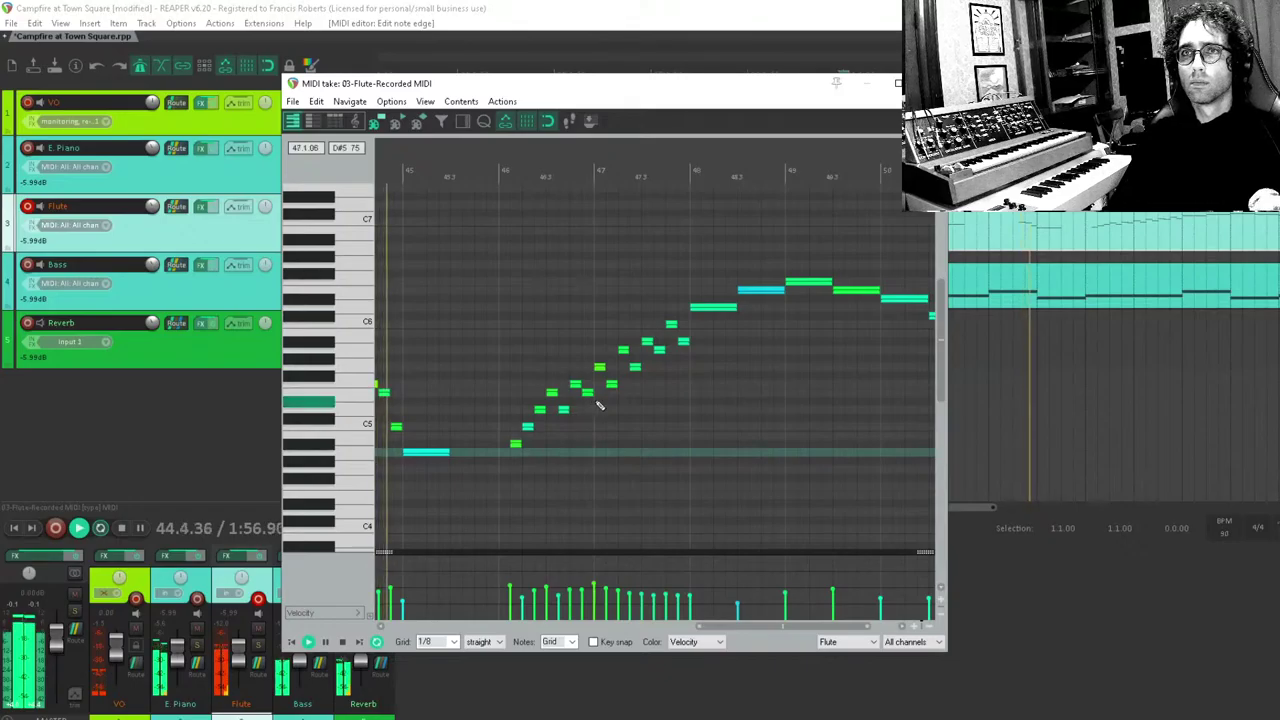
scroll(600, 410, down, 4)
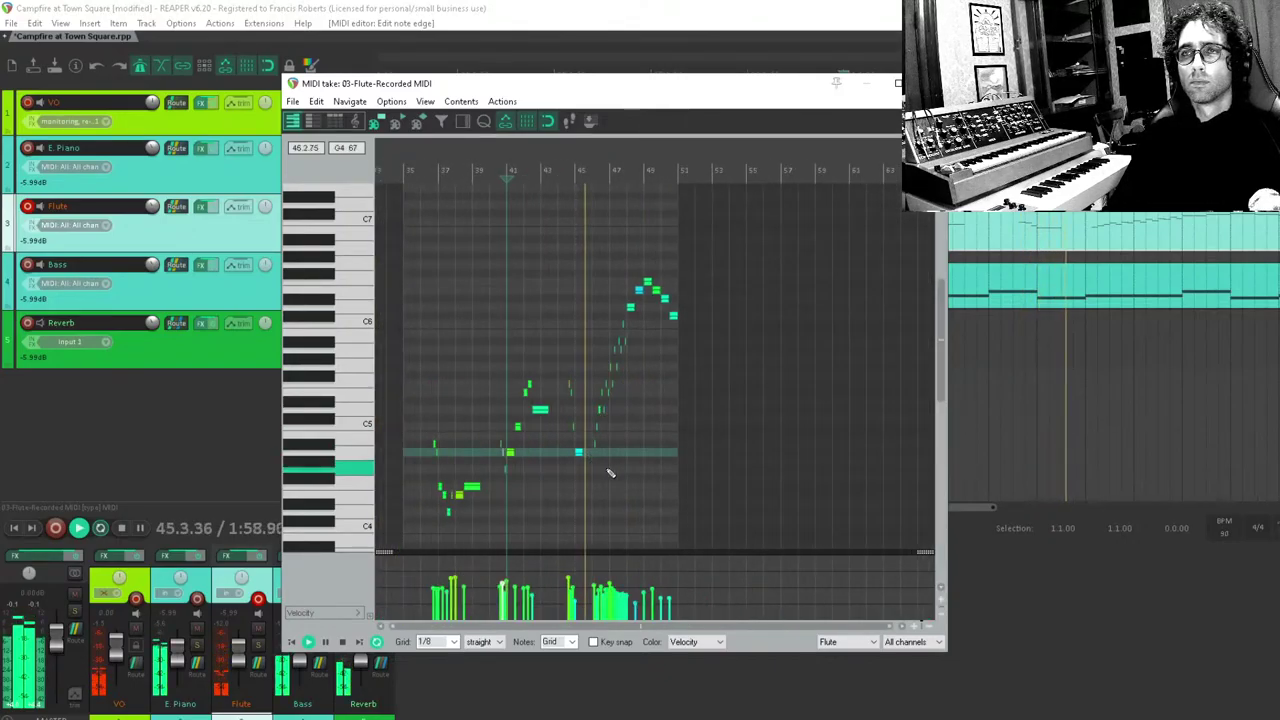
Lower the Flute note starting at bar 50 to D6 and play the ending from 49.3.
scroll(600, 472, up, 5)
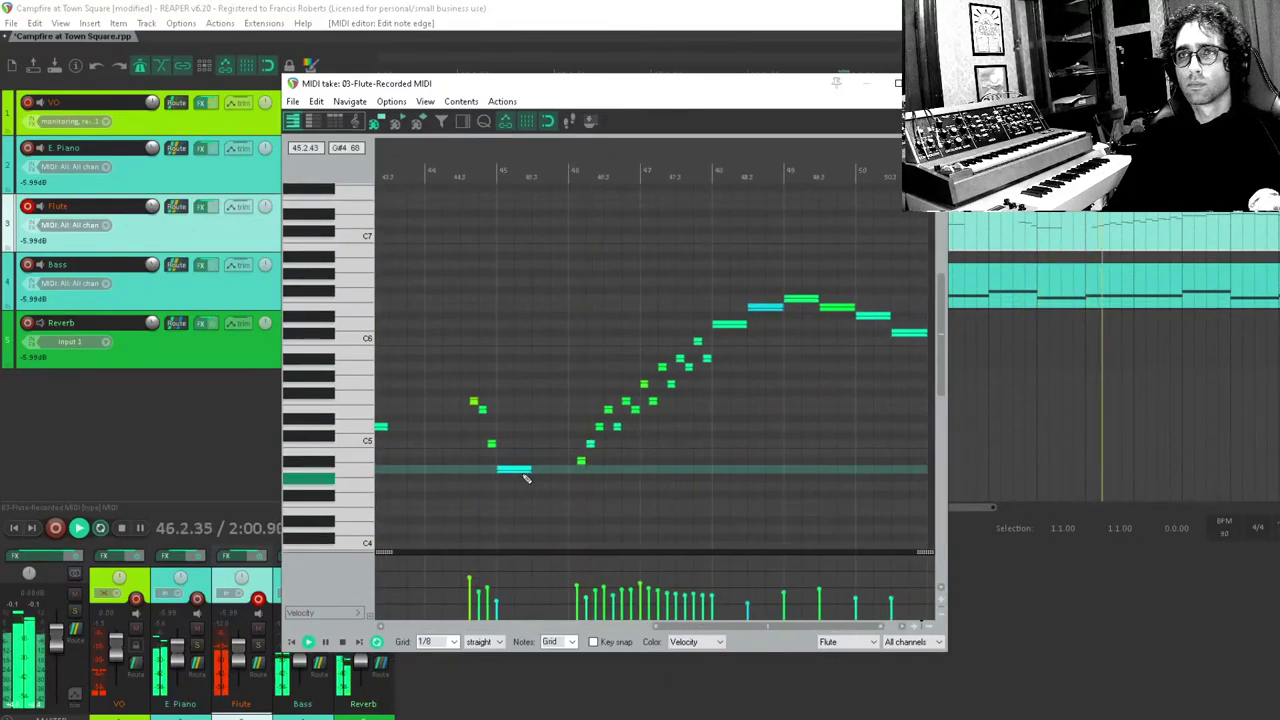
scroll(665, 430, up, 2)
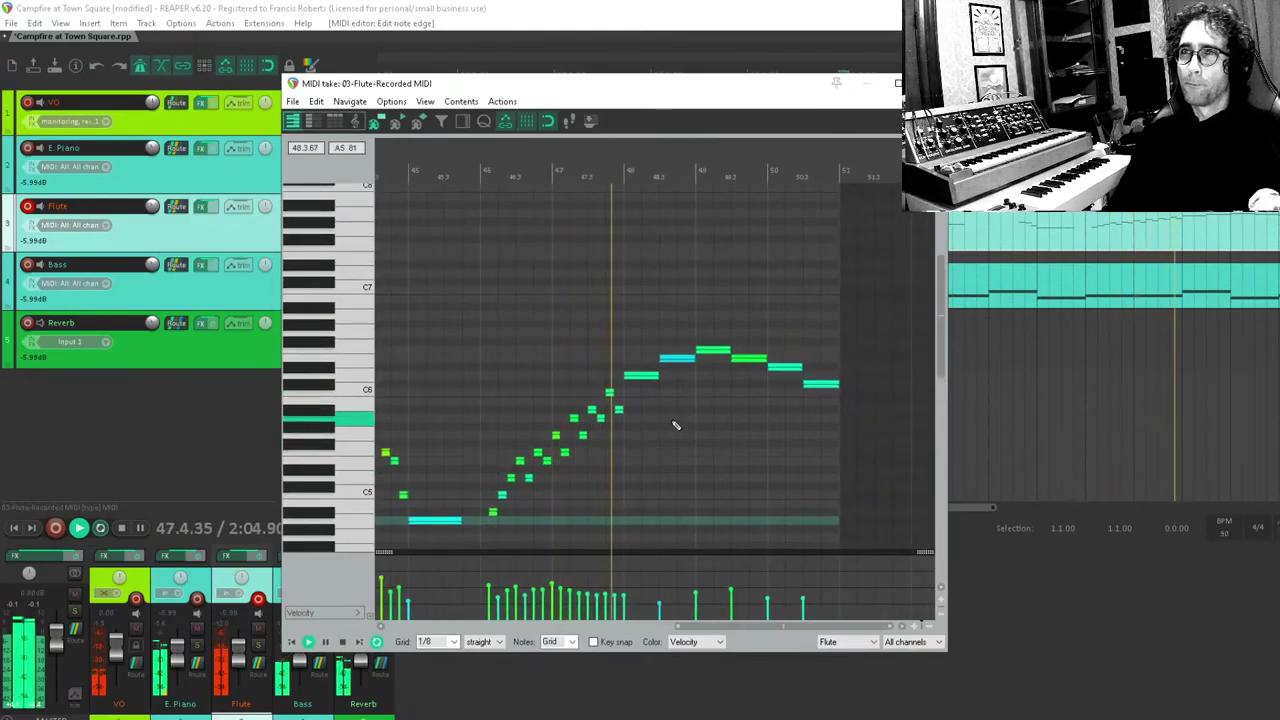
mouse_move(694, 408)
mouse_down()
mouse_move(623, 457)
mouse_move(683, 409)
mouse_up()
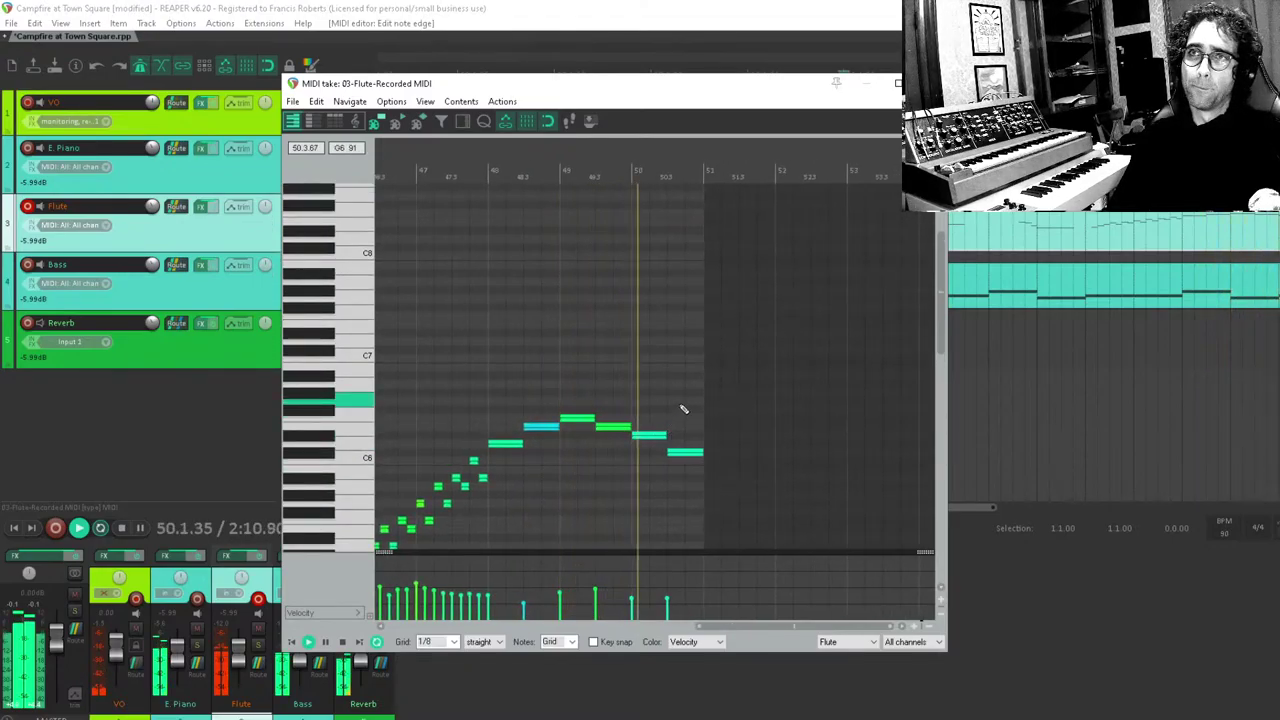
click(649, 436)
key(space)
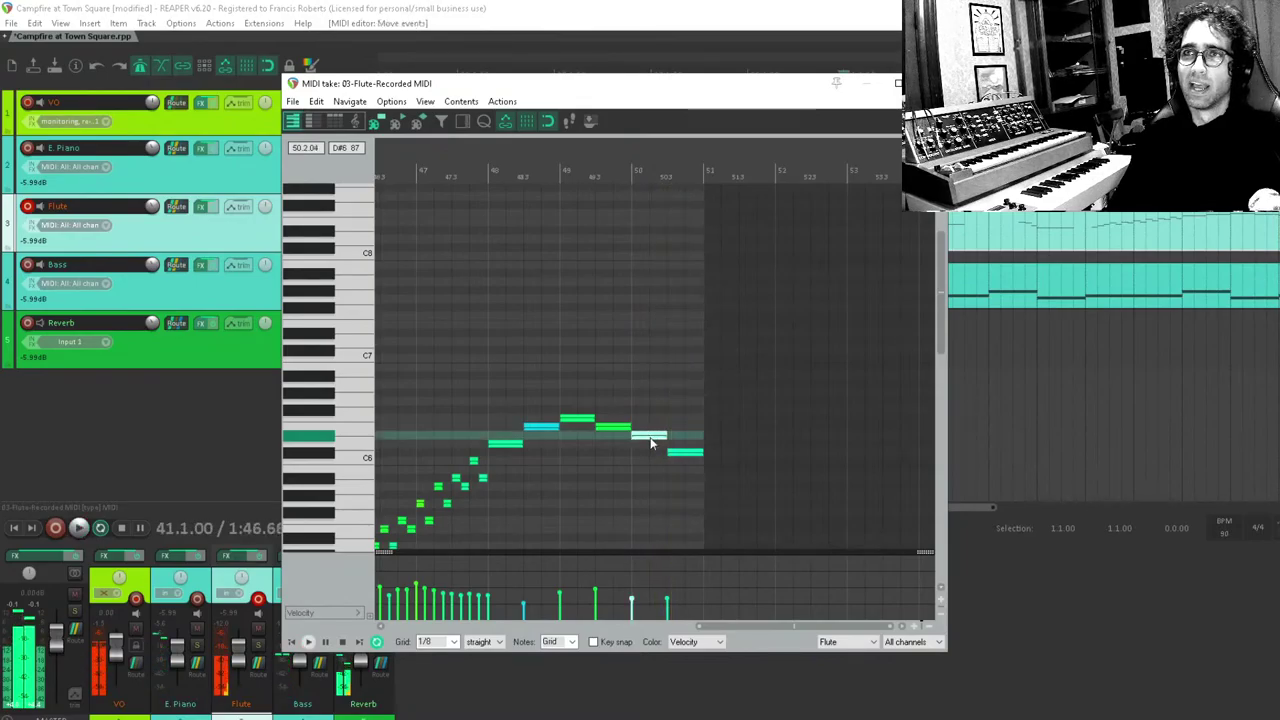
drag(651, 442, 651, 447)
click(600, 458)
key(space)
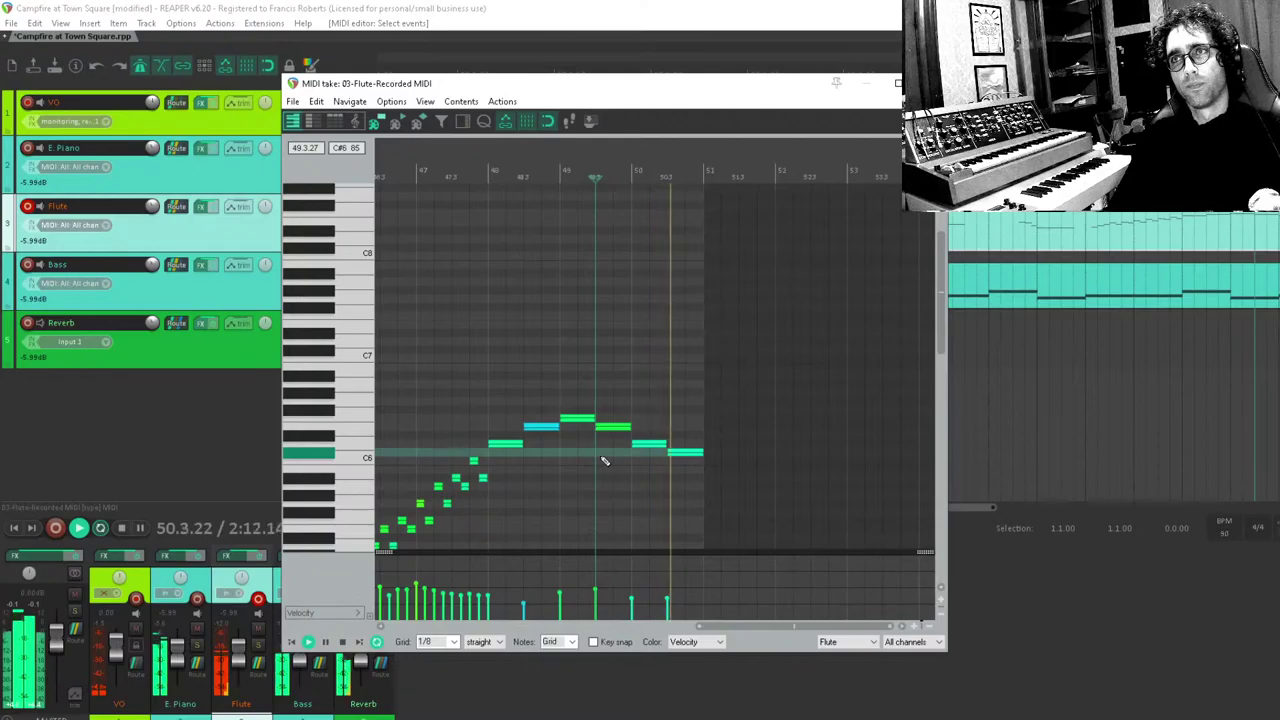
Delete the Flute's last note, starting at 50.3, and play the ending again from 49.3.
scroll(711, 455, up, 5)
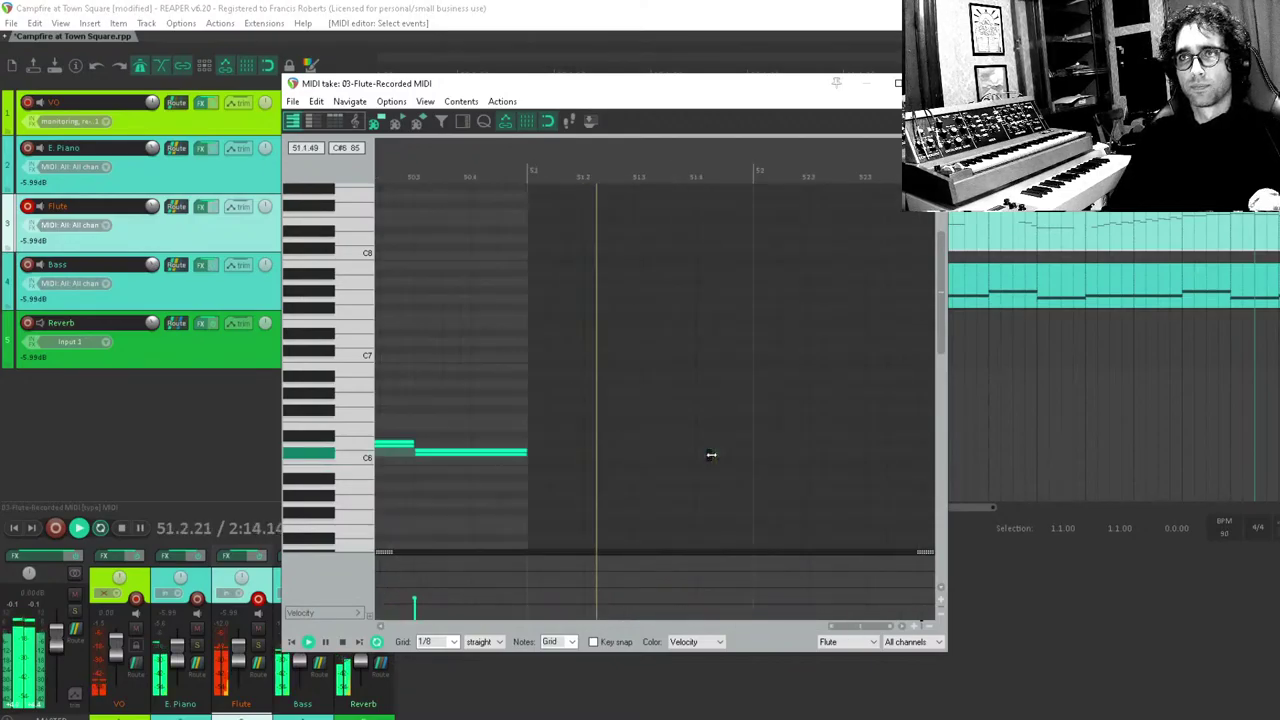
key(space)
double_click(520, 452)
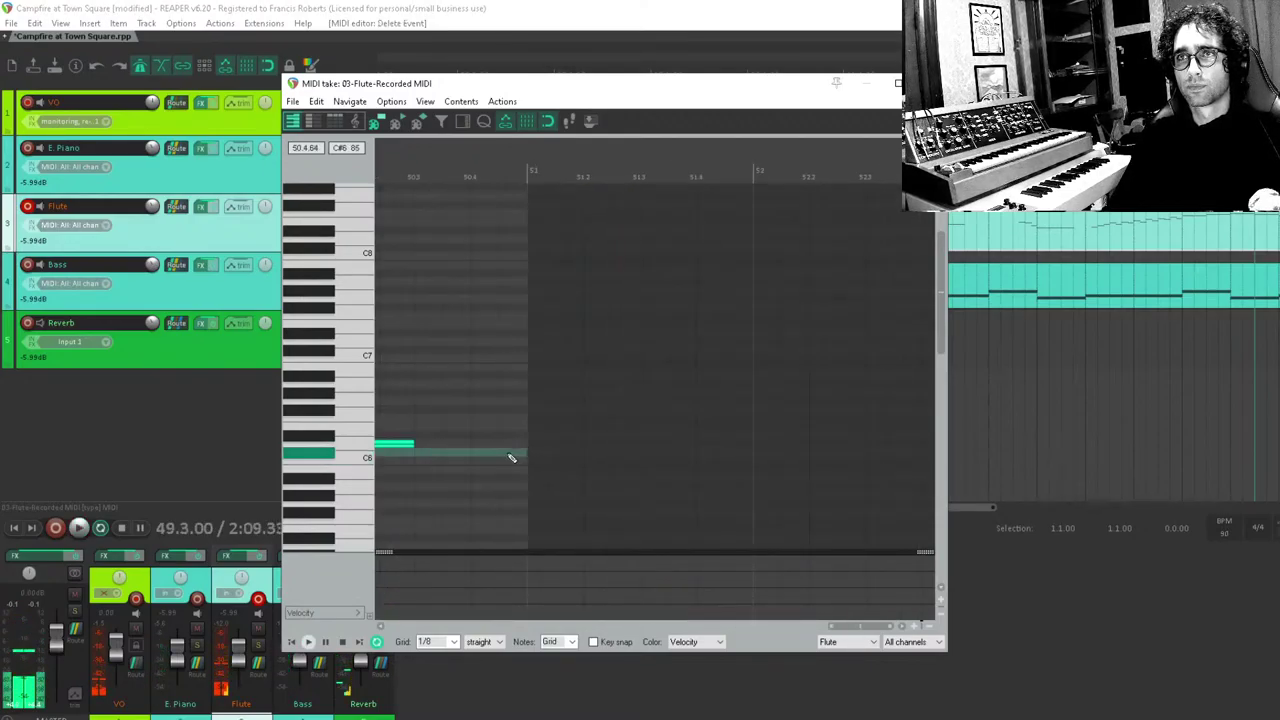
scroll(494, 477, down, 5)
key(space)
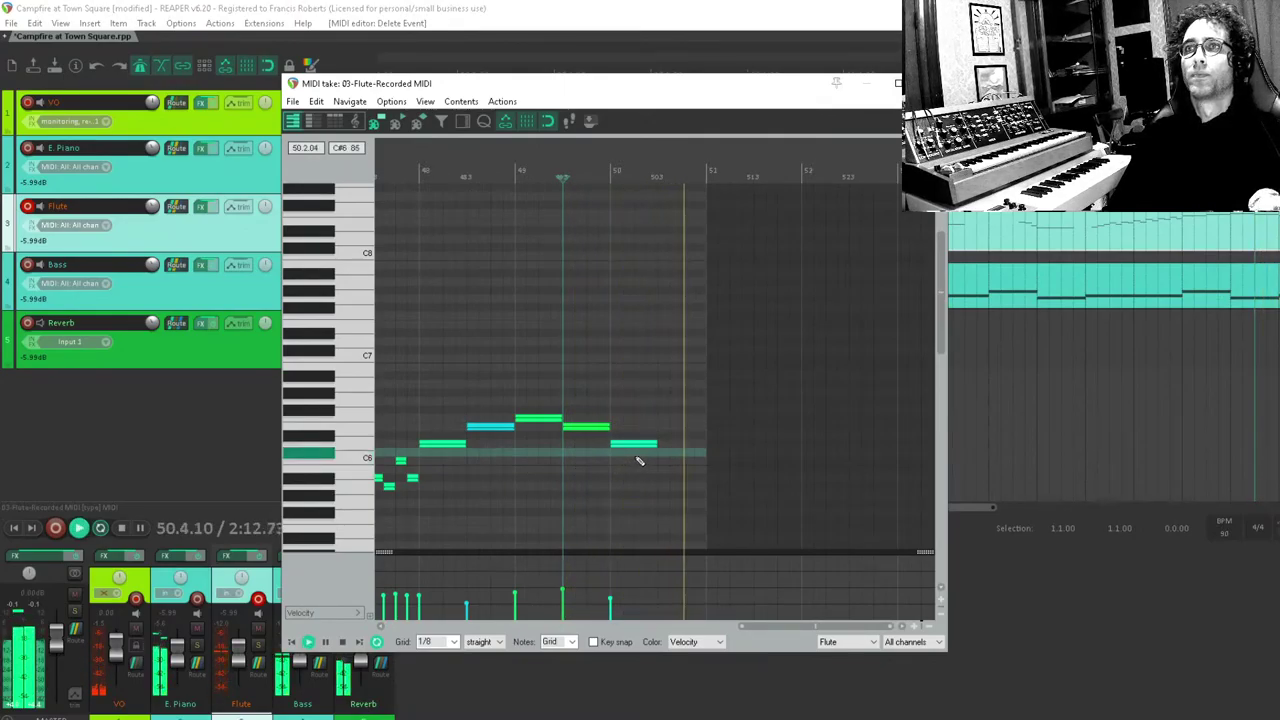
key(space)
Select the five half-bar Flute notes from bar 48 to 50.3 and close the MIDI editor.
drag(618, 458, 714, 382)
drag(772, 309, 512, 472)
scroll(541, 463, down, 2)
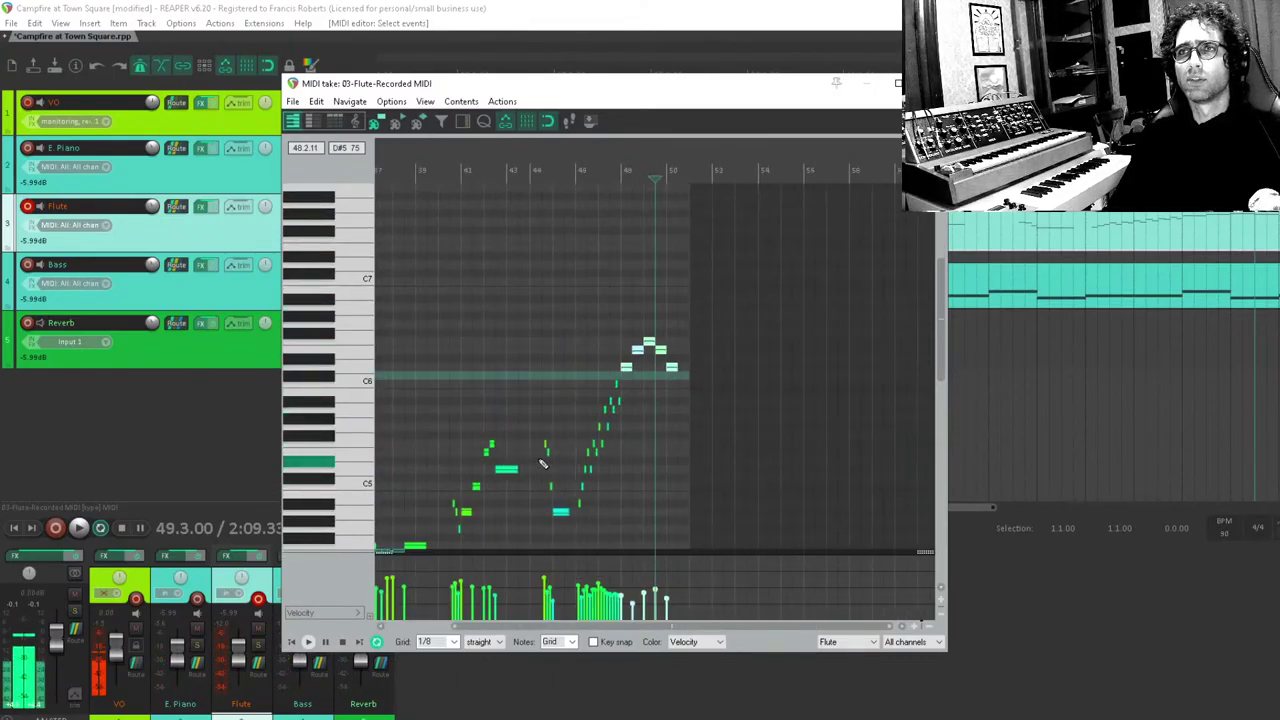
key(Escape)
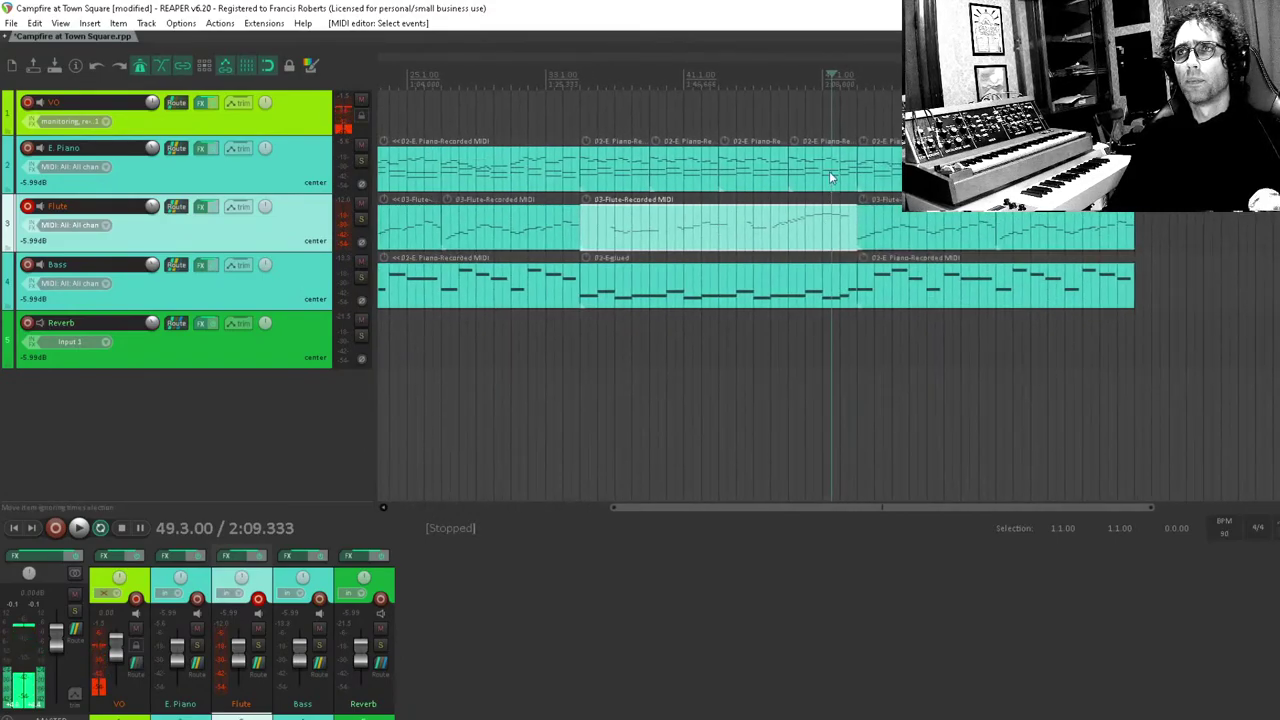
Copy the E. Piano, Flute and Bass items of bars 35 to 51 to bar 67 and save the project.
drag(834, 170, 636, 356)
click(625, 174)
drag(1265, 280, 1152, 280)
Reopen the Flute item at bar 35 and move its last five notes, from bar 48, down one octave.
double_click(650, 228)
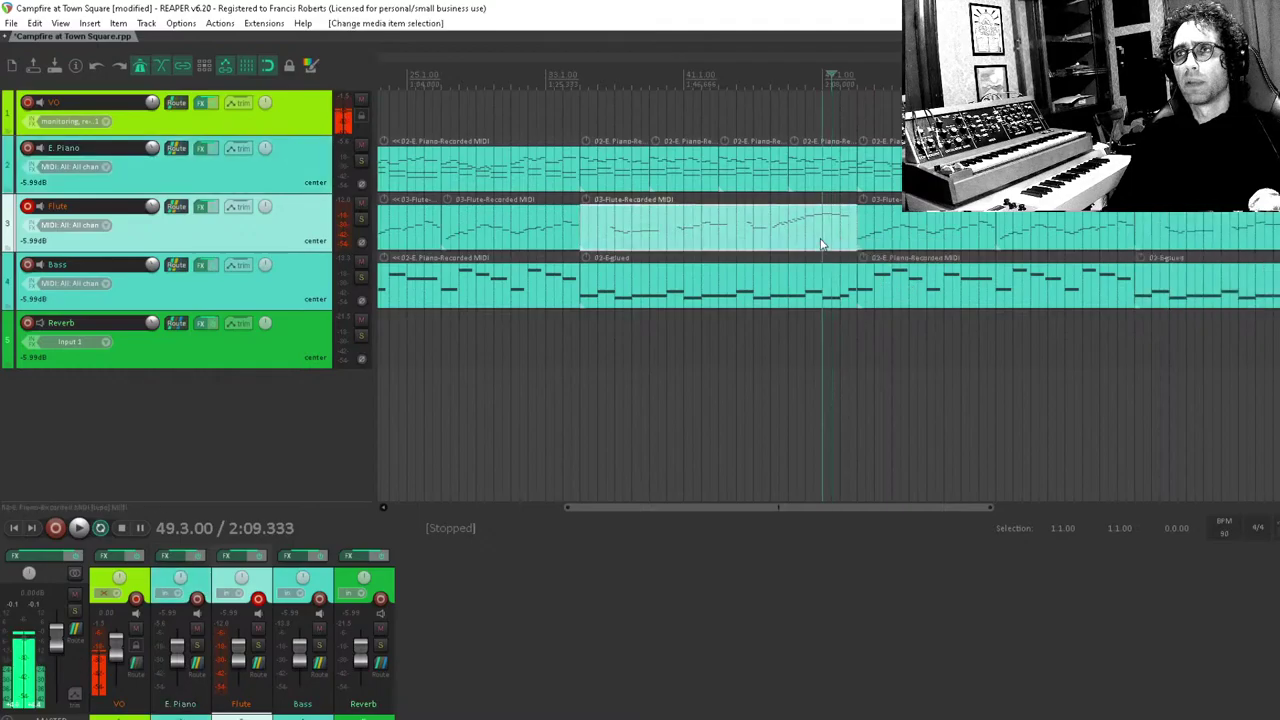
drag(650, 406, 735, 338)
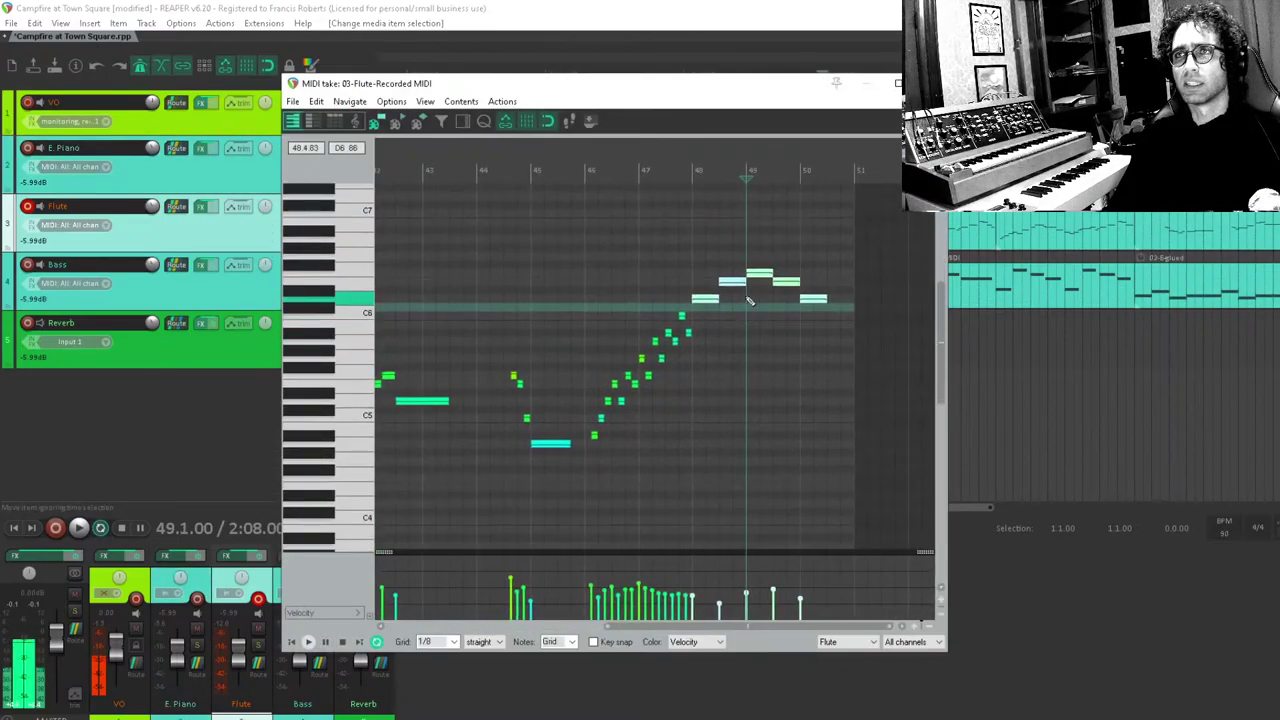
drag(834, 249, 712, 360)
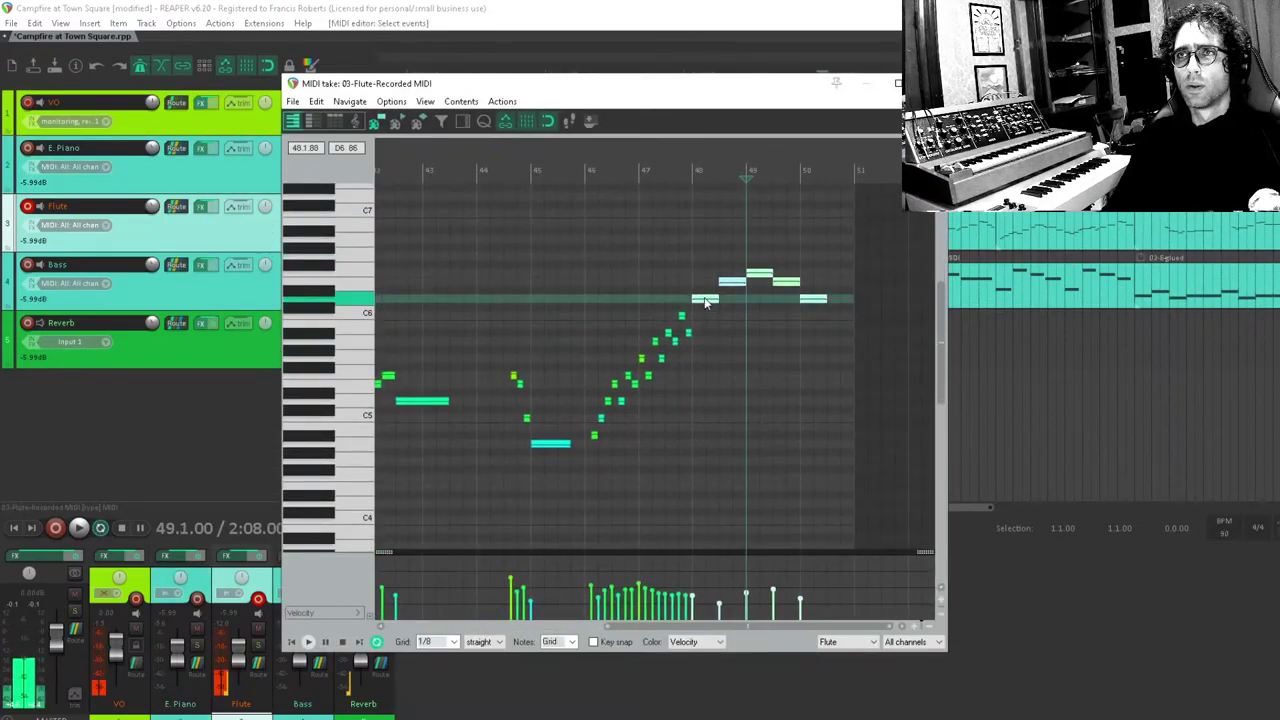
drag(705, 302, 705, 405)
Lower the six Flute eighth notes from 47.2 to bar 48 to G5, E5, F5, D5, E5 and C5.
drag(714, 284, 640, 402)
scroll(760, 338, up, 3)
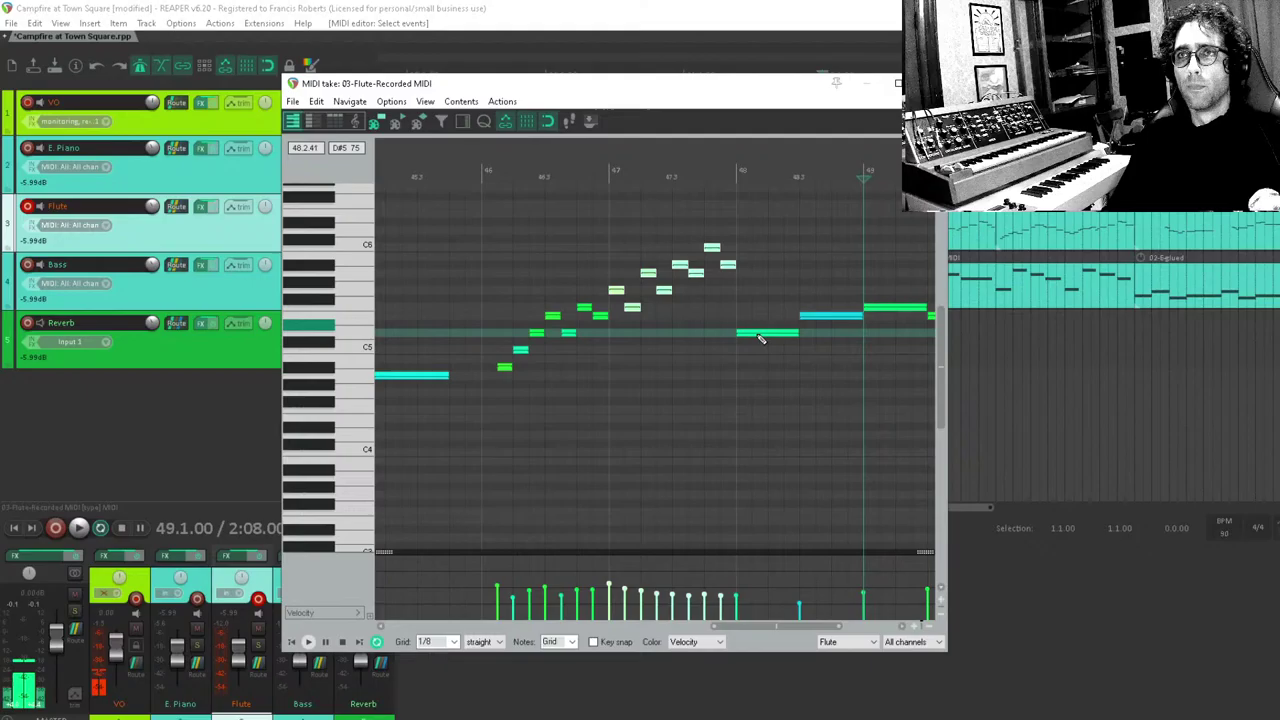
click(636, 342)
scroll(663, 309, up, 3)
drag(670, 276, 709, 307)
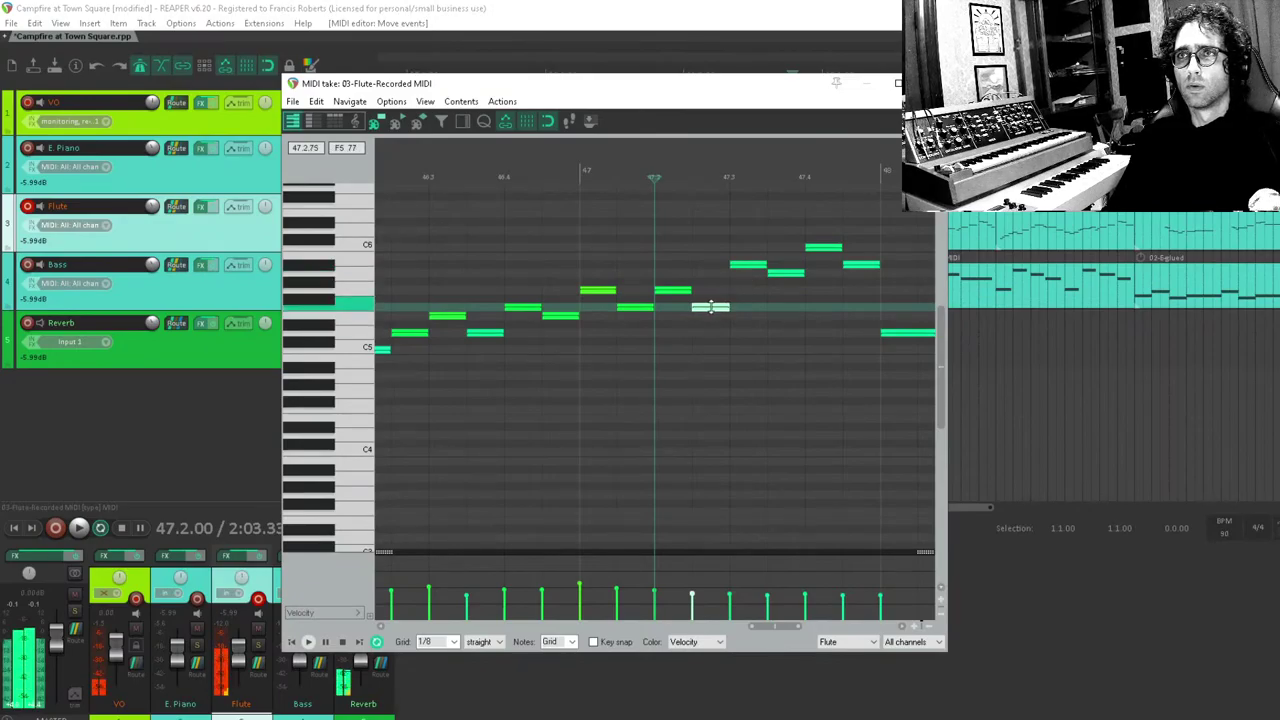
drag(721, 310, 722, 316)
drag(748, 265, 785, 334)
drag(823, 248, 826, 317)
drag(861, 265, 849, 356)
Play the reworked Flute ending from 47.1.50, close the MIDI editor, save the project and stop playback.
key(space)
scroll(646, 380, down, 2)
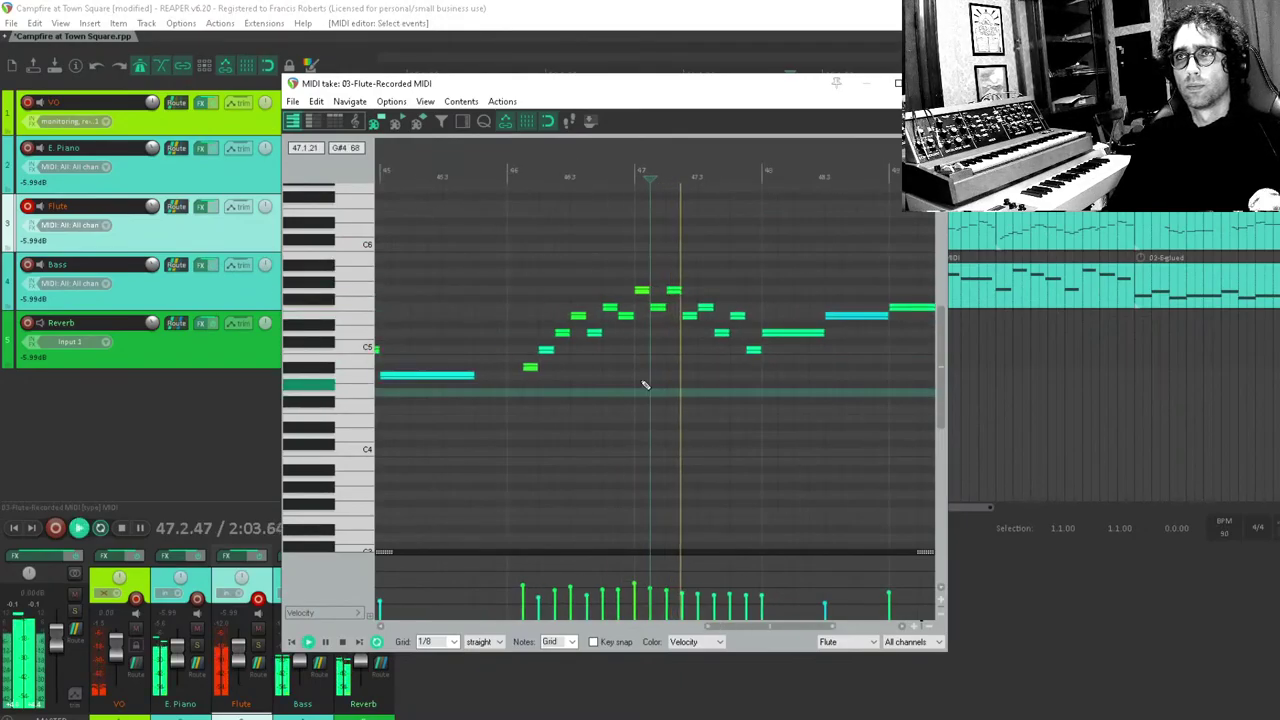
scroll(717, 410, up, 2)
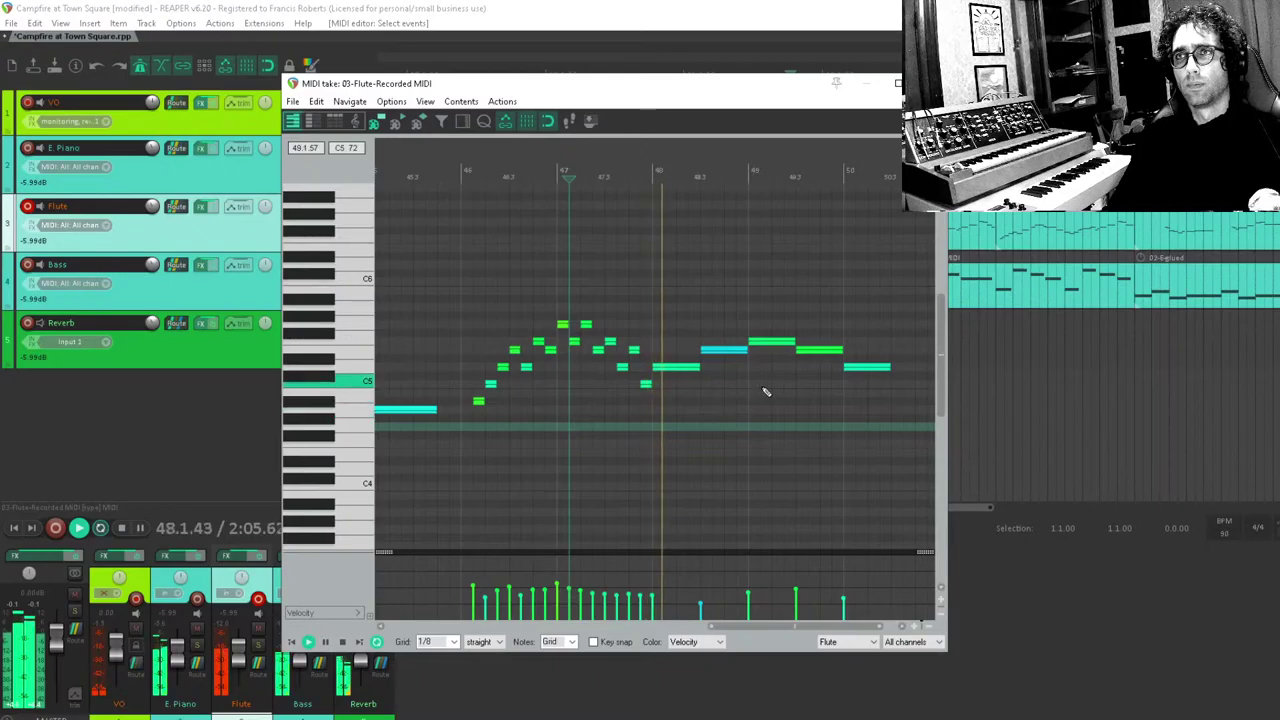
scroll(737, 403, up, 1)
scroll(757, 391, up, 1)
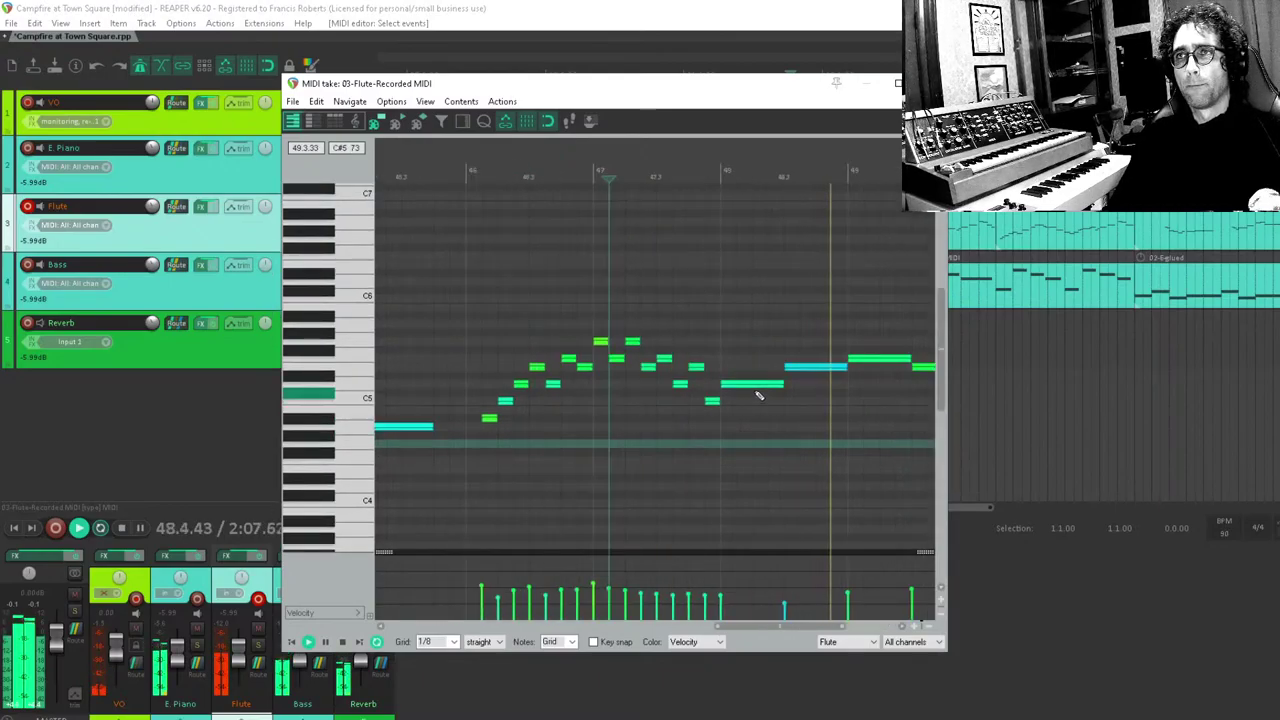
drag(795, 390, 544, 410)
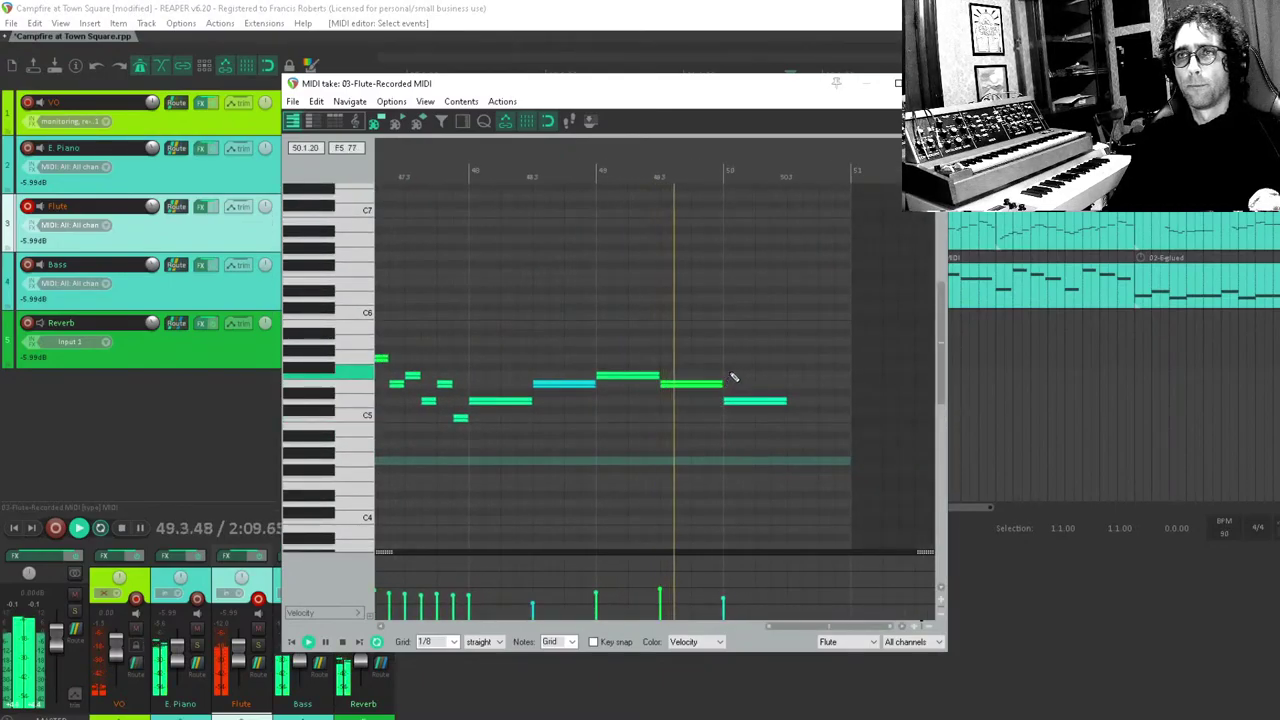
drag(734, 374, 641, 379)
key(Escape)
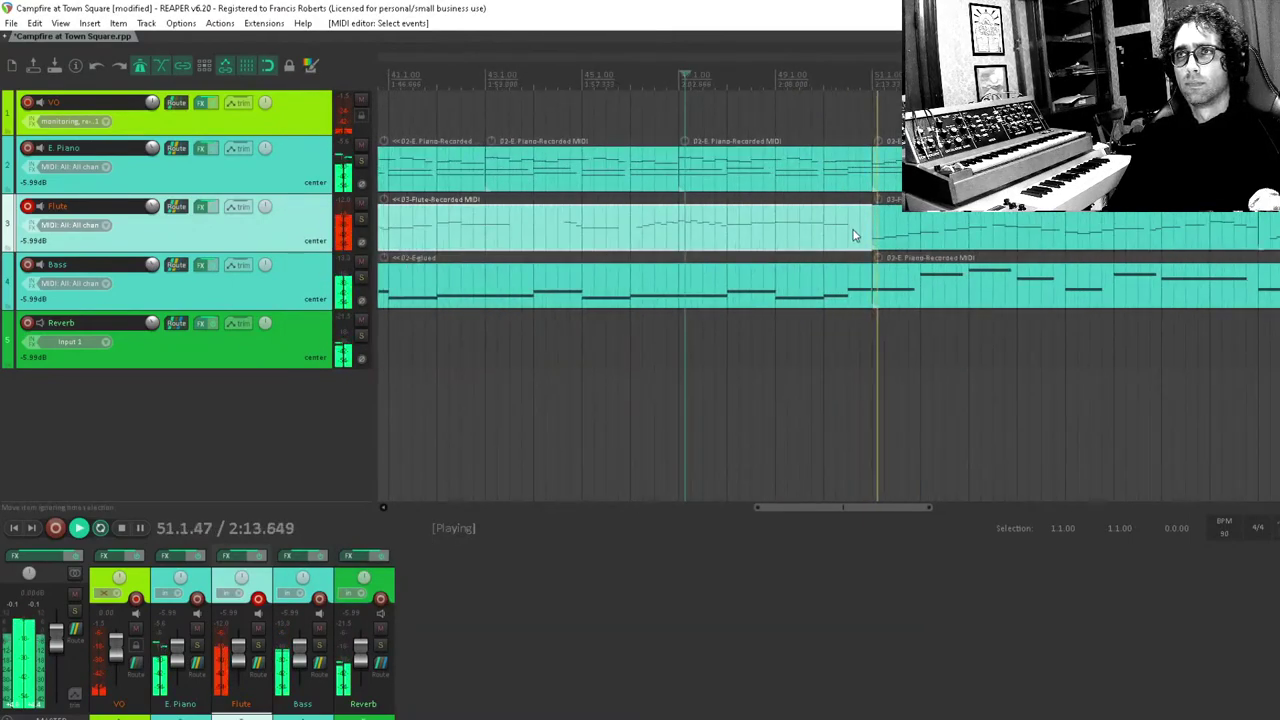
scroll(854, 234, down, 5)
key(space)
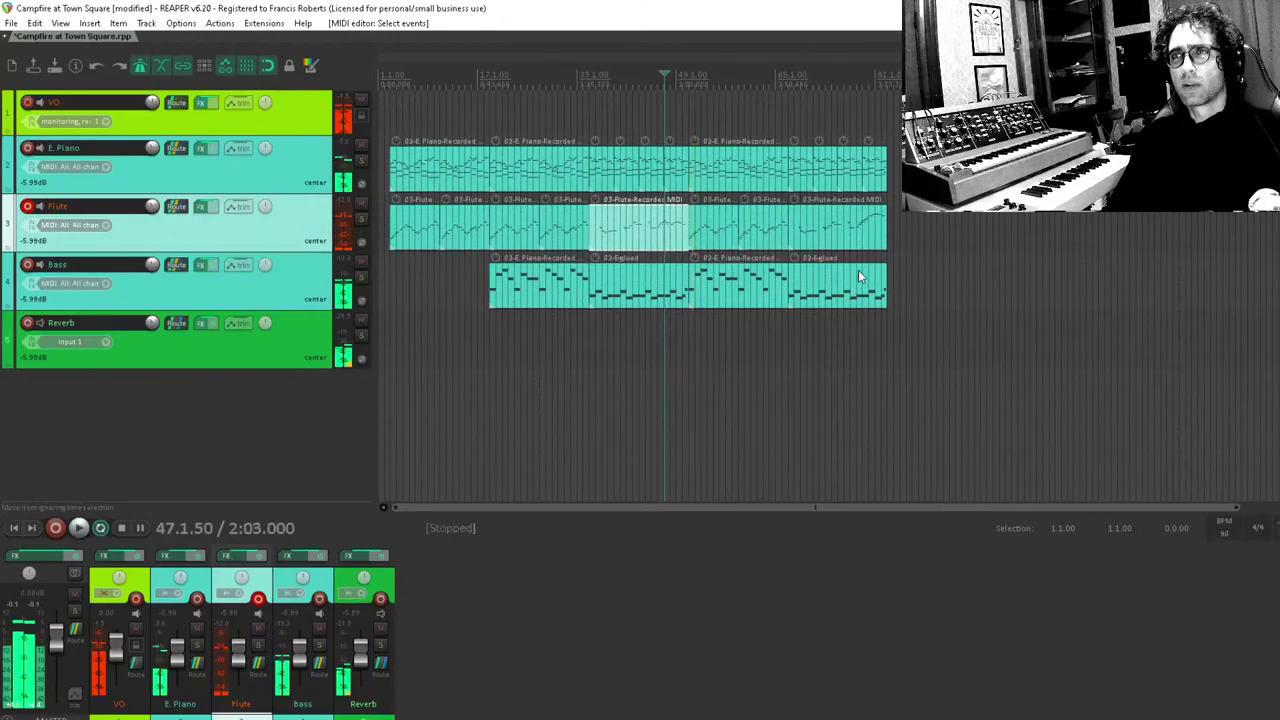
click(852, 322)
scroll(848, 322, up, 3)
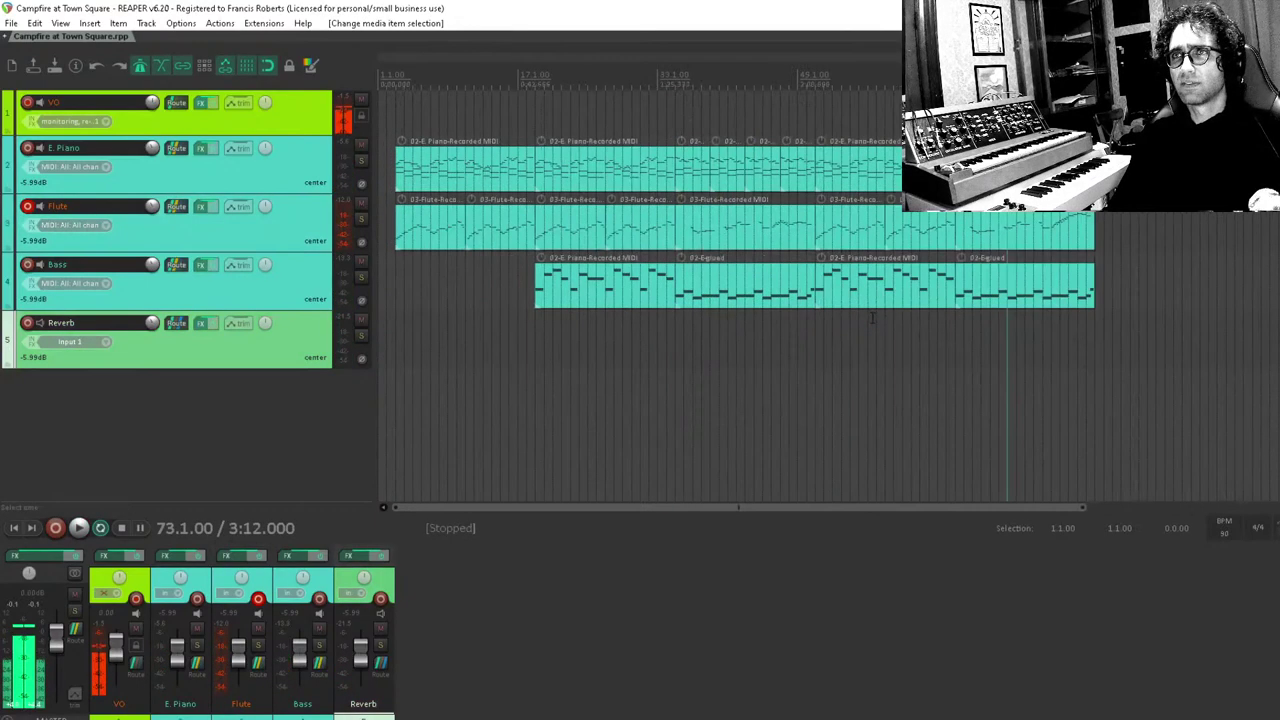
scroll(845, 322, down, 3)
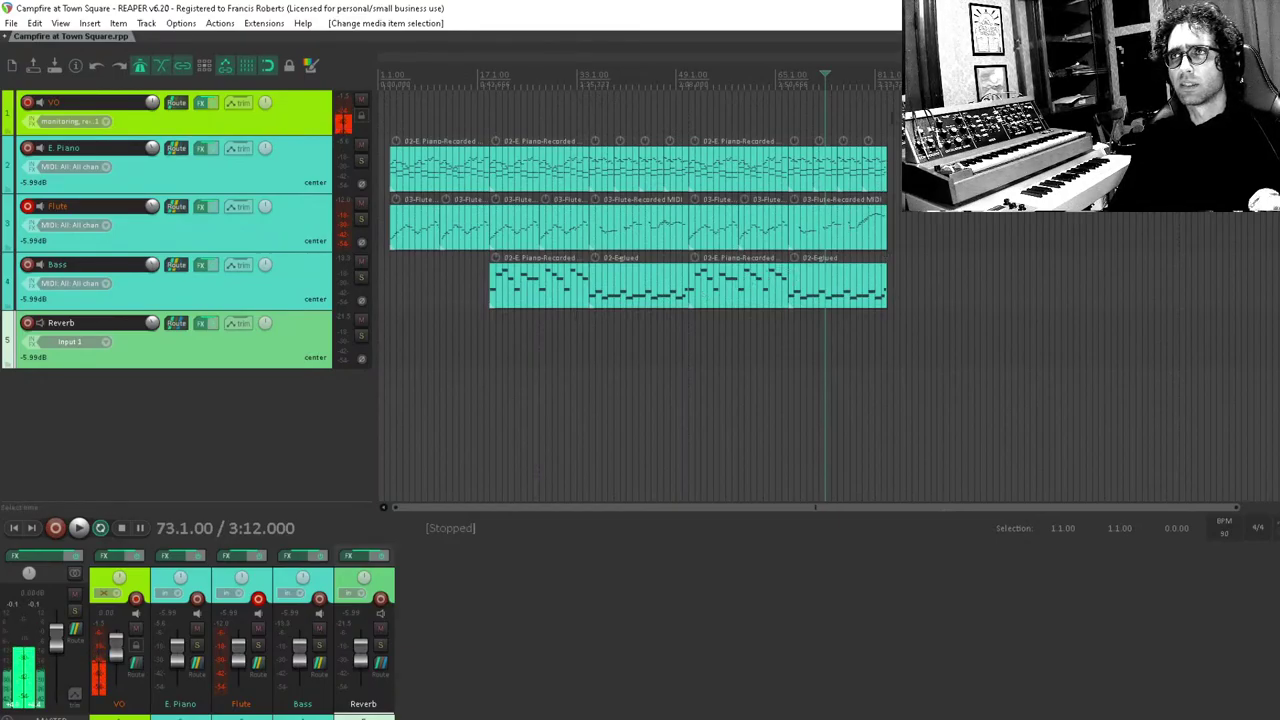
drag(884, 116, 873, 152)
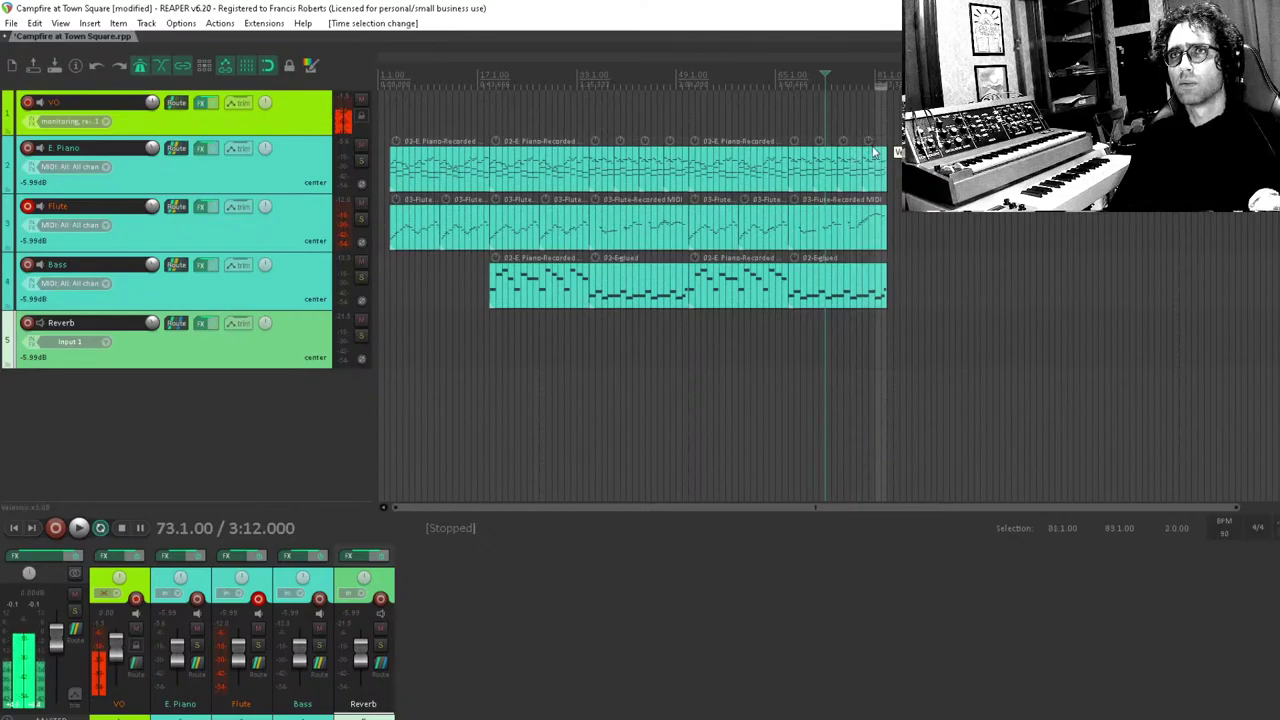
click(873, 120)
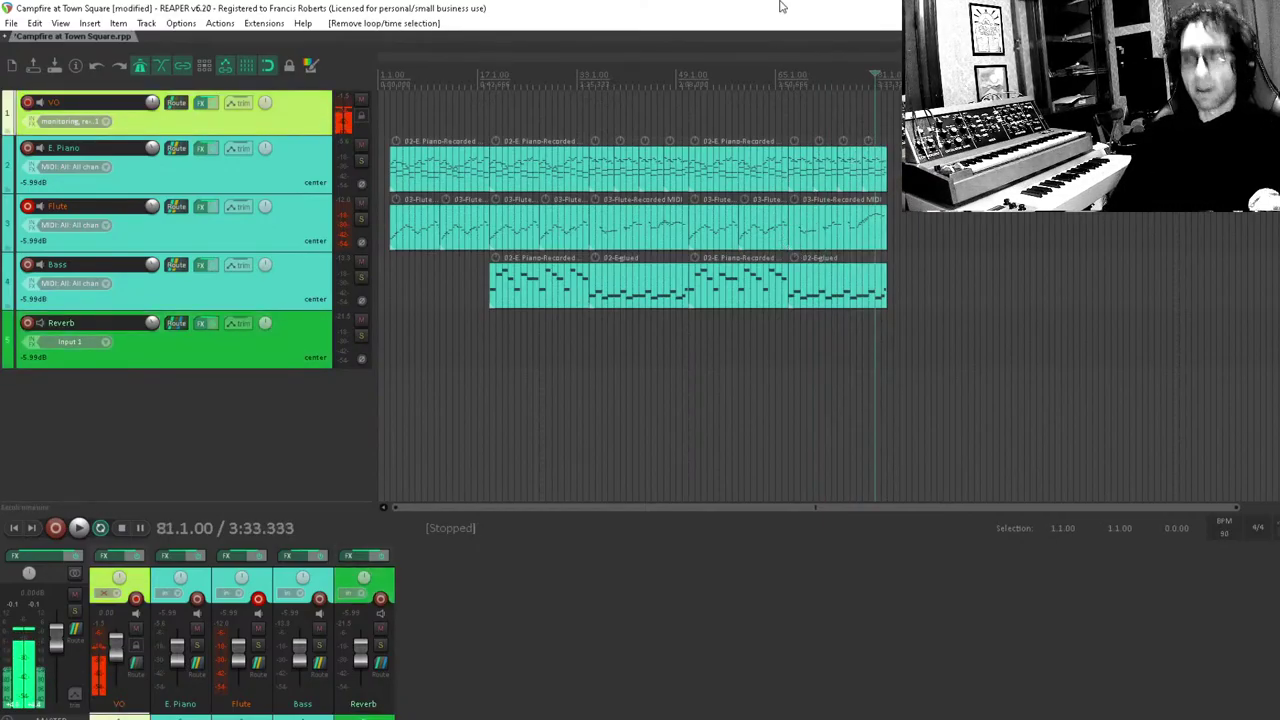
Save the project and disarm the Flute track for recording.
key(ctrl+s)
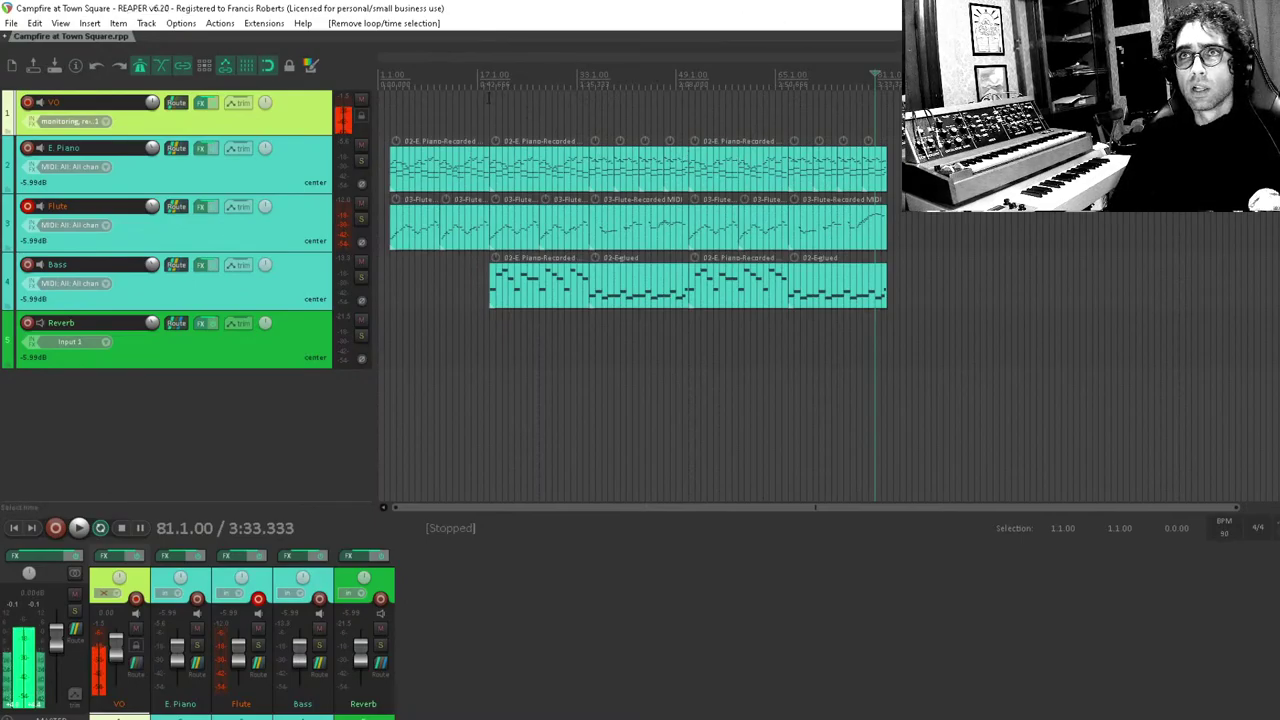
click(27, 207)
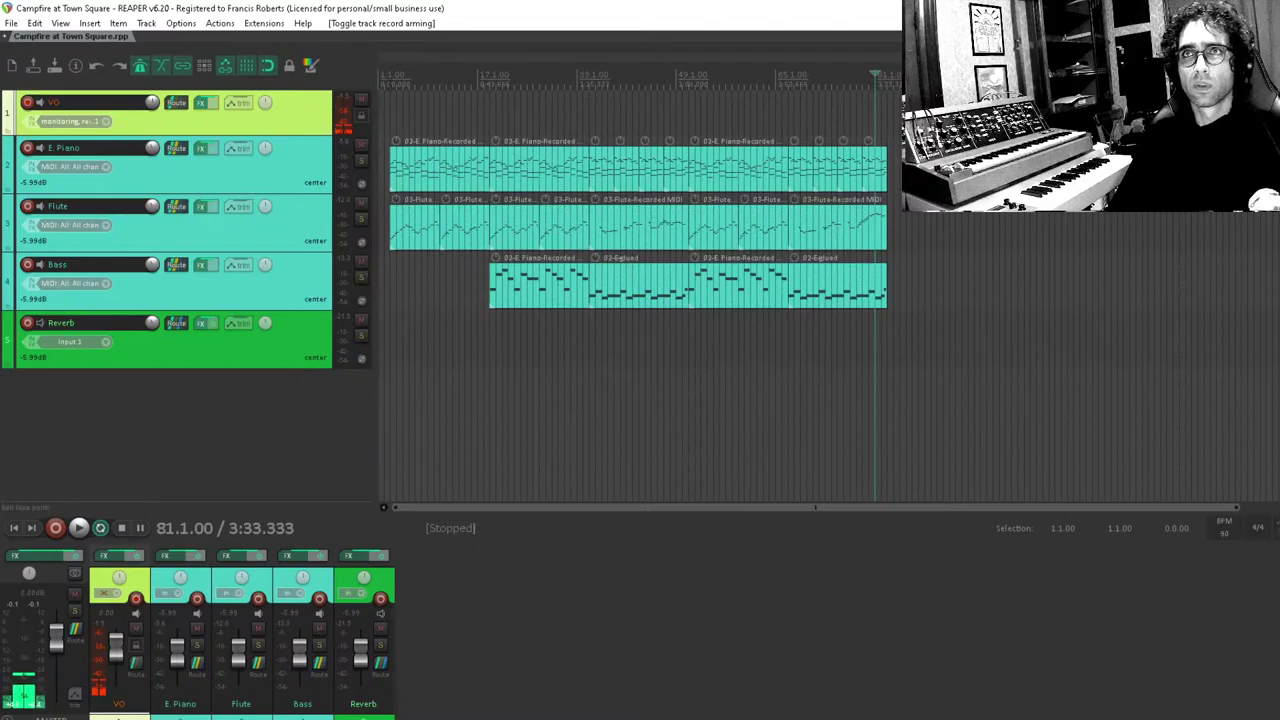
Pan the E. Piano track 13% left and the Flute track 12% right, and play from 3.1.00.
drag(397, 80, 390, 80)
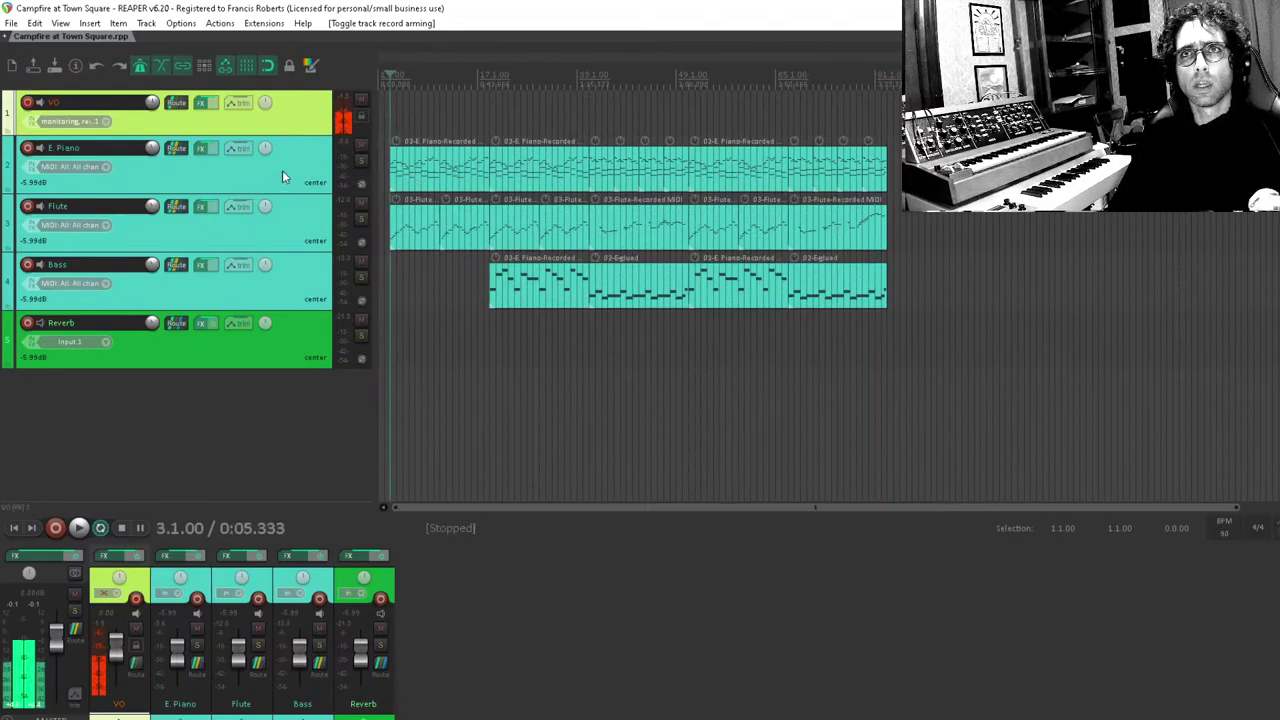
click(268, 237)
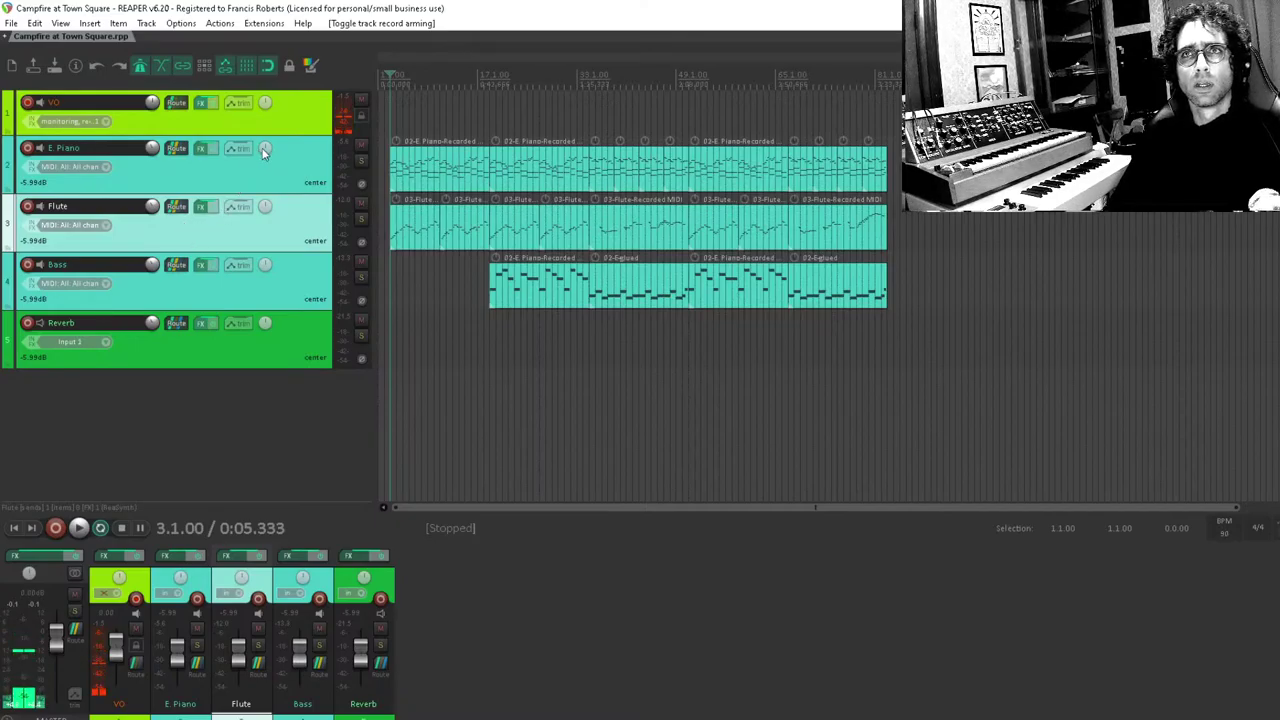
drag(265, 148, 265, 144)
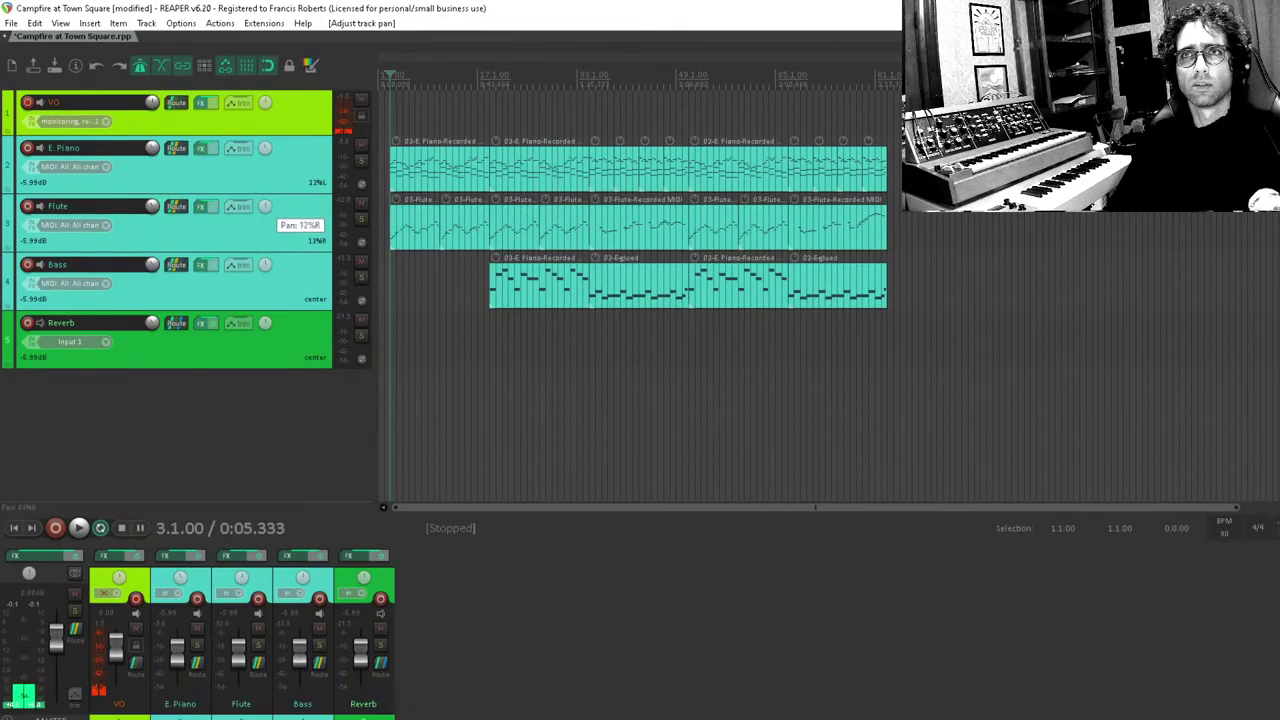
key(space)
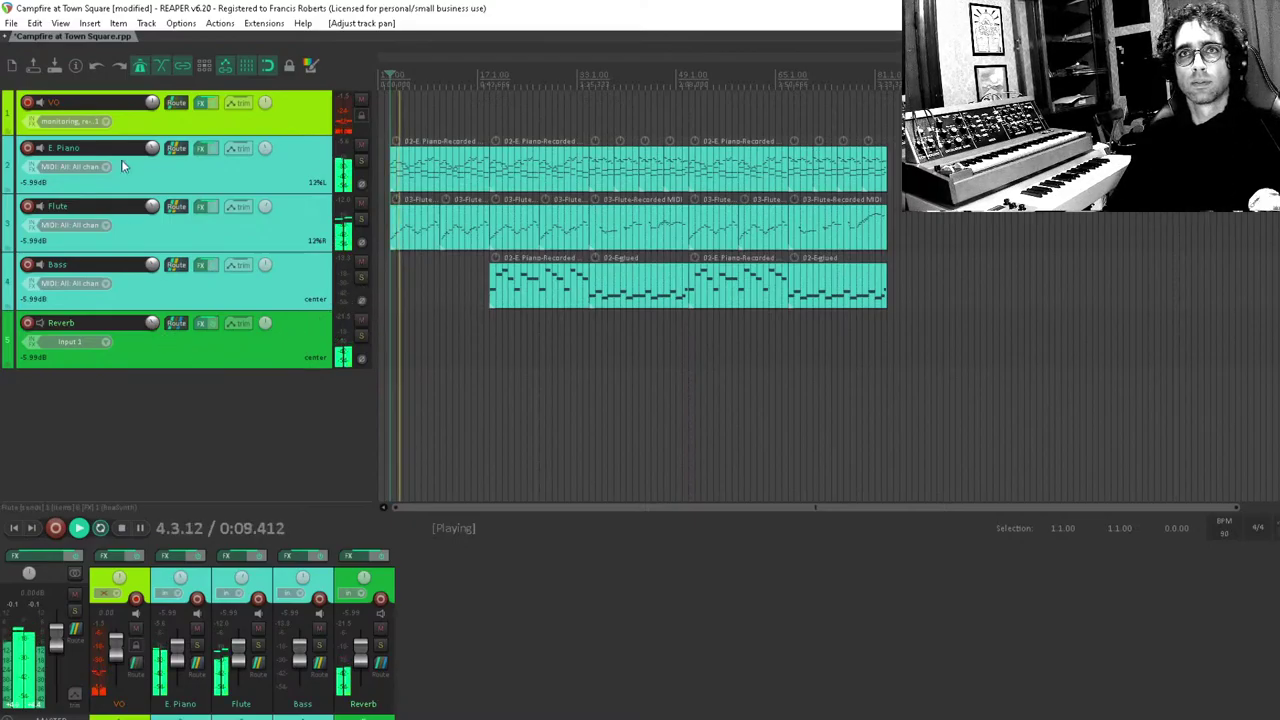
Add the JS: Ozzifier Chorus effect to the end of the Bass track's FX chain.
click(200, 266)
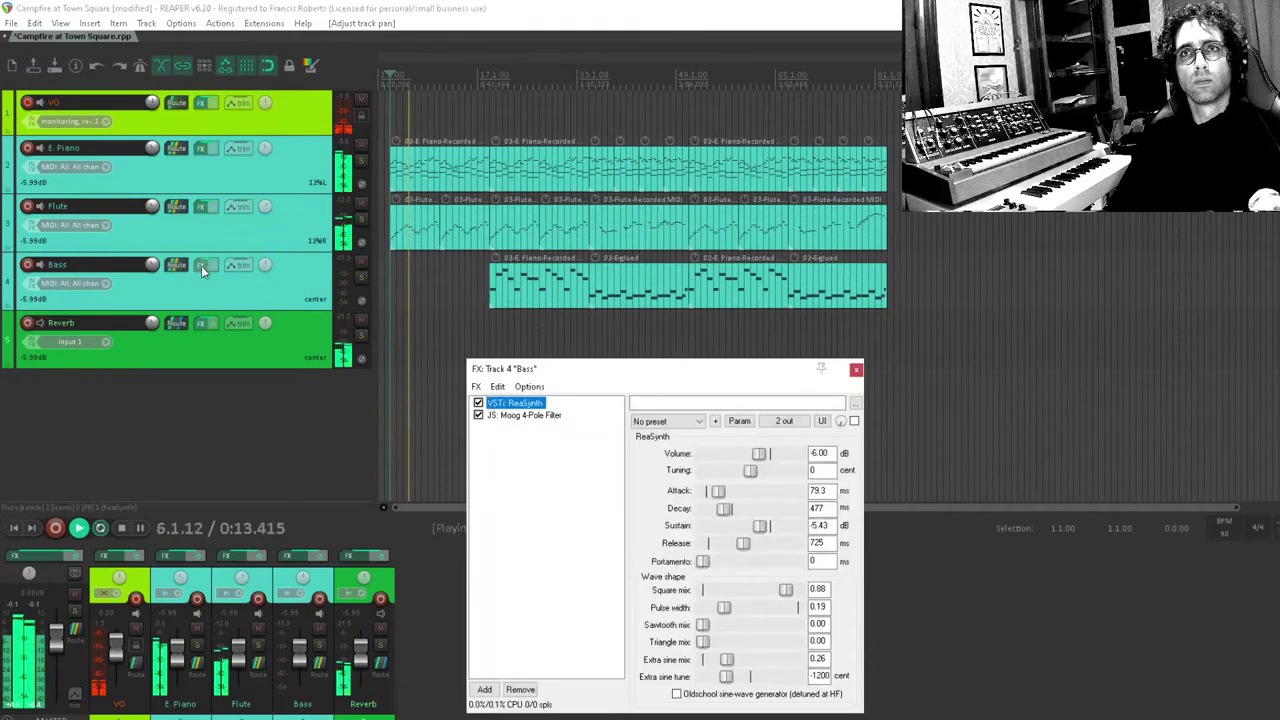
double_click(510, 462)
text(chorus)
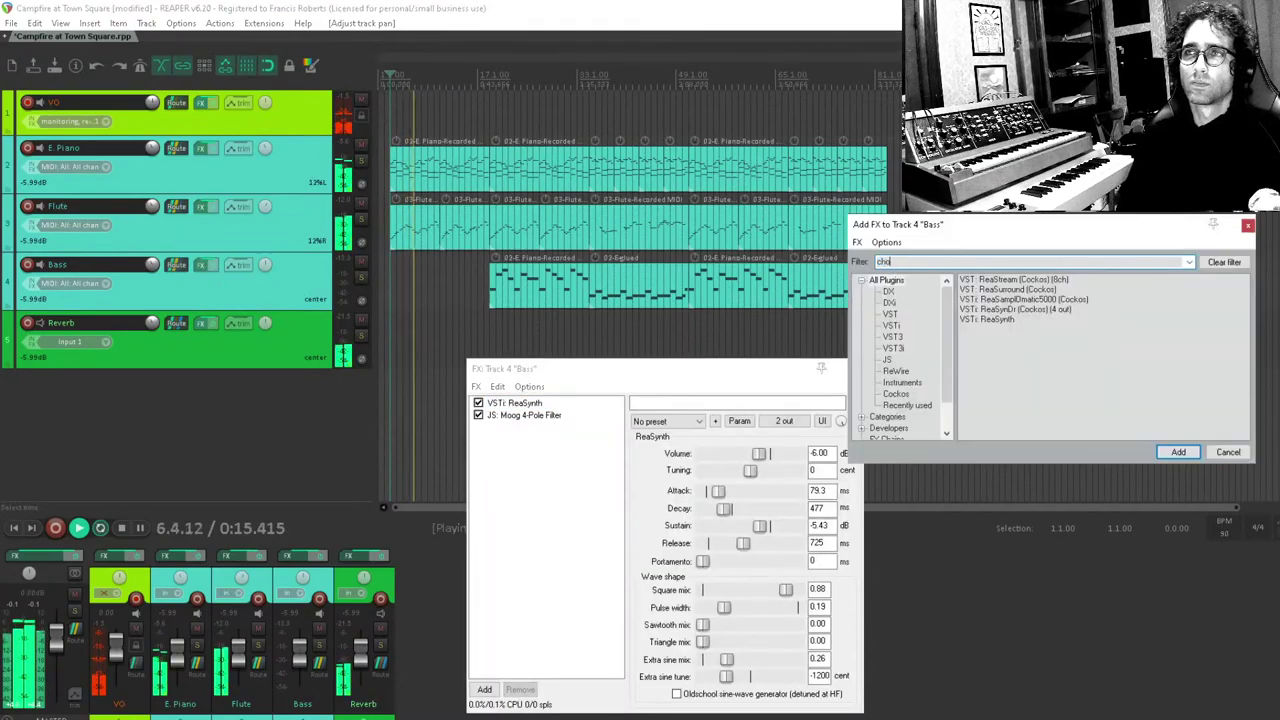
key(Down)
key(Down)
key(Down)
key(Down)
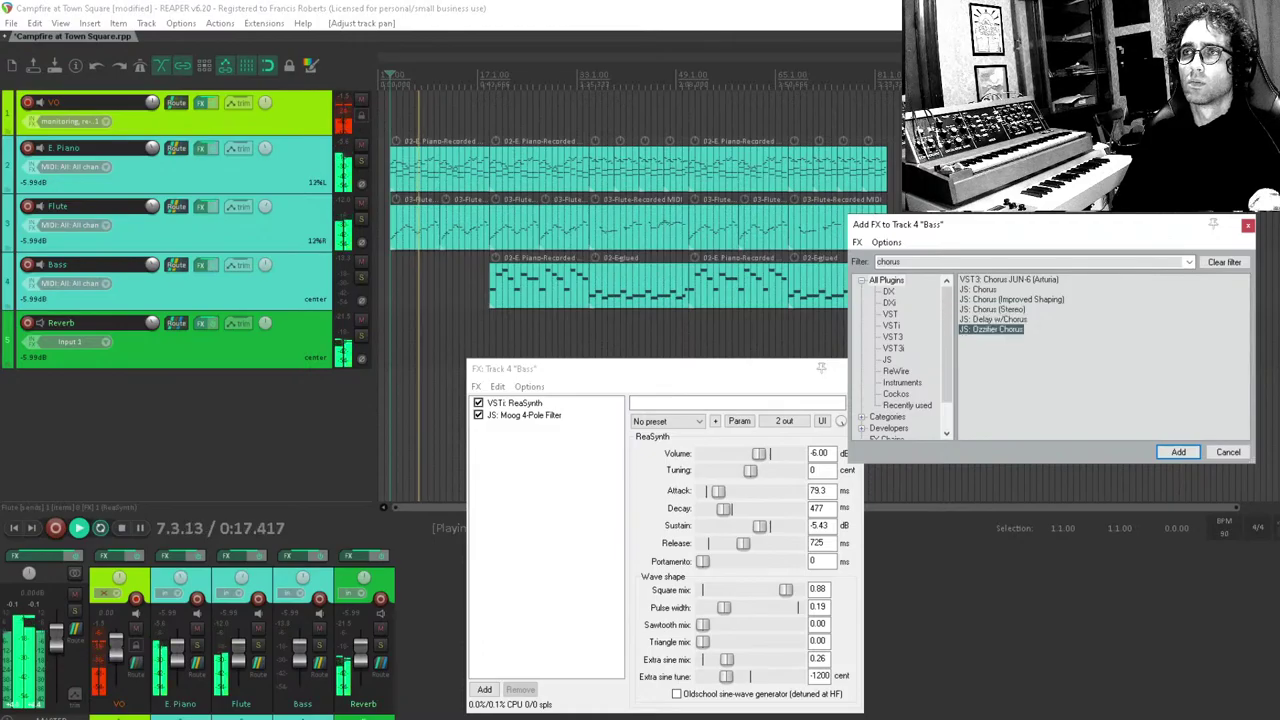
key(Return)
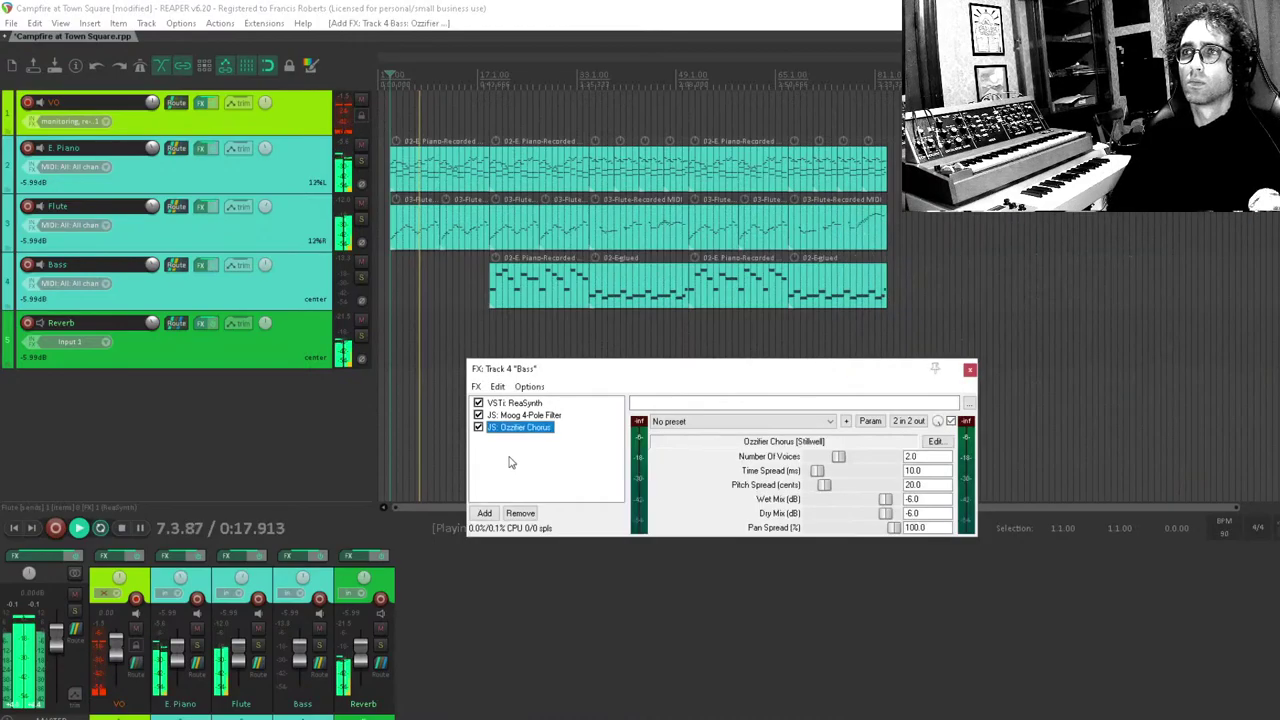
Set the Bass track's Ozzifier Chorus to 4 voices with a pitch spread of 13 cents.
double_click(910, 456)
text(4)
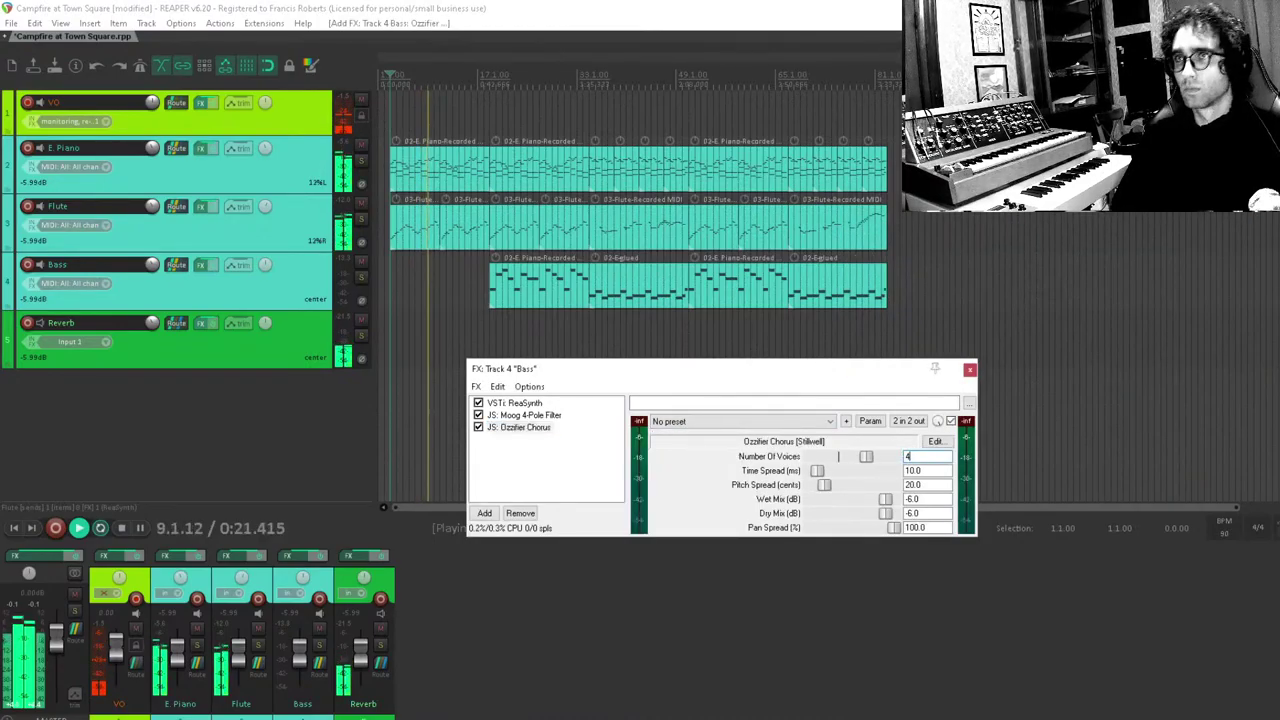
key(Return)
click(557, 469)
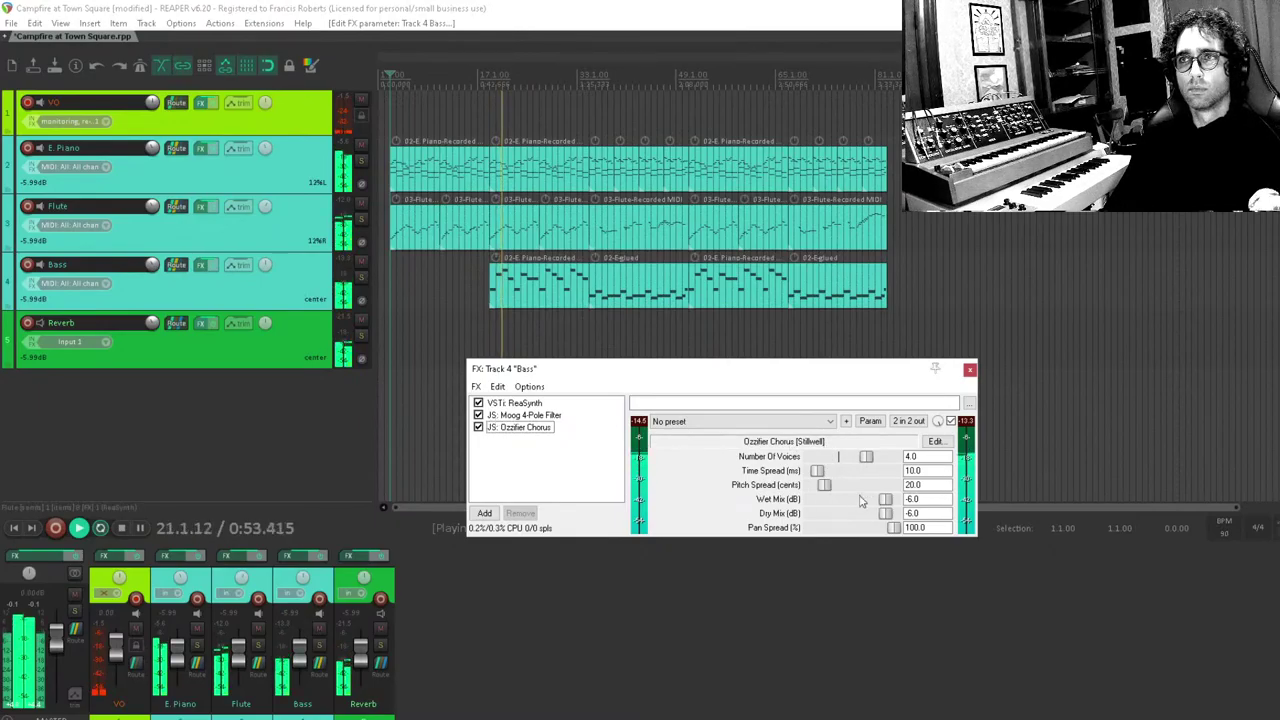
drag(820, 487, 817, 487)
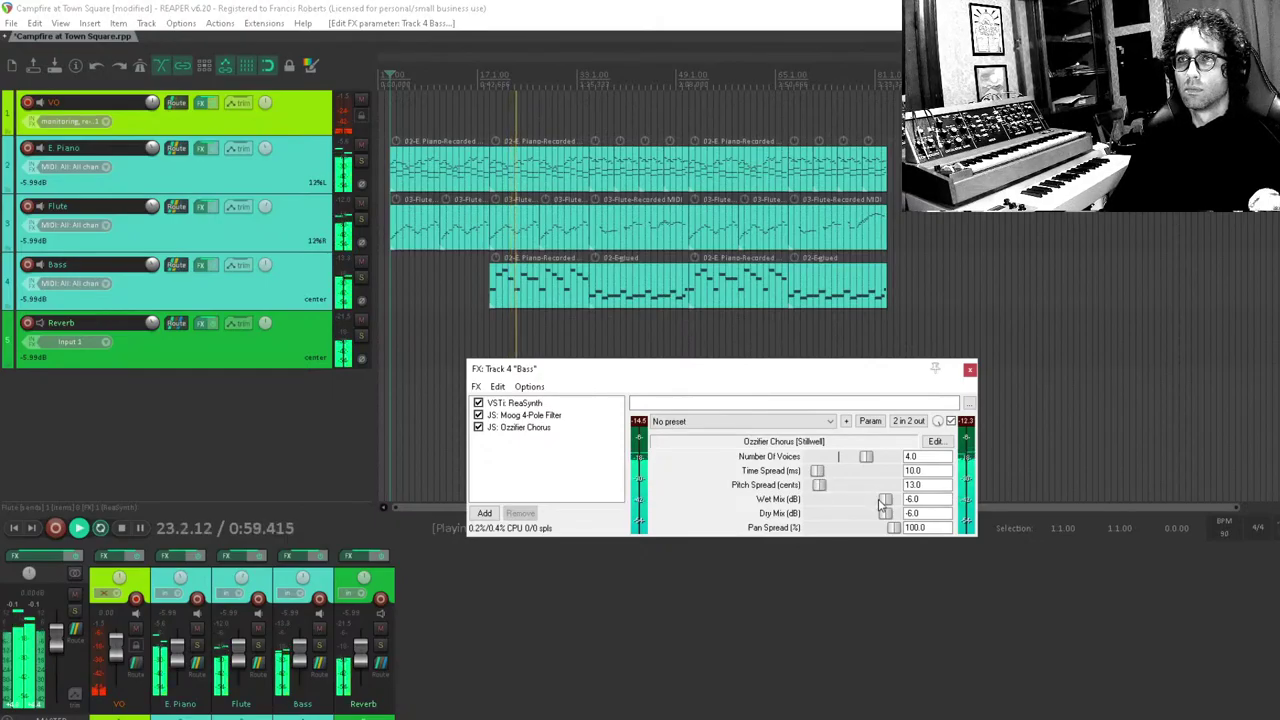
Compare the Bass with the chorus bypassed and enabled, set the effect to 55% wet, and close the Bass FX chain.
click(478, 428)
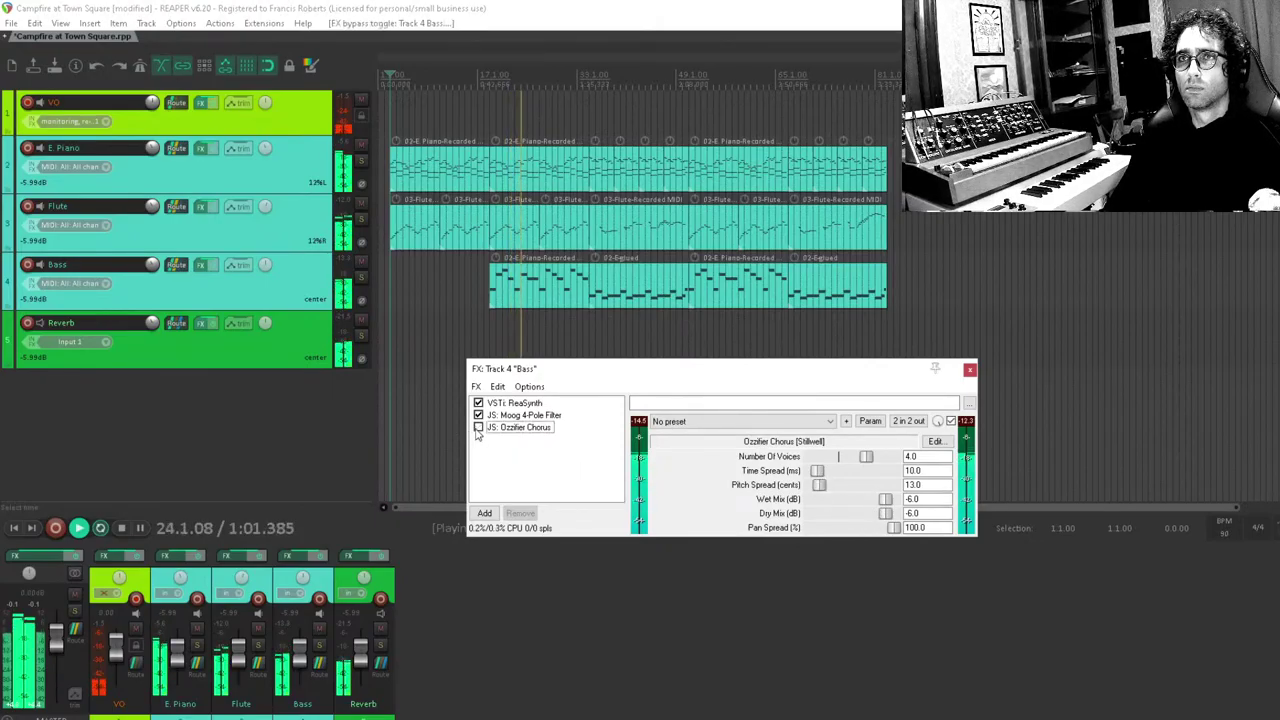
click(478, 428)
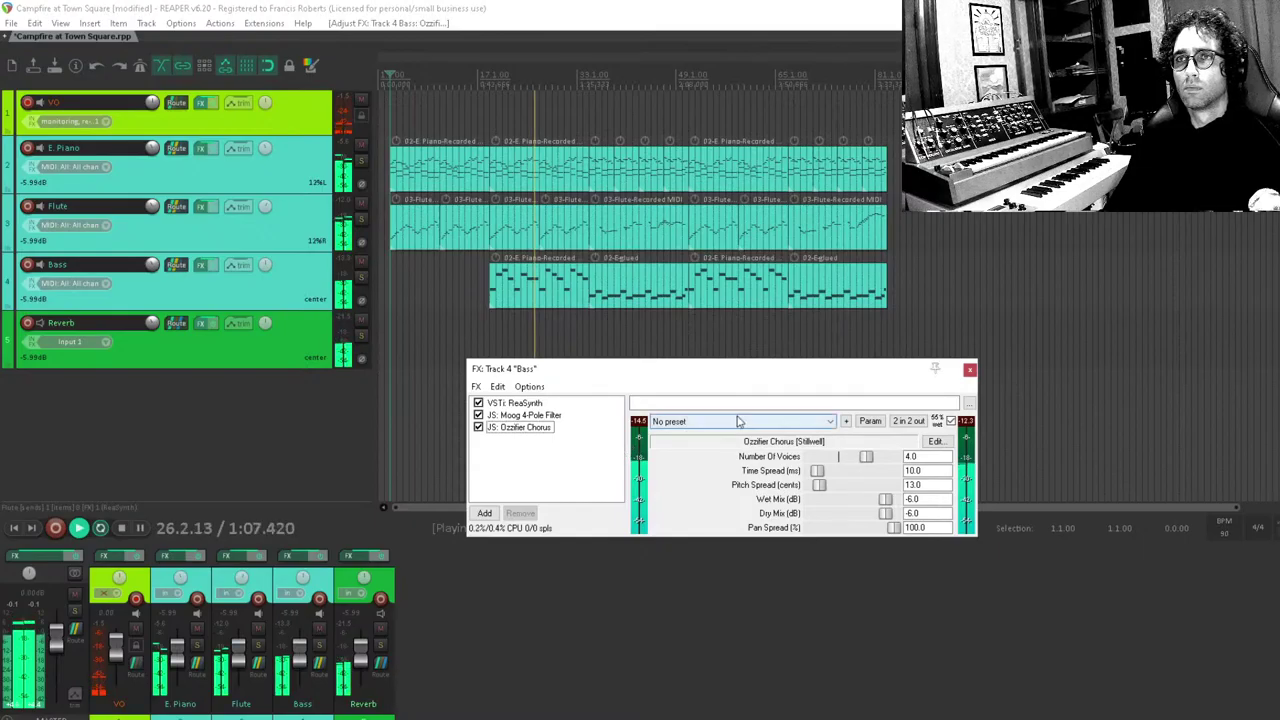
key(Escape)
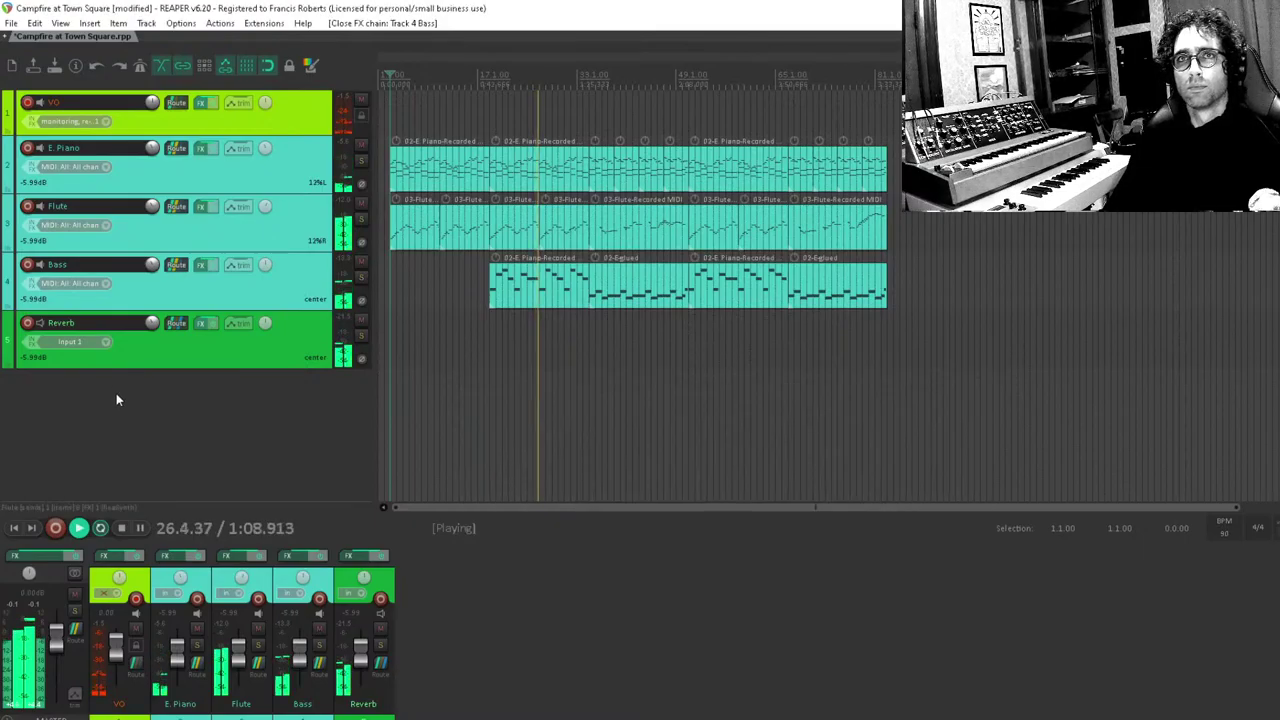
Add the JS: Delay w/Tempo Ping-Pong effect to the end of the Flute track's FX chain.
click(200, 206)
double_click(545, 269)
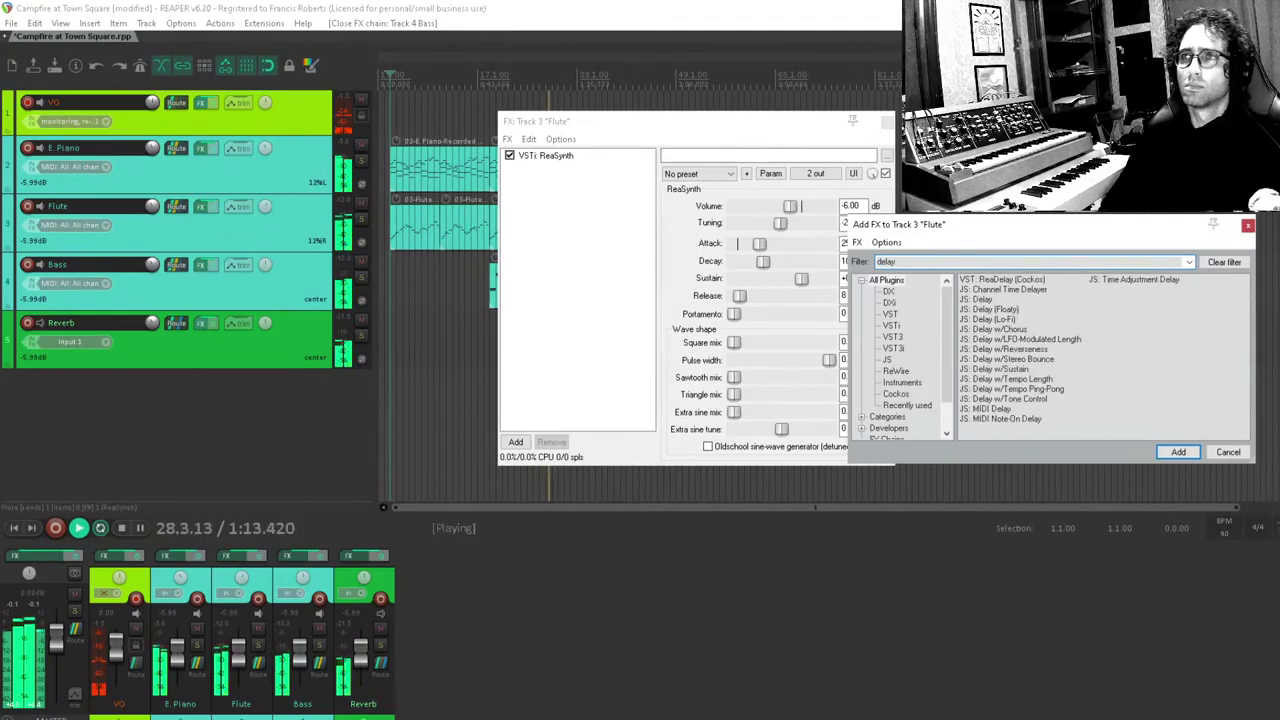
double_click(1045, 390)
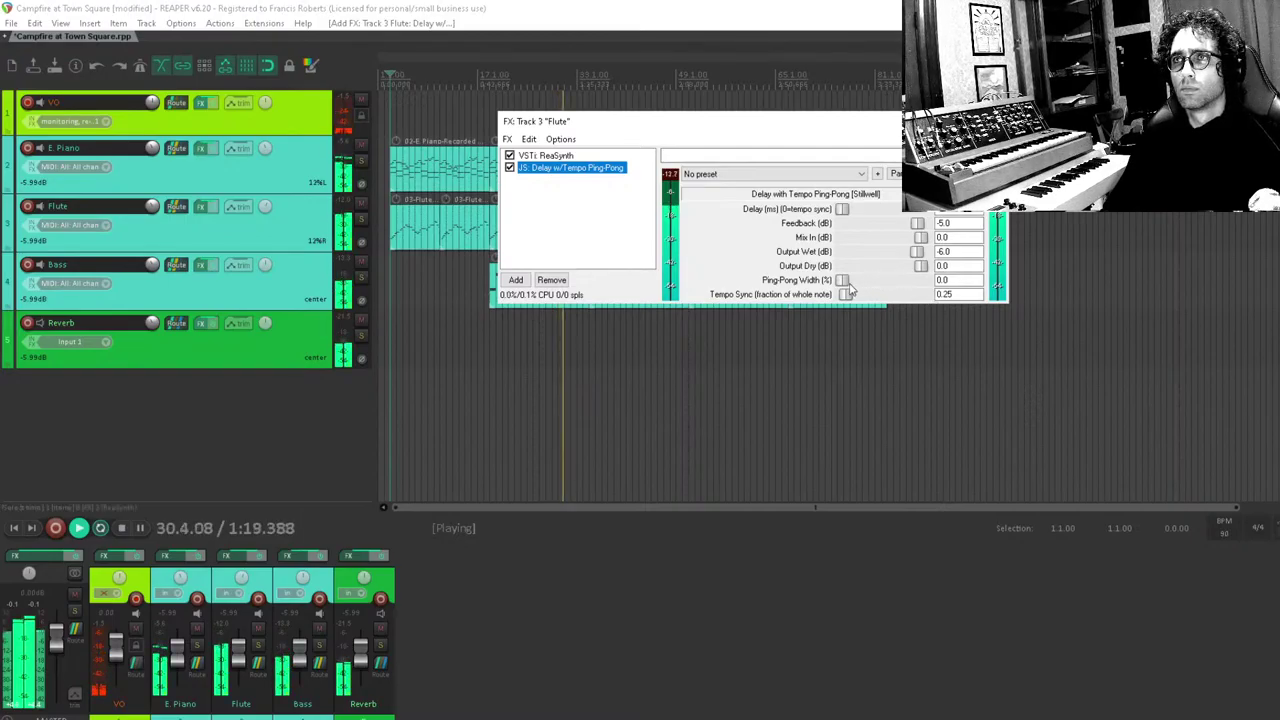
Set the Flute delay's ping-pong width to 100% and feedback to -14 dB, and close the Flute FX chain.
drag(846, 281, 945, 297)
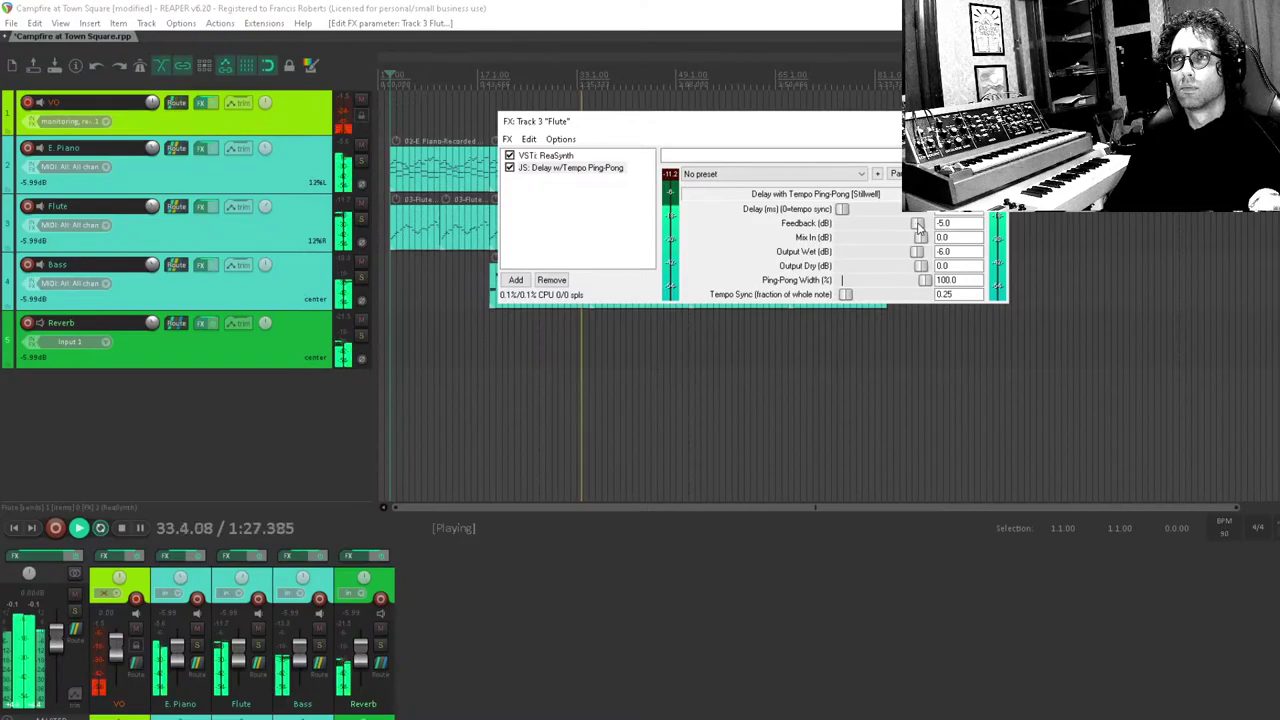
drag(918, 226, 911, 226)
drag(929, 152, 934, 362)
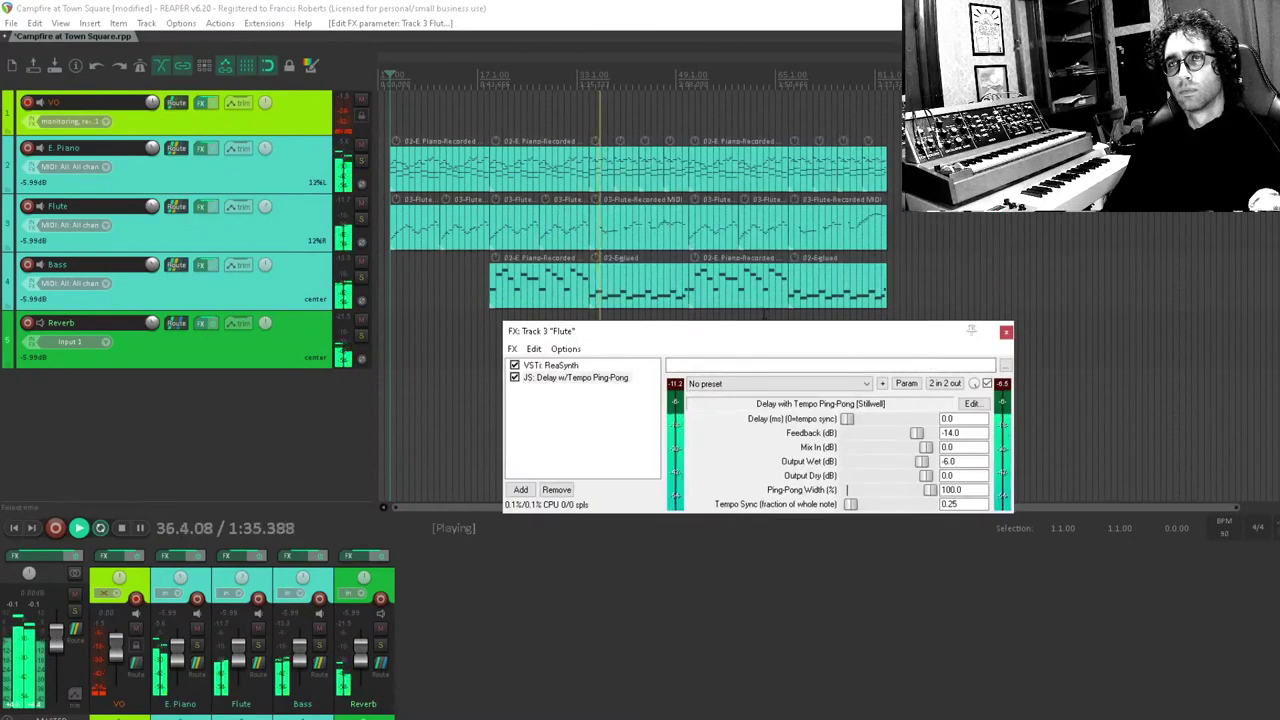
click(622, 424)
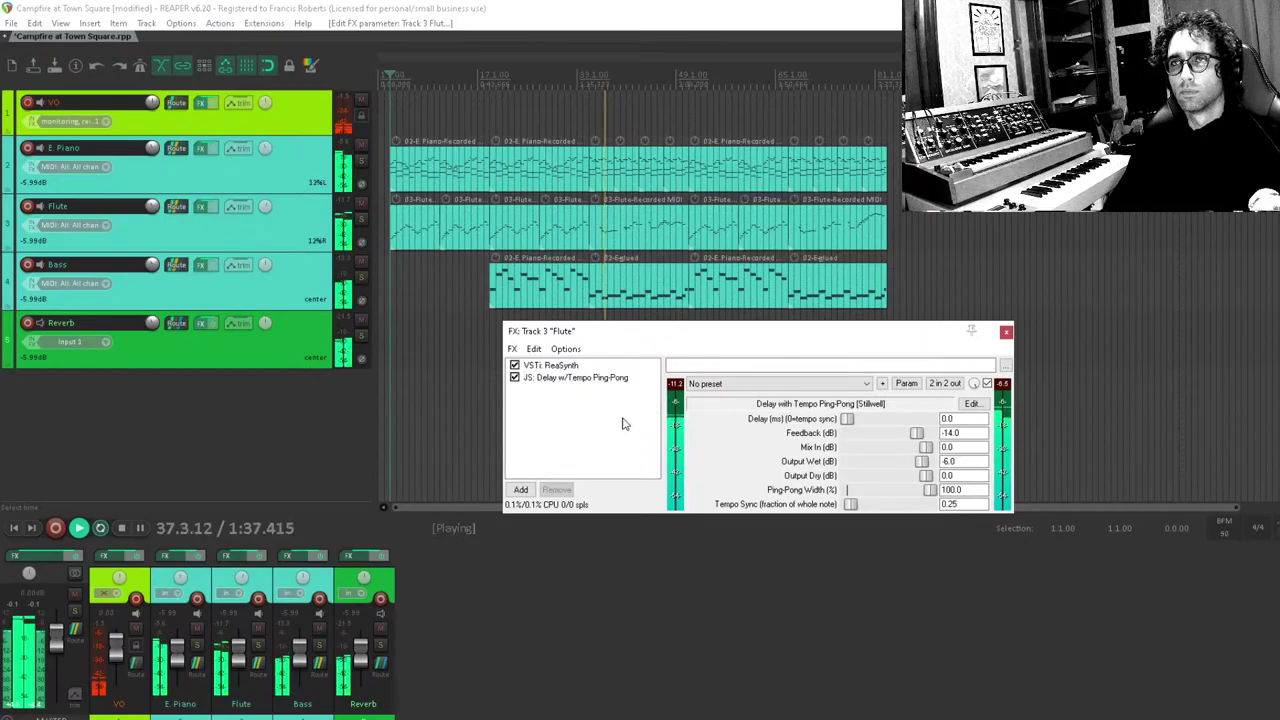
key(Escape)
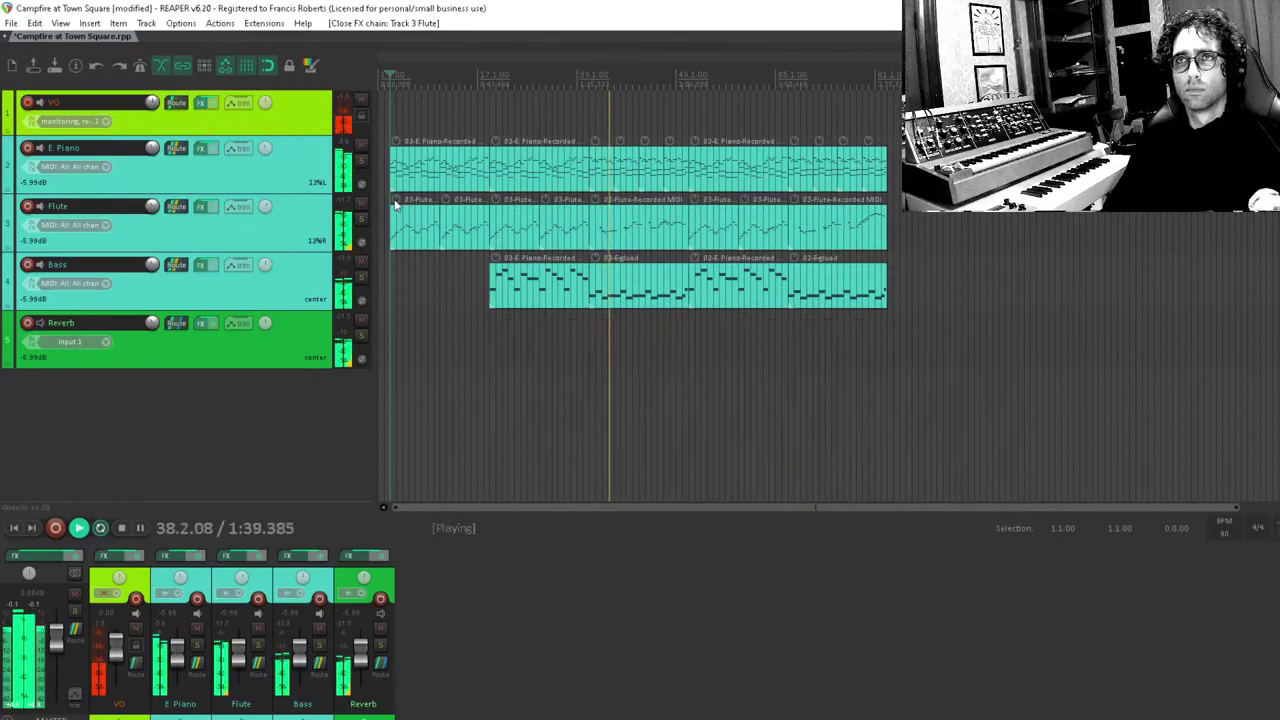
Add the JS: Moog 4-Pole Filter effect to the end of the E. Piano track's FX chain.
click(200, 147)
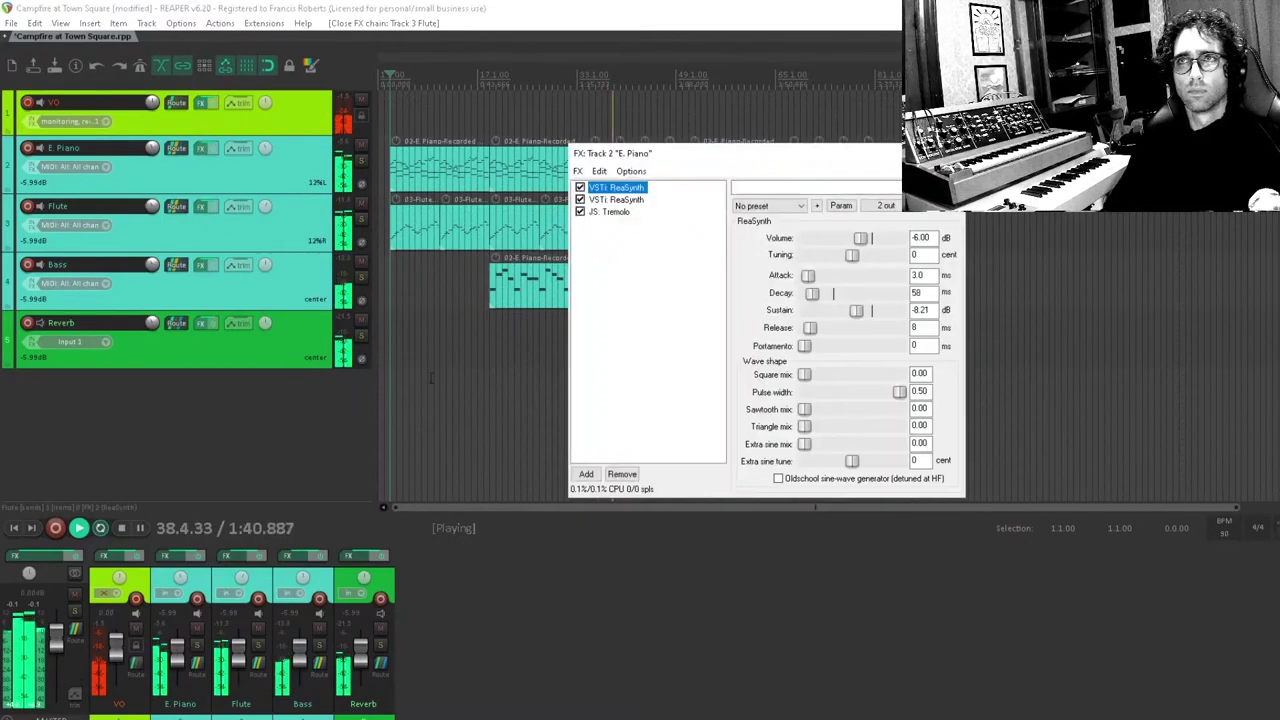
double_click(671, 284)
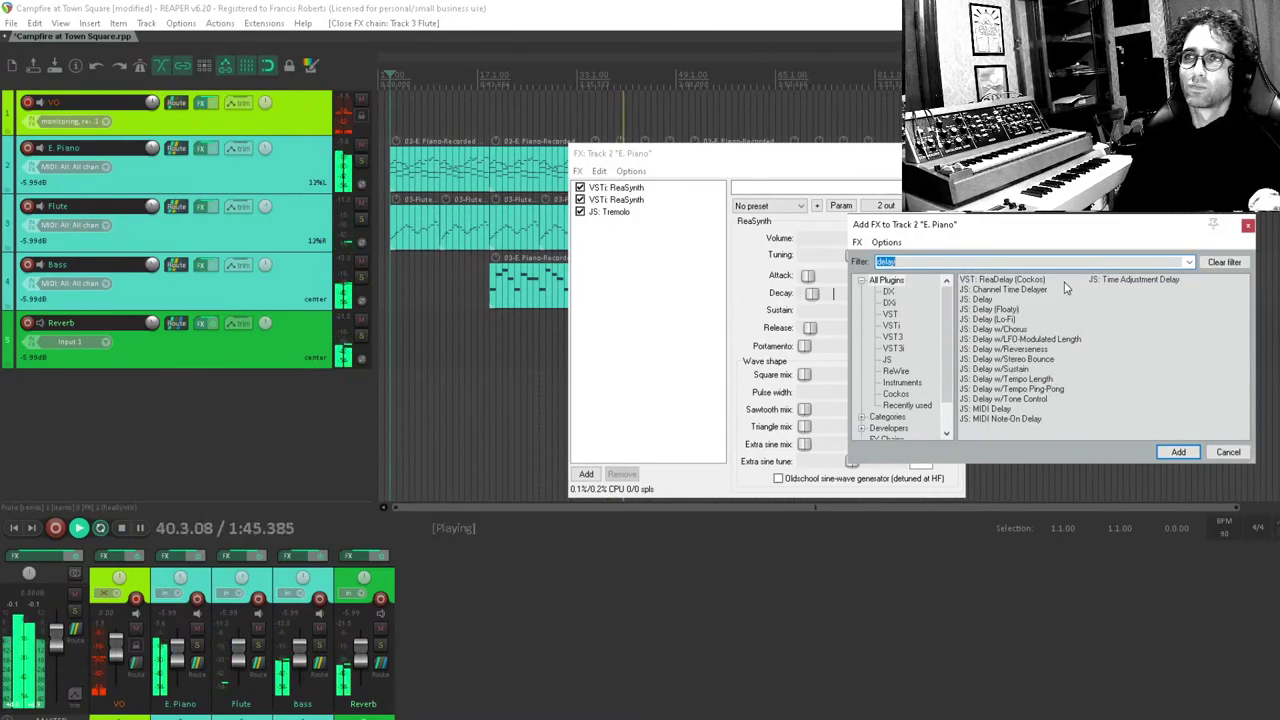
text(filter)
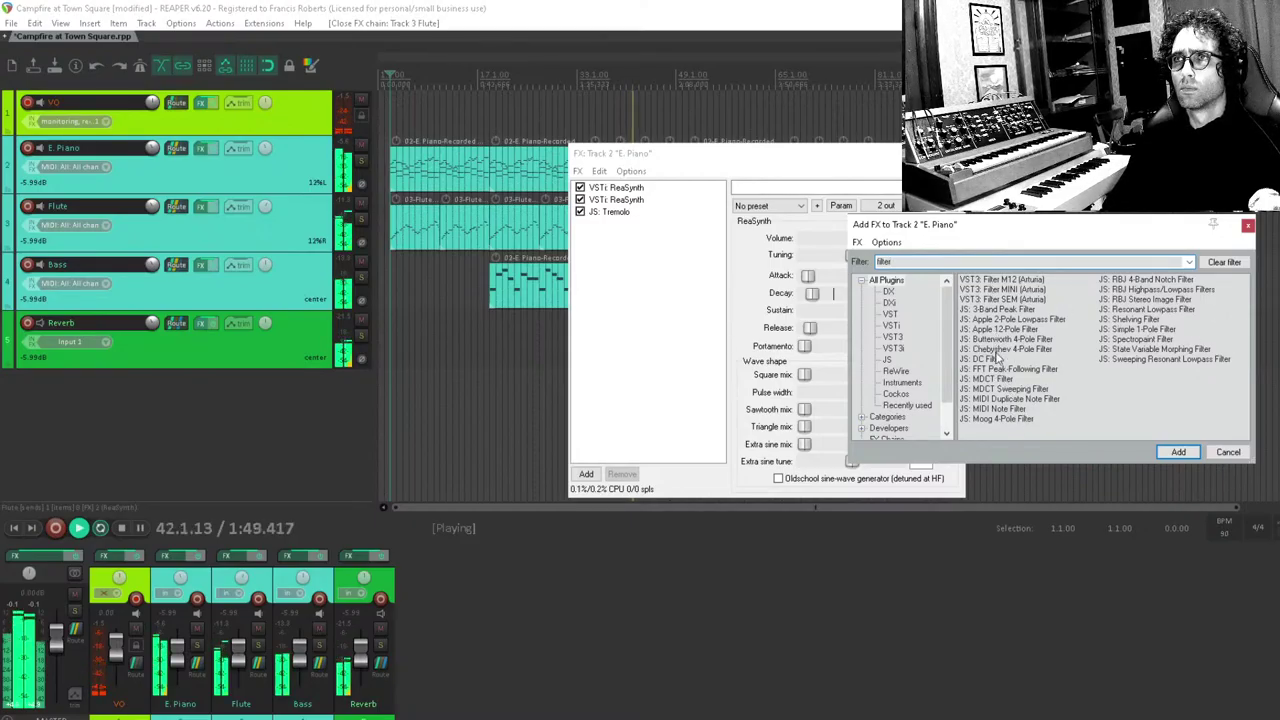
double_click(1008, 419)
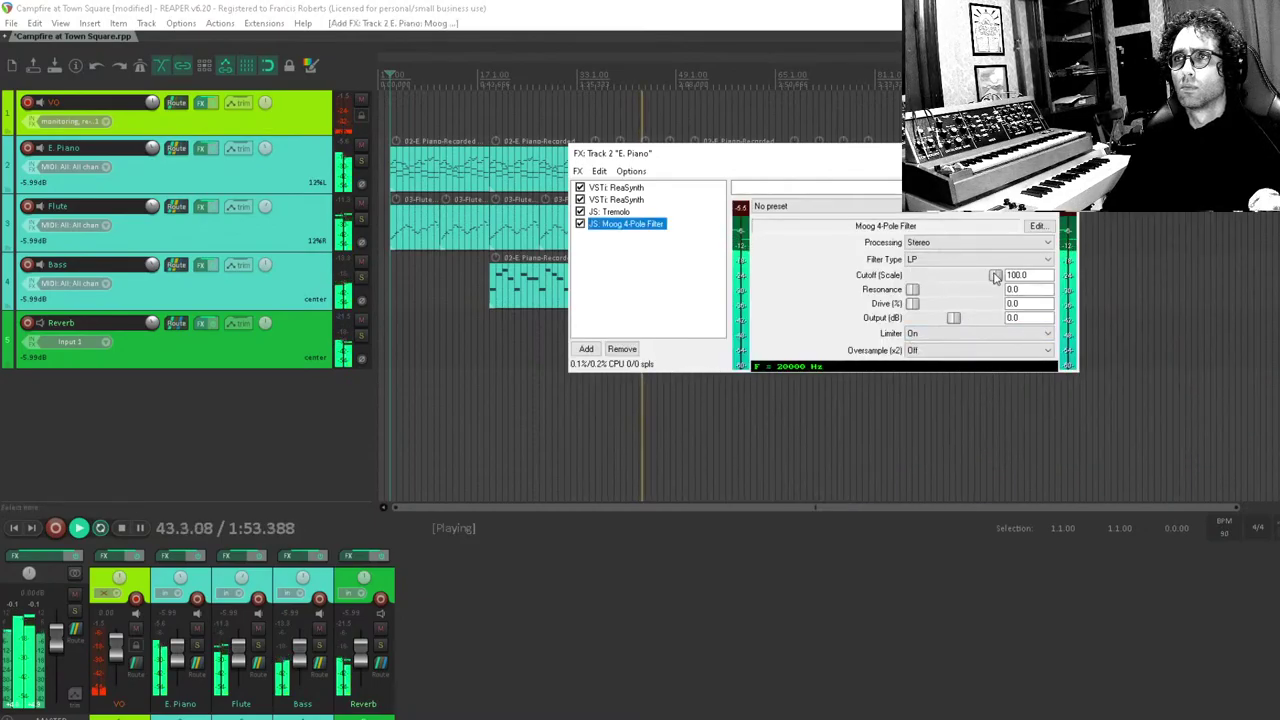
Set the E. Piano filter's cutoff to 76, resonance to 0.166 and drive to 12.8%, compare it bypassed, and close the FX chain.
drag(996, 277, 946, 290)
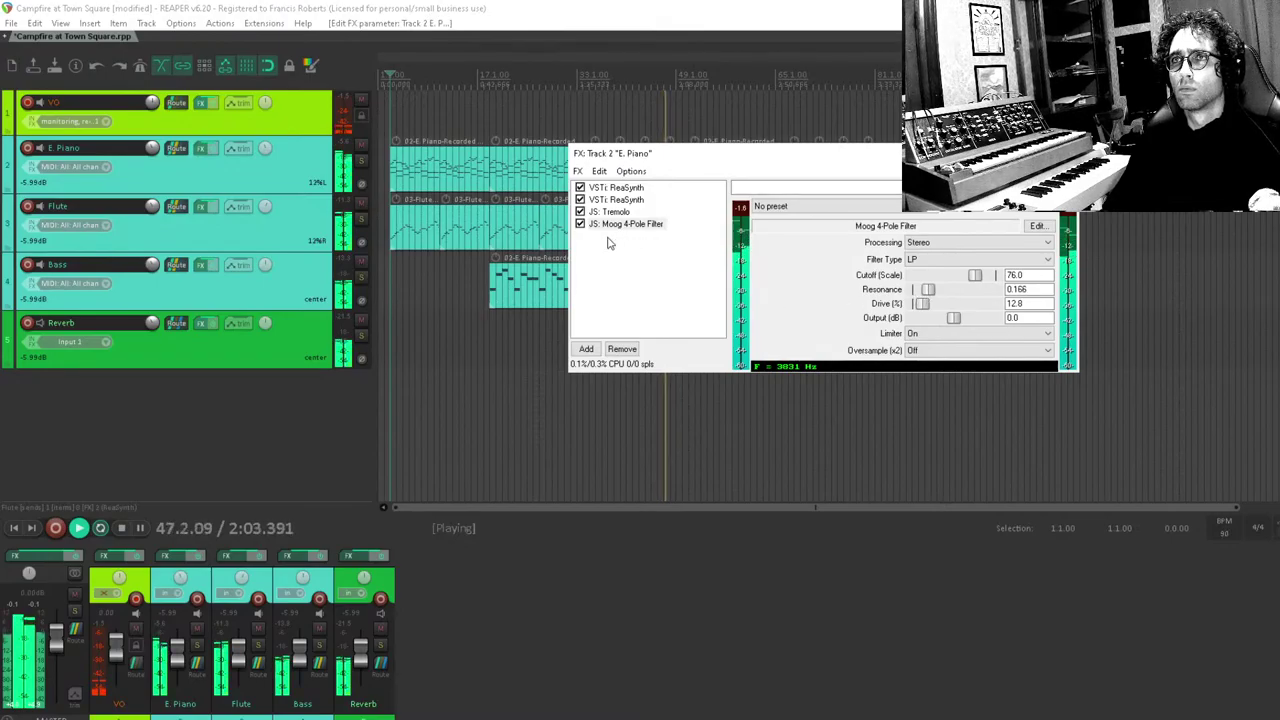
click(580, 224)
click(580, 224)
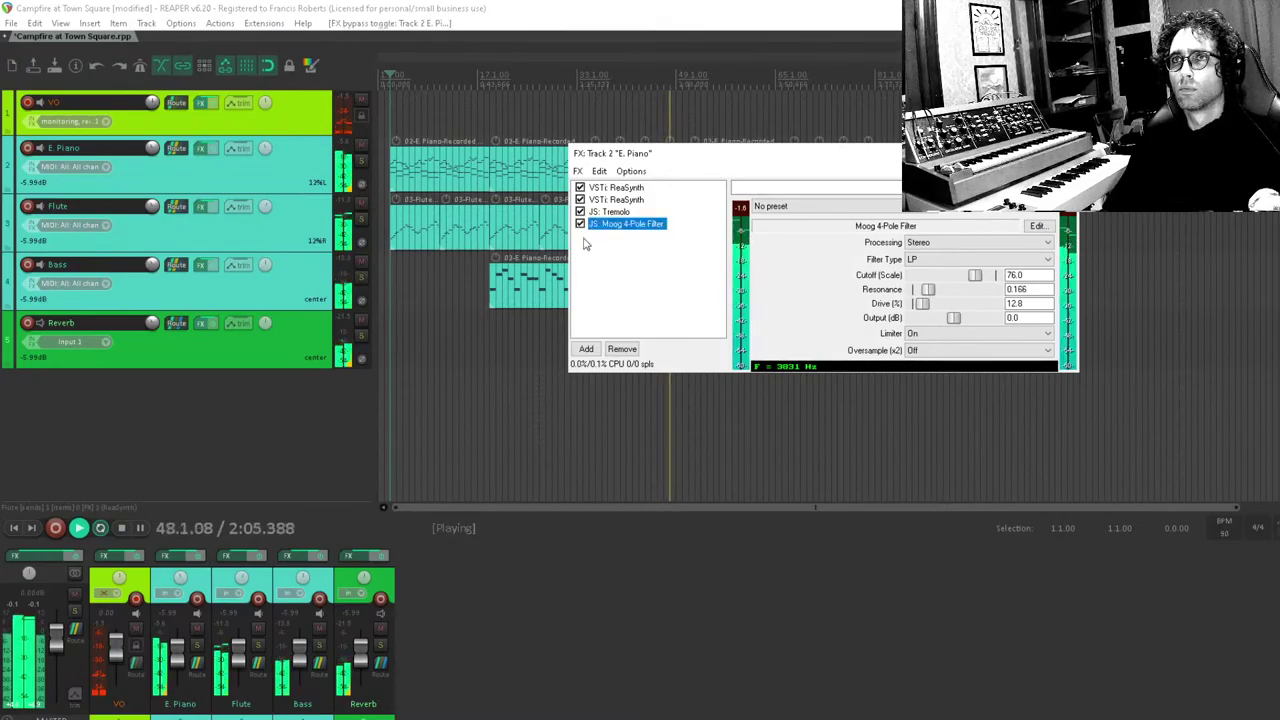
click(631, 266)
key(Escape)
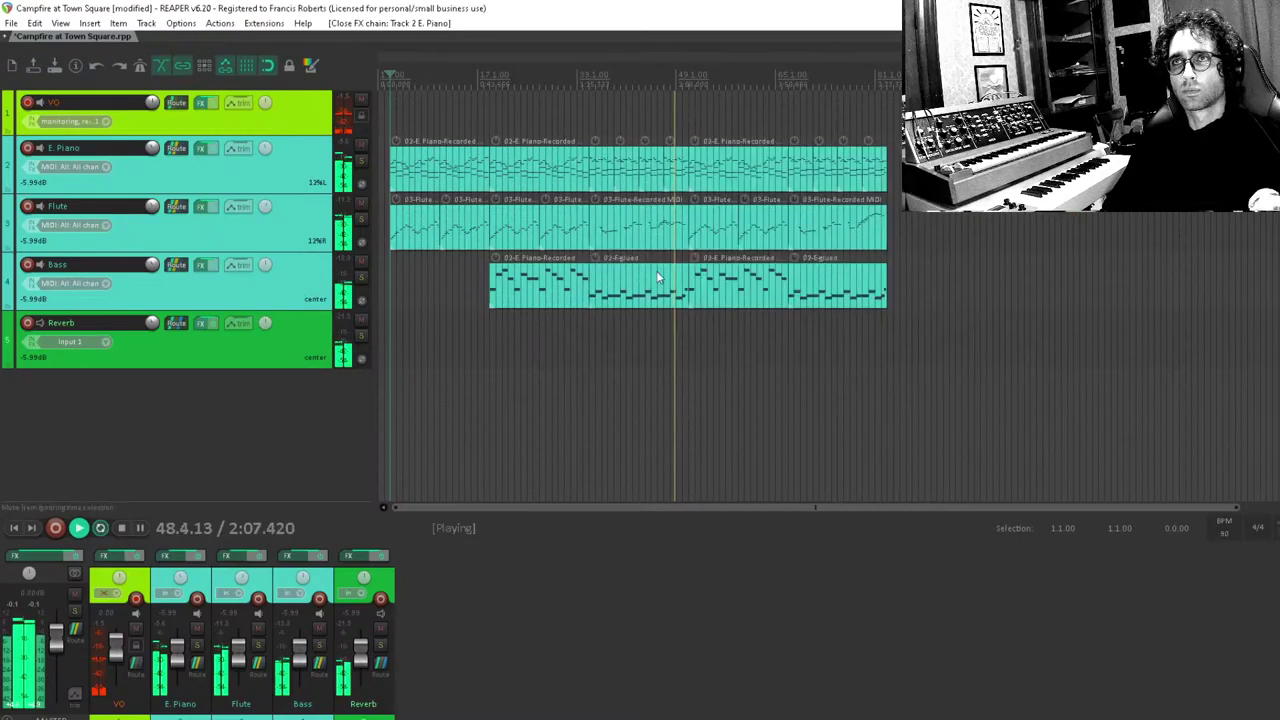
Lower the Flute track's volume to -7.46 dB and select the Bass track.
click(292, 212)
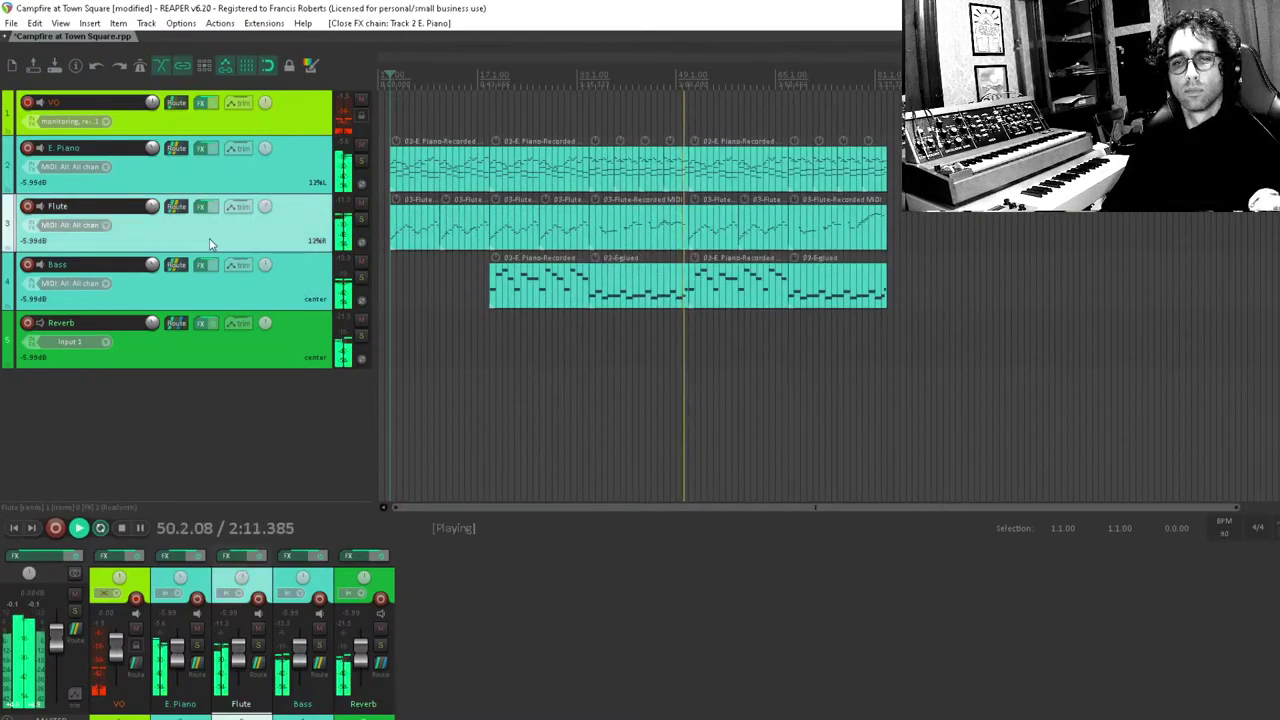
drag(151, 206, 151, 220)
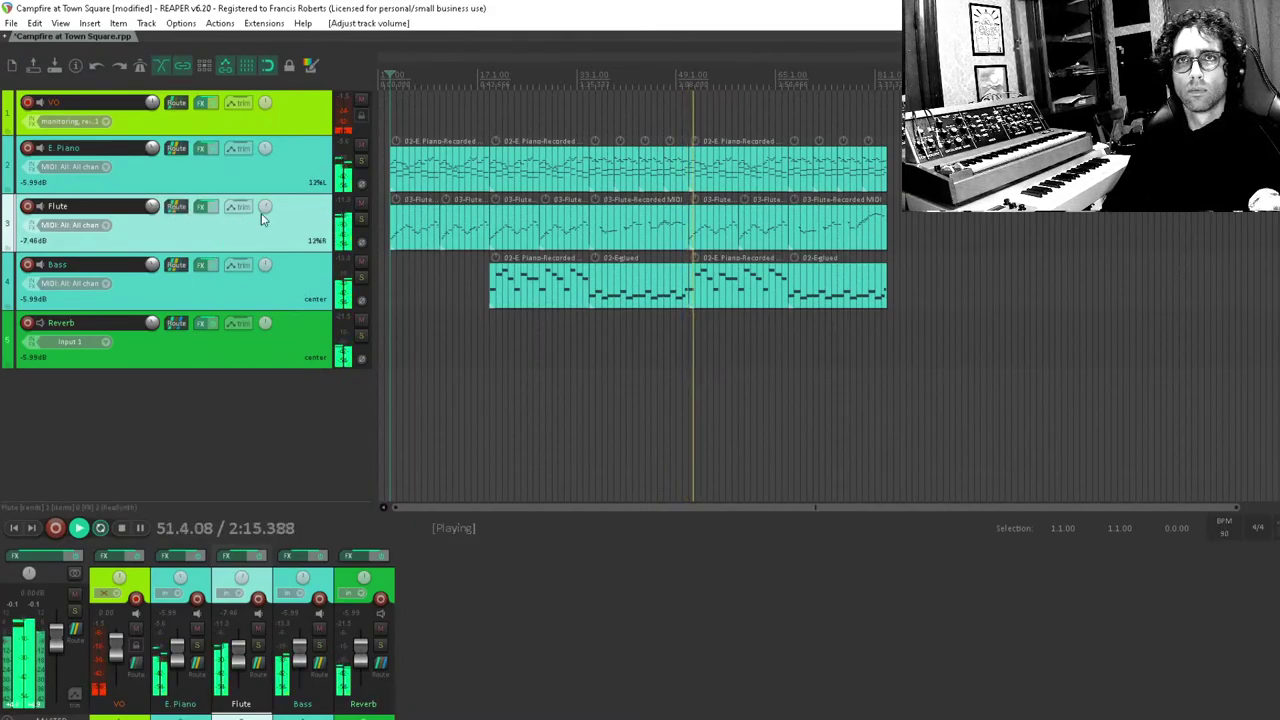
click(180, 295)
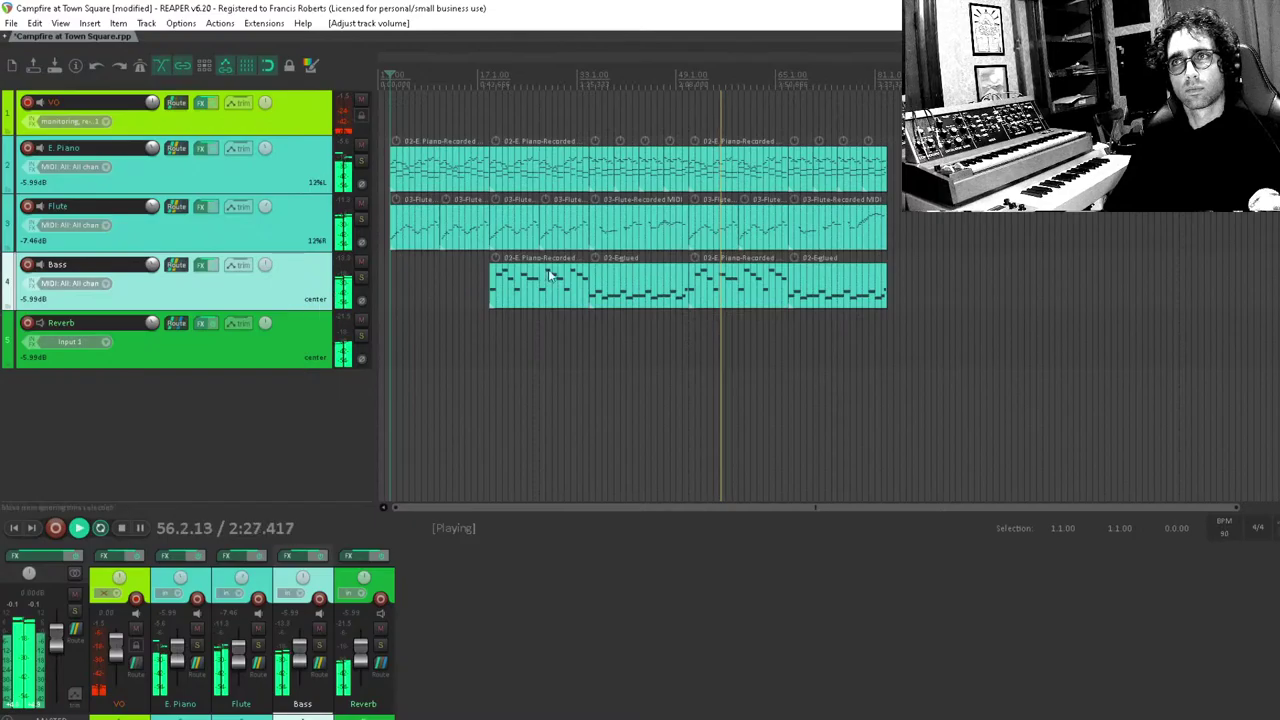
scroll(555, 272, up, 2)
scroll(600, 262, up, 2)
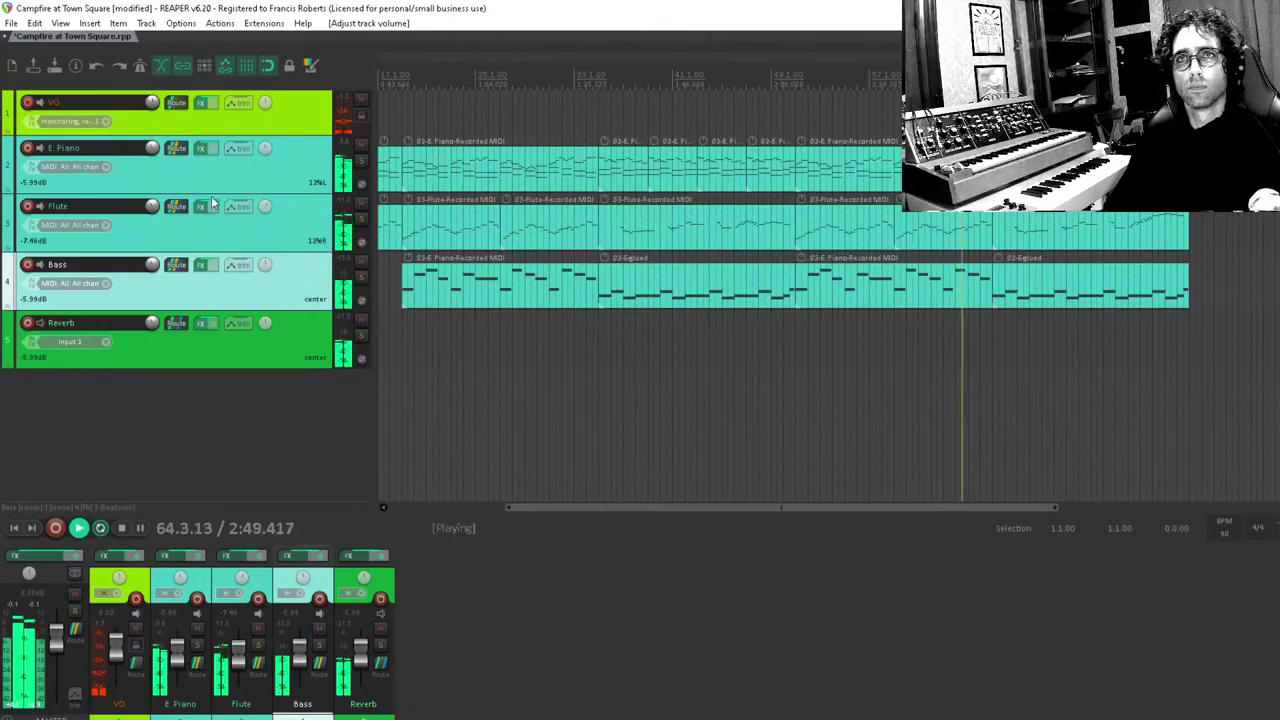
Add the JS: Ozzifier Chorus effect after the Moog 4-Pole Filter in the E. Piano track's FX chain.
click(200, 150)
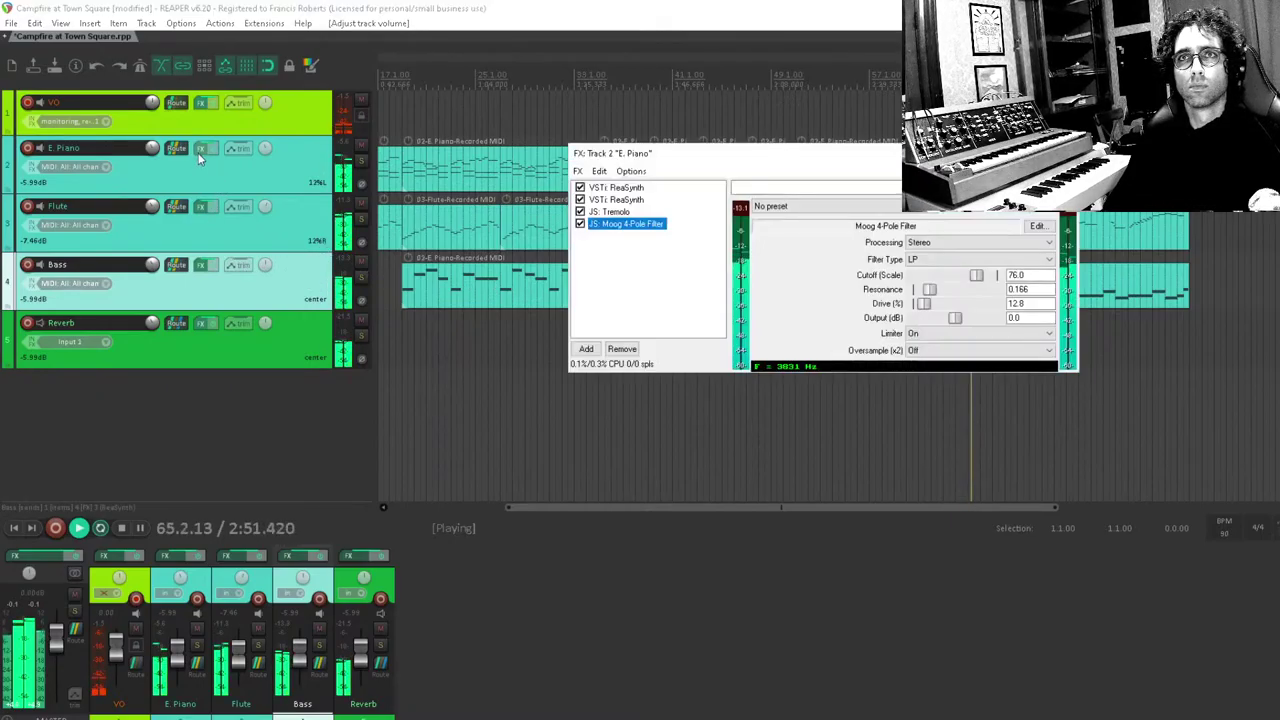
double_click(716, 308)
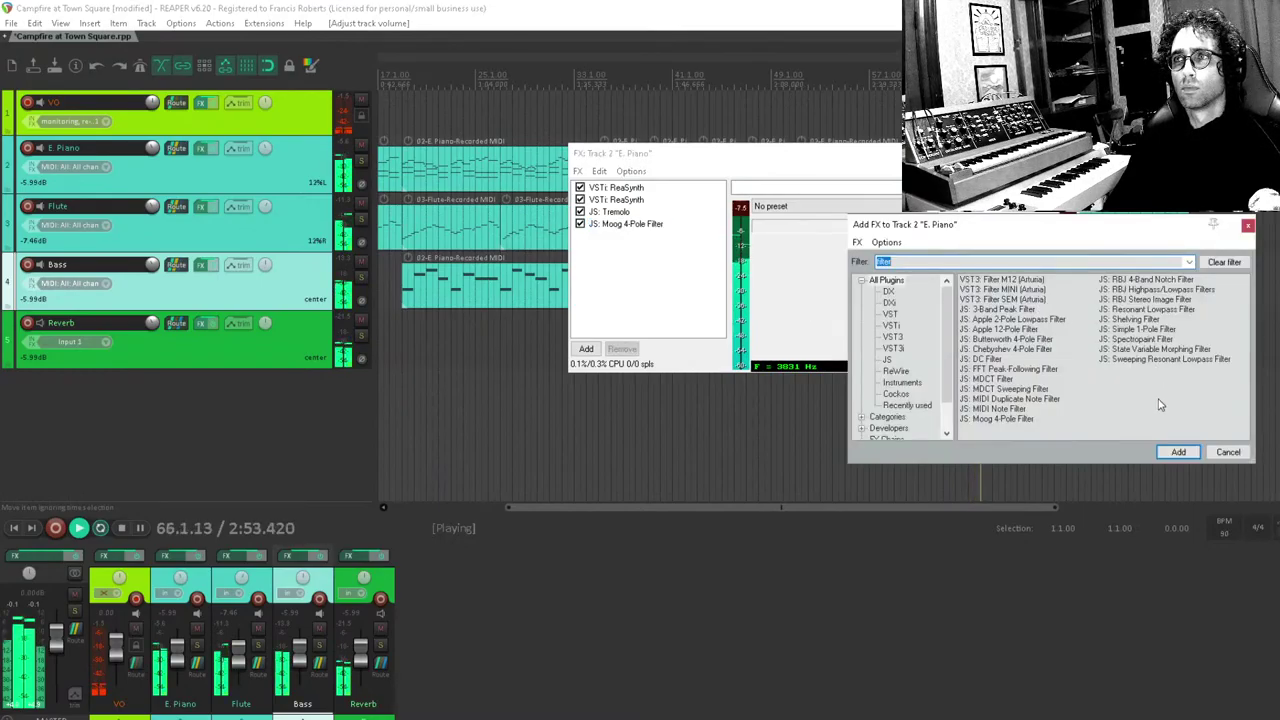
text(cho)
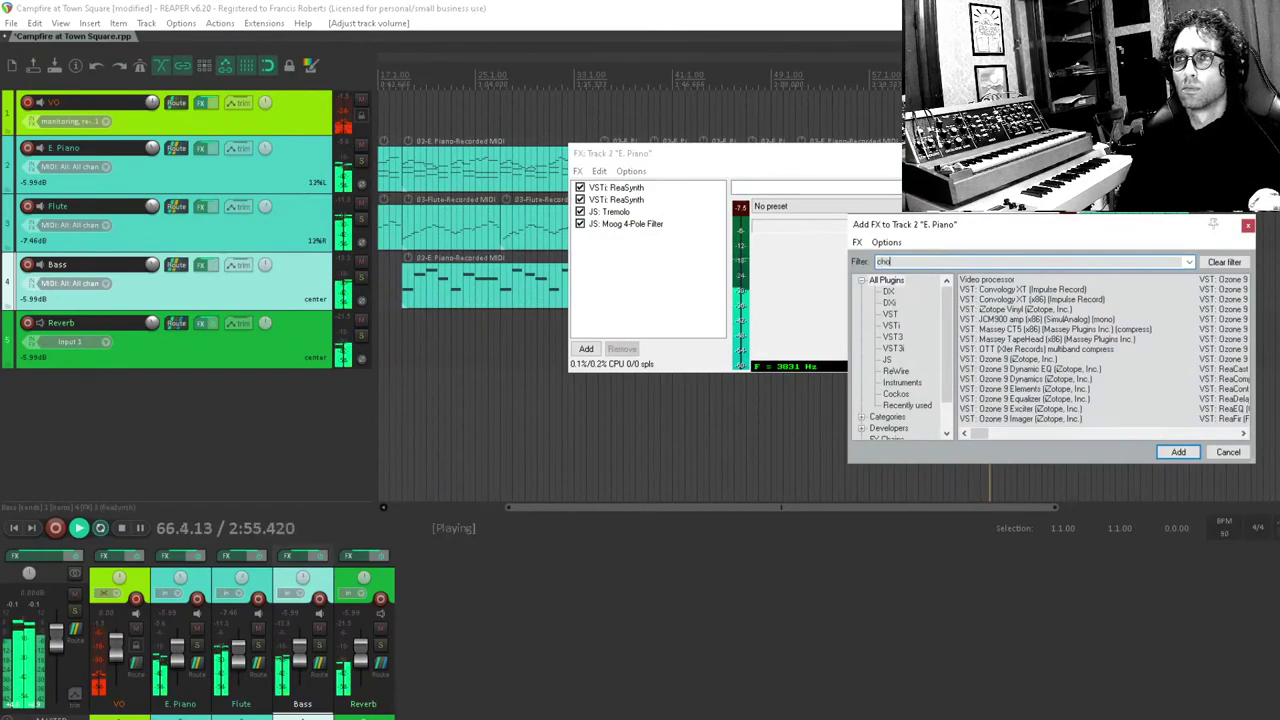
text(r)
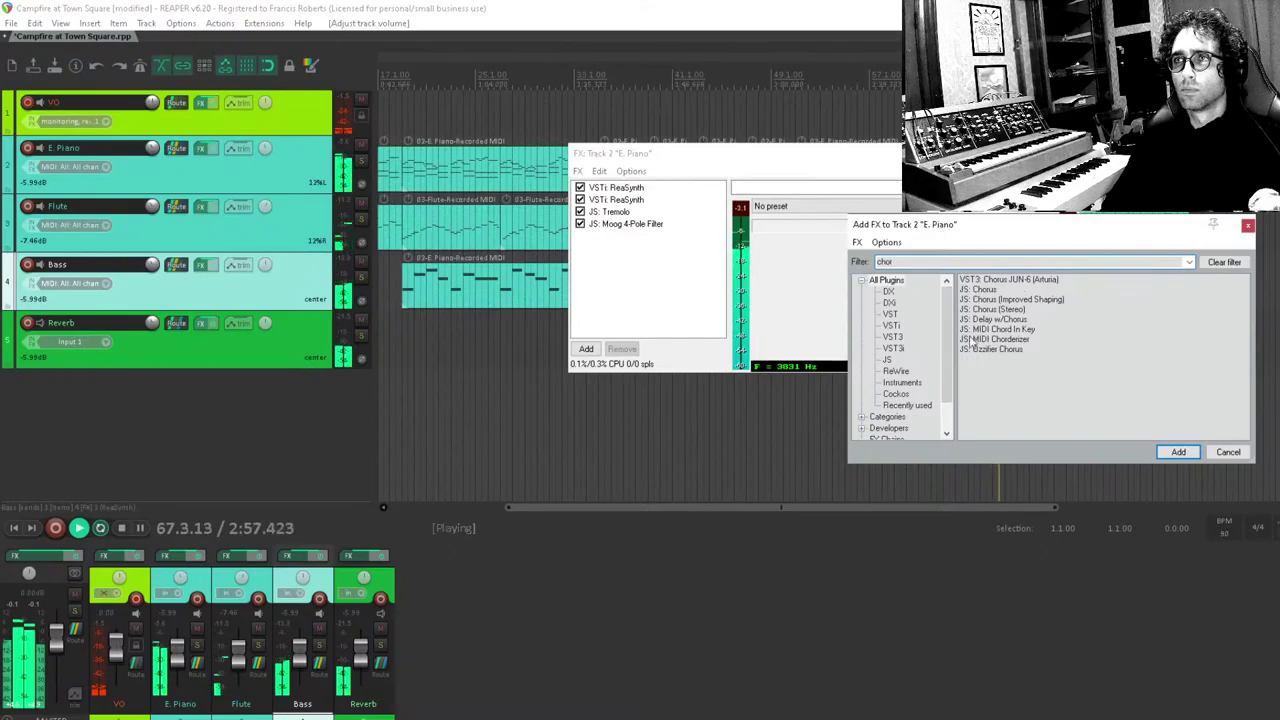
double_click(998, 350)
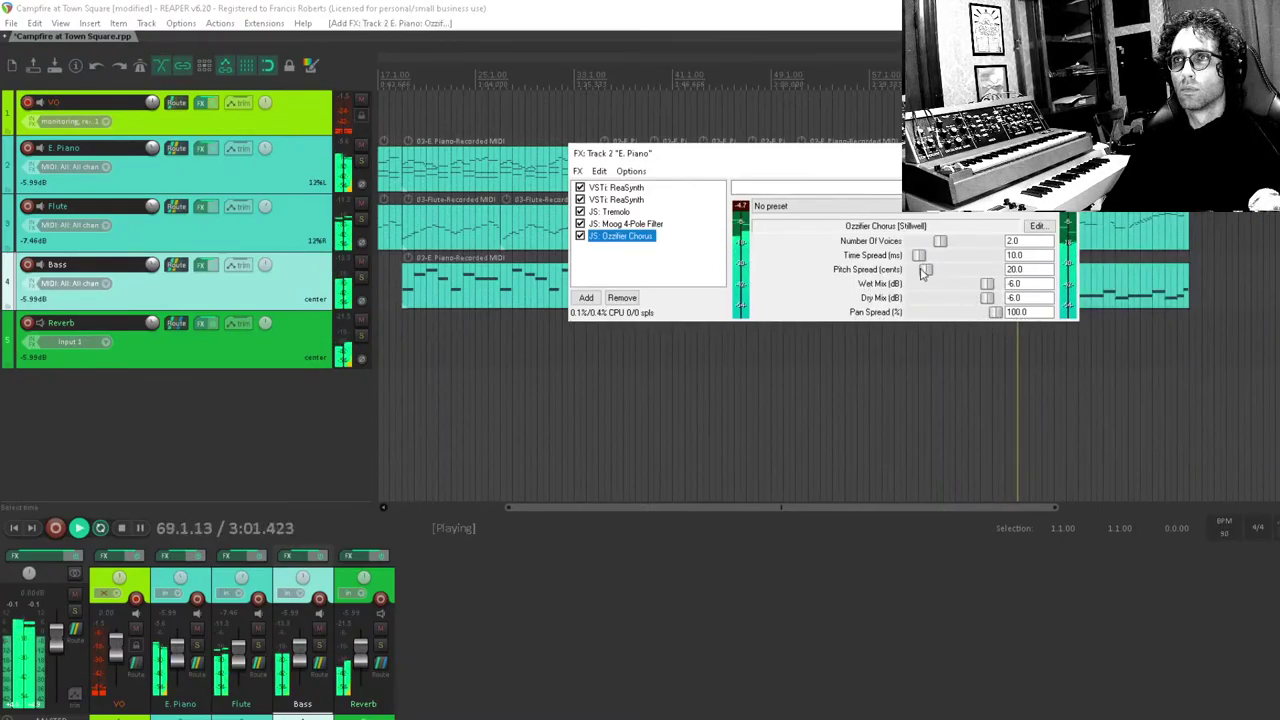
Set the E. Piano chorus to 3 voices, a pitch spread of 15 cents and a pan spread of 34%.
drag(970, 313, 945, 315)
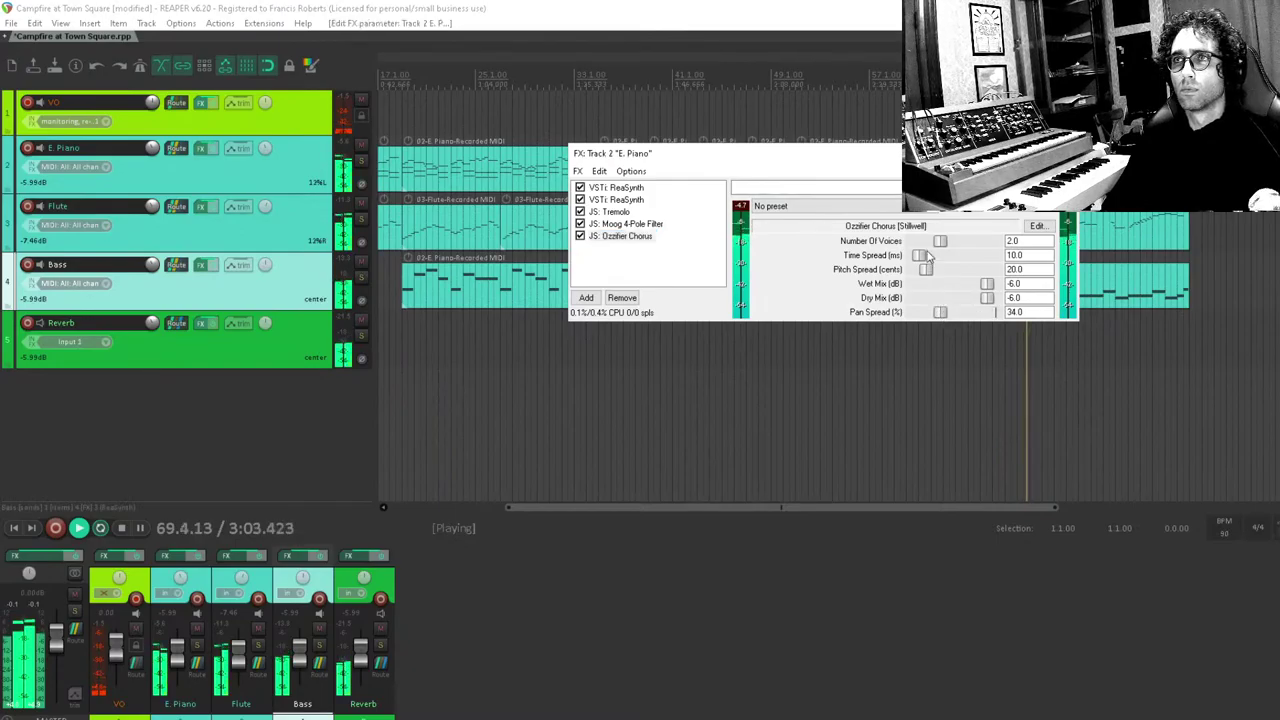
drag(946, 270, 925, 278)
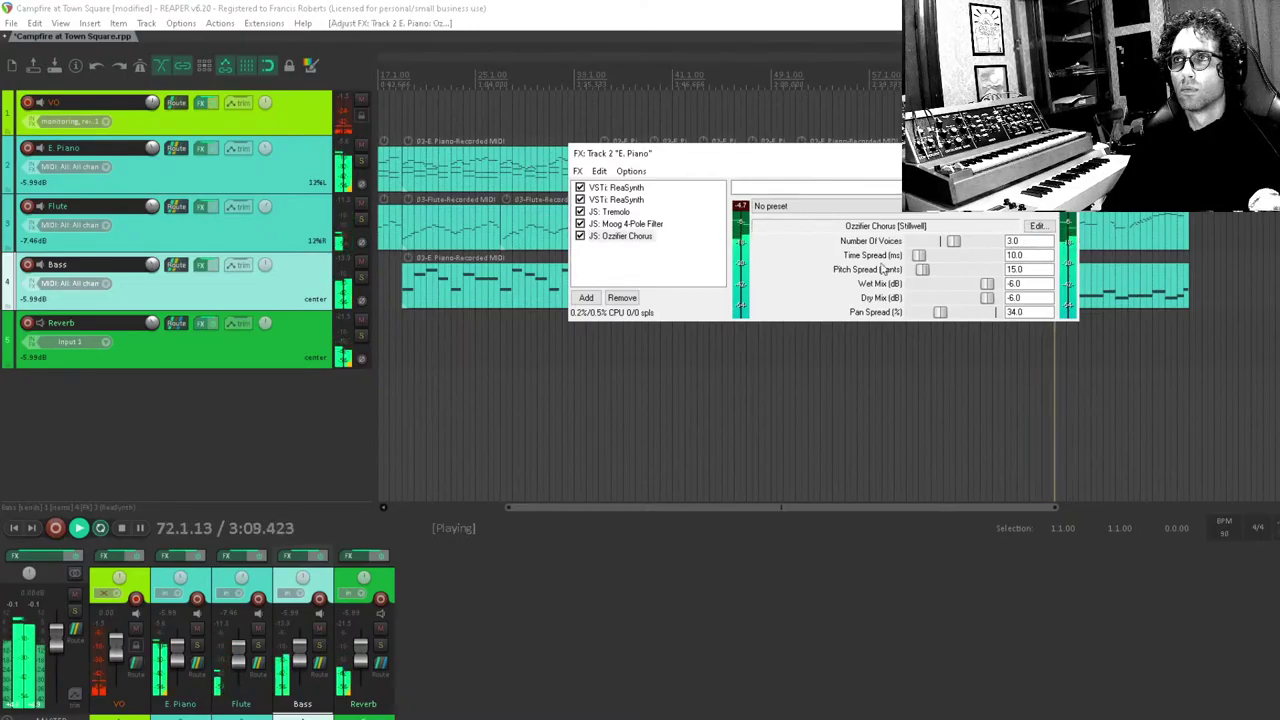
Bypass the E. Piano chorus for comparison, and undo moving it above the Moog 4-Pole Filter.
click(580, 237)
drag(578, 244, 580, 228)
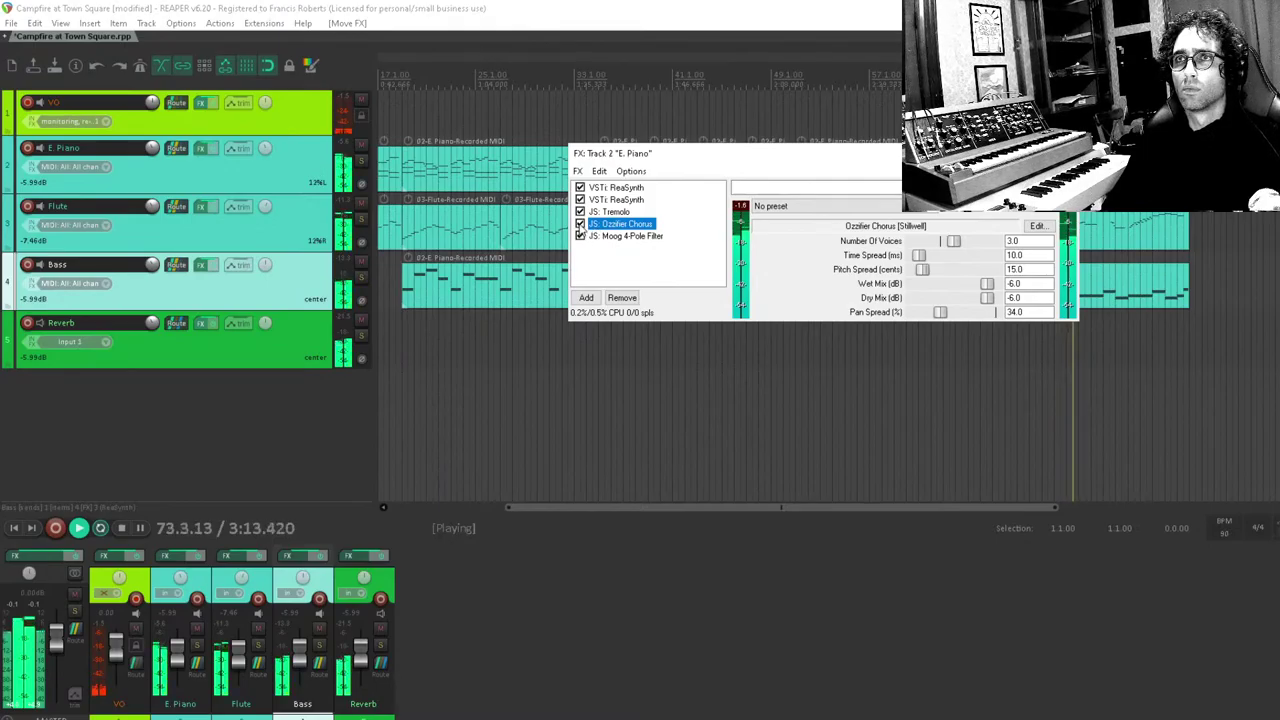
key(ctrl+z)
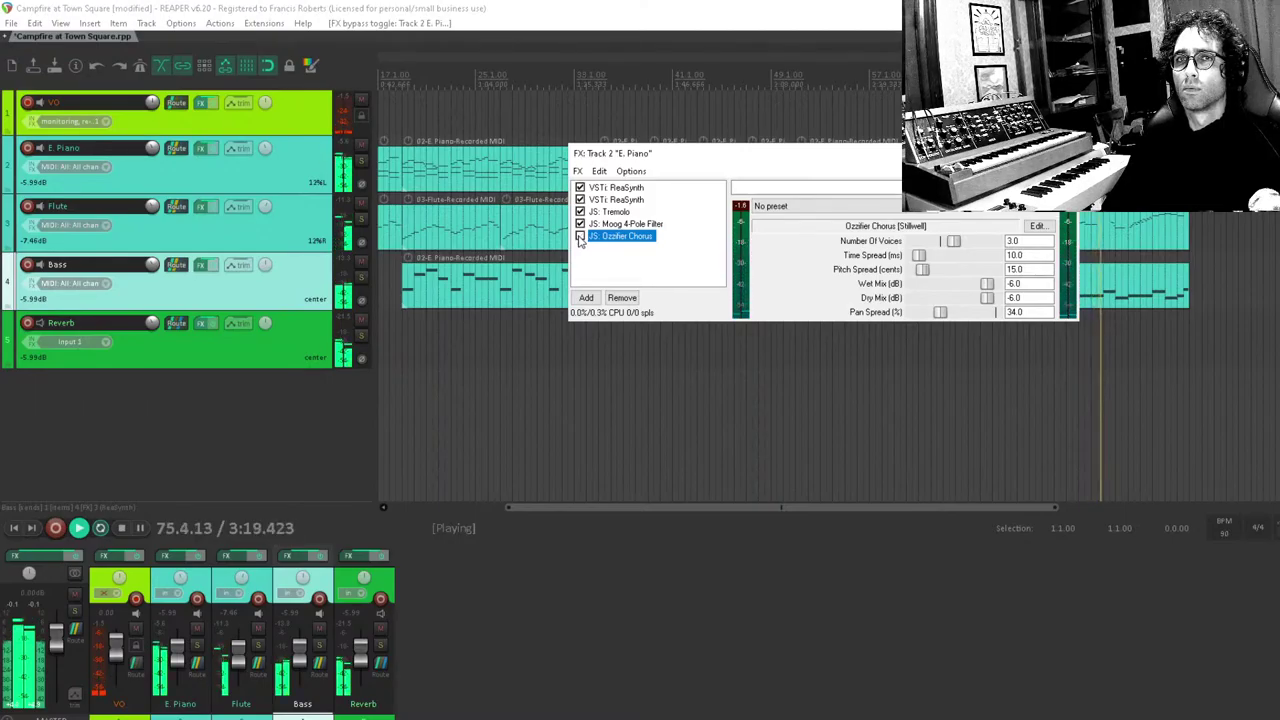
Remove the Ozzifier Chorus from the E. Piano track and close its FX chain.
click(580, 236)
key(Delete)
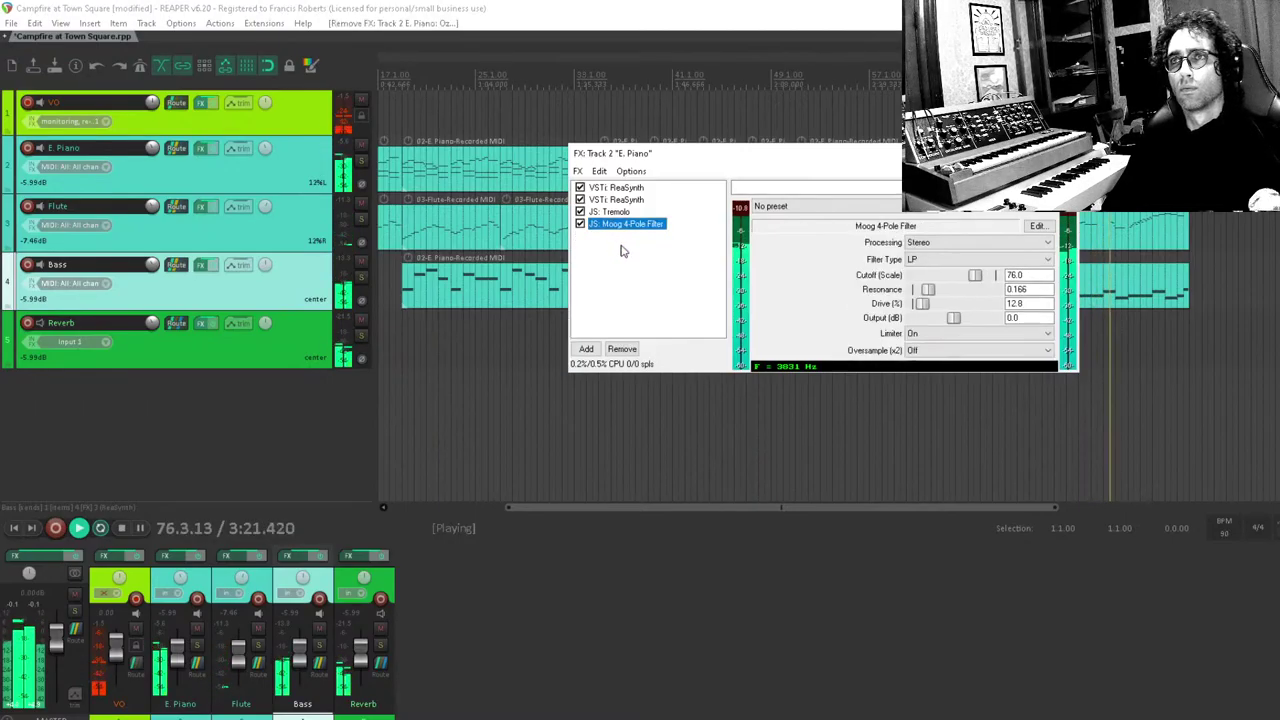
key(Escape)
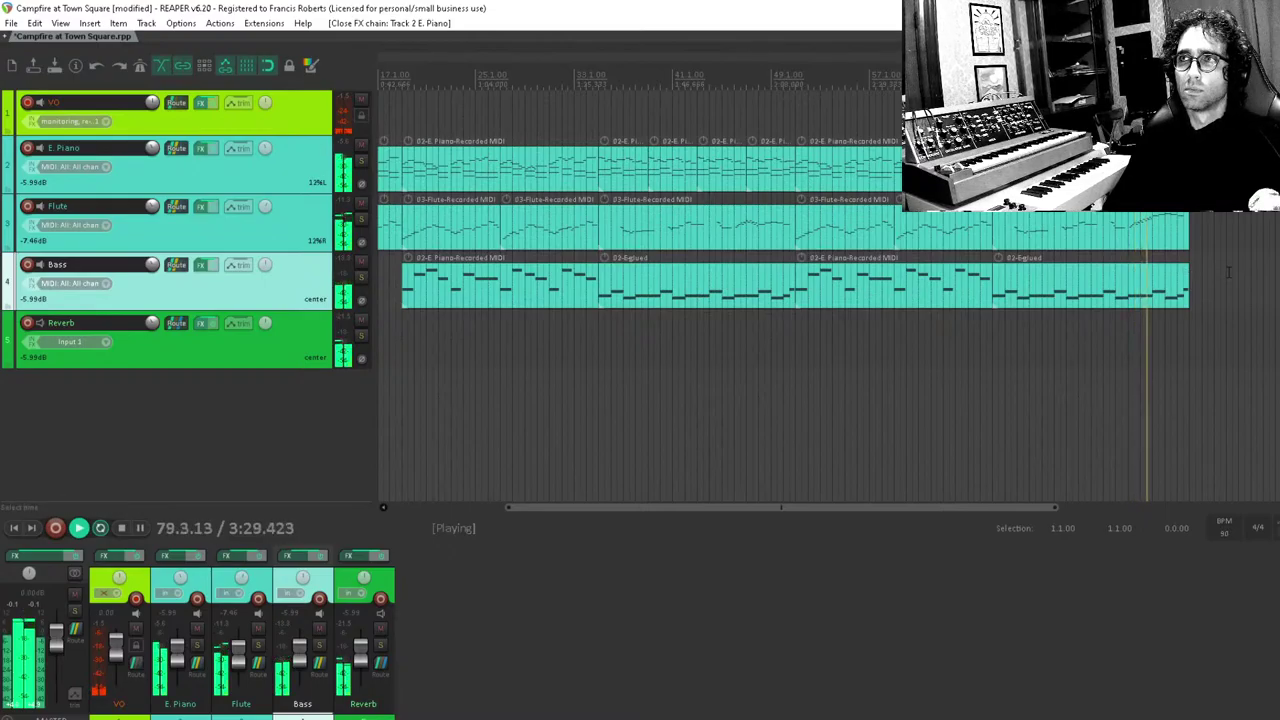
scroll(1210, 280, down, 3)
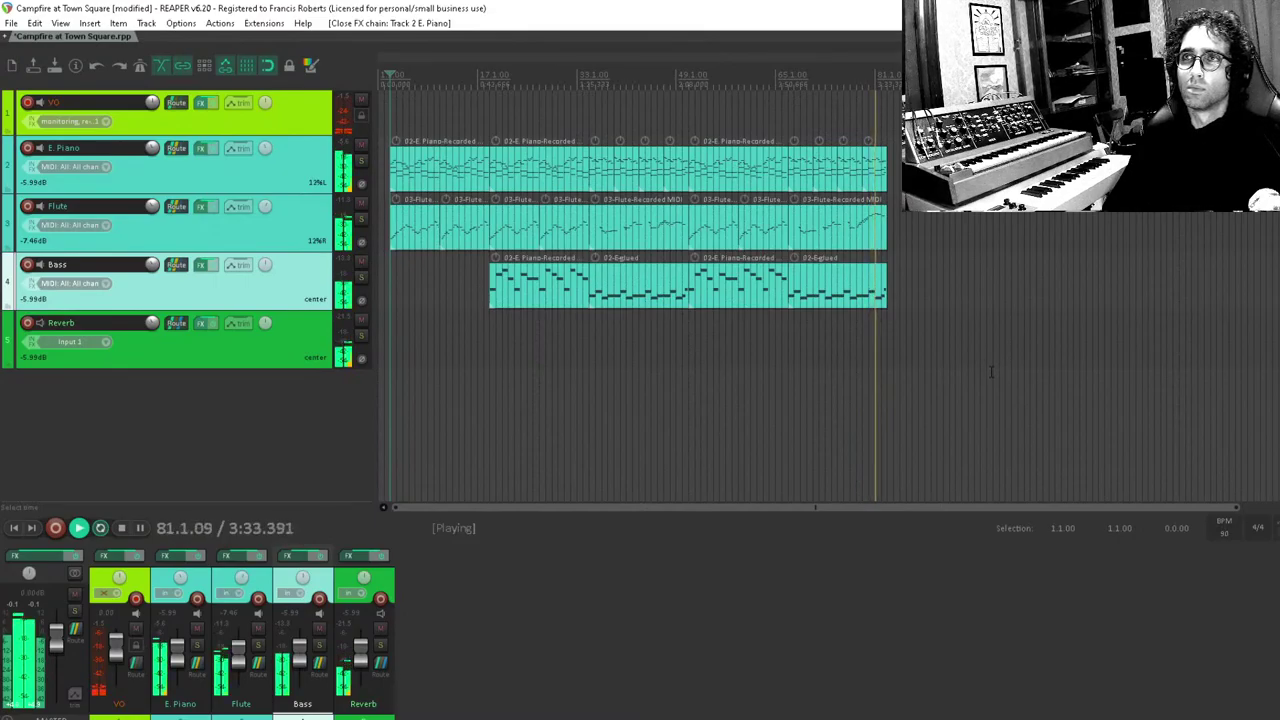
Delete the higher final note in the last Bass item and extend the note before it to the item's end.
scroll(950, 350, up, 2)
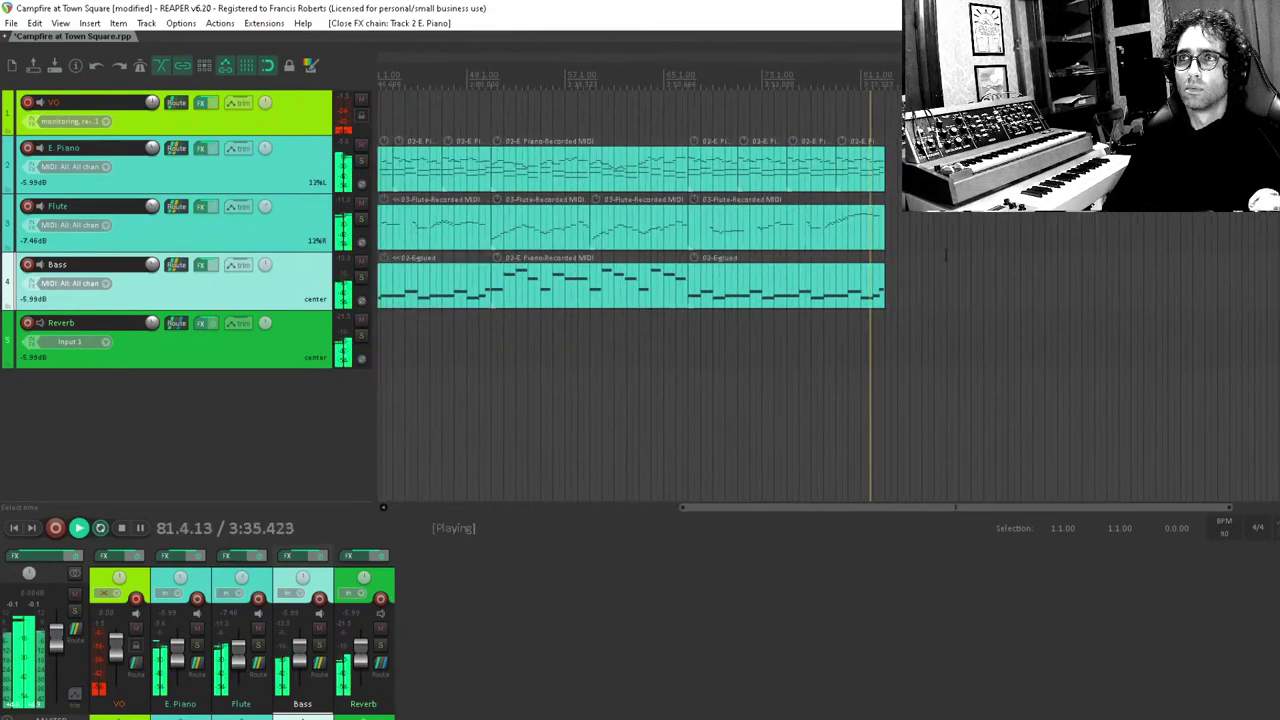
double_click(870, 290)
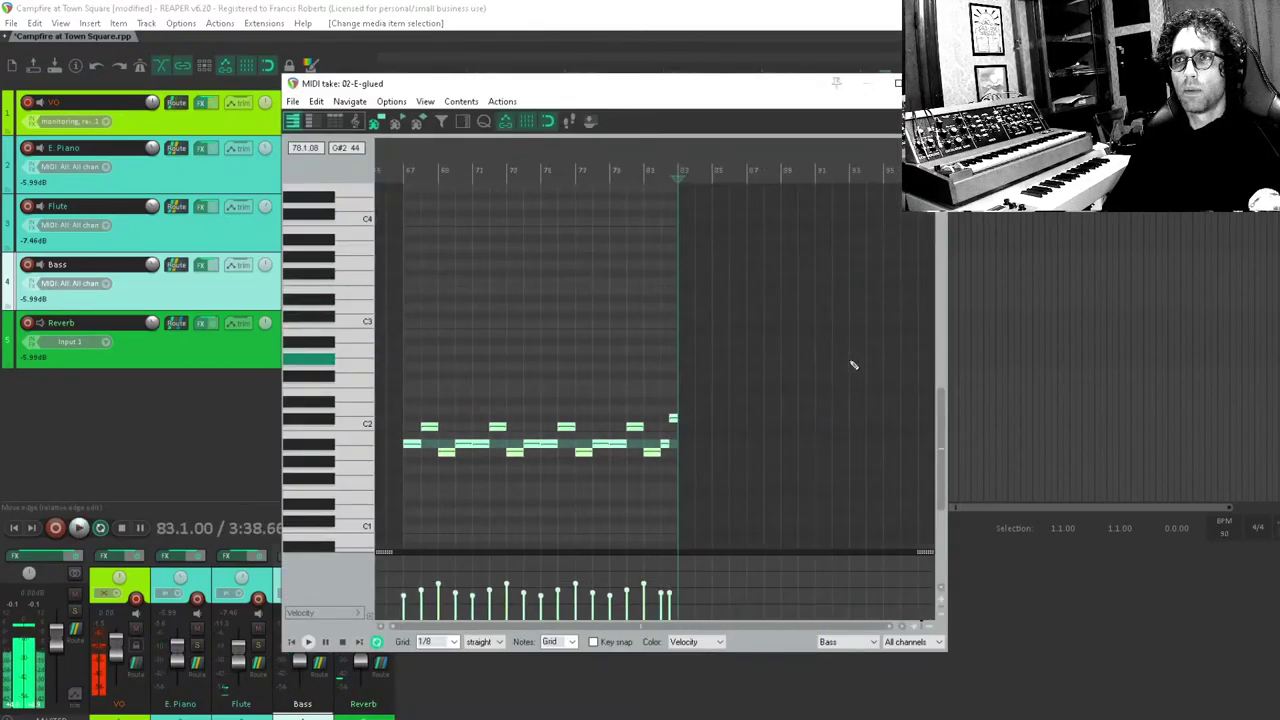
click(668, 368)
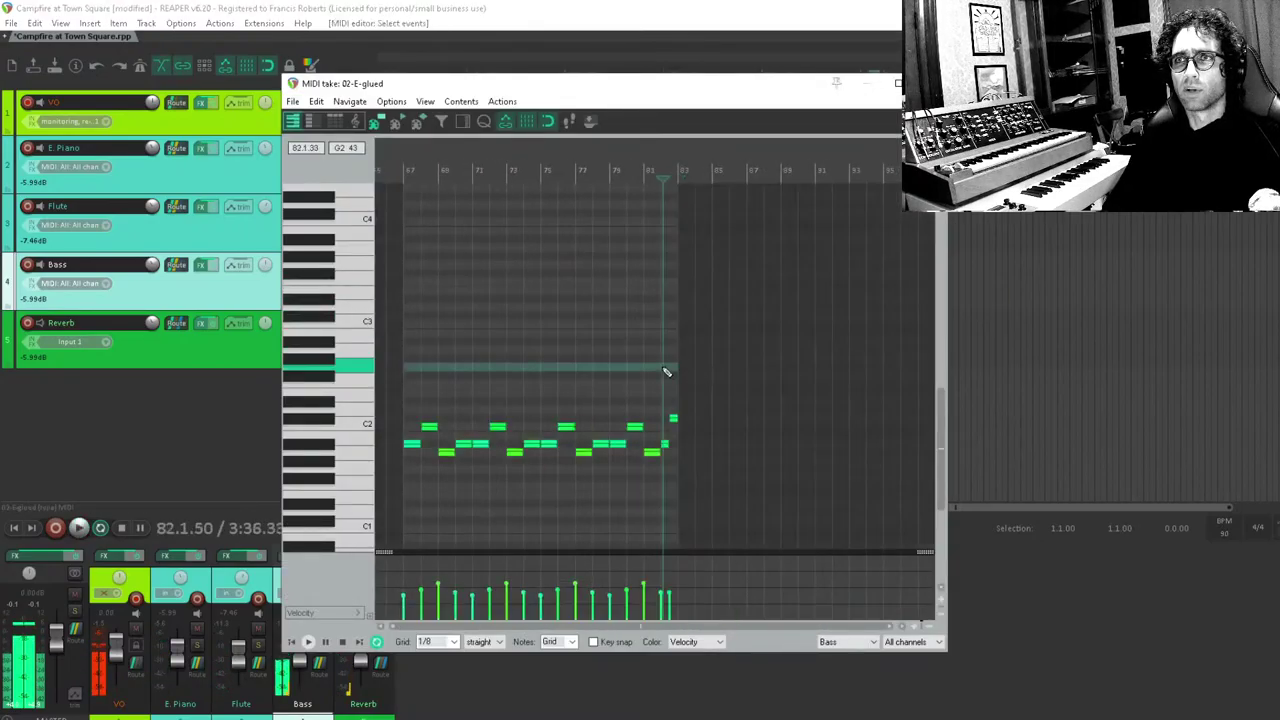
scroll(756, 440, up, 3)
click(740, 424)
key(Delete)
drag(714, 443, 770, 452)
key(Escape)
Lengthen the final note of the last Flute item.
click(877, 230)
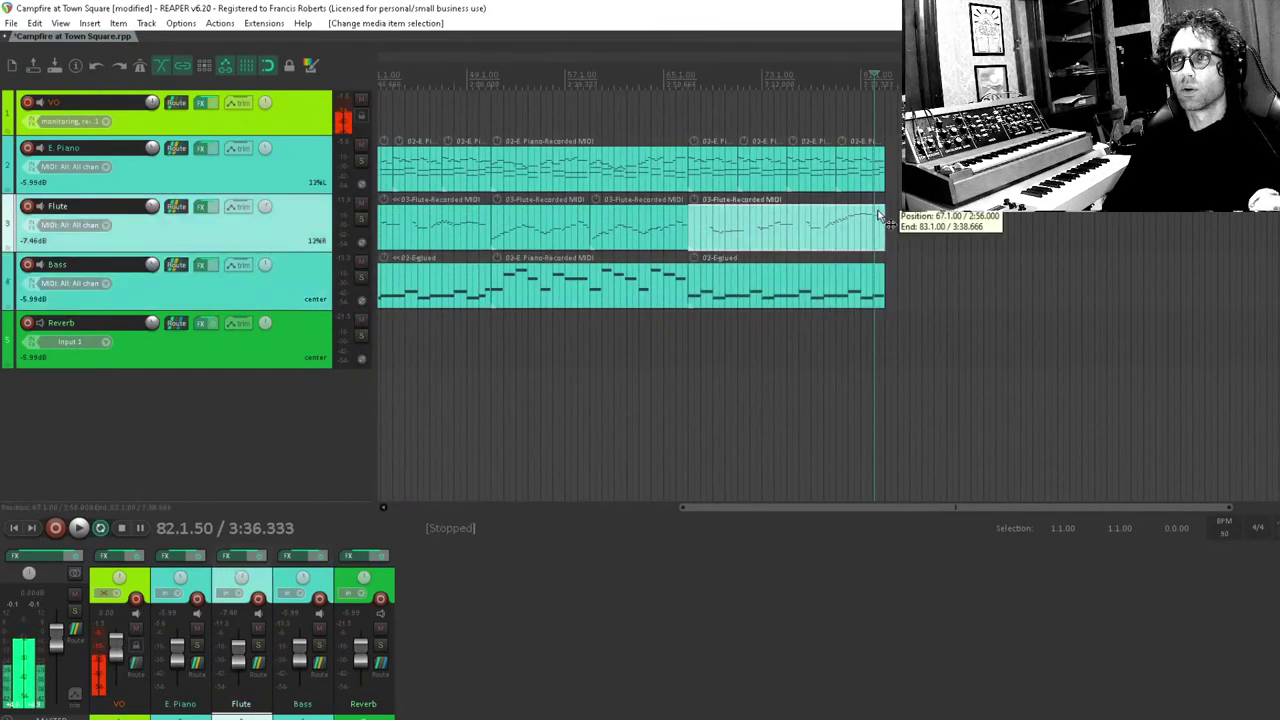
double_click(877, 215)
scroll(725, 338, up, 3)
scroll(660, 374, down, 2)
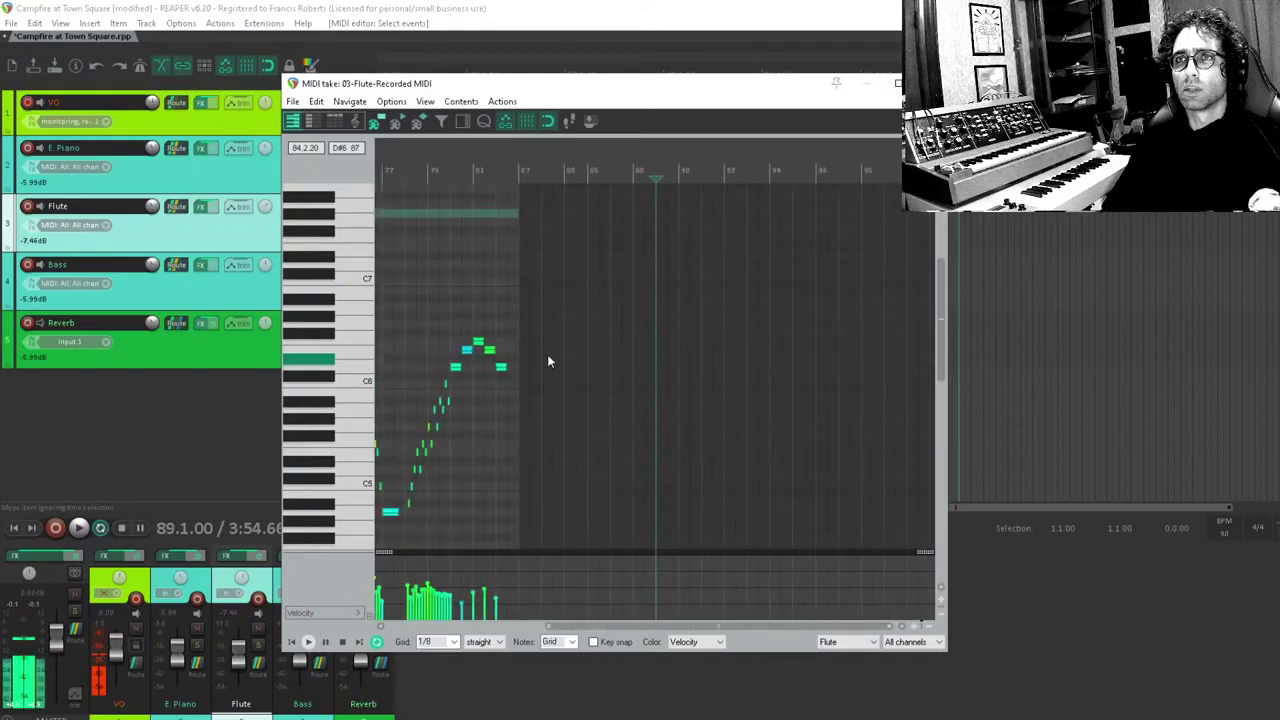
scroll(549, 360, up, 3)
drag(644, 376, 675, 369)
key(Escape)
In the last E. Piano item, remove the two lower chord notes at 82.3 and extend the preceding two lower notes to bar 83.
double_click(875, 185)
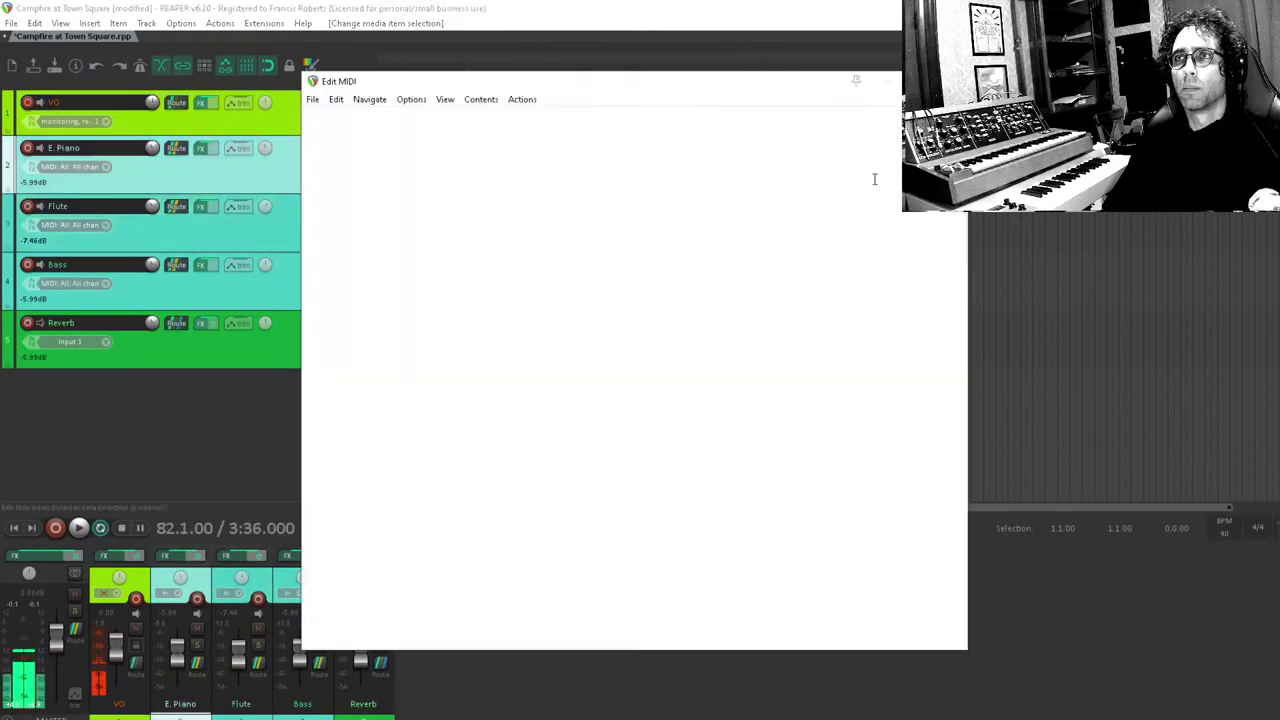
scroll(697, 371, down, 2)
scroll(740, 309, up, 3)
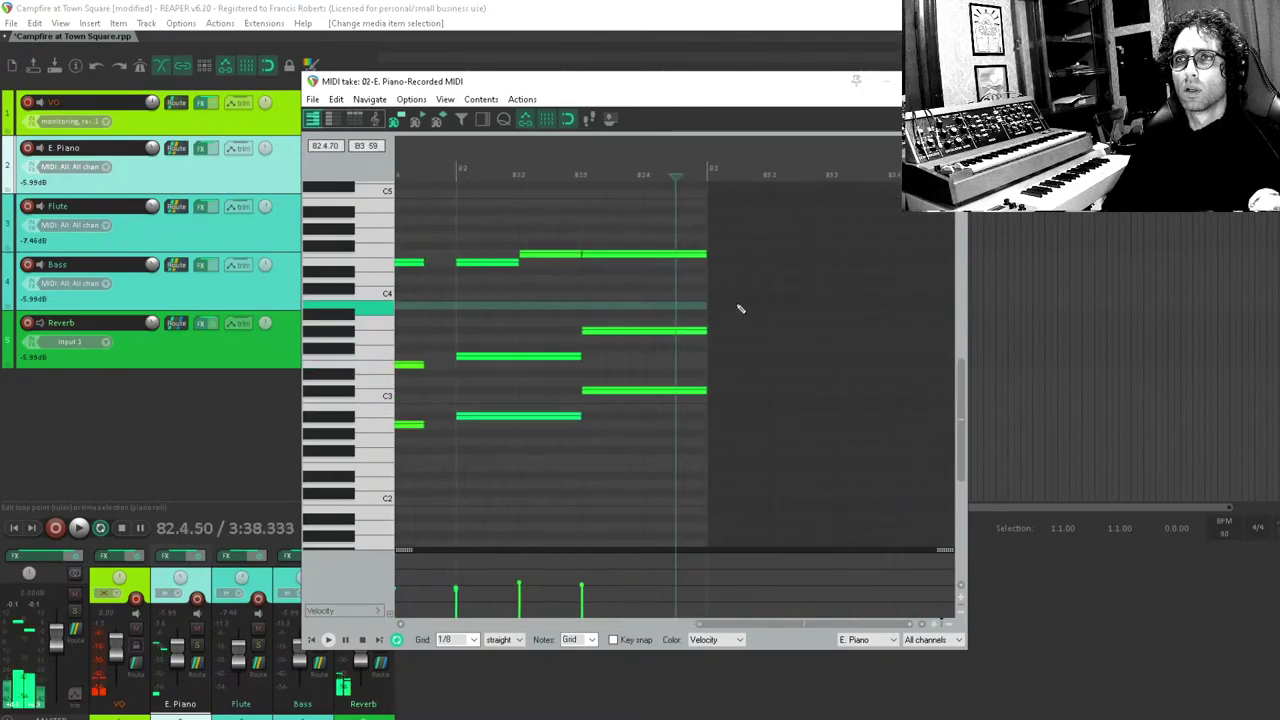
drag(737, 306, 631, 517)
drag(580, 329, 583, 429)
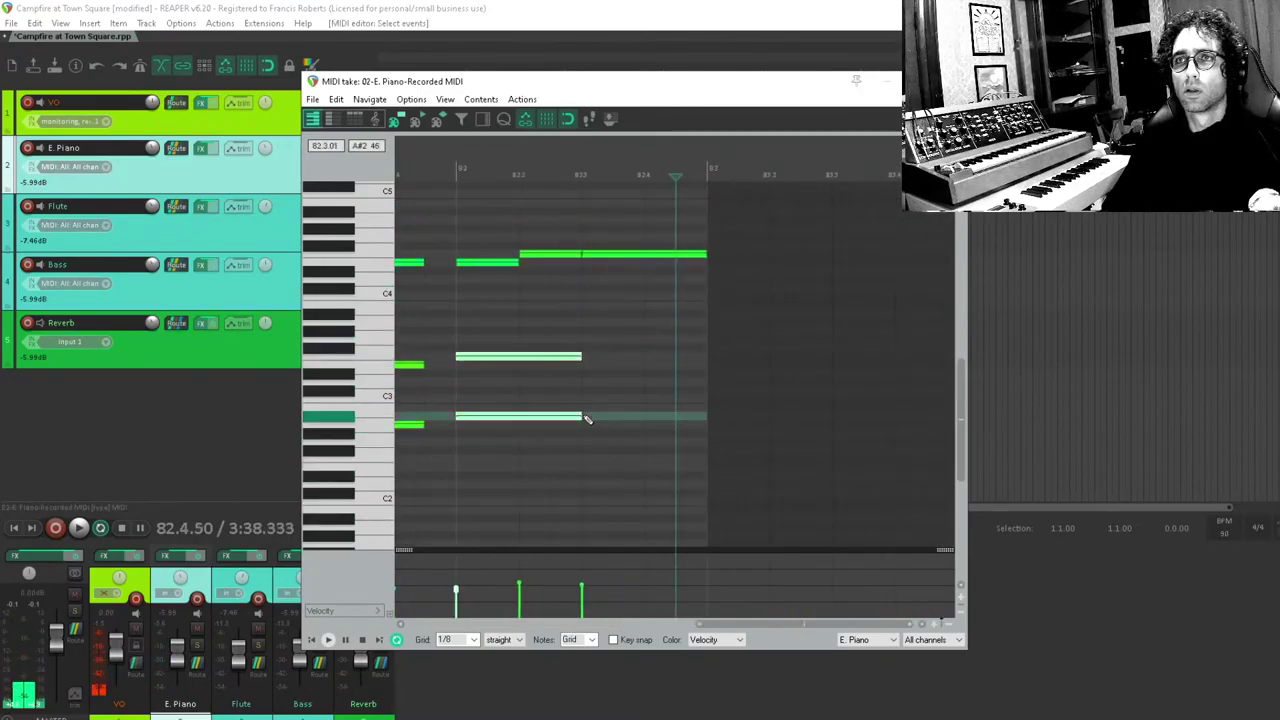
click(588, 418)
double_click(591, 416)
mouse_move(590, 341)
mouse_down()
mouse_move(571, 434)
mouse_move(707, 425)
mouse_up()
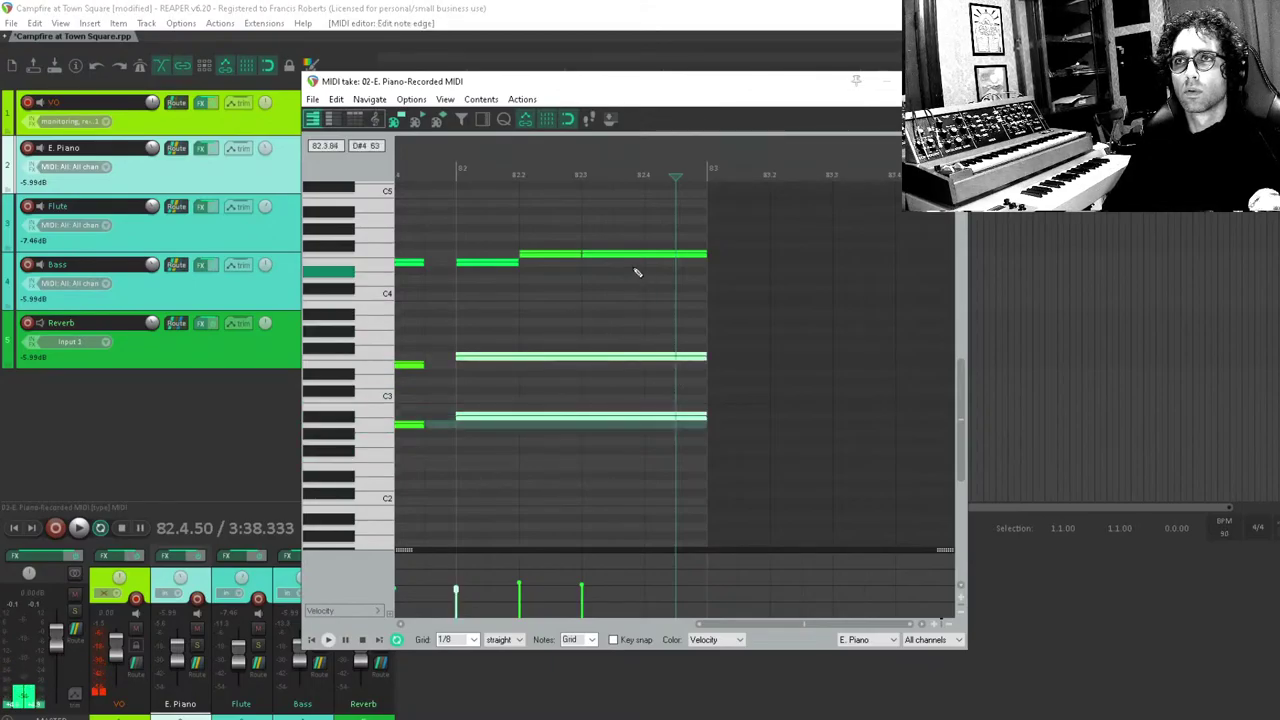
Lower the last top note of the E. Piano item, starting at 82.3, to E4 and play the ending.
drag(630, 255, 629, 264)
click(550, 313)
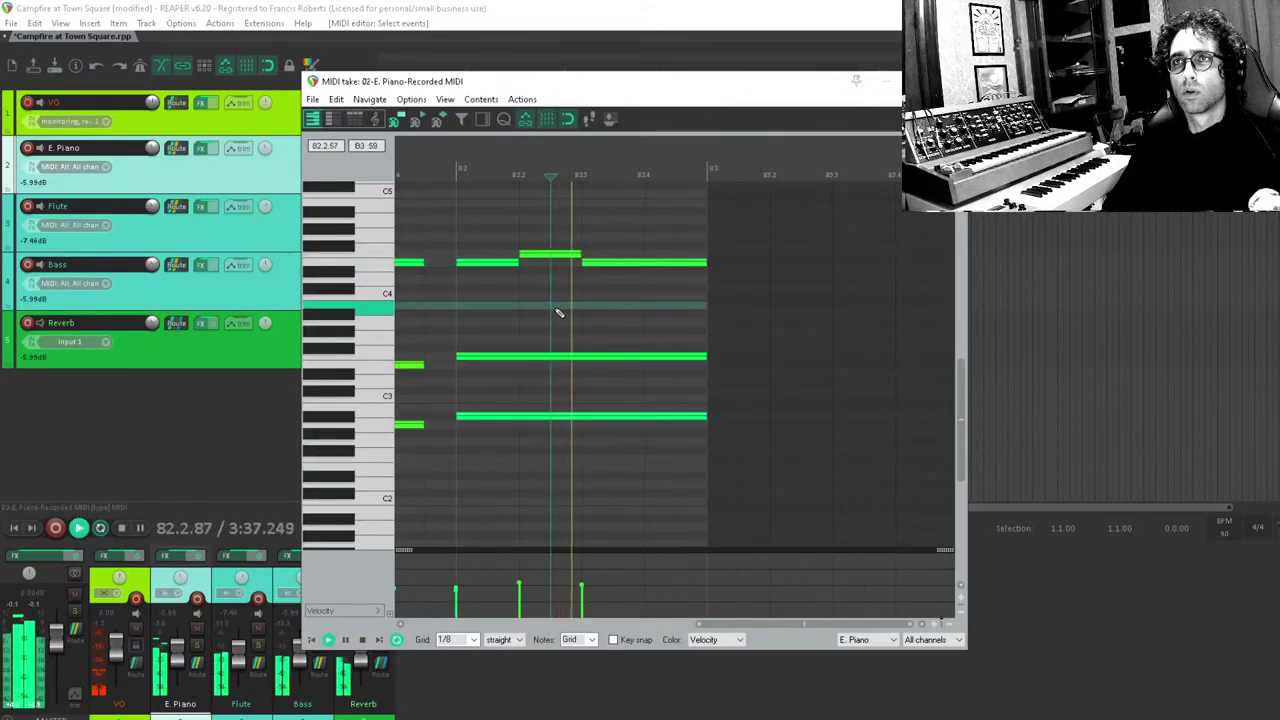
key(space)
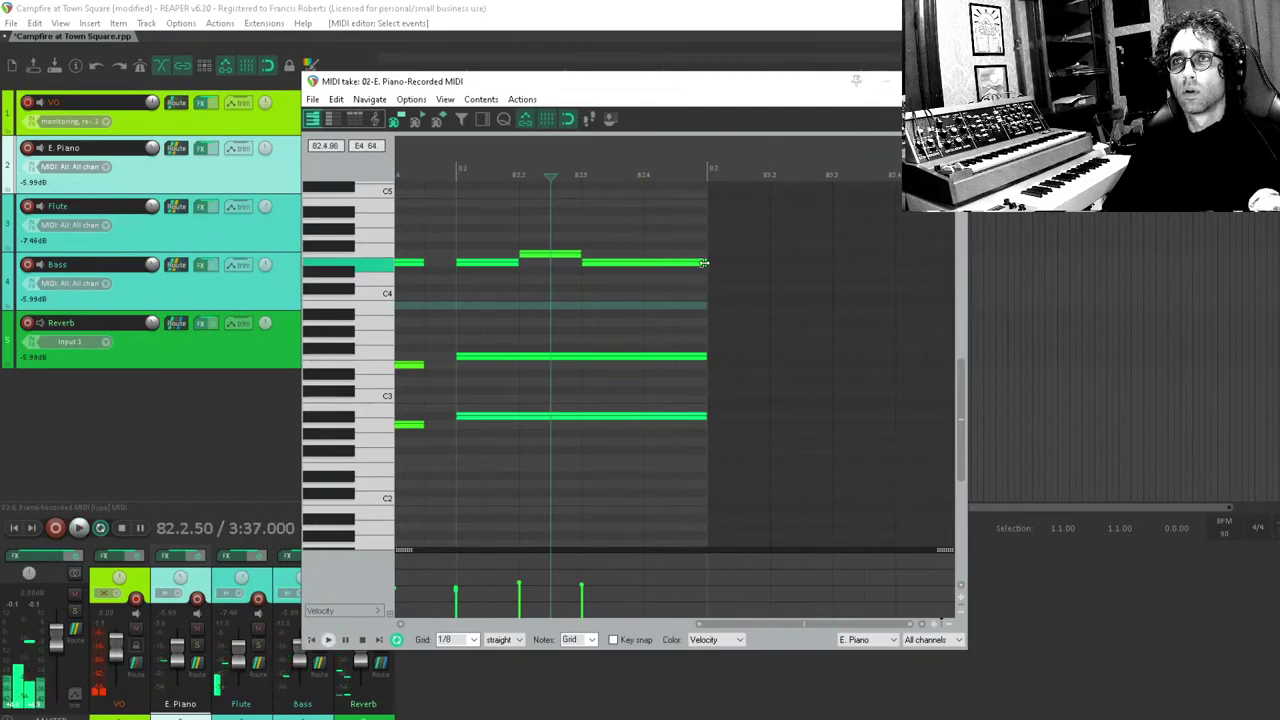
Shorten the final E4 note to one beat, add a D4 note on the last beat, and play the ending.
drag(704, 262, 643, 263)
drag(645, 280, 706, 280)
key(space)
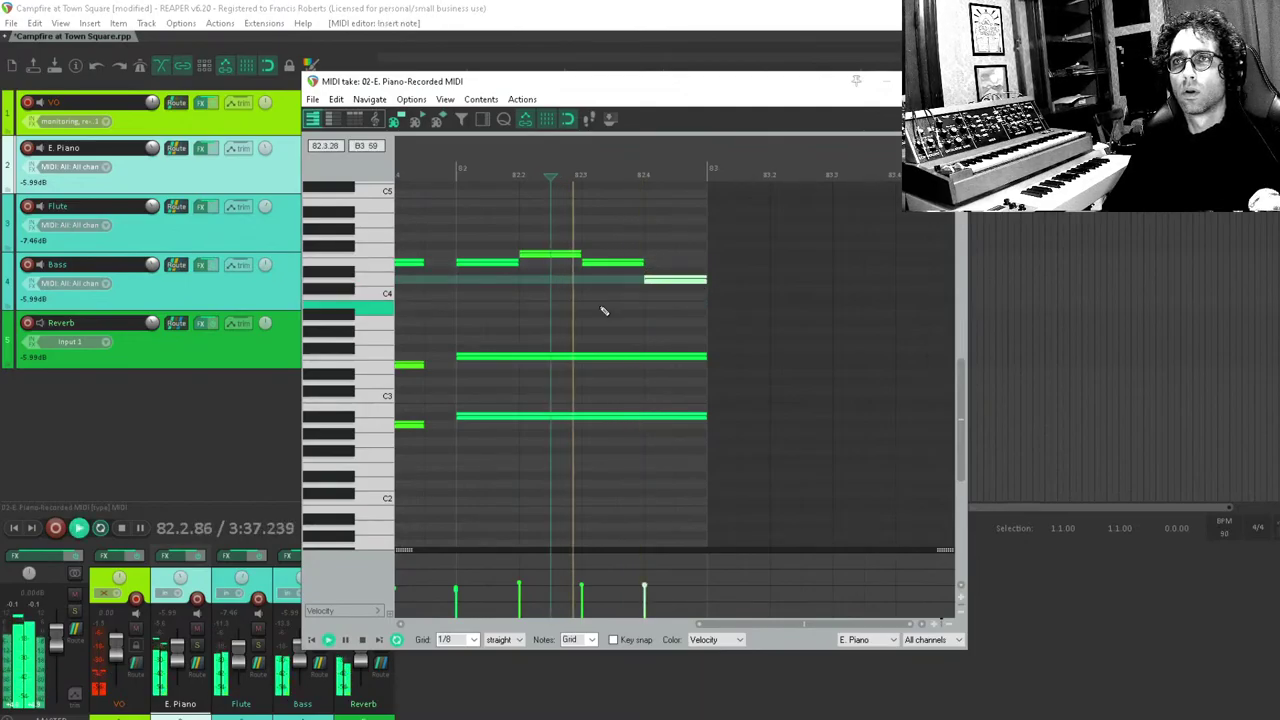
key(space)
key(Escape)
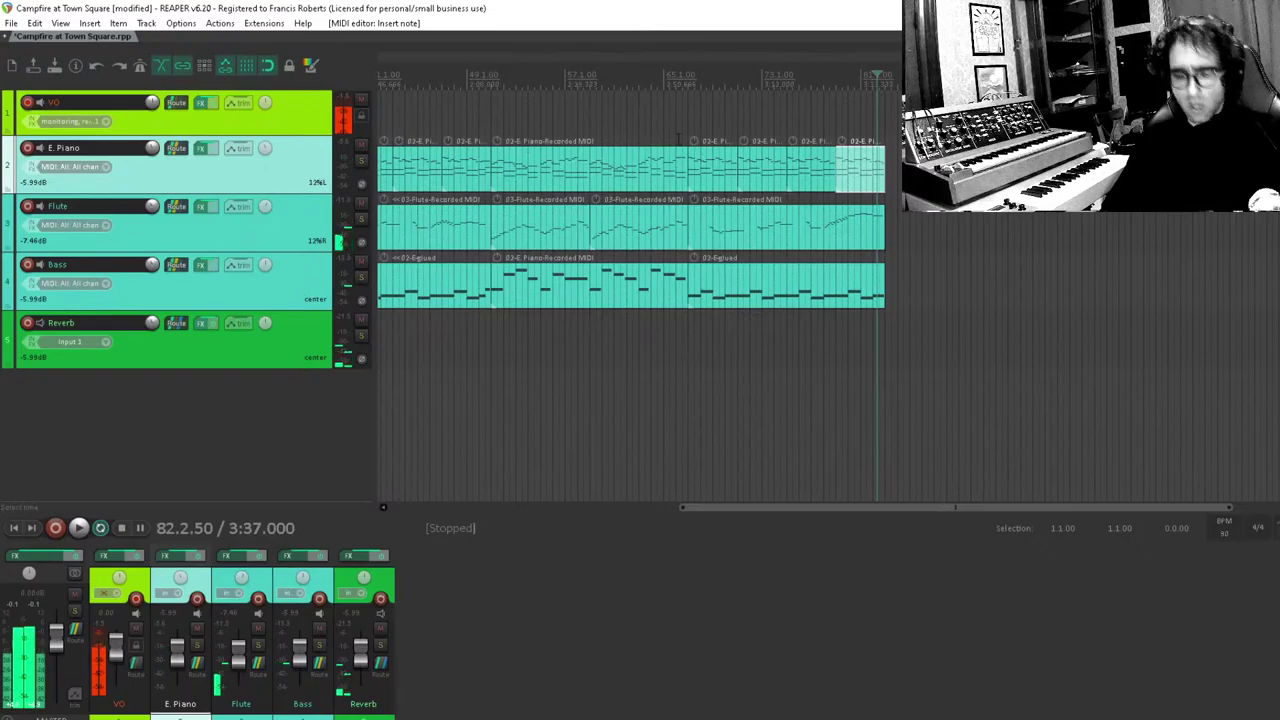
Save the project with the edited ending.
key(ctrl+s)
scroll(578, 284, down, 5)
scroll(490, 220, up, 3)
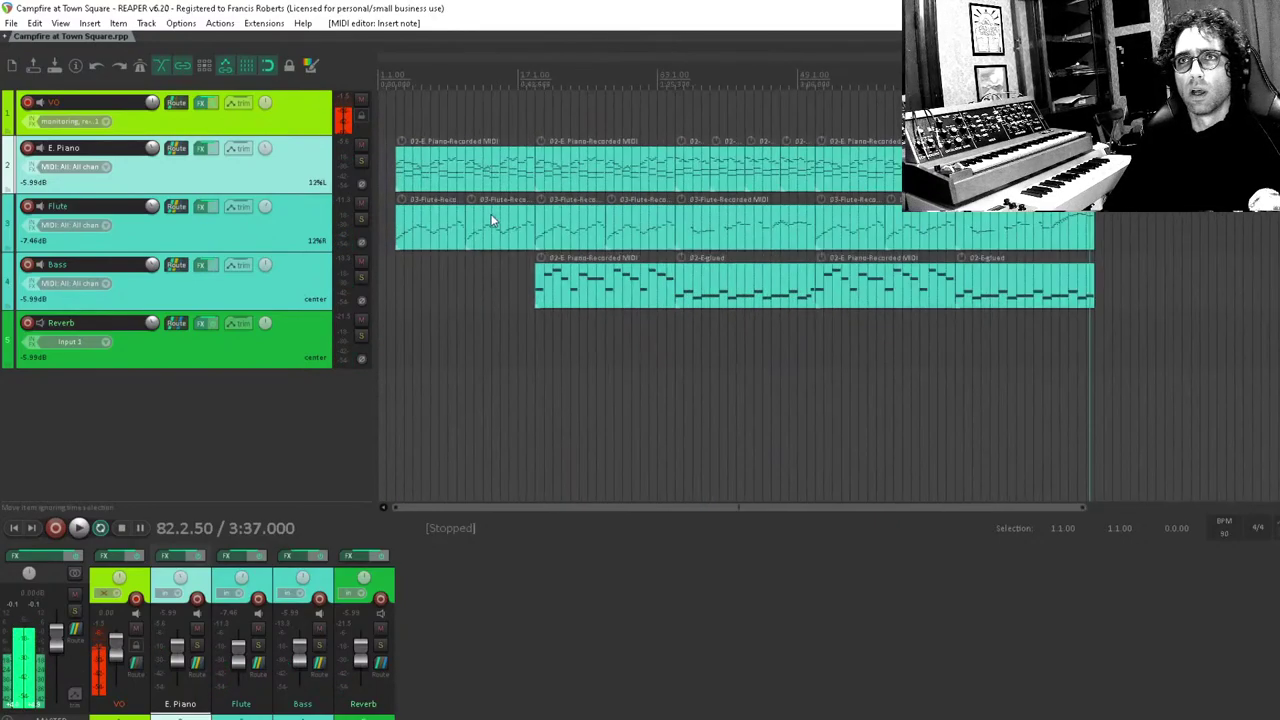